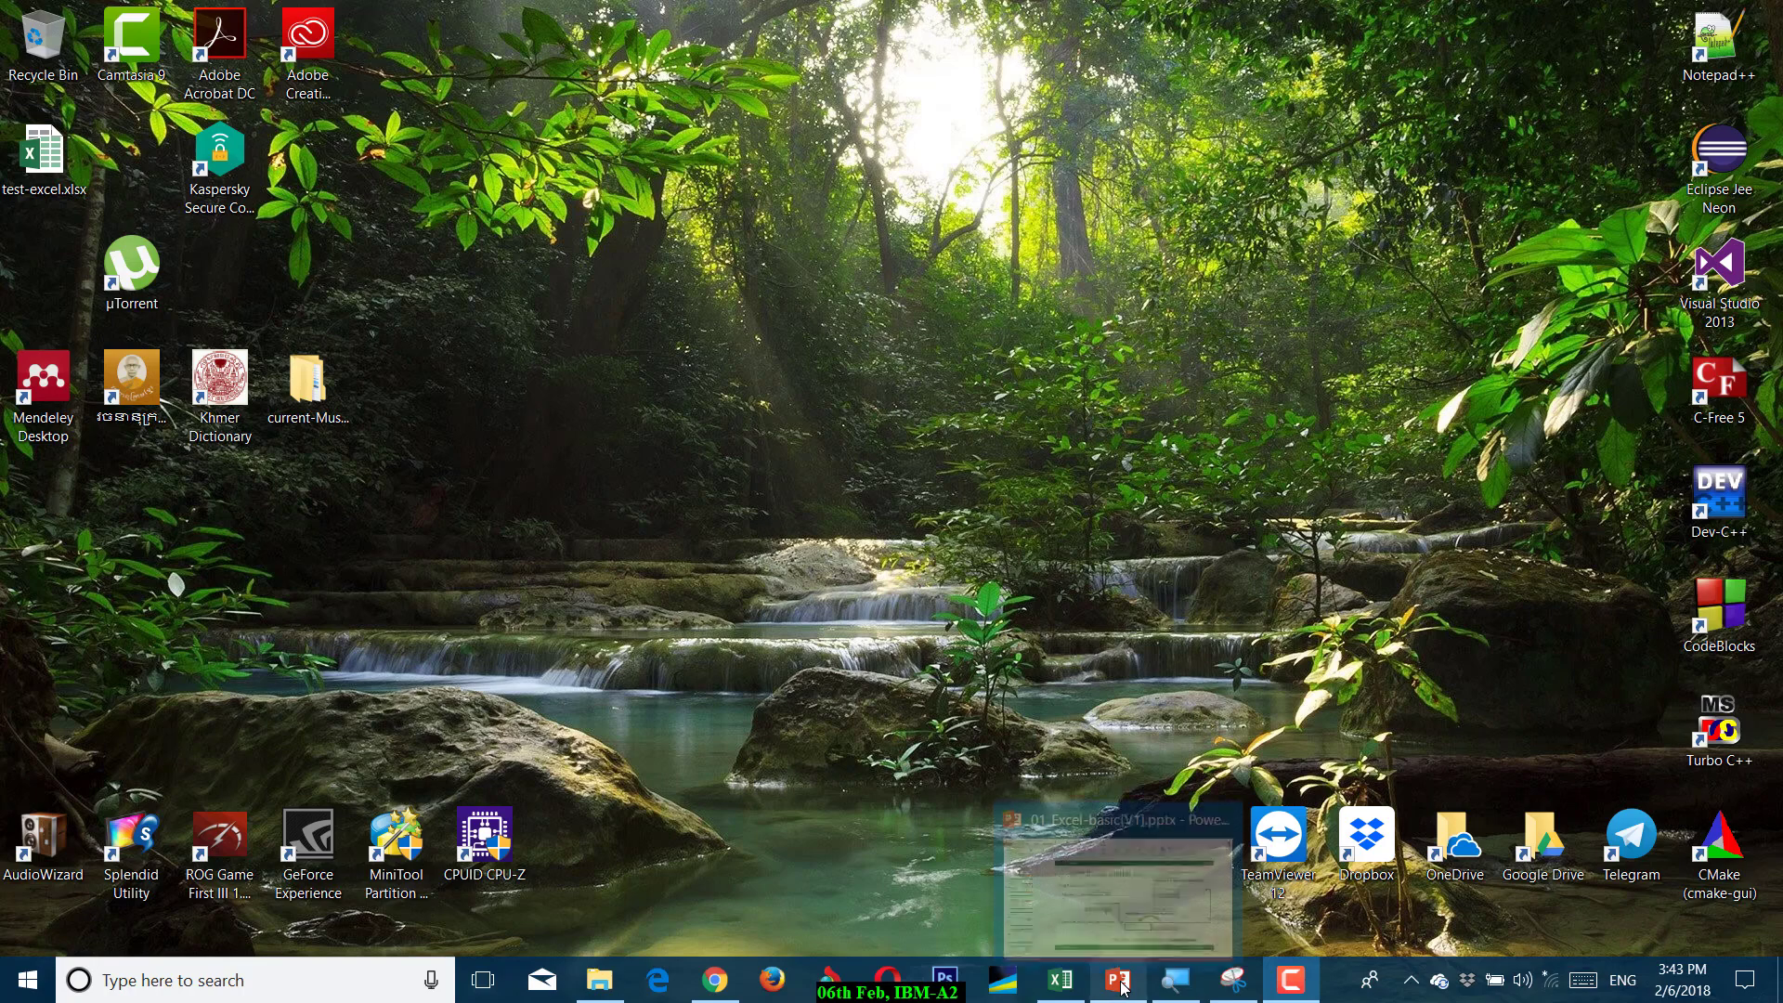
# Run PowerPoint's slideshow from the fill-handle slide, end it, and switch to test-excel.xlsx.
pyautogui.click(1119, 980)
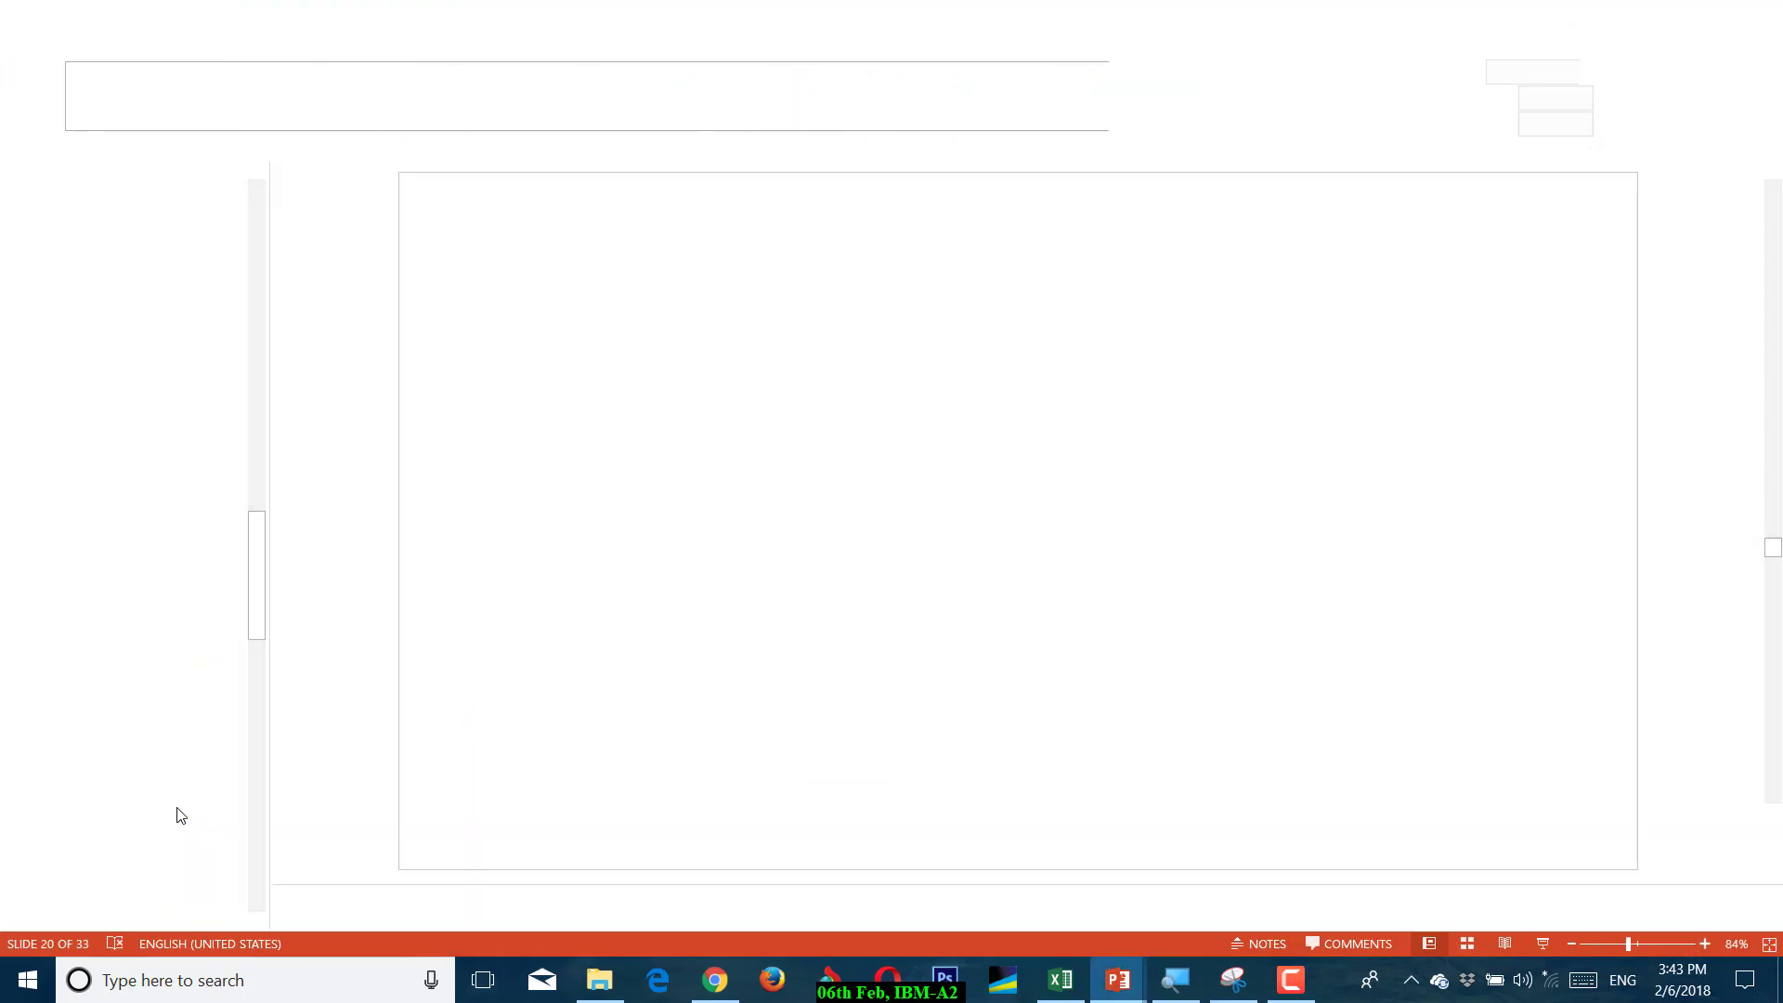
pyautogui.hotkey('shift', 'F5')
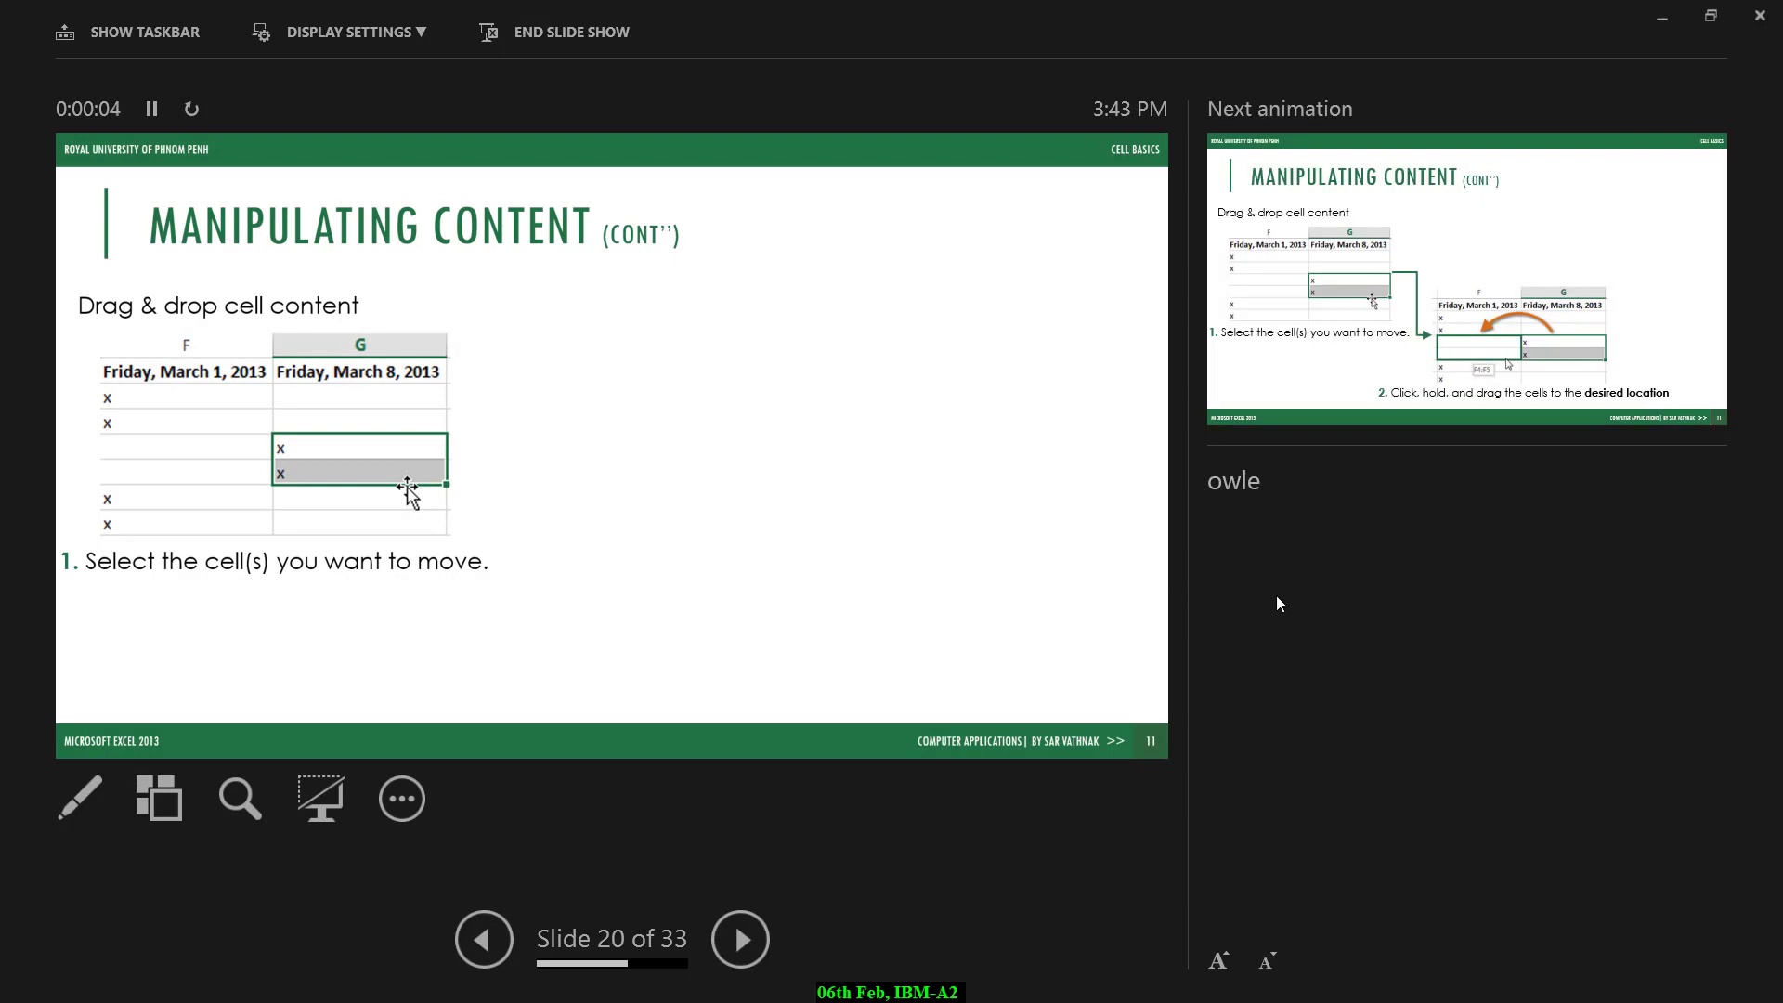
pyautogui.press('super')
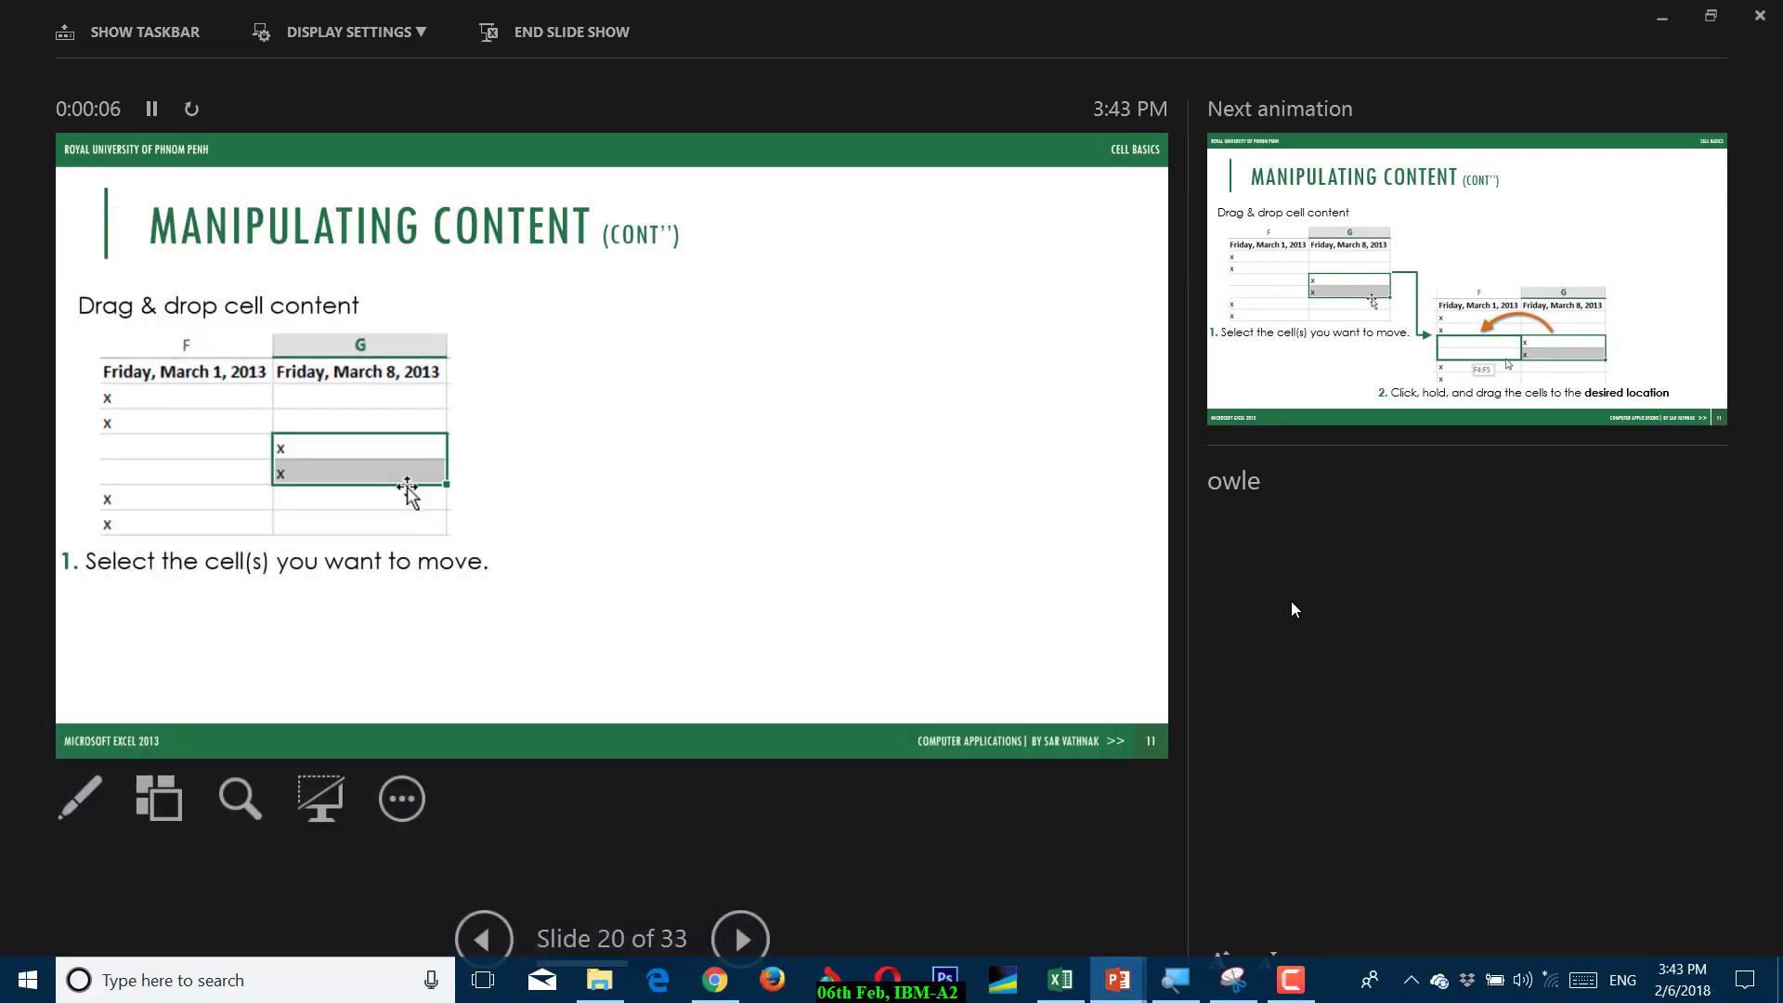
pyautogui.press('Escape')
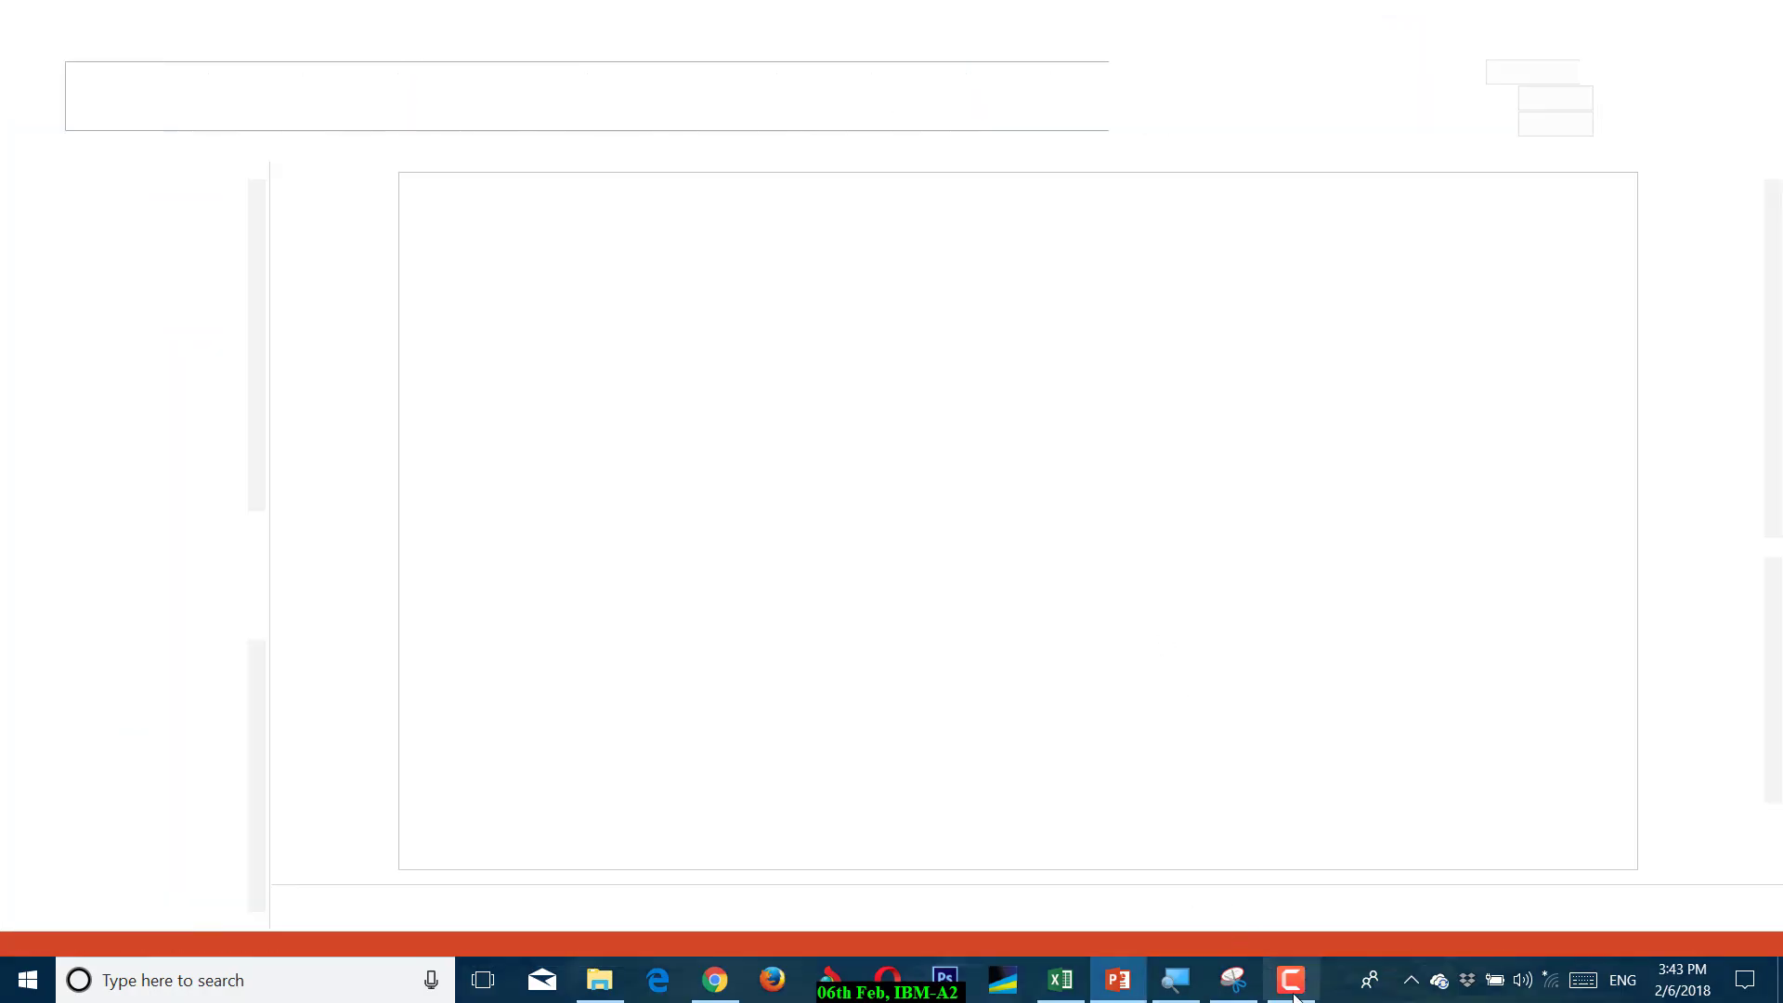
pyautogui.click(1291, 980)
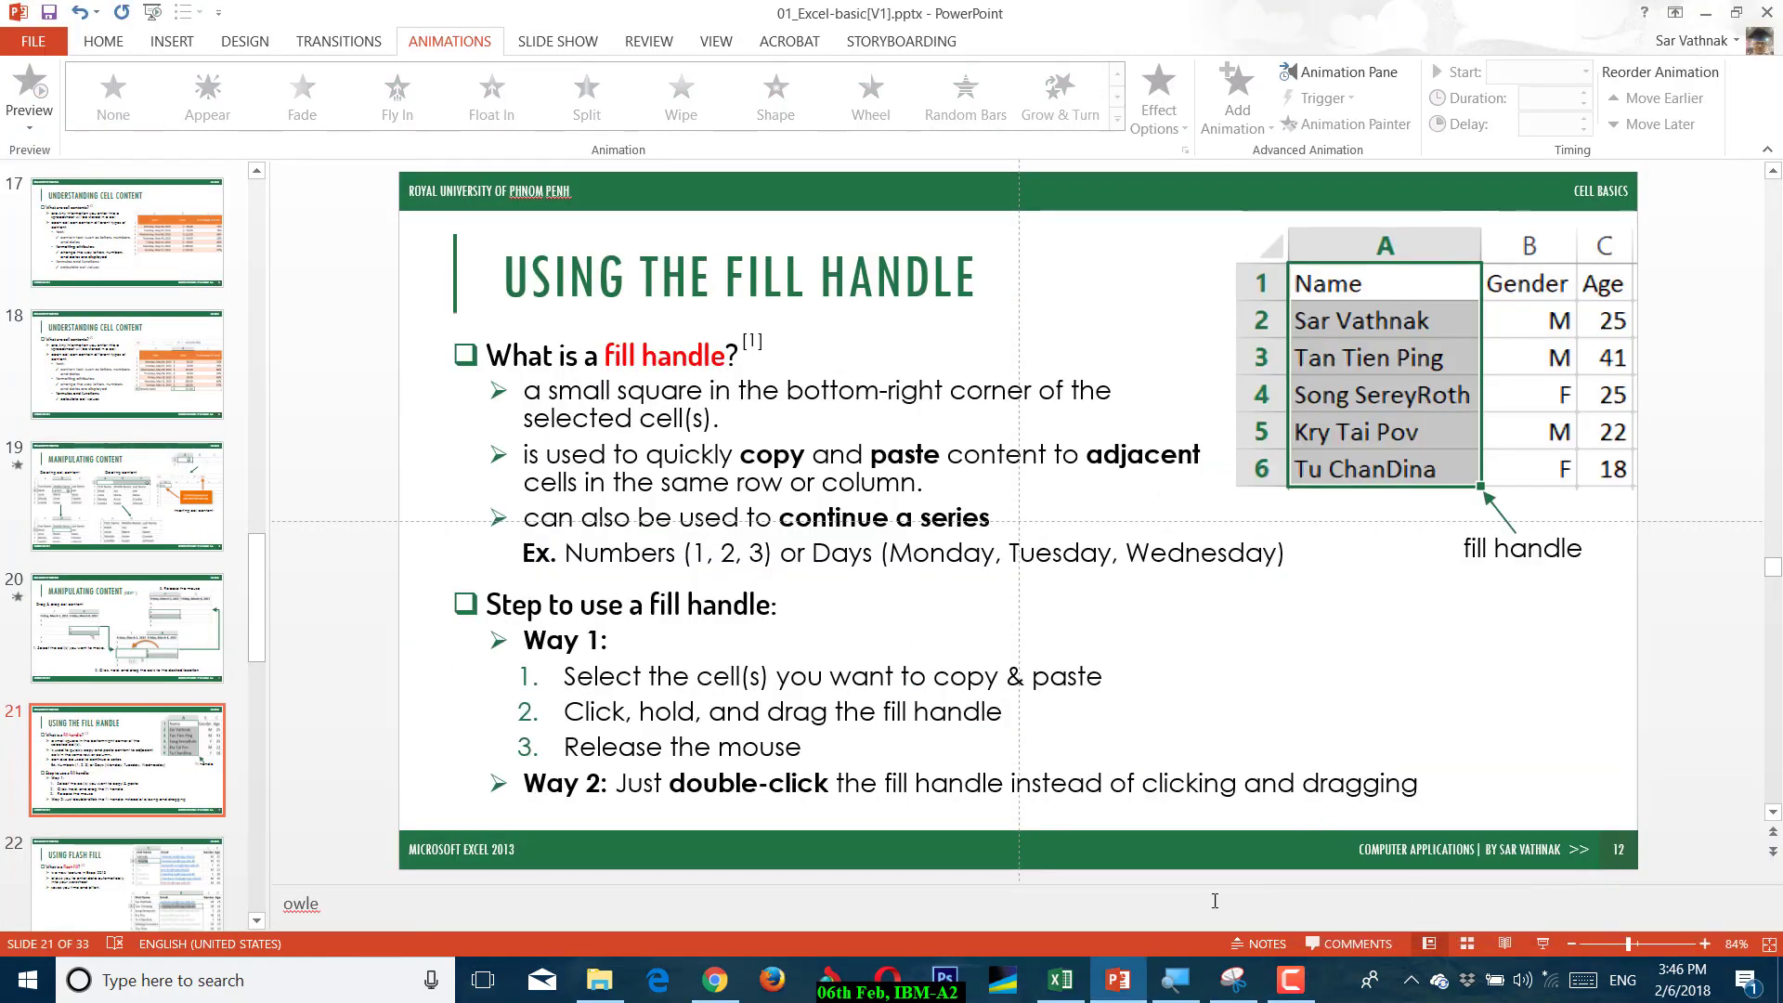
pyautogui.click(1061, 980)
# Type a trial series 1, 2, 3 into cells C6:C8.
pyautogui.click(251, 330)
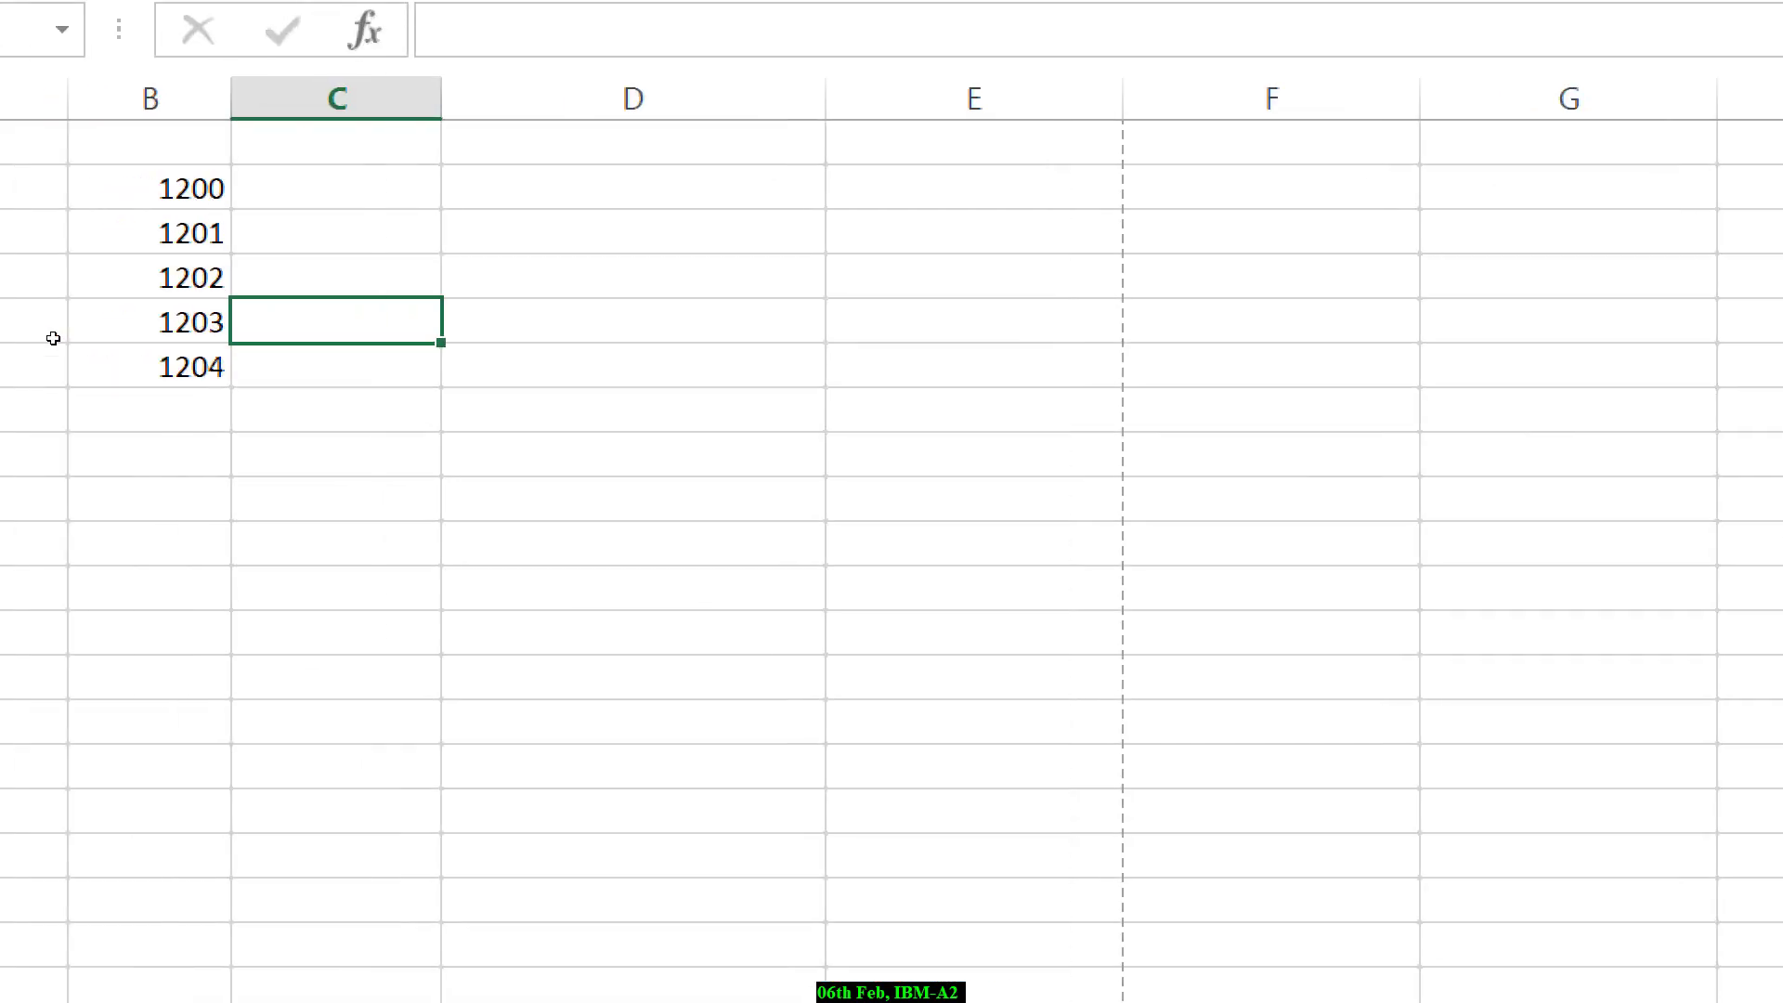
pyautogui.click(107, 330)
pyautogui.click(167, 297)
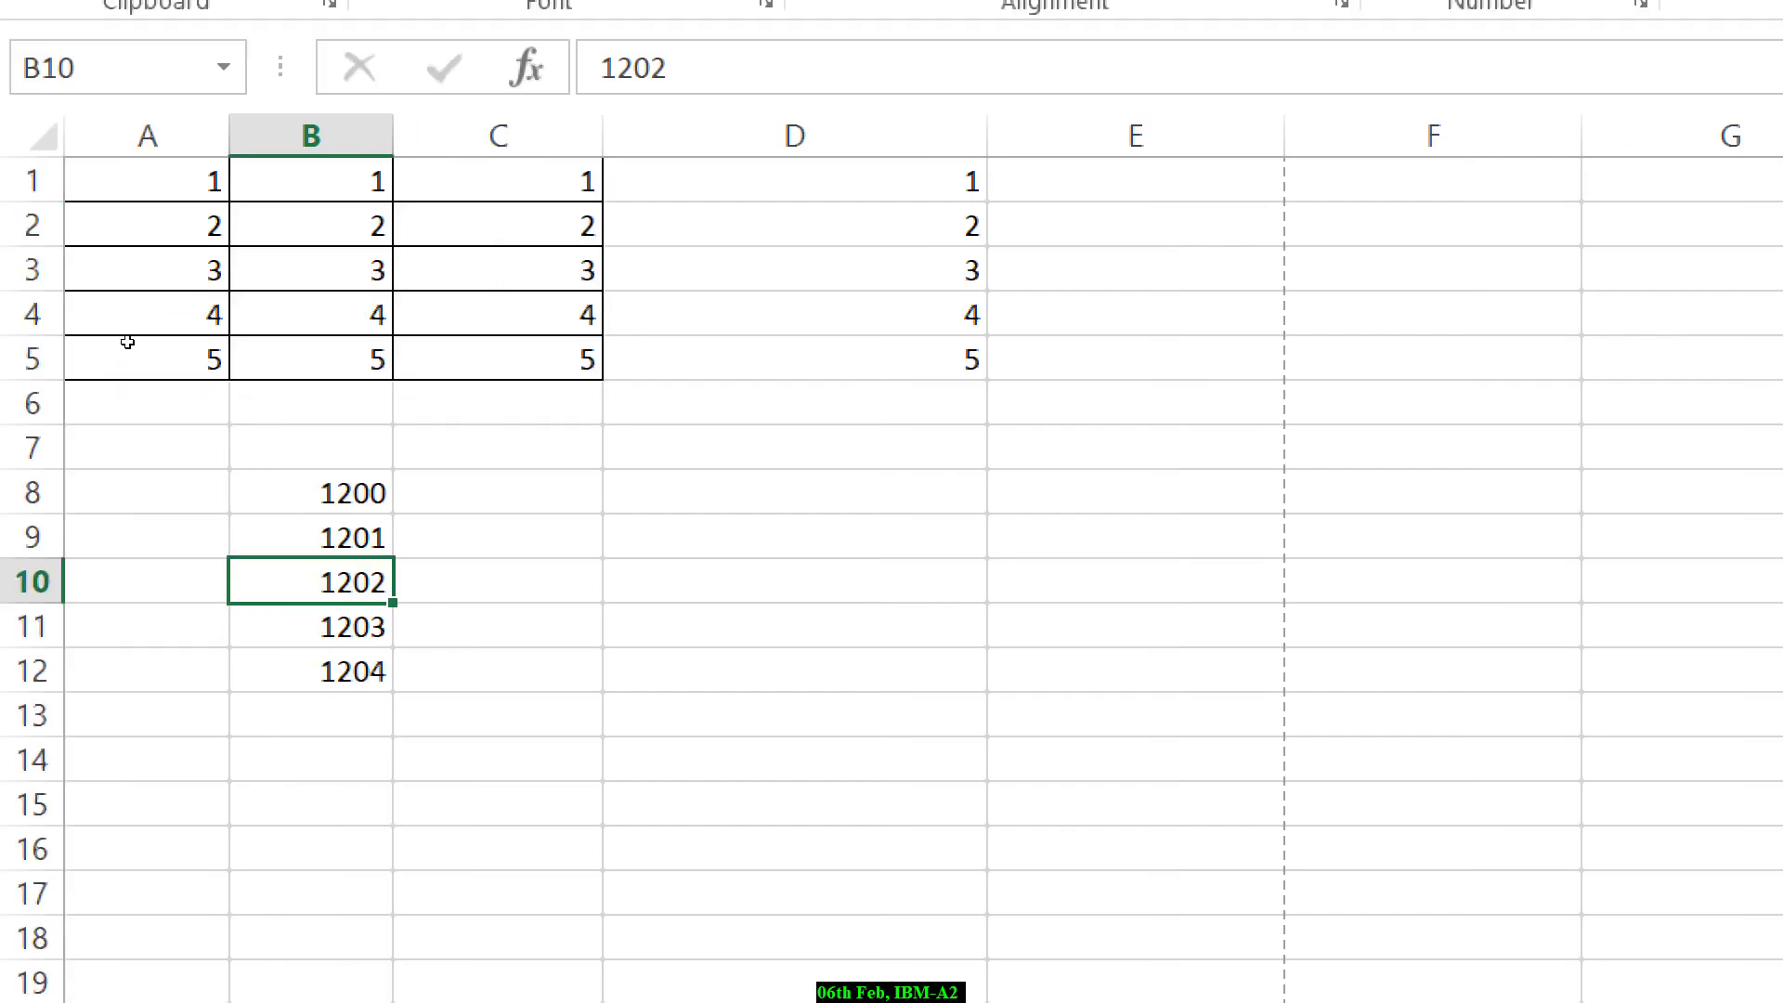
pyautogui.press('Up')
pyautogui.press('Up')
pyautogui.press('Up')
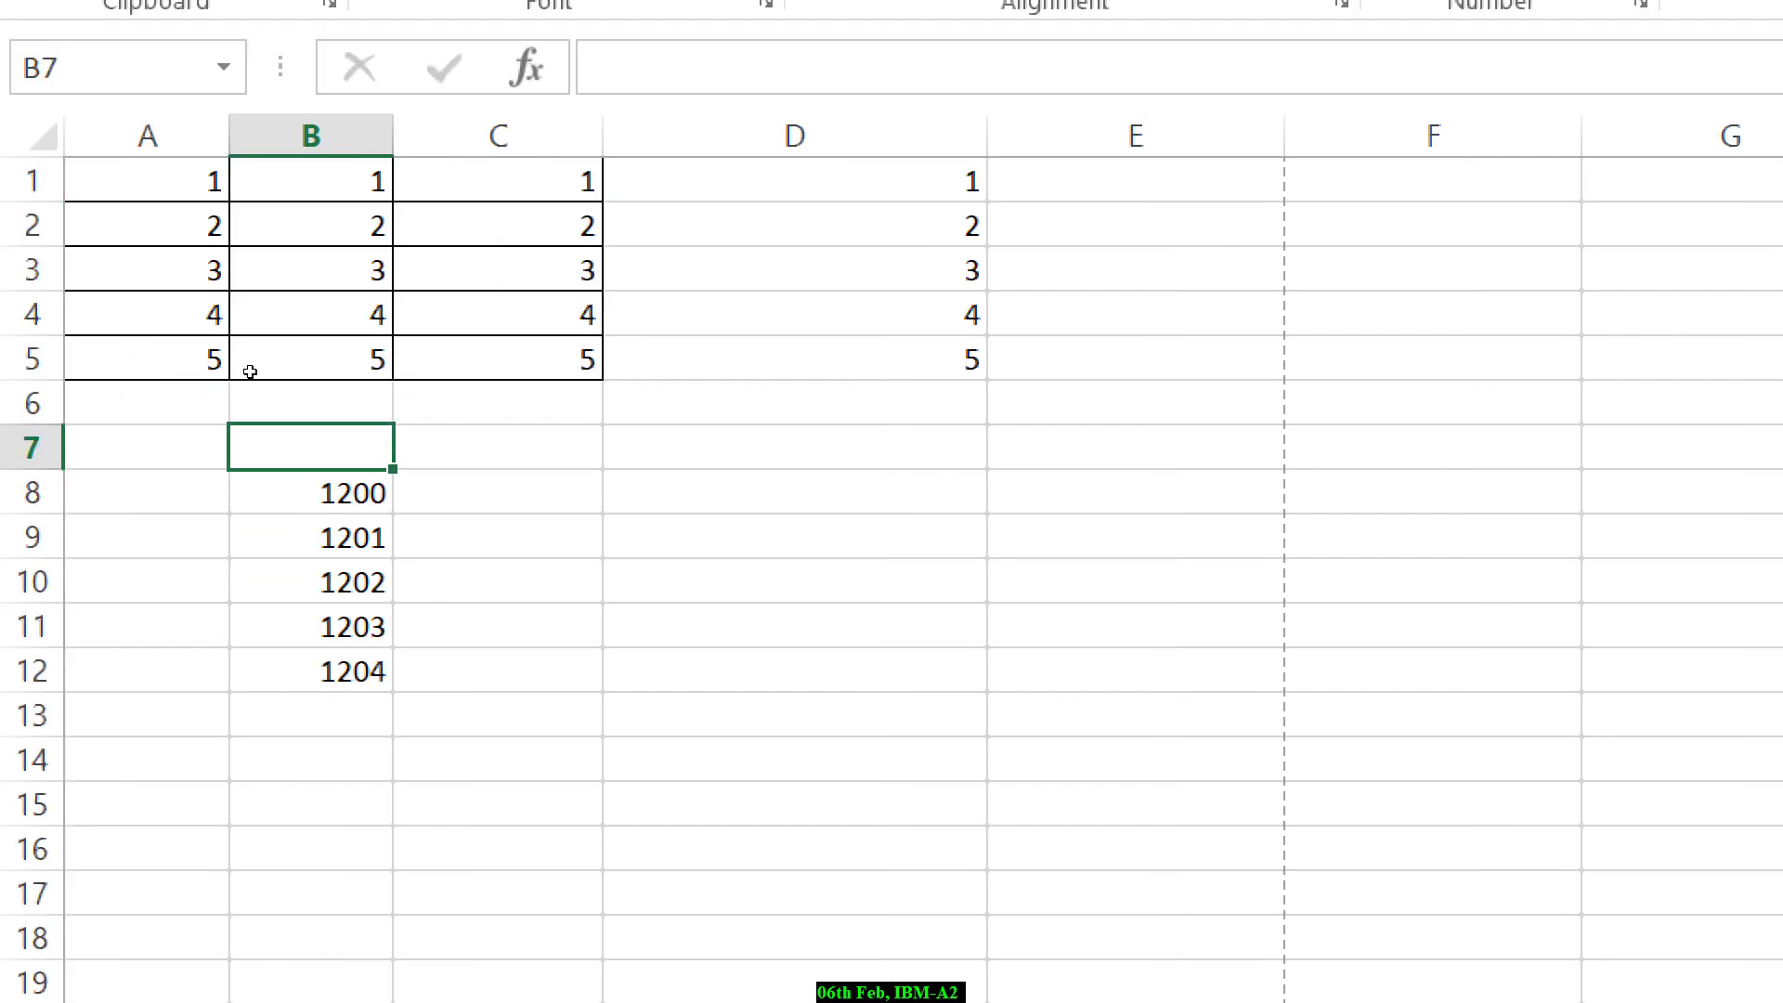
pyautogui.press('Right')
pyautogui.press('Up')
pyautogui.write('1')
pyautogui.press('Return')
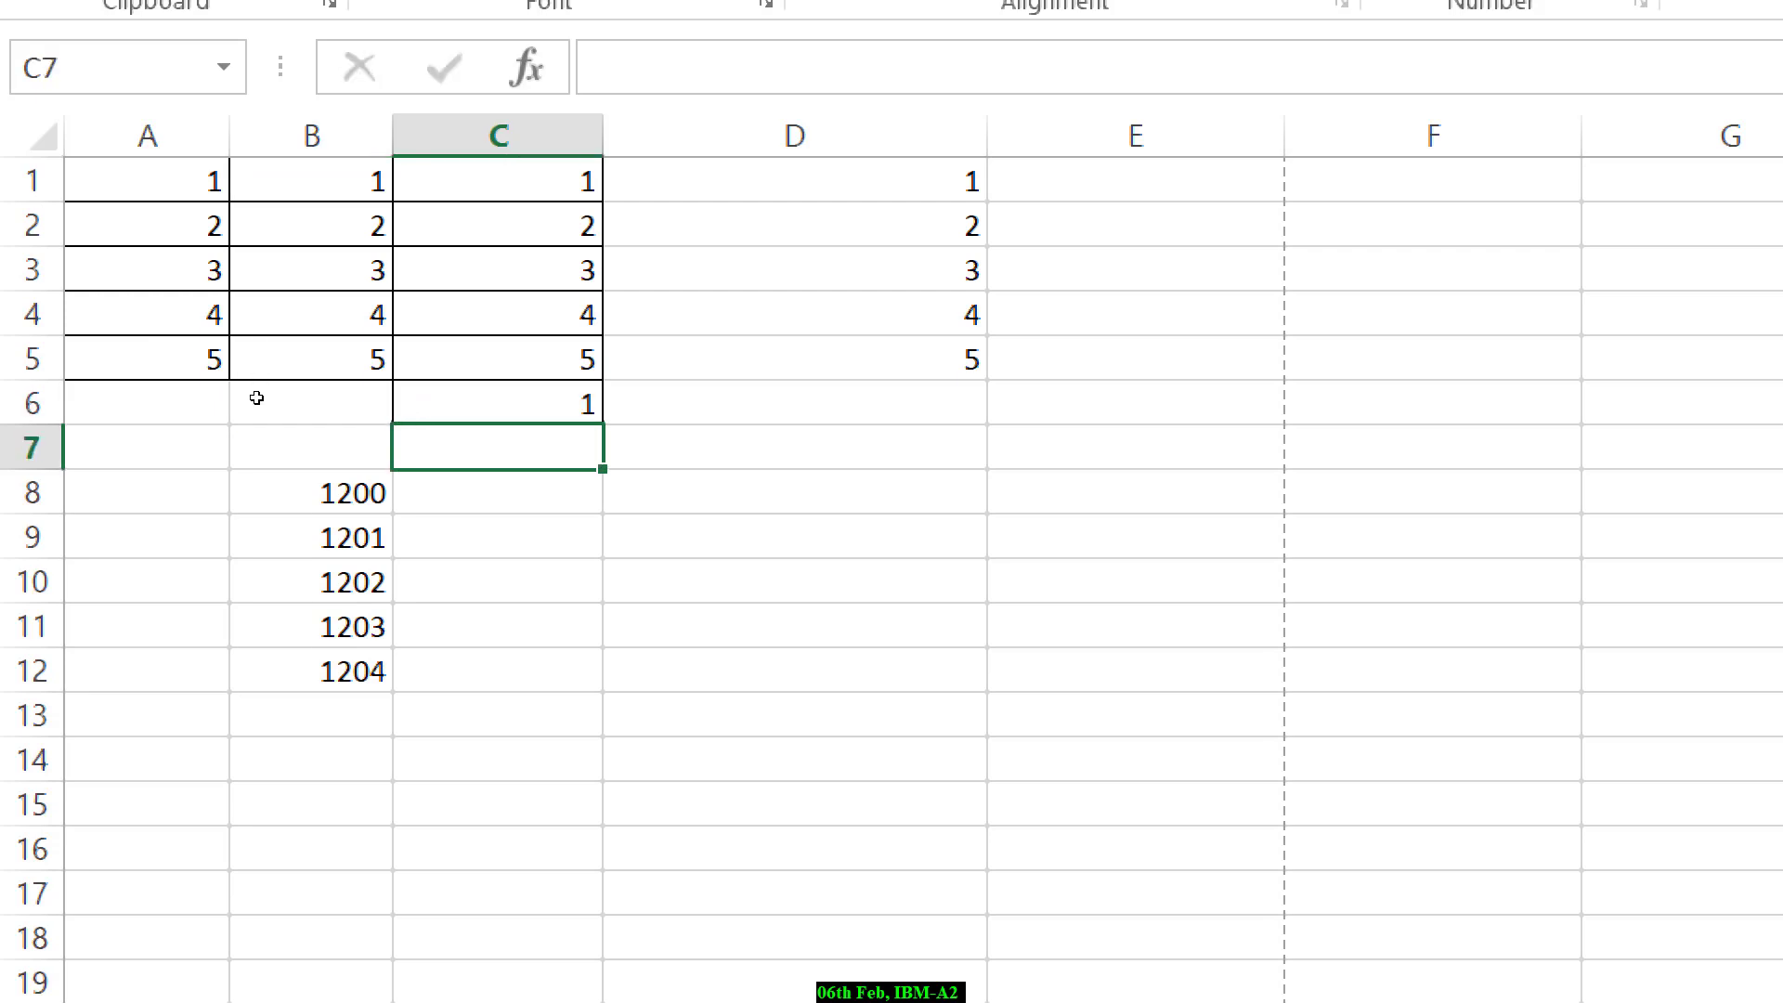
pyautogui.press('Down')
pyautogui.press('Up')
pyautogui.write('2')
pyautogui.press('Return')
pyautogui.write('3')
pyautogui.press('Return')
pyautogui.press('Return')
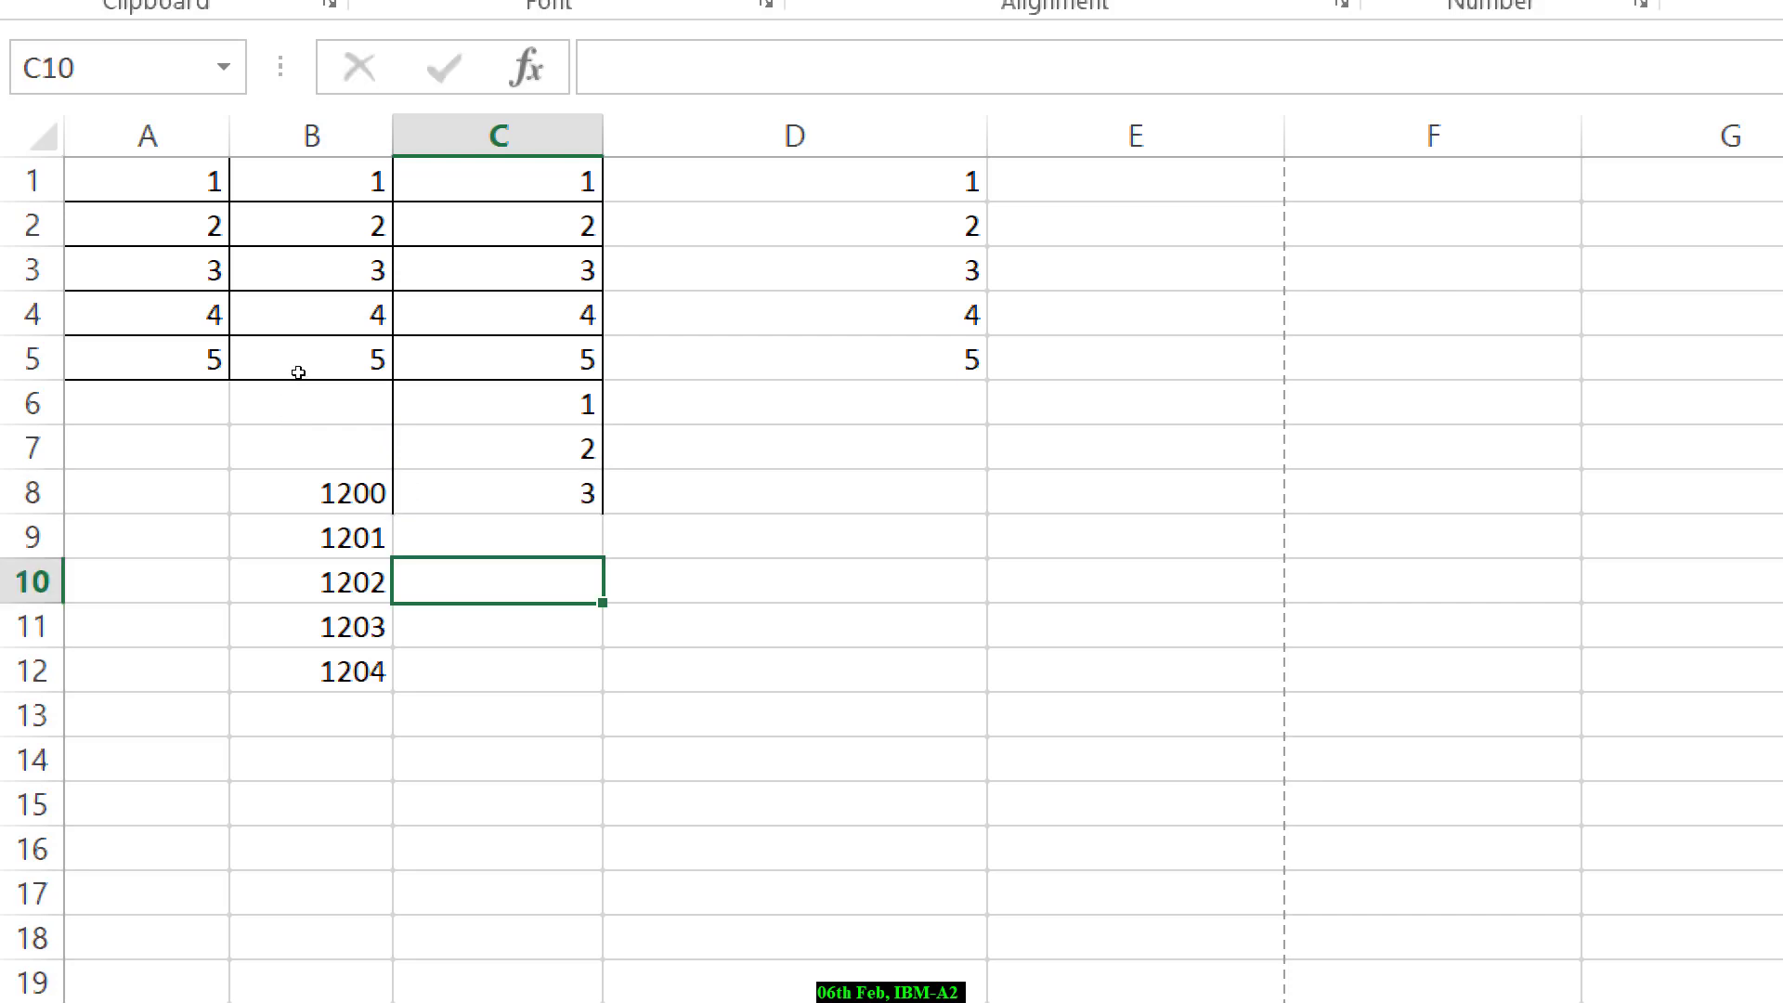
# Delete the trial values 3, 2 and 1 from C8, C7 and C6.
pyautogui.press('Up')
pyautogui.press('Up')
pyautogui.press('Up')
pyautogui.press('Down')
pyautogui.press('Down')
pyautogui.press('Right')
pyautogui.press('Left')
pyautogui.press('Delete')
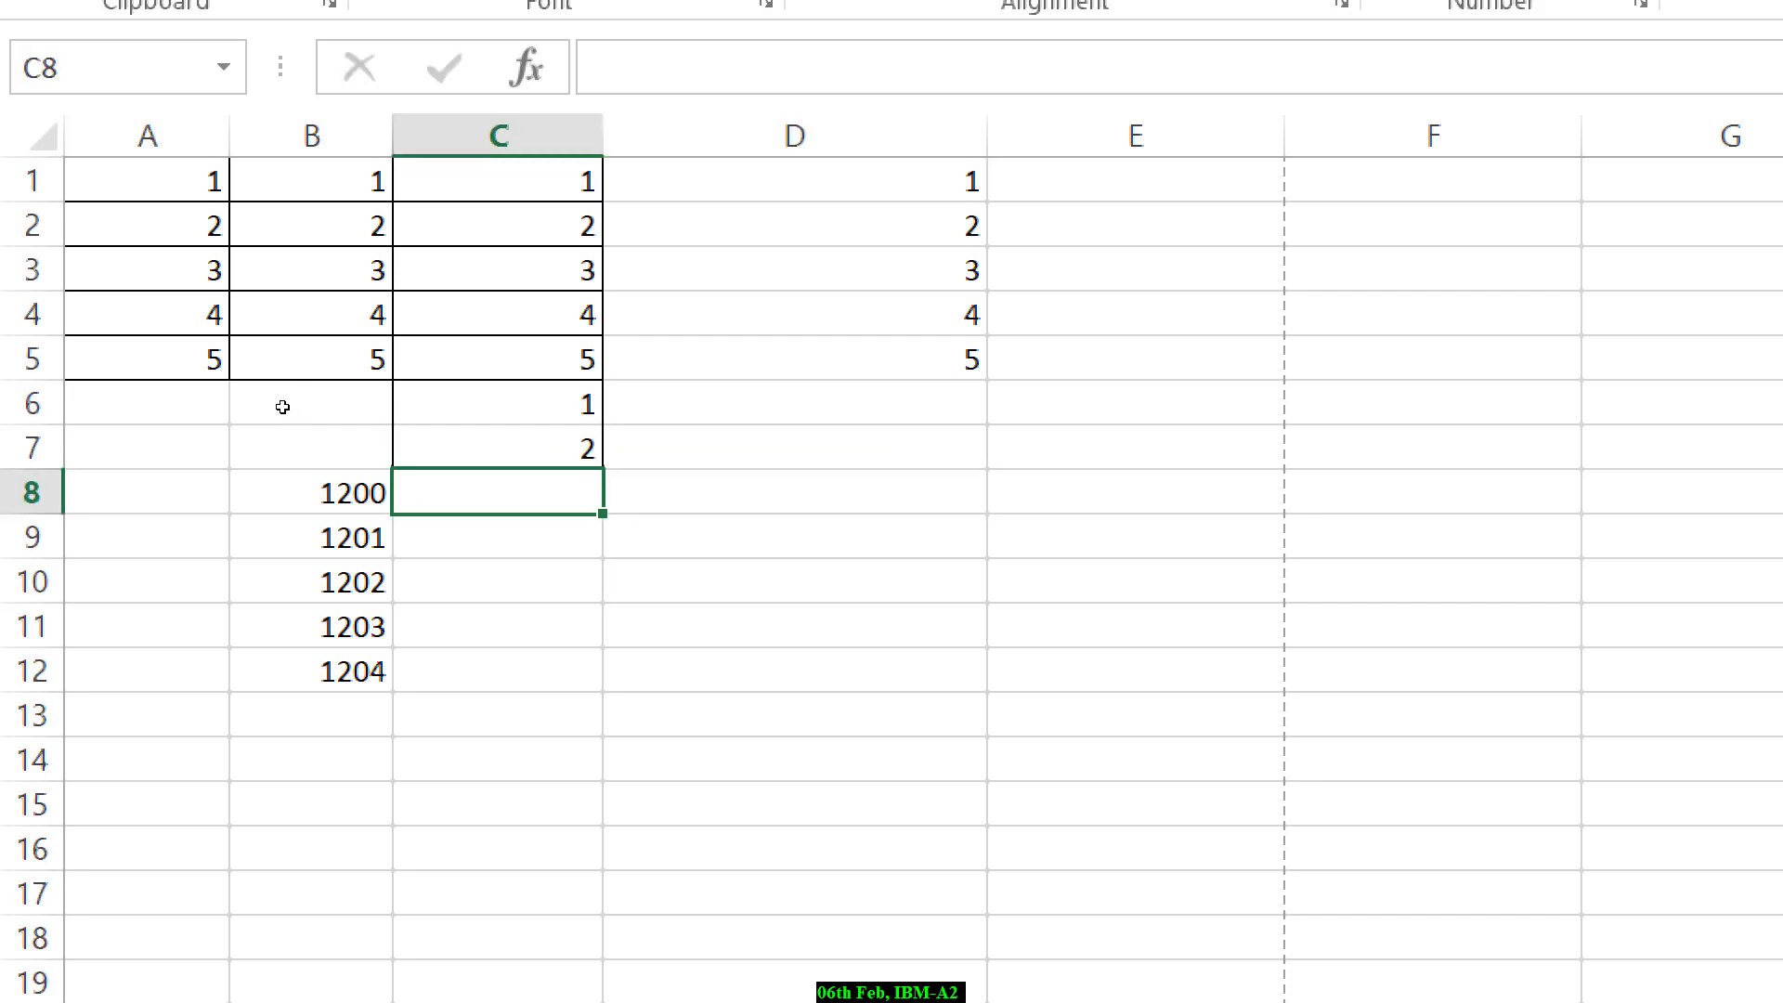
pyautogui.press('Up')
pyautogui.press('Delete')
pyautogui.press('Up')
pyautogui.press('Delete')
# Enter 1 in C8 and 2 in C9, then select both cells.
pyautogui.press('Down')
pyautogui.press('Down')
pyautogui.write('1')
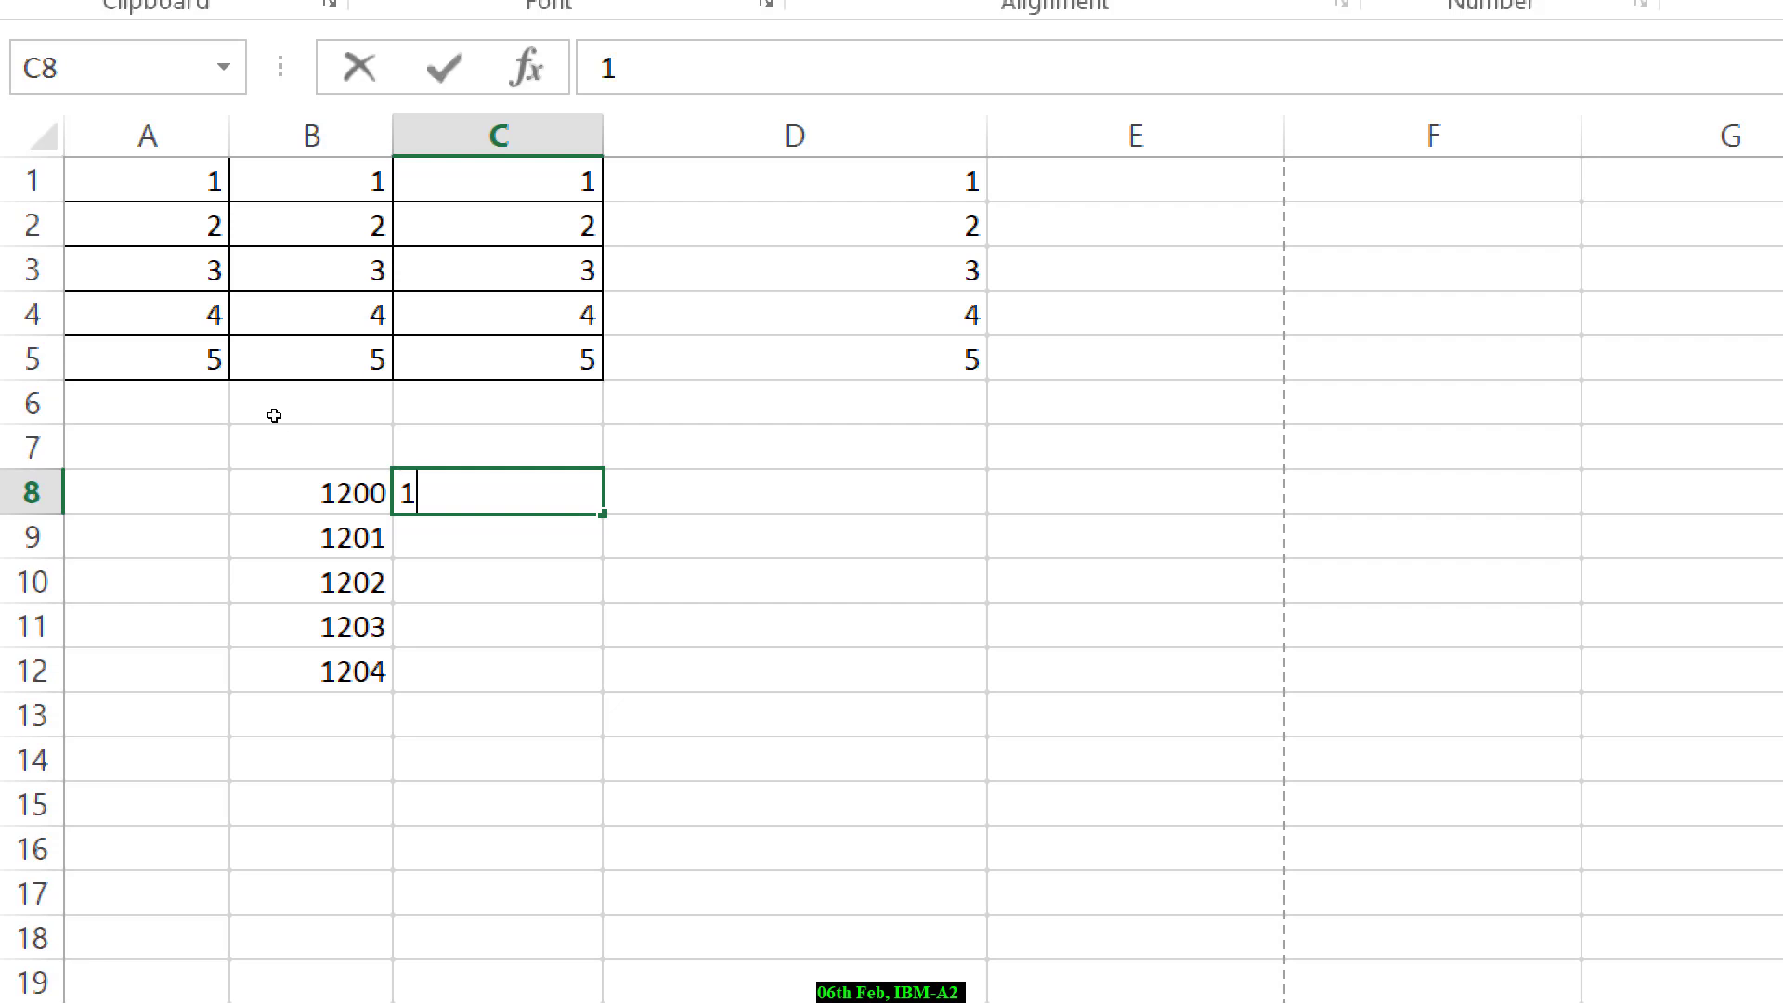
pyautogui.press('Return')
pyautogui.write('2')
pyautogui.press('Return')
pyautogui.press('Return')
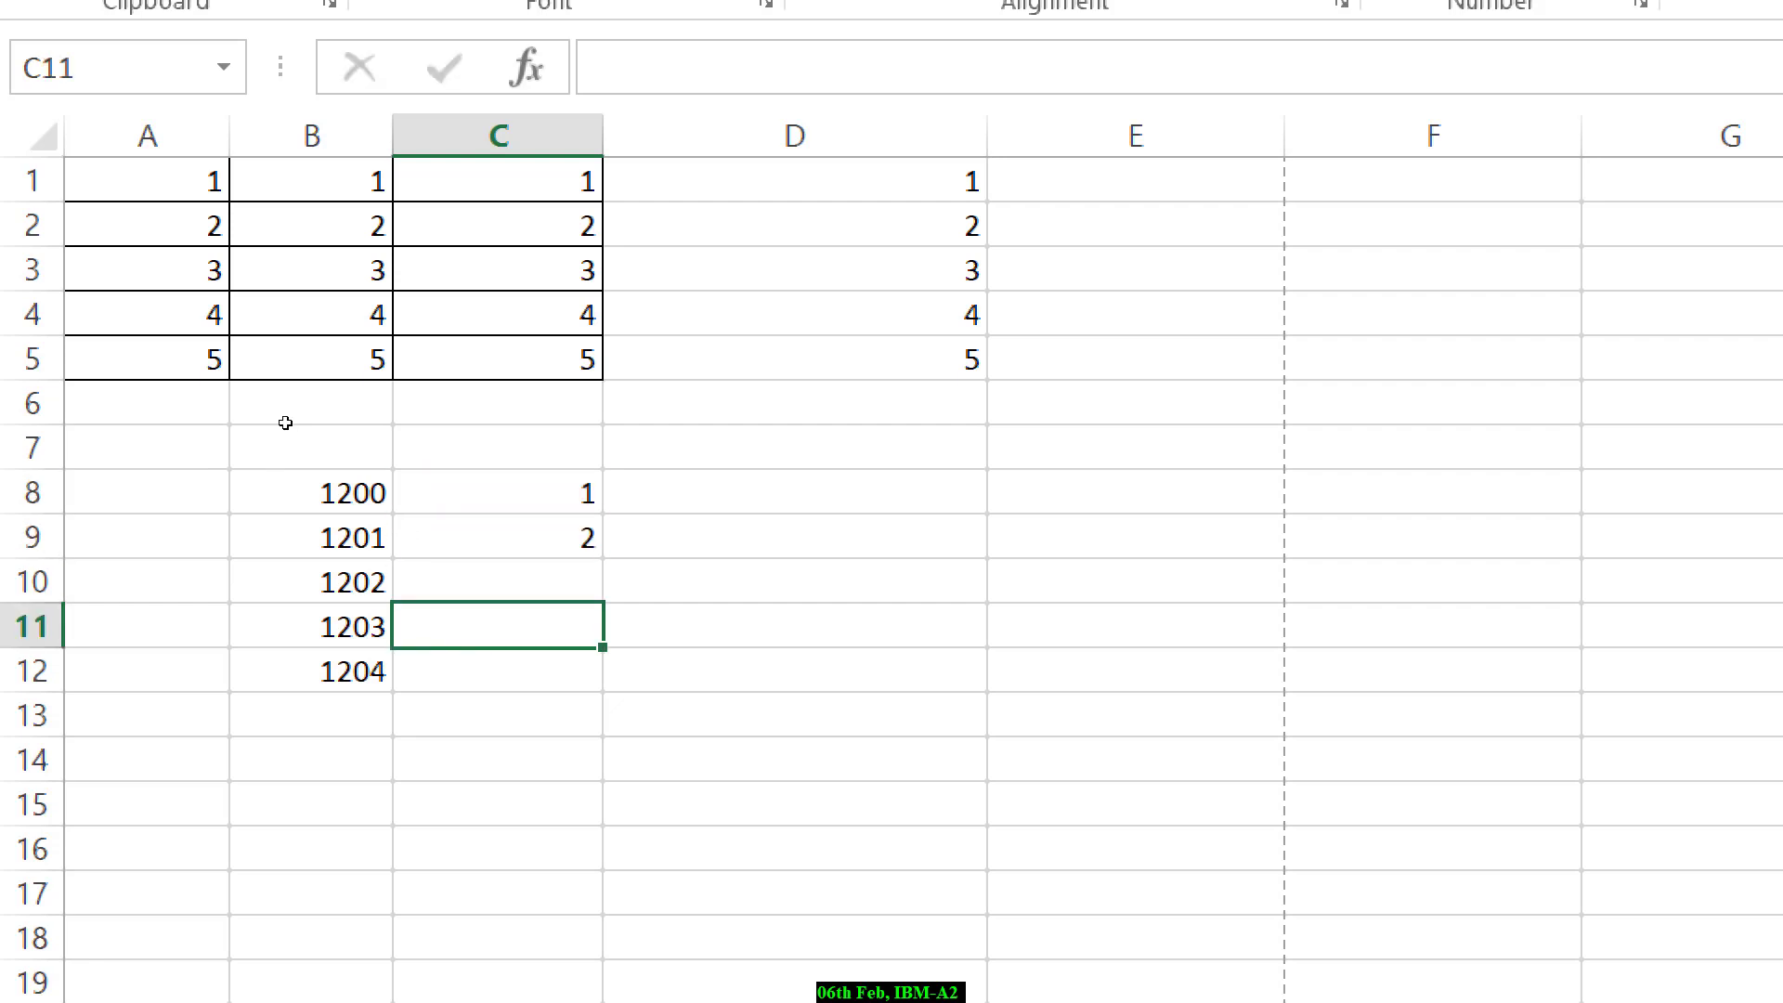
pyautogui.press('Up')
pyautogui.press('Up')
pyautogui.press('Up')
pyautogui.hotkey('shift', 'Down')
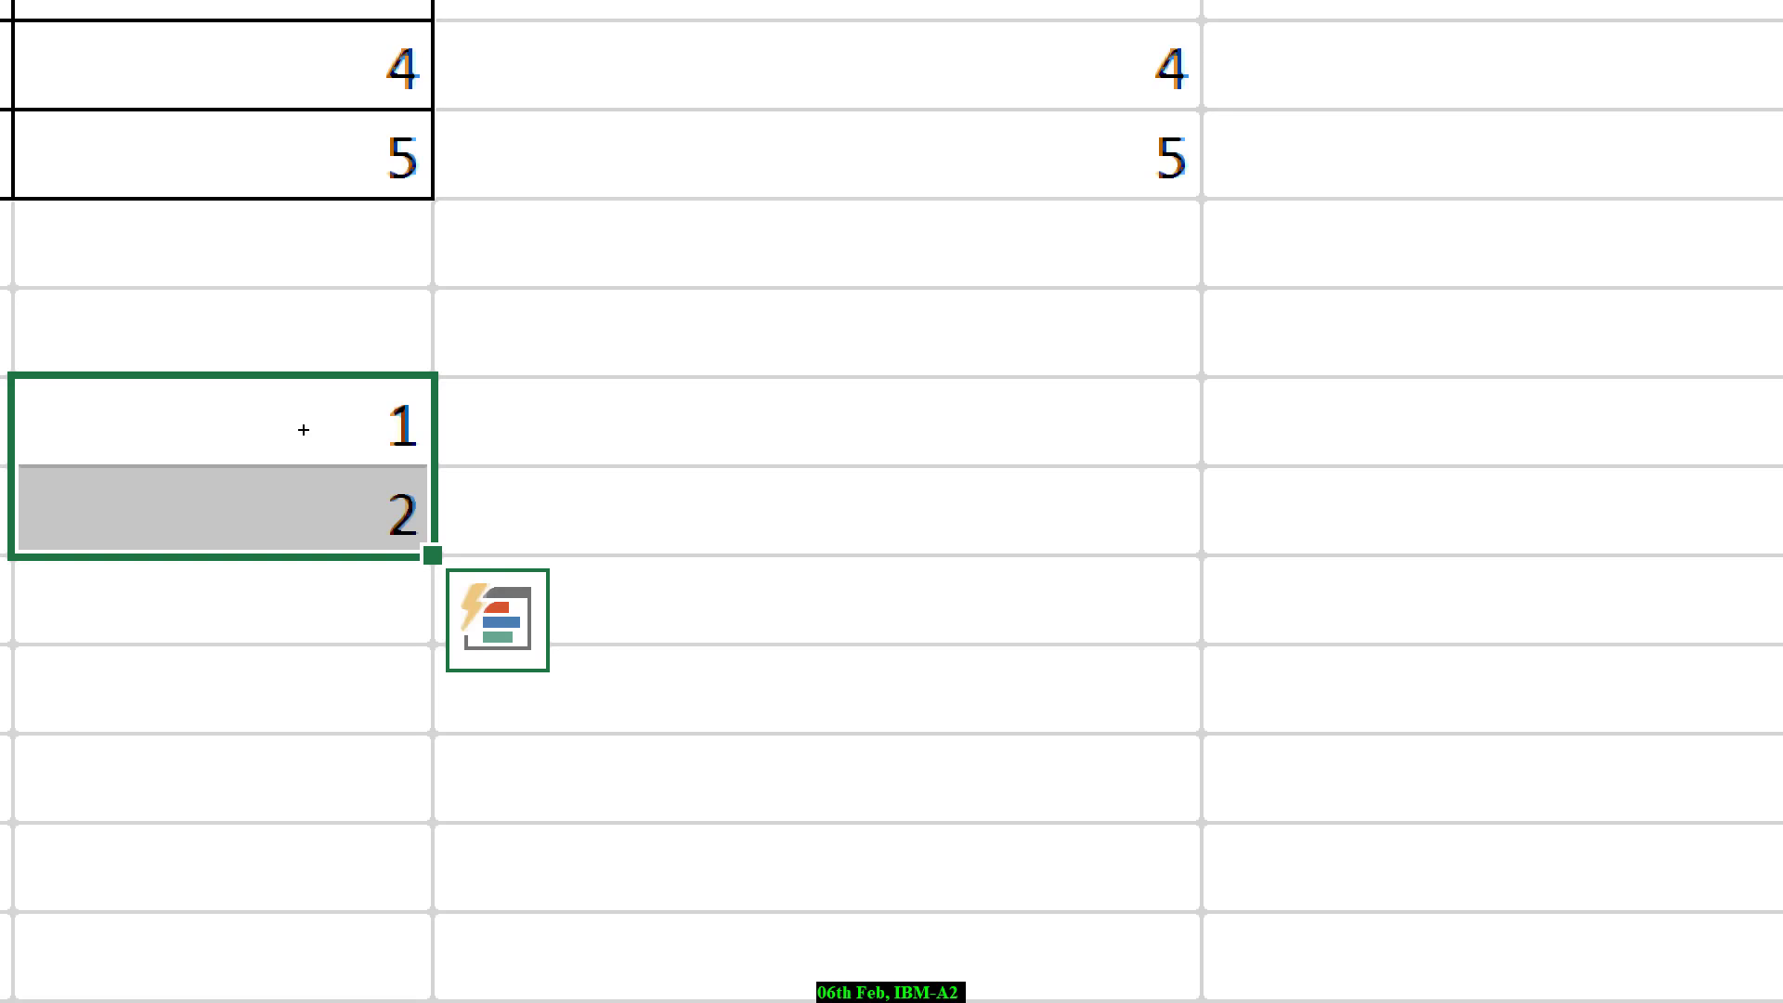
# Drag the C8:C9 fill handle down to C13, filling the series 1 through 6.
pyautogui.moveTo(304, 430); pyautogui.dragTo(311, 480)
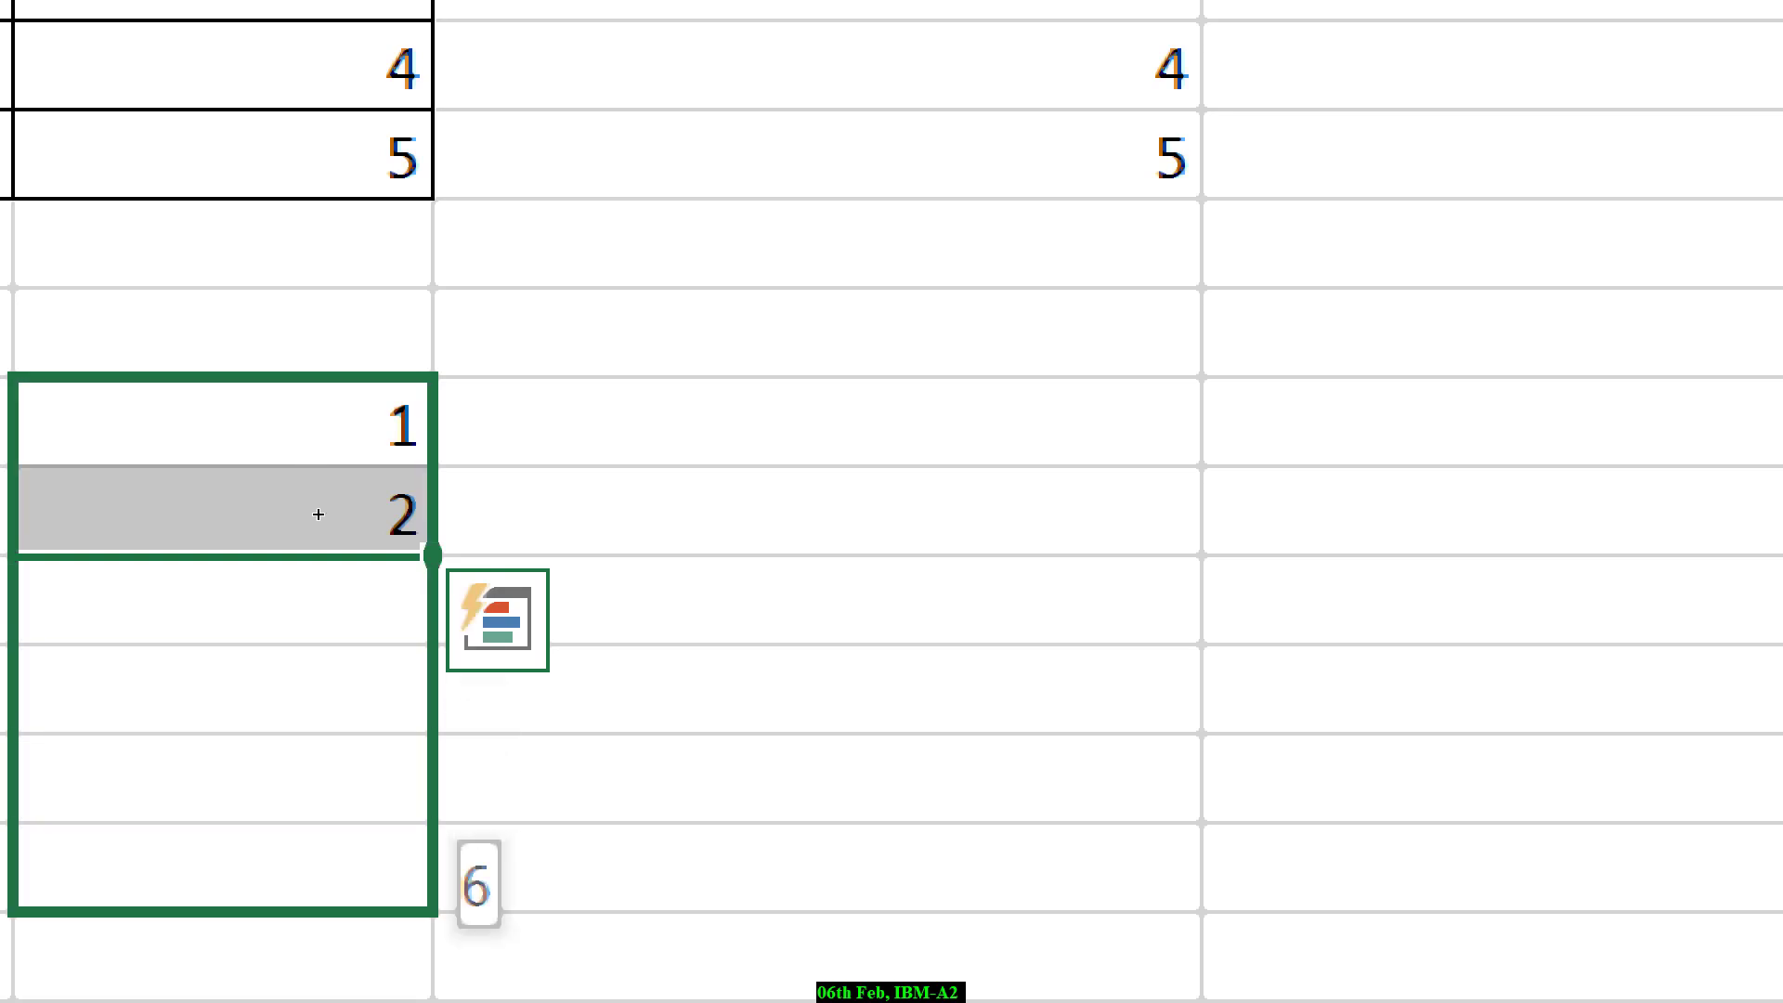
pyautogui.moveTo(311, 480); pyautogui.dragTo(319, 515)
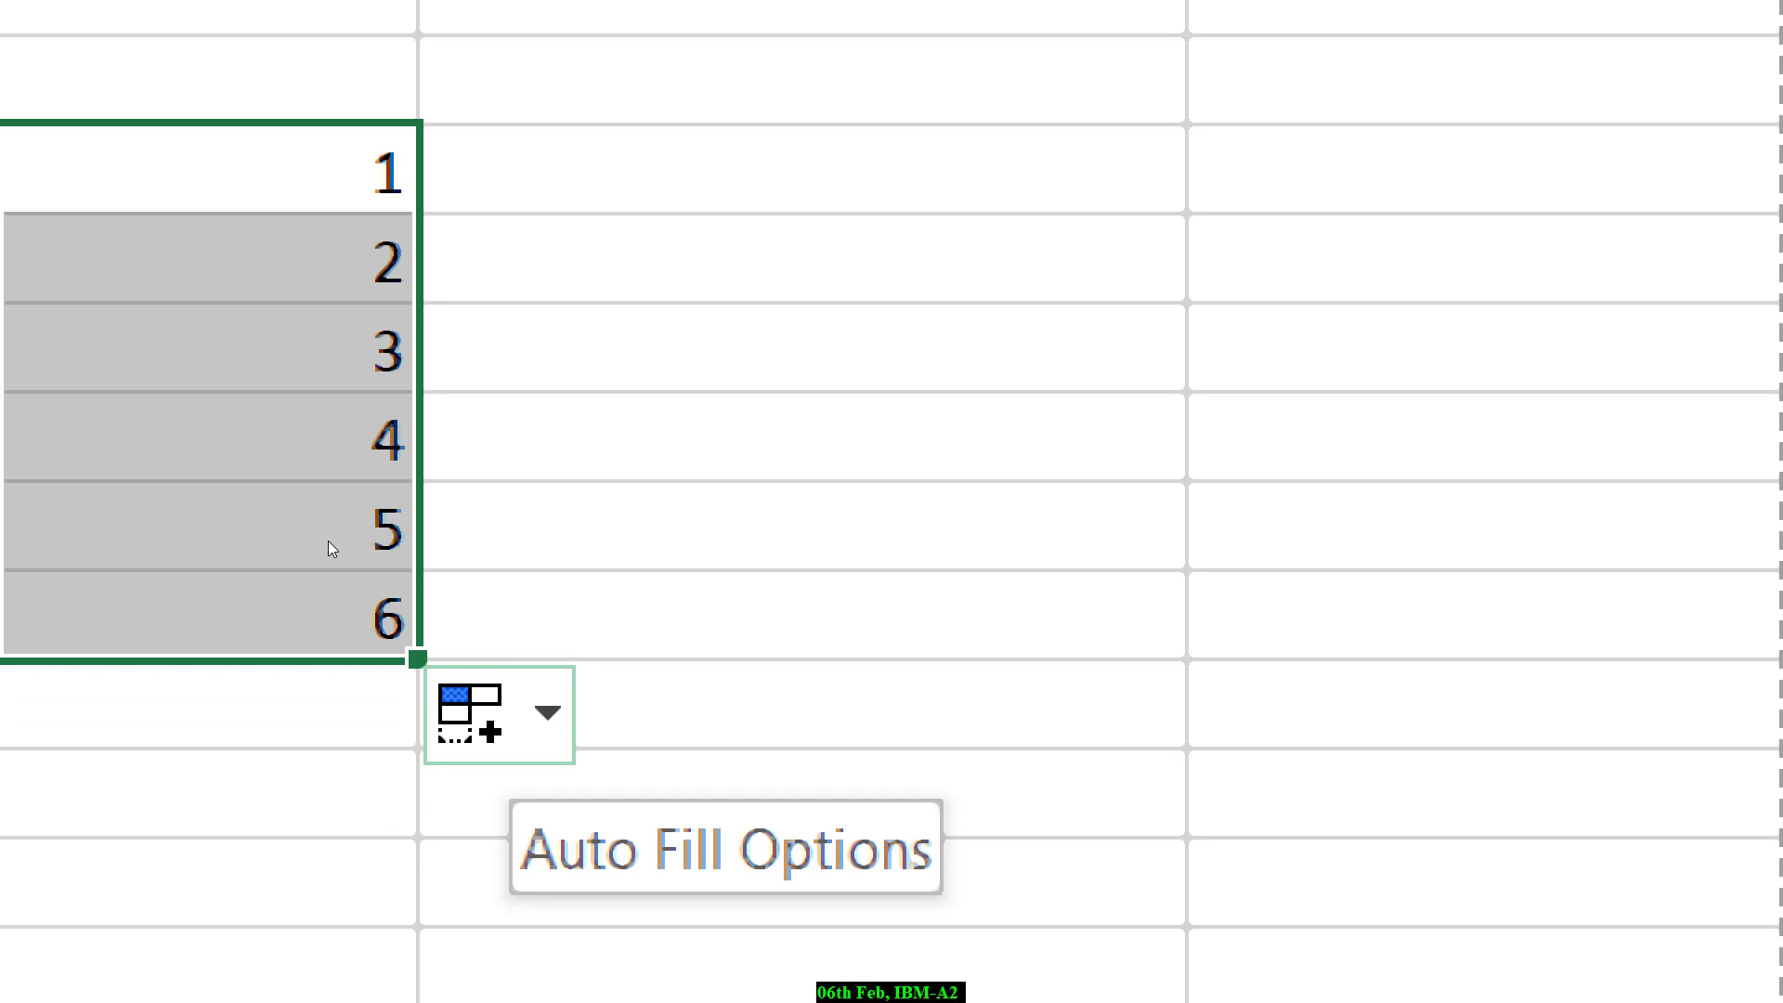
pyautogui.click(501, 713)
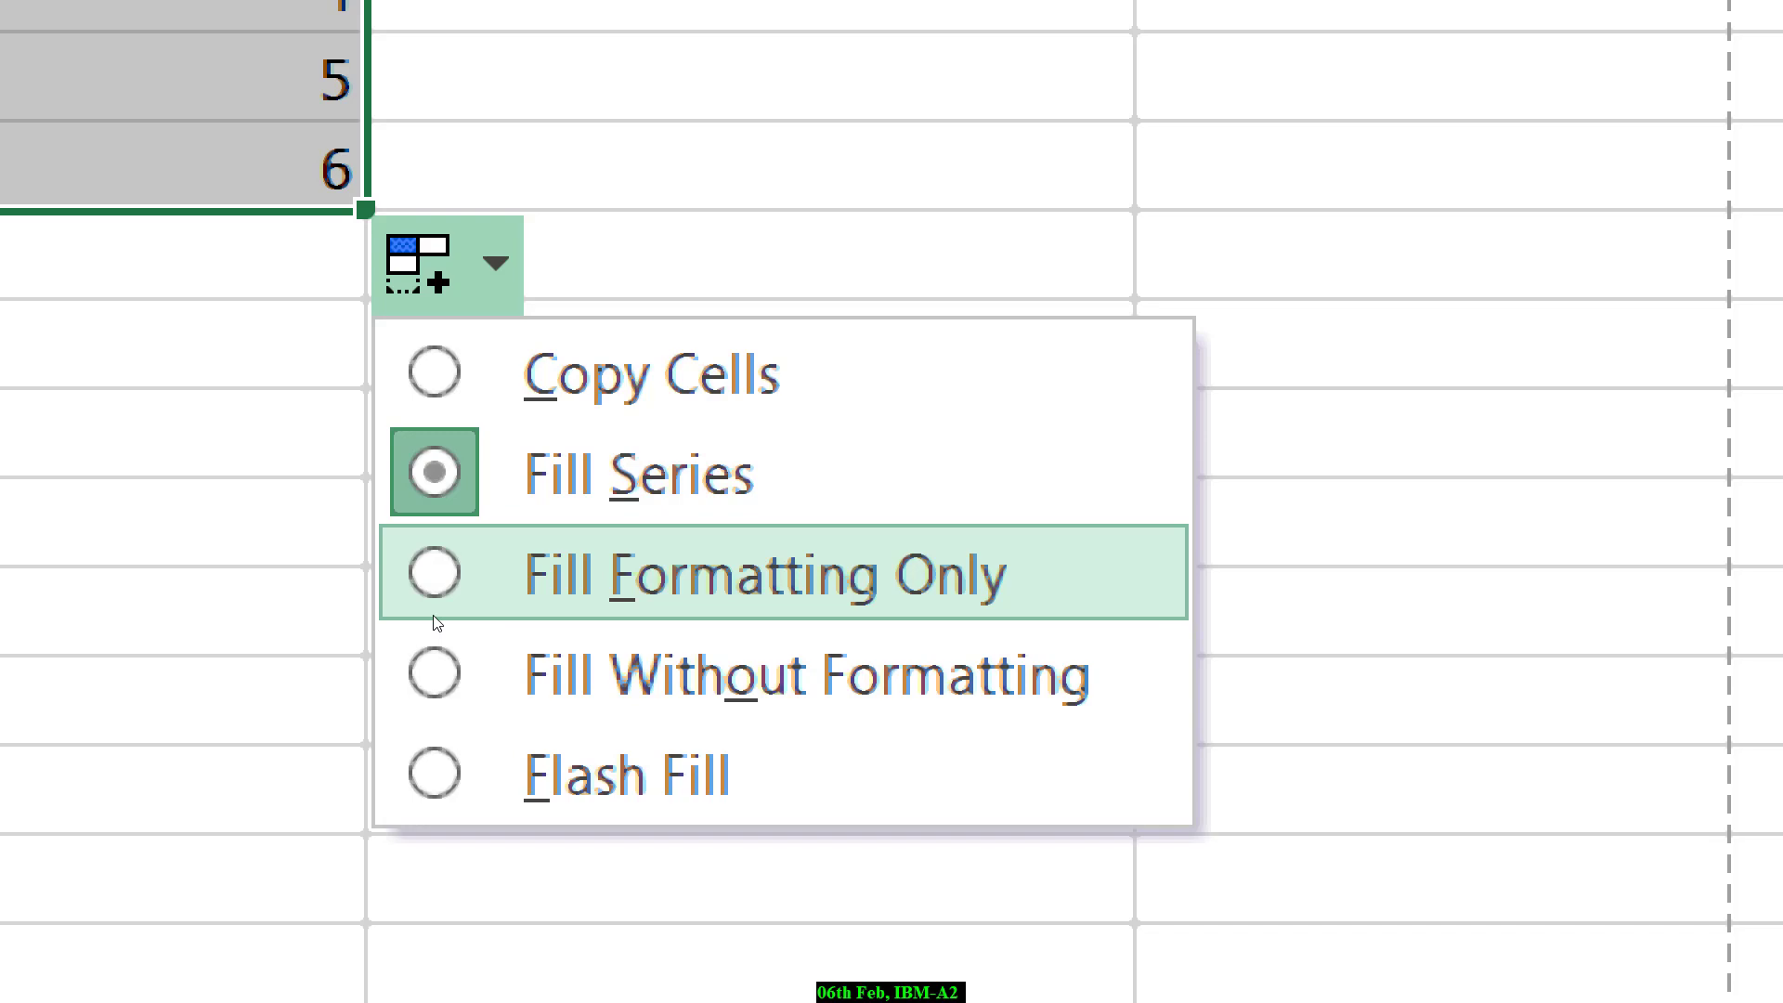
pyautogui.press('Down')
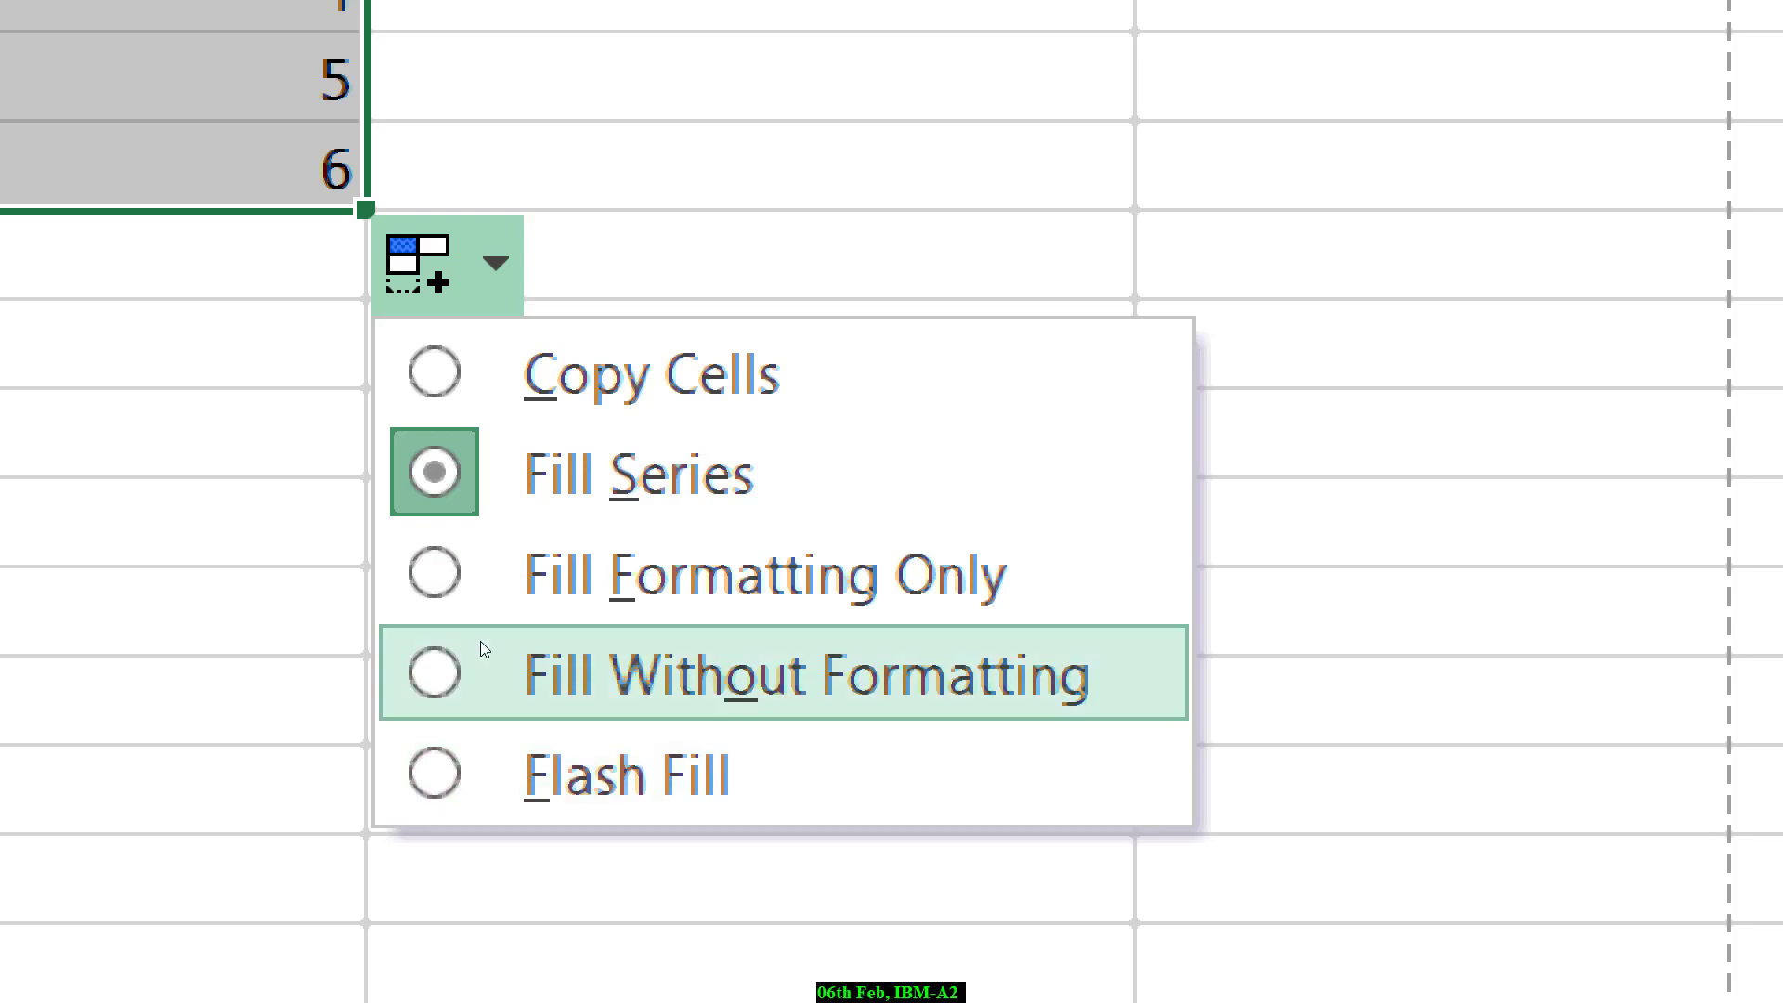
pyautogui.press('Down')
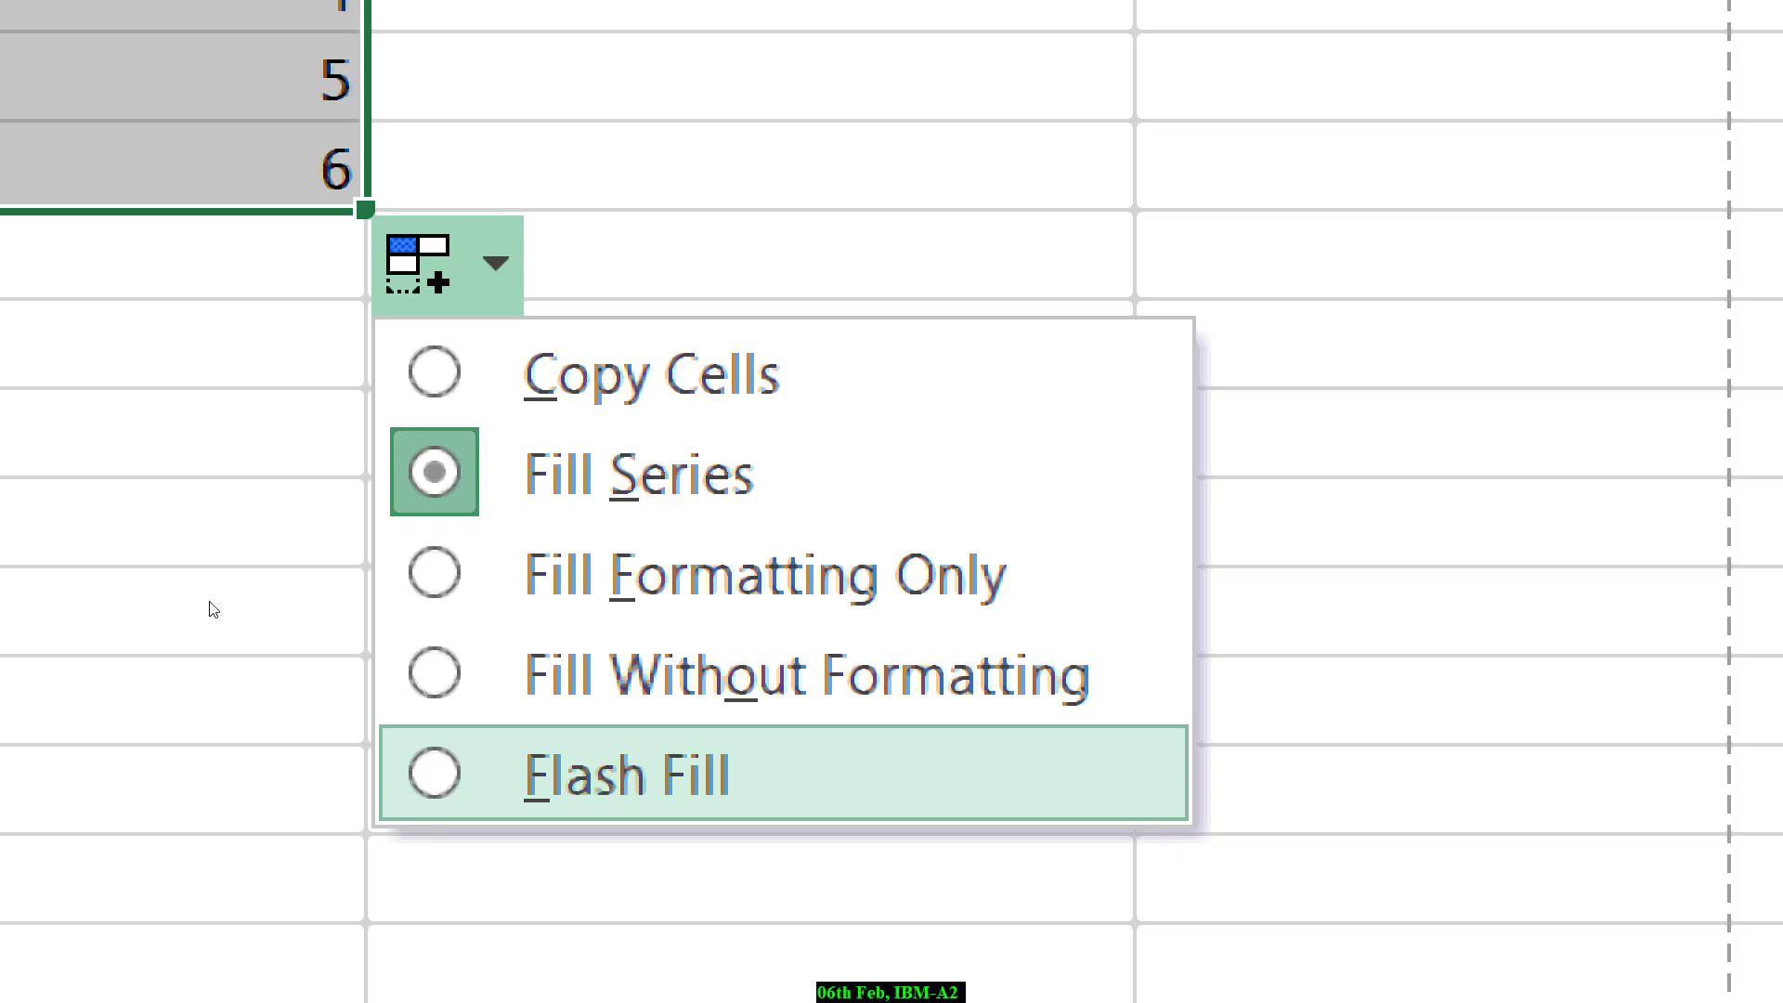
pyautogui.press('Escape')
pyautogui.press('Right')
pyautogui.press('Down')
pyautogui.press('Down')
pyautogui.press('Down')
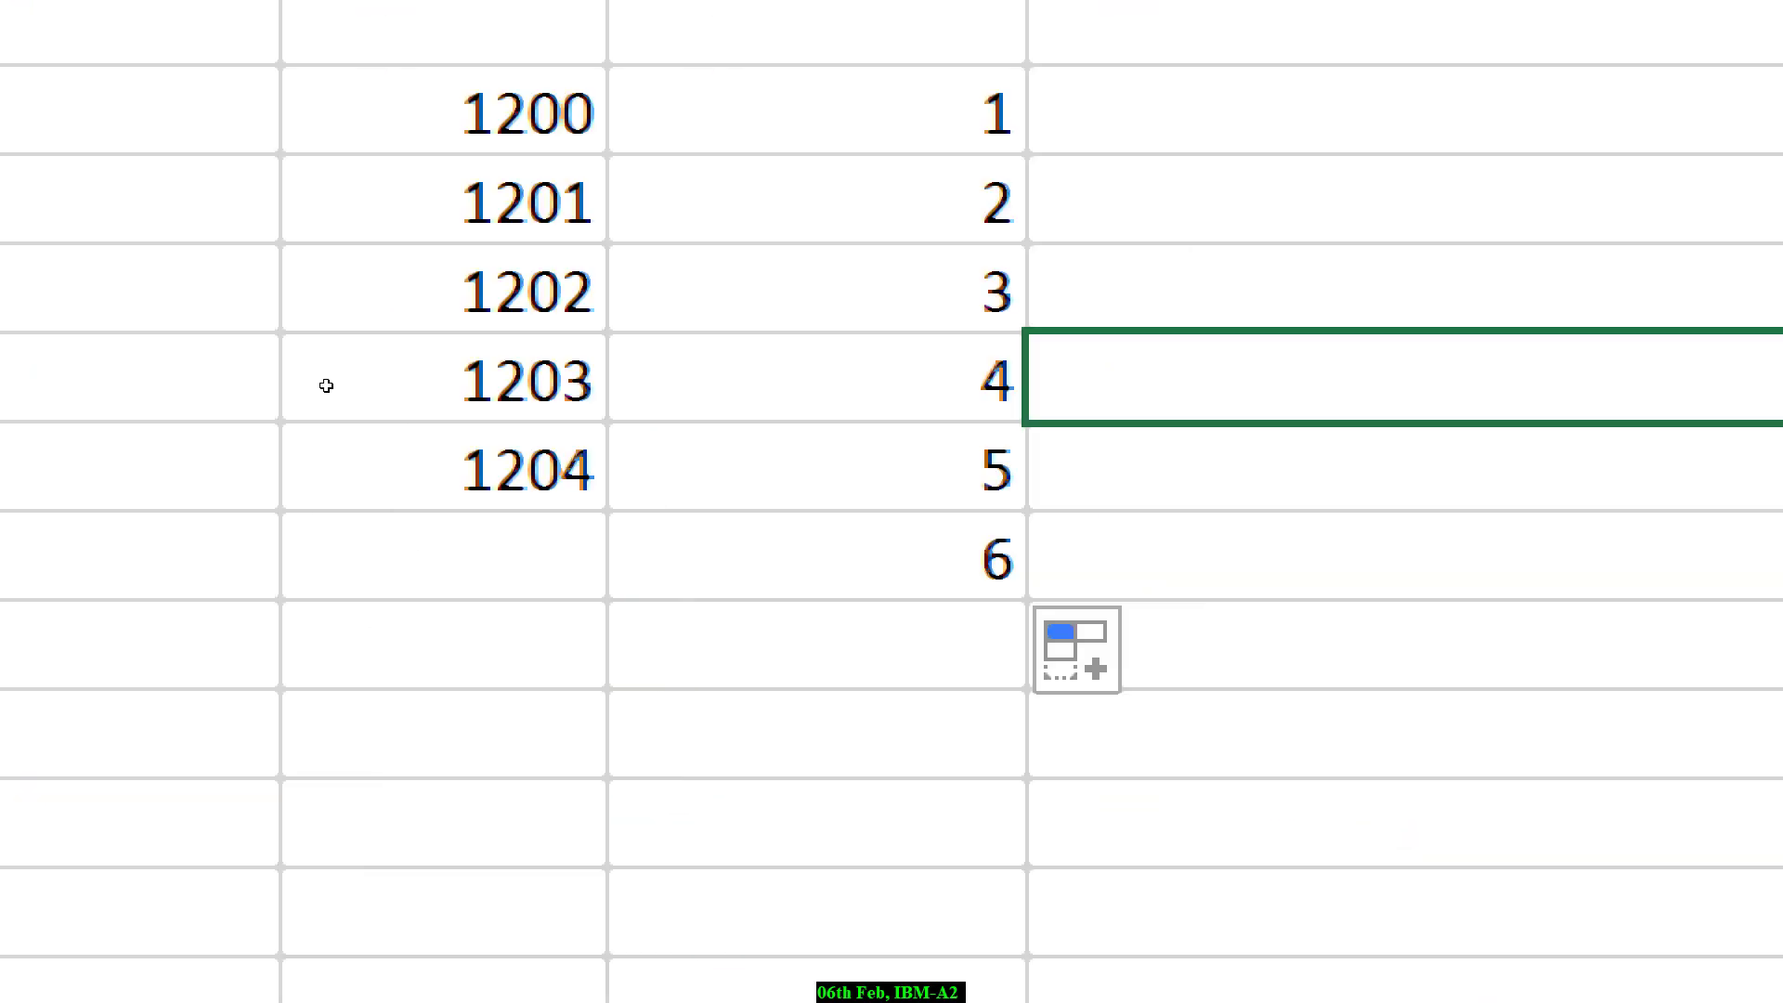
# Enter 1 in cell D8, next to the start of the series.
pyautogui.press('Up')
pyautogui.press('Up')
pyautogui.press('Up')
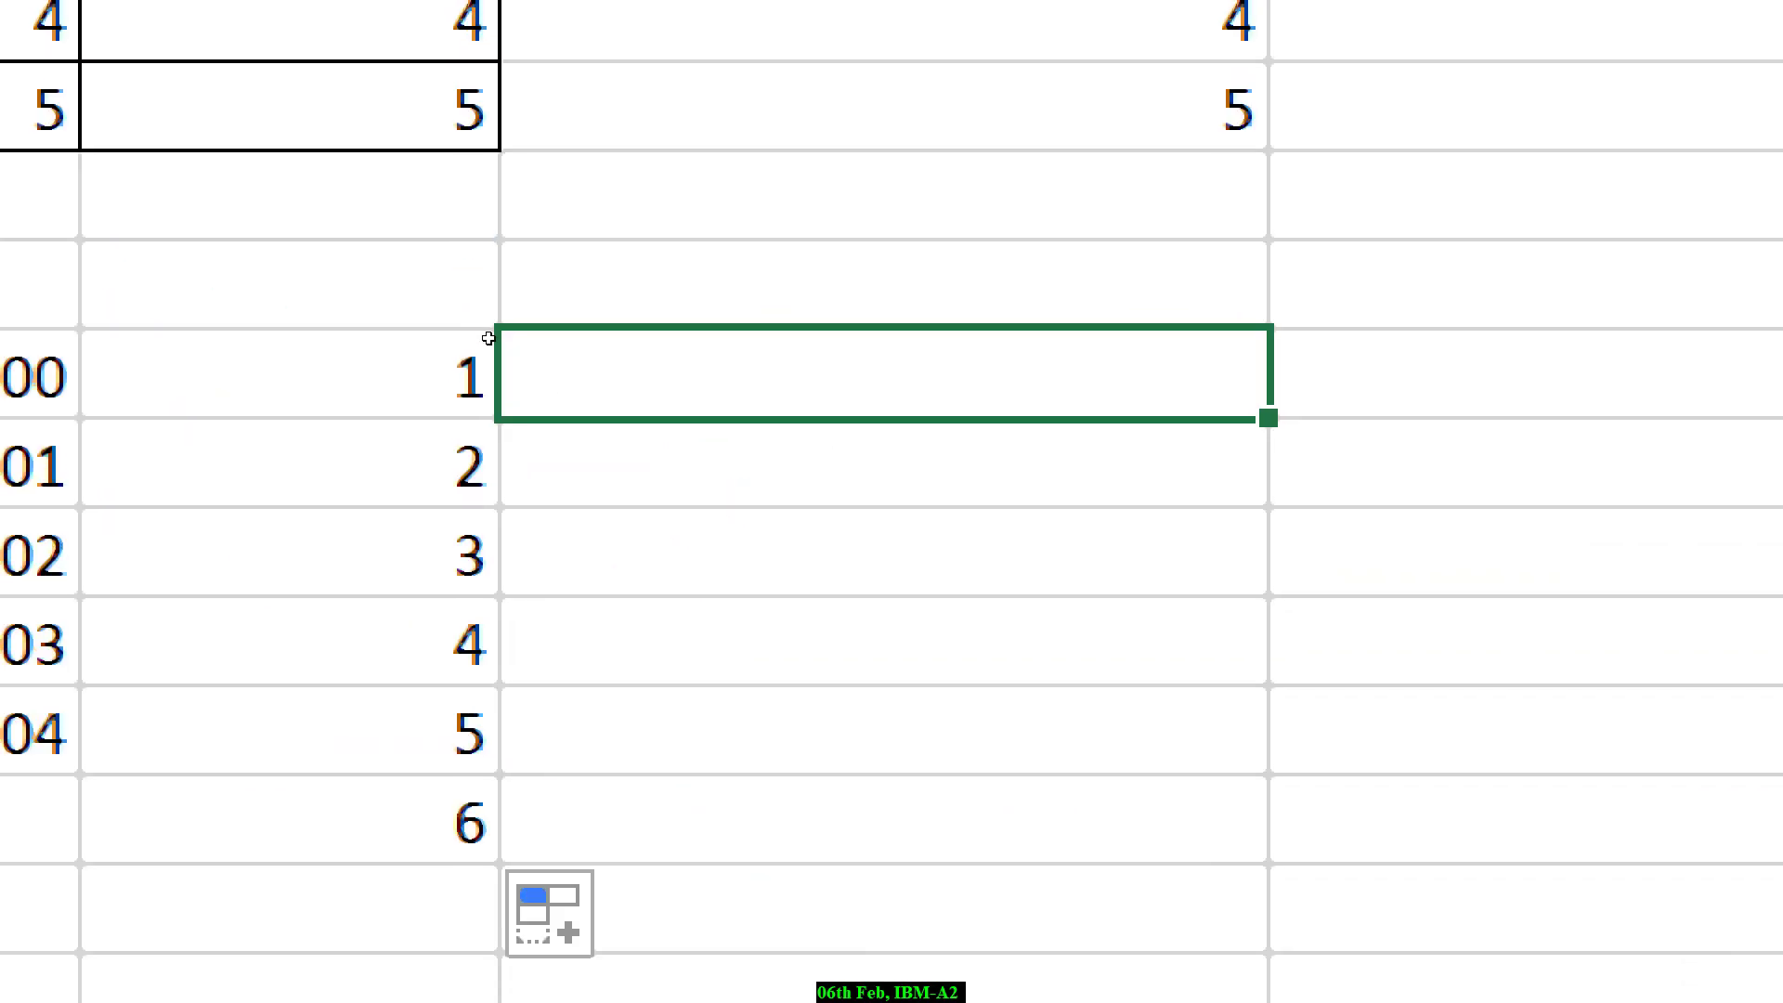
pyautogui.write('1')
pyautogui.press('Return')
pyautogui.press('Return')
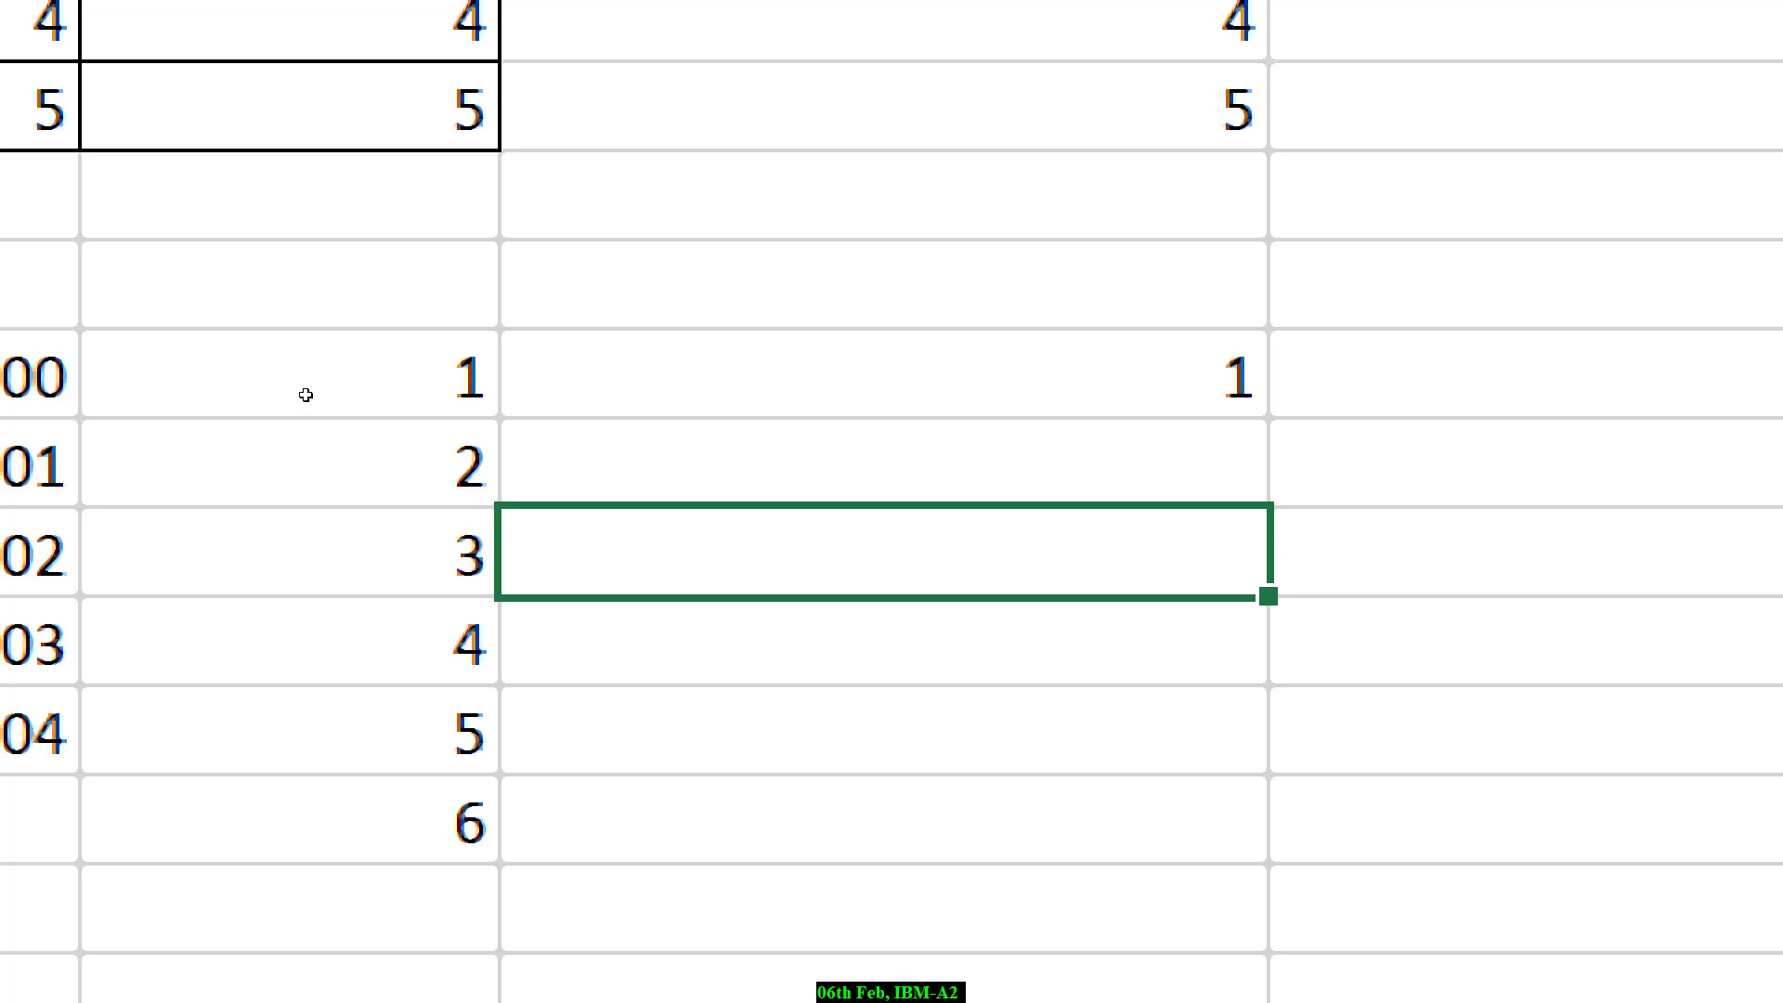
pyautogui.moveTo(292, 395); pyautogui.dragTo(295, 430)
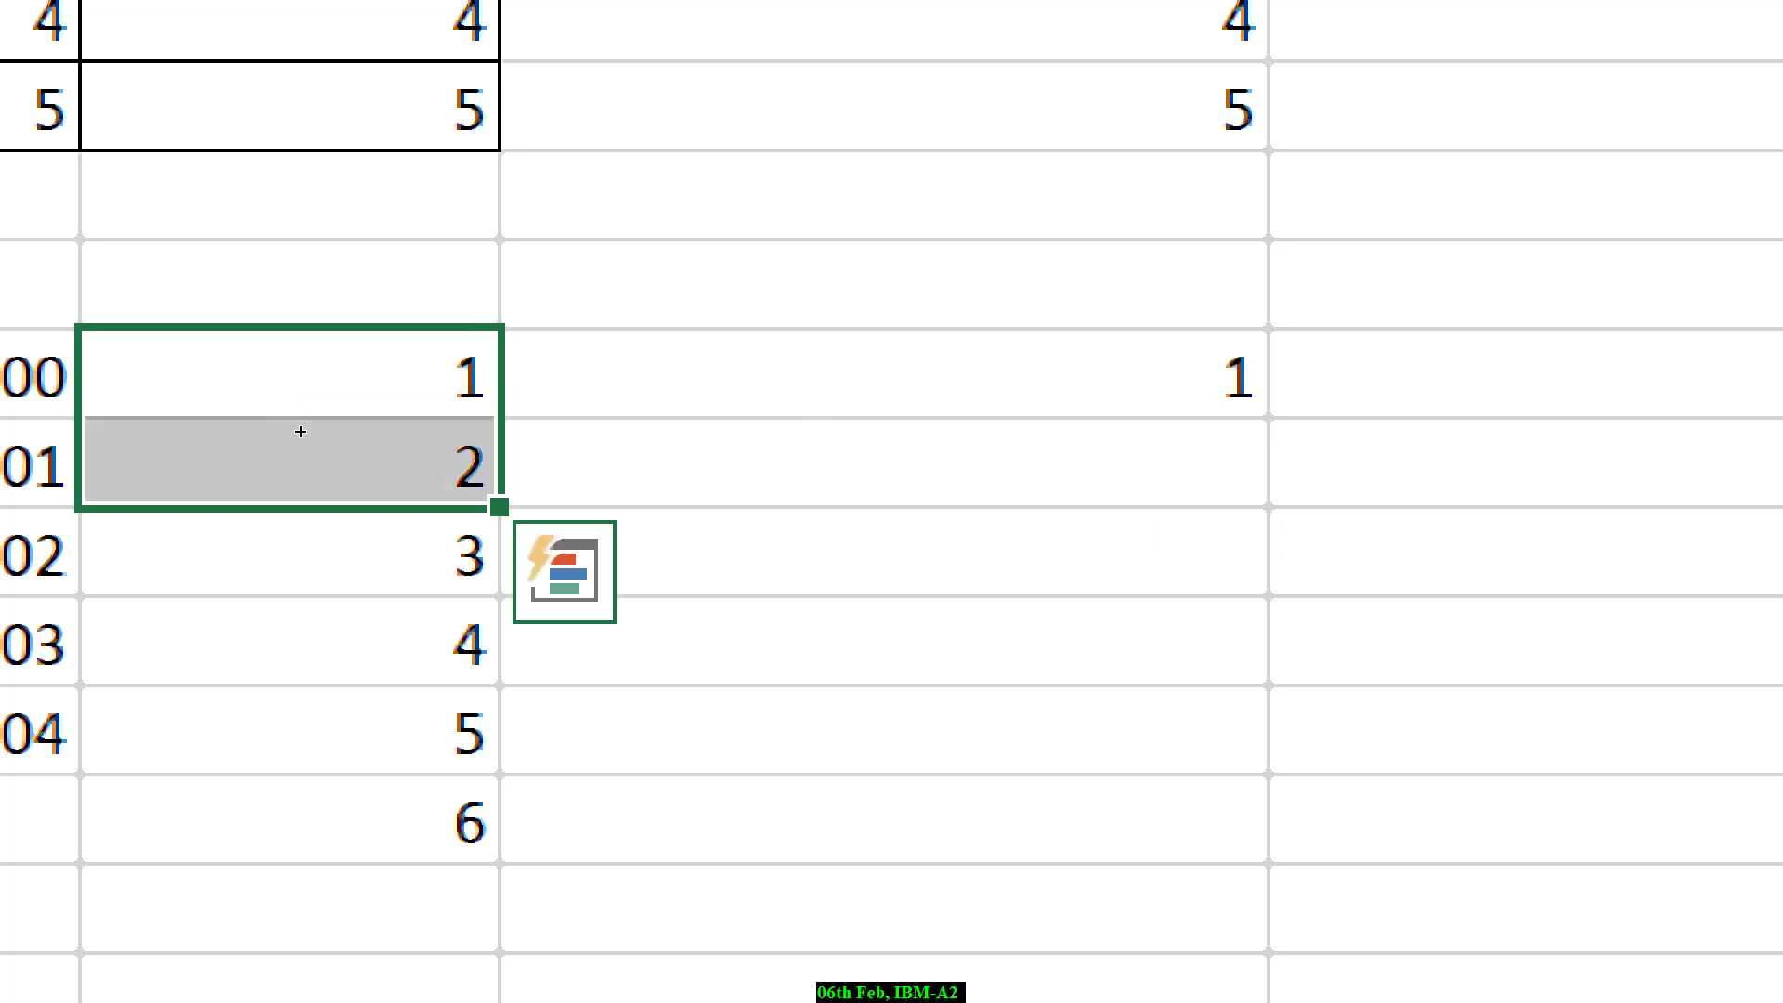
pyautogui.press('Right')
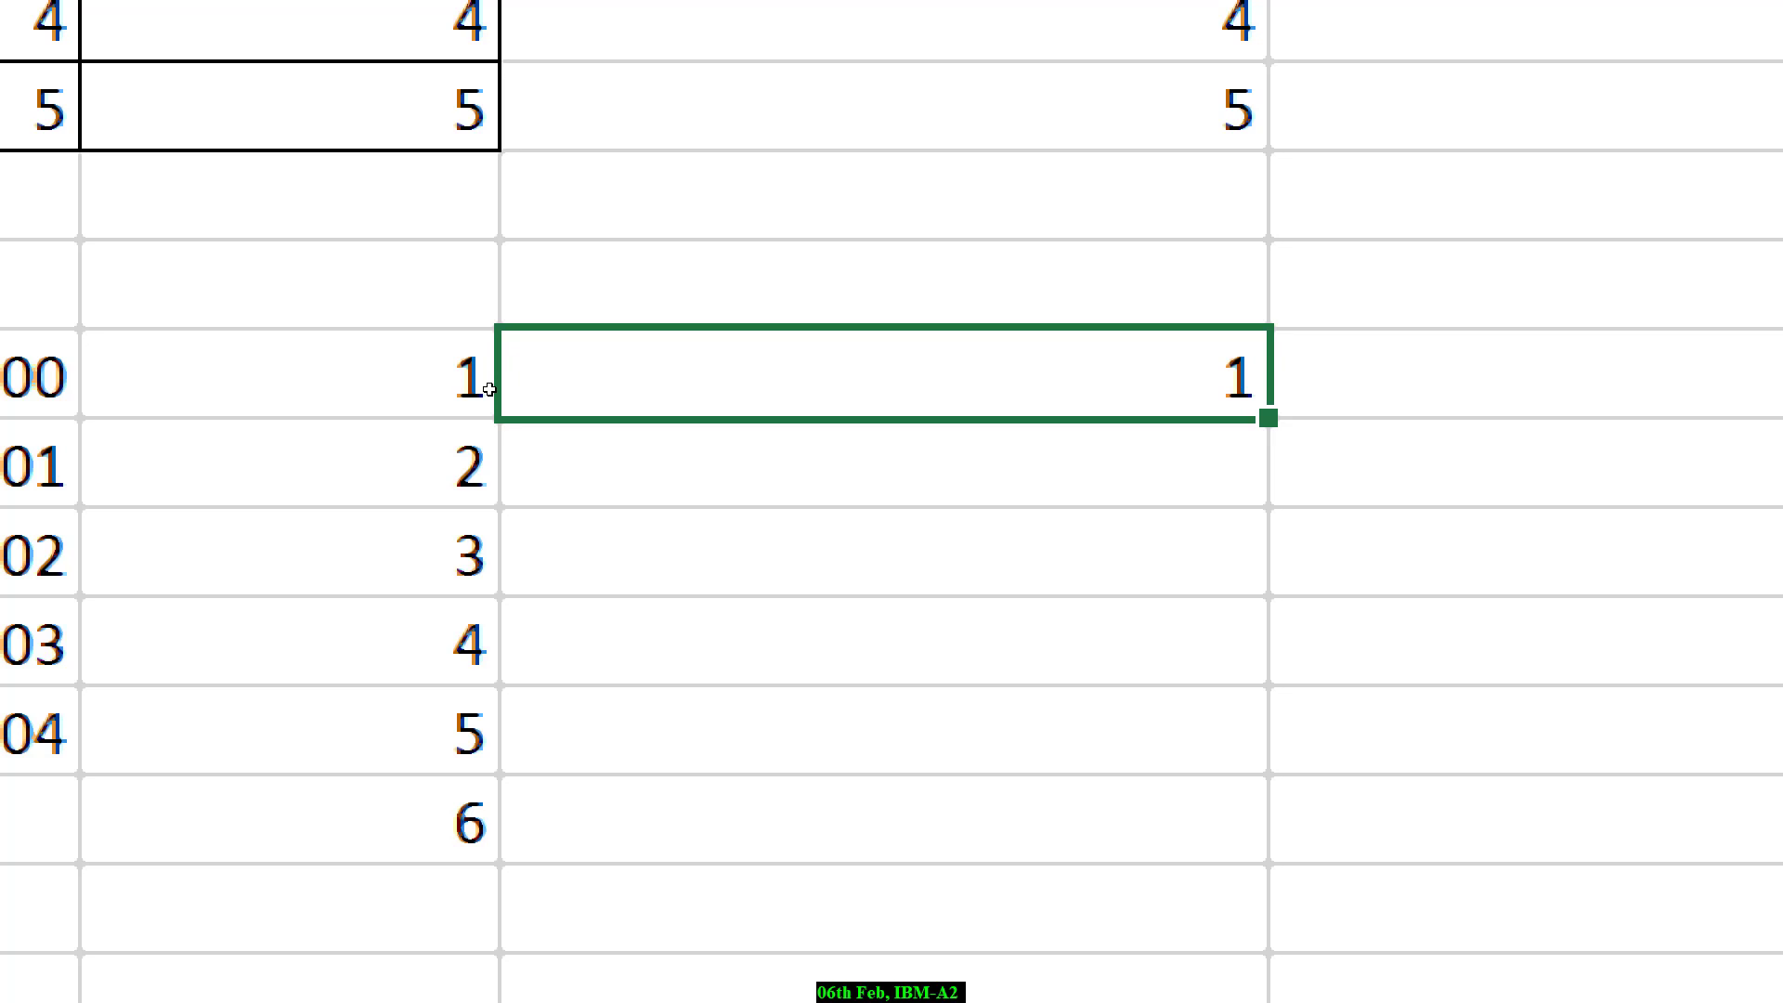
# Fill D8's 1 down column D, switch it to a 1–6 series, then undo the fill.
pyautogui.moveTo(1269, 418); pyautogui.dragTo(1269, 862)
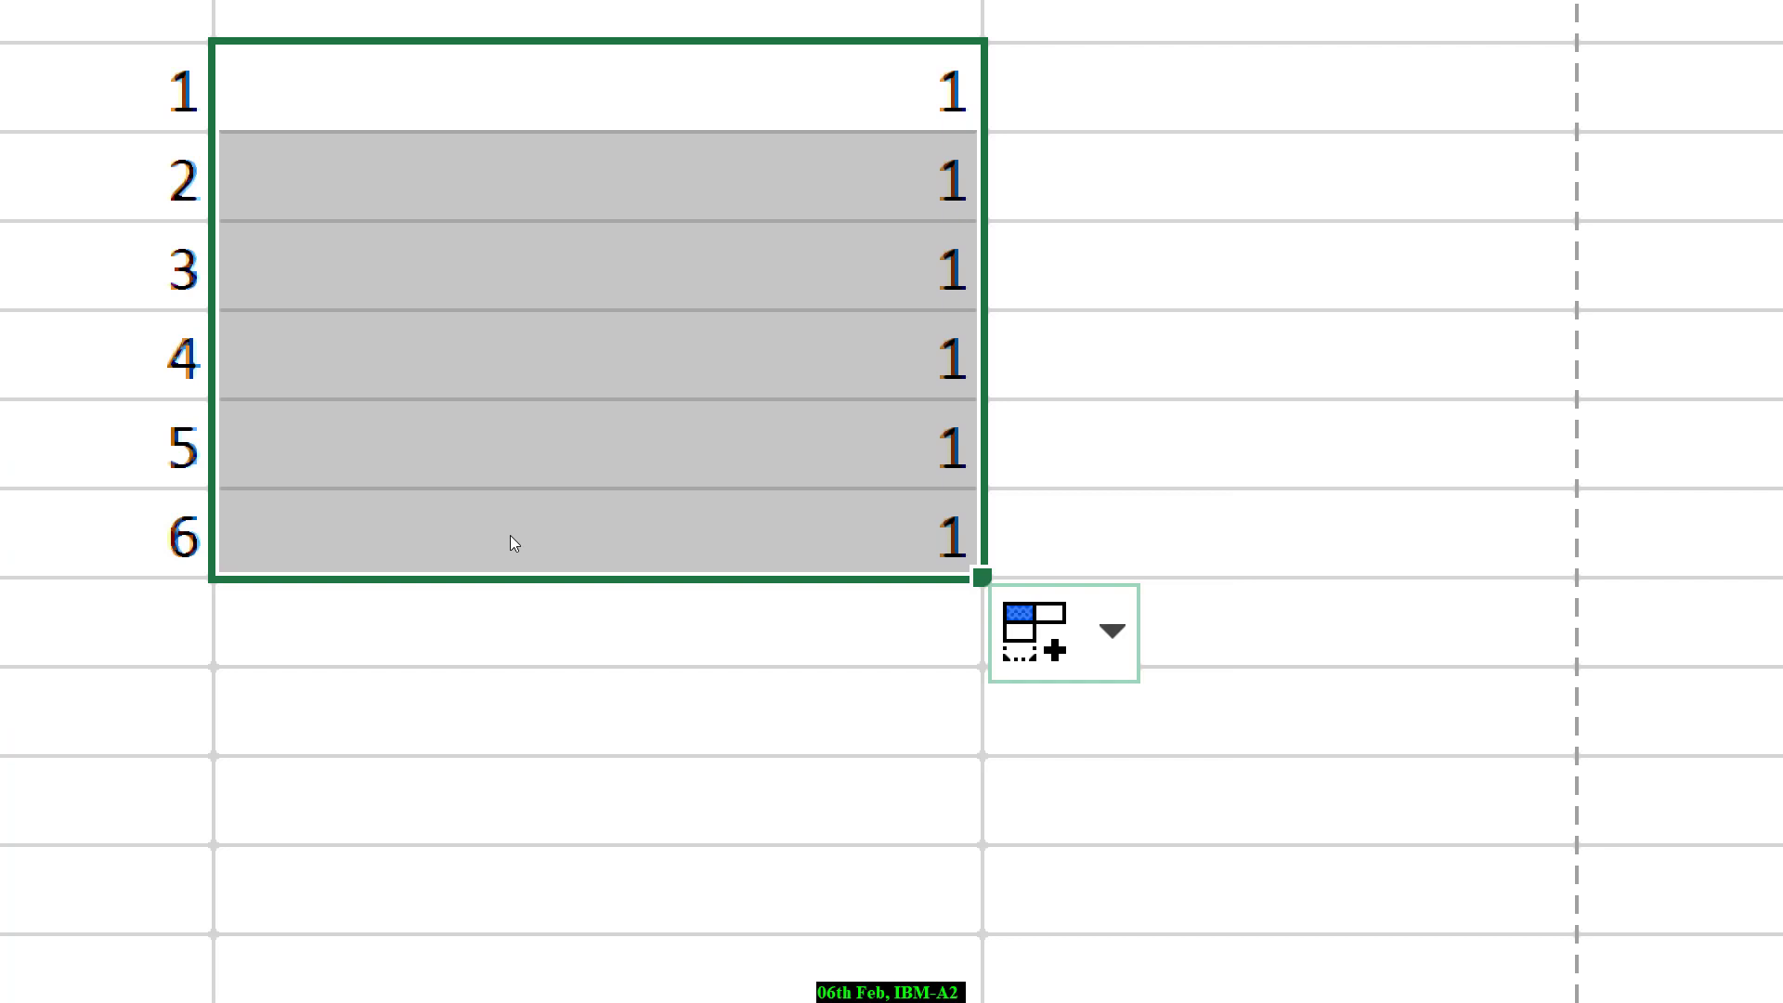
pyautogui.click(1318, 913)
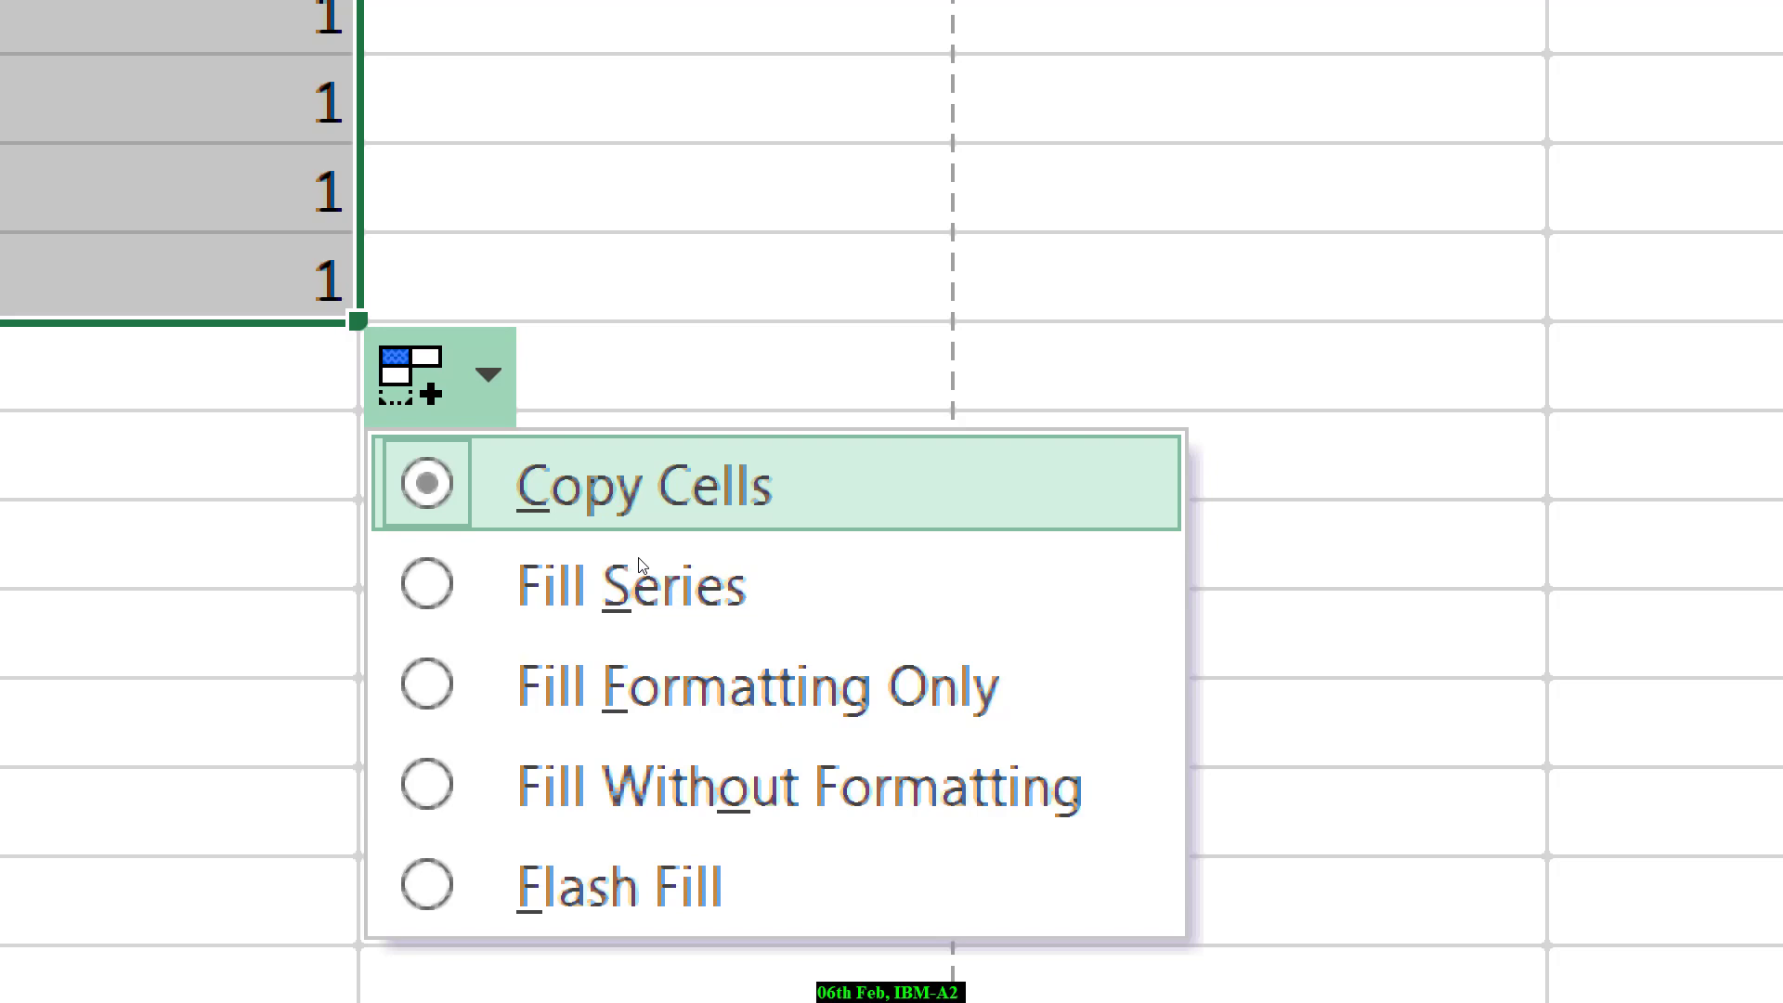
pyautogui.click(573, 587)
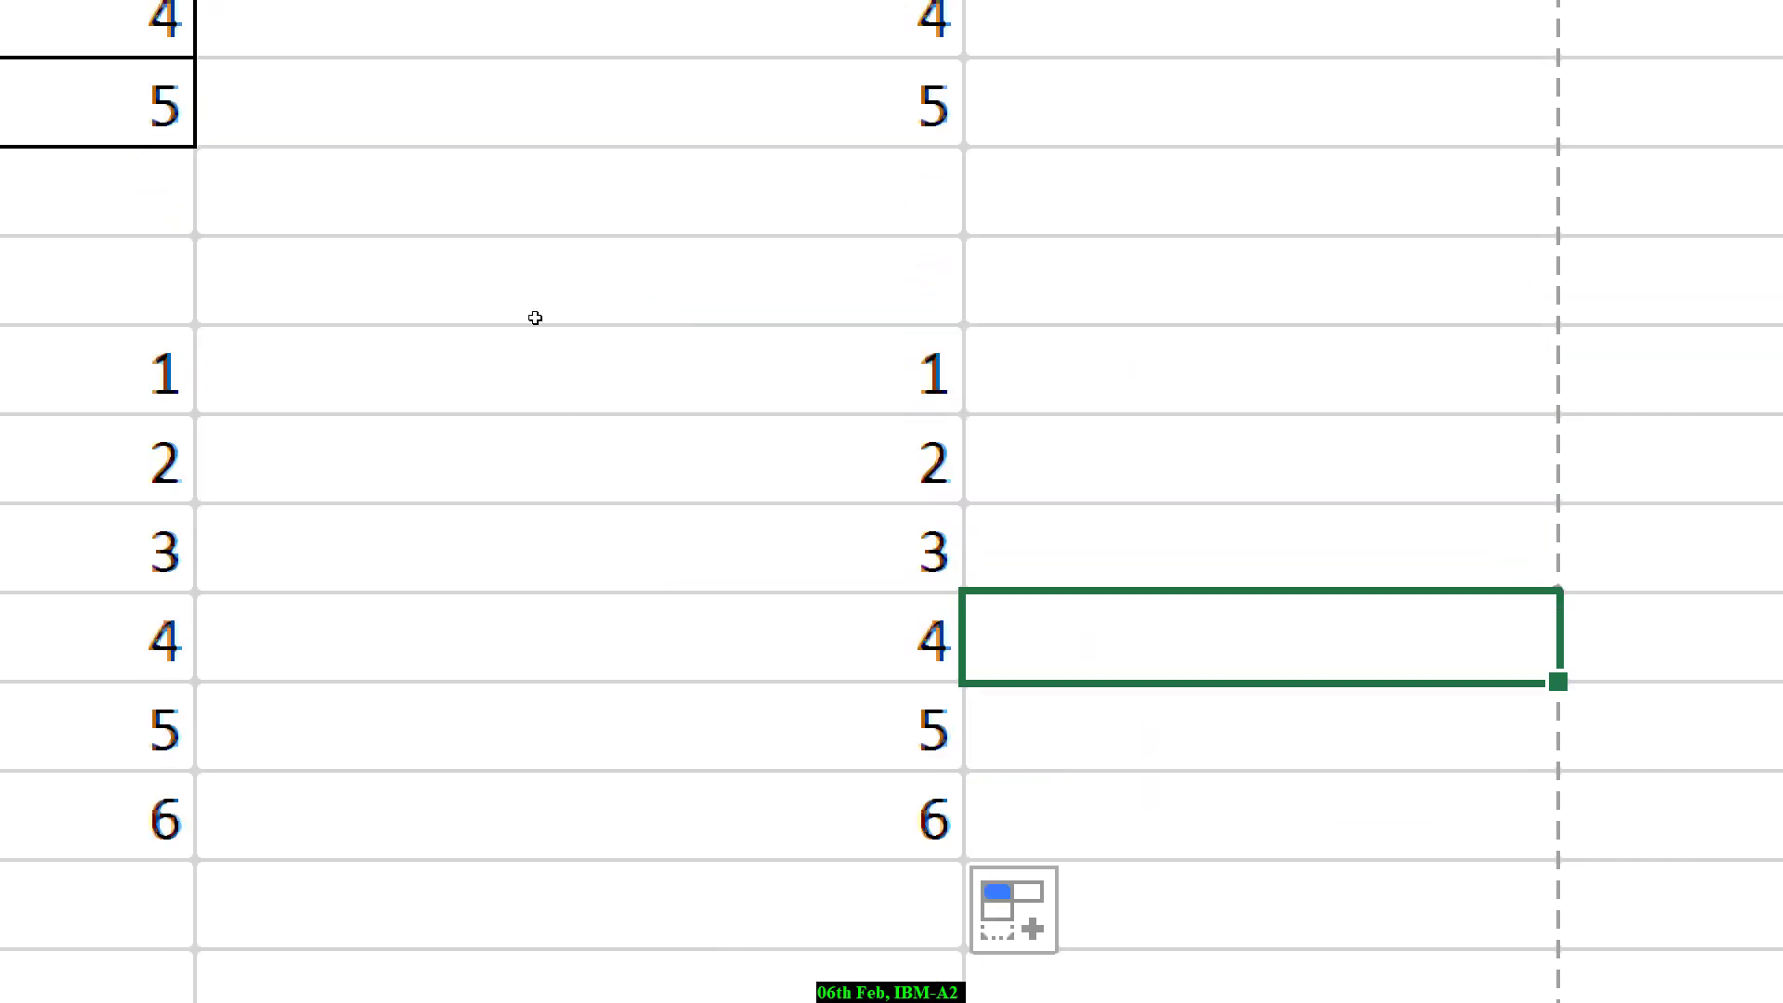
pyautogui.click(348, 395)
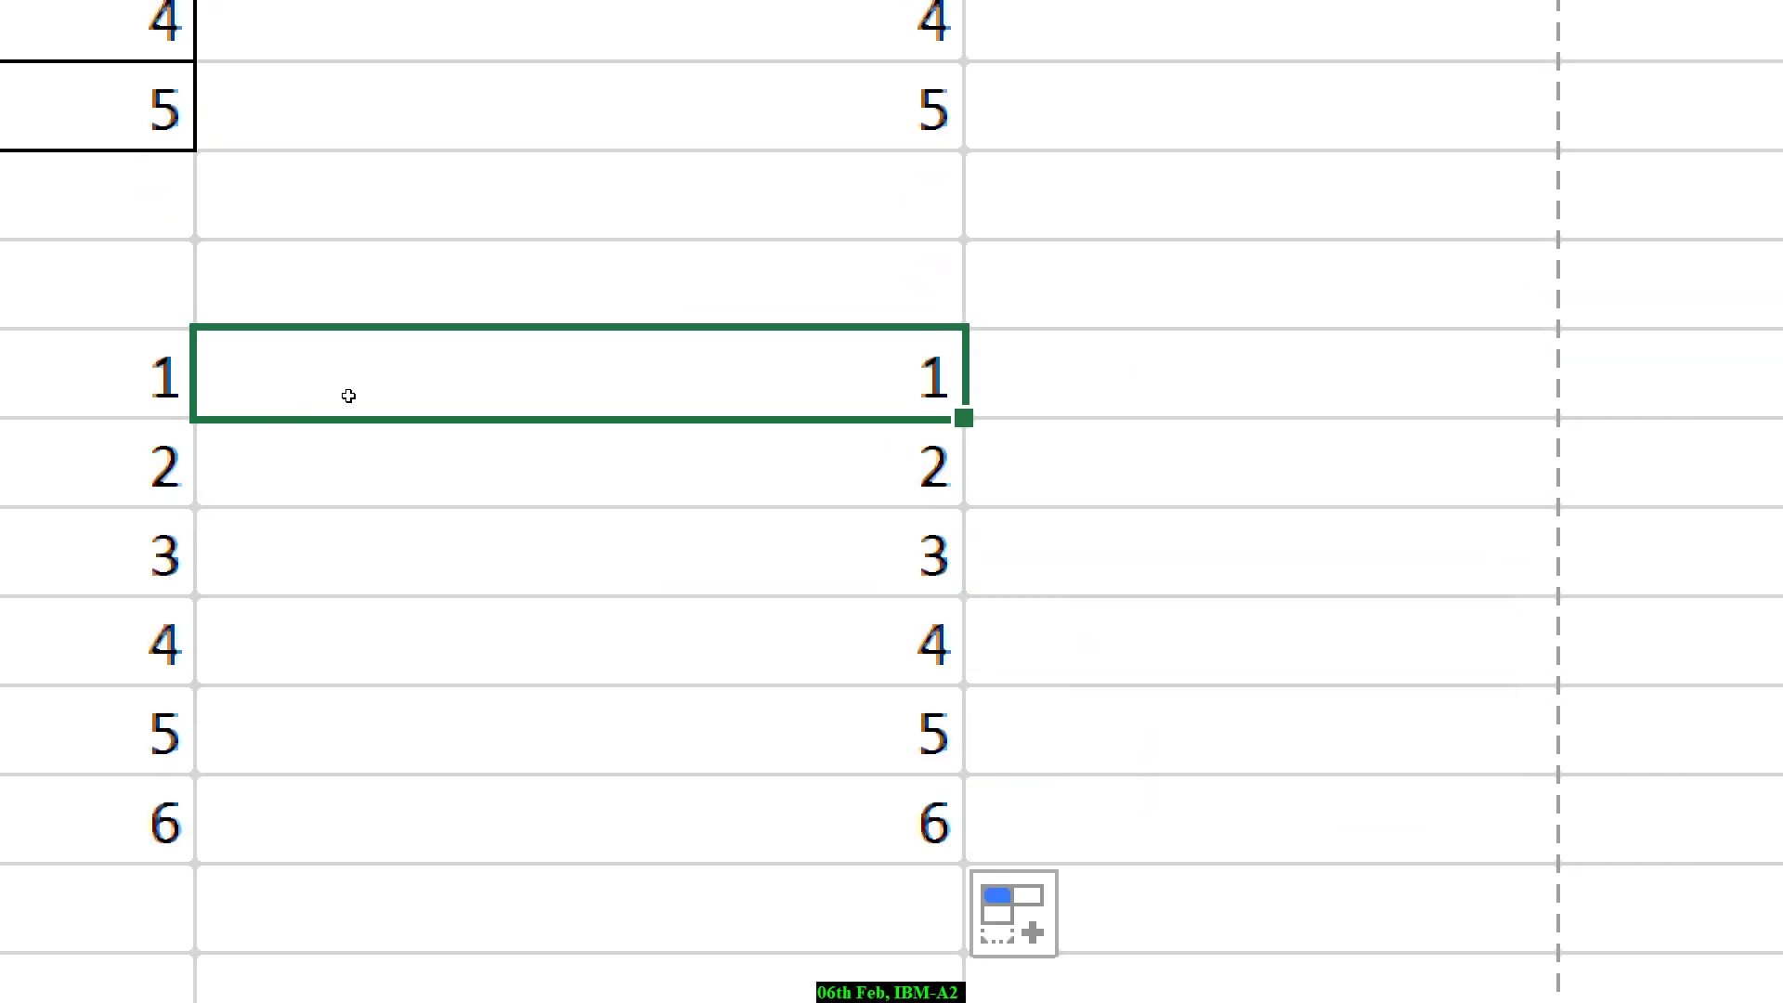
pyautogui.hotkey('ctrl', 'z')
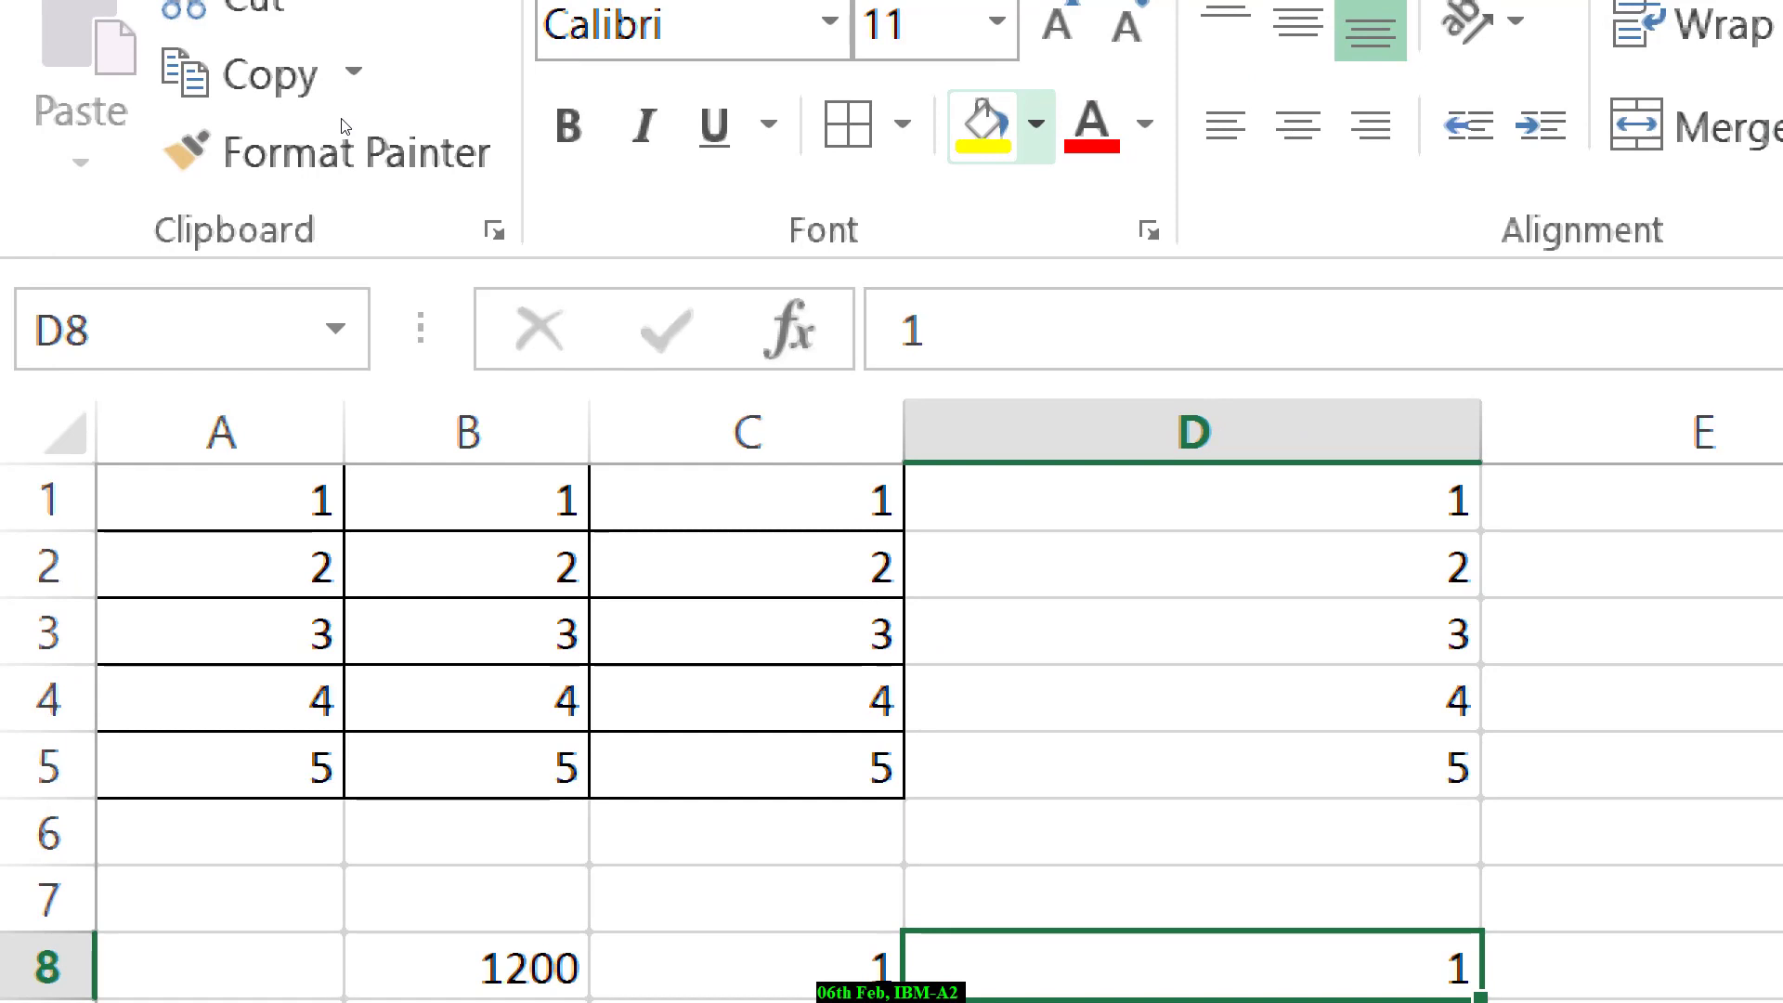
# Browse the Home fill colour swatches for cell D8.
pyautogui.hotkey('alt', 'h')
pyautogui.press('h')
pyautogui.press('Down')
pyautogui.press('Down')
pyautogui.press('Right')
pyautogui.press('Down')
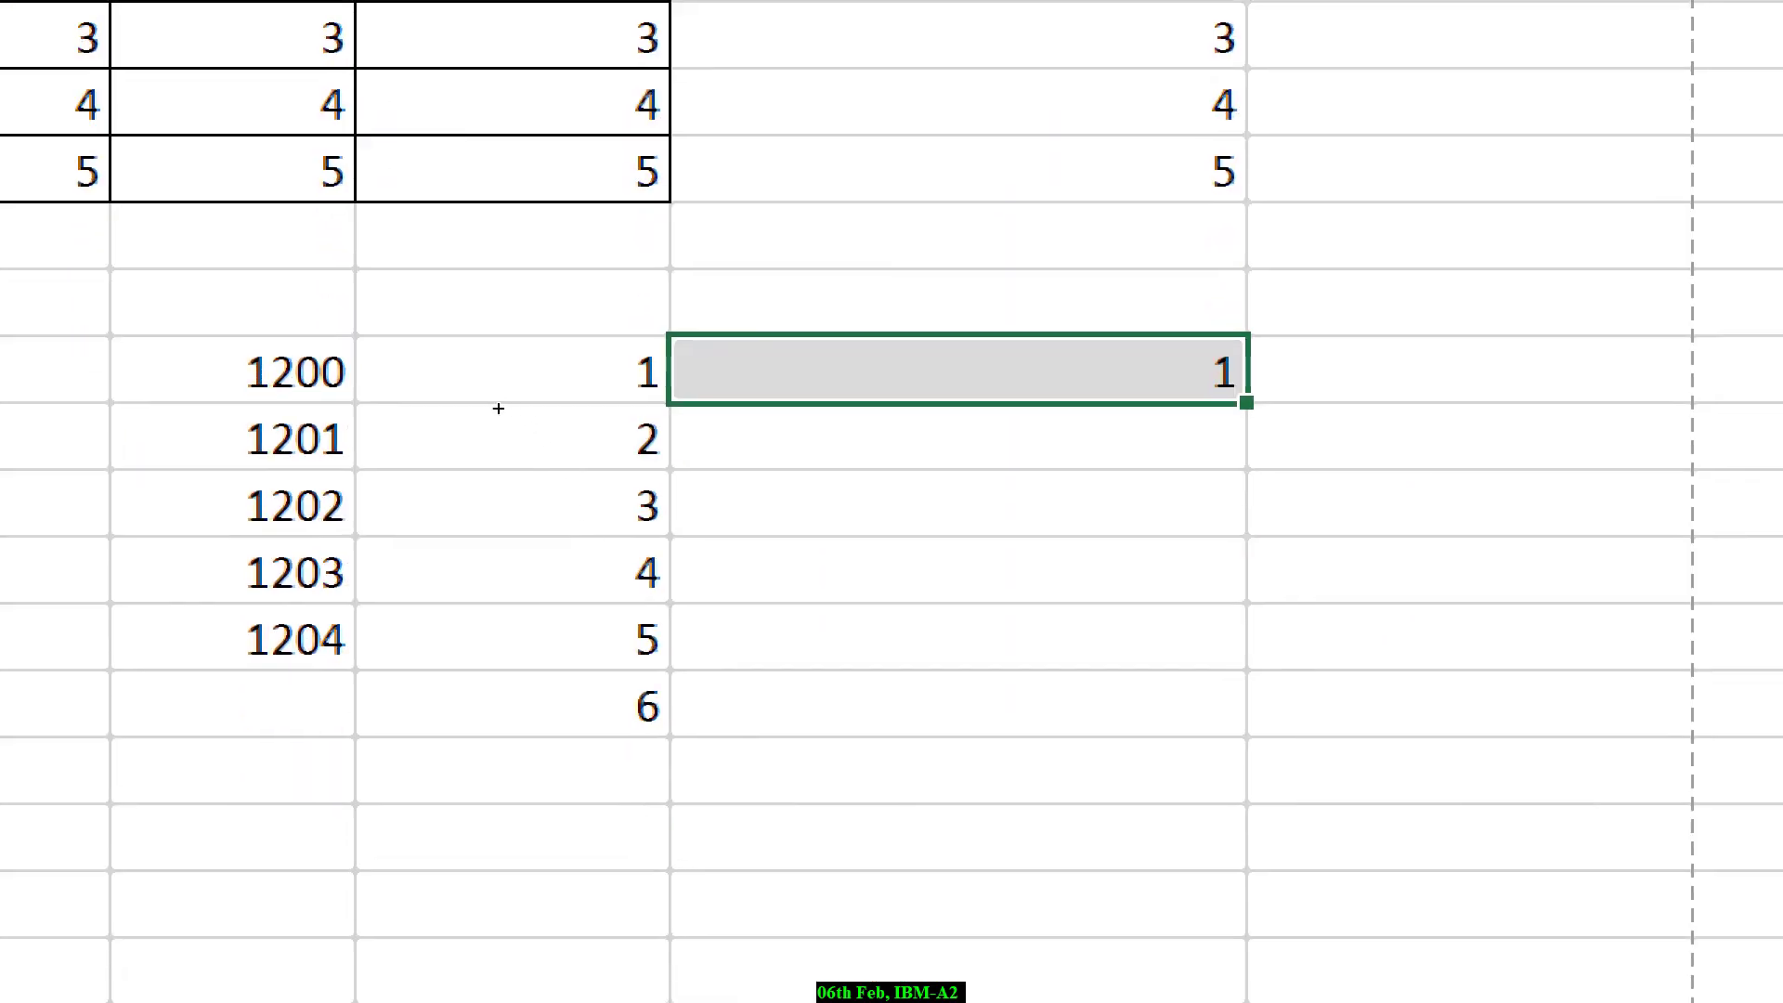
# Copy D8's 1 down column D using Fill Without Formatting.
pyautogui.moveTo(1247, 403); pyautogui.dragTo(1246, 733)
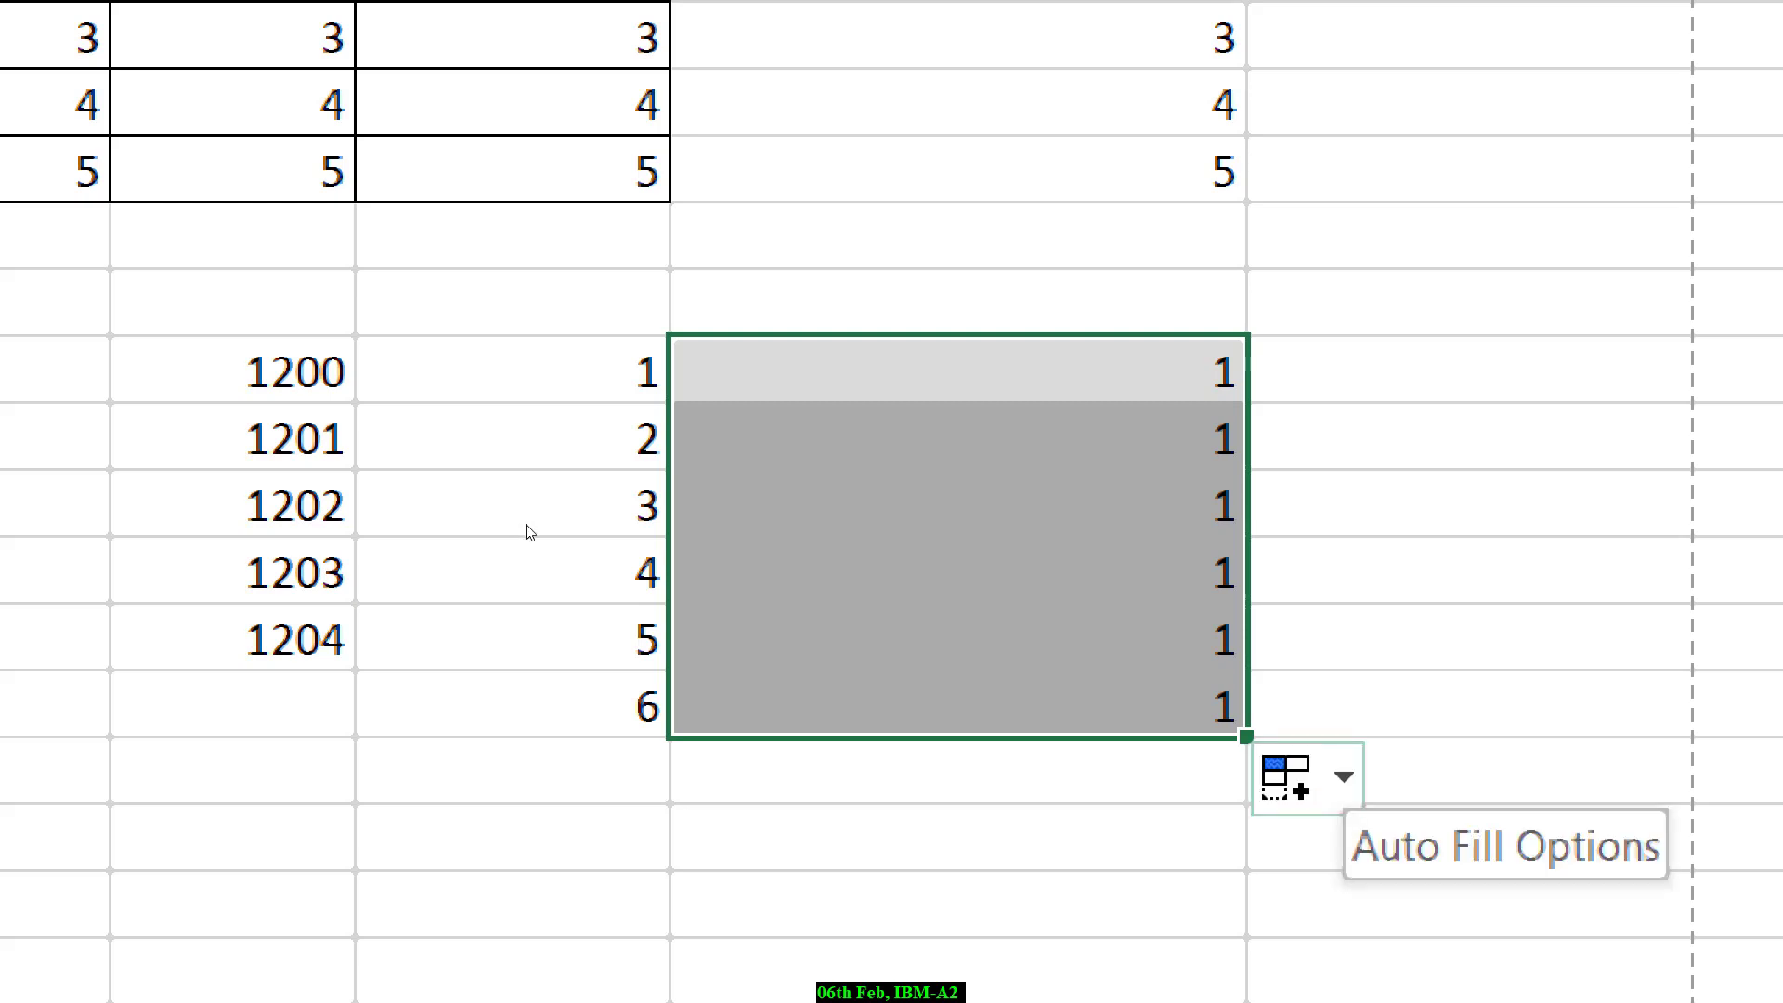
pyautogui.press('ctrl')
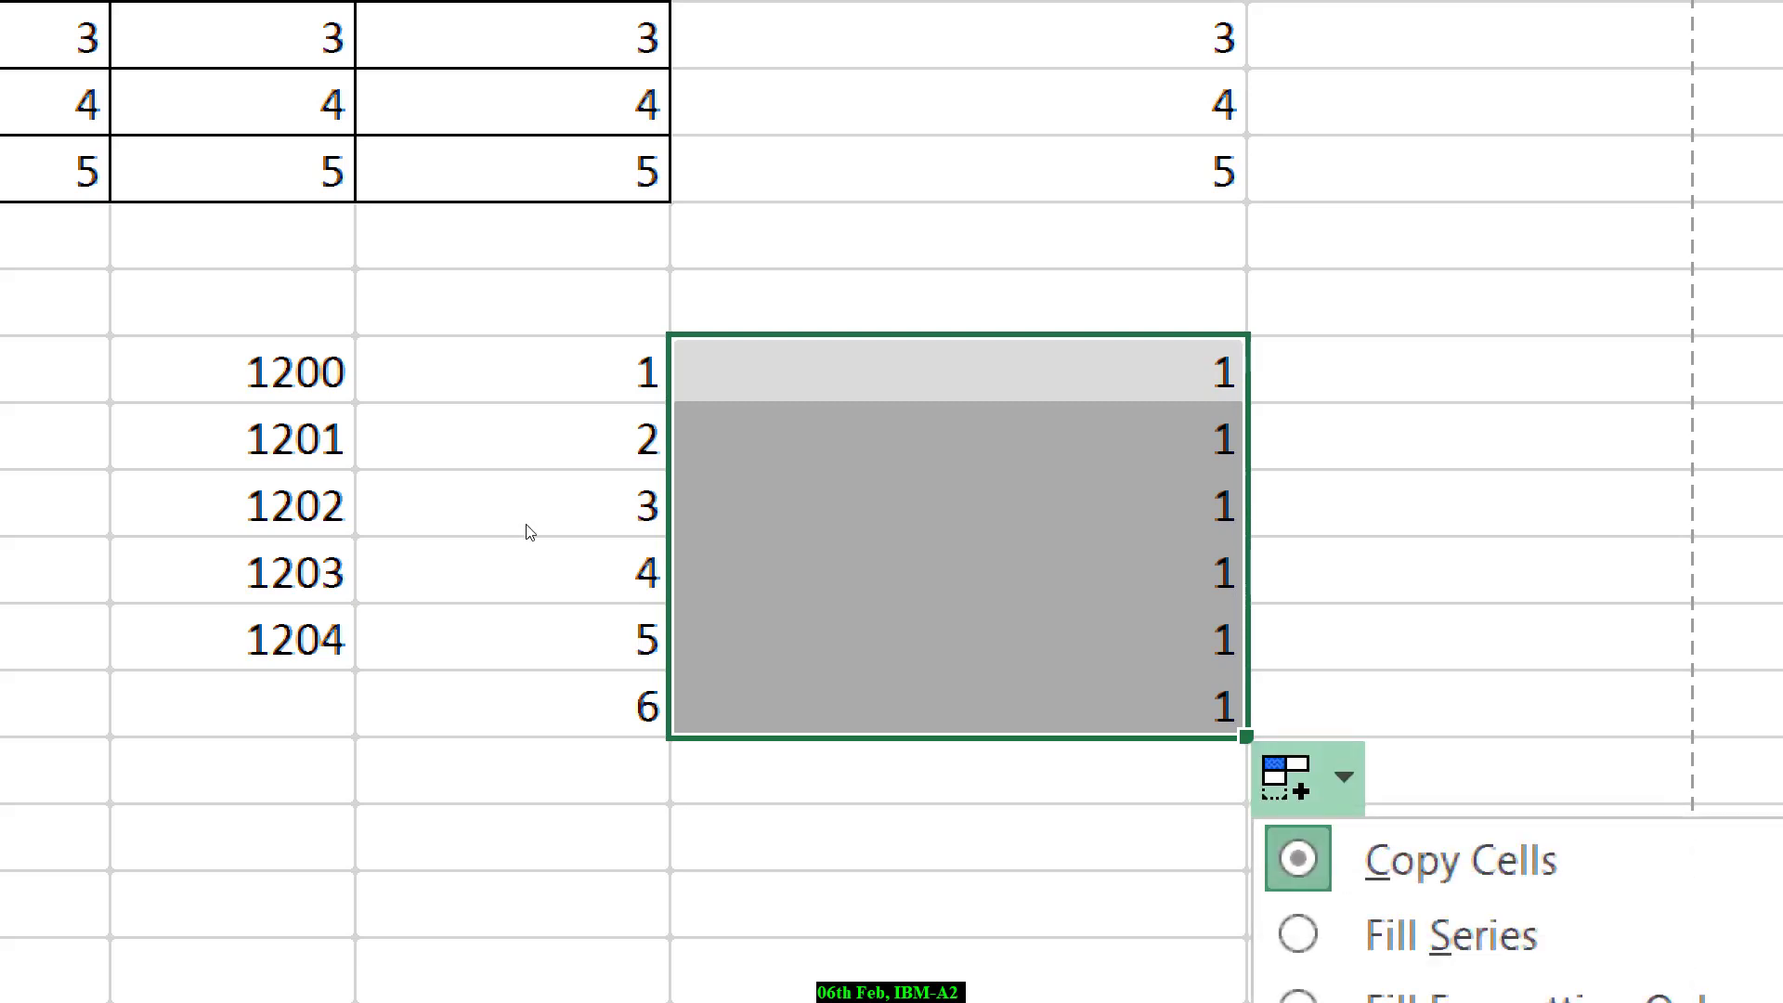
pyautogui.press('Up')
pyautogui.press('Up')
pyautogui.press('Up')
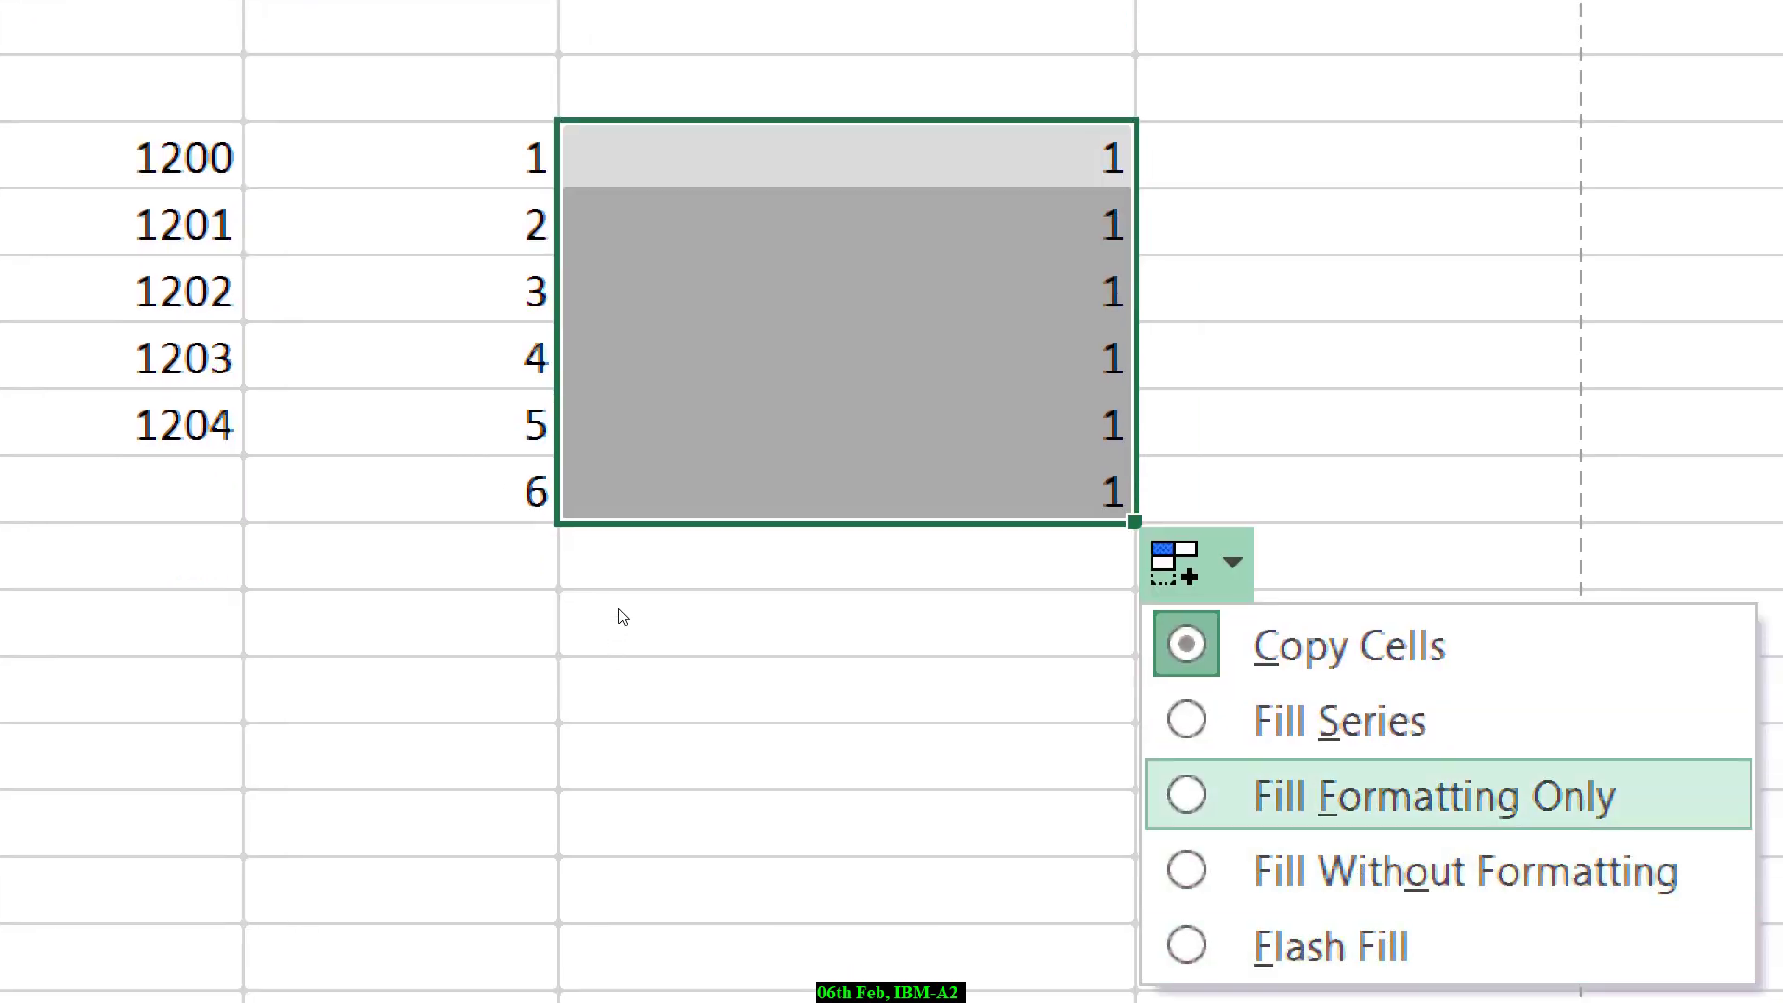
pyautogui.press('Down')
pyautogui.press('Return')
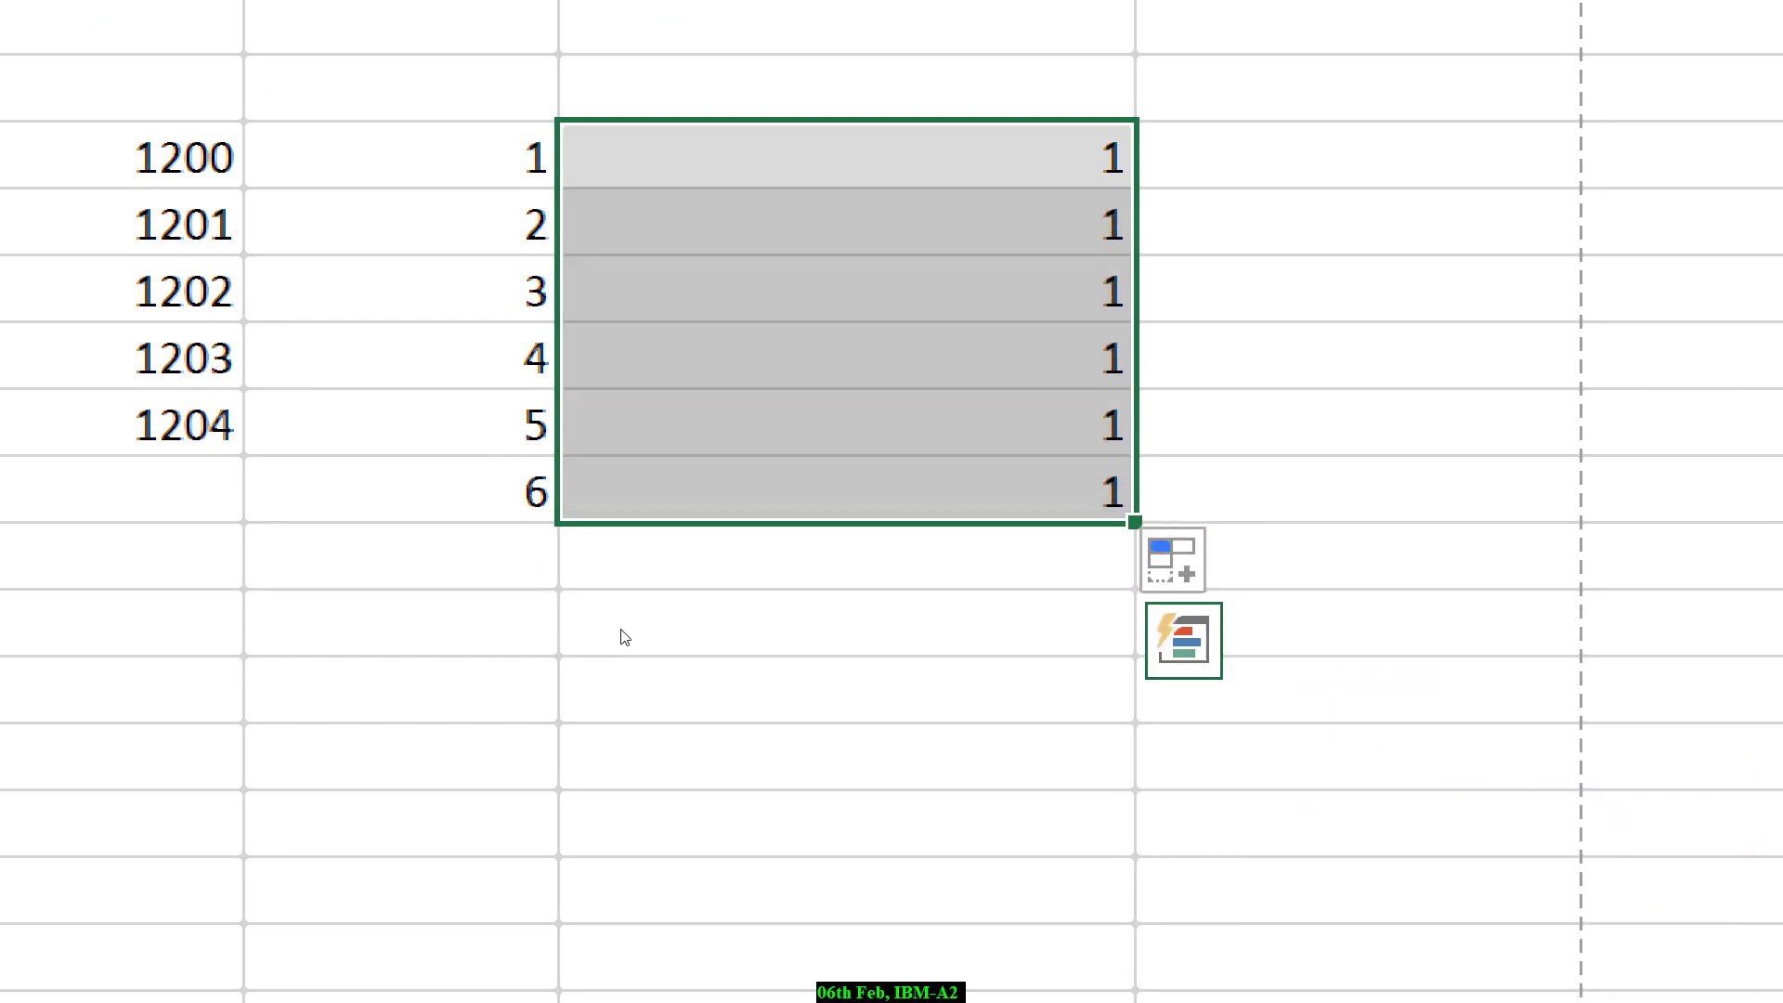
pyautogui.click(584, 498)
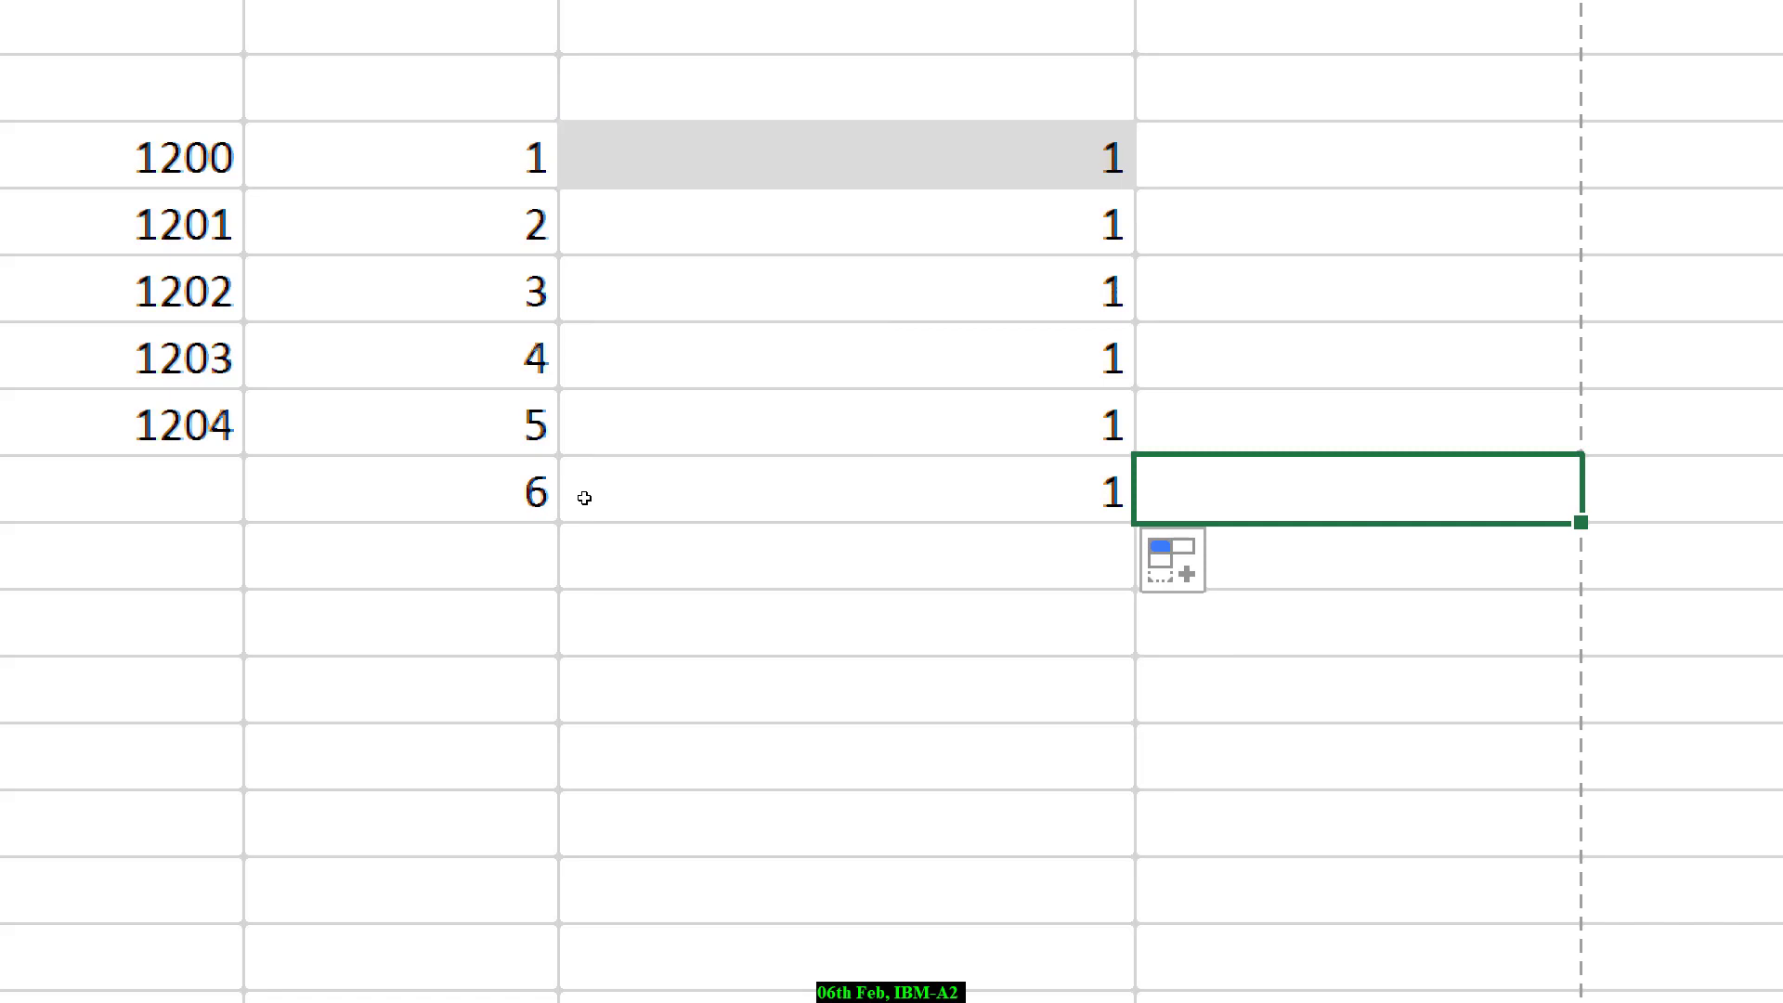
pyautogui.press('Left')
pyautogui.press('Up')
pyautogui.press('Up')
pyautogui.press('Up')
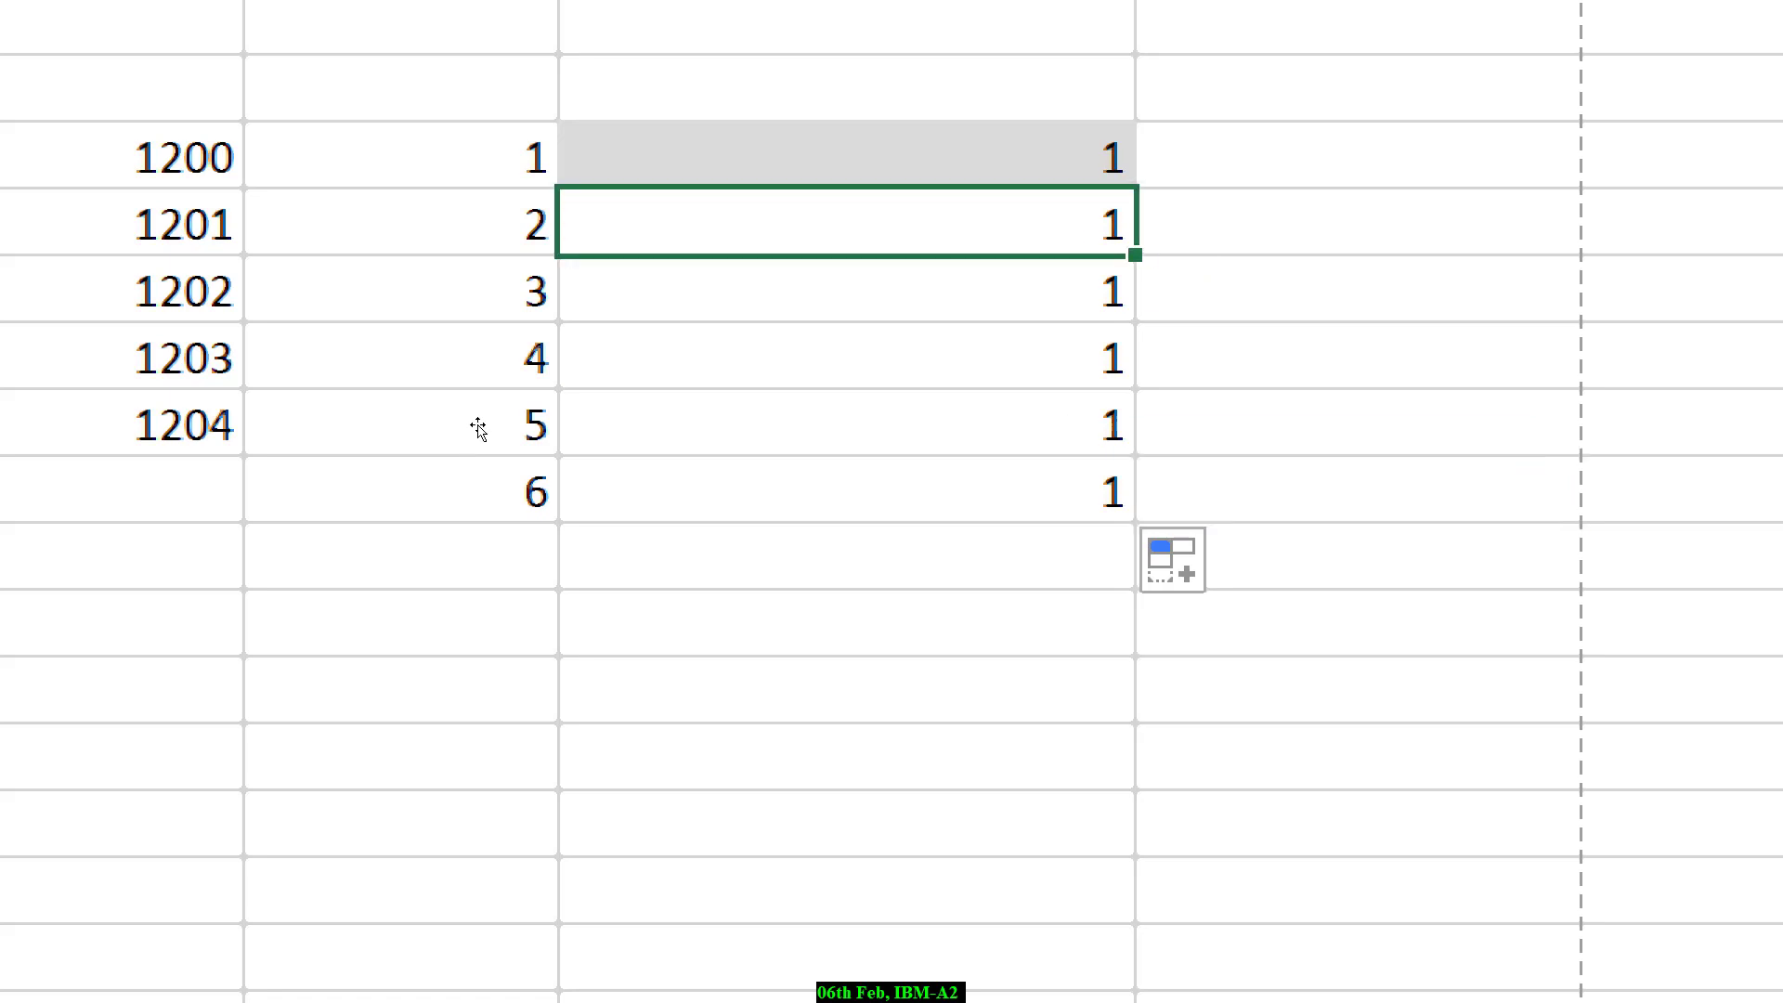
# Switch the fill to a 1–6 series, then back to Copy Cells so D8:D13 read 1.
pyautogui.hotkey('alt', 'shift', 'F10')
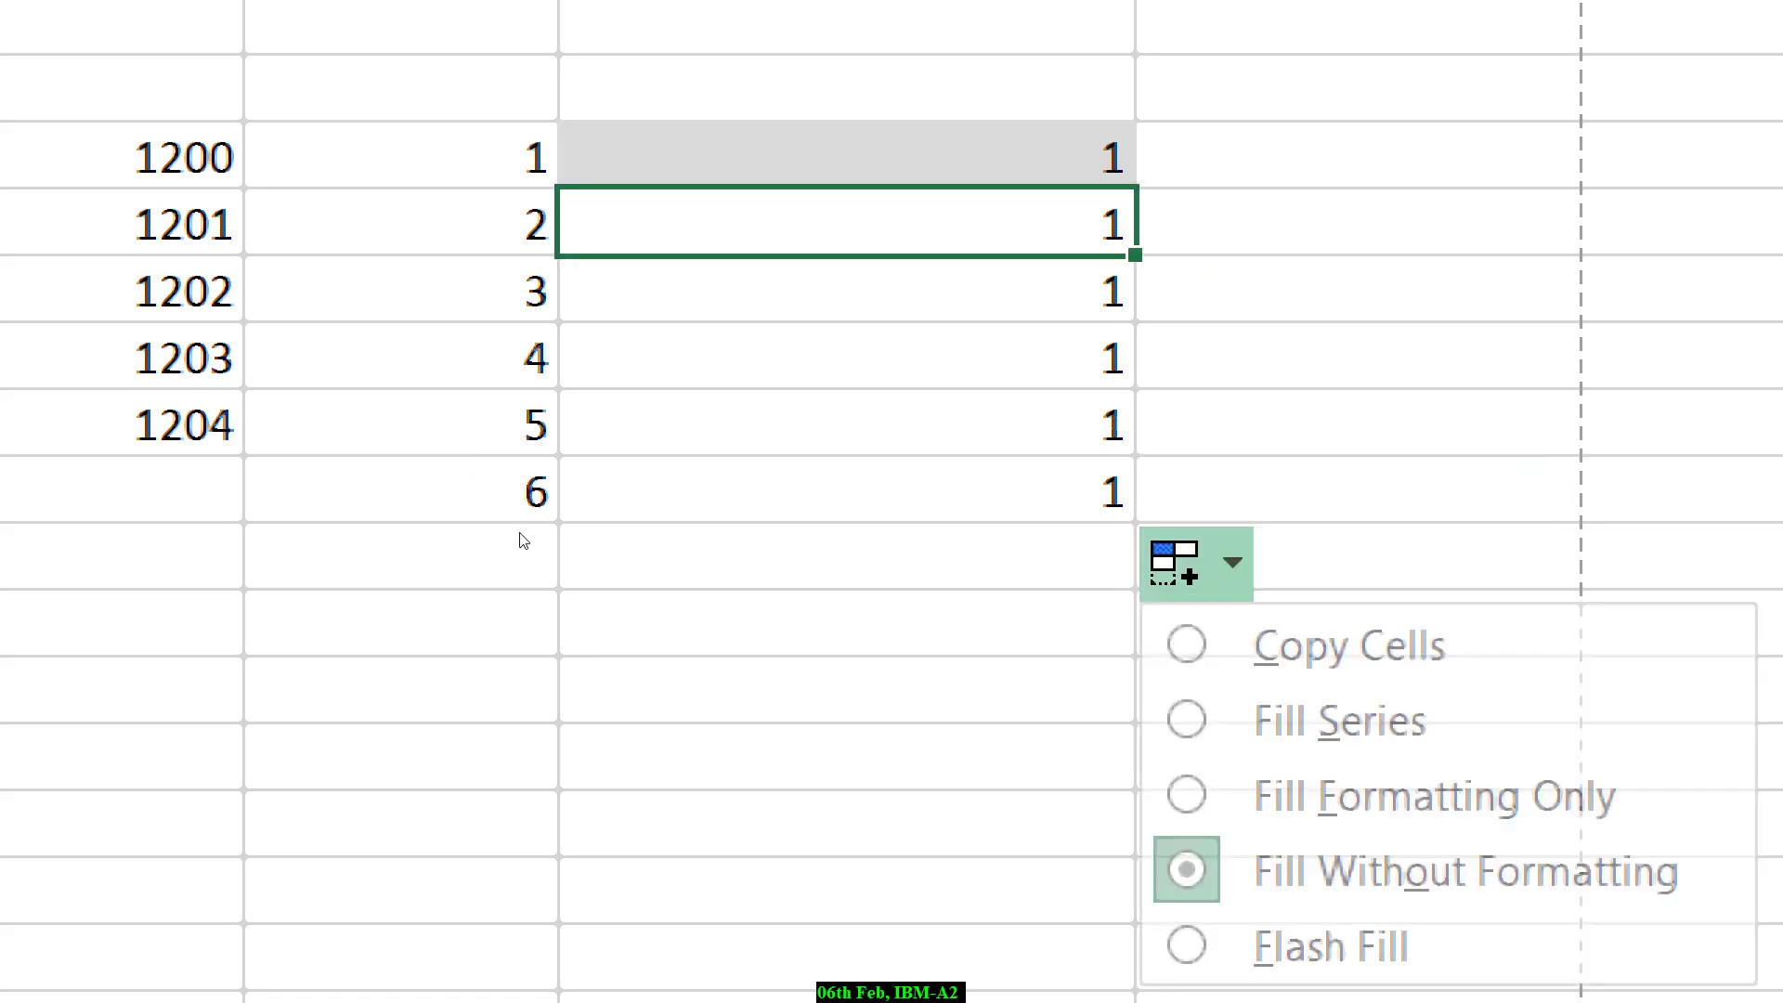
pyautogui.press('Down')
pyautogui.press('Down')
pyautogui.press('Down')
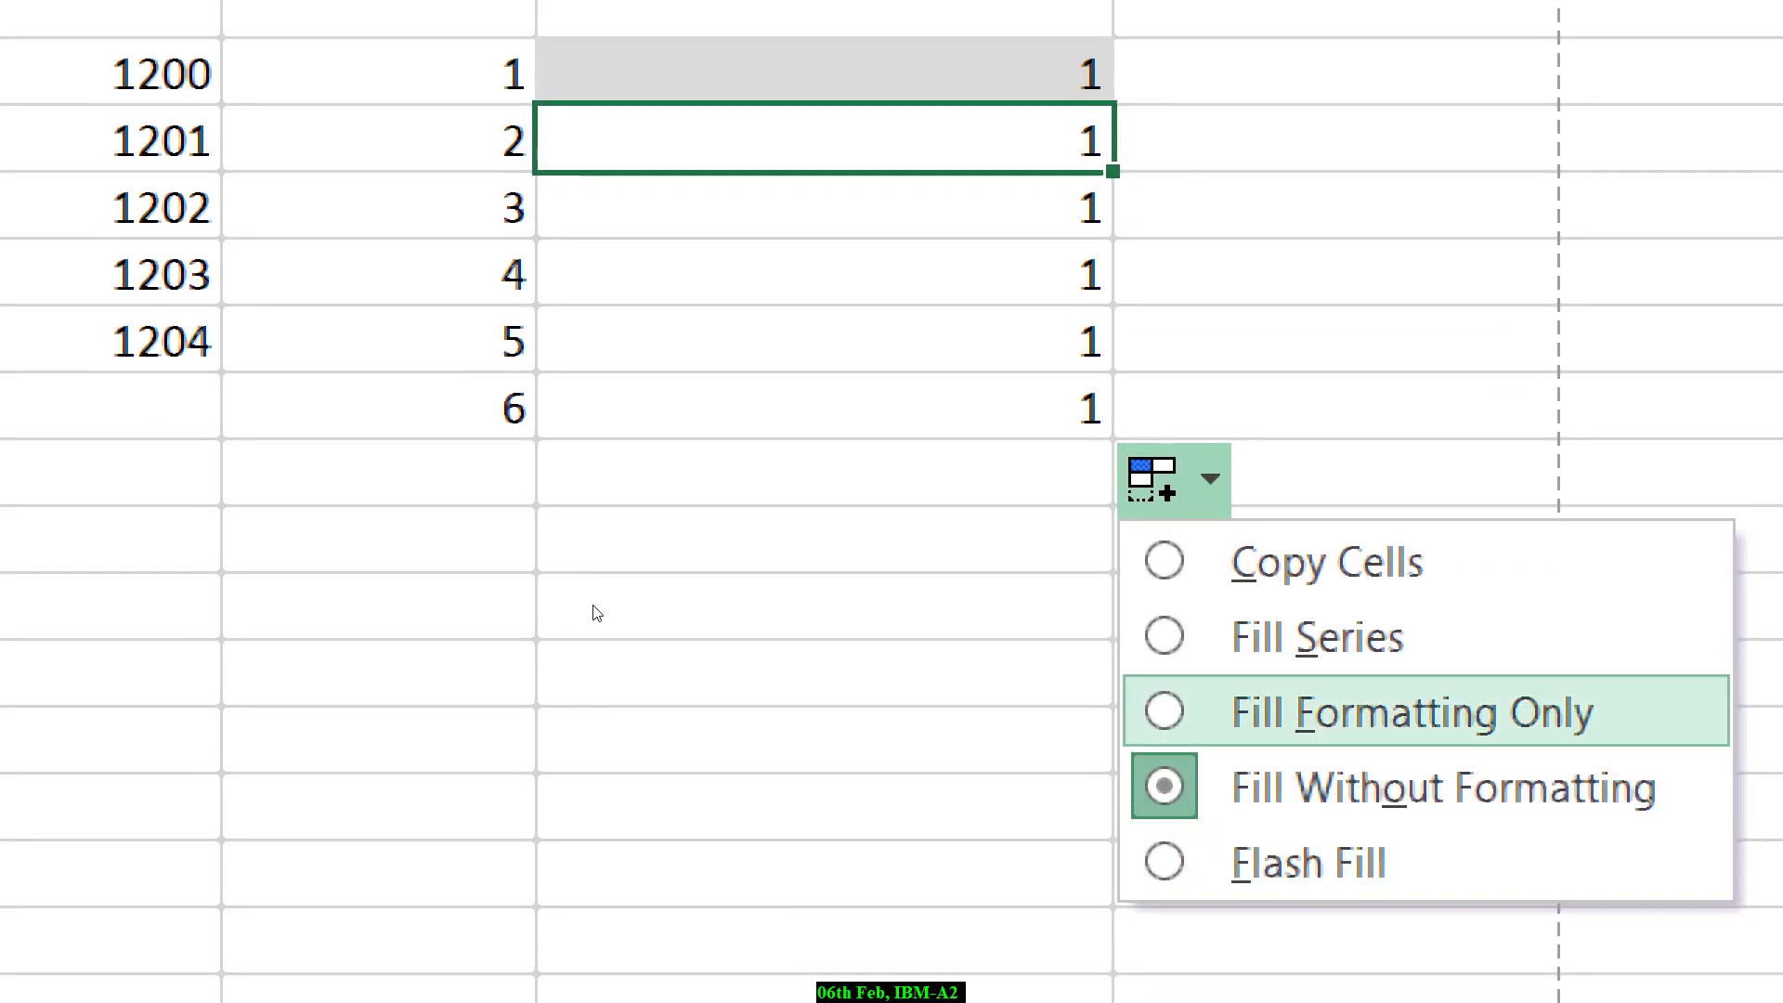
pyautogui.press('Up')
pyautogui.press('Return')
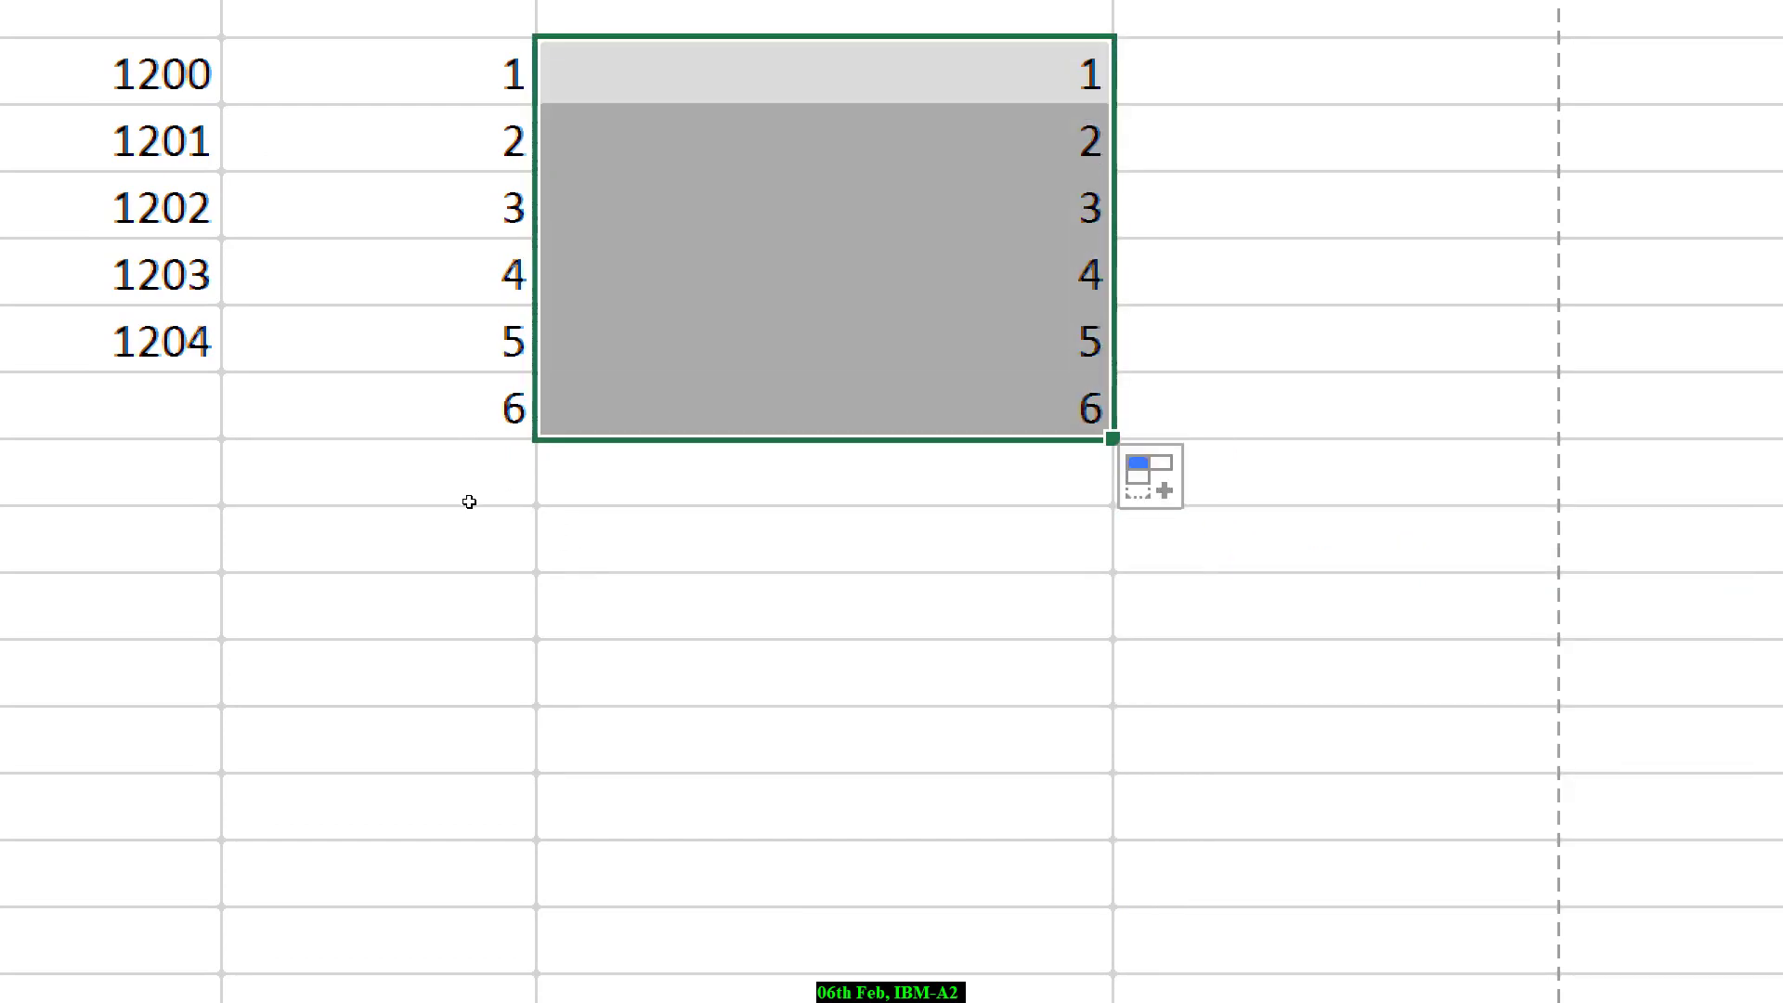
pyautogui.hotkey('alt', 'shift', 'F10')
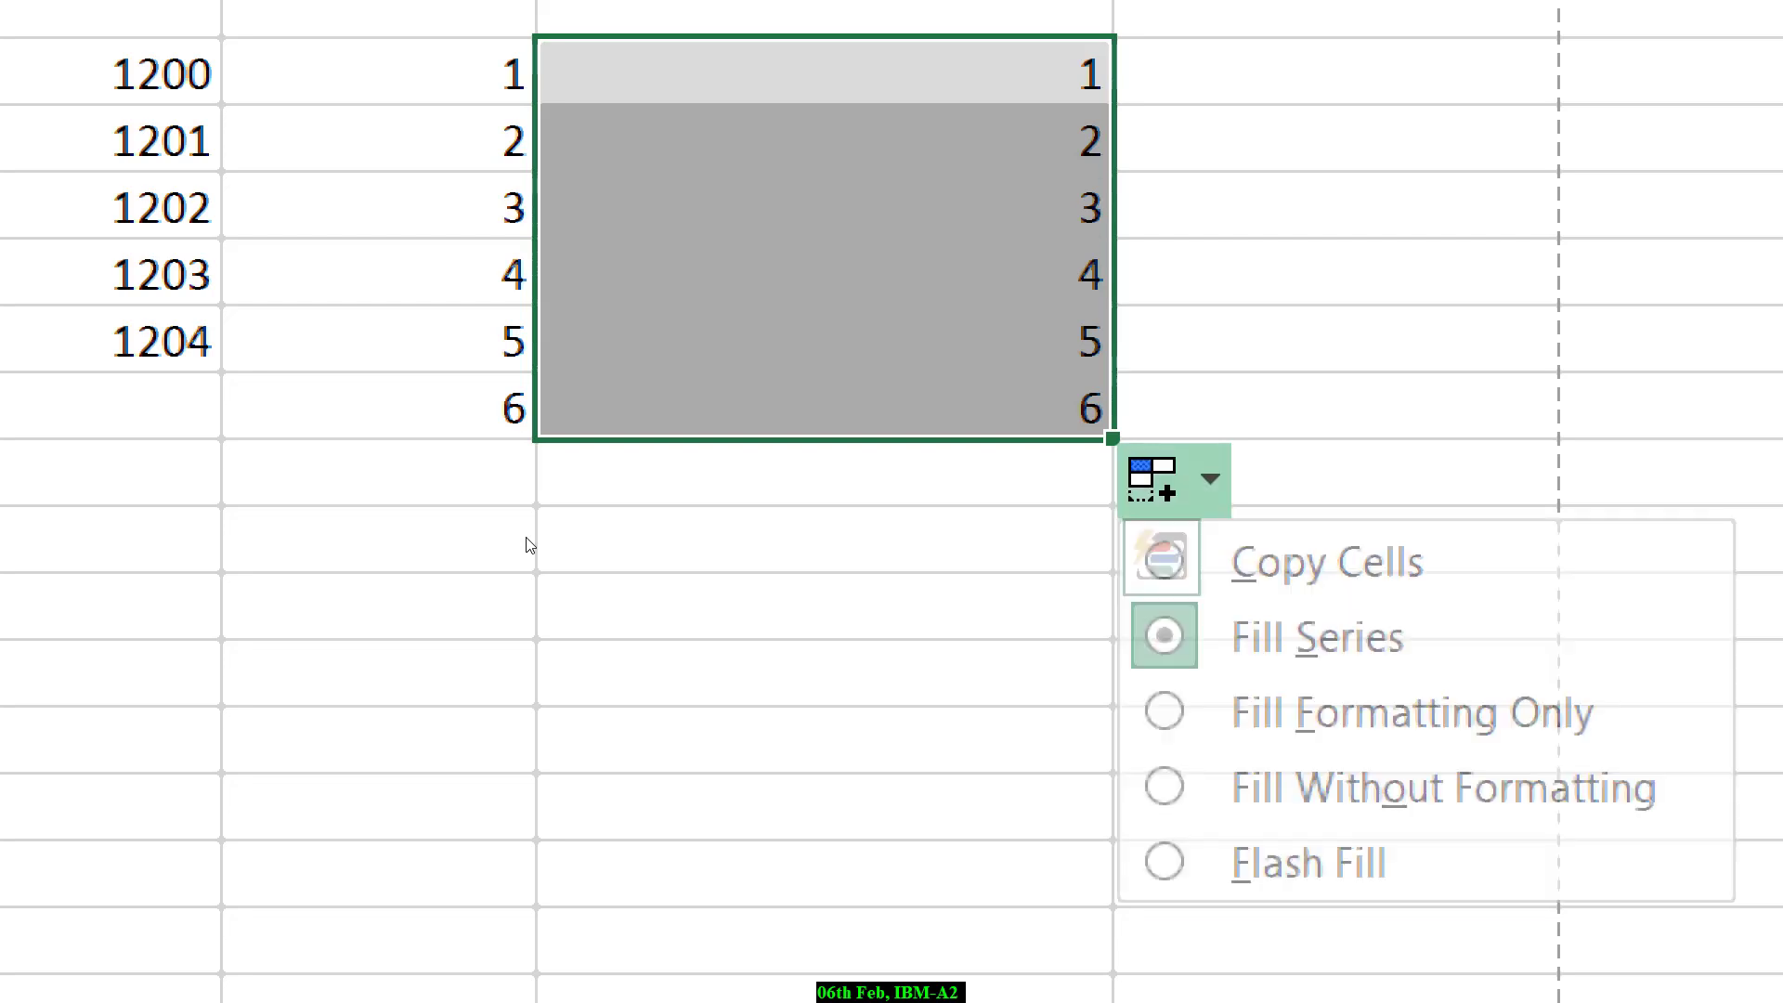
pyautogui.press('Down')
pyautogui.press('Down')
pyautogui.press('c')
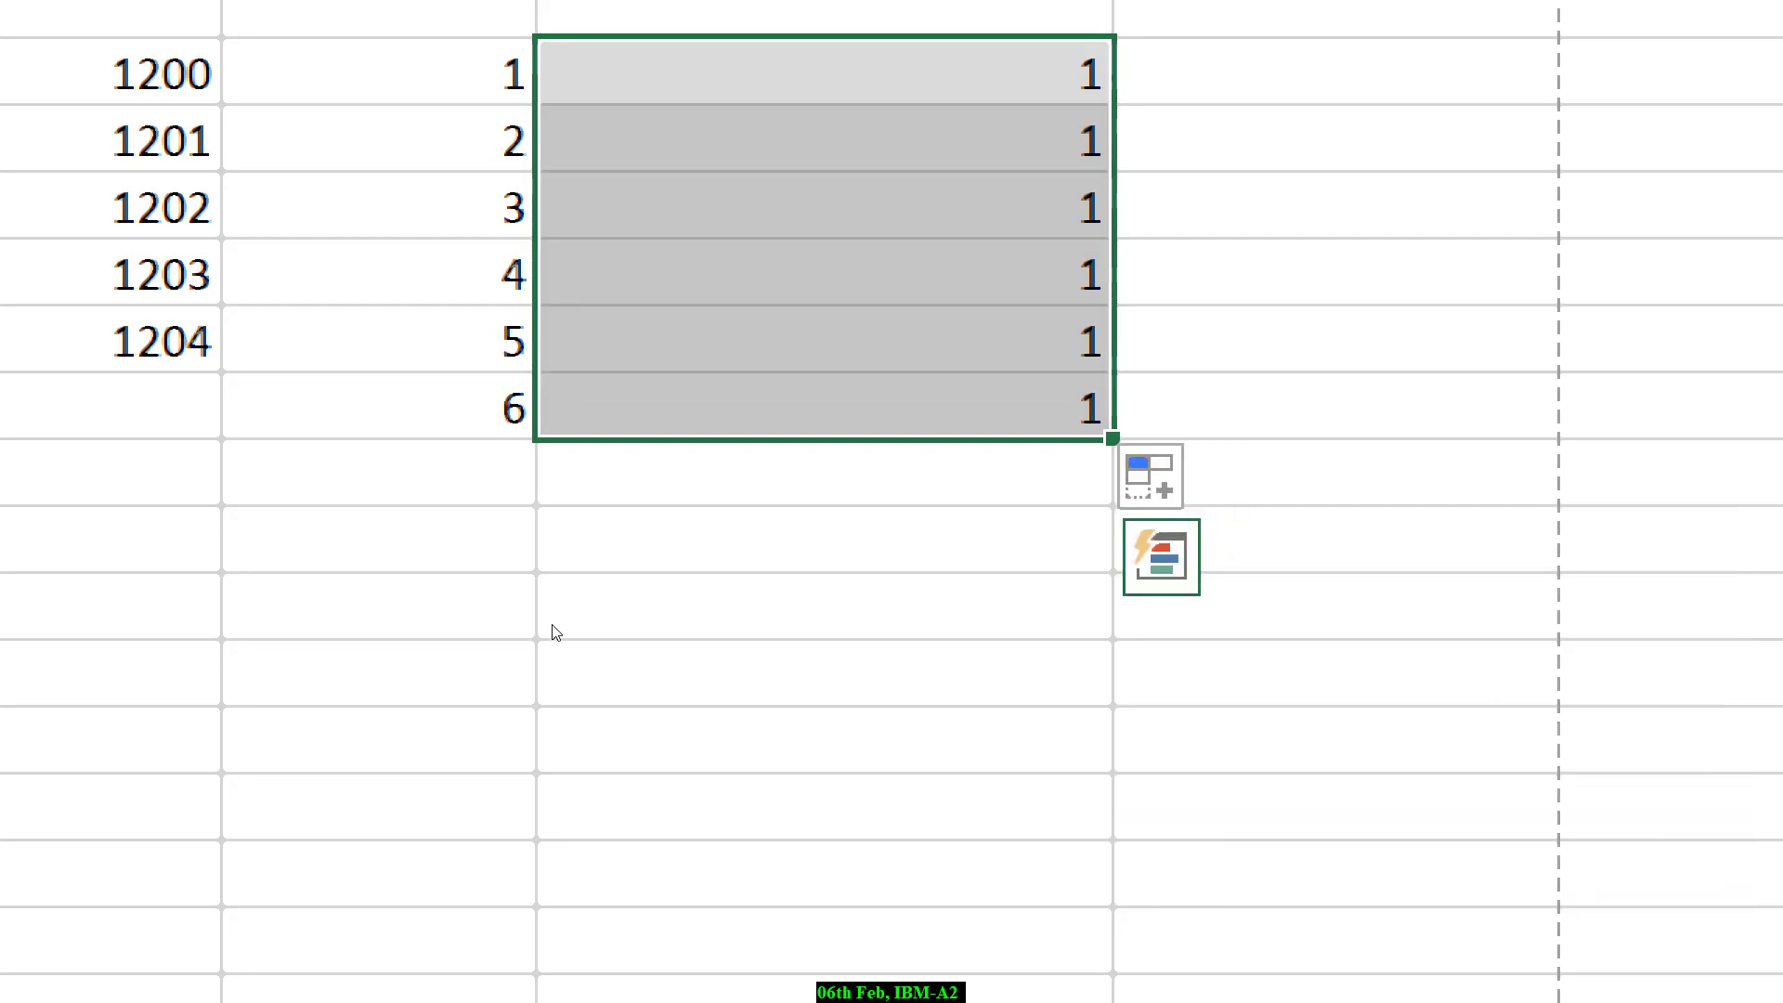
pyautogui.press('Right')
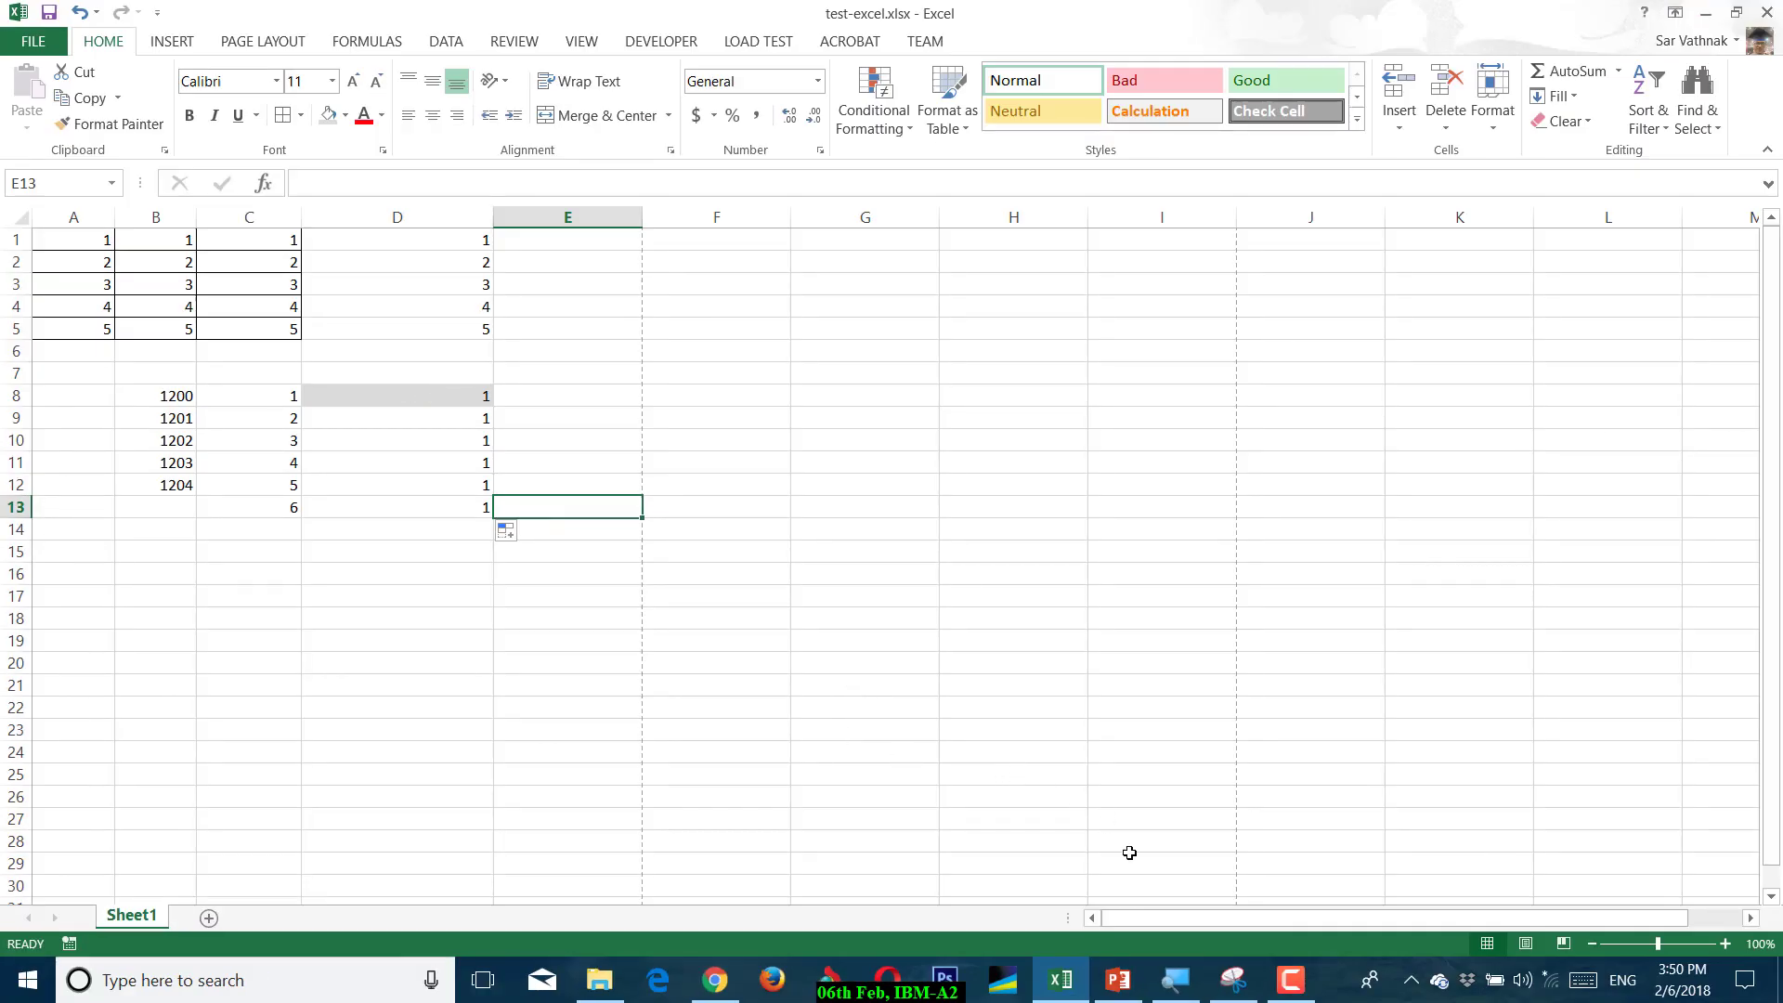
pyautogui.click(1291, 980)
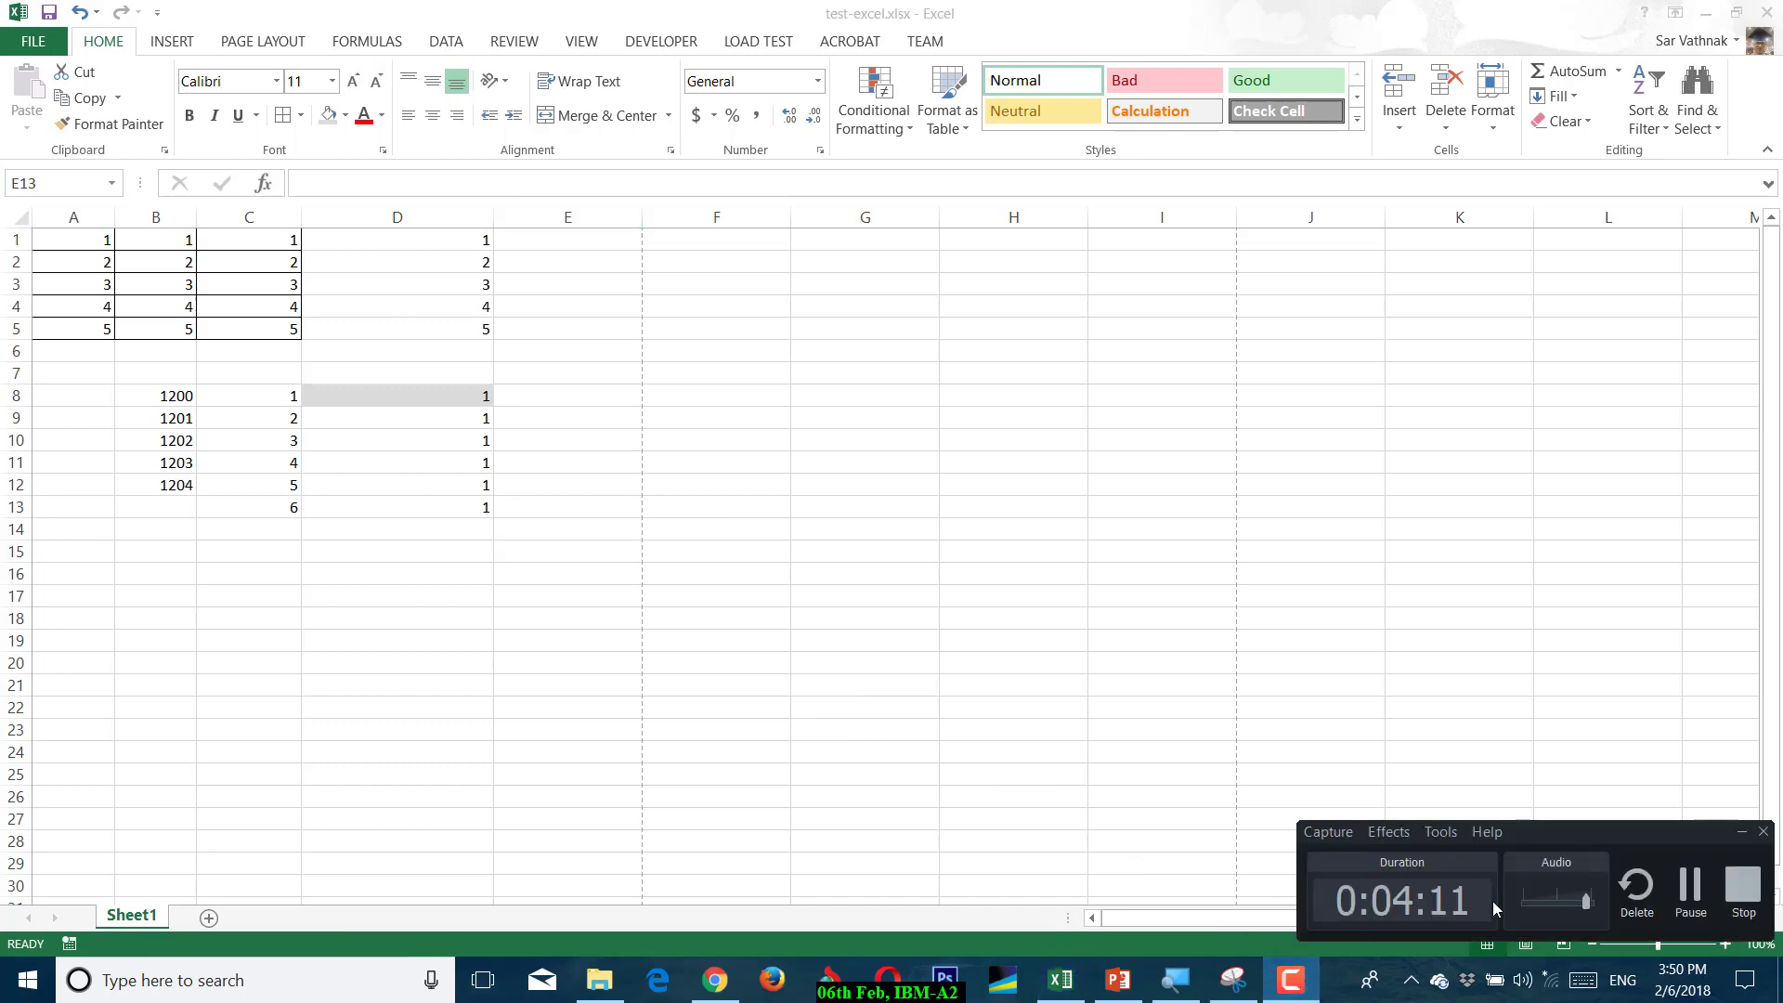
pyautogui.click(1696, 918)
pyautogui.click(1696, 917)
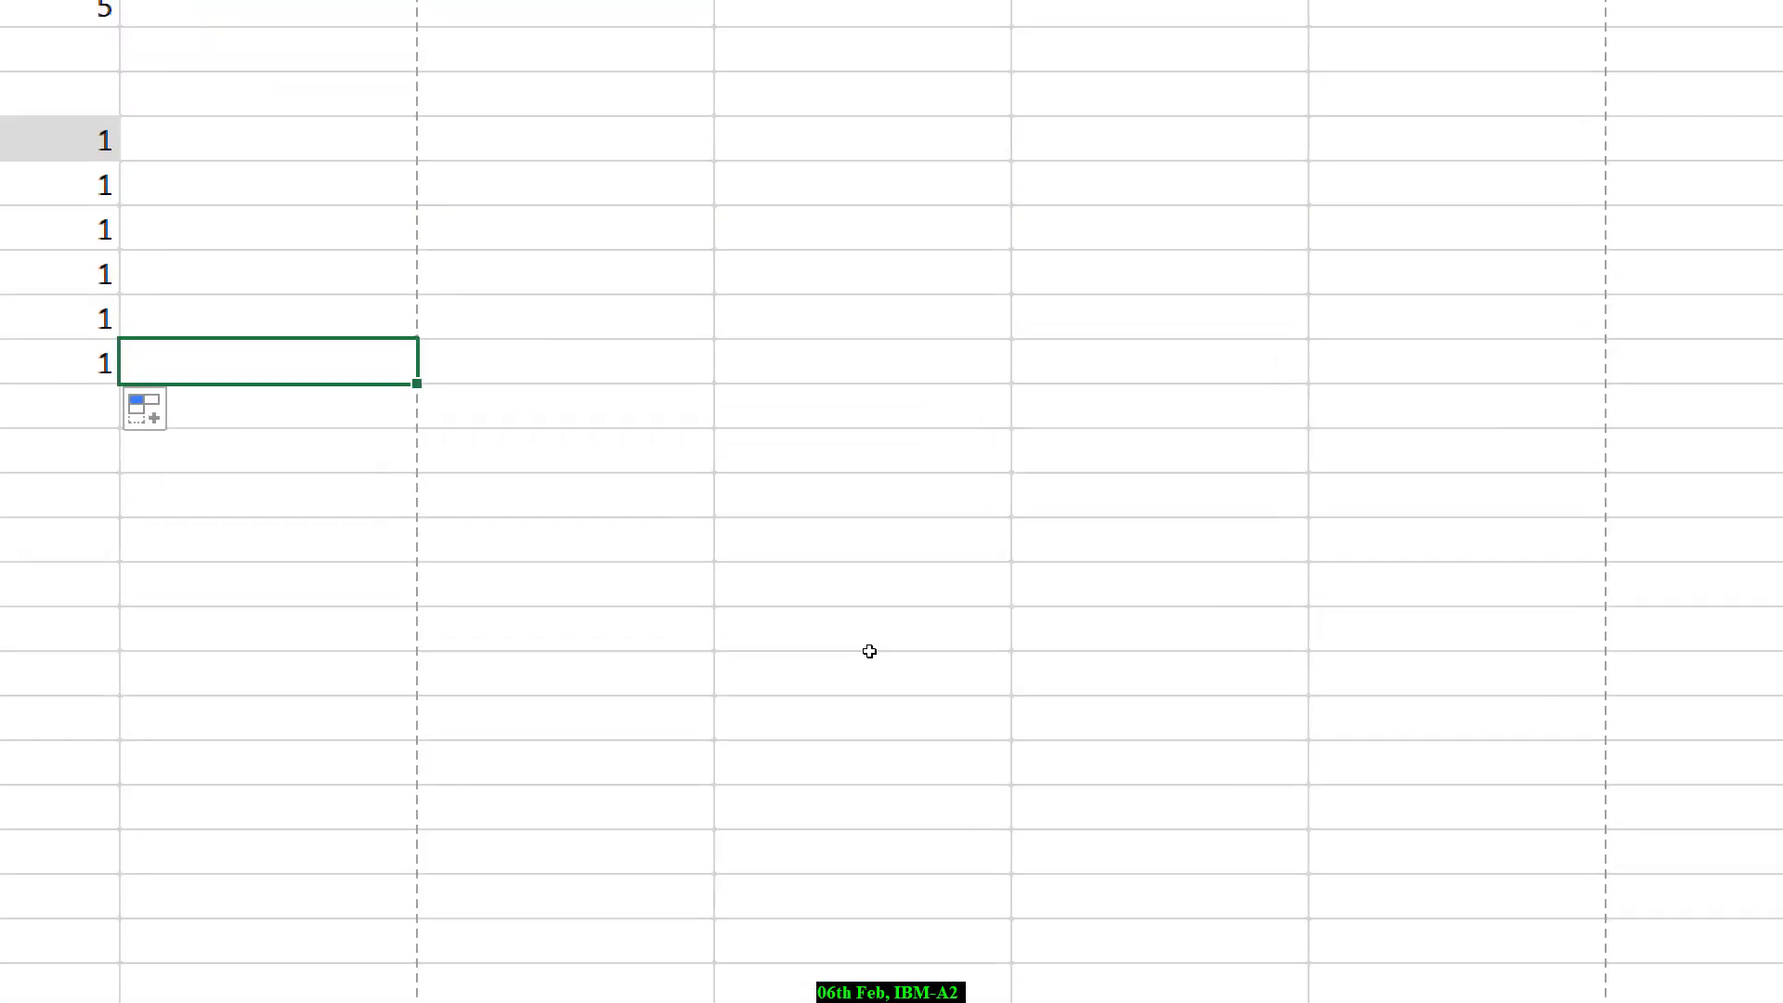
pyautogui.press('Left')
pyautogui.press('Left')
pyautogui.press('Left')
pyautogui.press('Up')
pyautogui.press('Up')
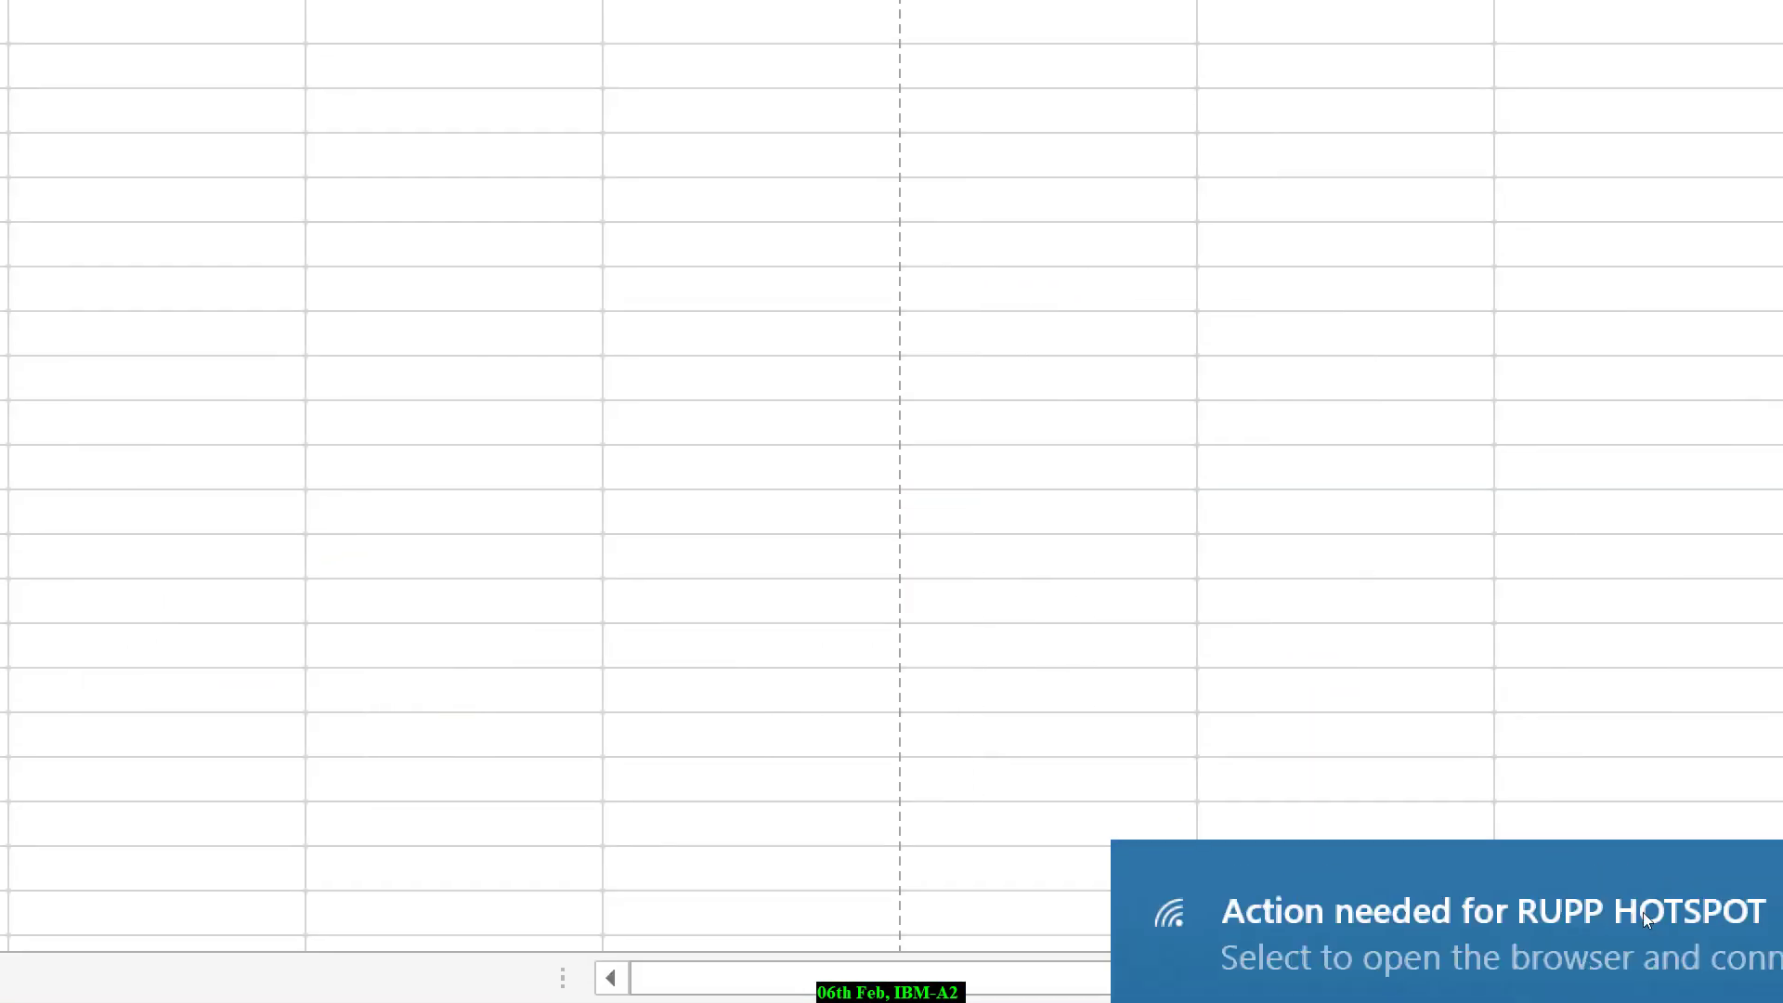
pyautogui.press('Up')
pyautogui.press('Up')
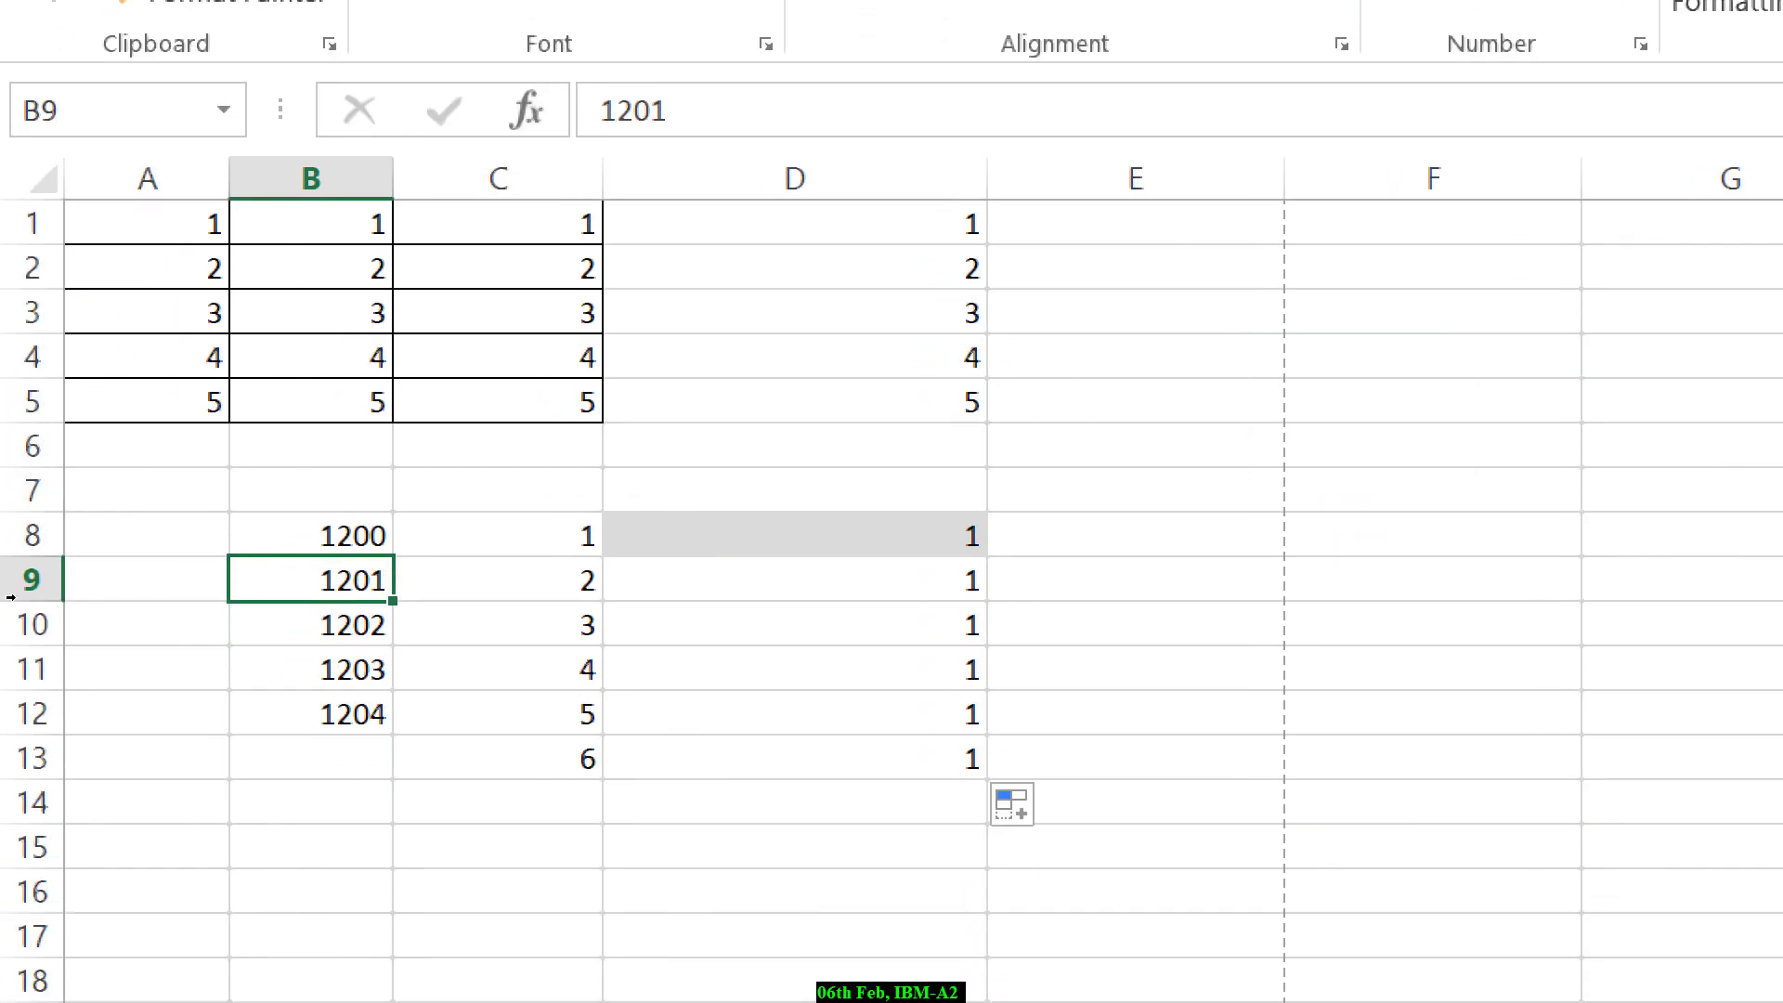
# Enter 10 in cell A8, correcting the mistyped 109.
pyautogui.press('Right')
pyautogui.press('Down')
pyautogui.press('Down')
pyautogui.press('Down')
pyautogui.press('Left')
pyautogui.press('Up')
pyautogui.press('Up')
pyautogui.press('Up')
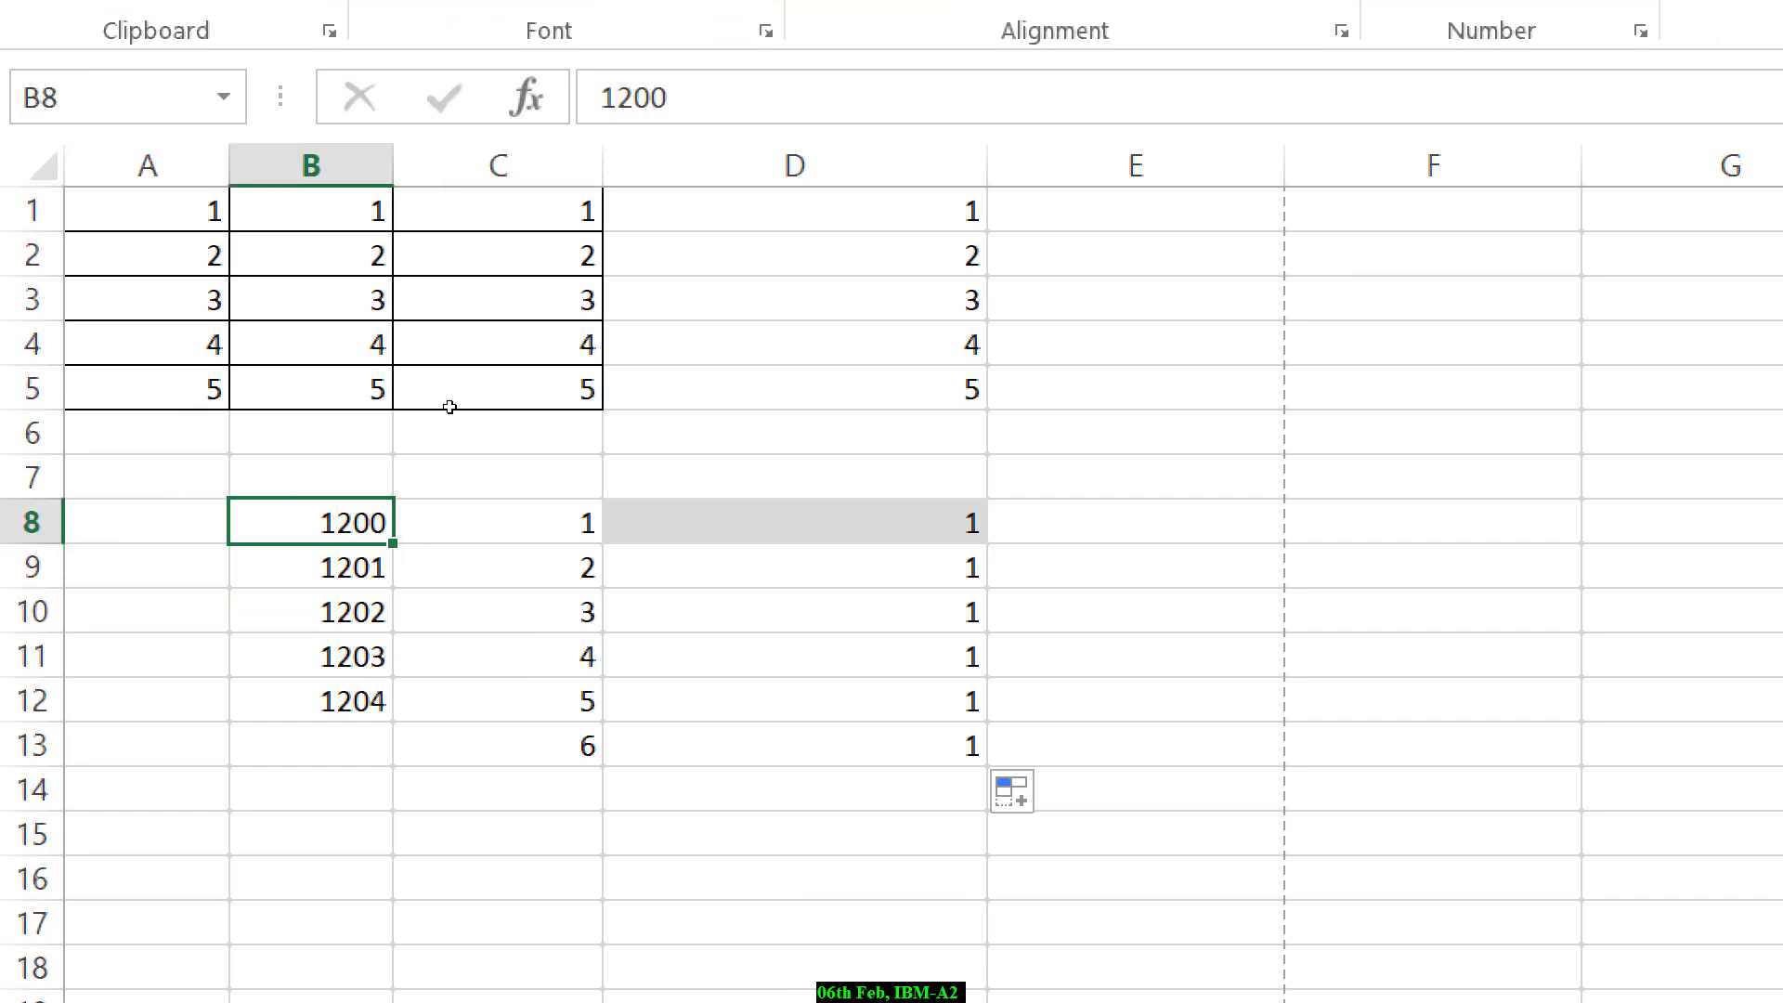
pyautogui.press('Right')
pyautogui.press('Right')
pyautogui.press('Down')
pyautogui.press('Left')
pyautogui.press('Left')
pyautogui.press('Left')
pyautogui.press('Up')
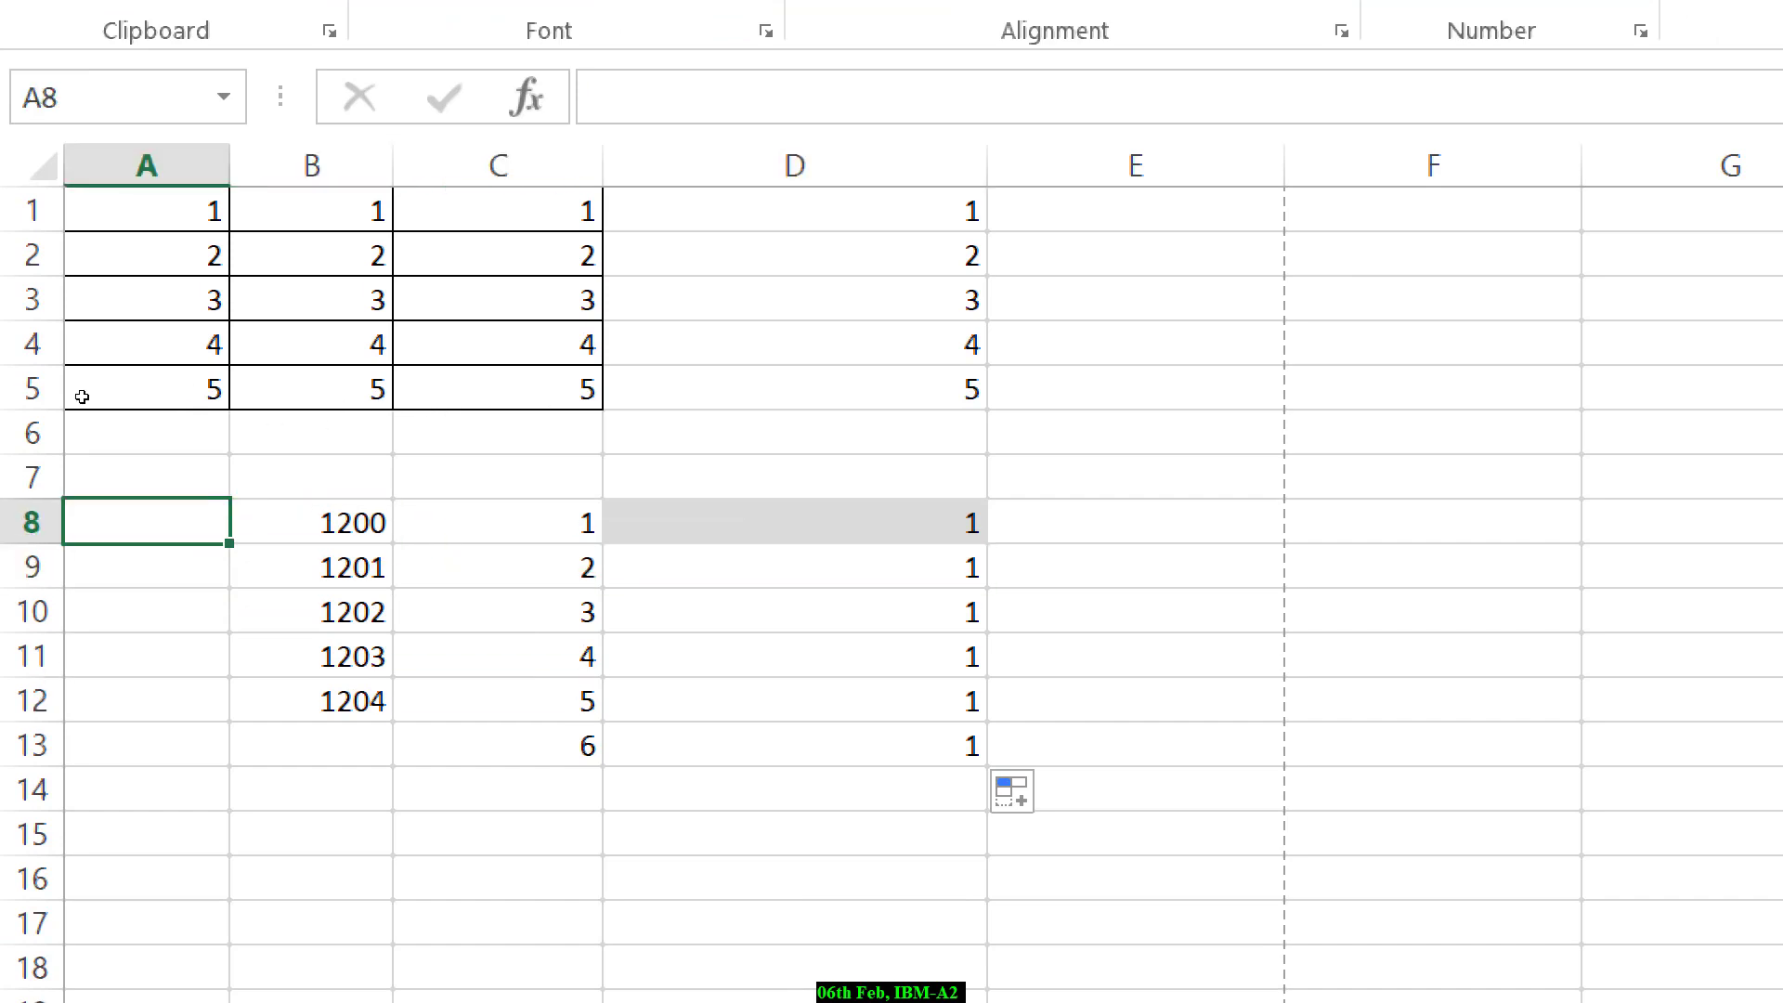
pyautogui.write('1')
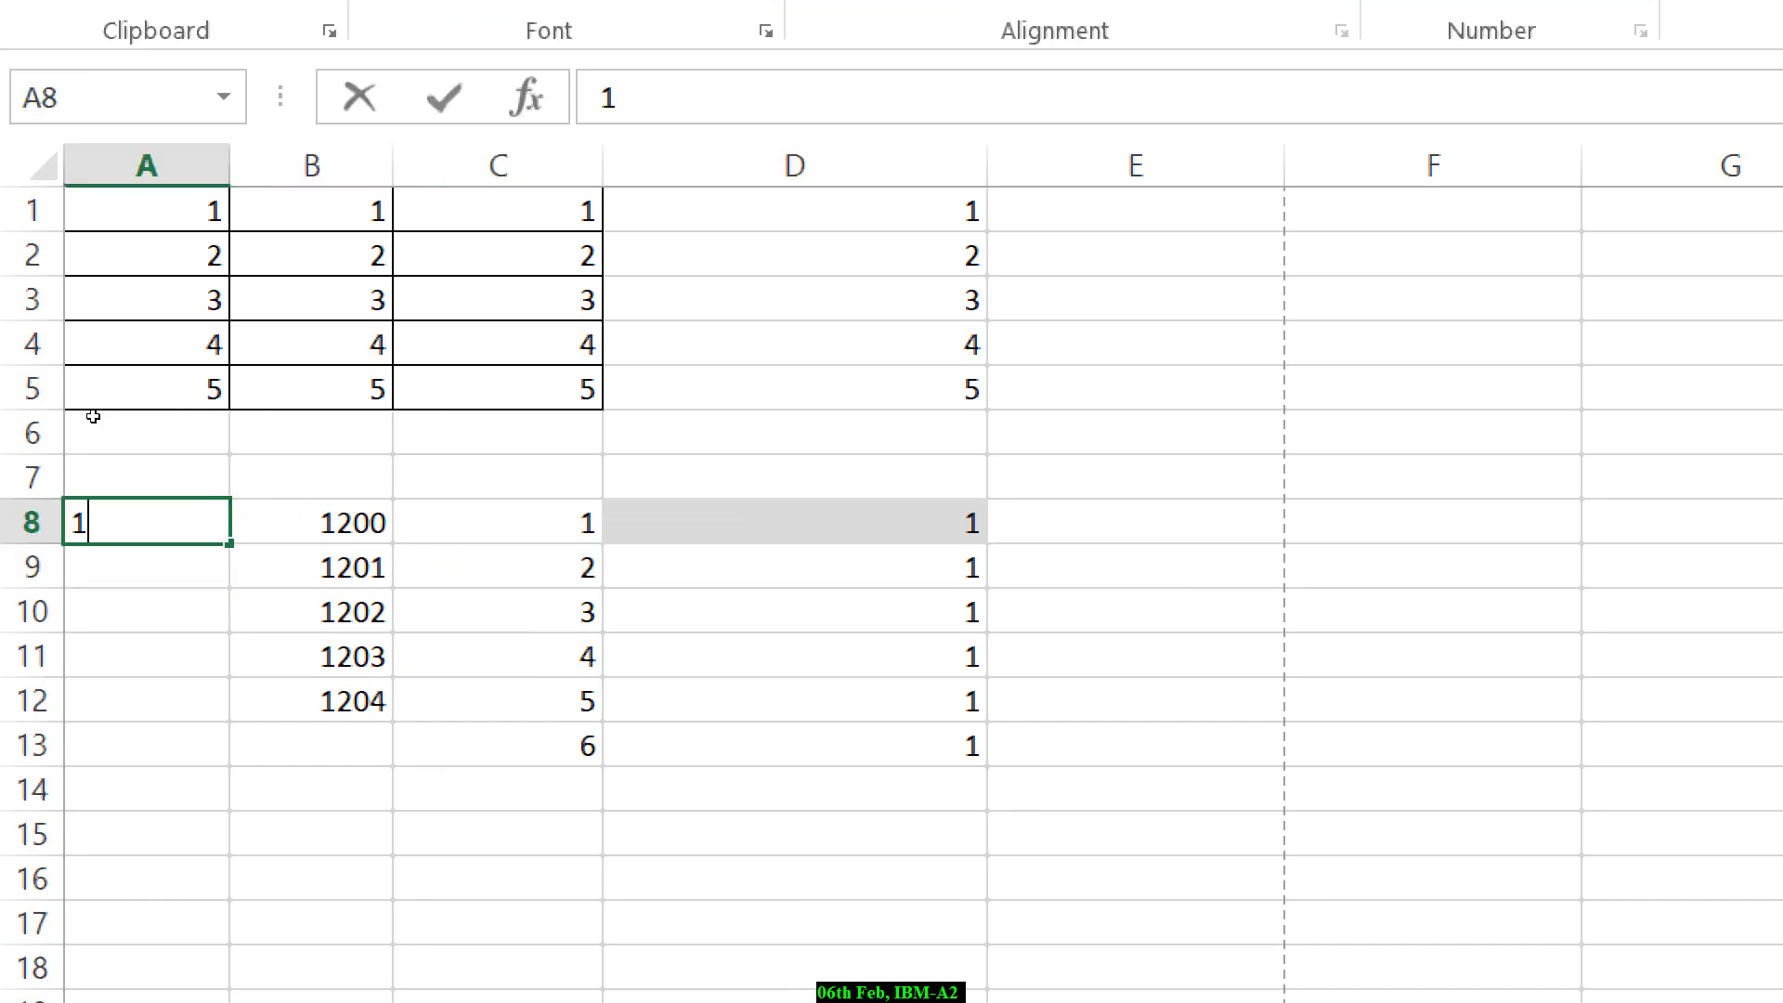
pyautogui.write('09')
pyautogui.press('BackSpace')
pyautogui.press('Return')
pyautogui.press('Right')
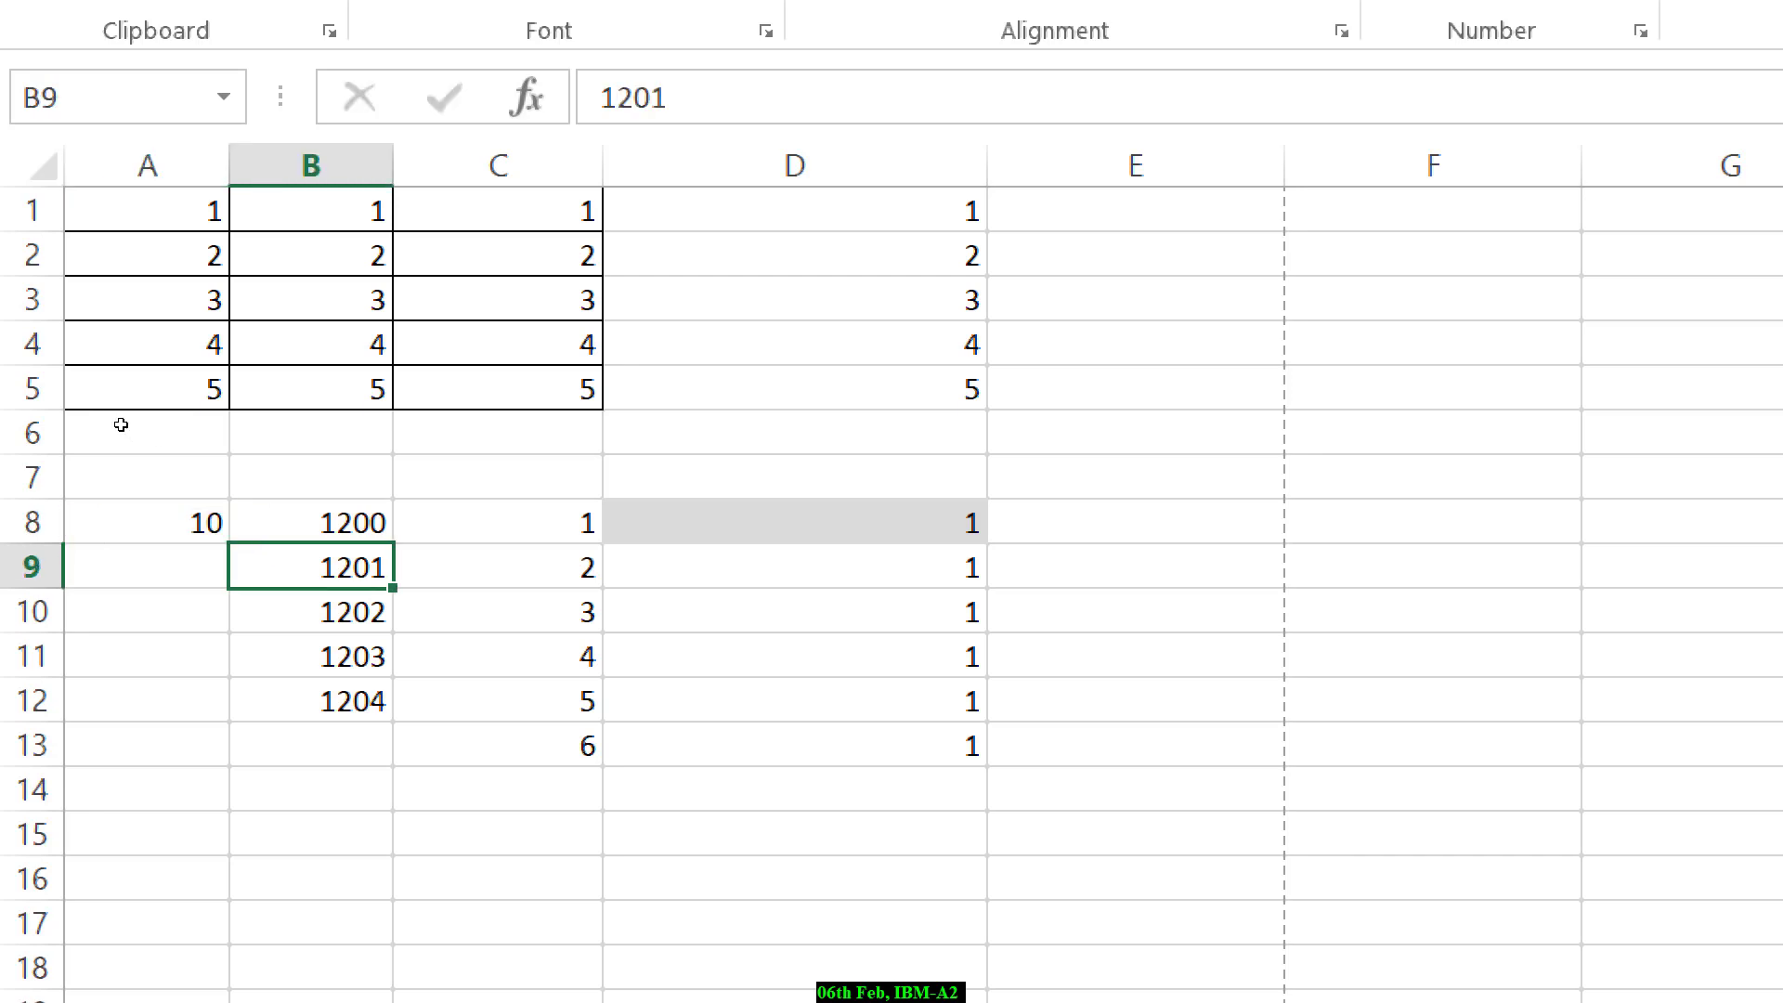
pyautogui.press('Up')
pyautogui.press('Left')
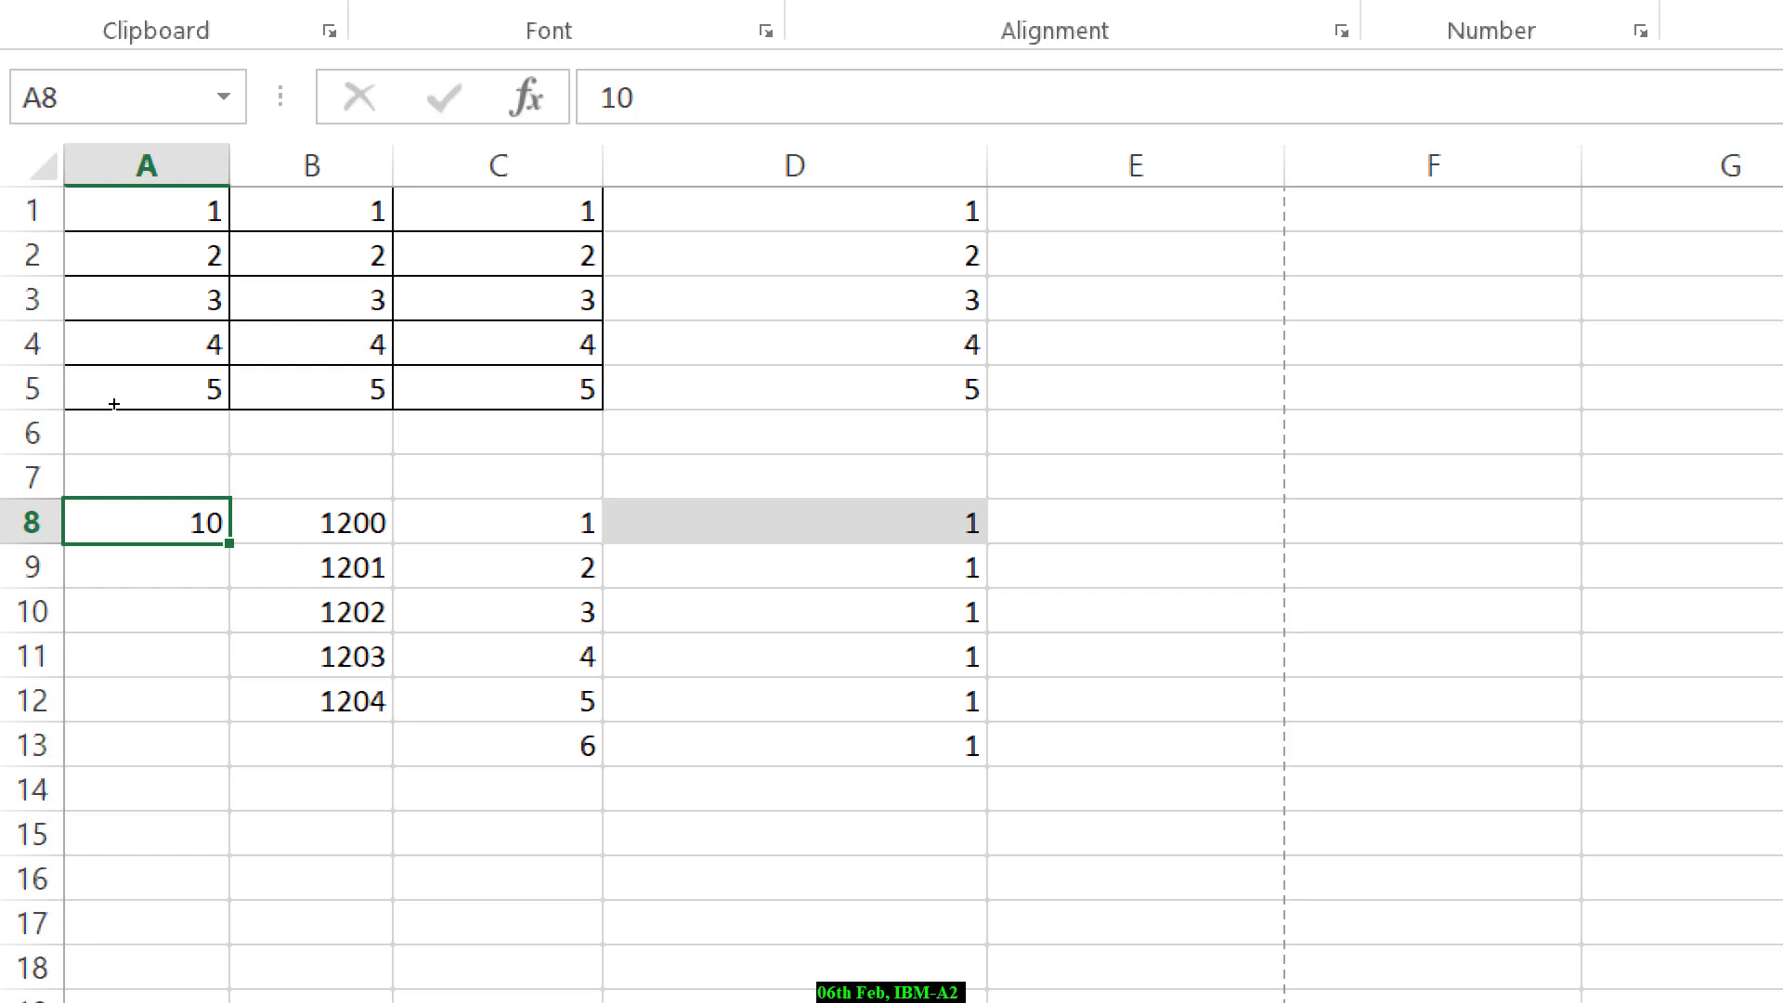
# Fill A8's 10 down through A13 by double-clicking the fill handle.
pyautogui.moveTo(230, 543); pyautogui.dragTo(229, 767)
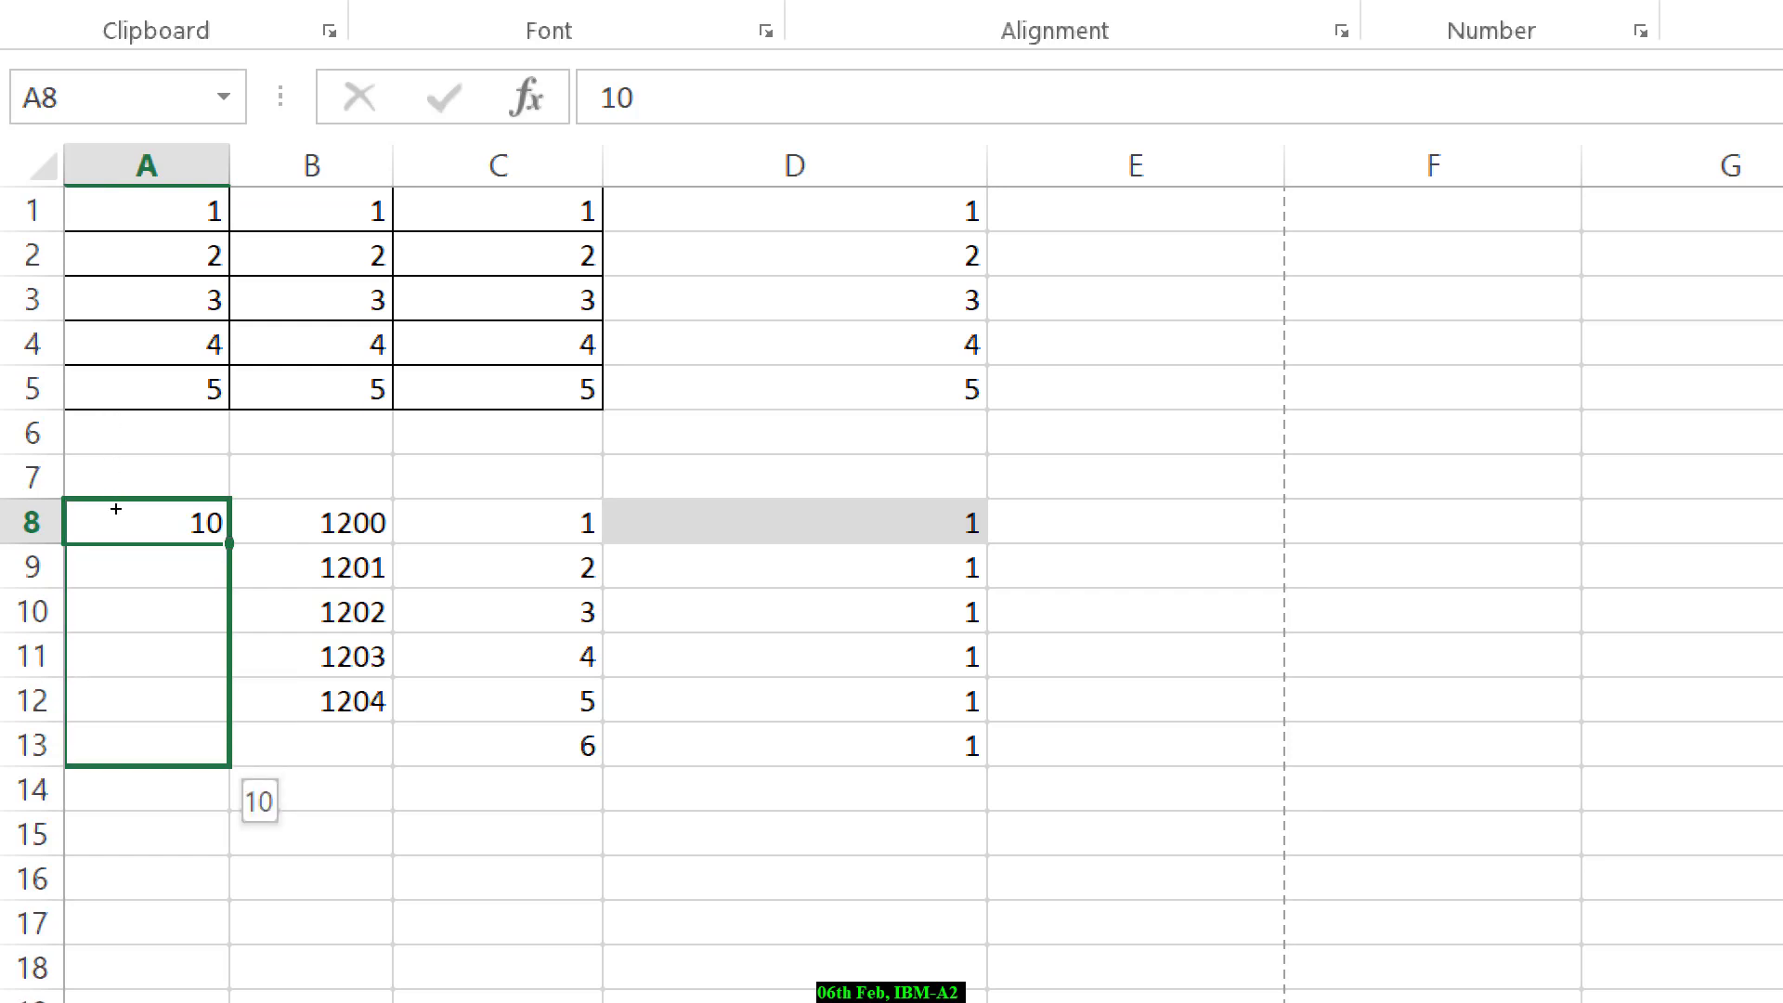
pyautogui.moveTo(116, 509); pyautogui.dragTo(113, 403)
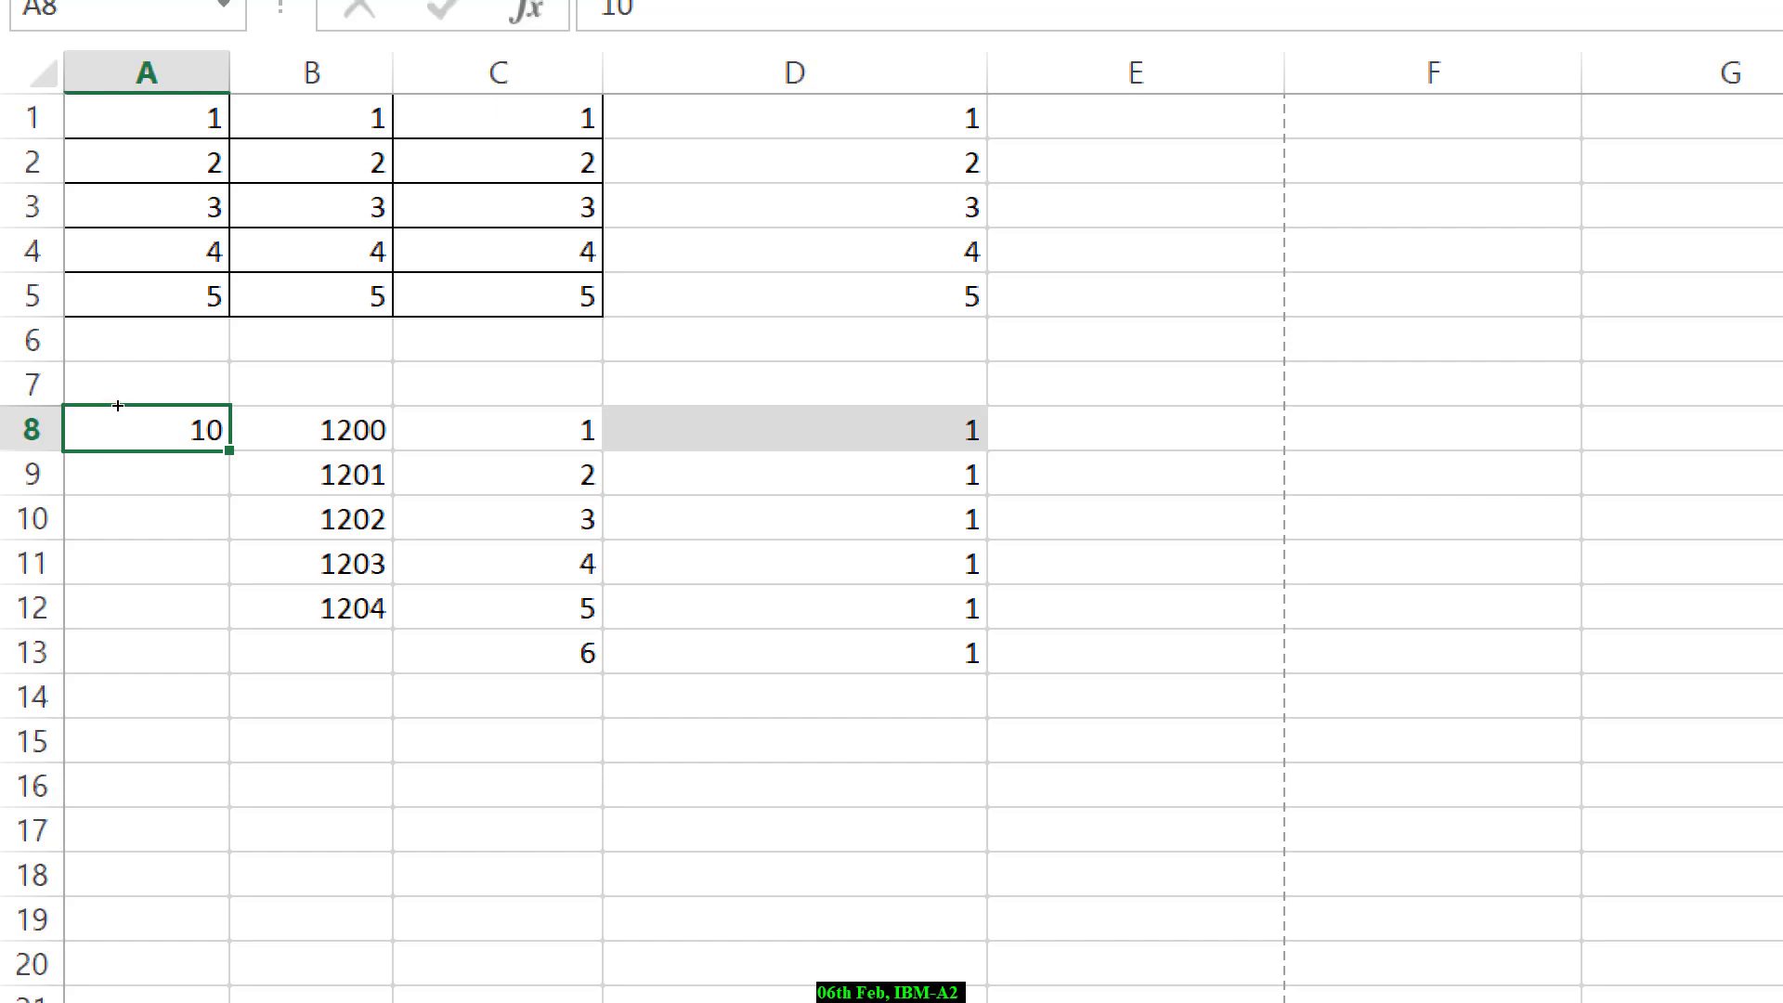
pyautogui.doubleClick(230, 450)
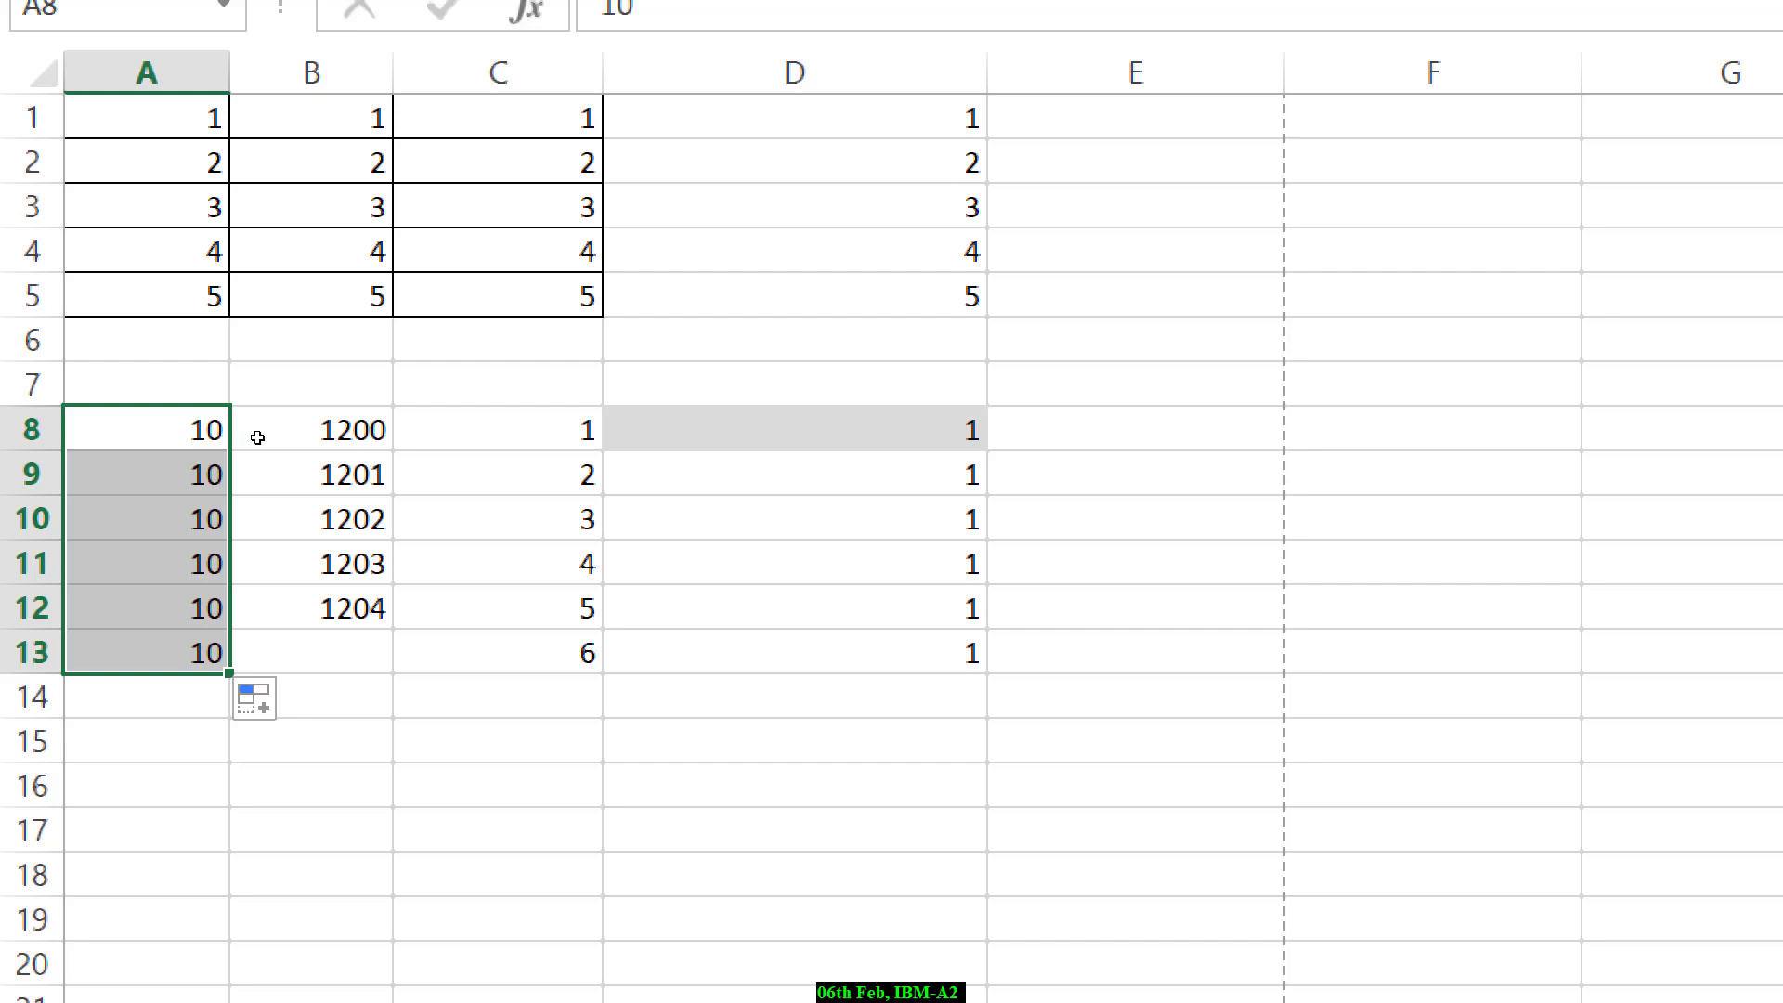
pyautogui.press('Right')
pyautogui.press('Right')
pyautogui.hotkey('ctrl', 'Down')
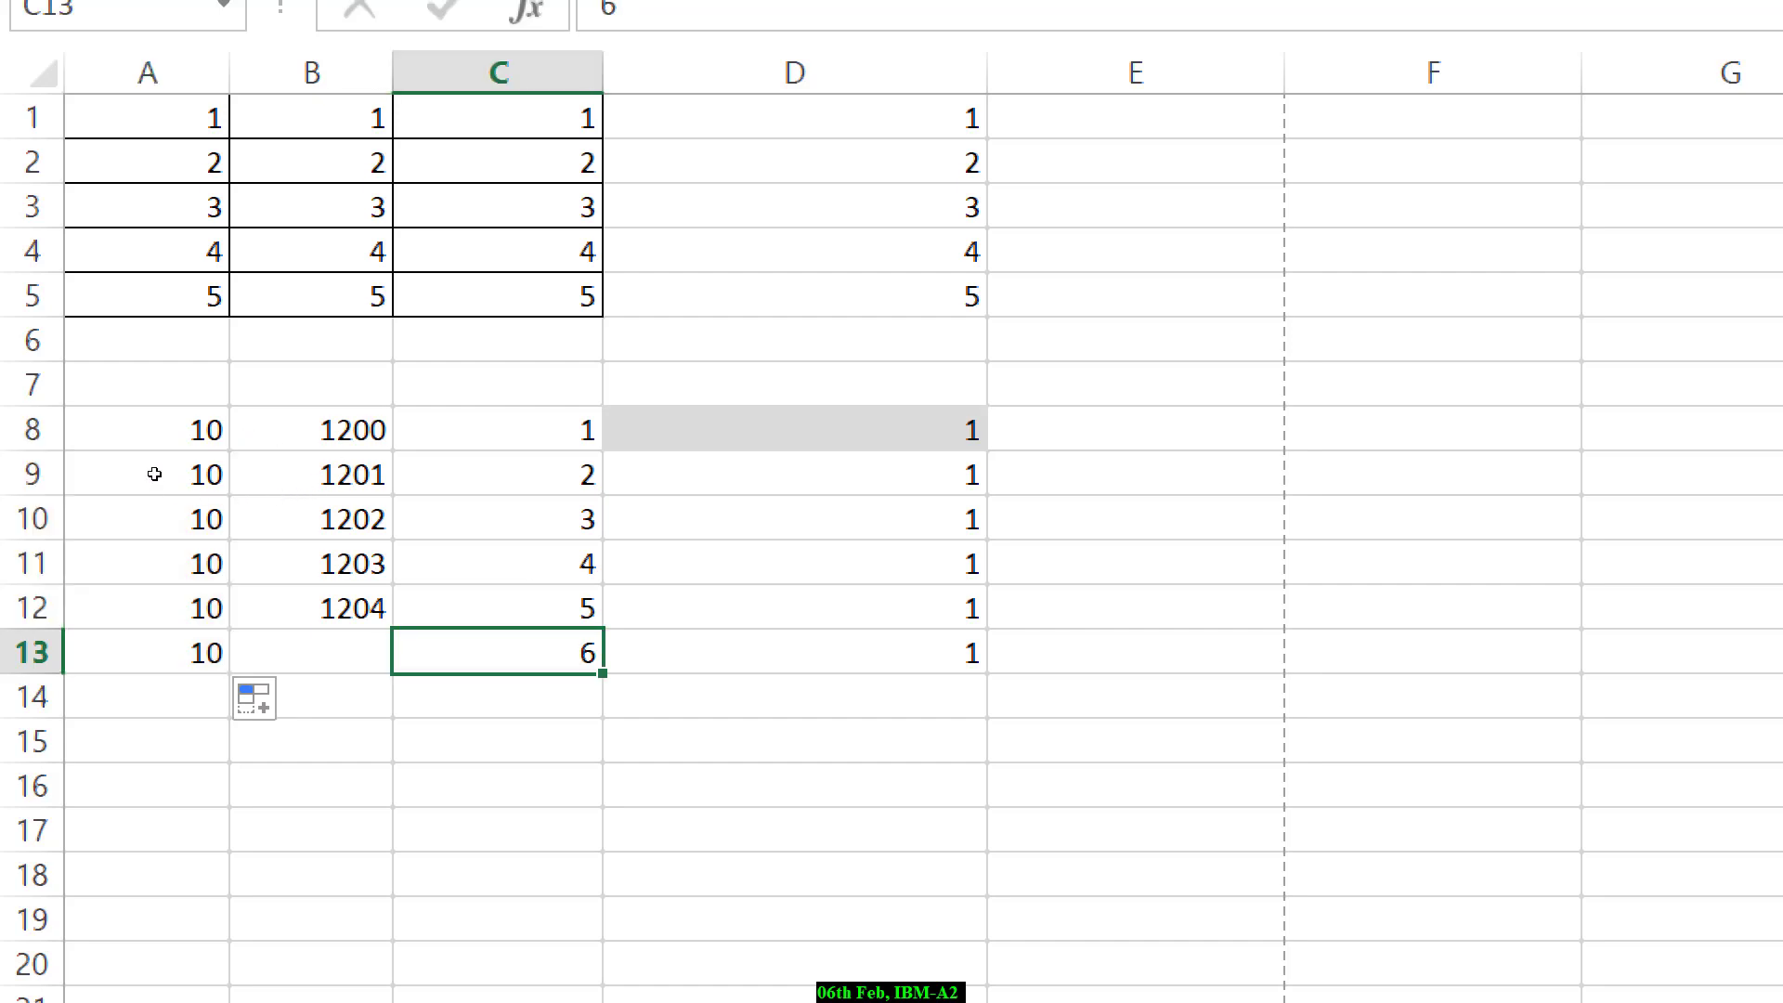
# Move to cell E8 and start an entry there.
pyautogui.press('Left')
pyautogui.press('Up')
pyautogui.press('Up')
pyautogui.press('Up')
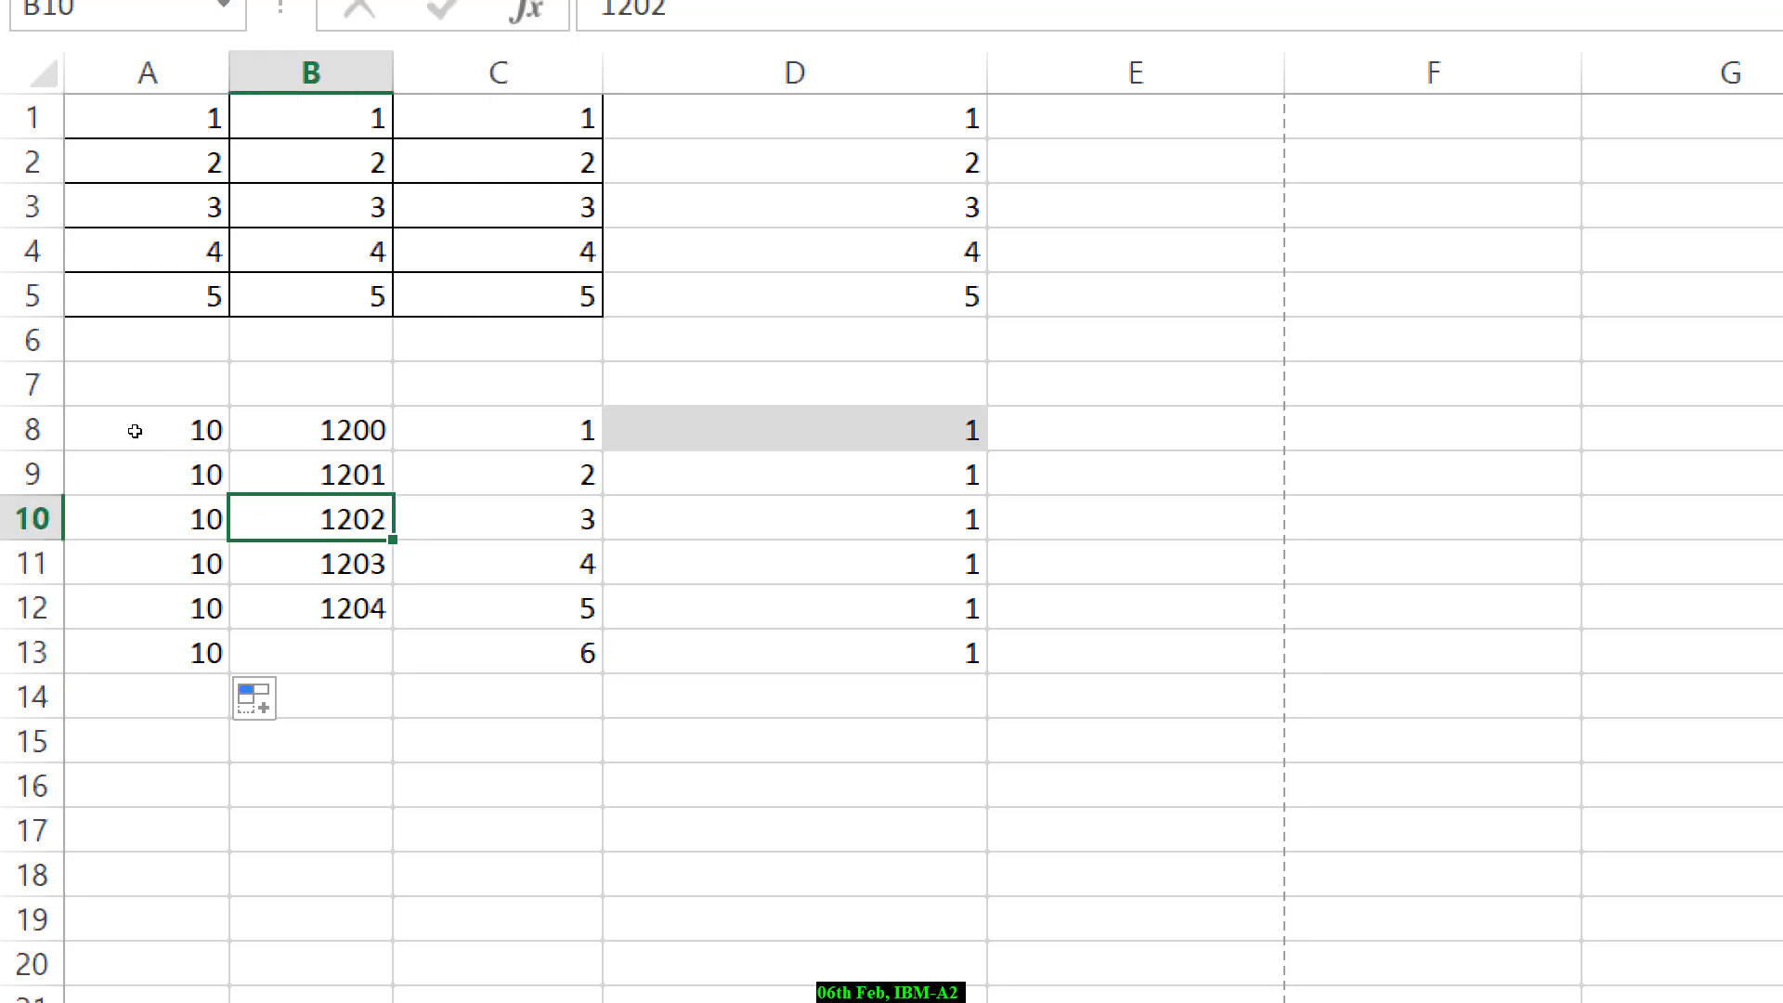
pyautogui.press('Left')
pyautogui.press('Up')
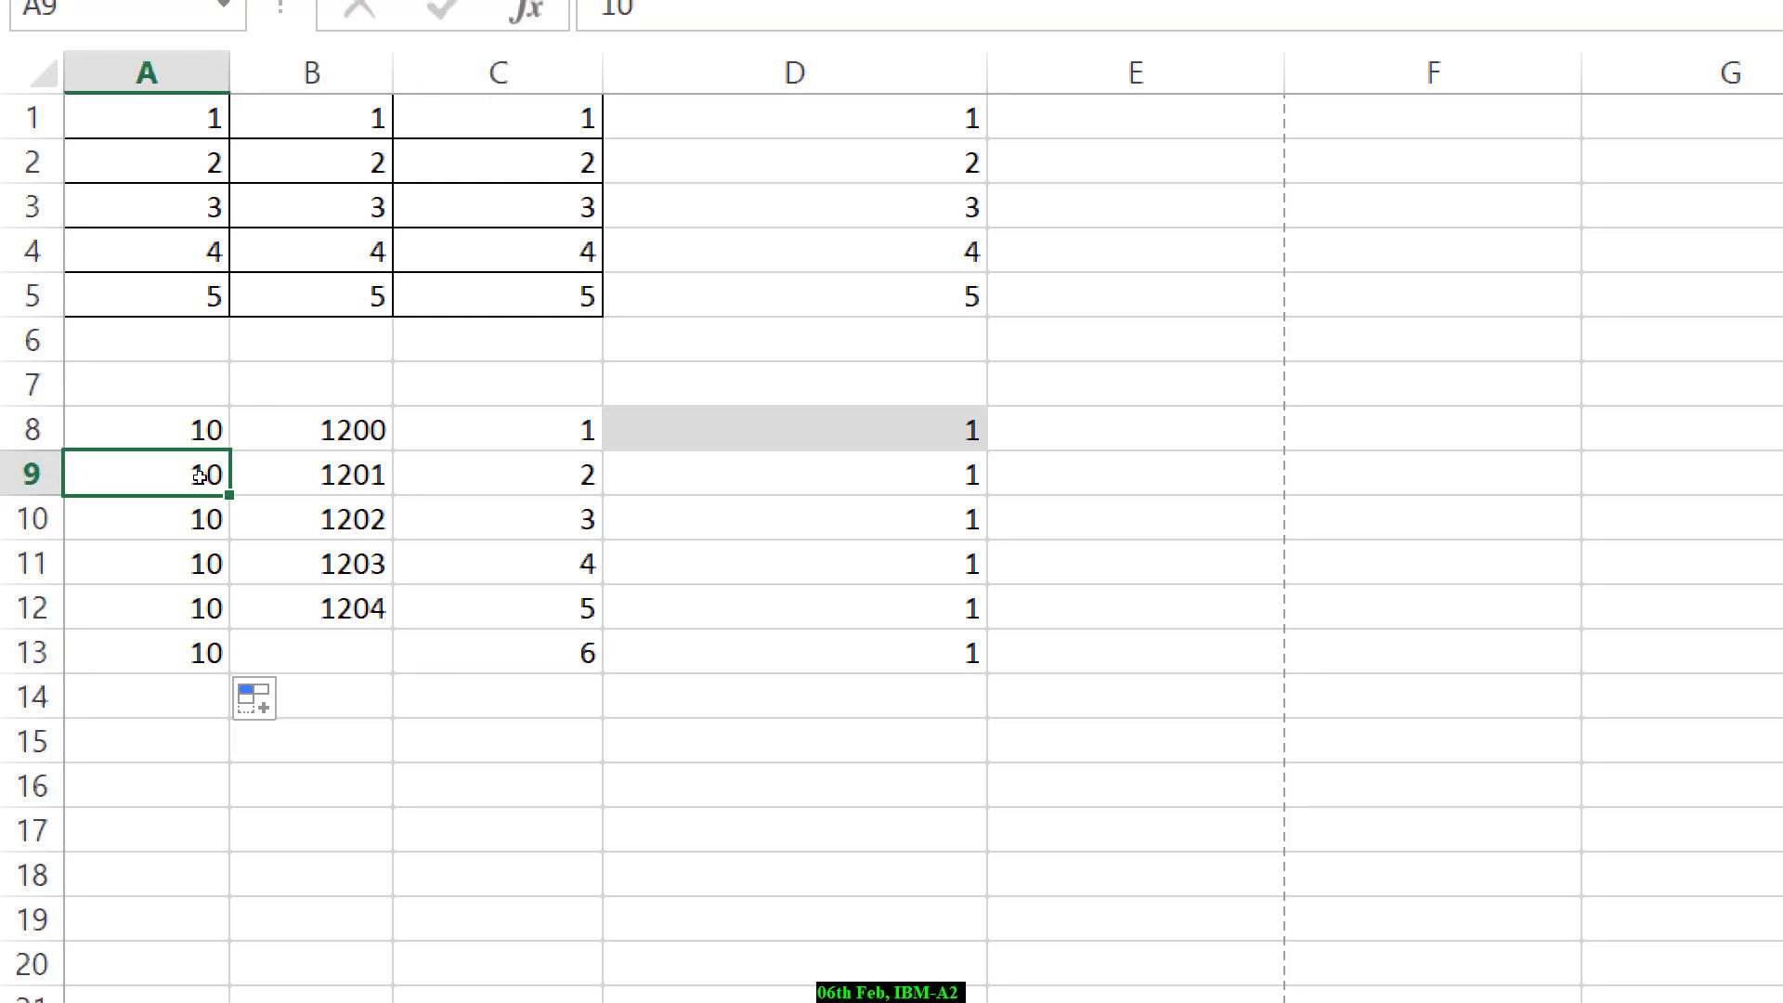
pyautogui.press('Up')
pyautogui.press('Right')
pyautogui.press('Right')
pyautogui.press('Right')
pyautogui.press('F2')
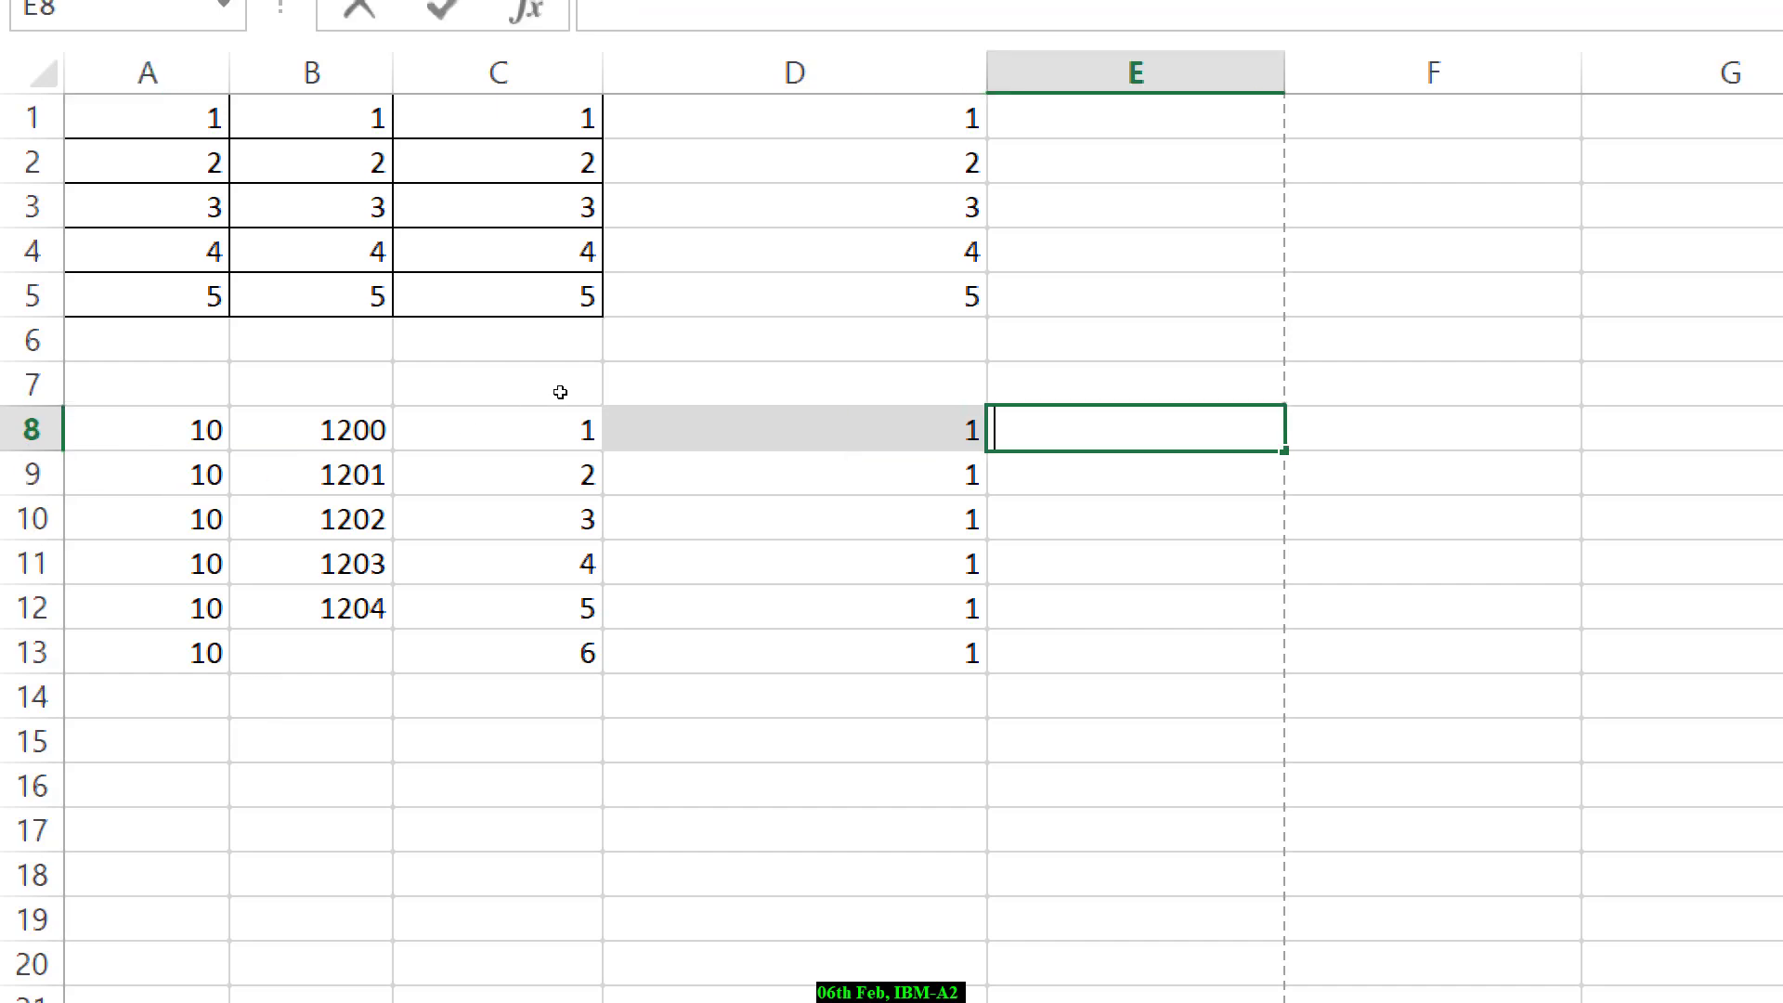
# Build the formula =B8+A8*C8 in E8 by pointing at cells, giving 1210.
pyautogui.write('=')
pyautogui.press('Left')
pyautogui.press('Left')
pyautogui.press('Left')
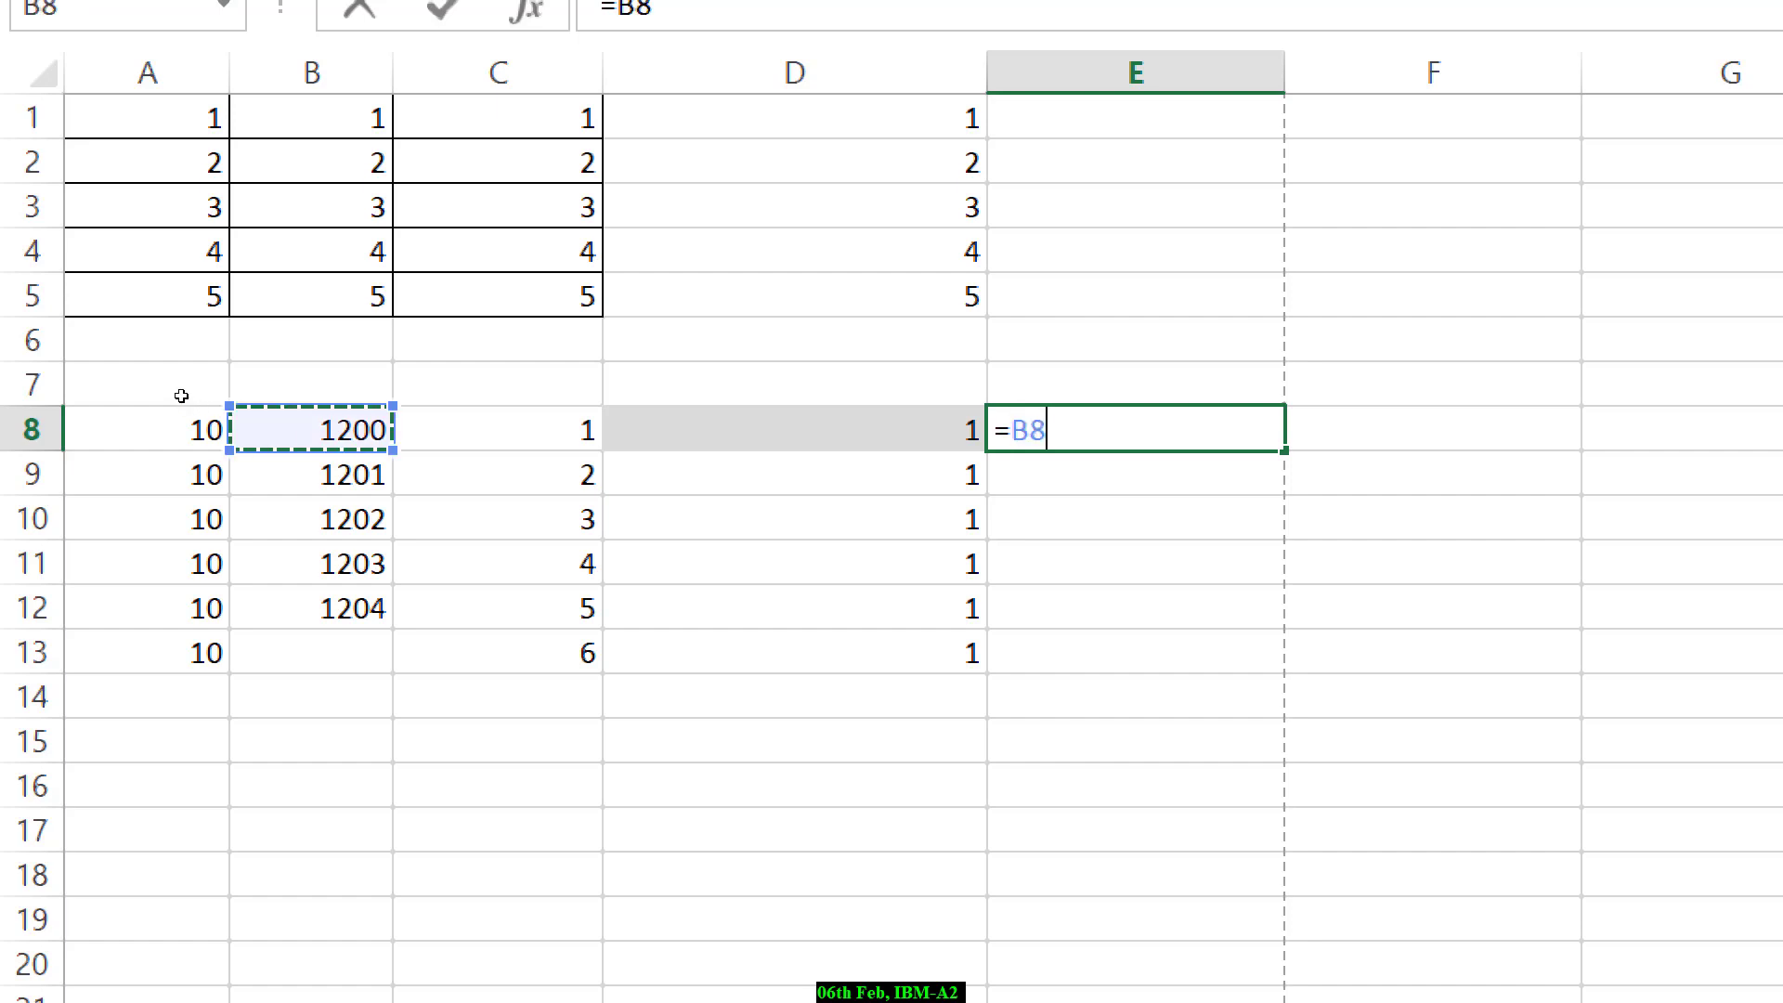
pyautogui.press('F2')
pyautogui.press('Left')
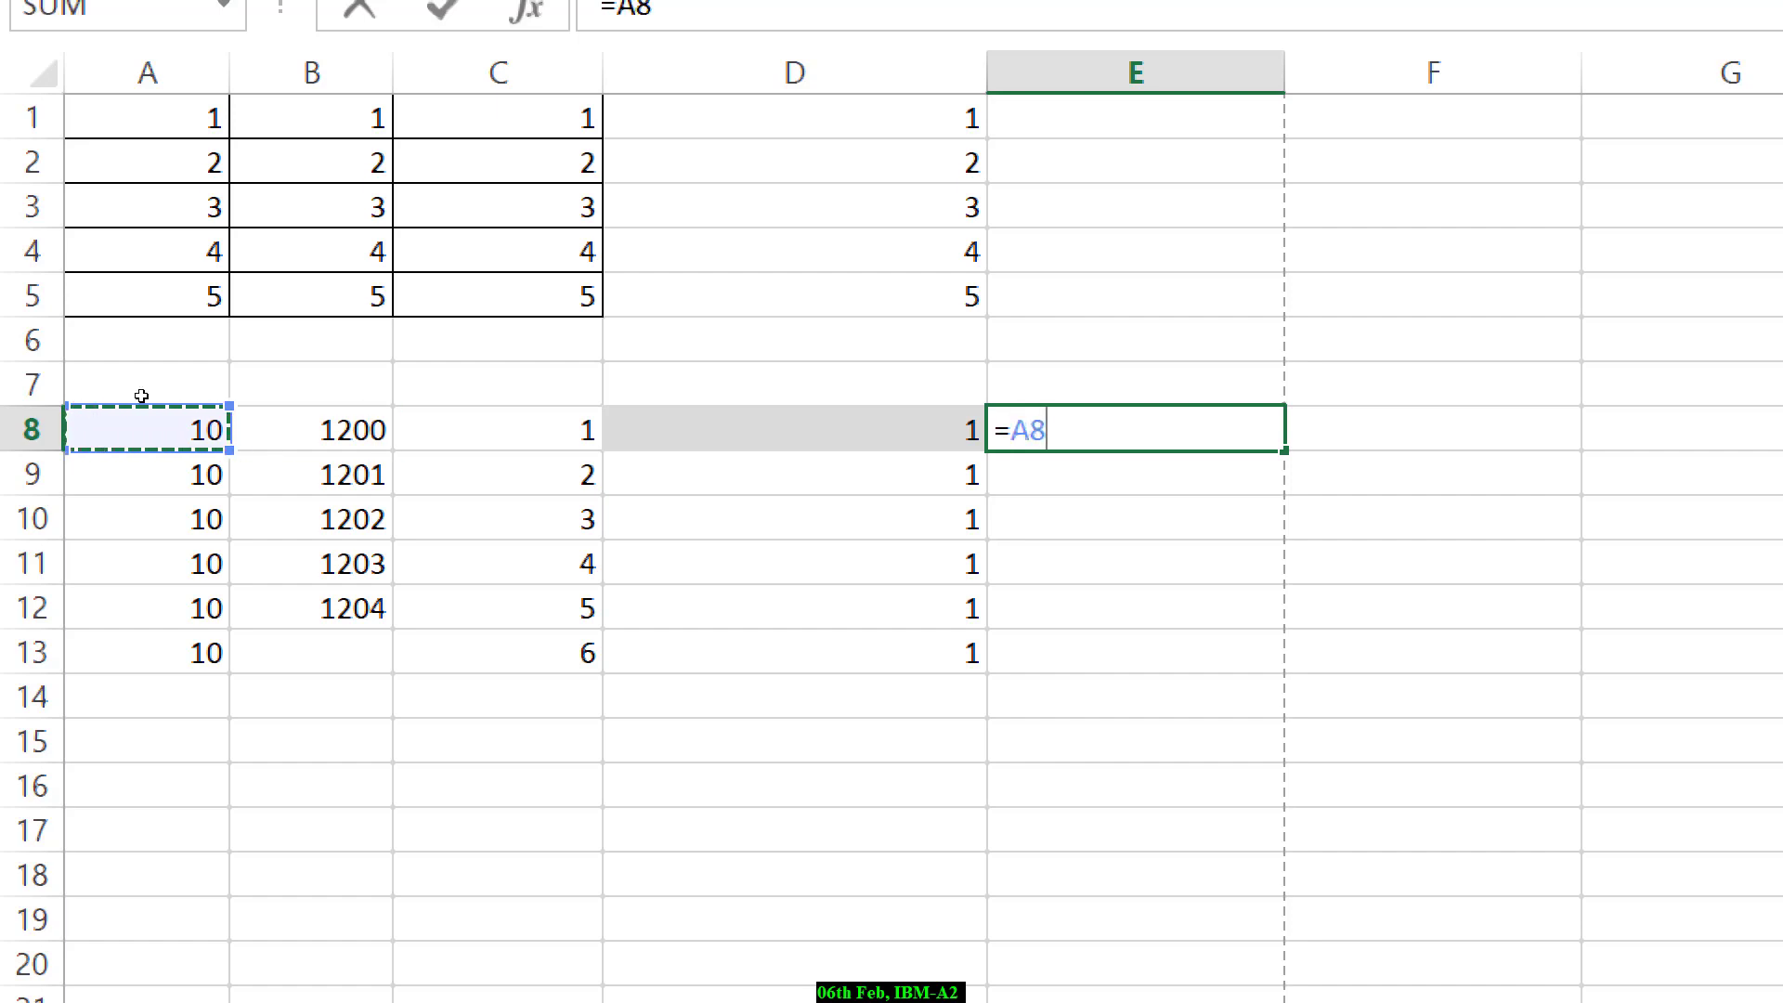
pyautogui.press('Right')
pyautogui.write('+')
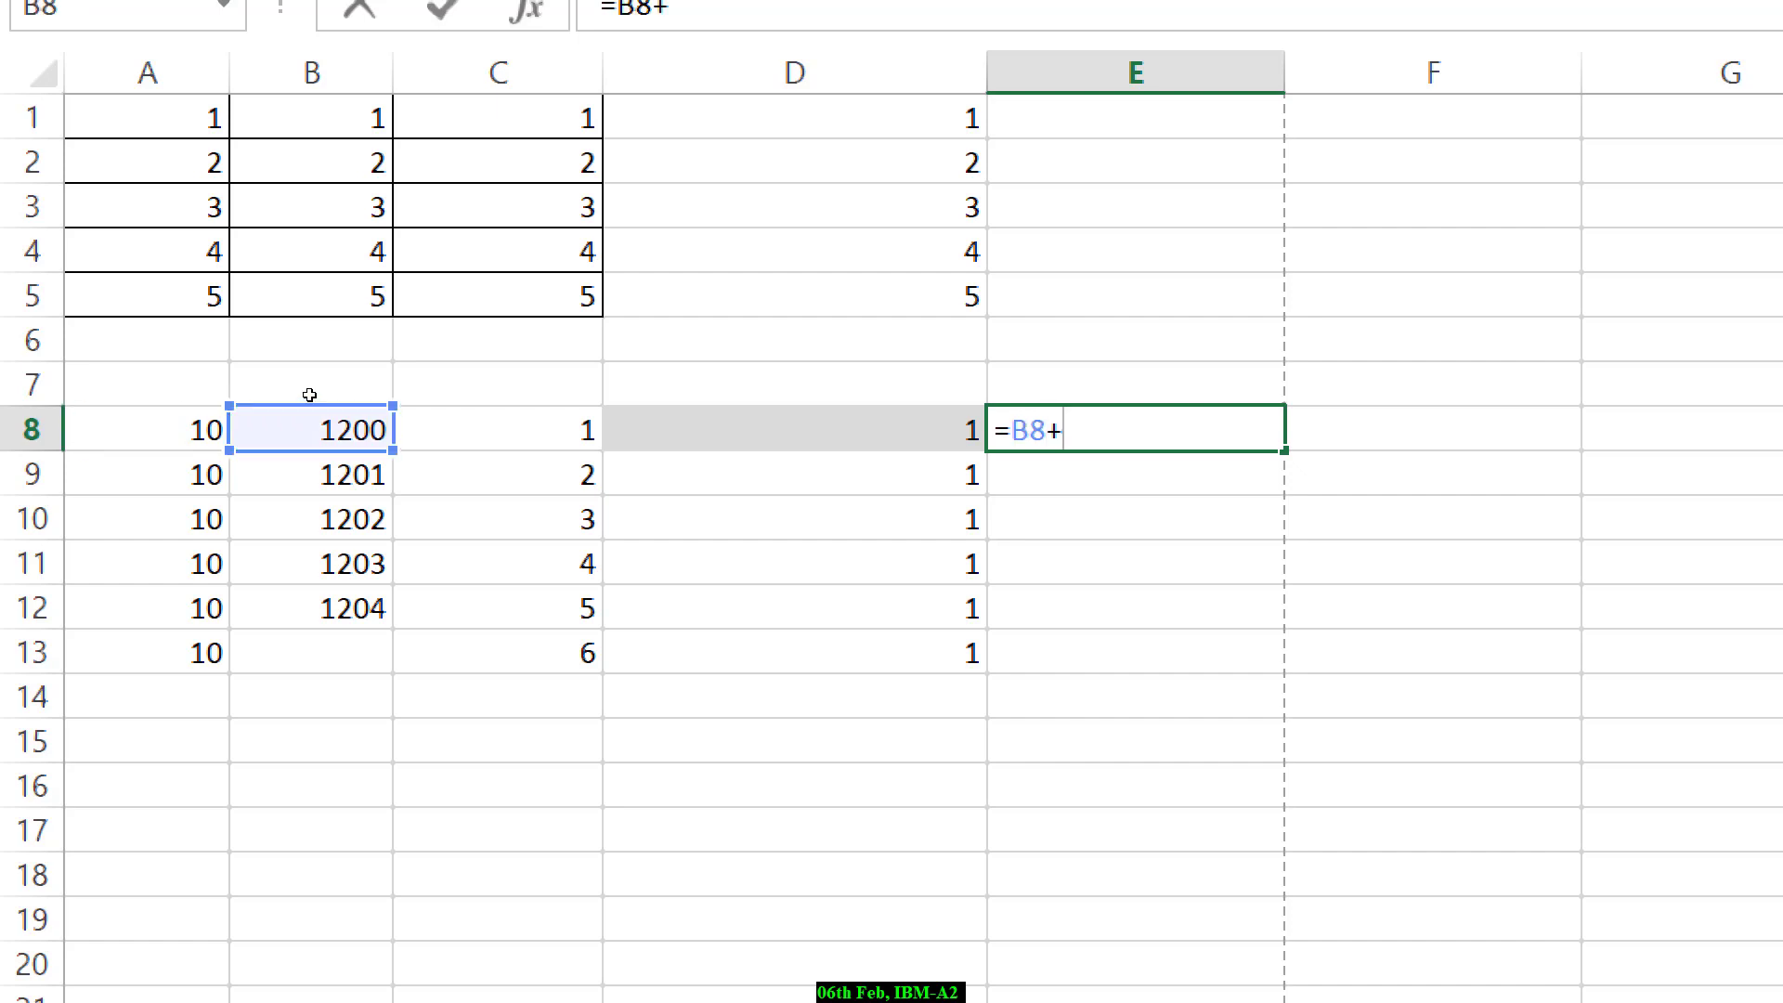
pyautogui.click(89, 397)
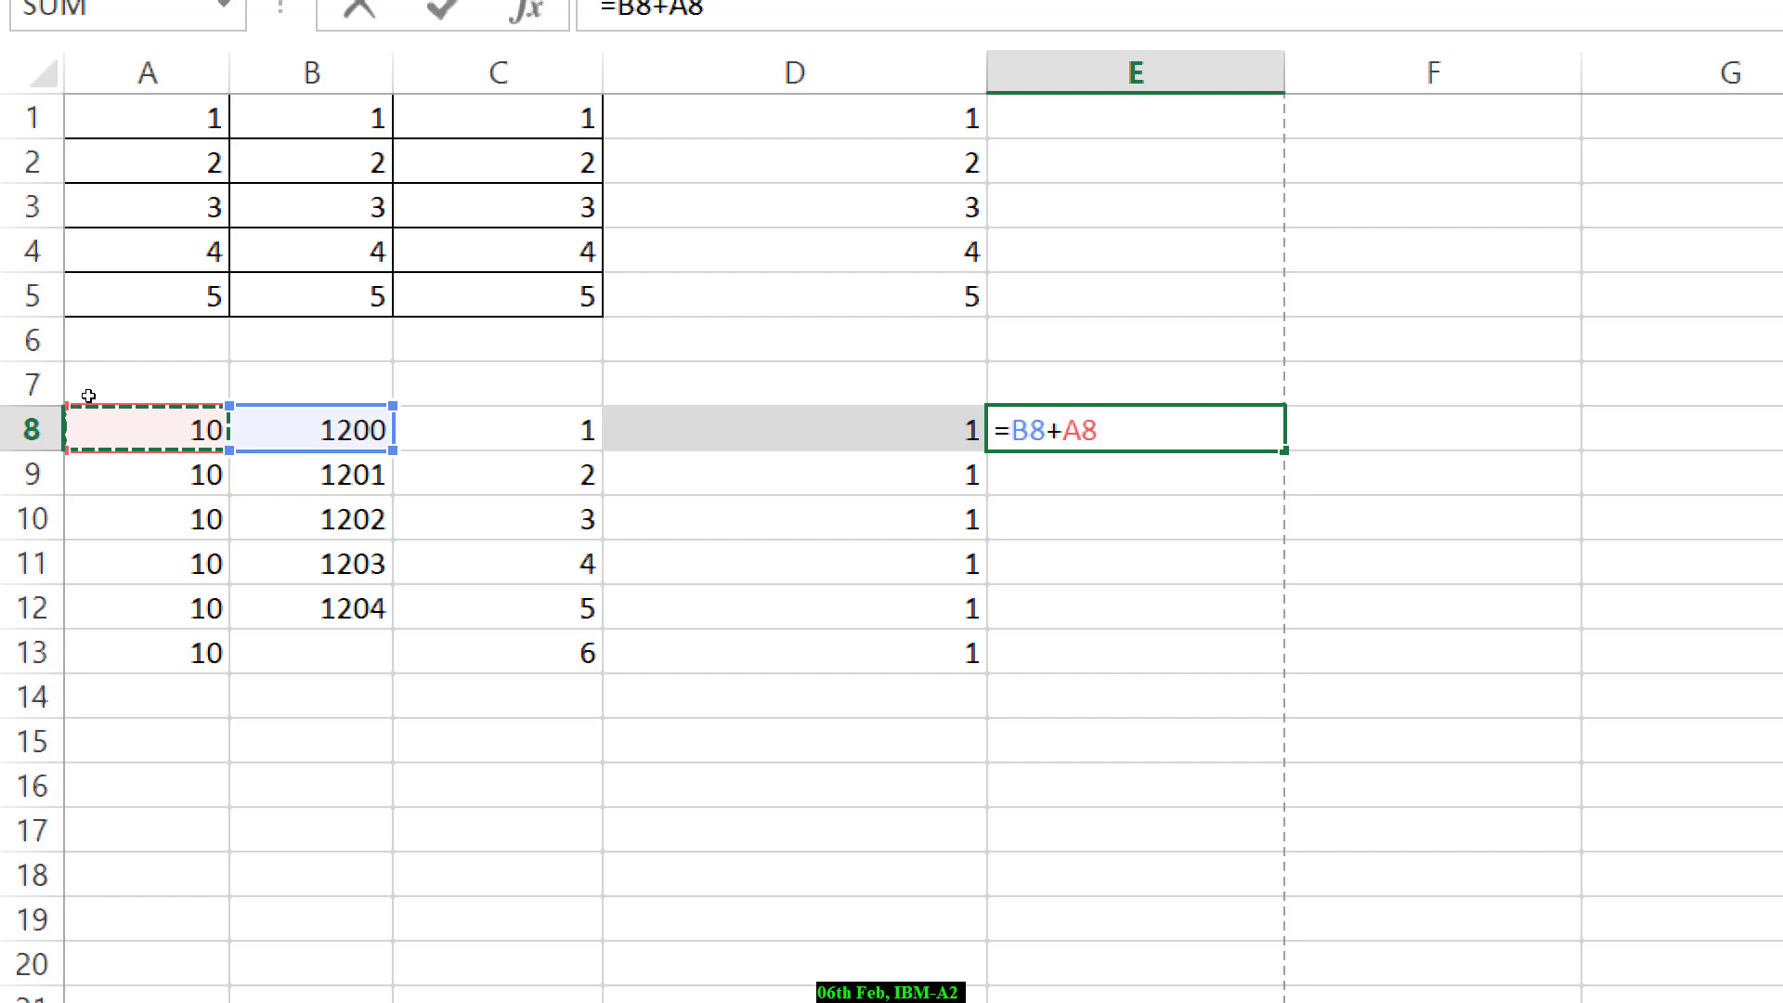
pyautogui.write('*')
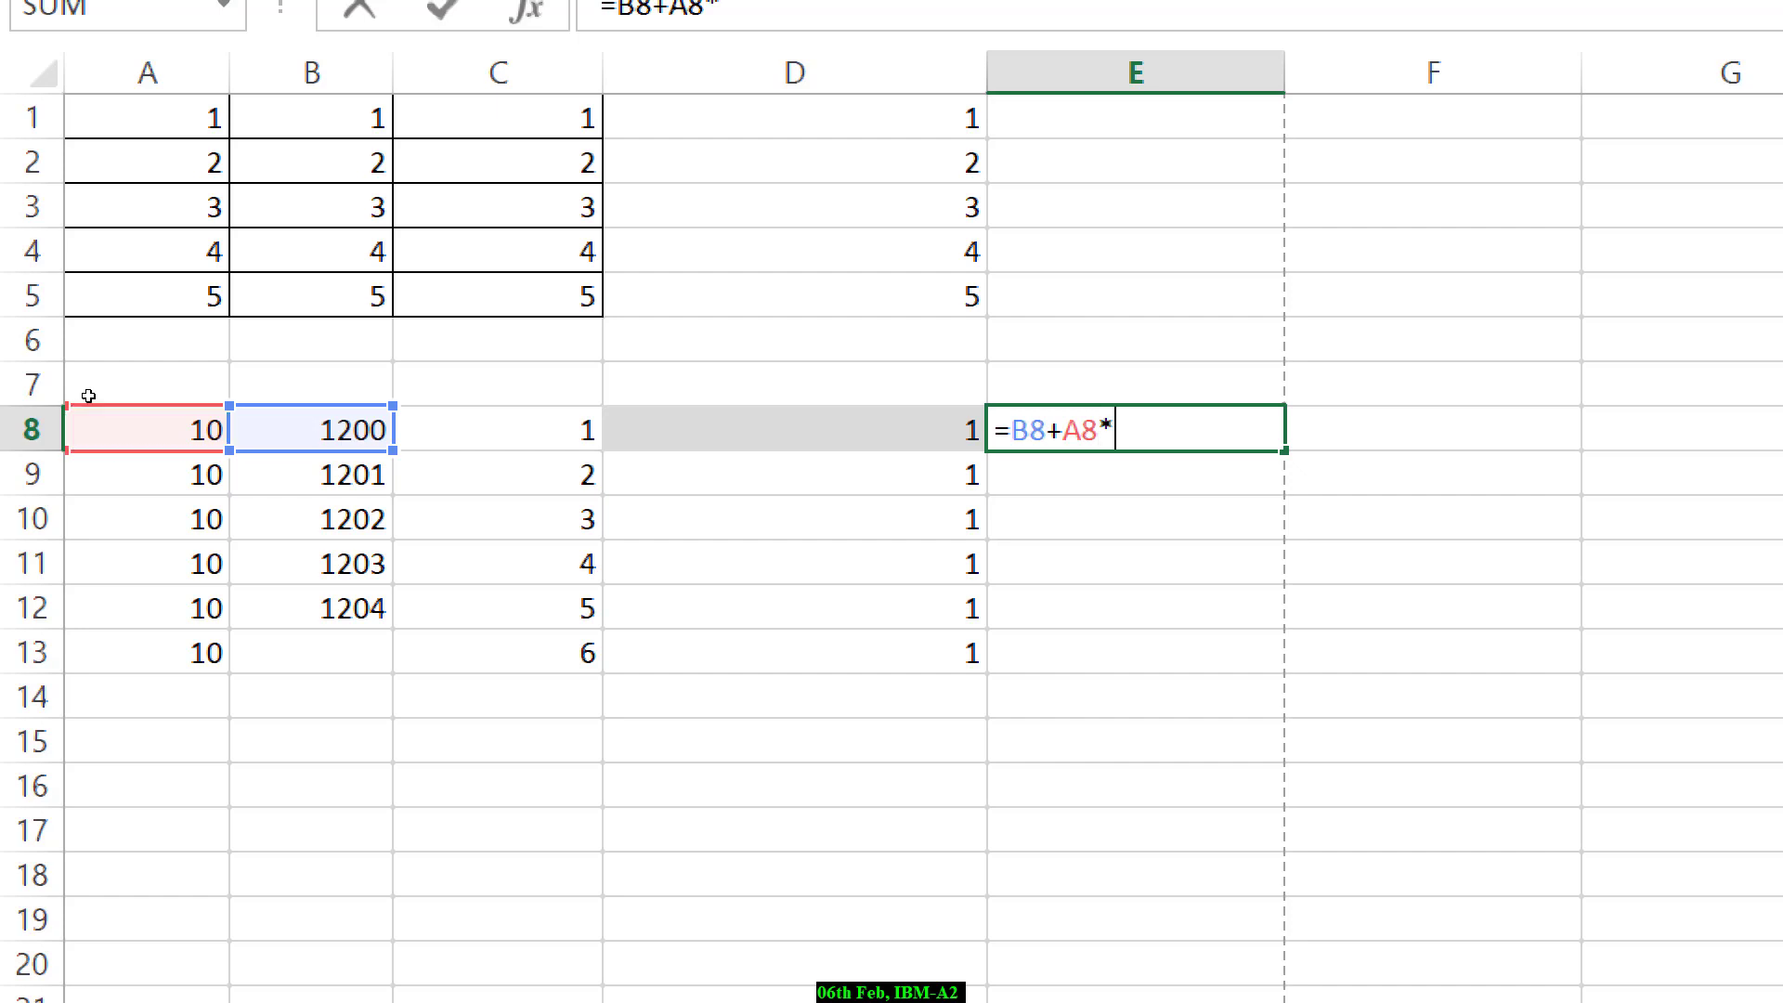
pyautogui.press('Left')
pyautogui.press('Left')
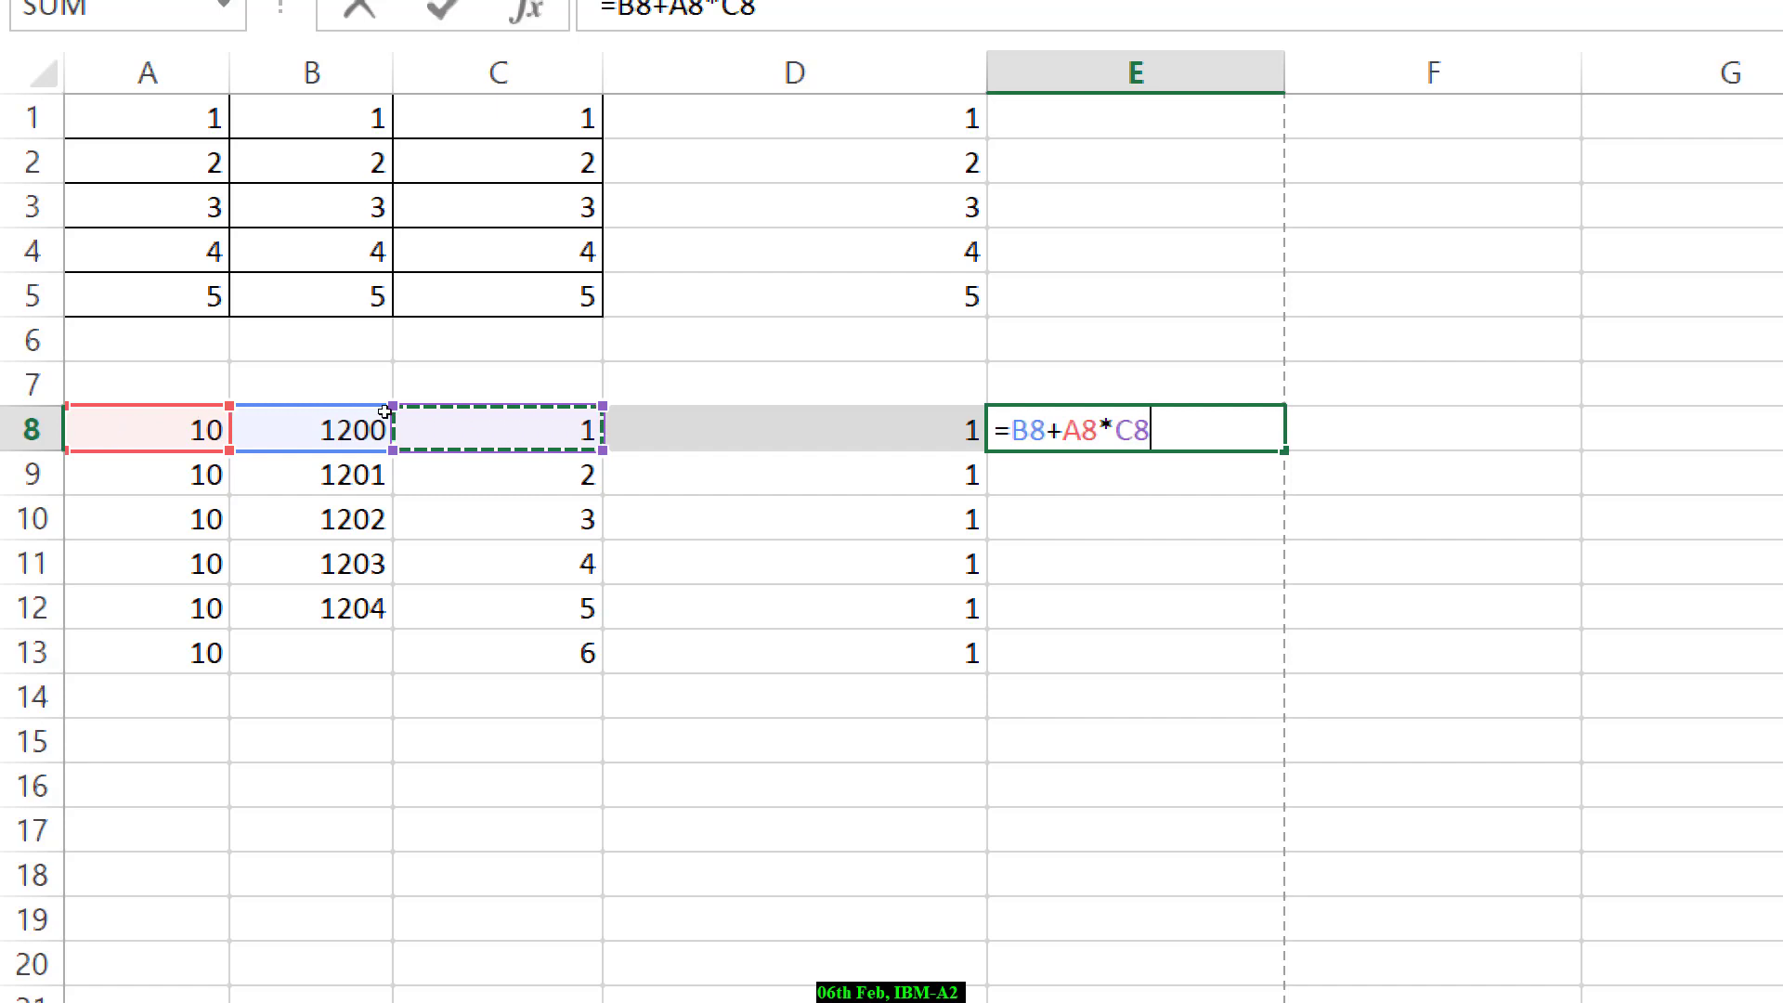
pyautogui.press('Return')
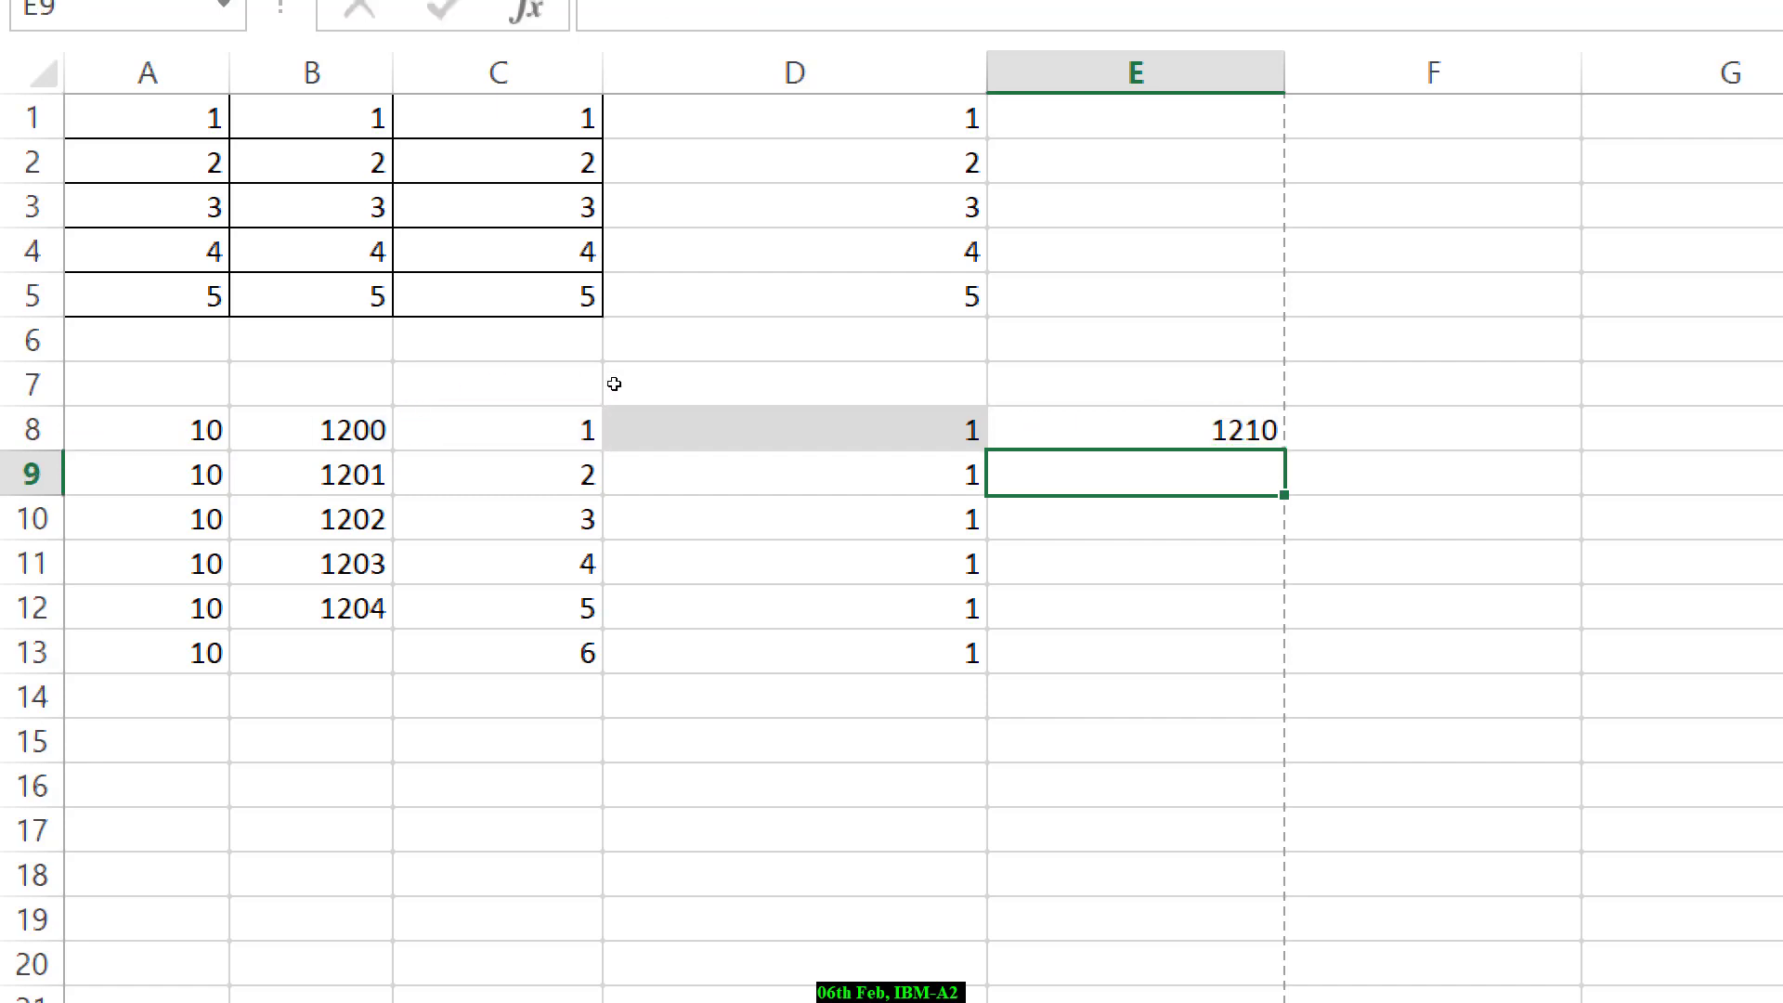
pyautogui.press('Up')
# Copy =B8+A8*C8 from E8 down to E13, then turn on Show Formulas with Ctrl+`.
pyautogui.press('Left')
pyautogui.press('Left')
pyautogui.press('Left')
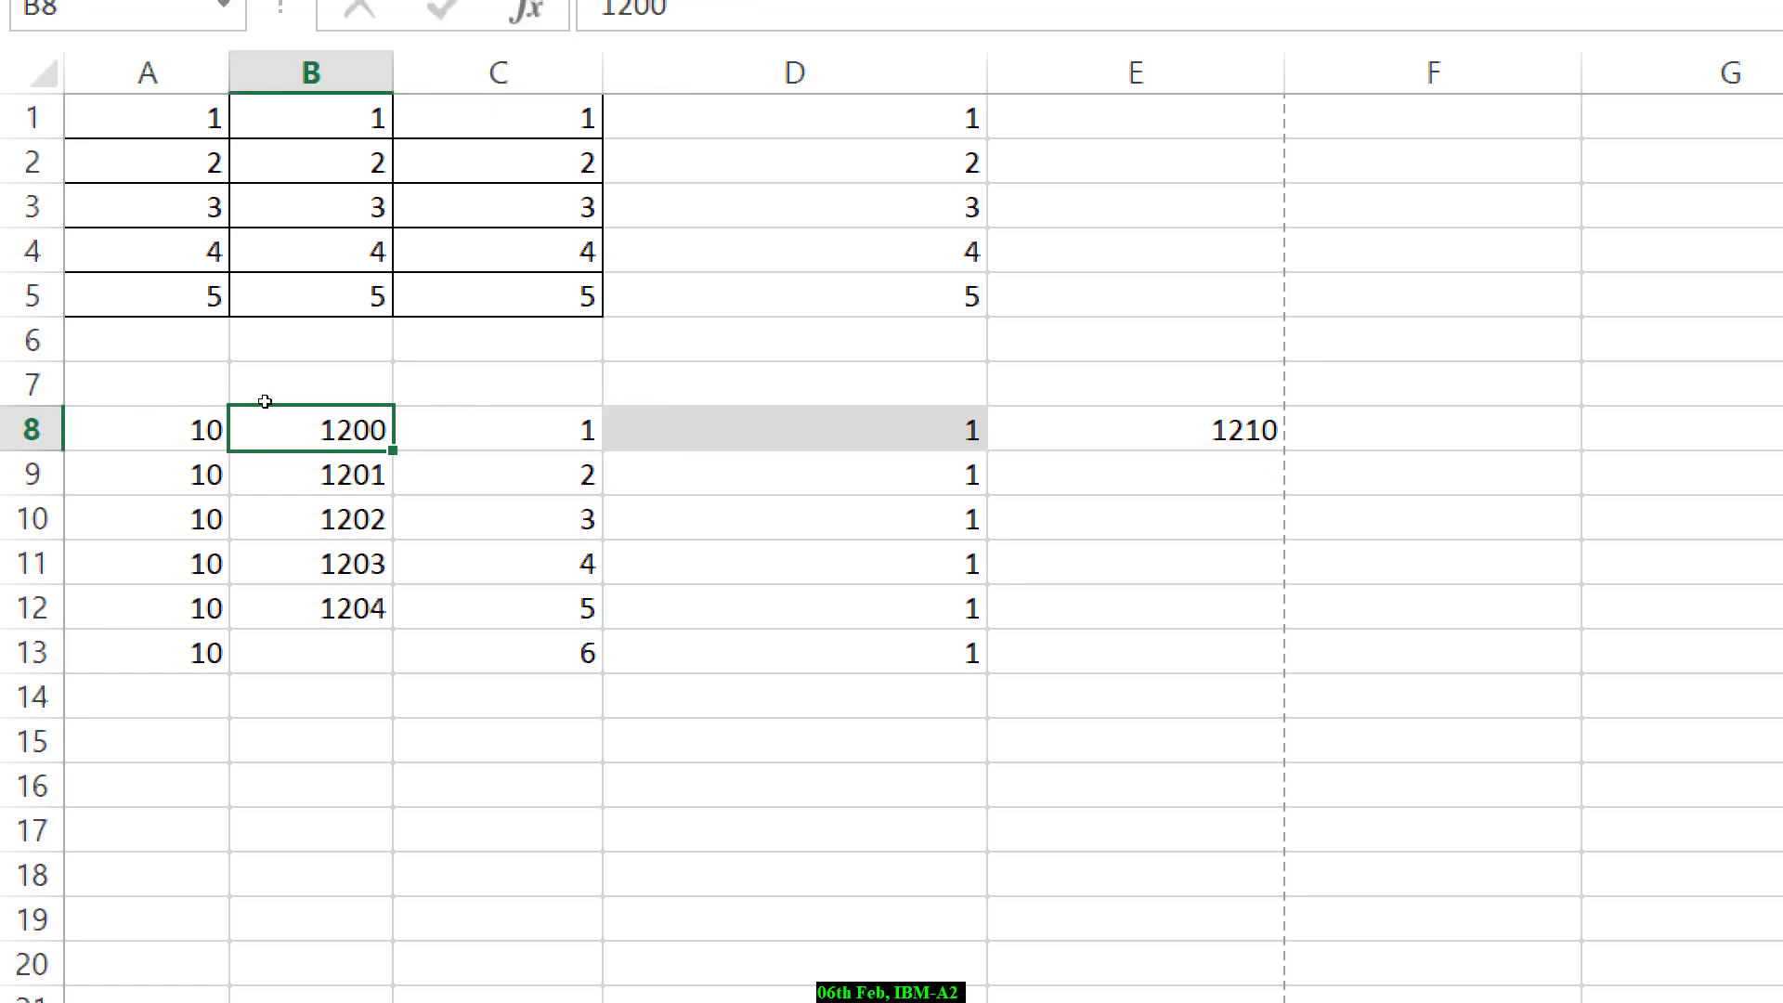
pyautogui.press('Right')
pyautogui.press('Right')
pyautogui.press('Right')
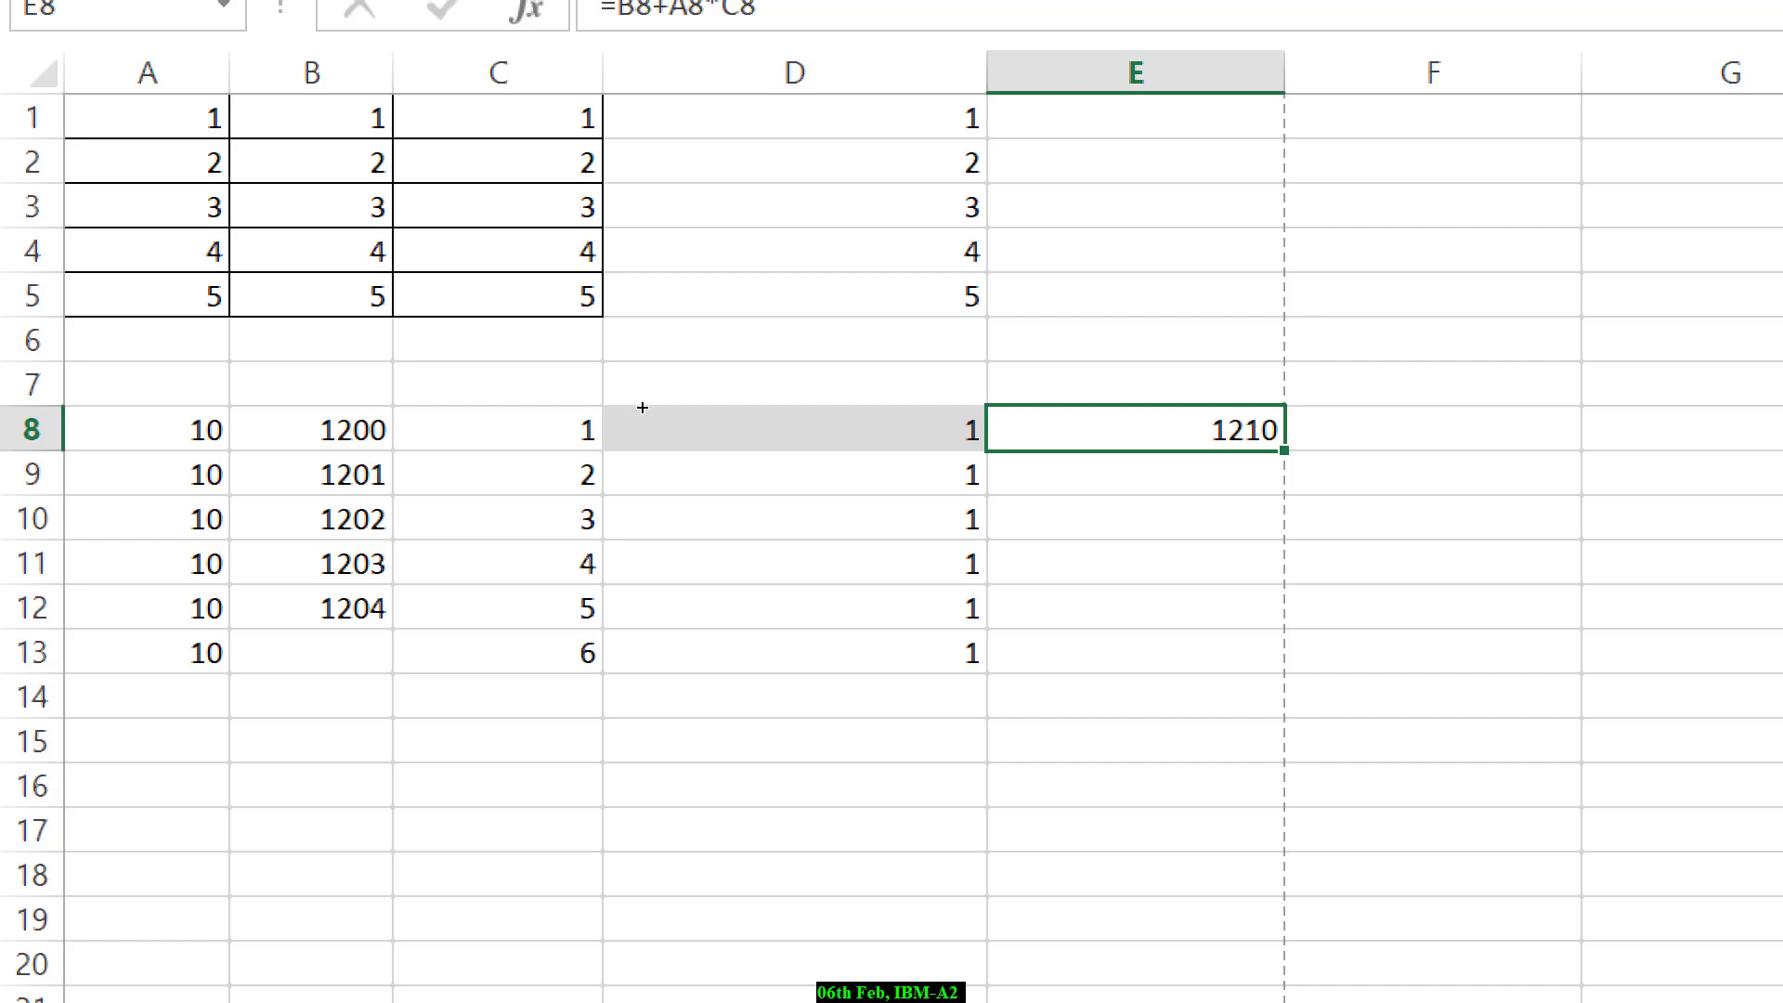
pyautogui.doubleClick(643, 408)
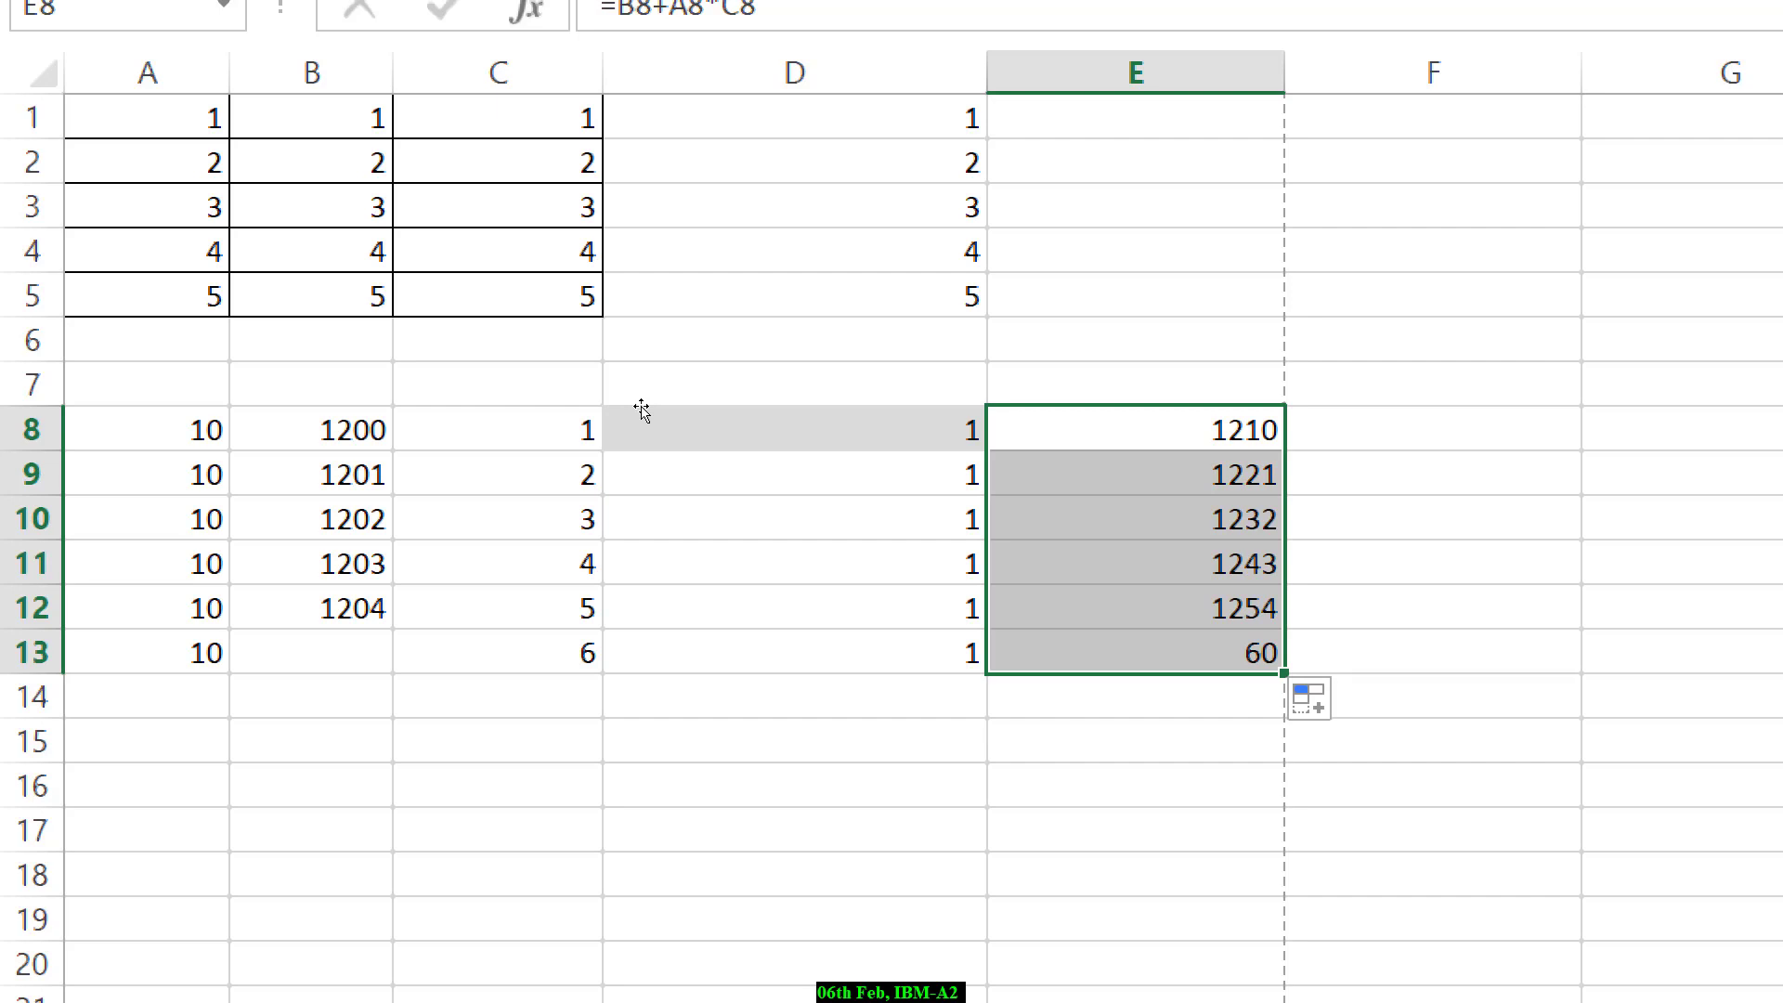
pyautogui.hotkey('ctrl', 'z')
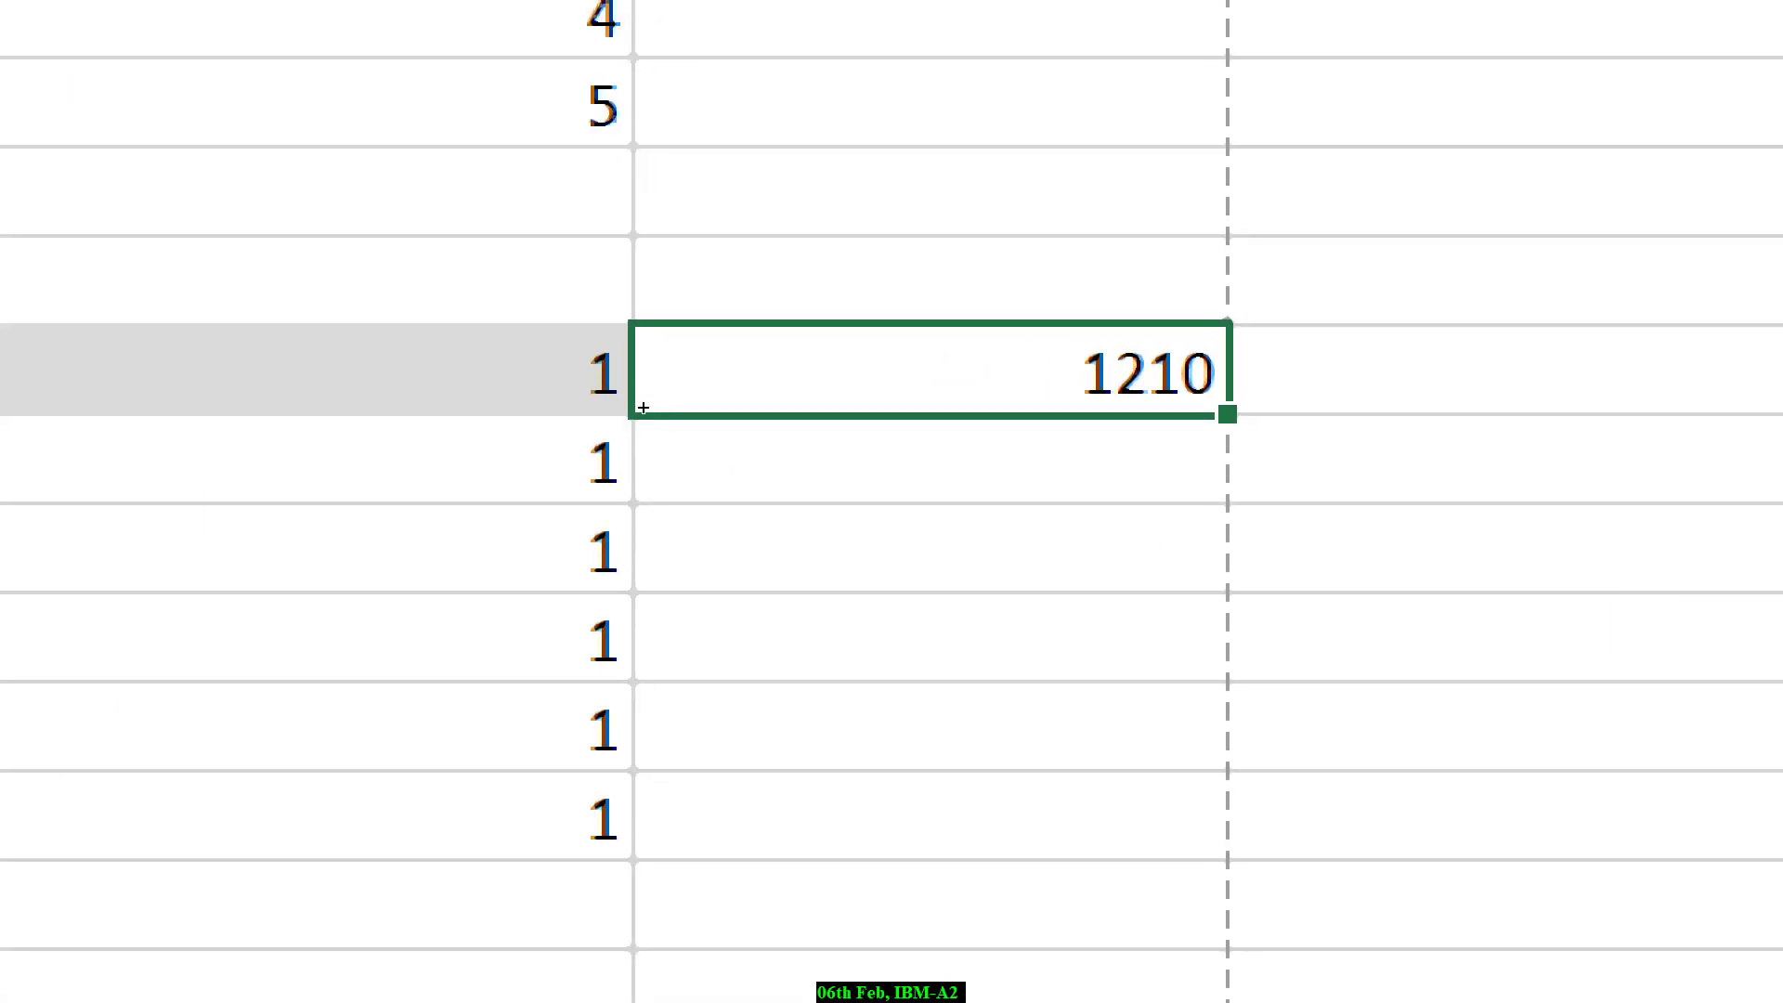
pyautogui.doubleClick(1227, 414)
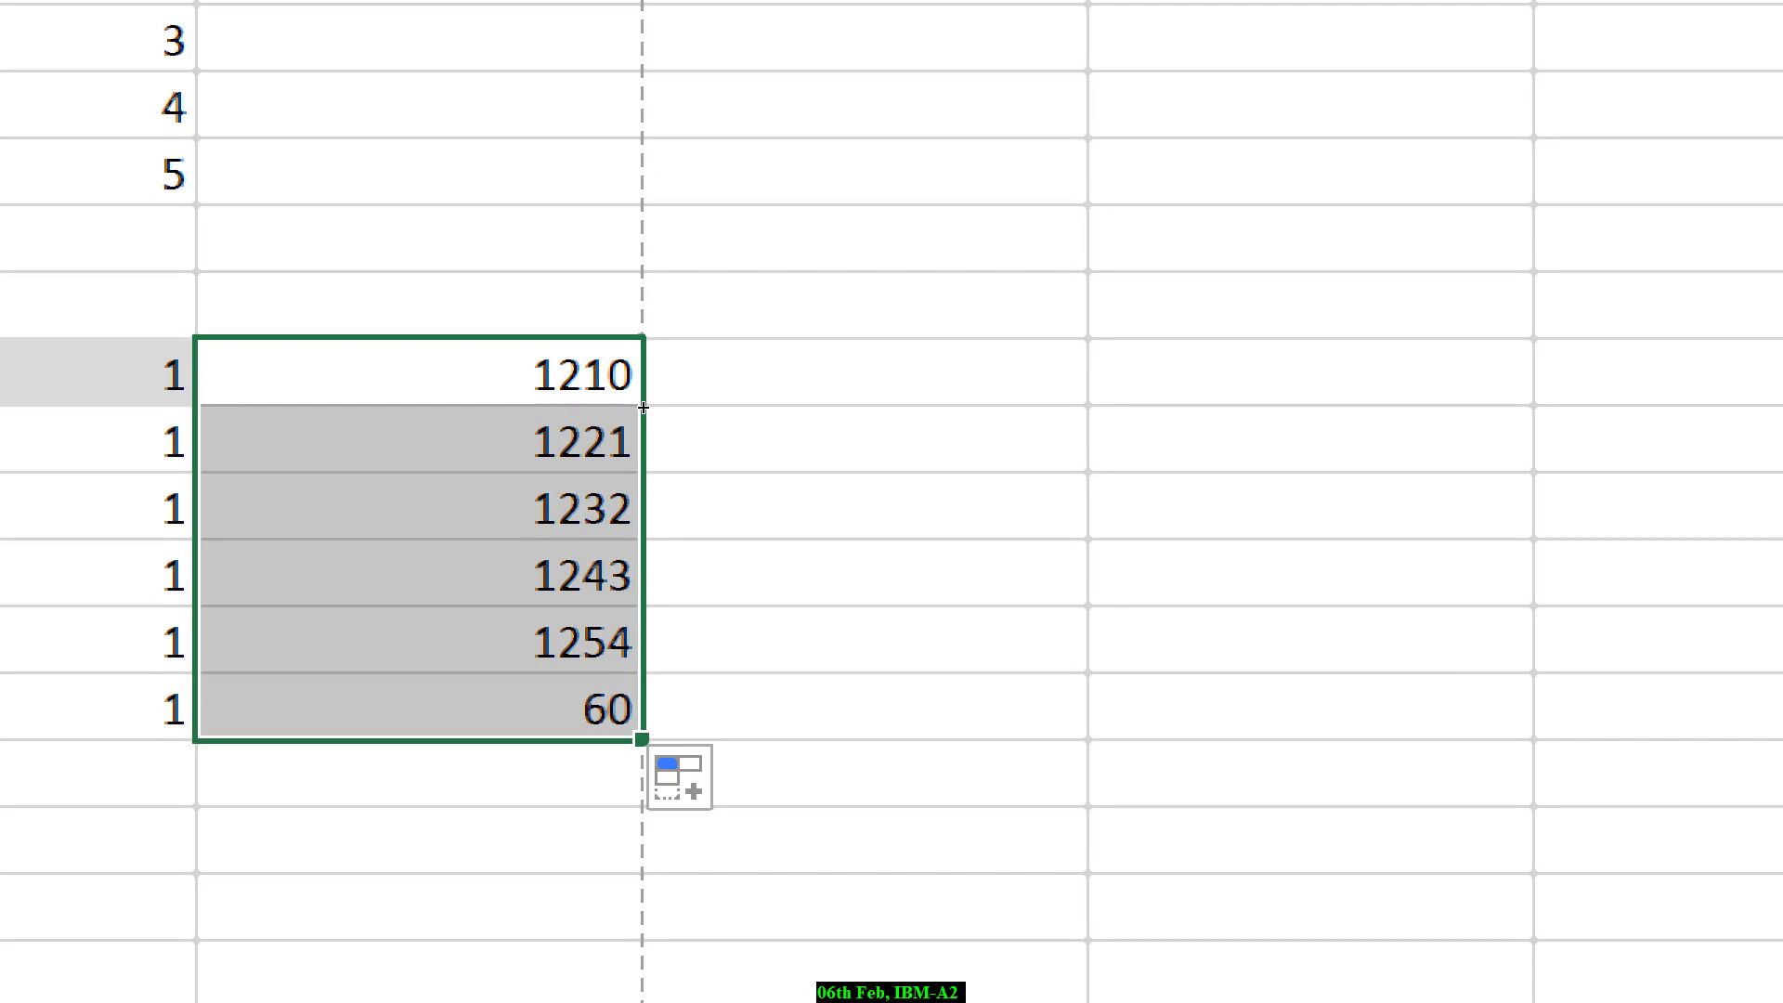
pyautogui.hotkey('ctrl', '`')
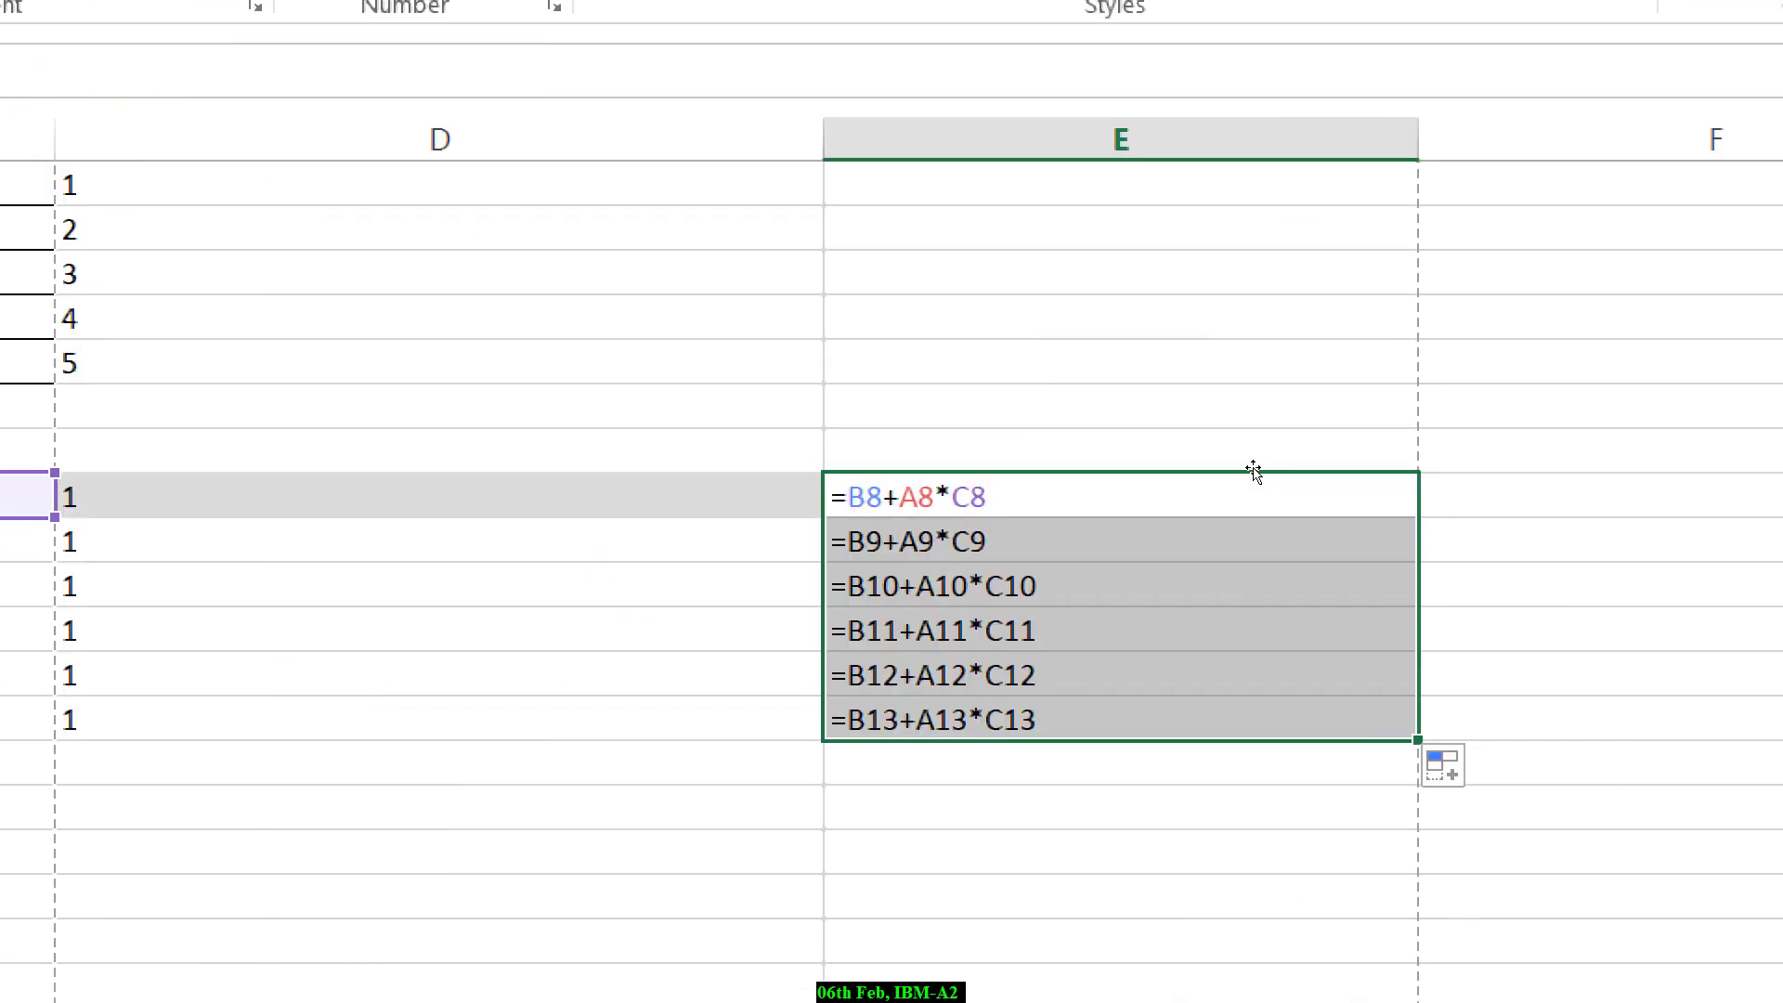
# Check the copied formulas down column E, then toggle Ctrl+` so E8:E13 show 1210 to 60.
pyautogui.press('Down')
pyautogui.press('Down')
pyautogui.press('Down')
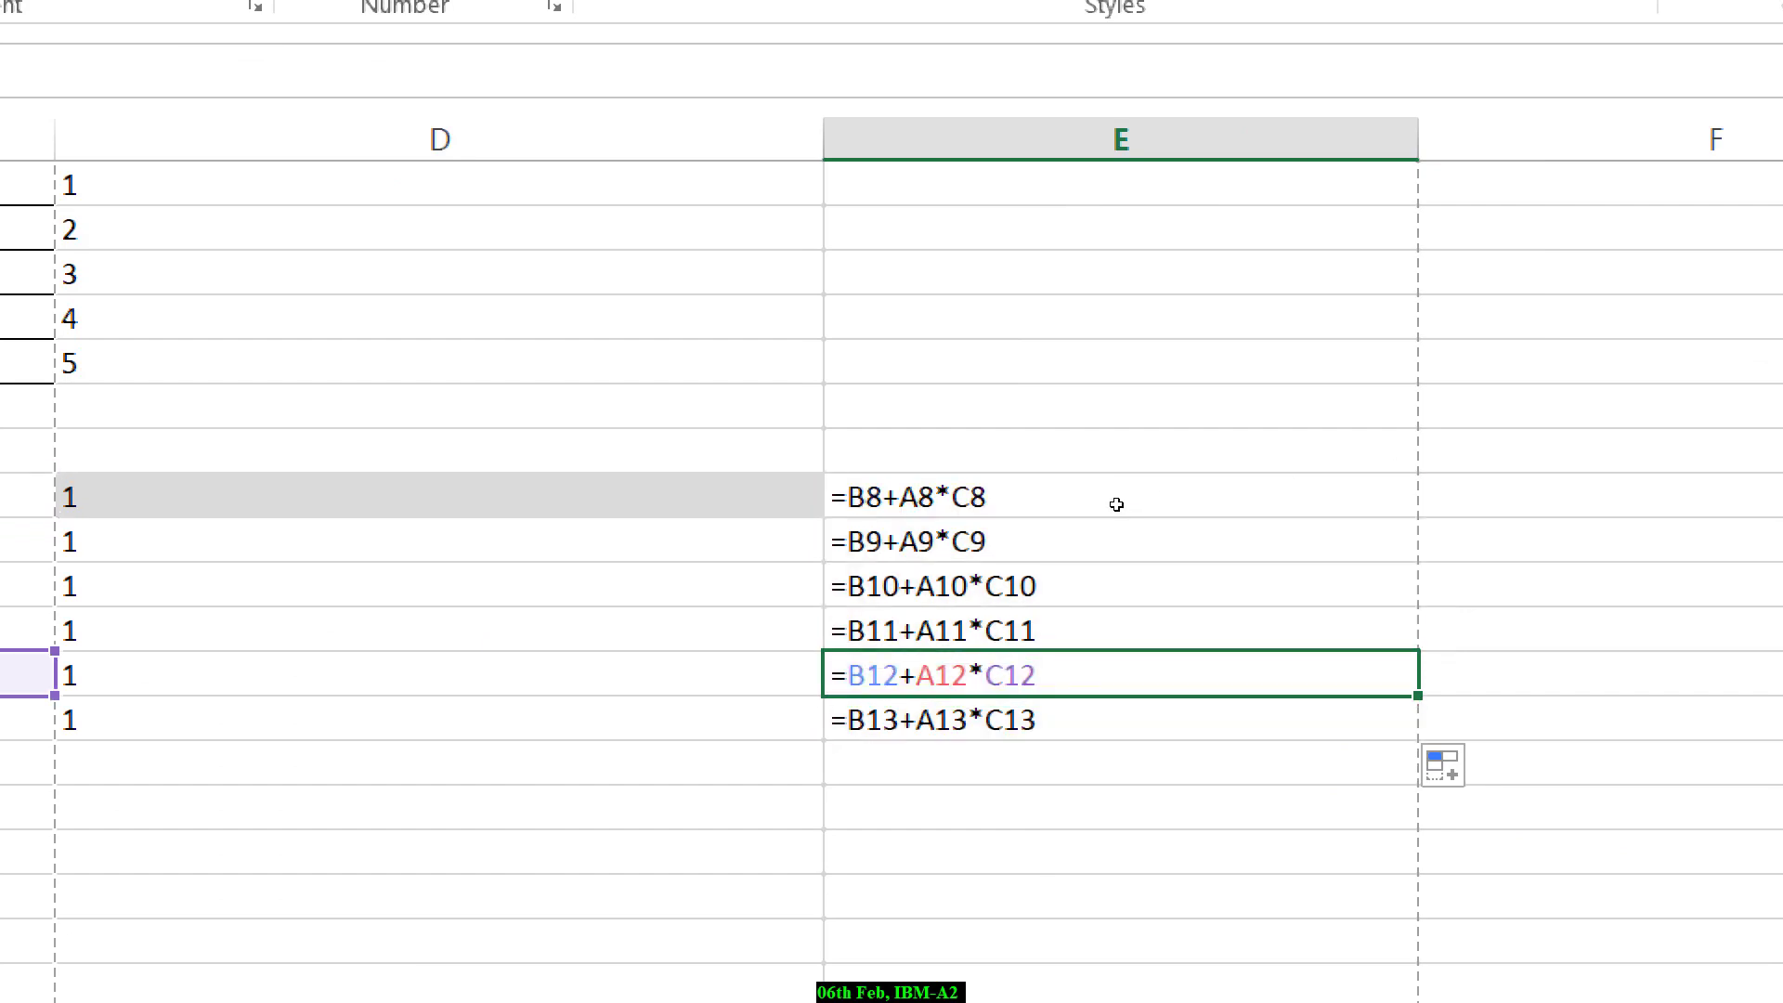
pyautogui.press('Down')
pyautogui.press('Up')
pyautogui.press('Up')
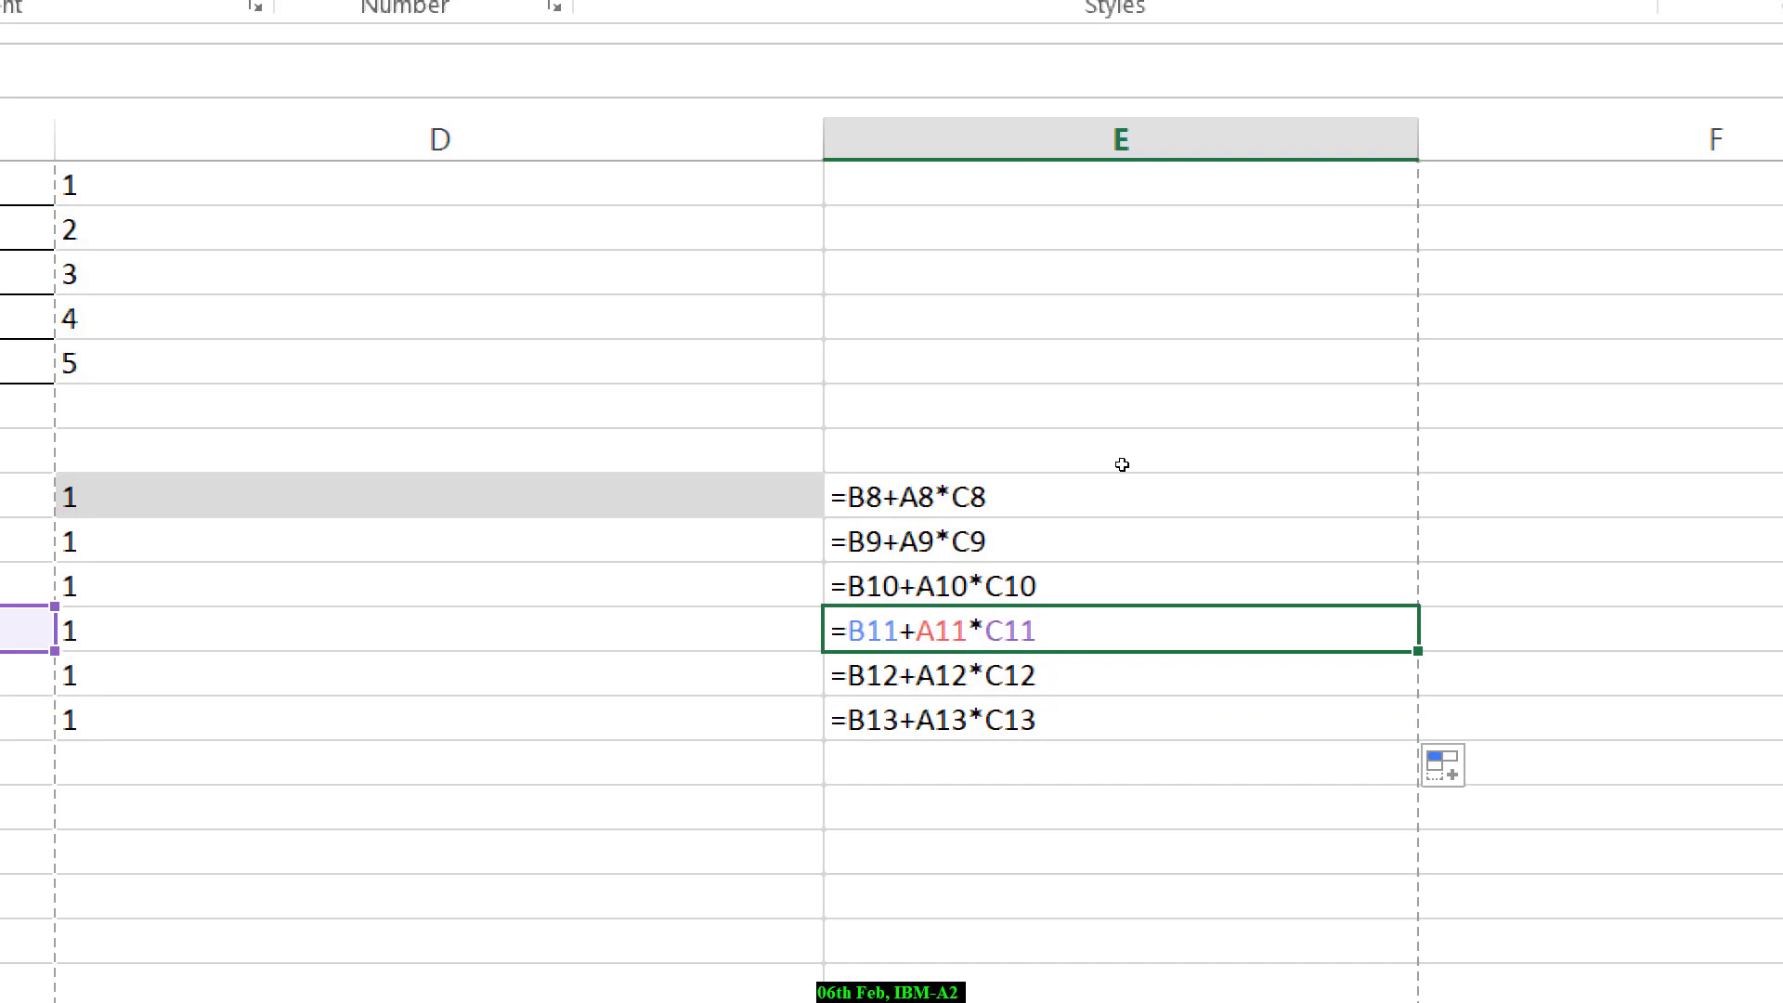
pyautogui.hotkey('ctrl', '`')
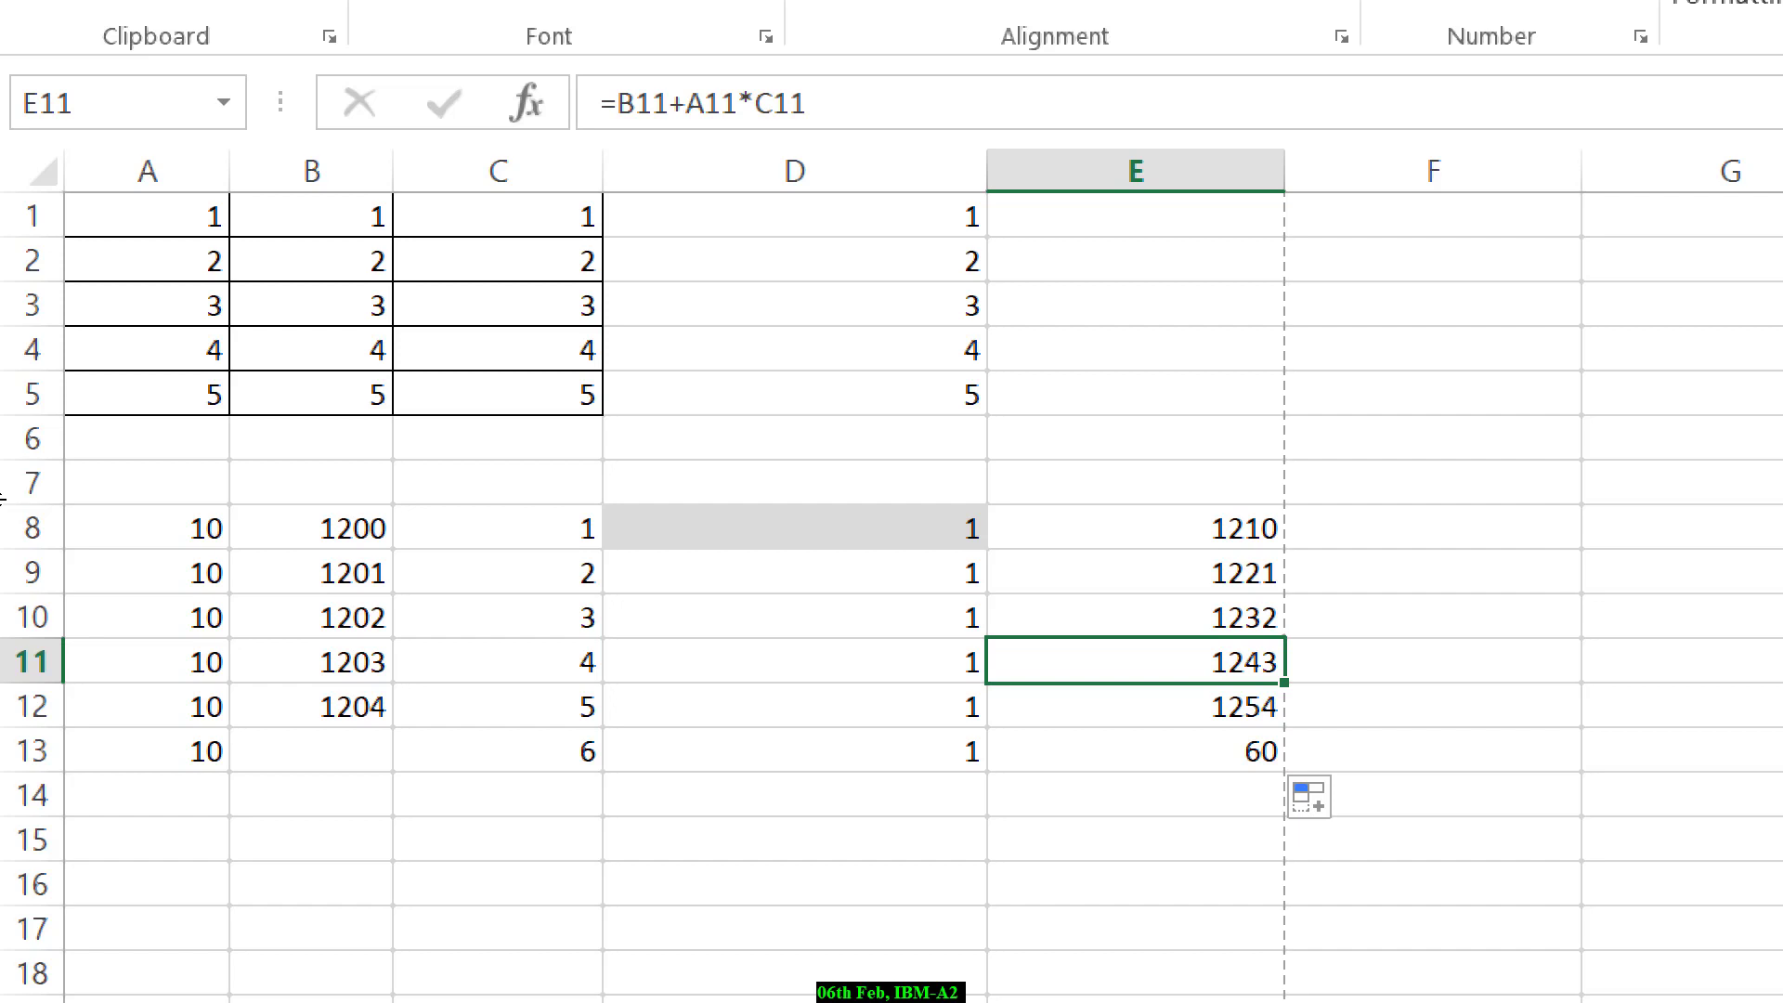
pyautogui.hotkey('ctrl', '`')
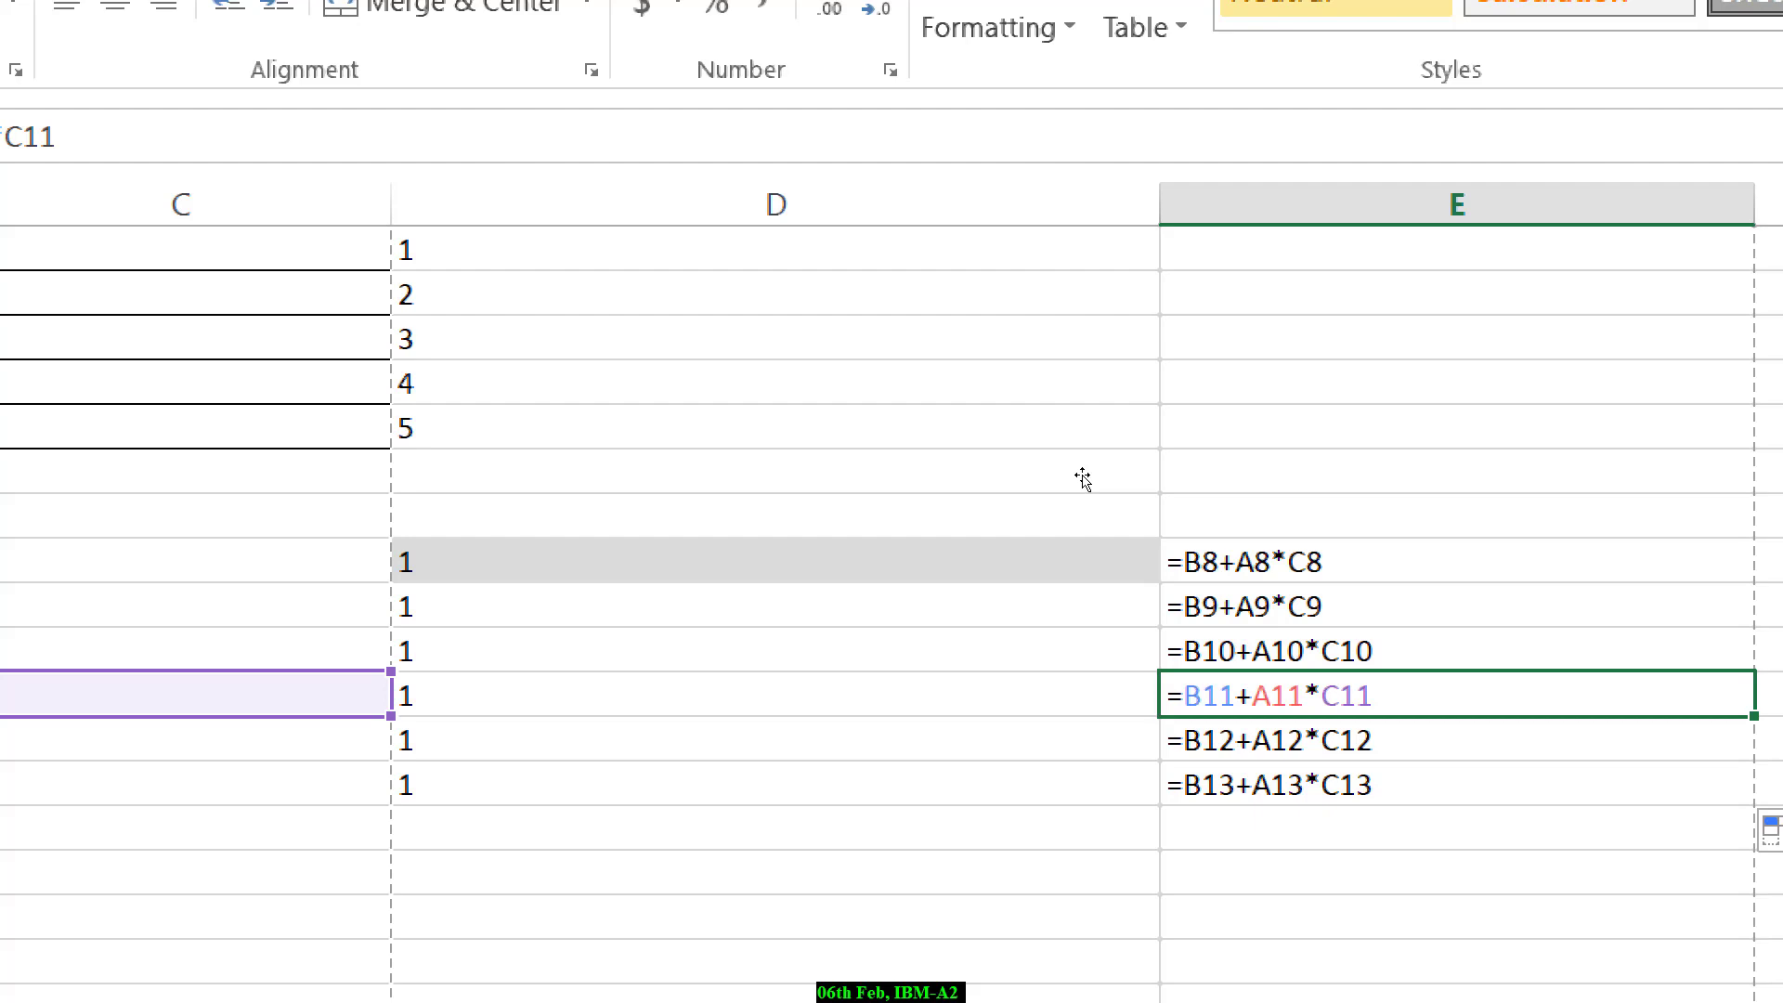
pyautogui.hotkey('ctrl', '`')
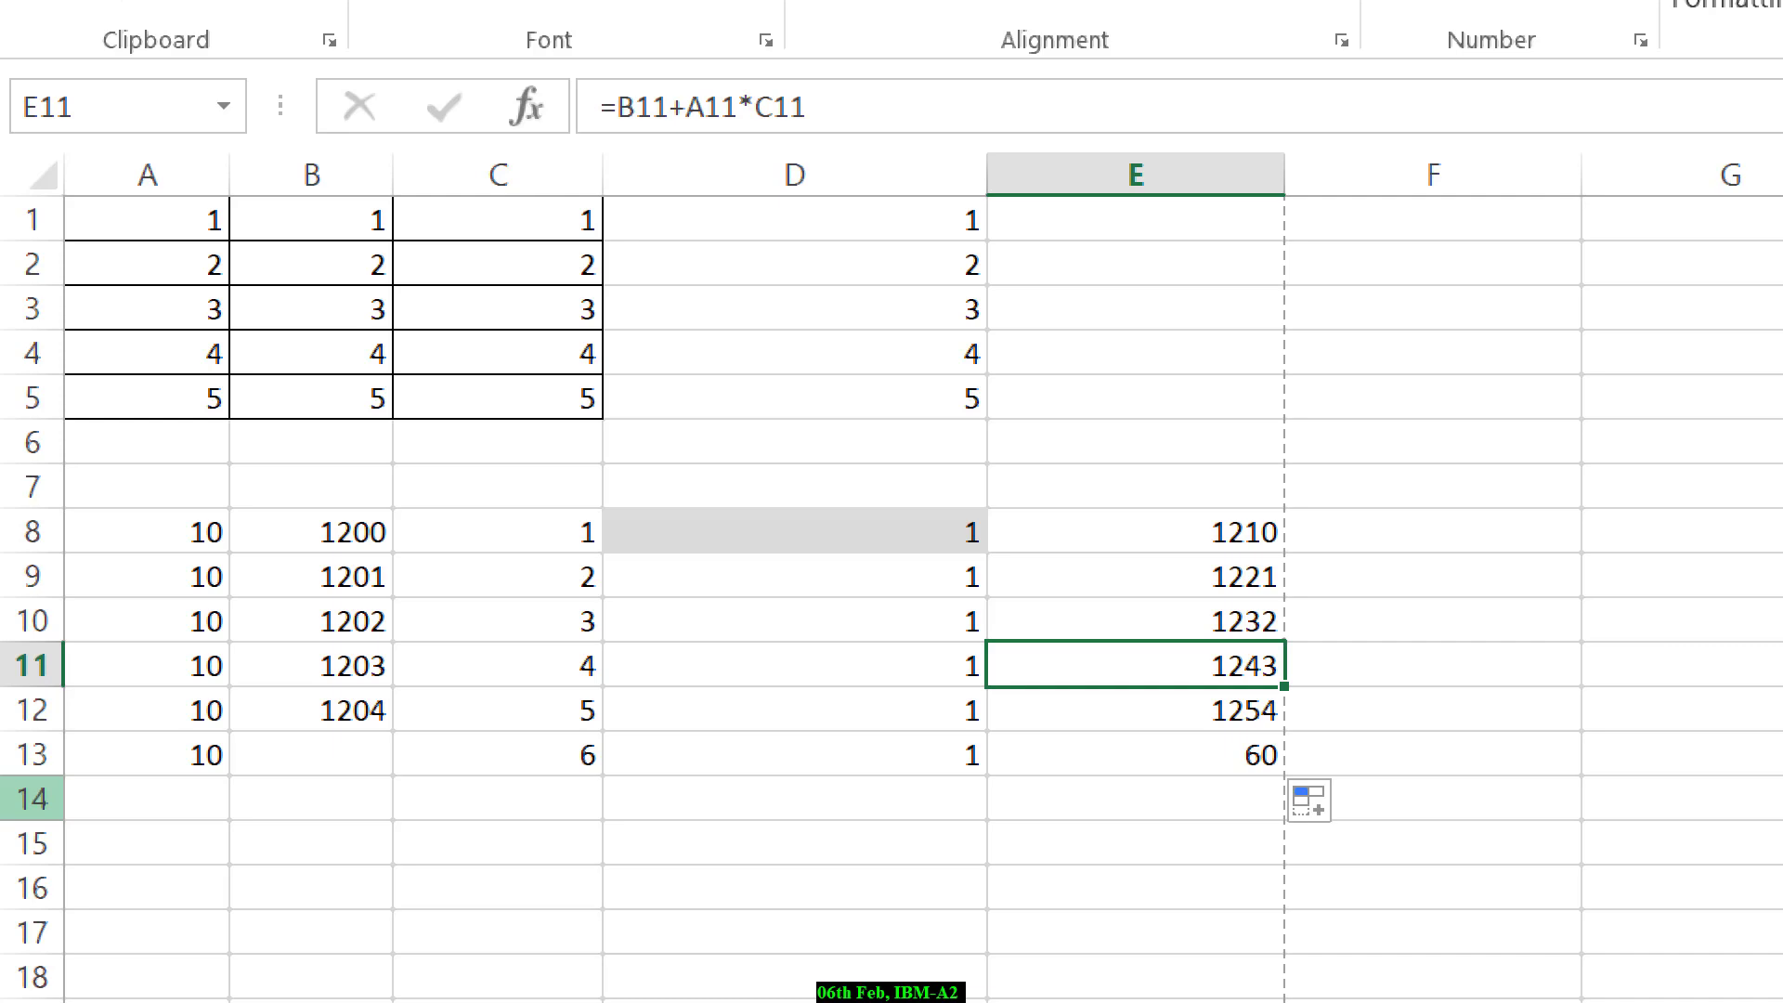
# Clear the contents of A1:E13 using Clear Contents from the right-click menu.
pyautogui.press('super')
pyautogui.press('super')
pyautogui.press('super')
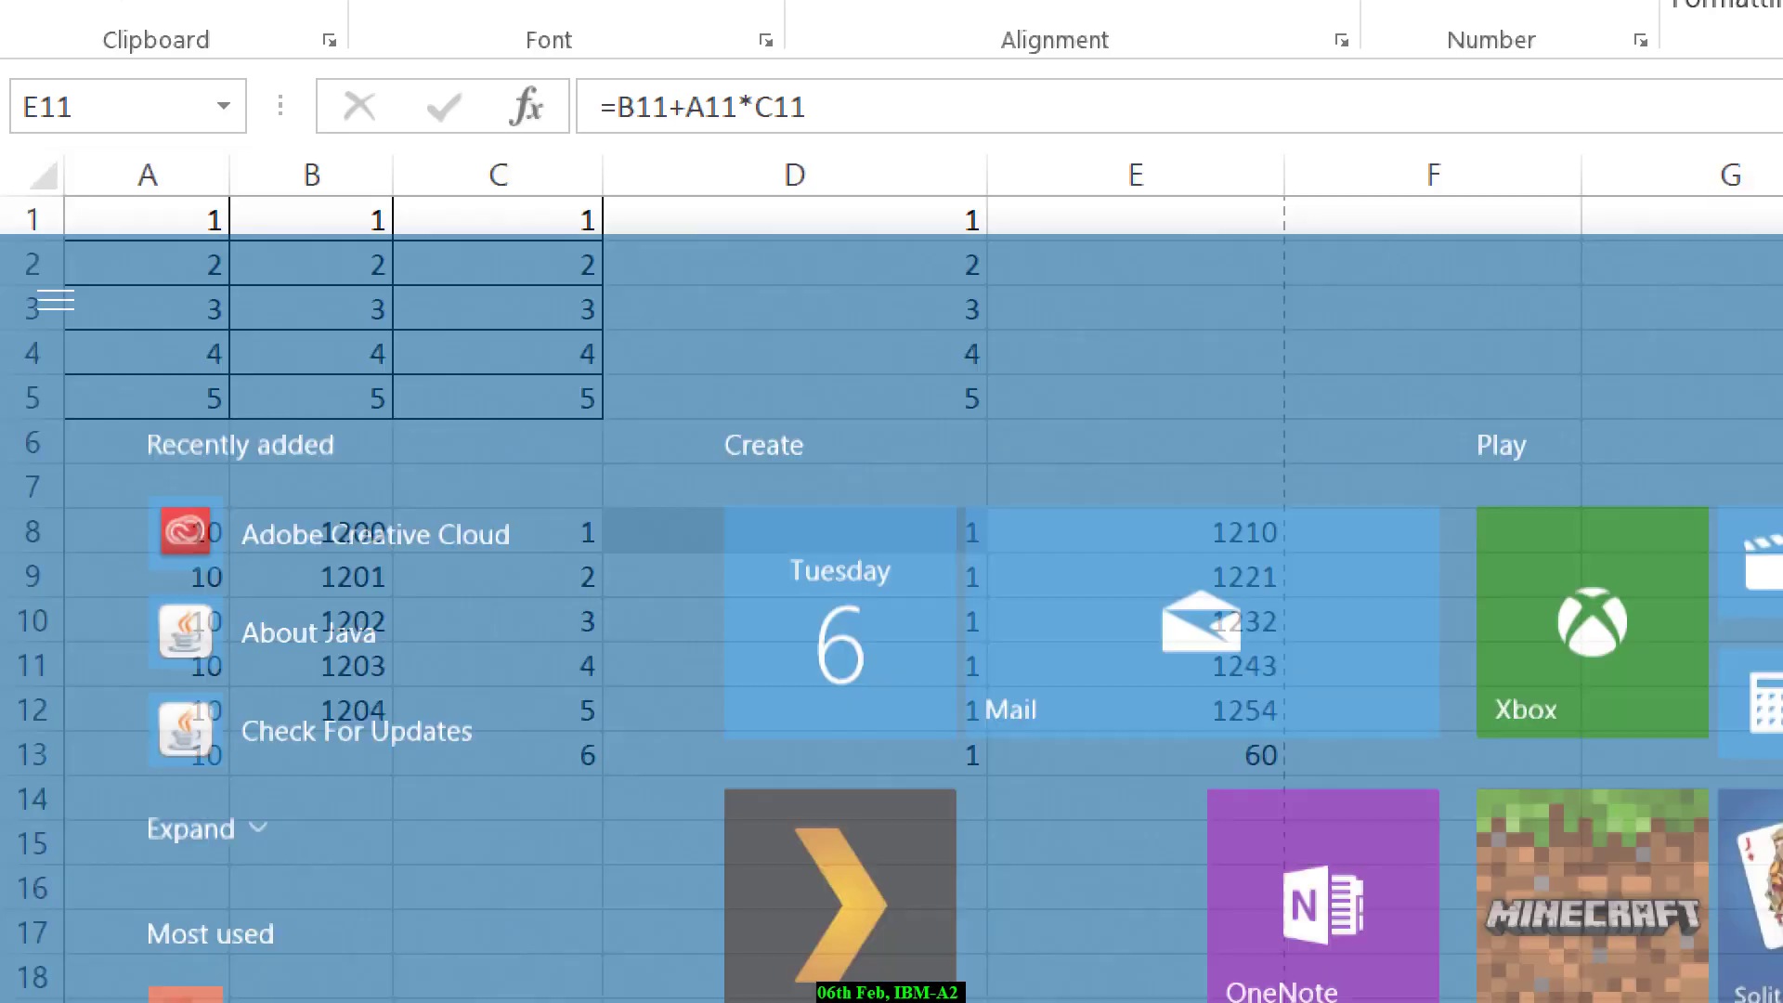
pyautogui.press('super')
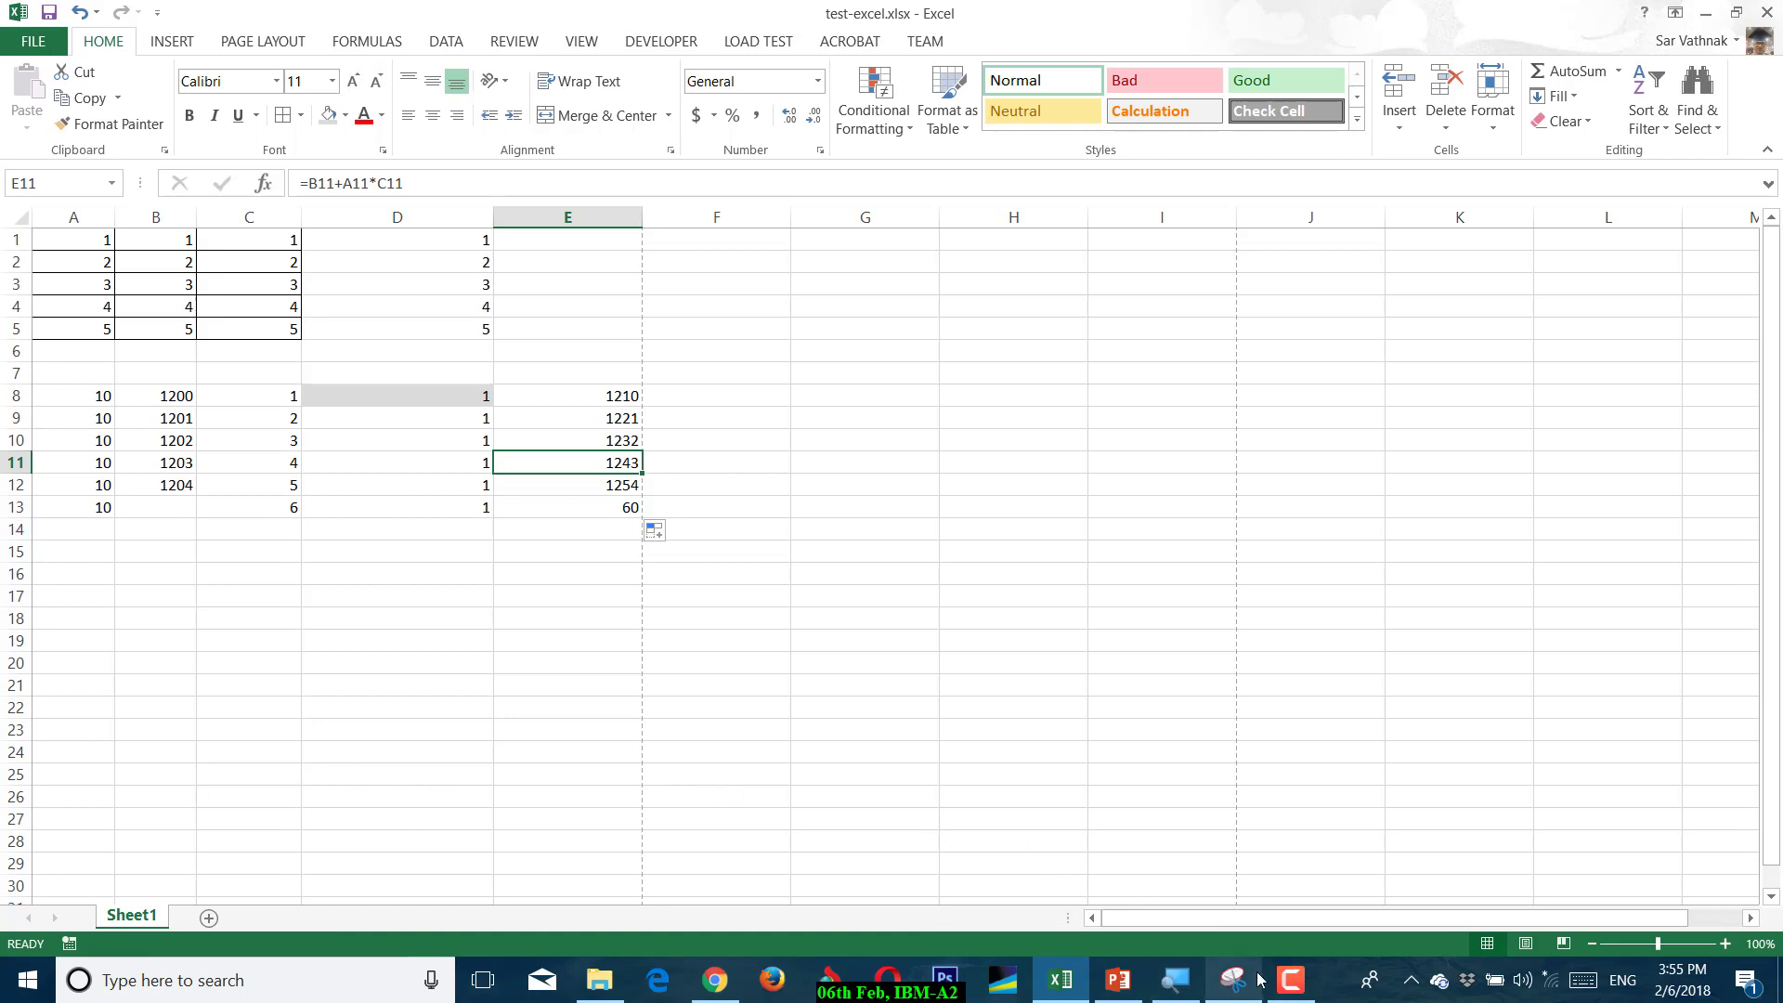
pyautogui.click(1291, 980)
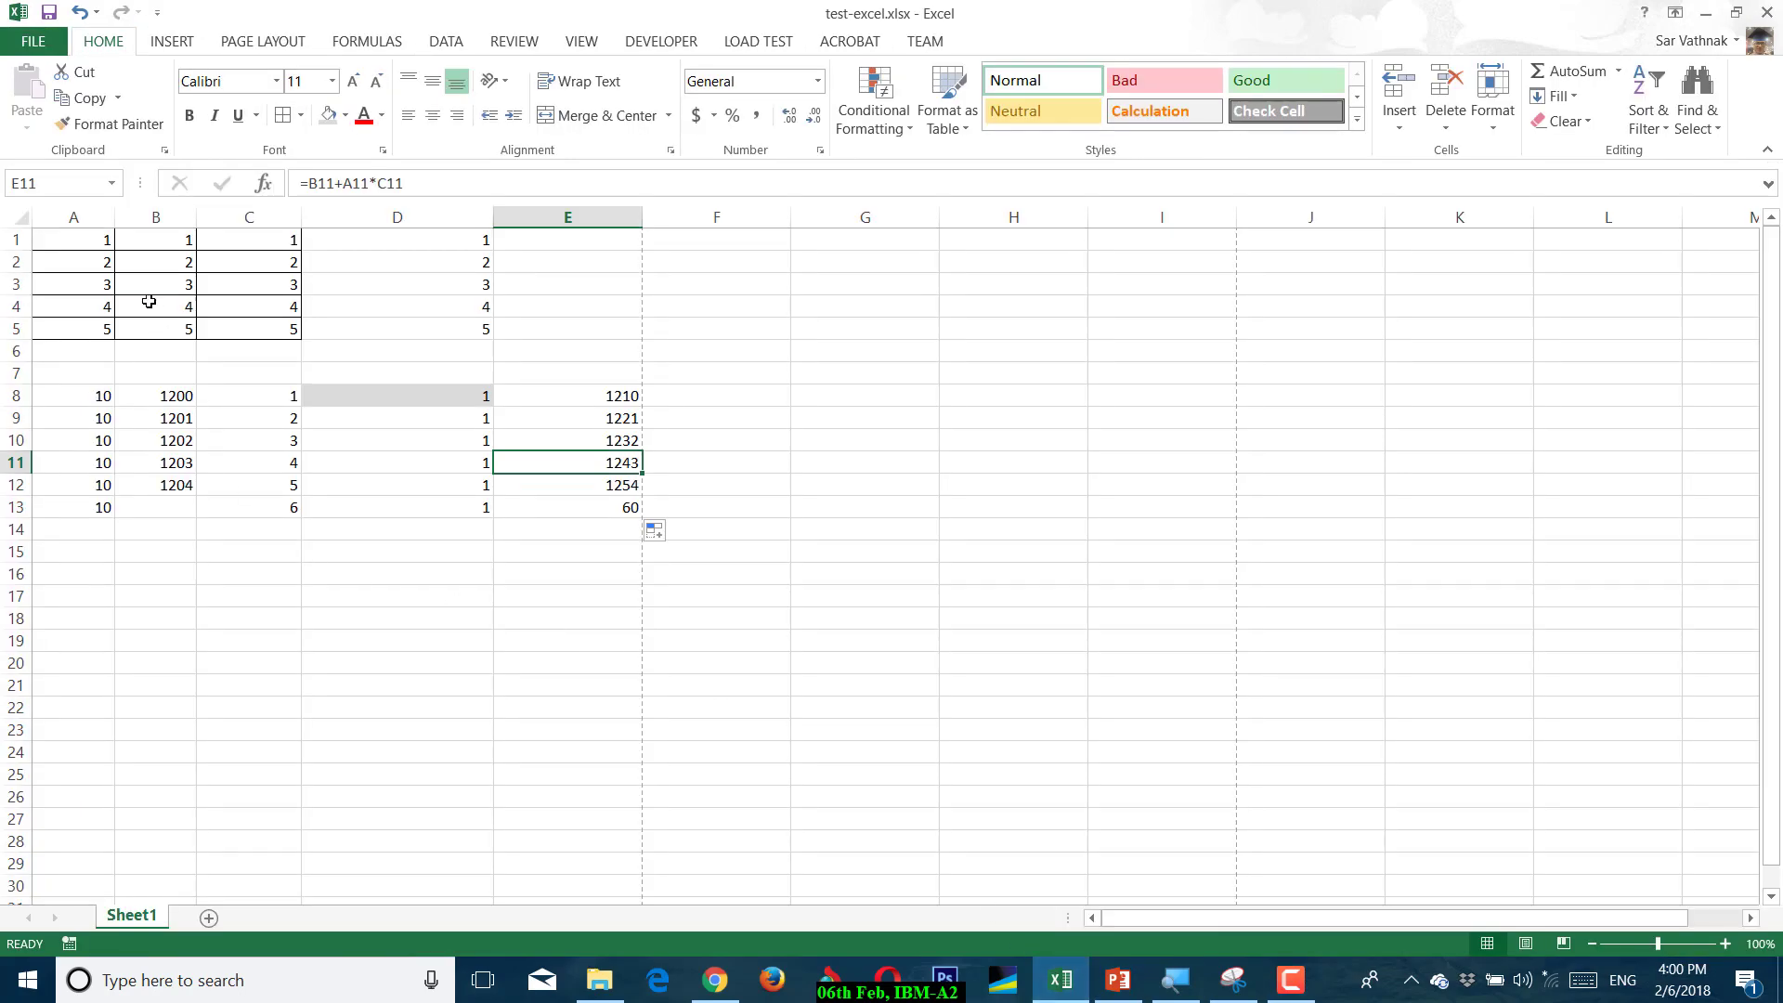
pyautogui.moveTo(75, 243); pyautogui.dragTo(572, 506)
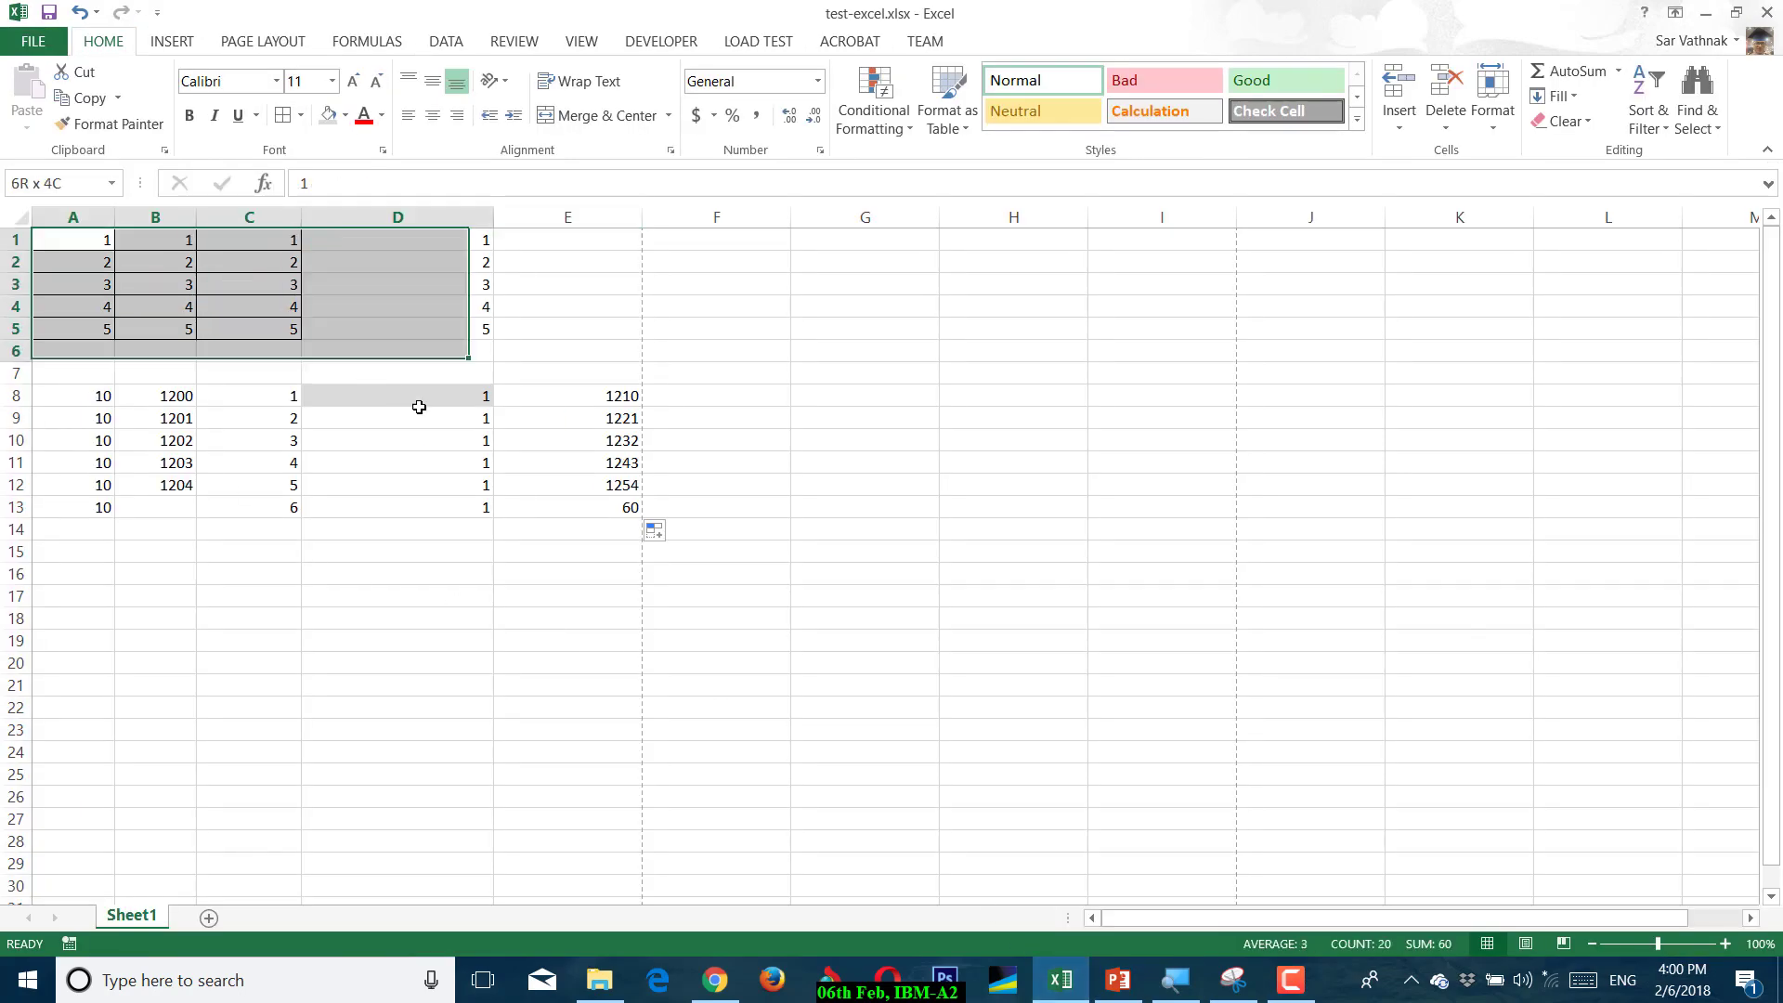
pyautogui.rightClick(572, 506)
pyautogui.click(687, 268)
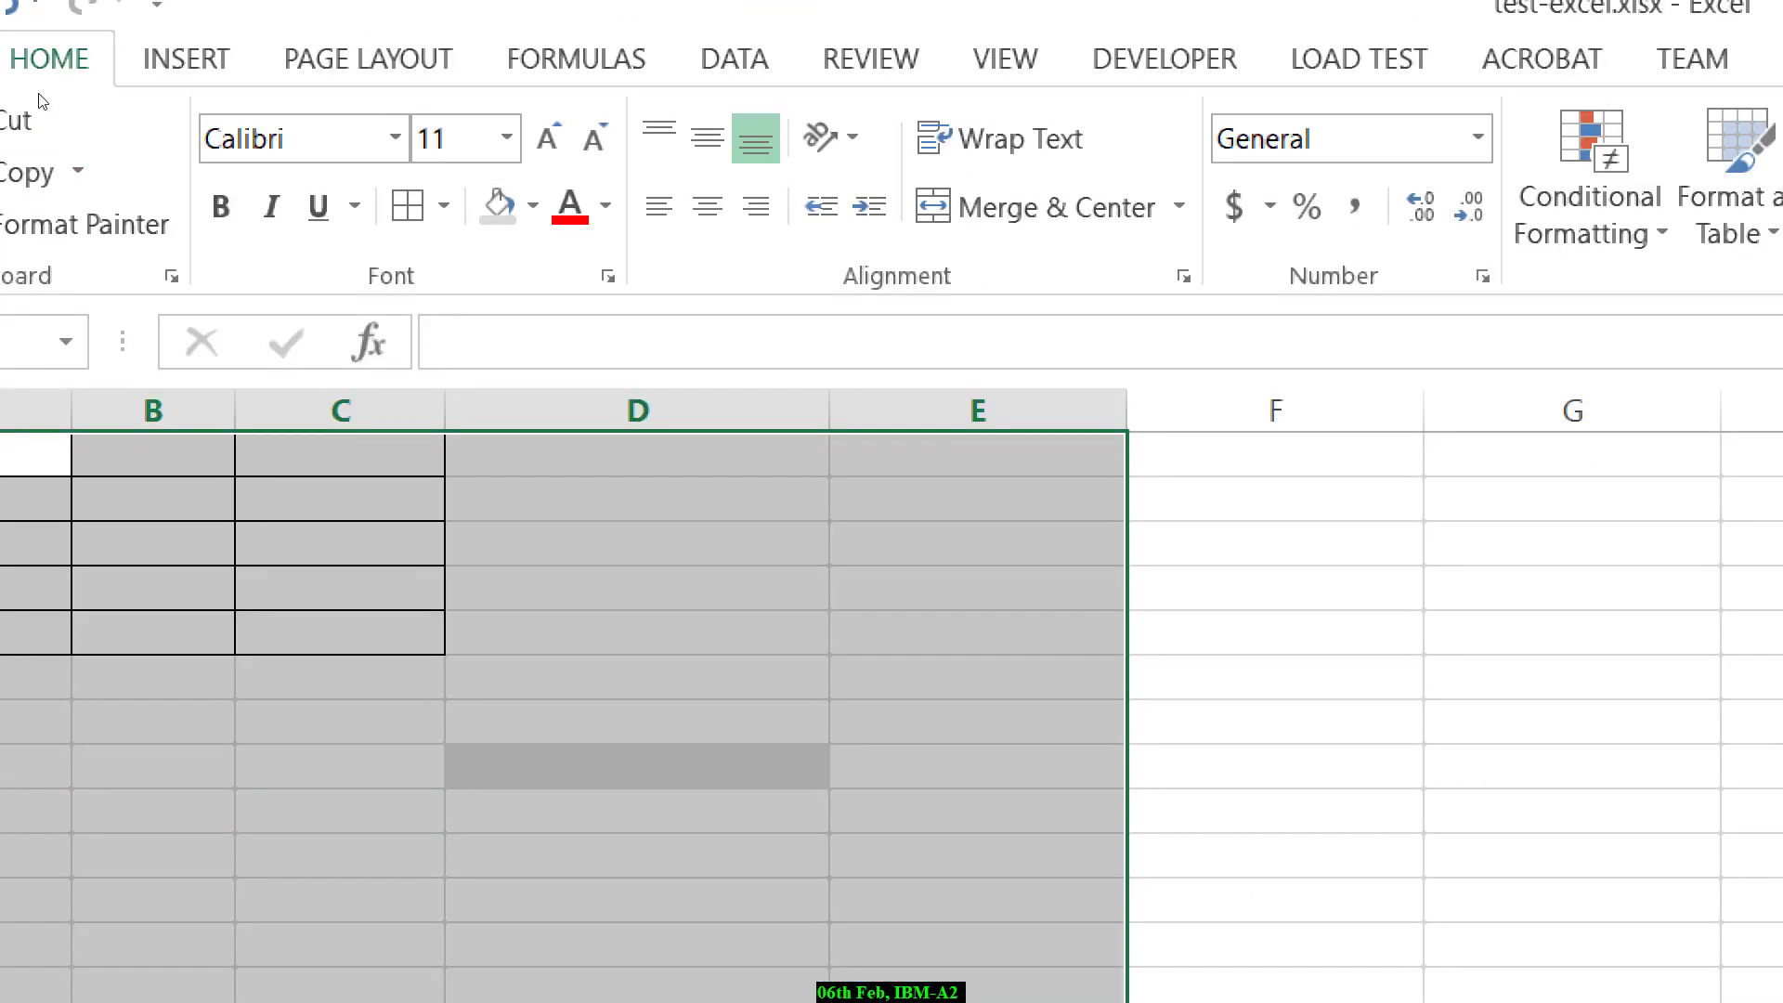
pyautogui.click(146, 590)
# Insert a fresh blank worksheet with Shift+F11.
pyautogui.scroll(-1, 37, 361)
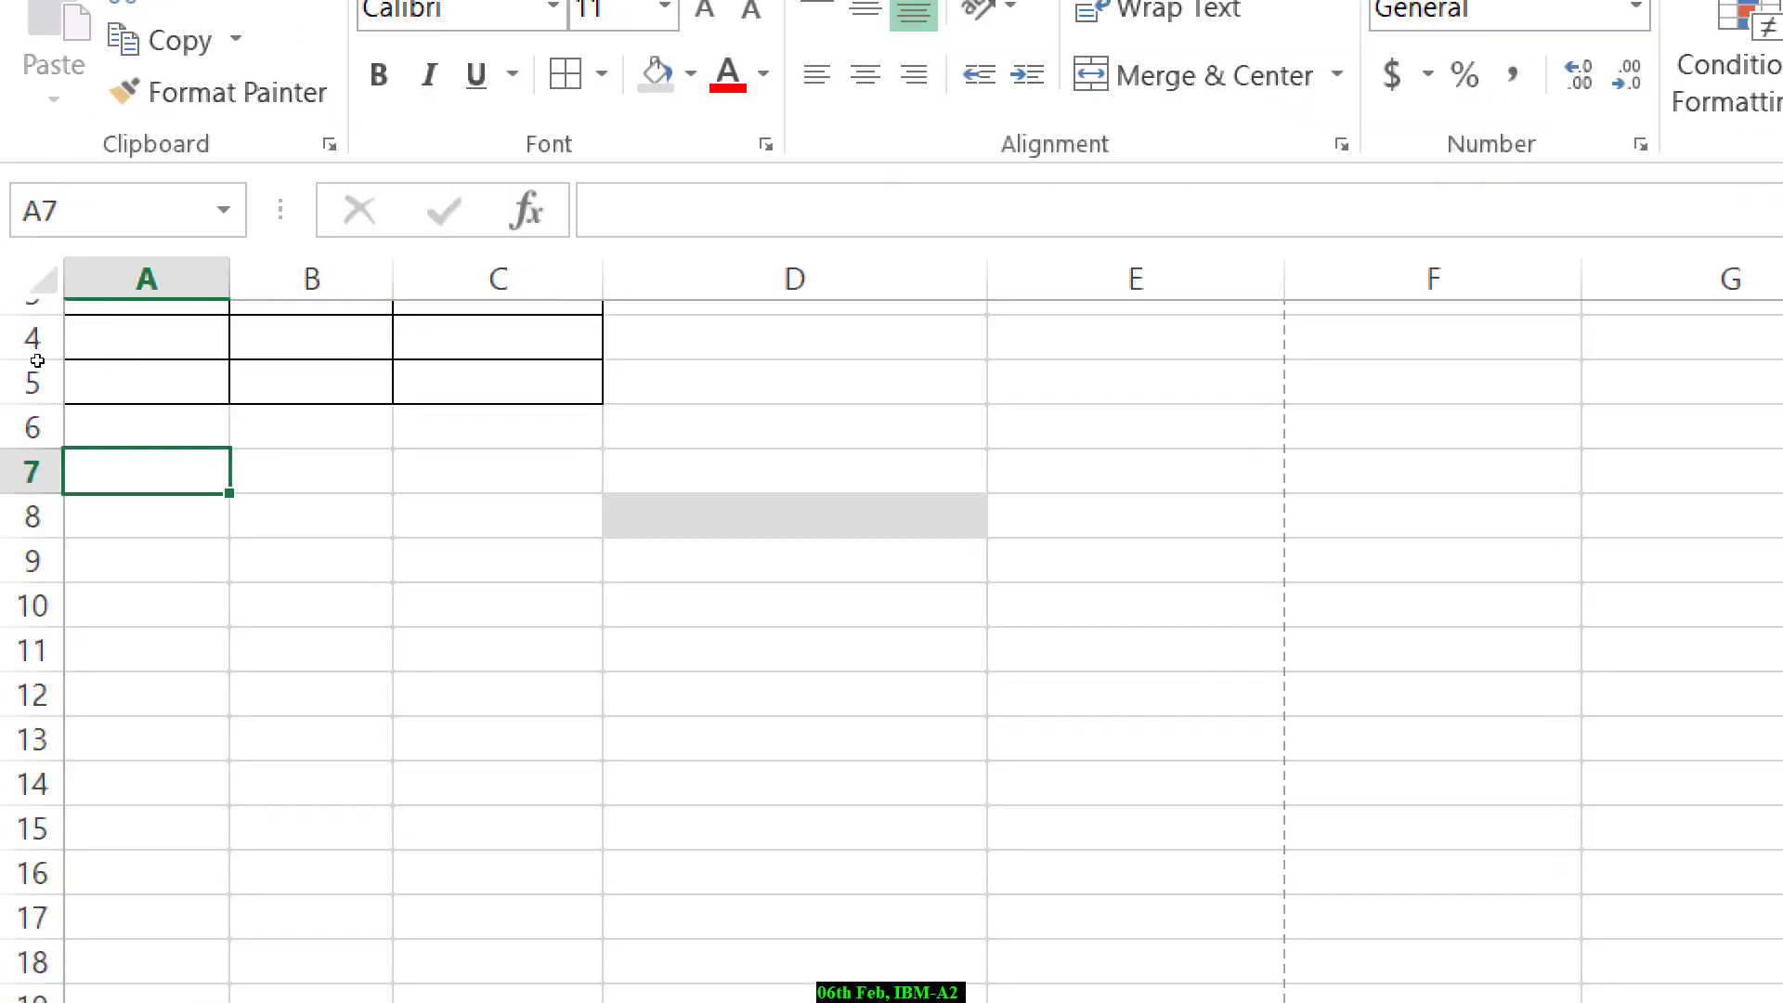
pyautogui.scroll(1, 136, 379)
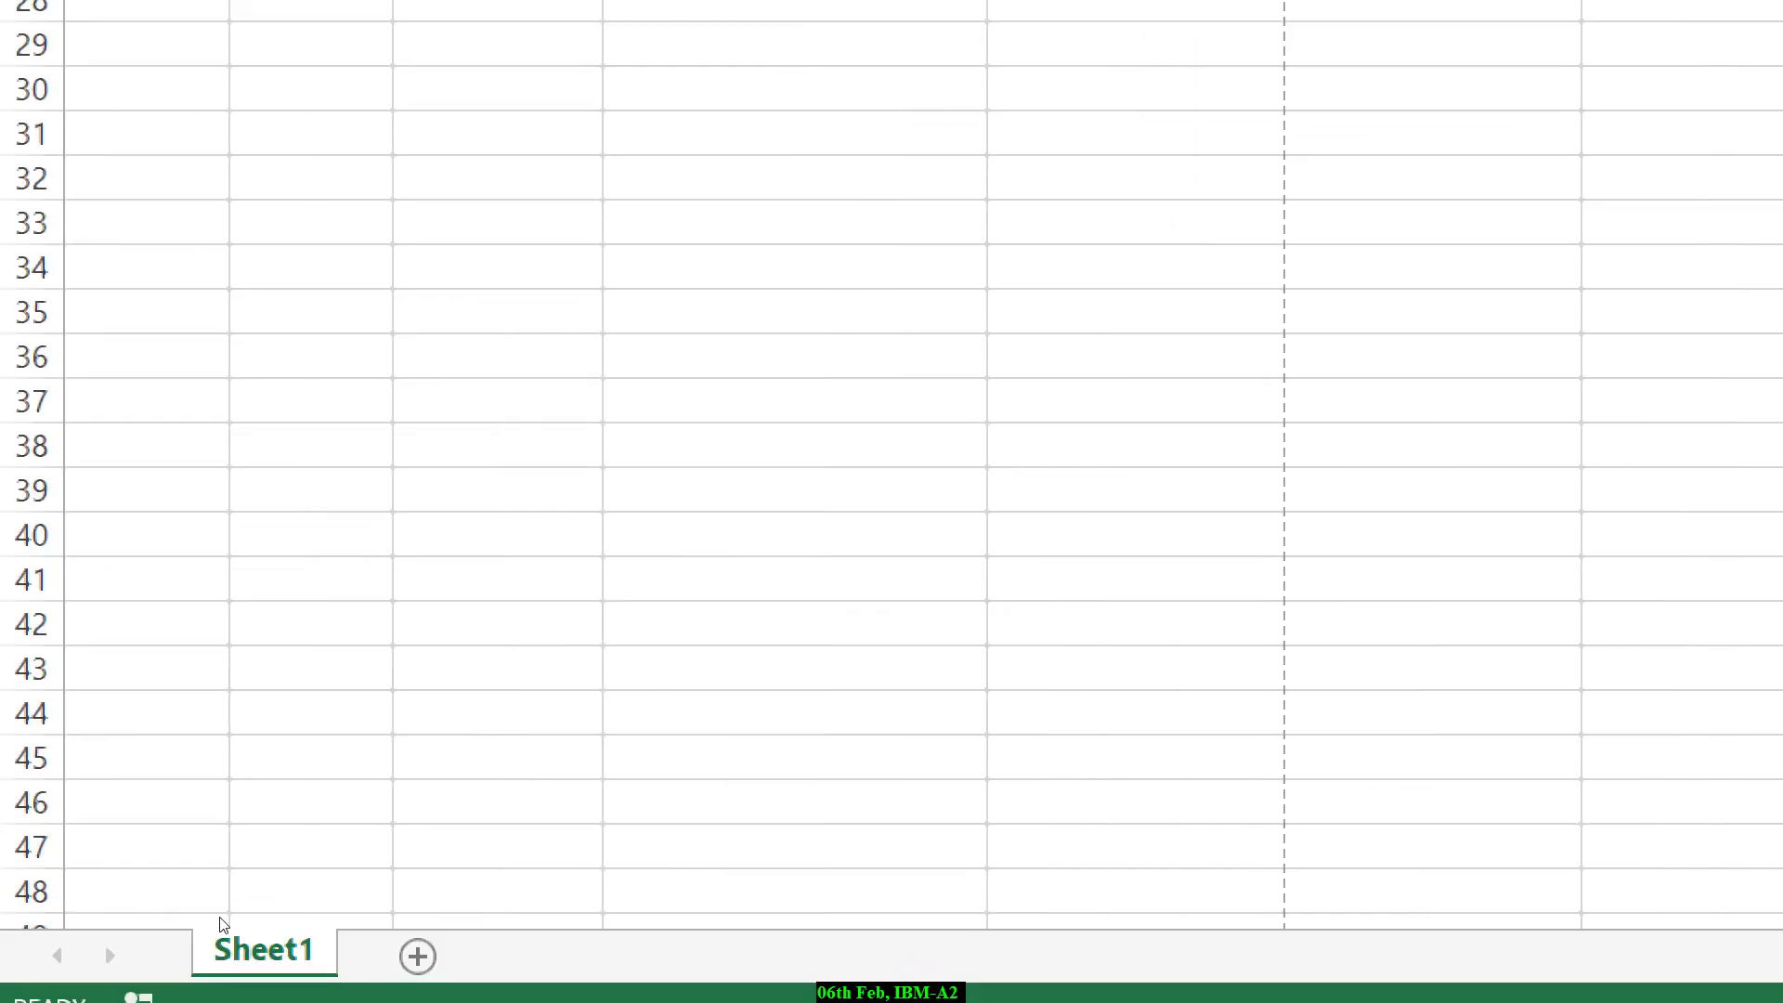
pyautogui.hotkey('shift', 'F11')
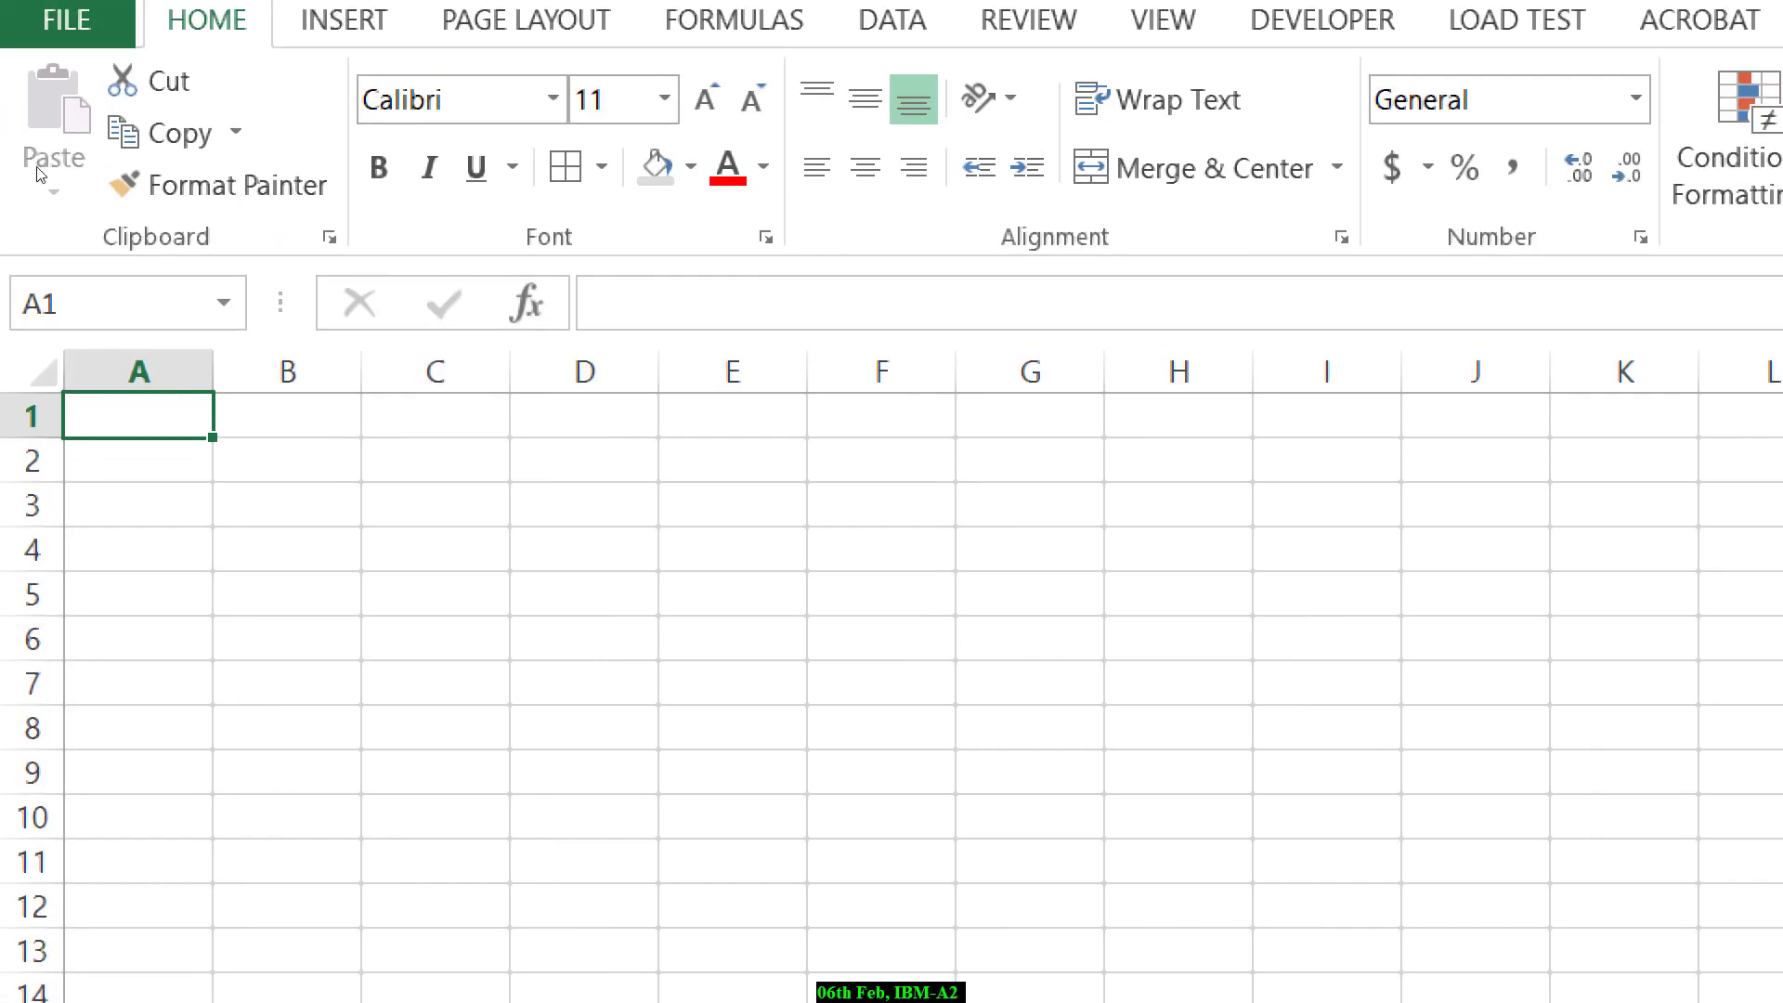
# Enter 'Name' in A1 and 'Email' in B1, then make both headers bold.
pyautogui.write('Fi')
pyautogui.press('BackSpace')
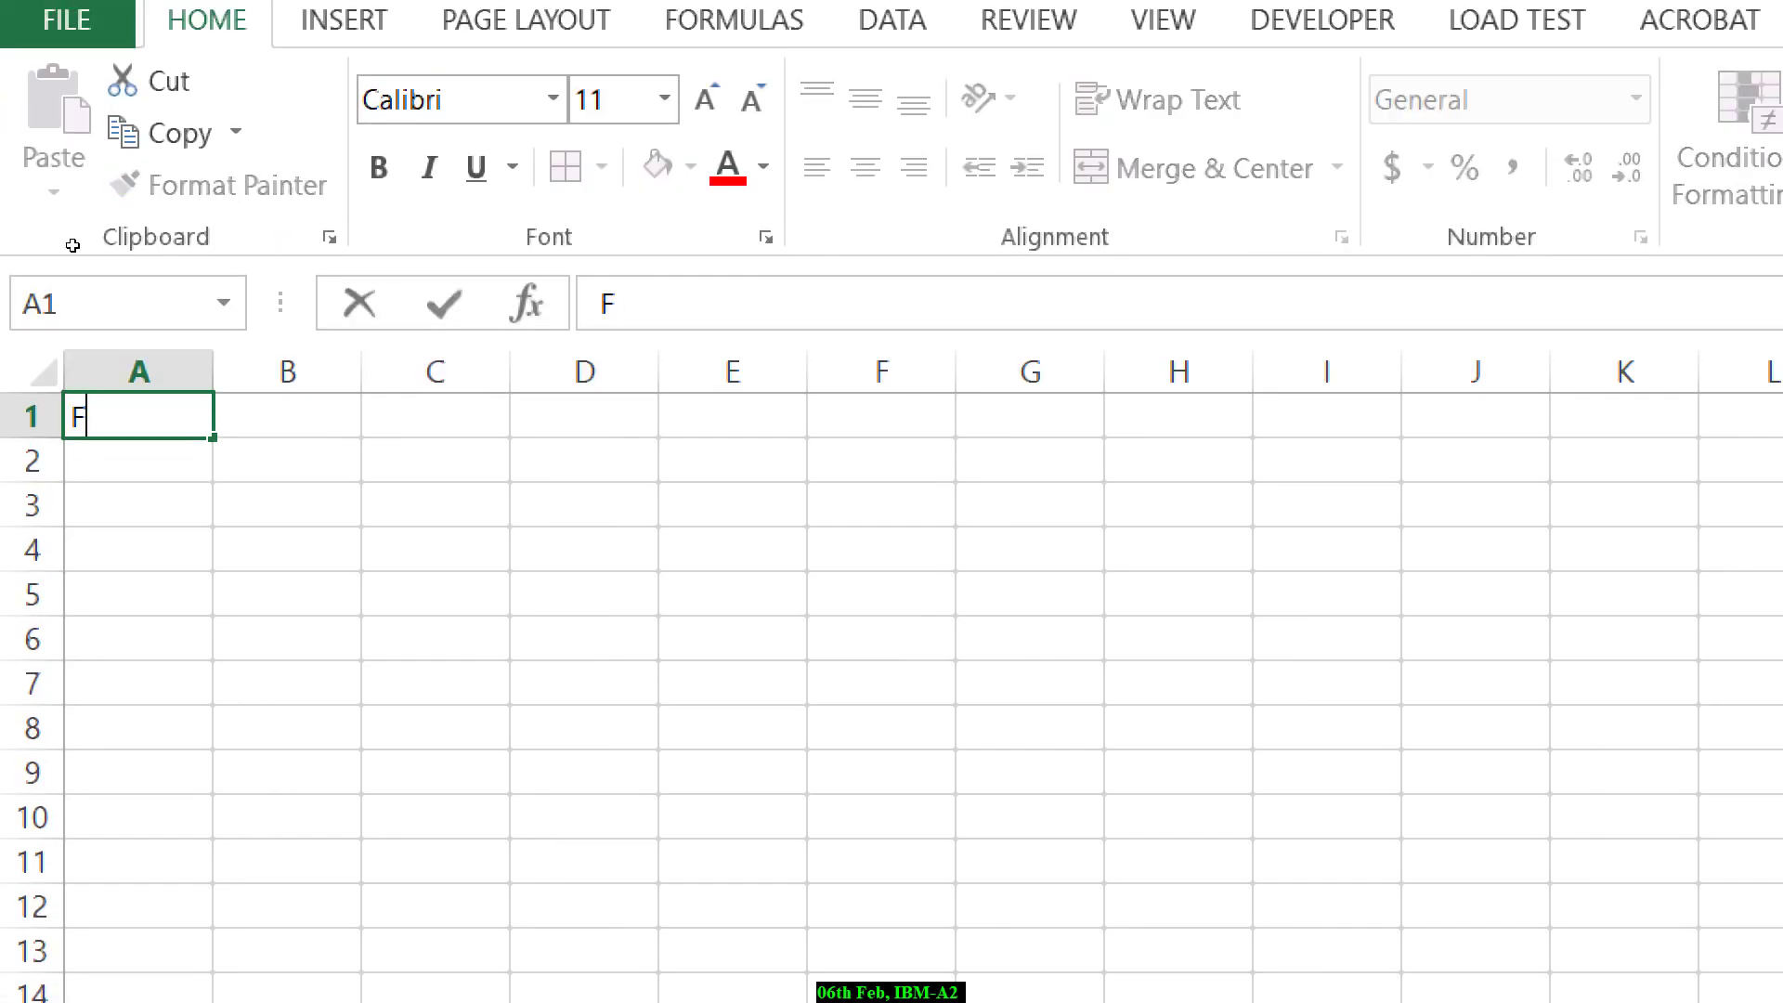
pyautogui.press('BackSpace')
pyautogui.write('Name')
pyautogui.press('Tab')
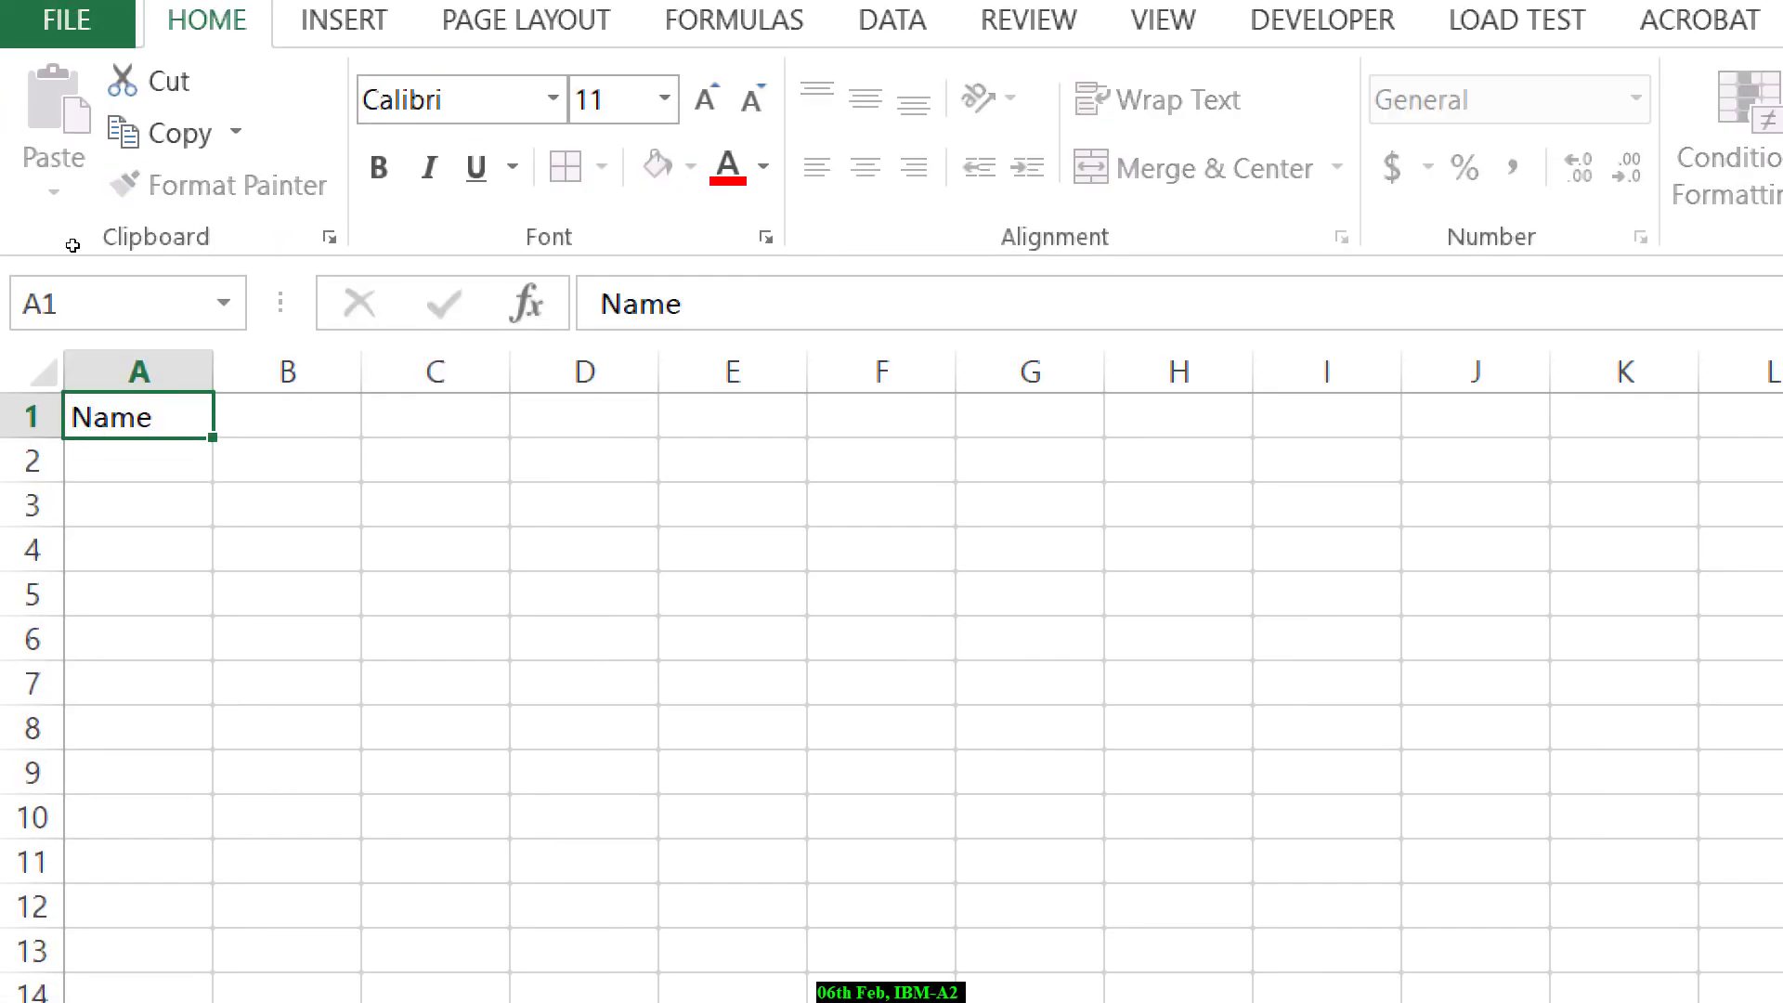
pyautogui.write('Email')
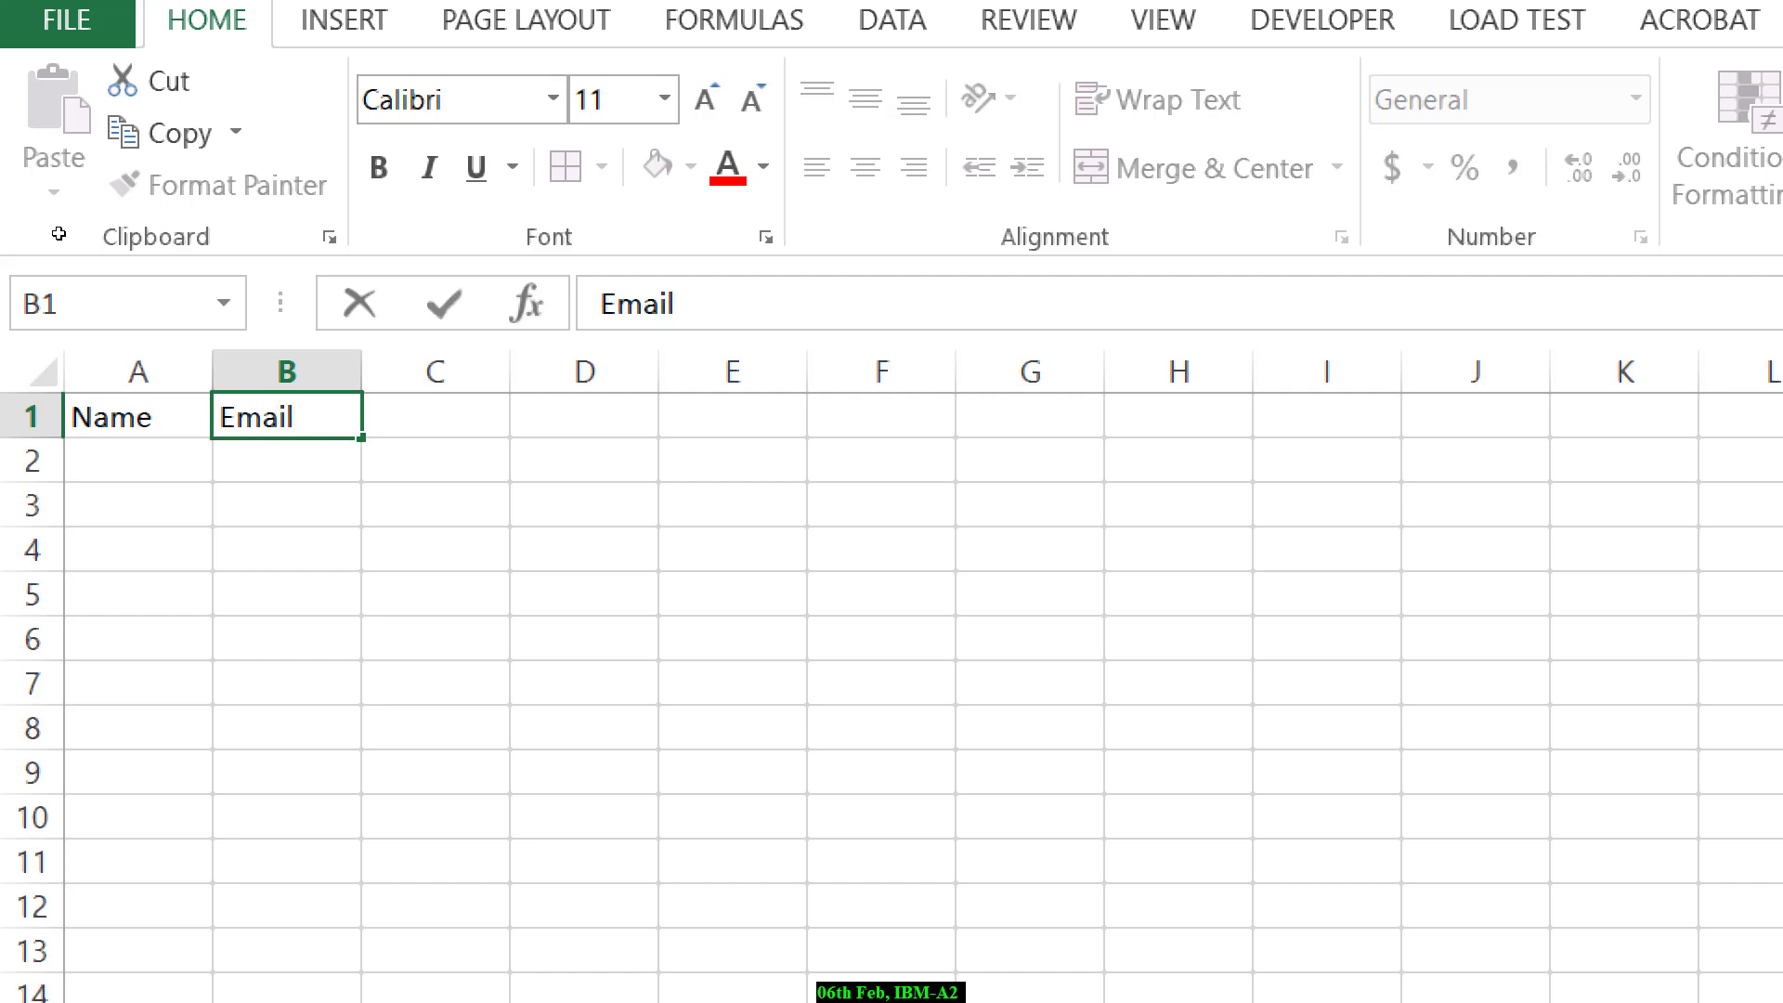
pyautogui.moveTo(102, 417); pyautogui.dragTo(297, 417)
pyautogui.hotkey('ctrl', 'b')
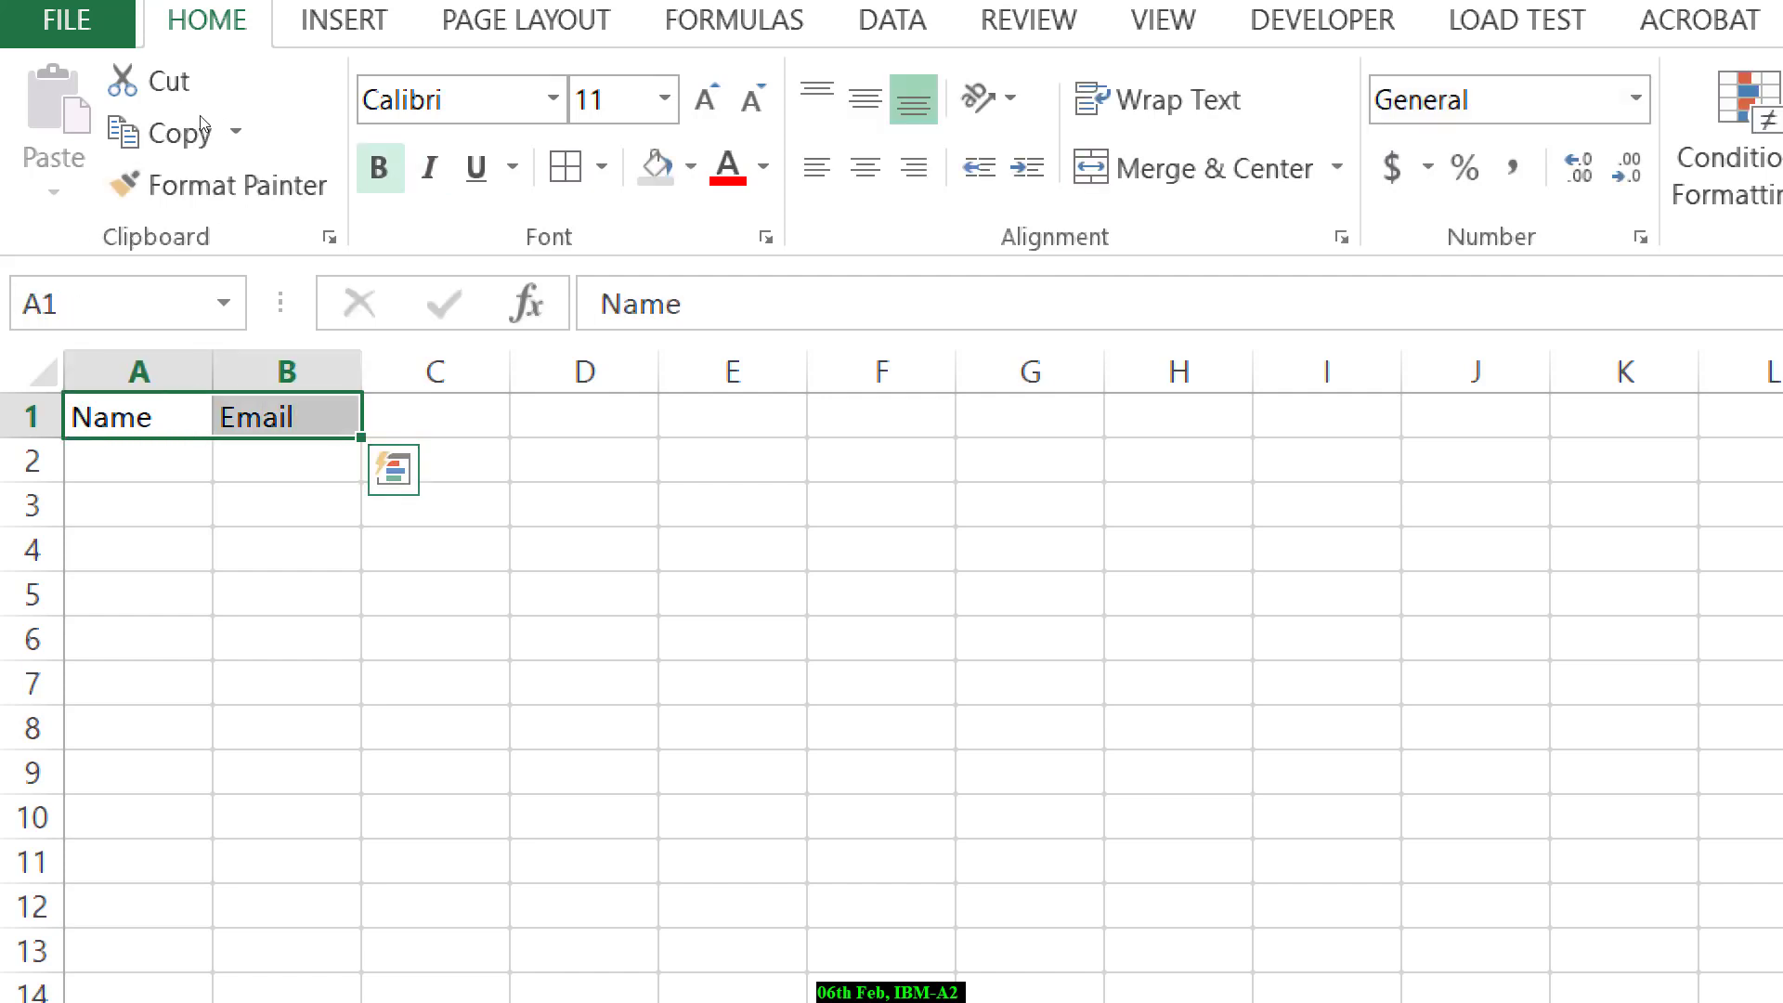
# Enter the first person's full name in A2.
pyautogui.press('Tab')
pyautogui.press('Down')
pyautogui.press('Left')
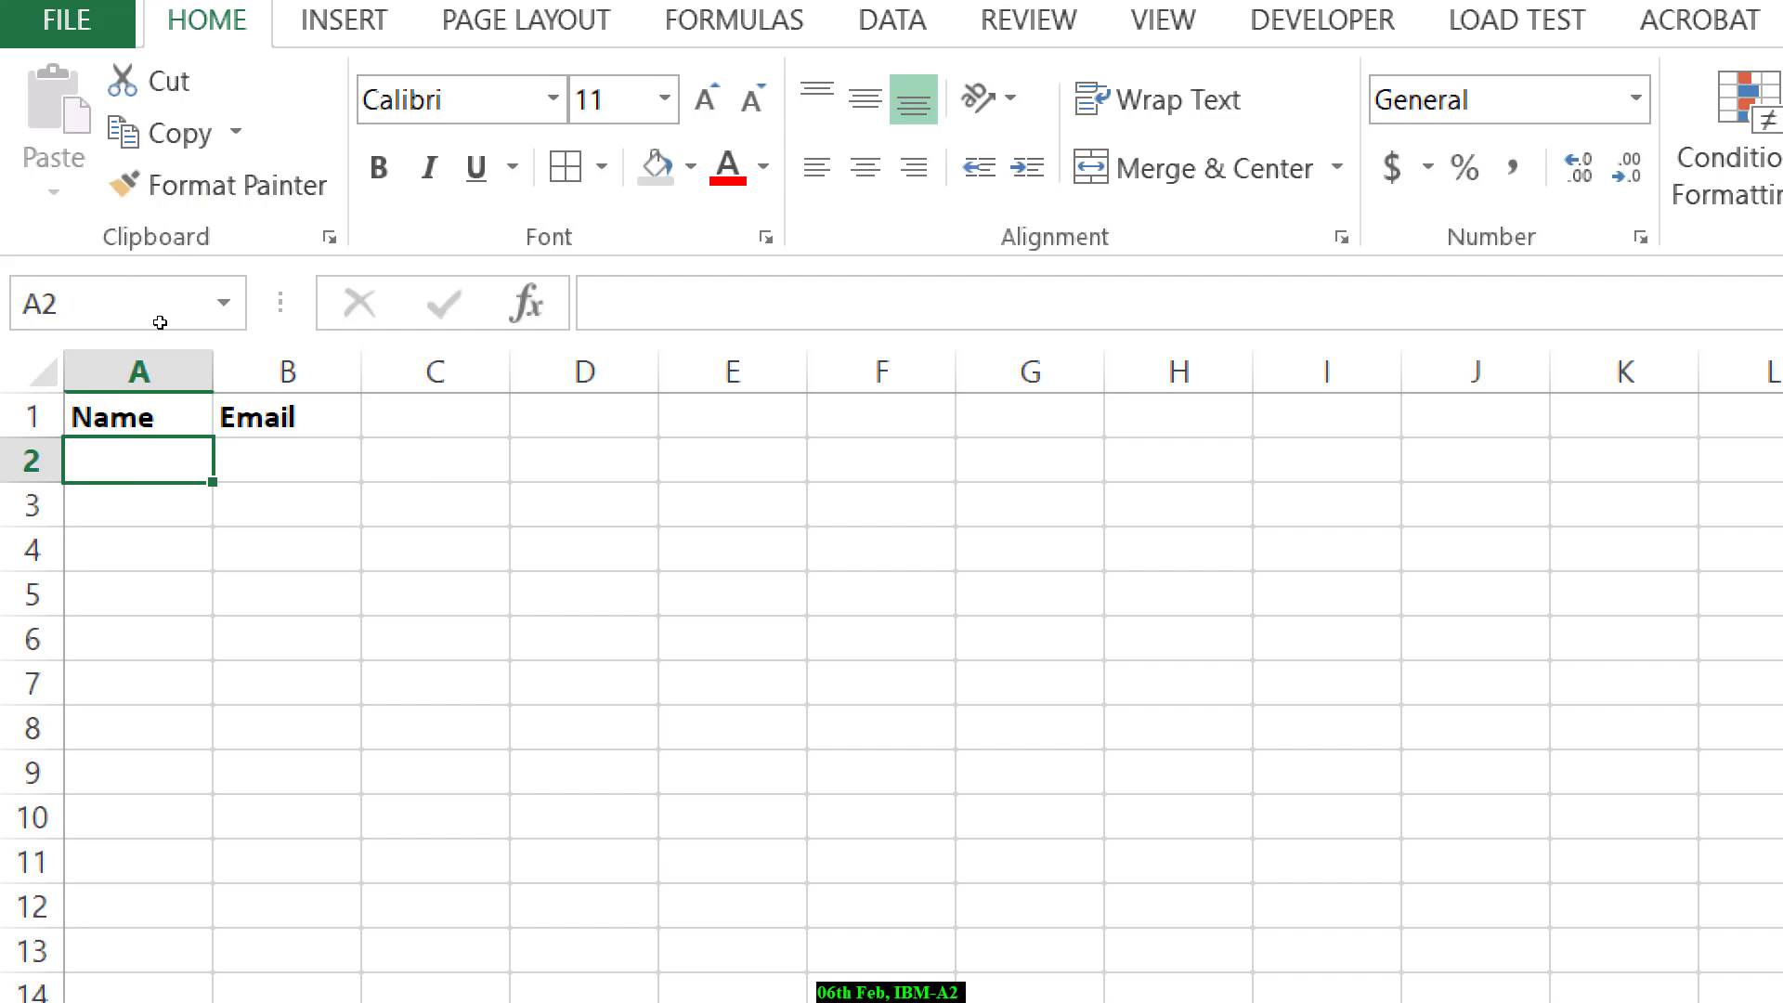
pyautogui.write('Chu')
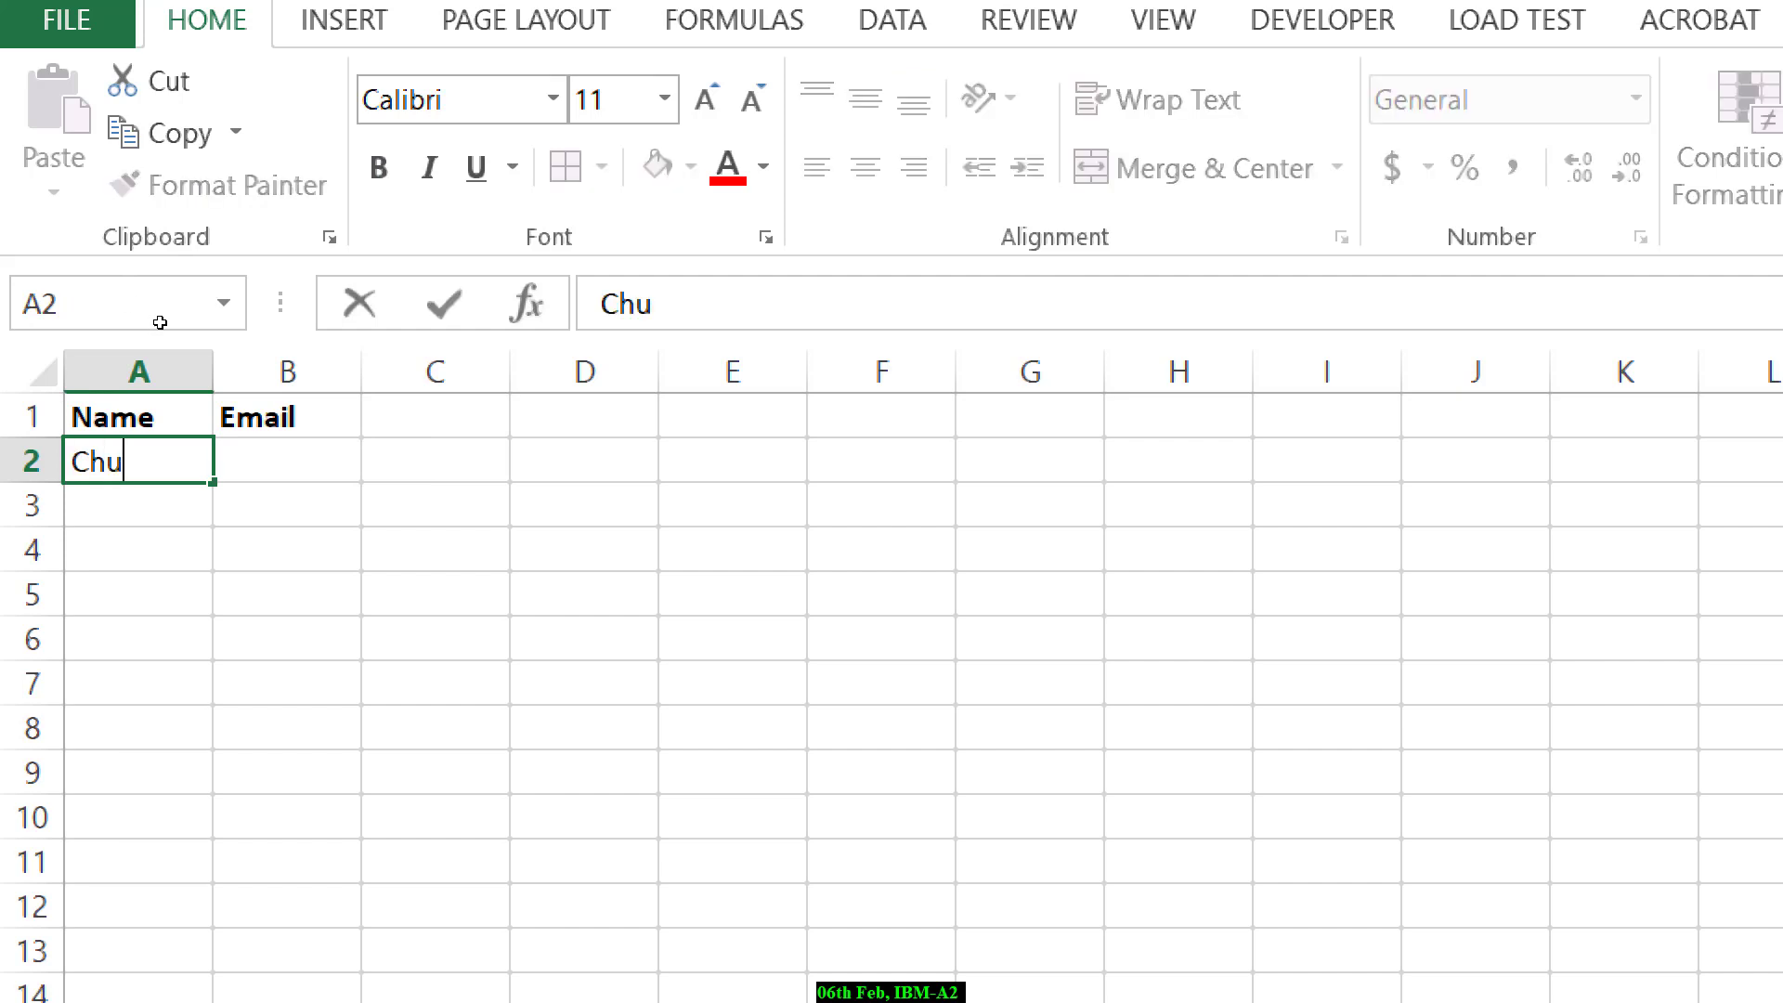
pyautogui.write('n')
pyautogui.press('BackSpace')
pyautogui.press('BackSpace')
pyautogui.press('BackSpace')
pyautogui.press('BackSpace')
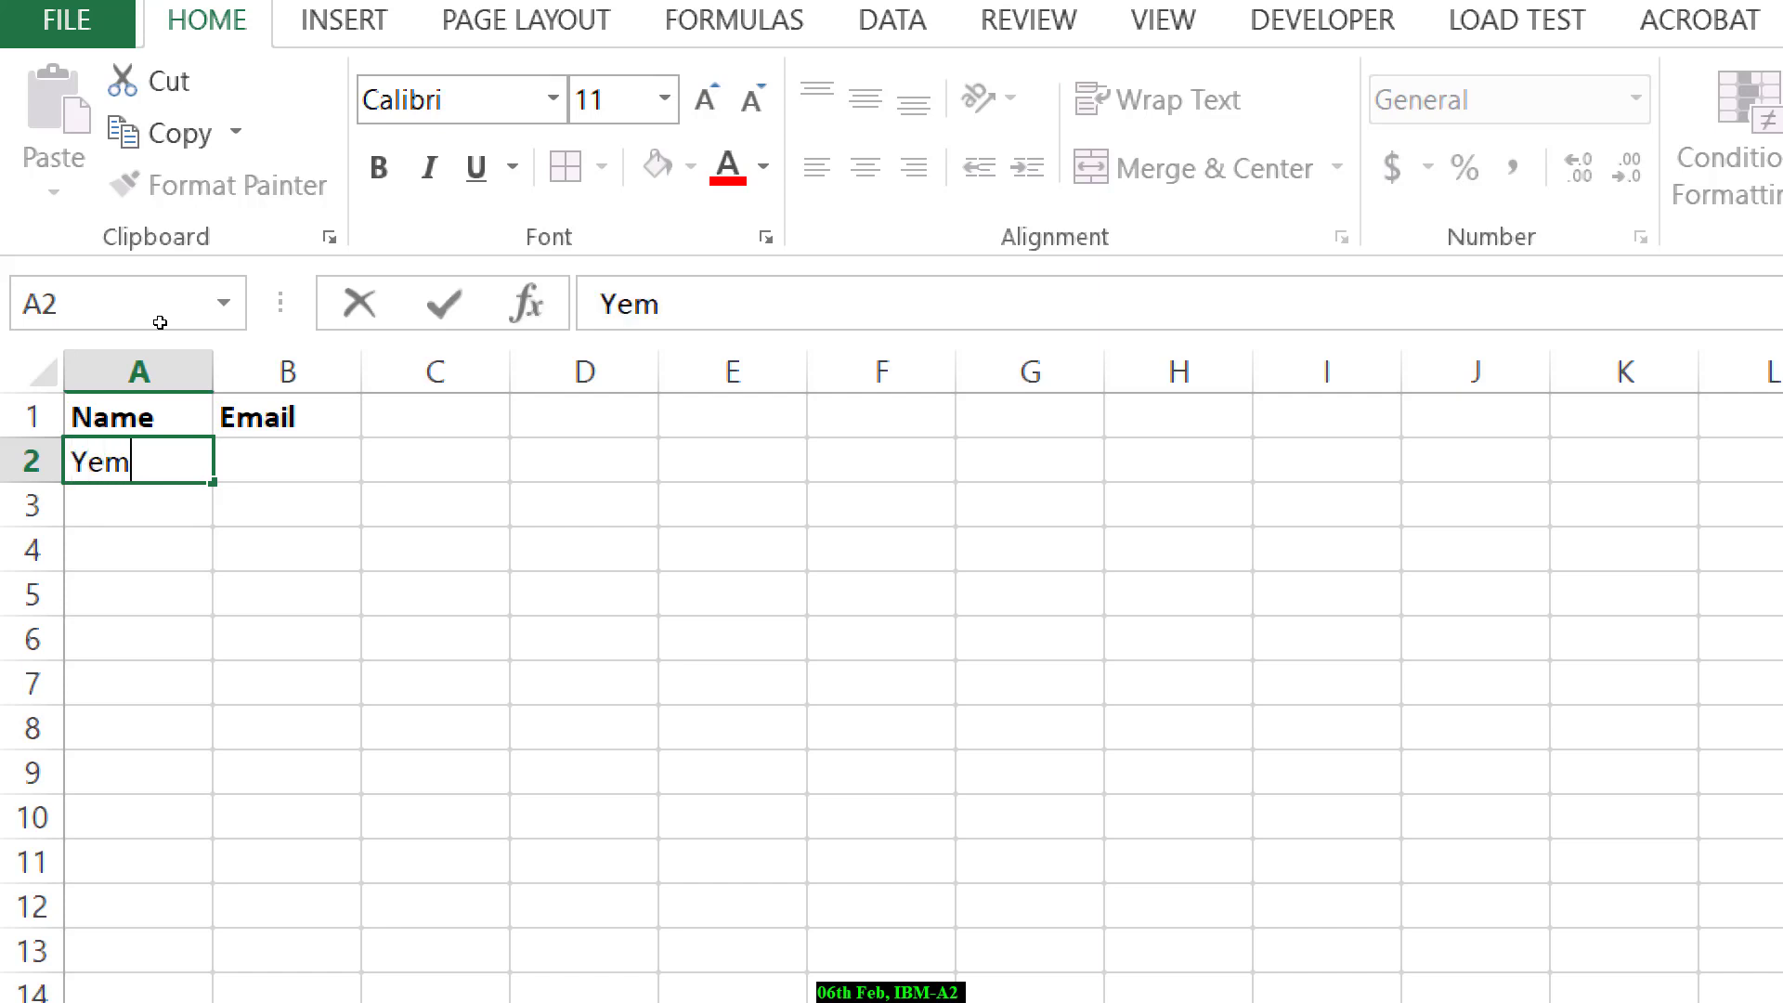
# Enter the second person's full name in A3 and correct its spelling.
pyautogui.click(287, 594)
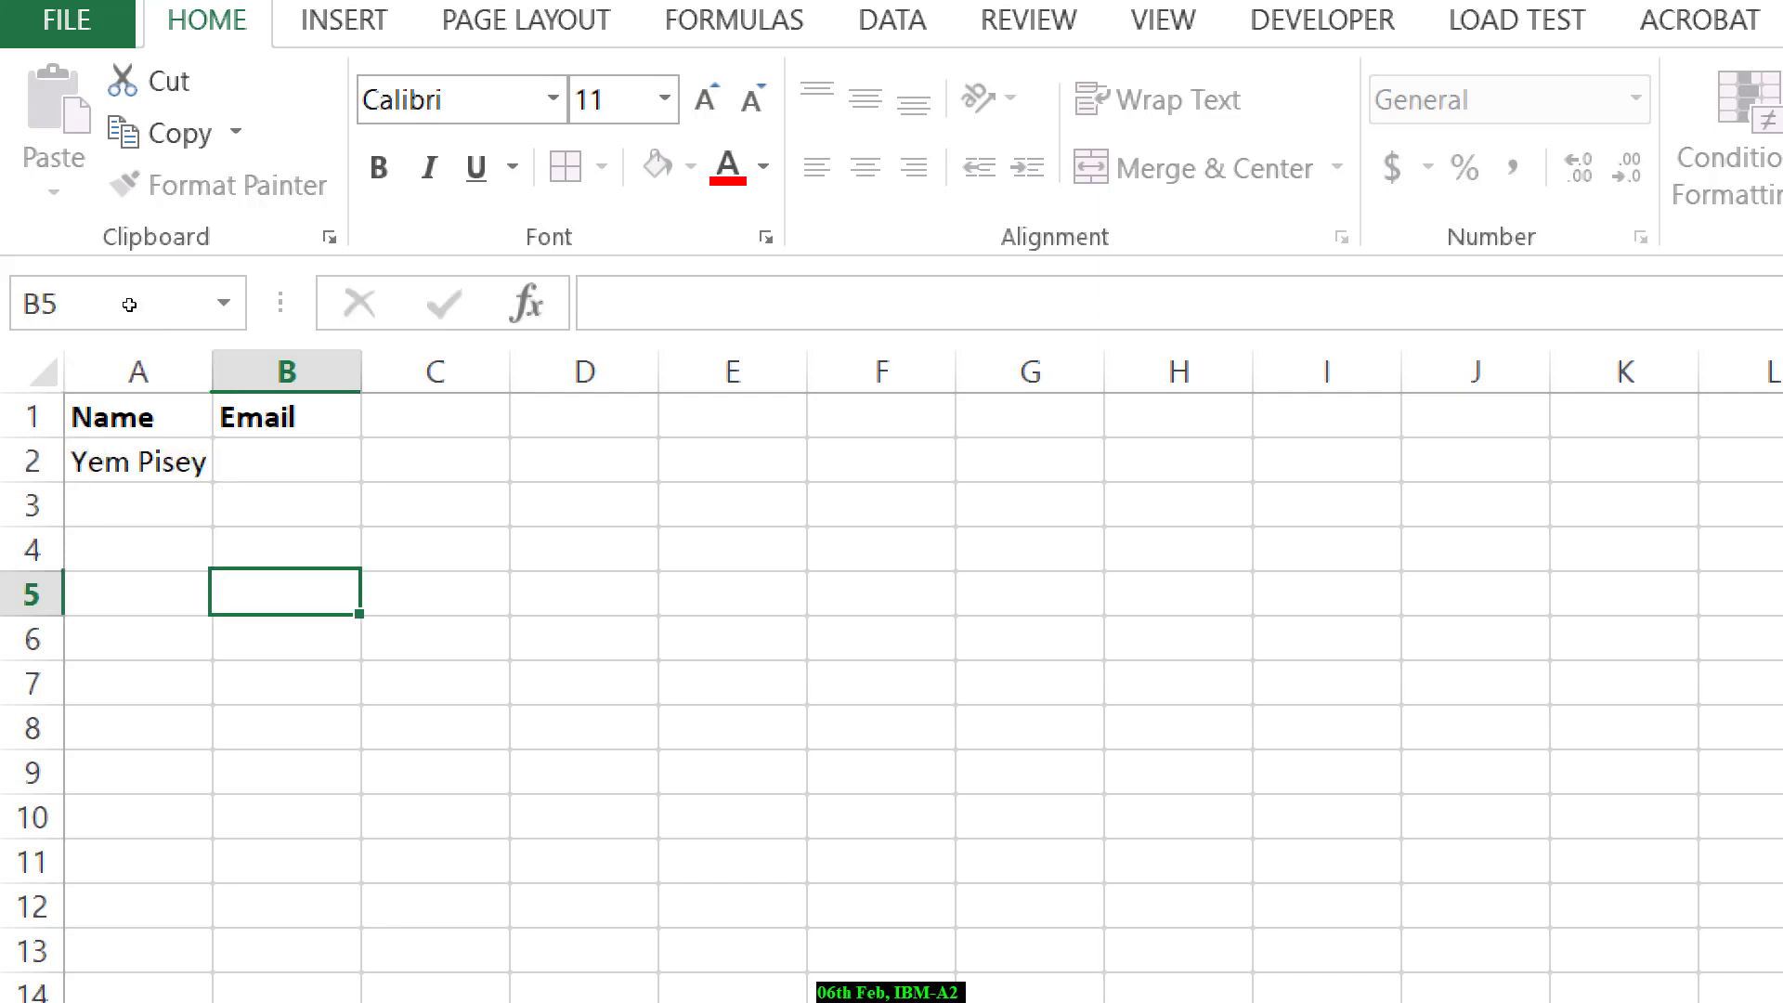
pyautogui.click(137, 504)
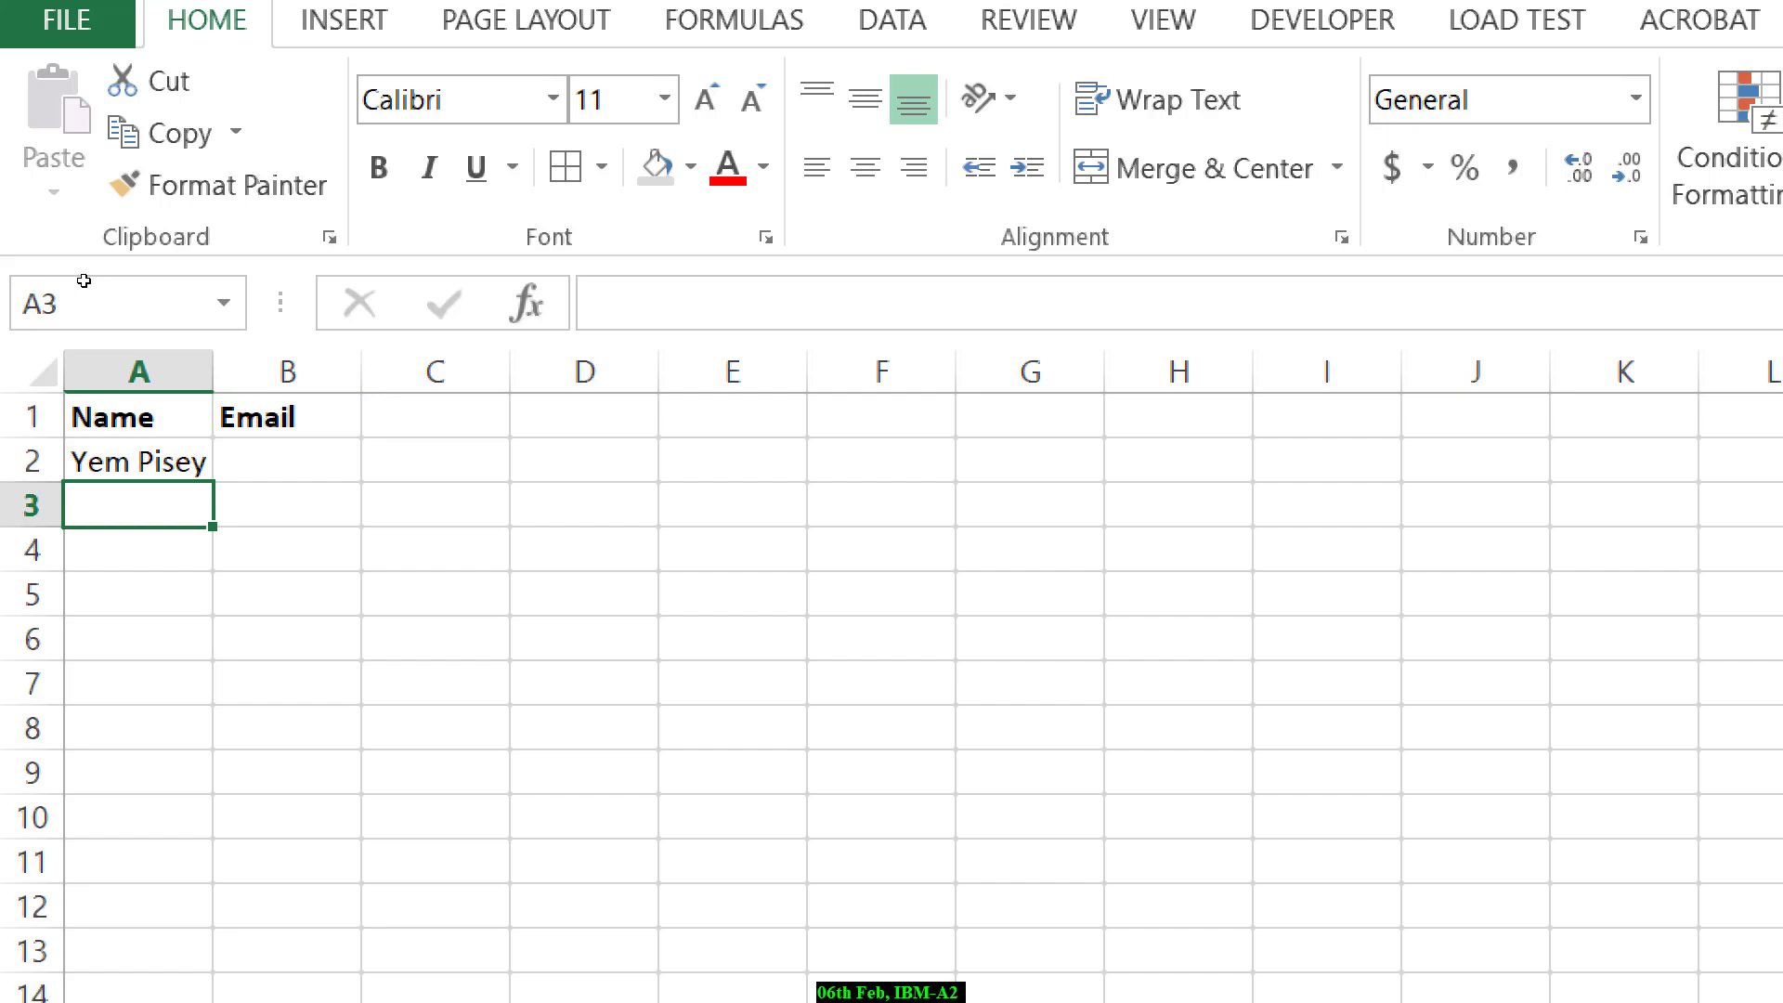
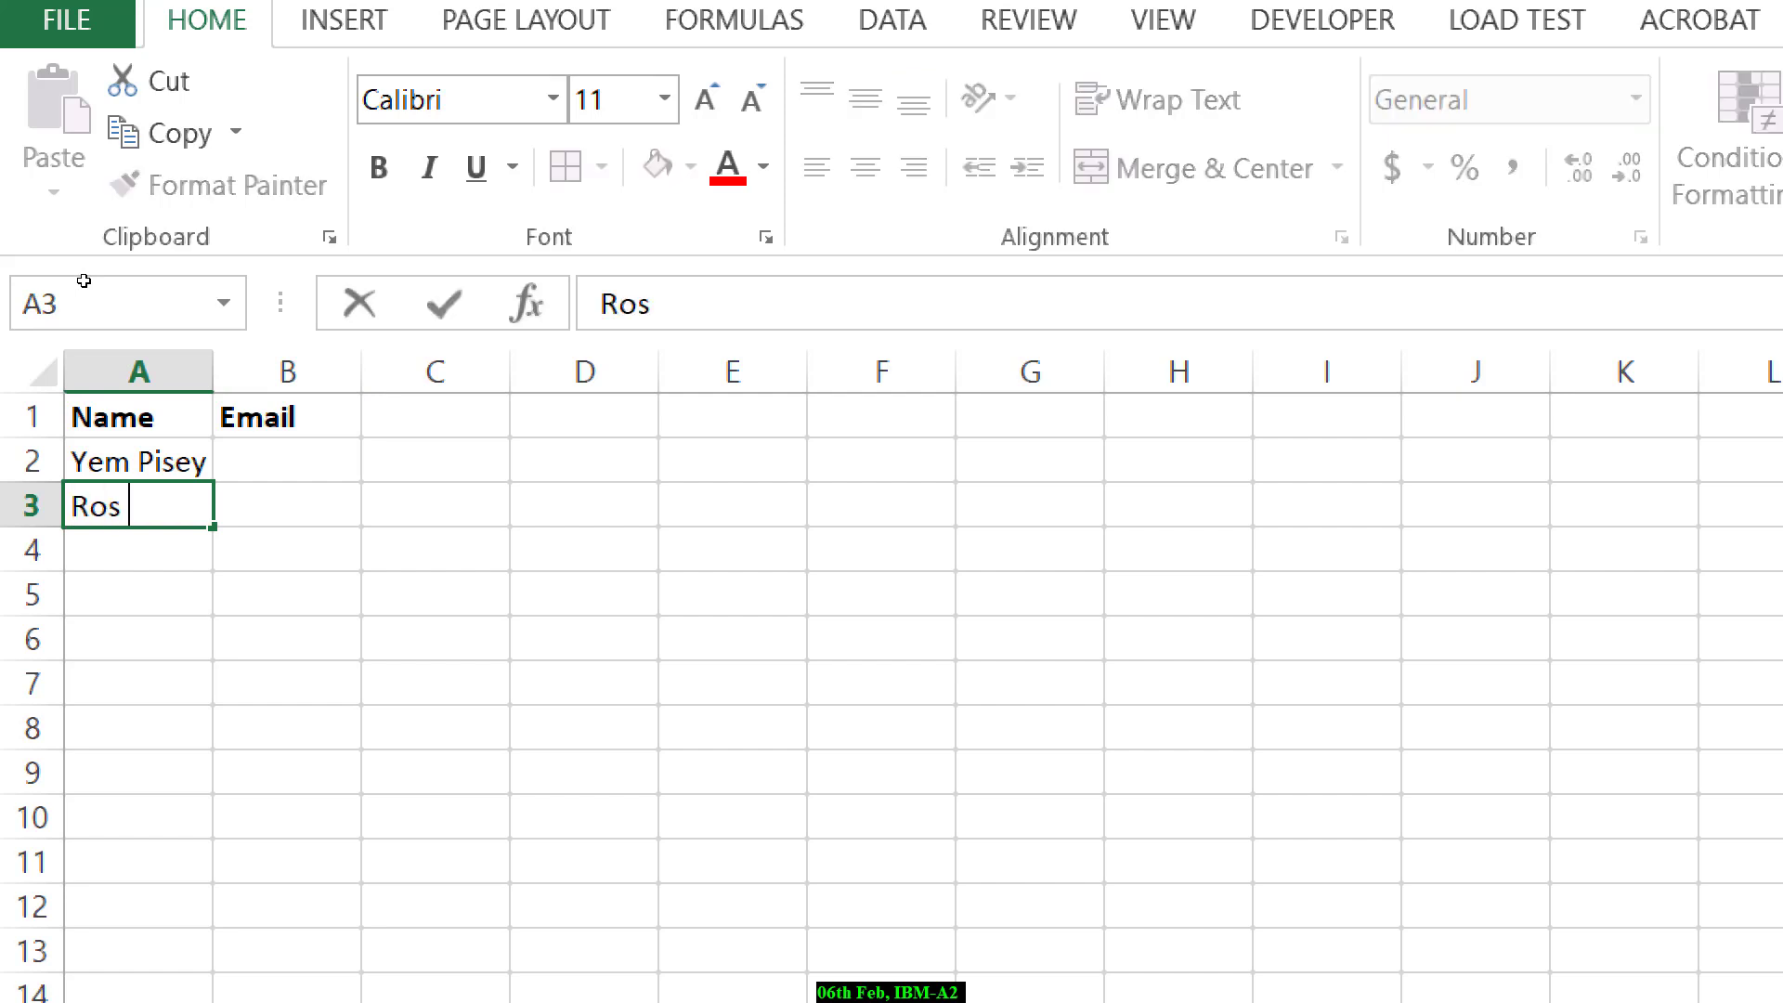
pyautogui.press('Return')
pyautogui.press('Return')
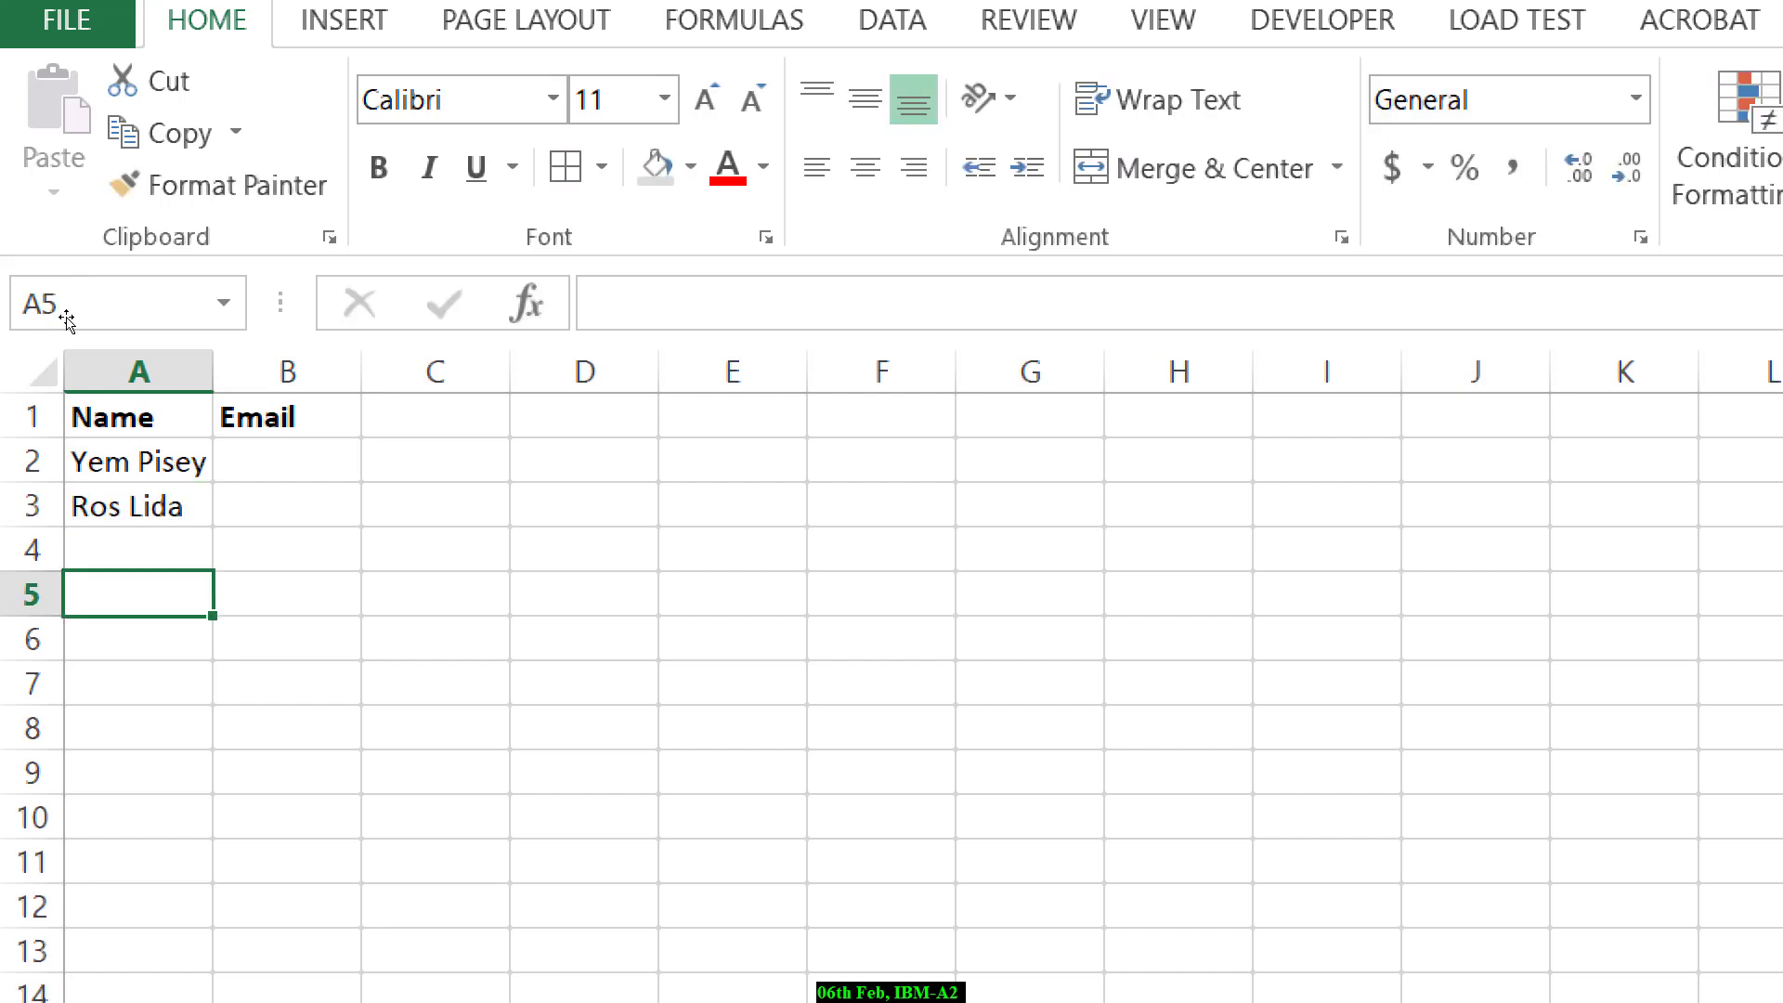
pyautogui.press('Up')
pyautogui.press('Up')
pyautogui.press('F2')
pyautogui.press('Left')
pyautogui.press('Left')
pyautogui.press('Left')
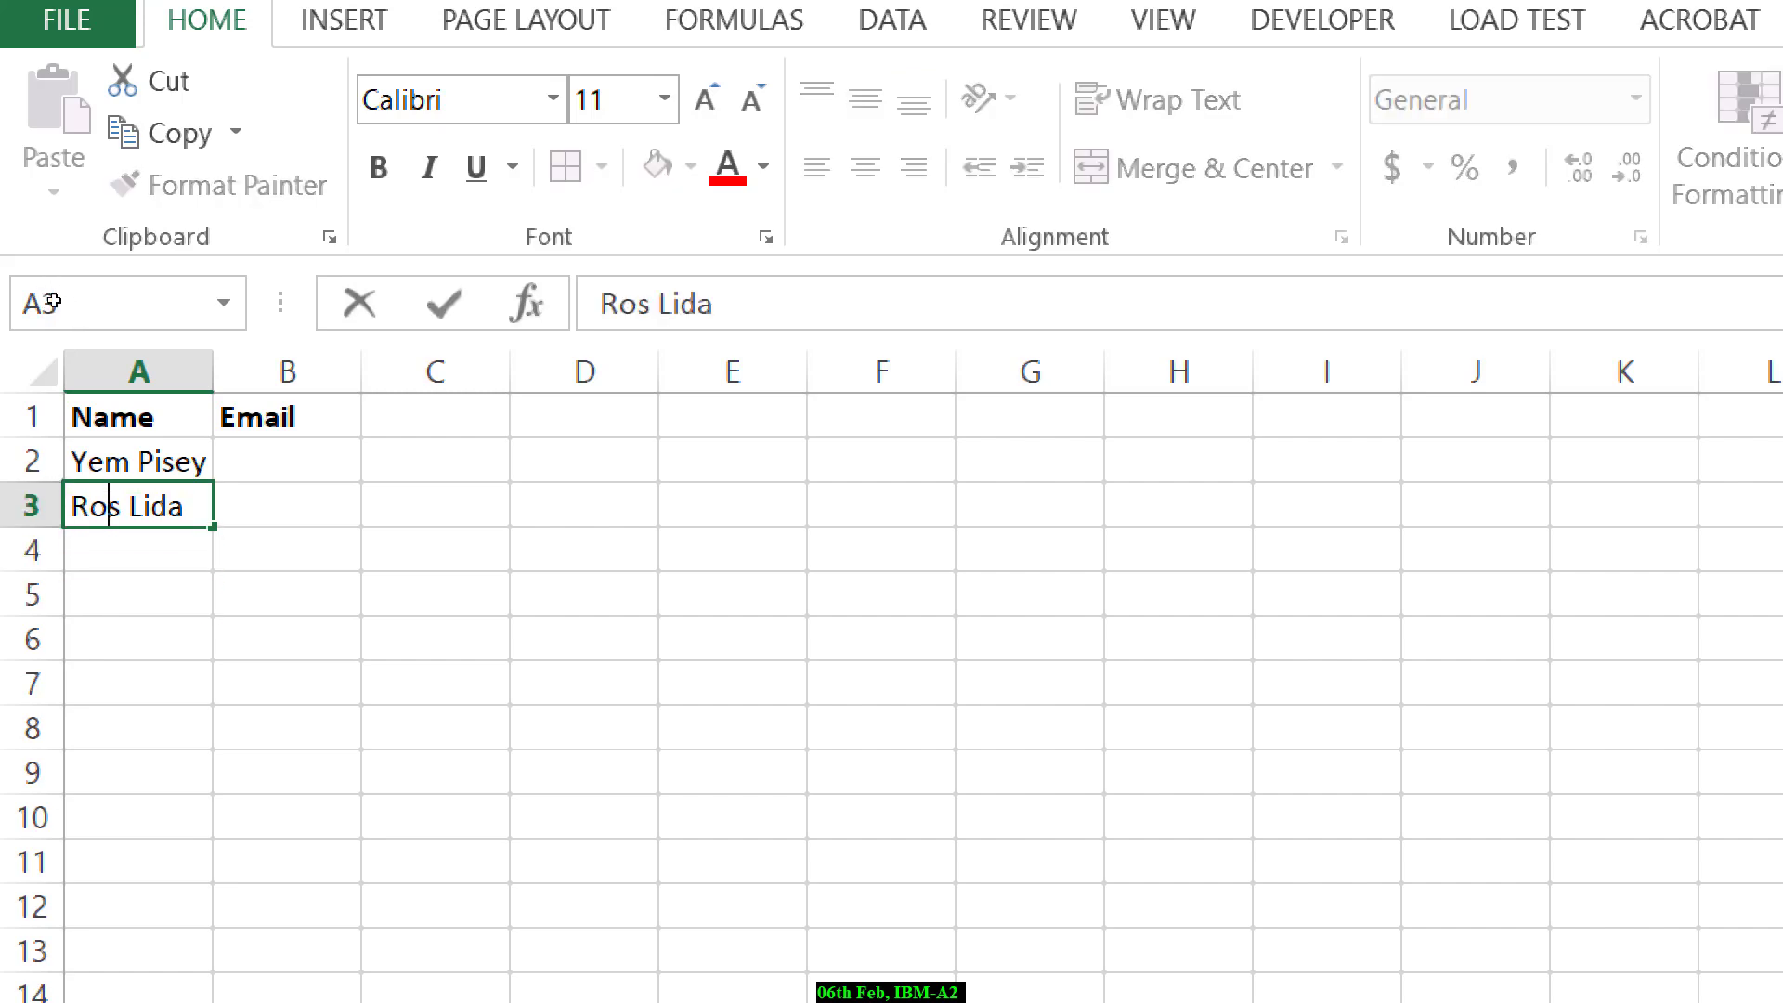
pyautogui.write('s')
pyautogui.press('Return')
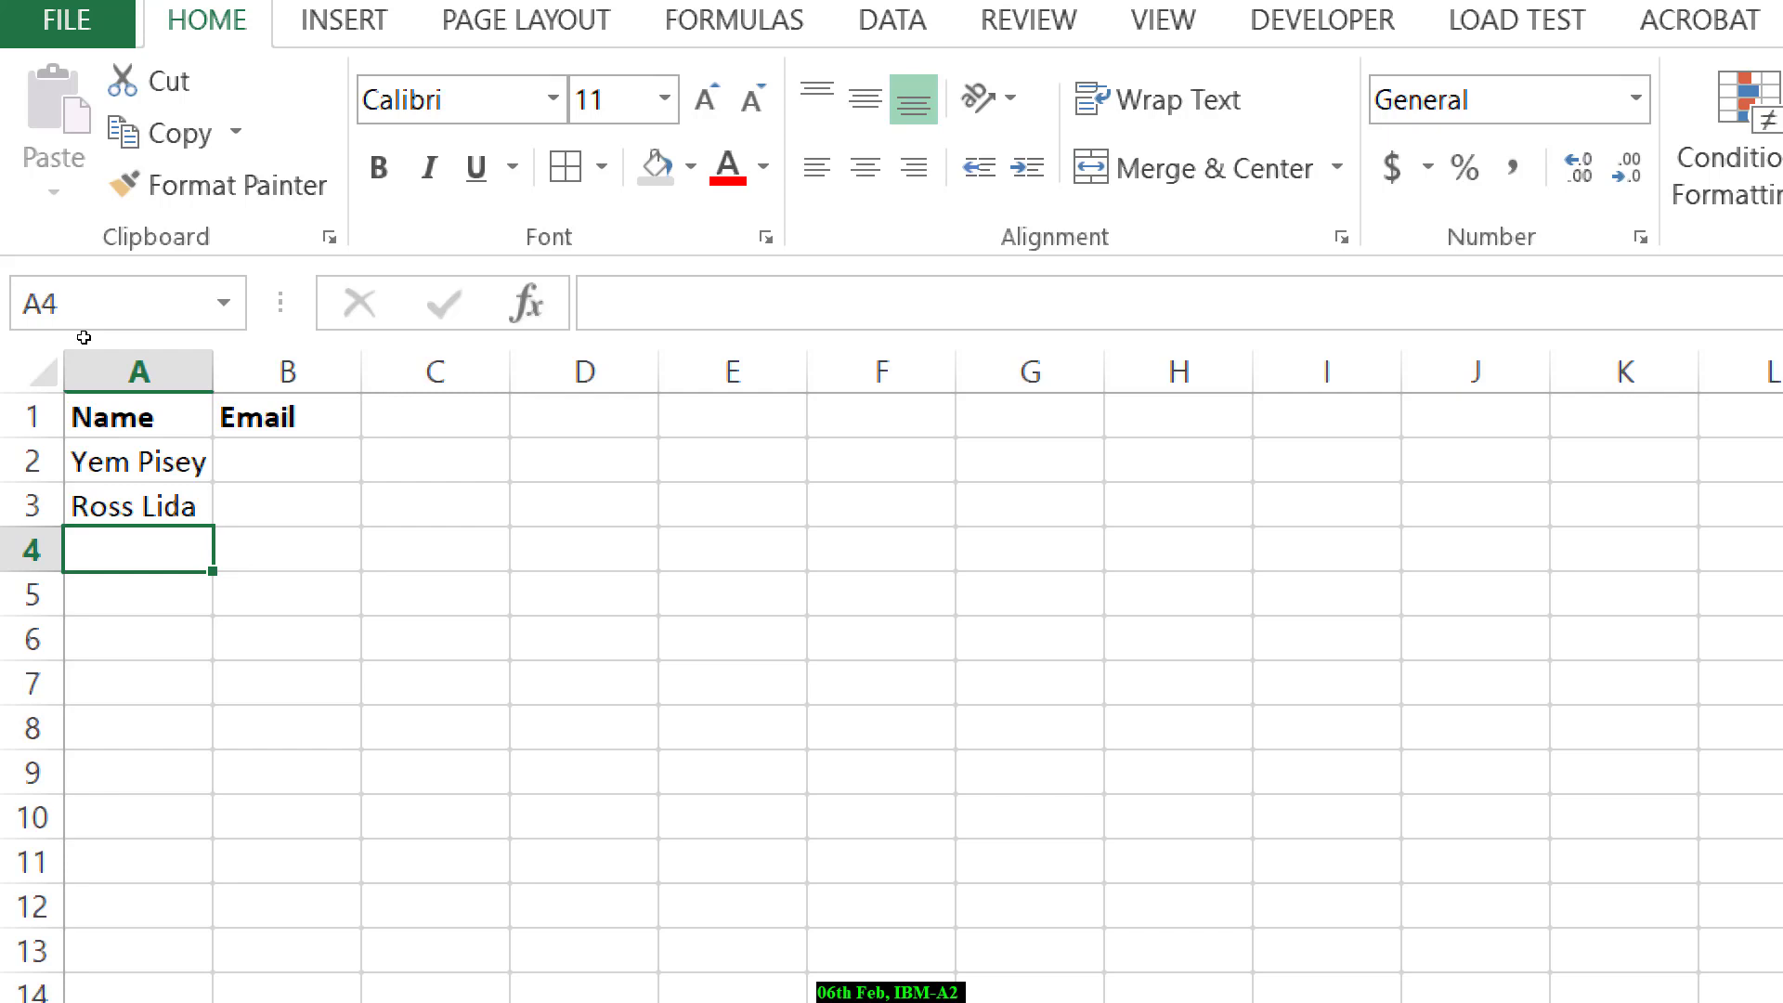
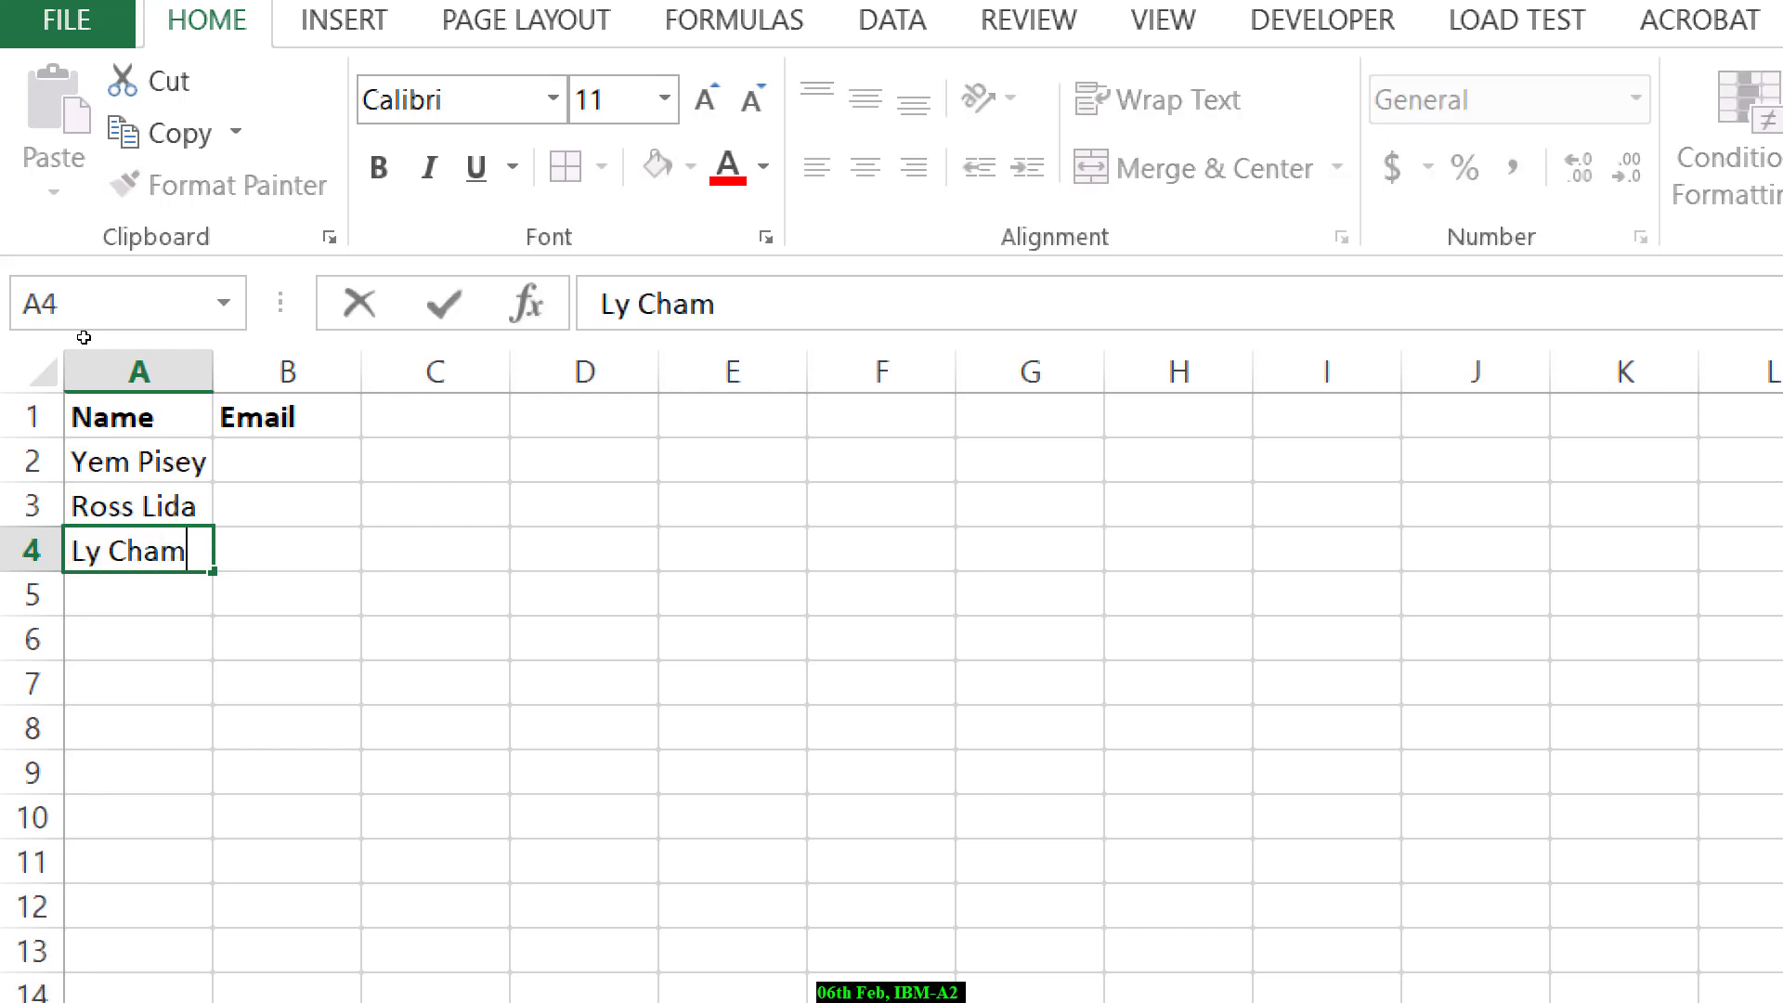
# Enter the third person's full name in A4 and narrow column A to 7.56.
pyautogui.press('Return')
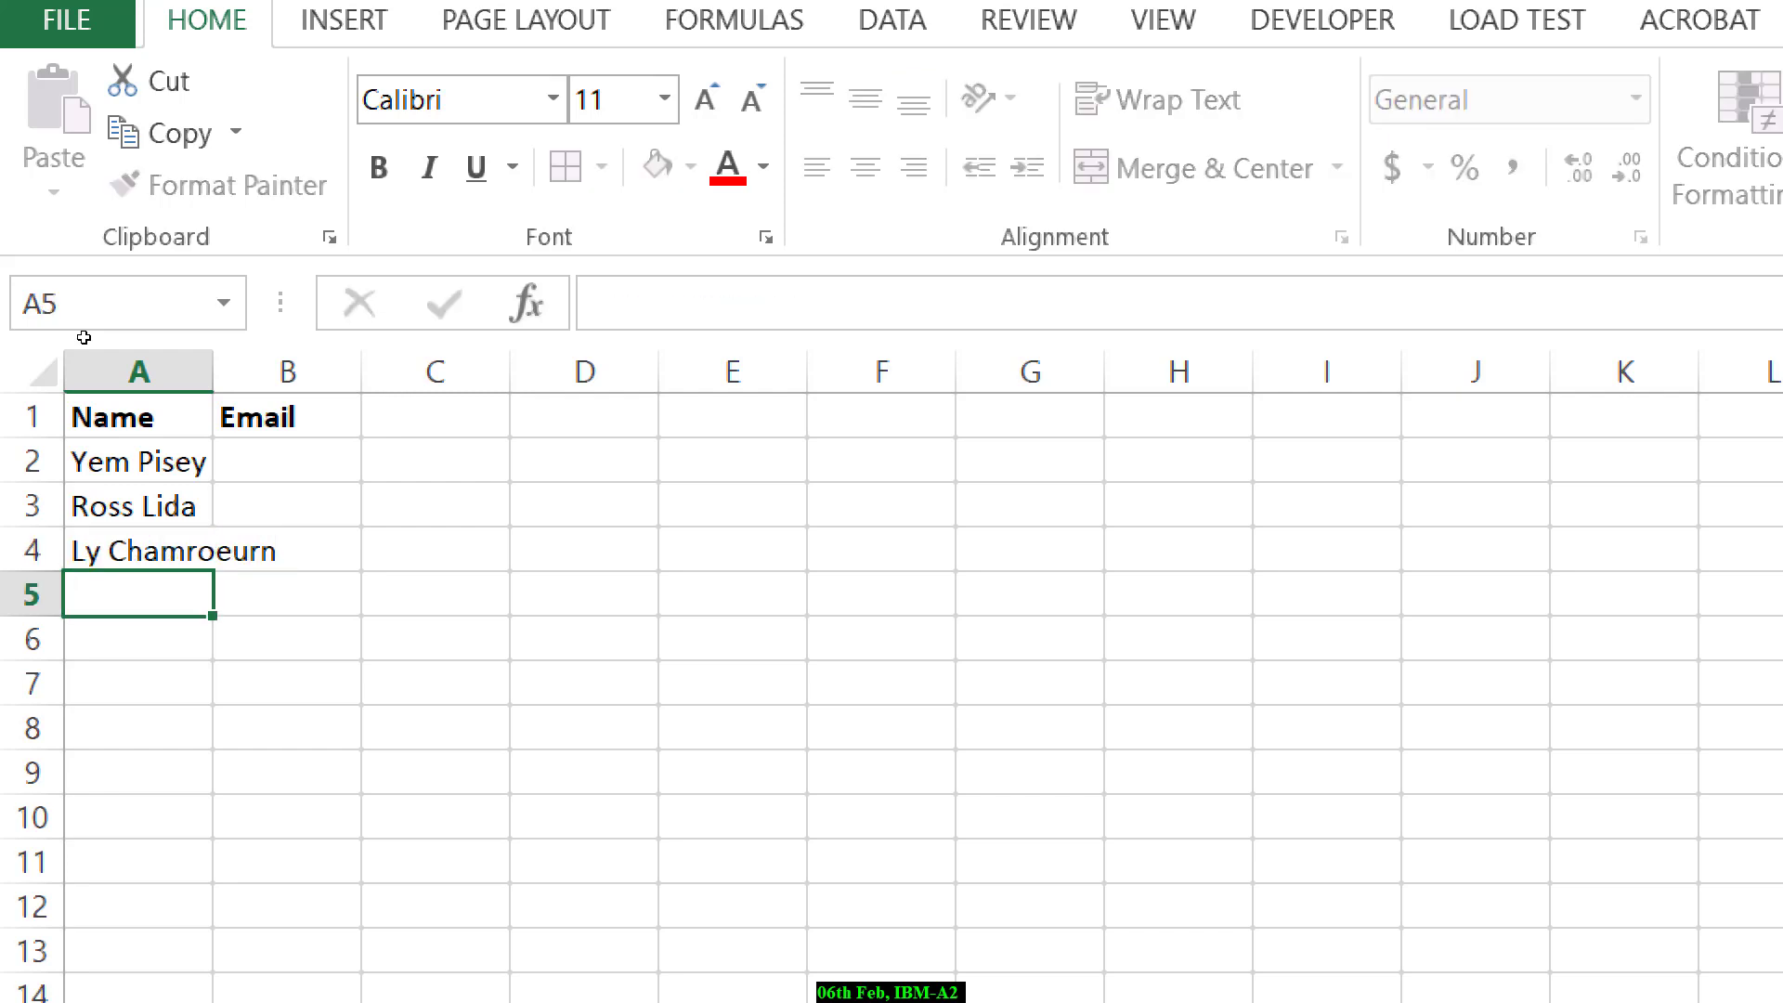
pyautogui.press('Up')
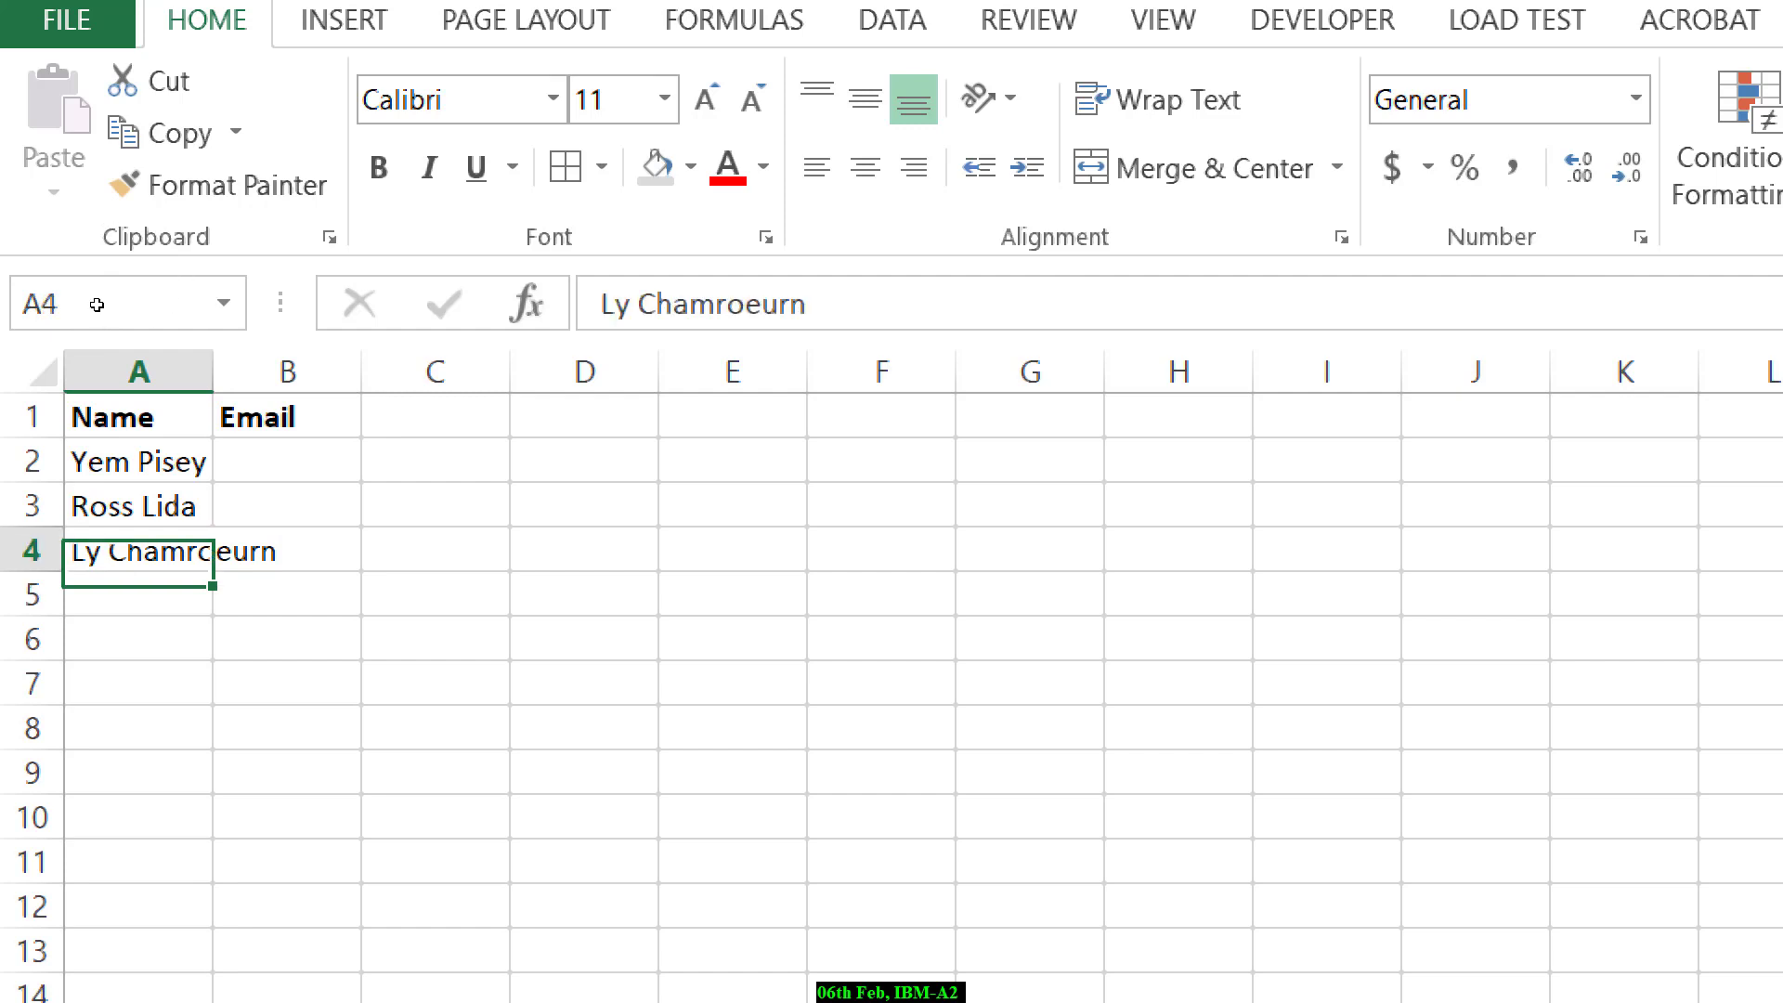
pyautogui.press('Right')
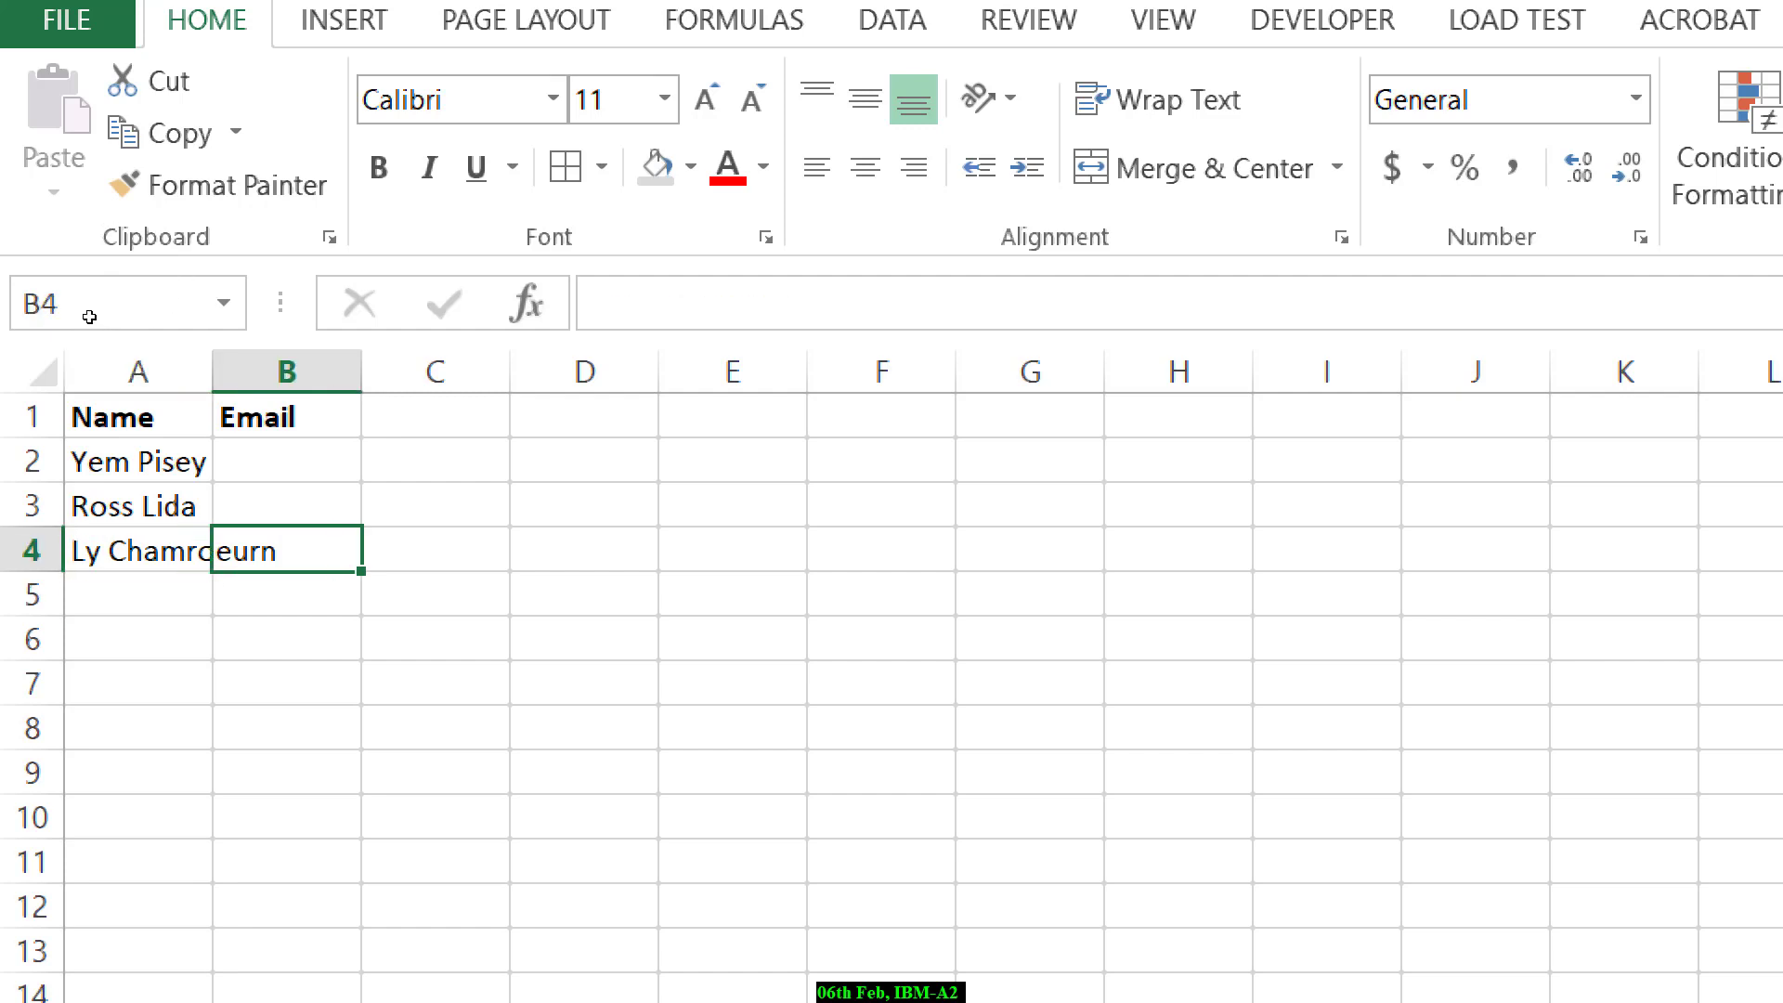
pyautogui.press('Left')
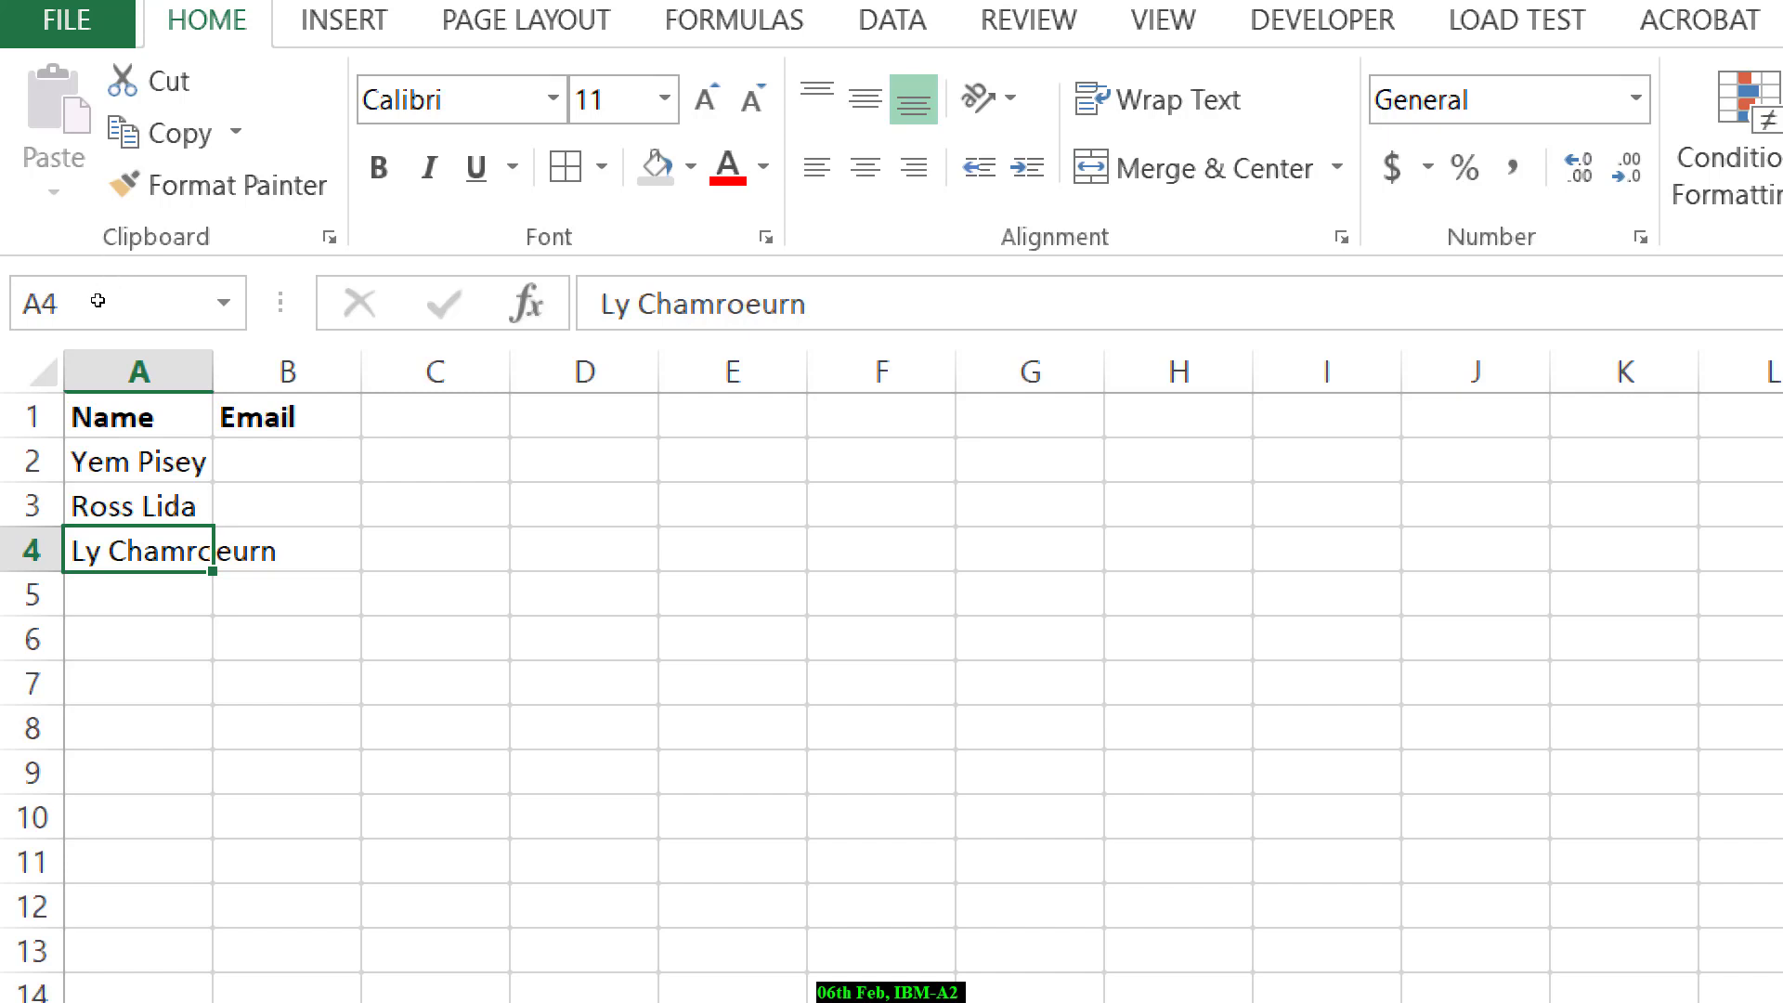
pyautogui.moveTo(212, 372)
pyautogui.mouseDown()
pyautogui.moveTo(261, 371)
pyautogui.moveTo(204, 372)
pyautogui.mouseUp()
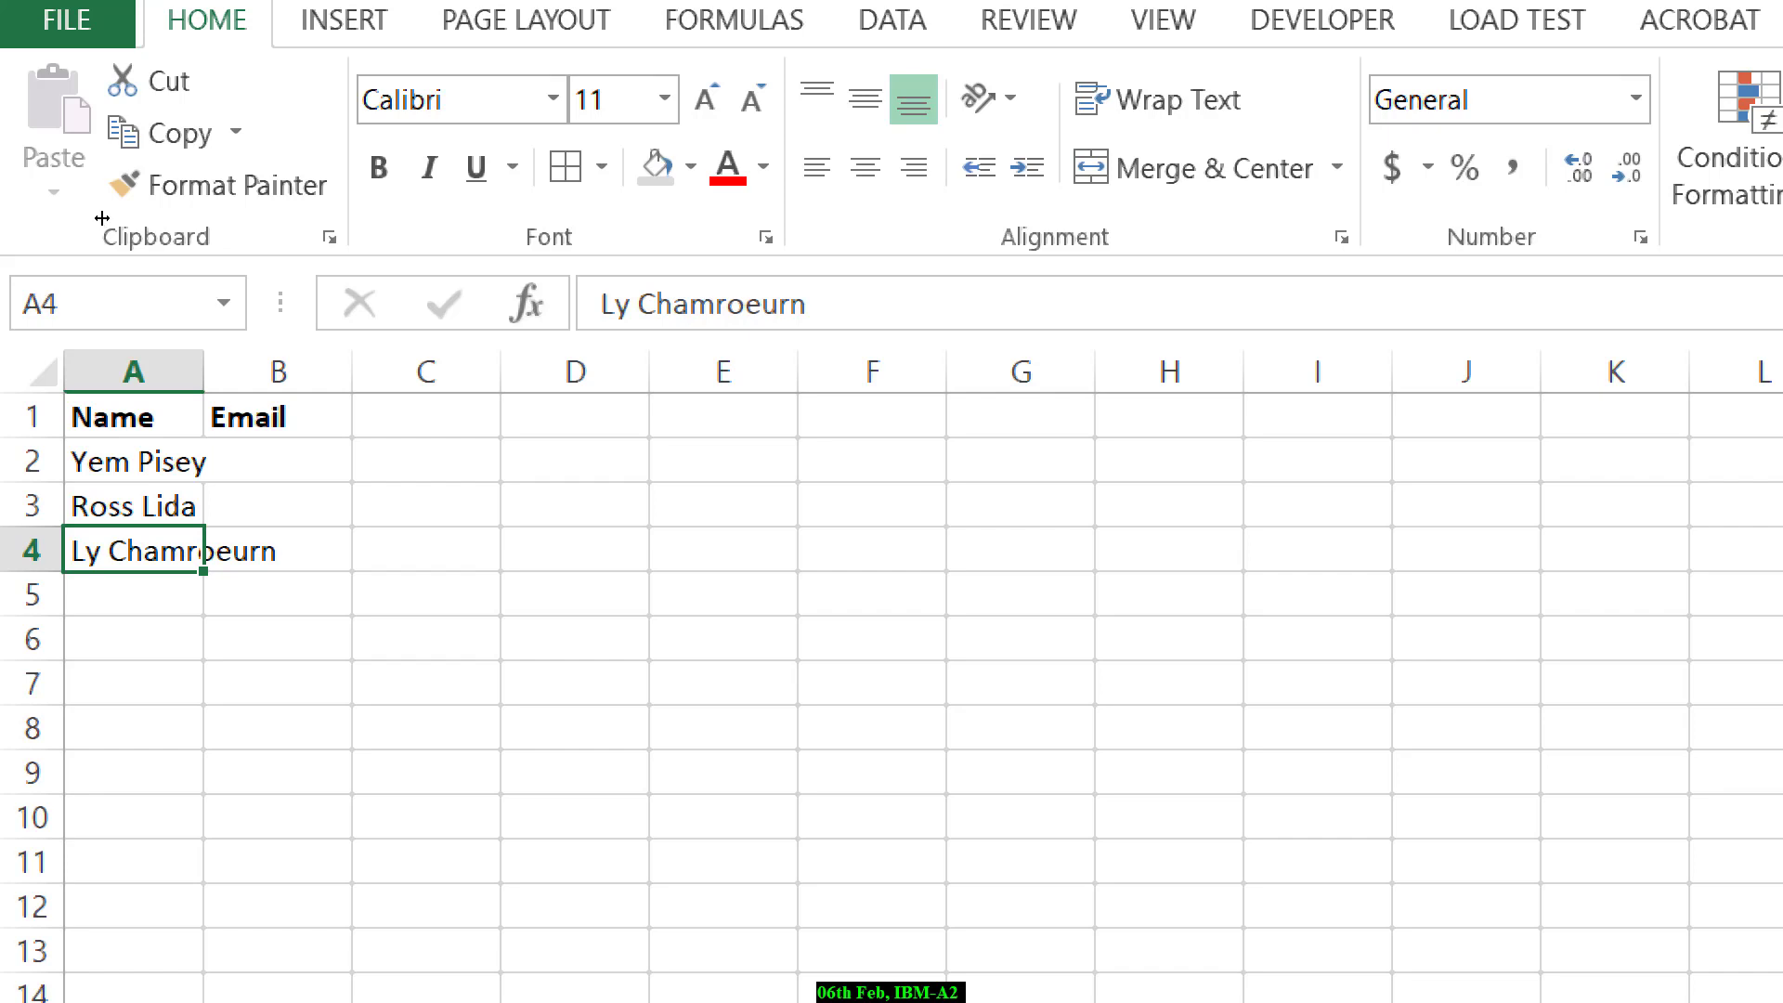
# AutoFit column A and enter the next two people's names in A5 and A6.
pyautogui.doubleClick(203, 372)
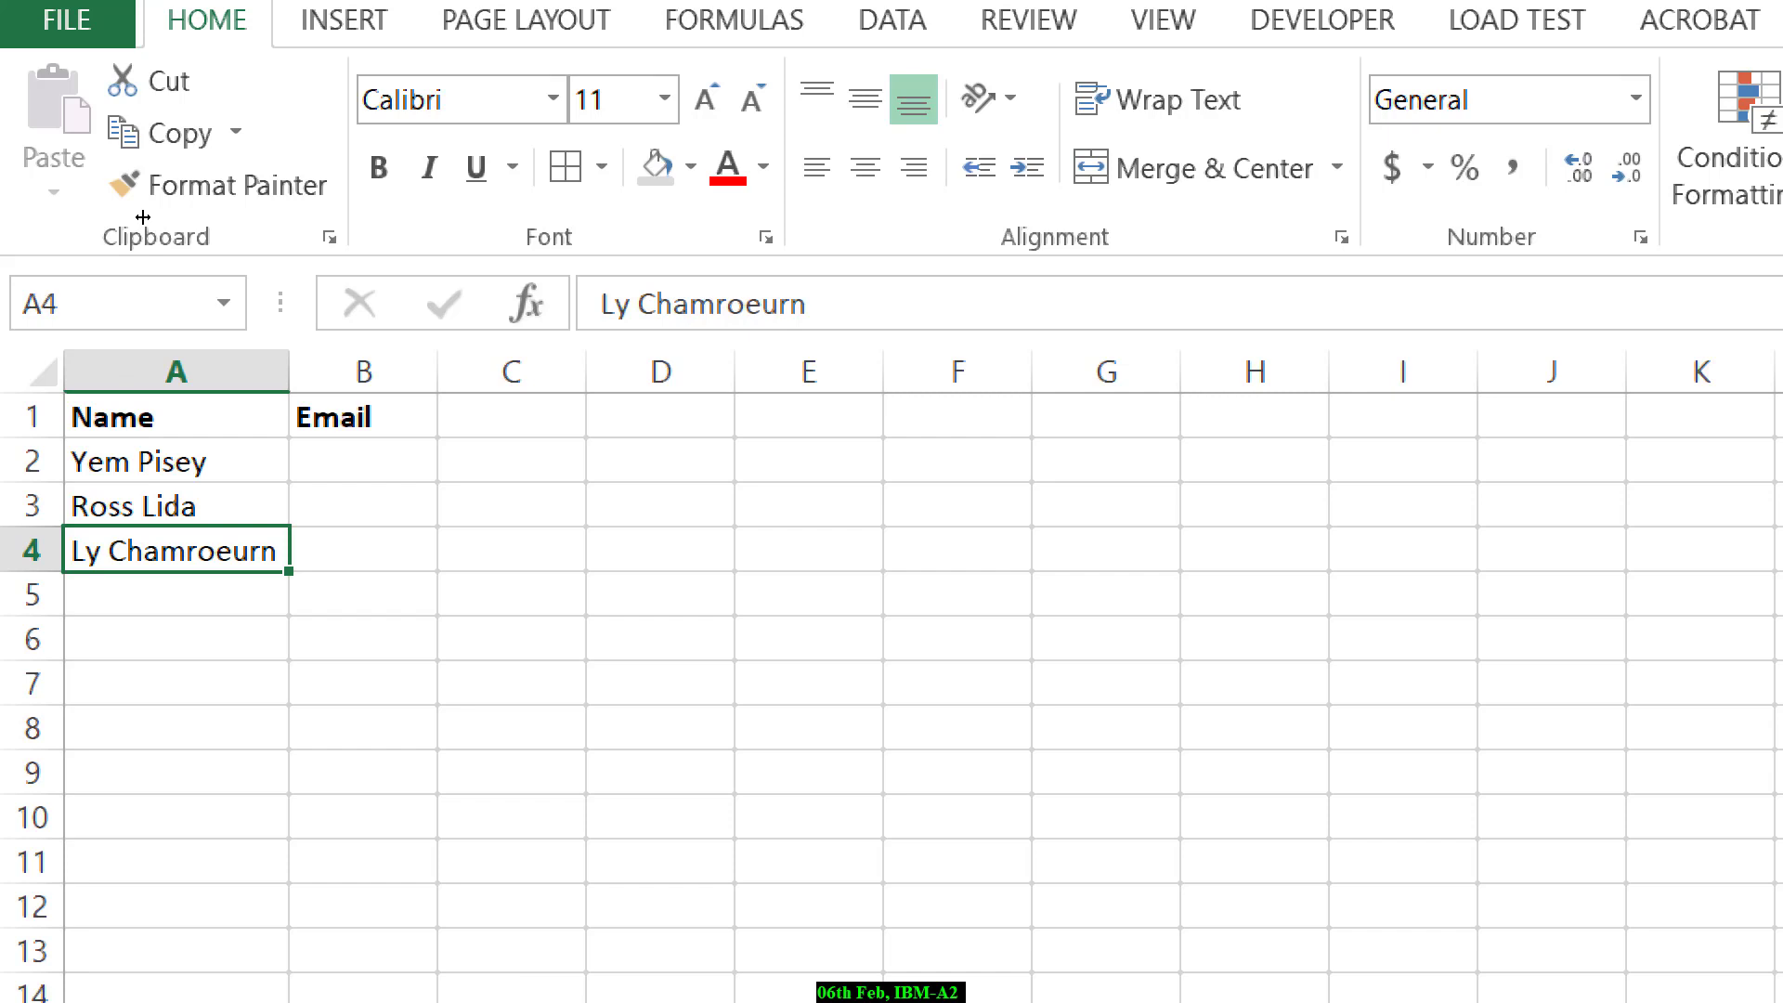
pyautogui.press('Return')
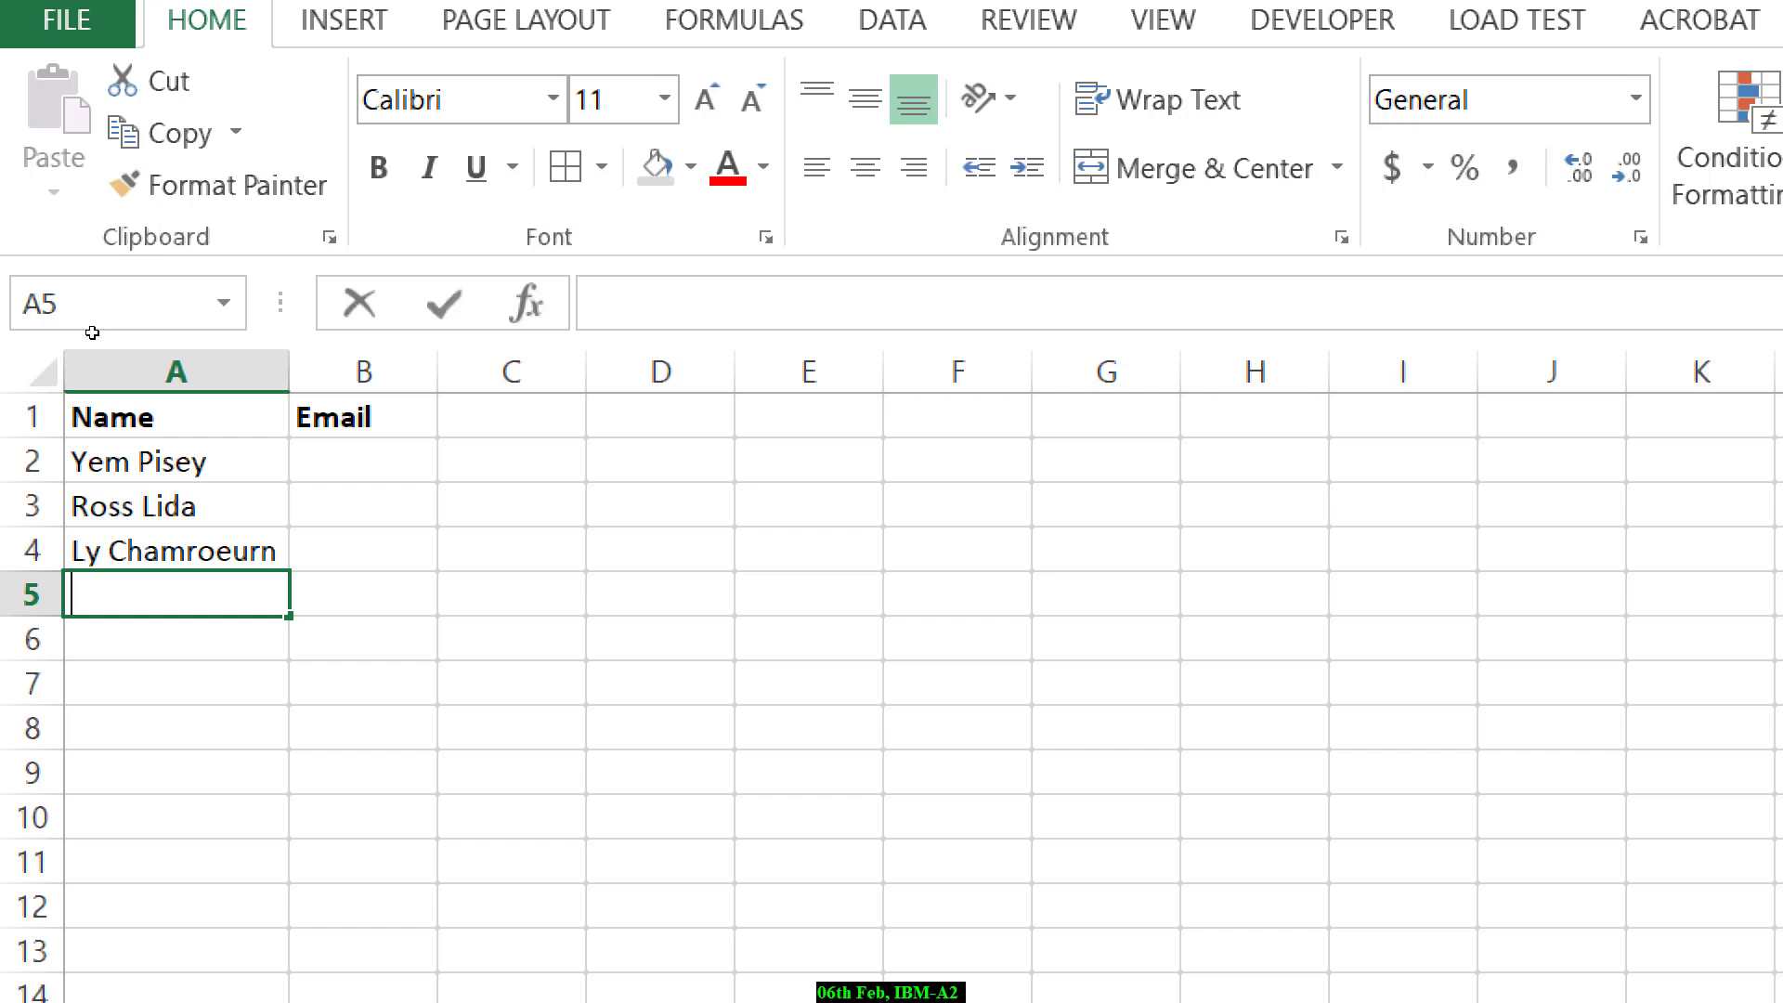
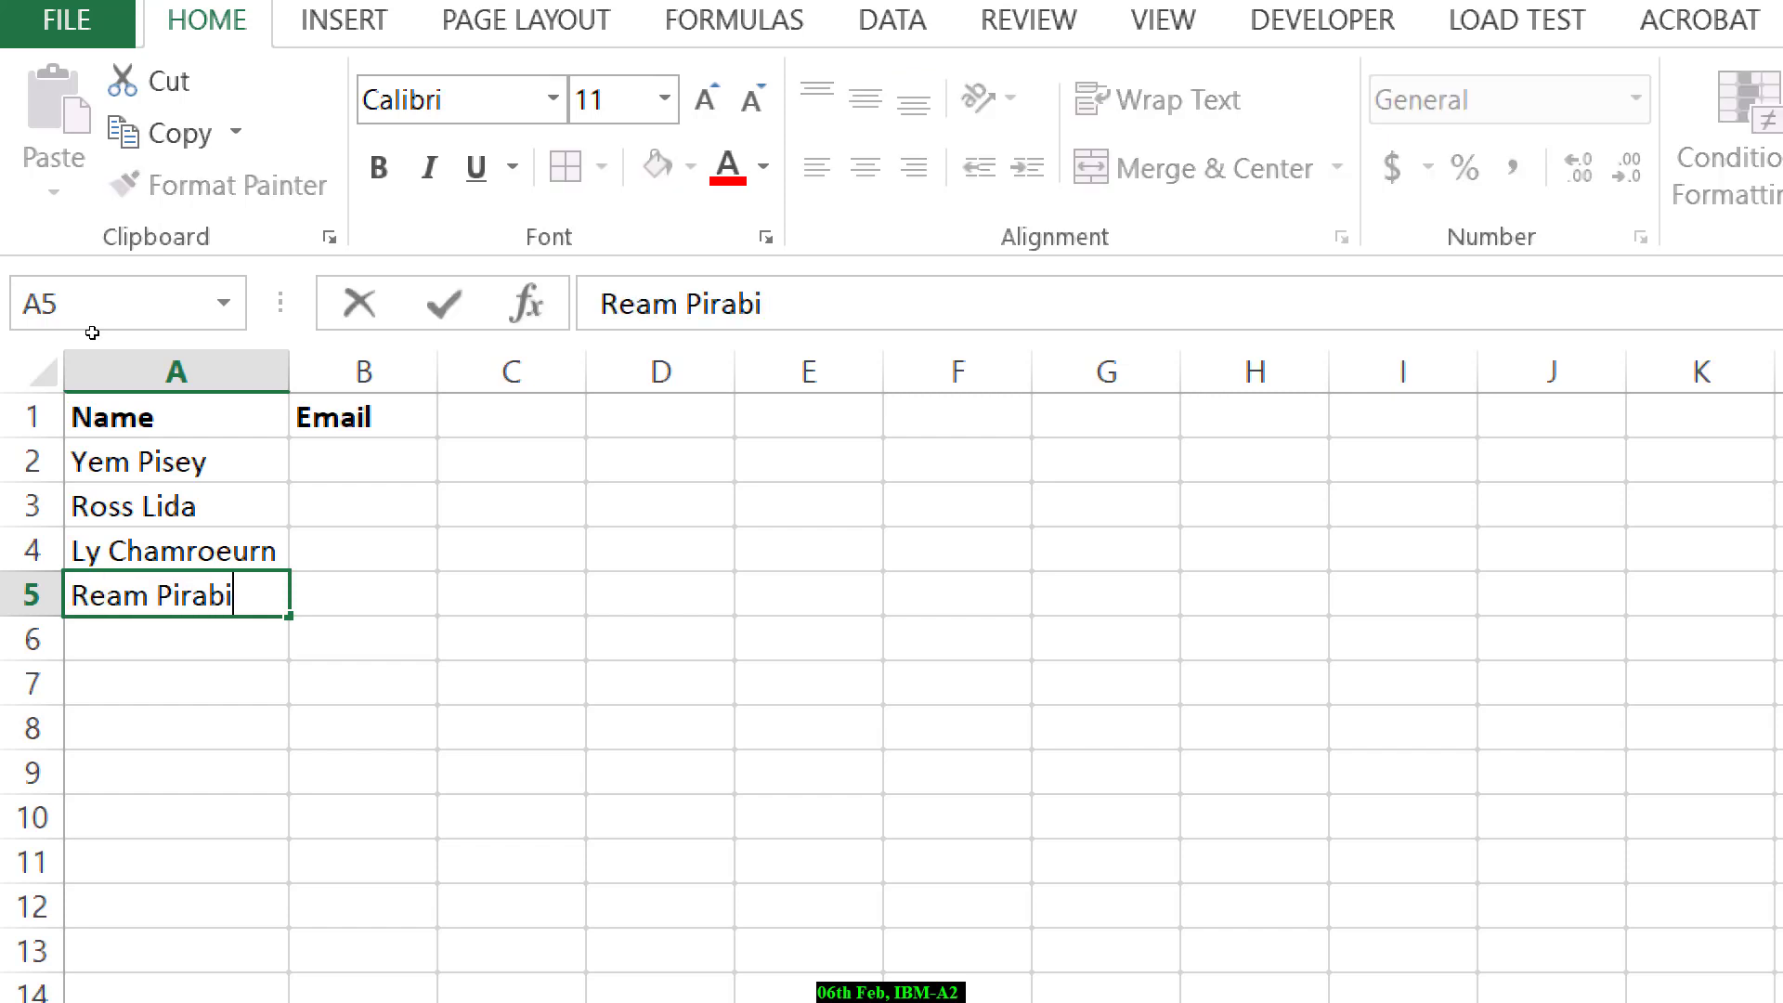
pyautogui.press('Return')
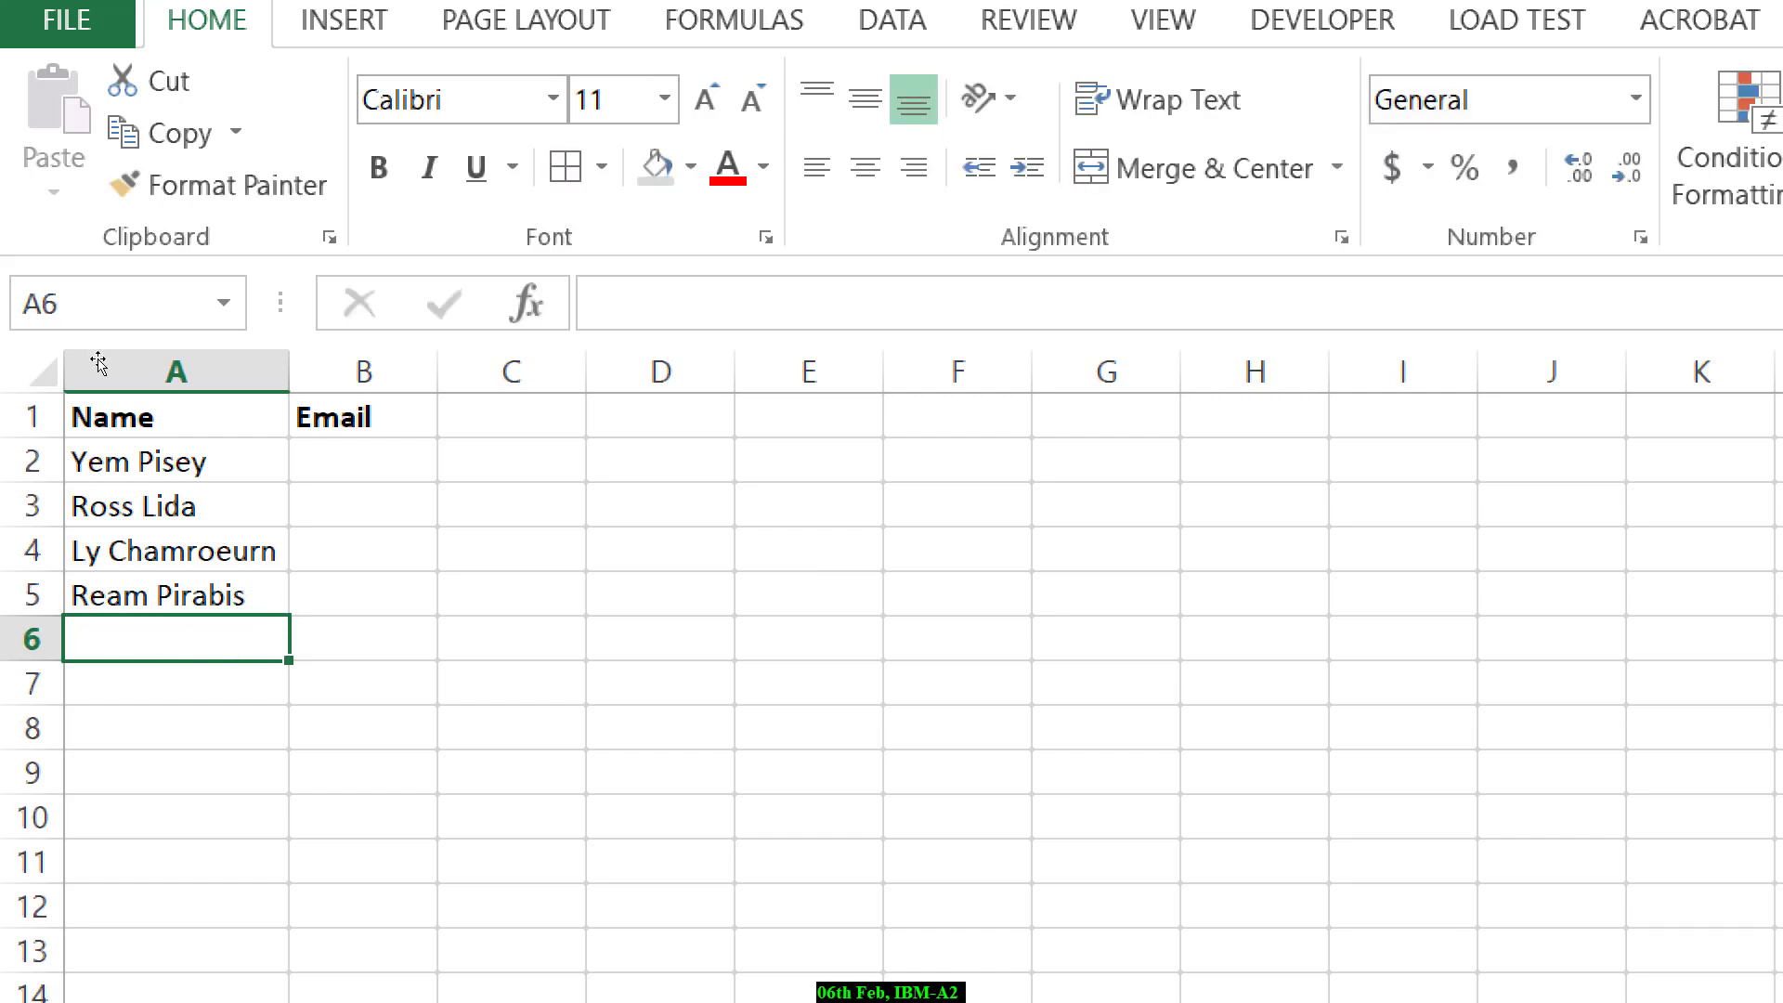
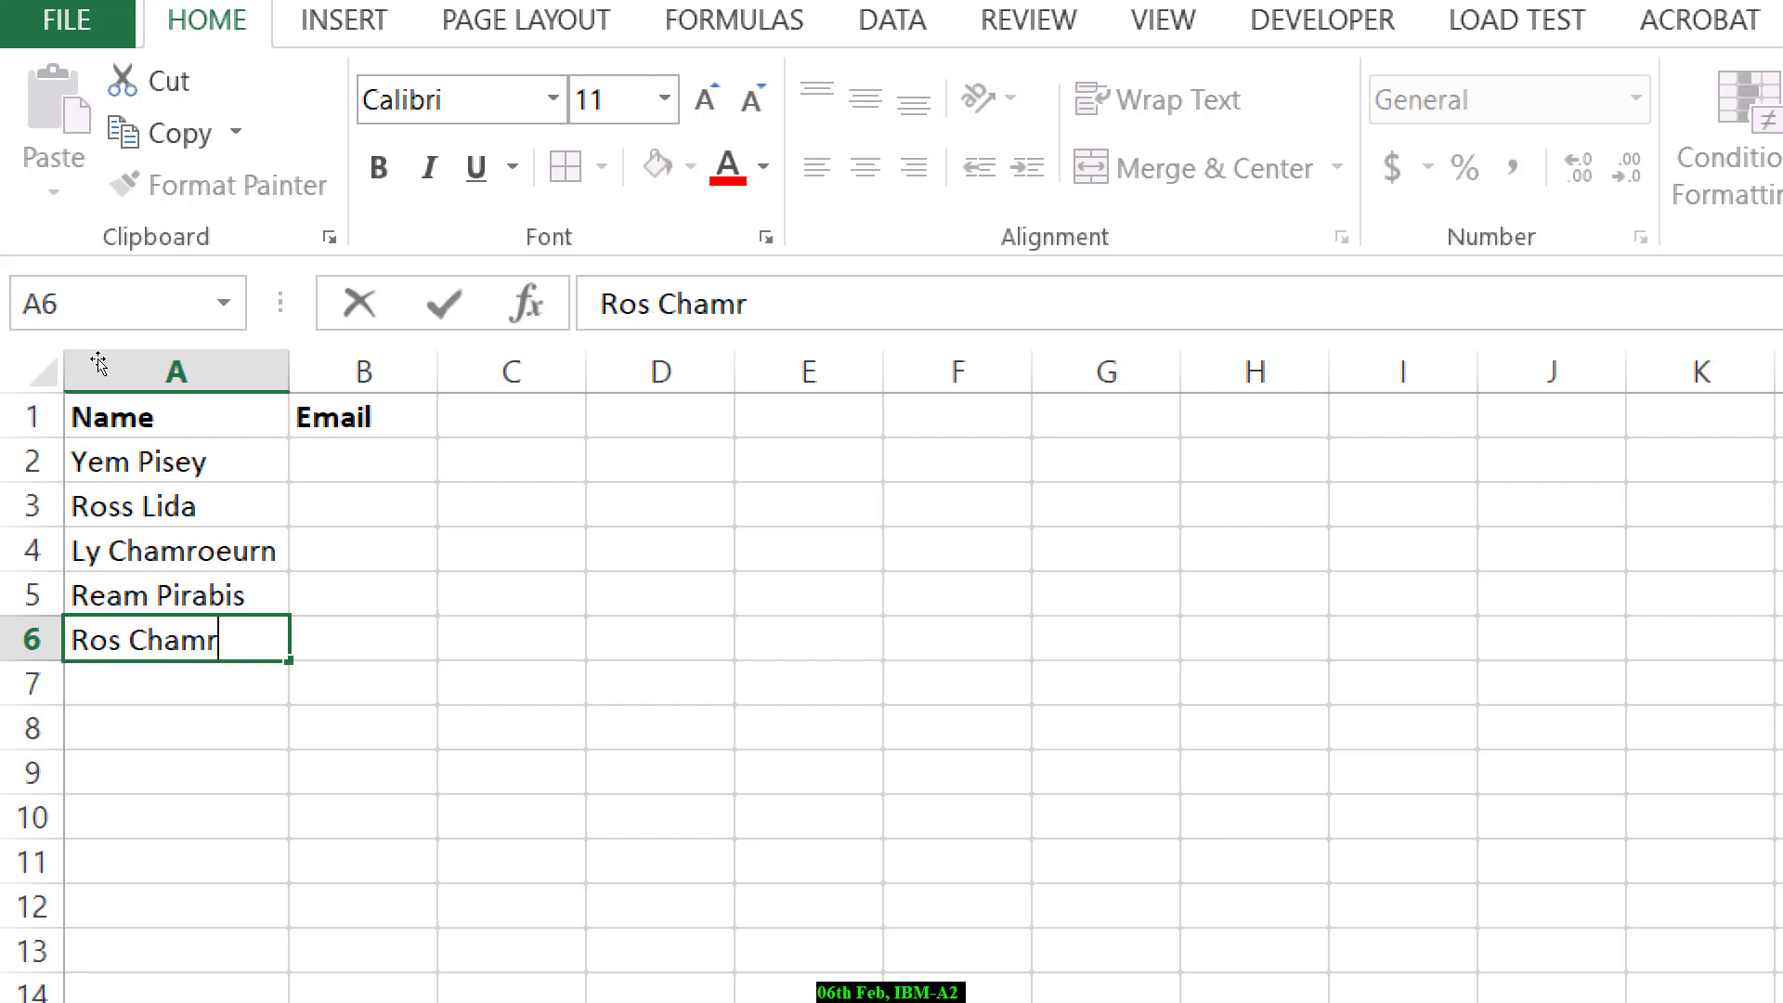
pyautogui.press('Return')
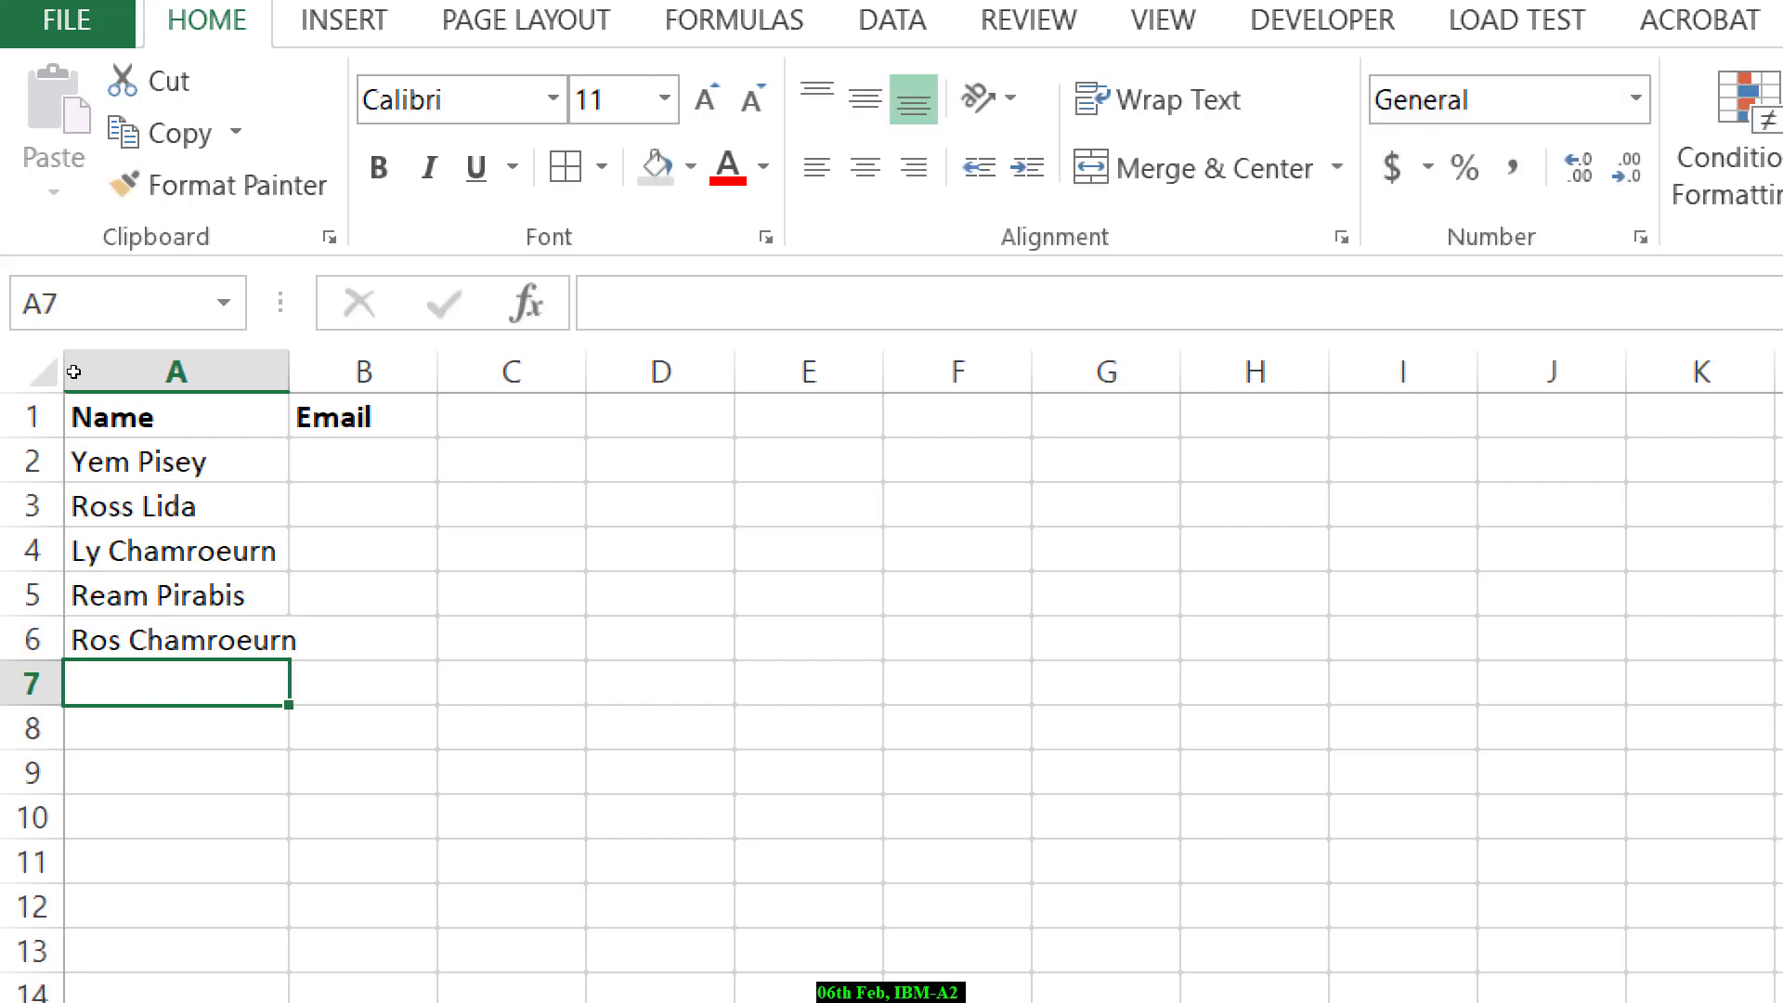
# AutoFit column A again and enter the names for A7 and A8.
pyautogui.hotkey('alt', 'h')
pyautogui.press('o')
pyautogui.press('i')
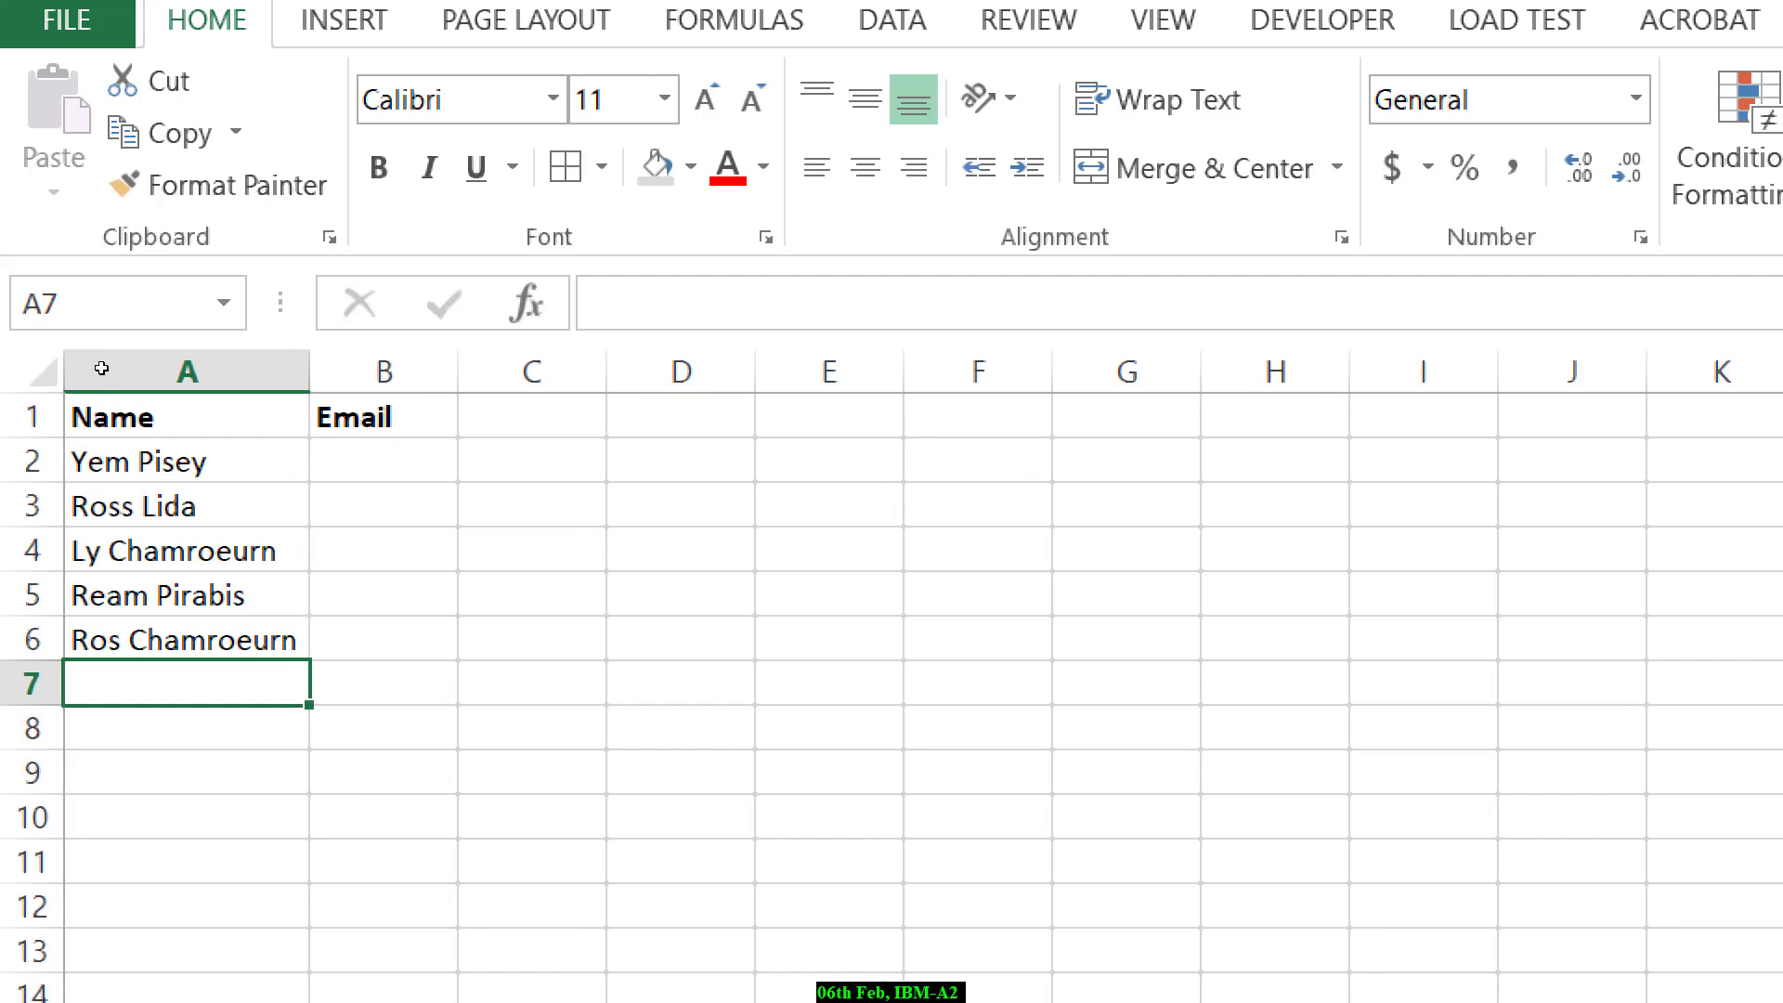
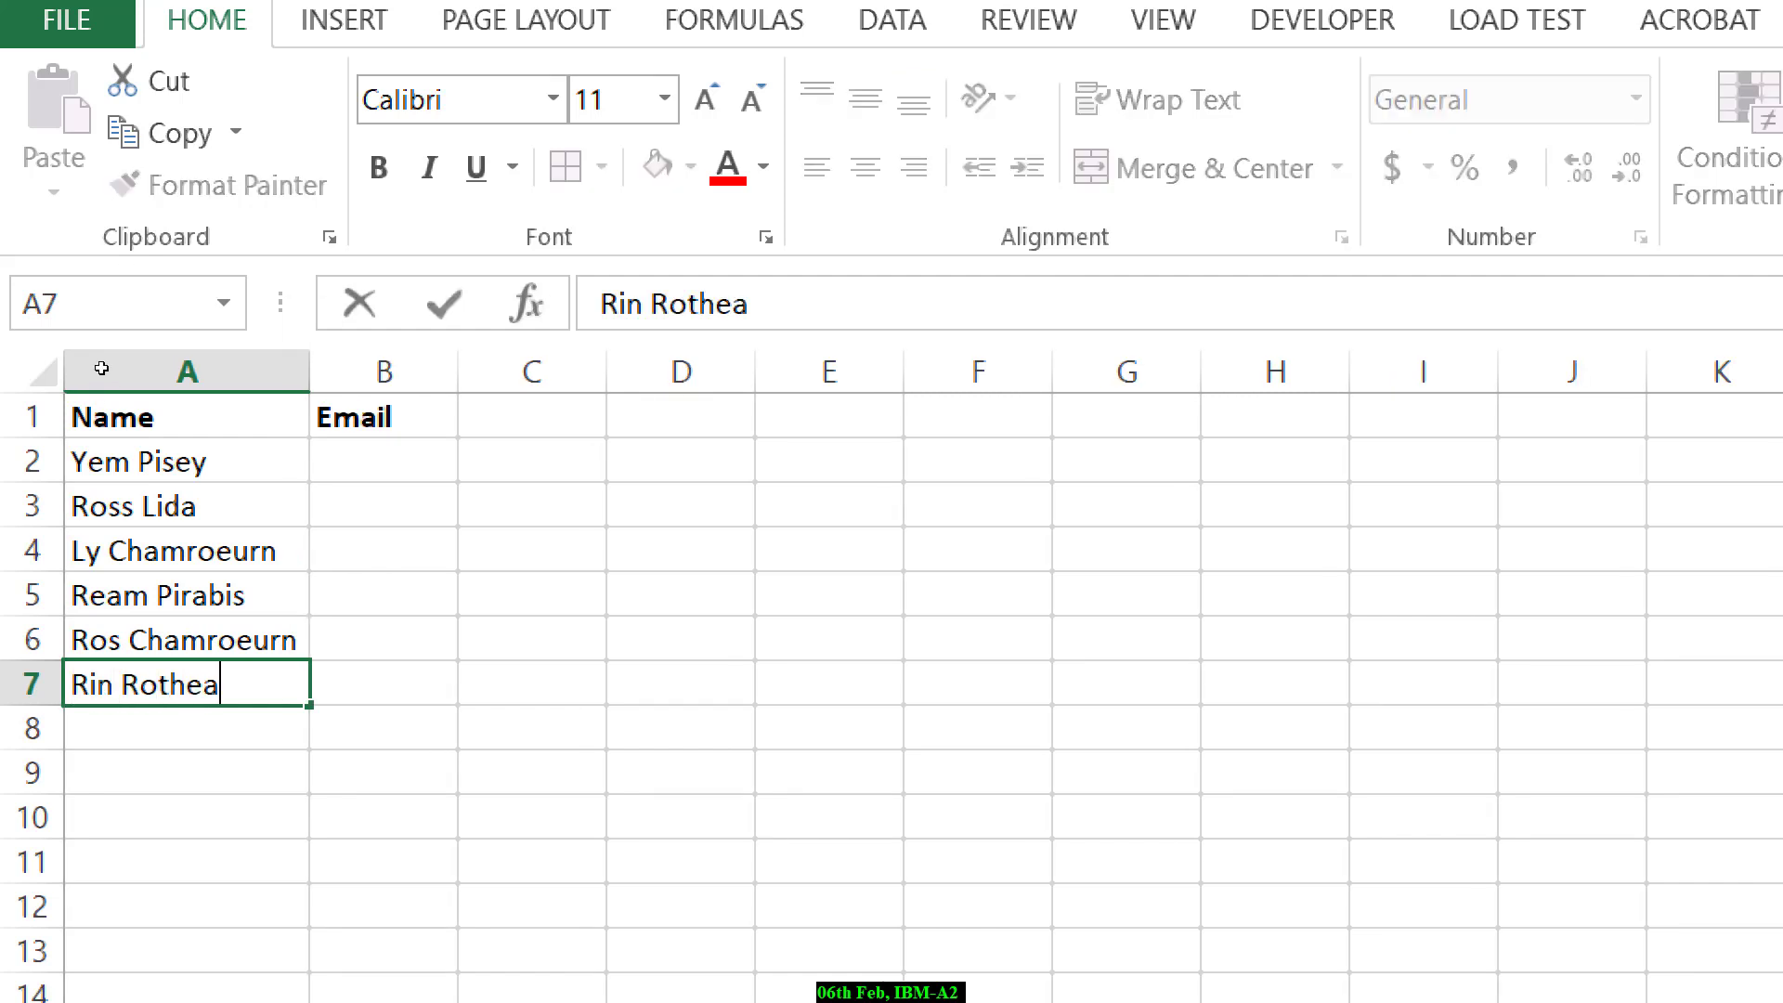
pyautogui.press('Return')
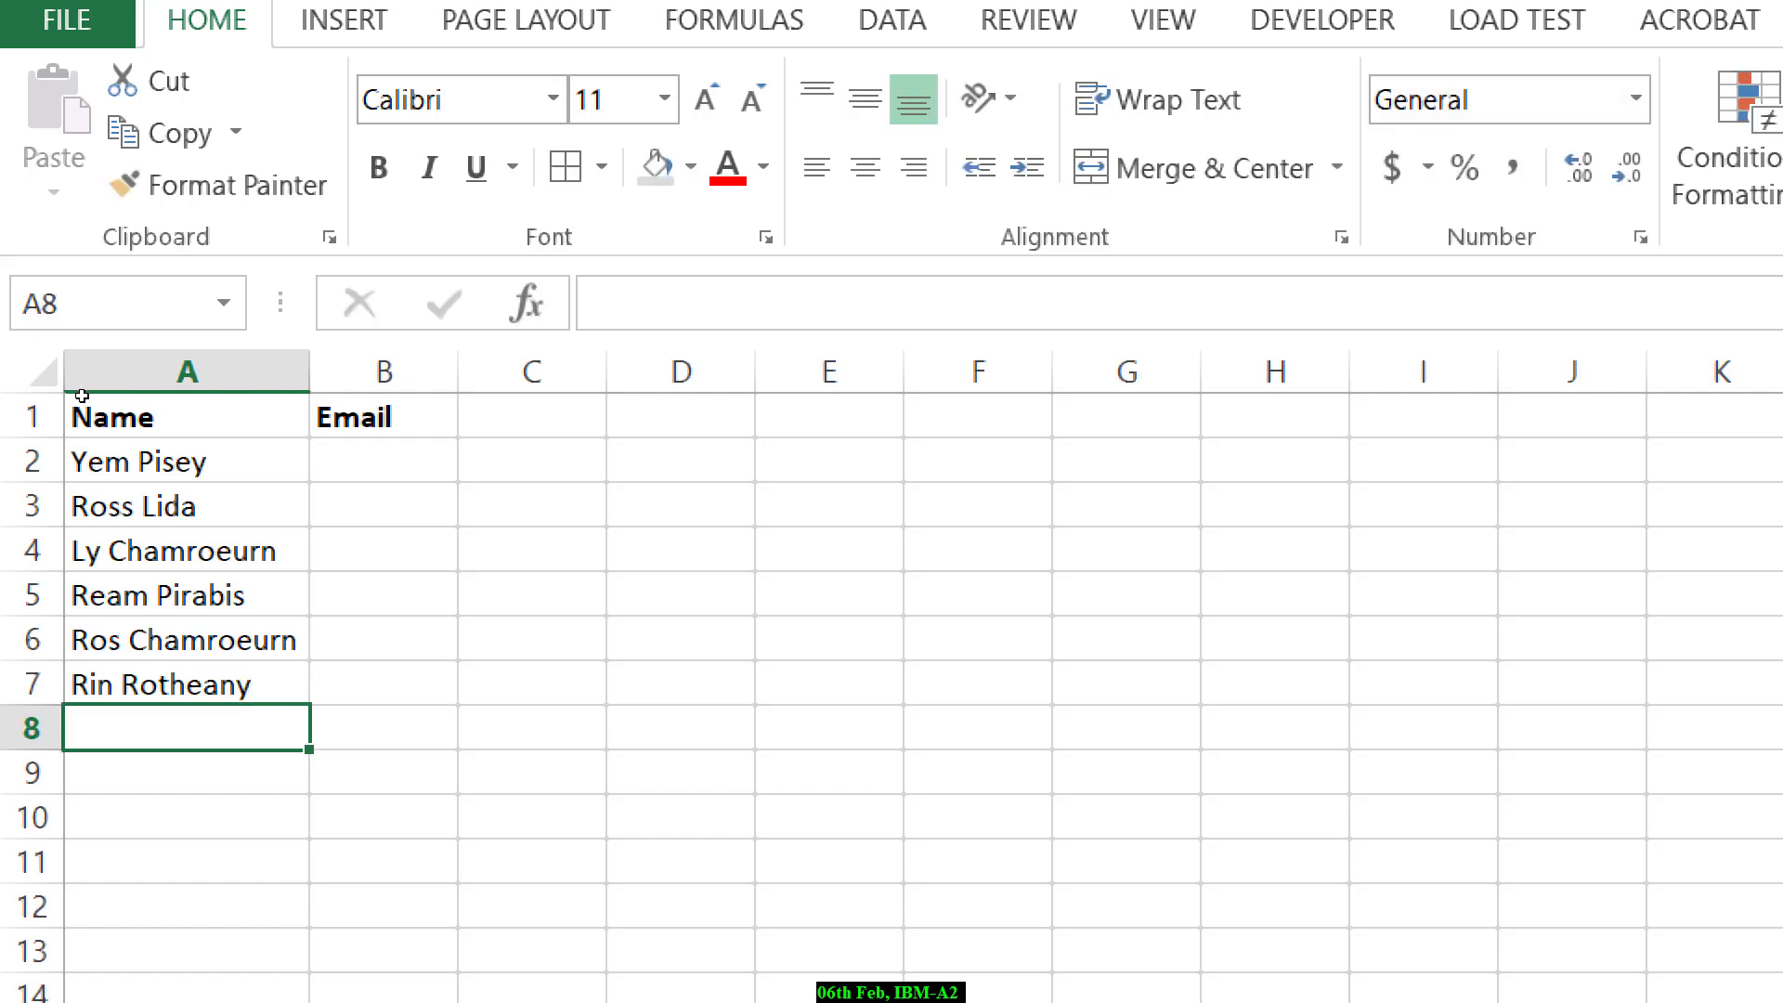
pyautogui.write('Vob')
pyautogui.press('BackSpace')
pyautogui.press('BackSpace')
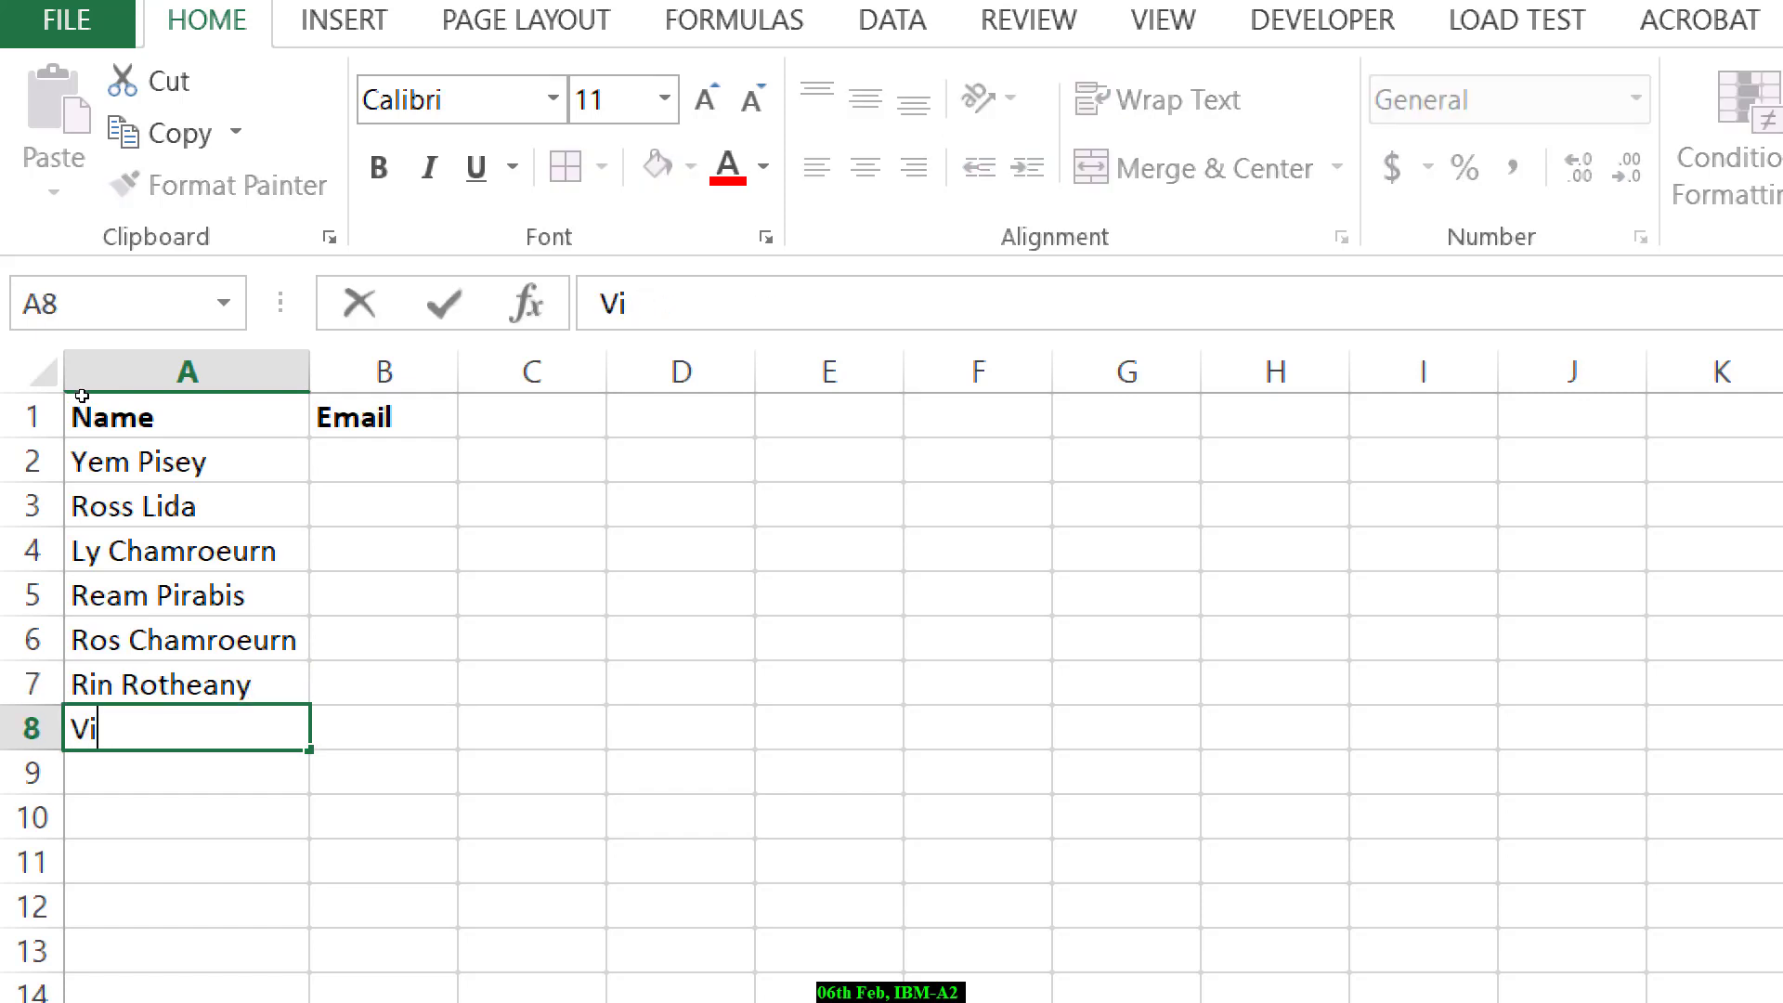
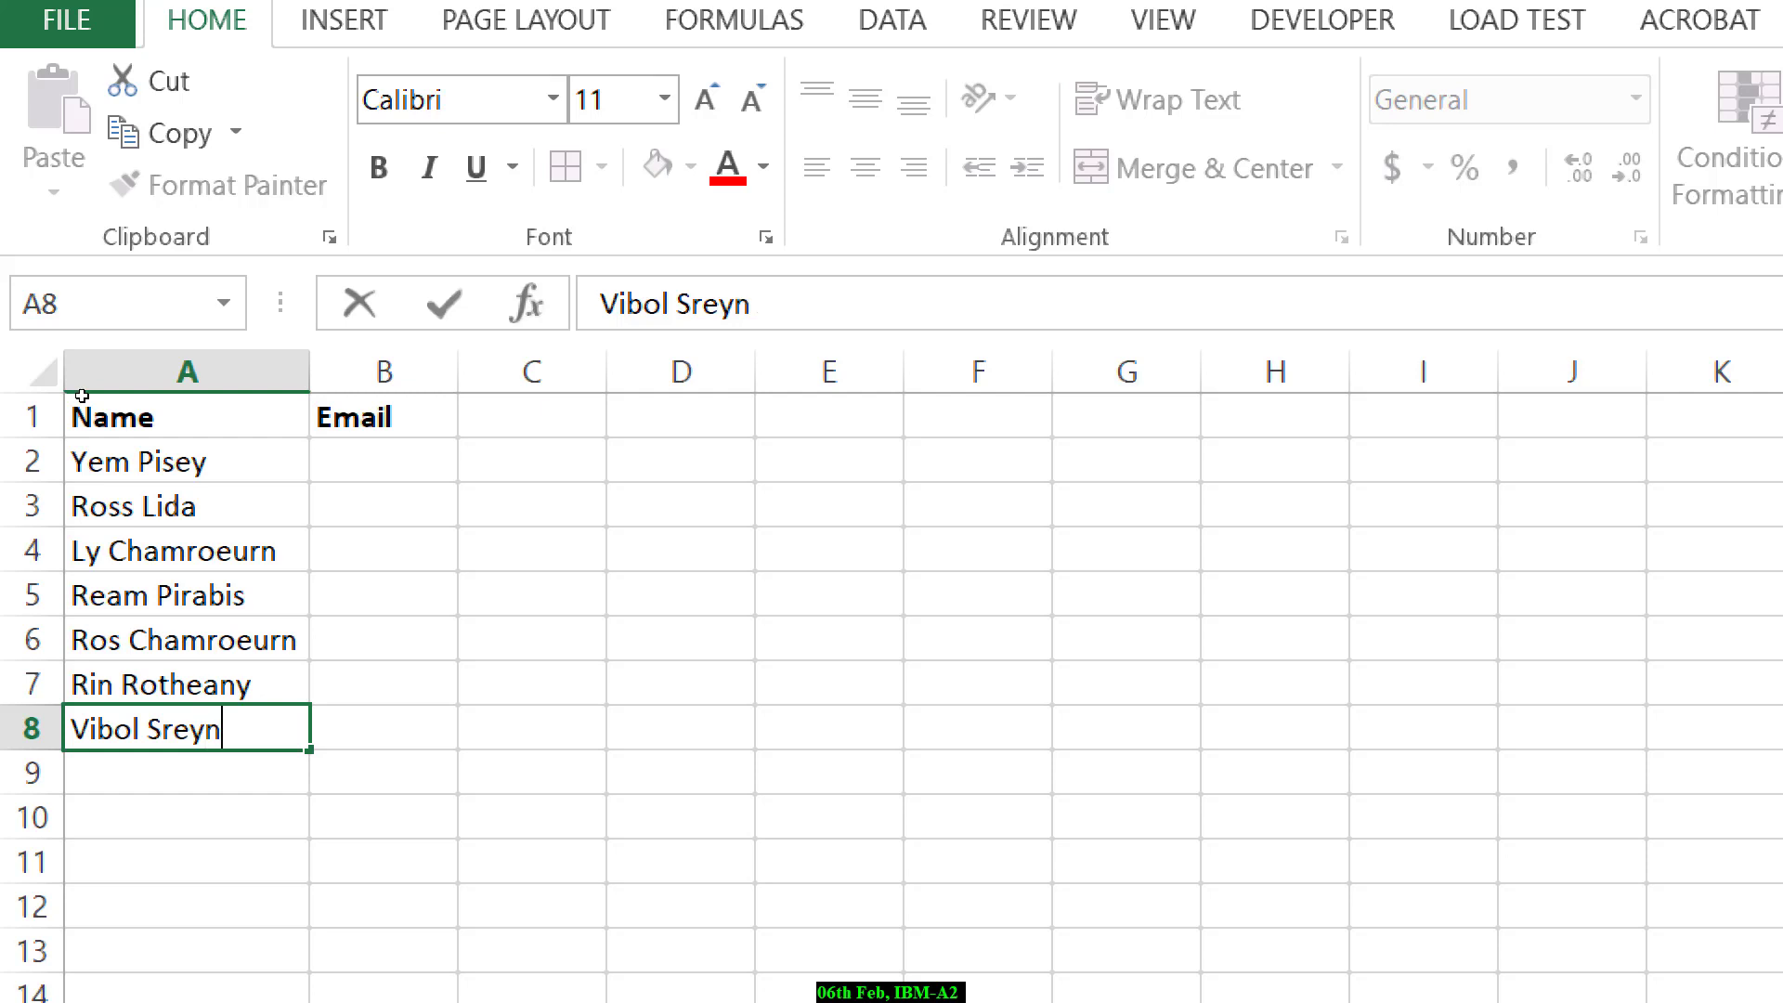
pyautogui.press('Return')
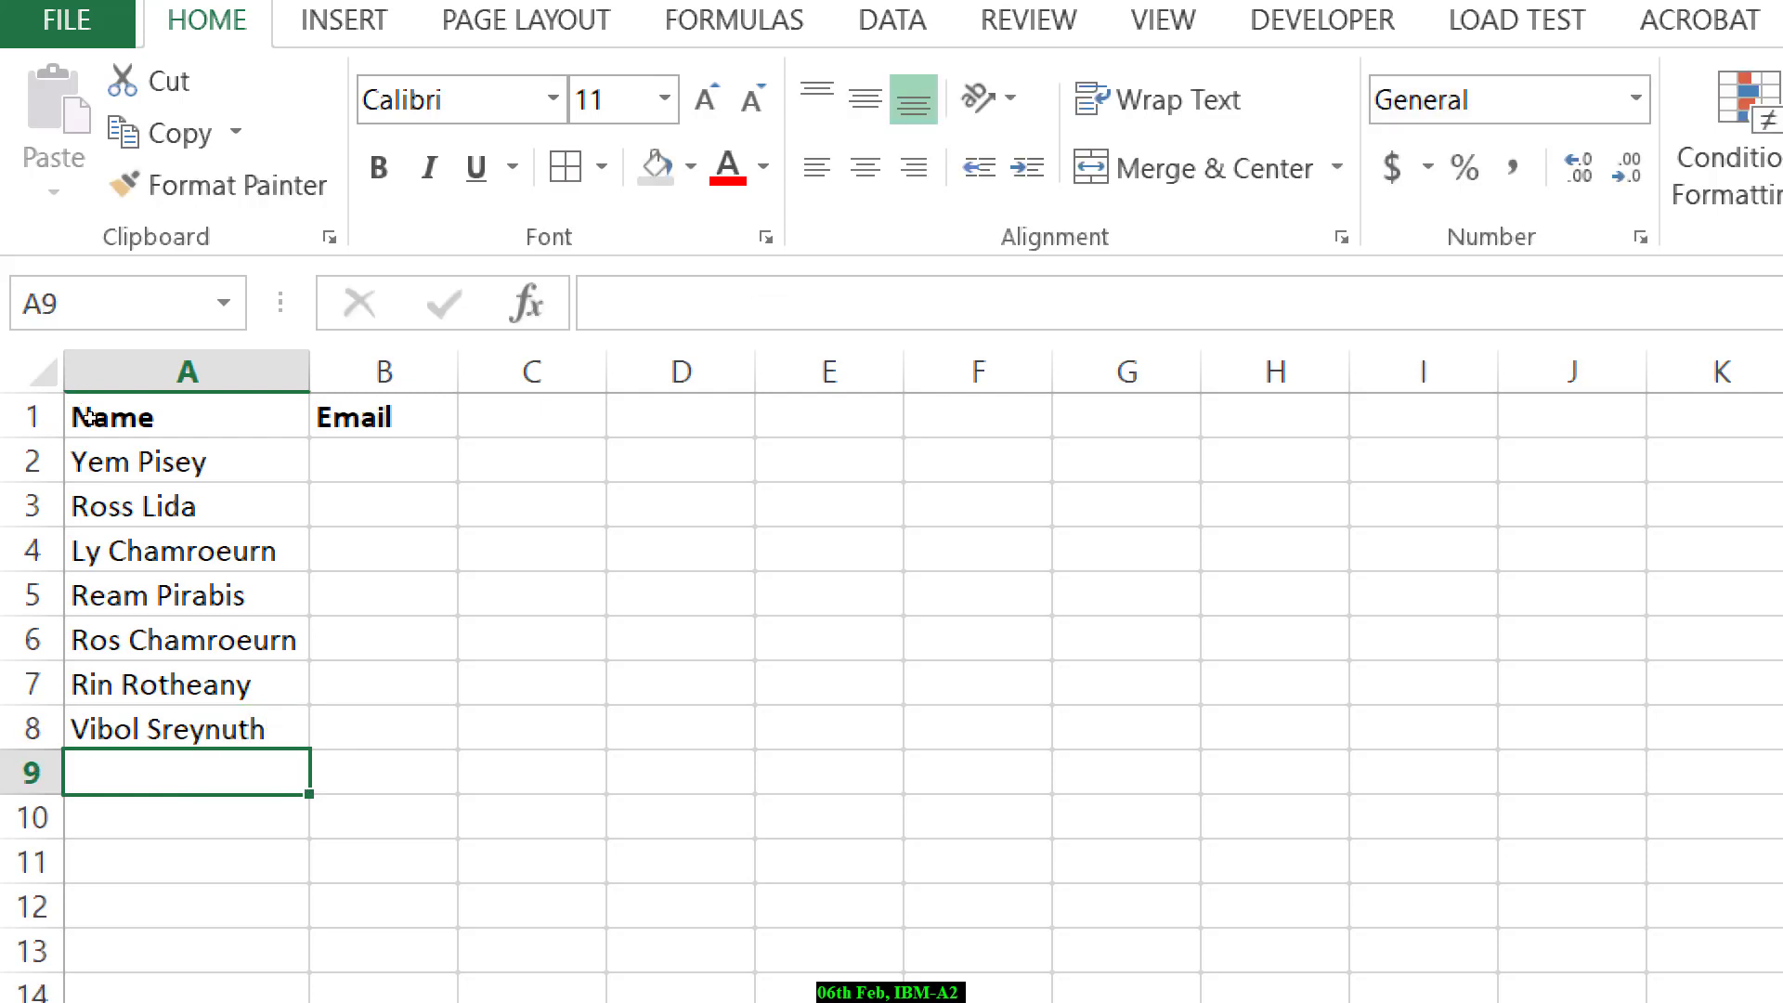
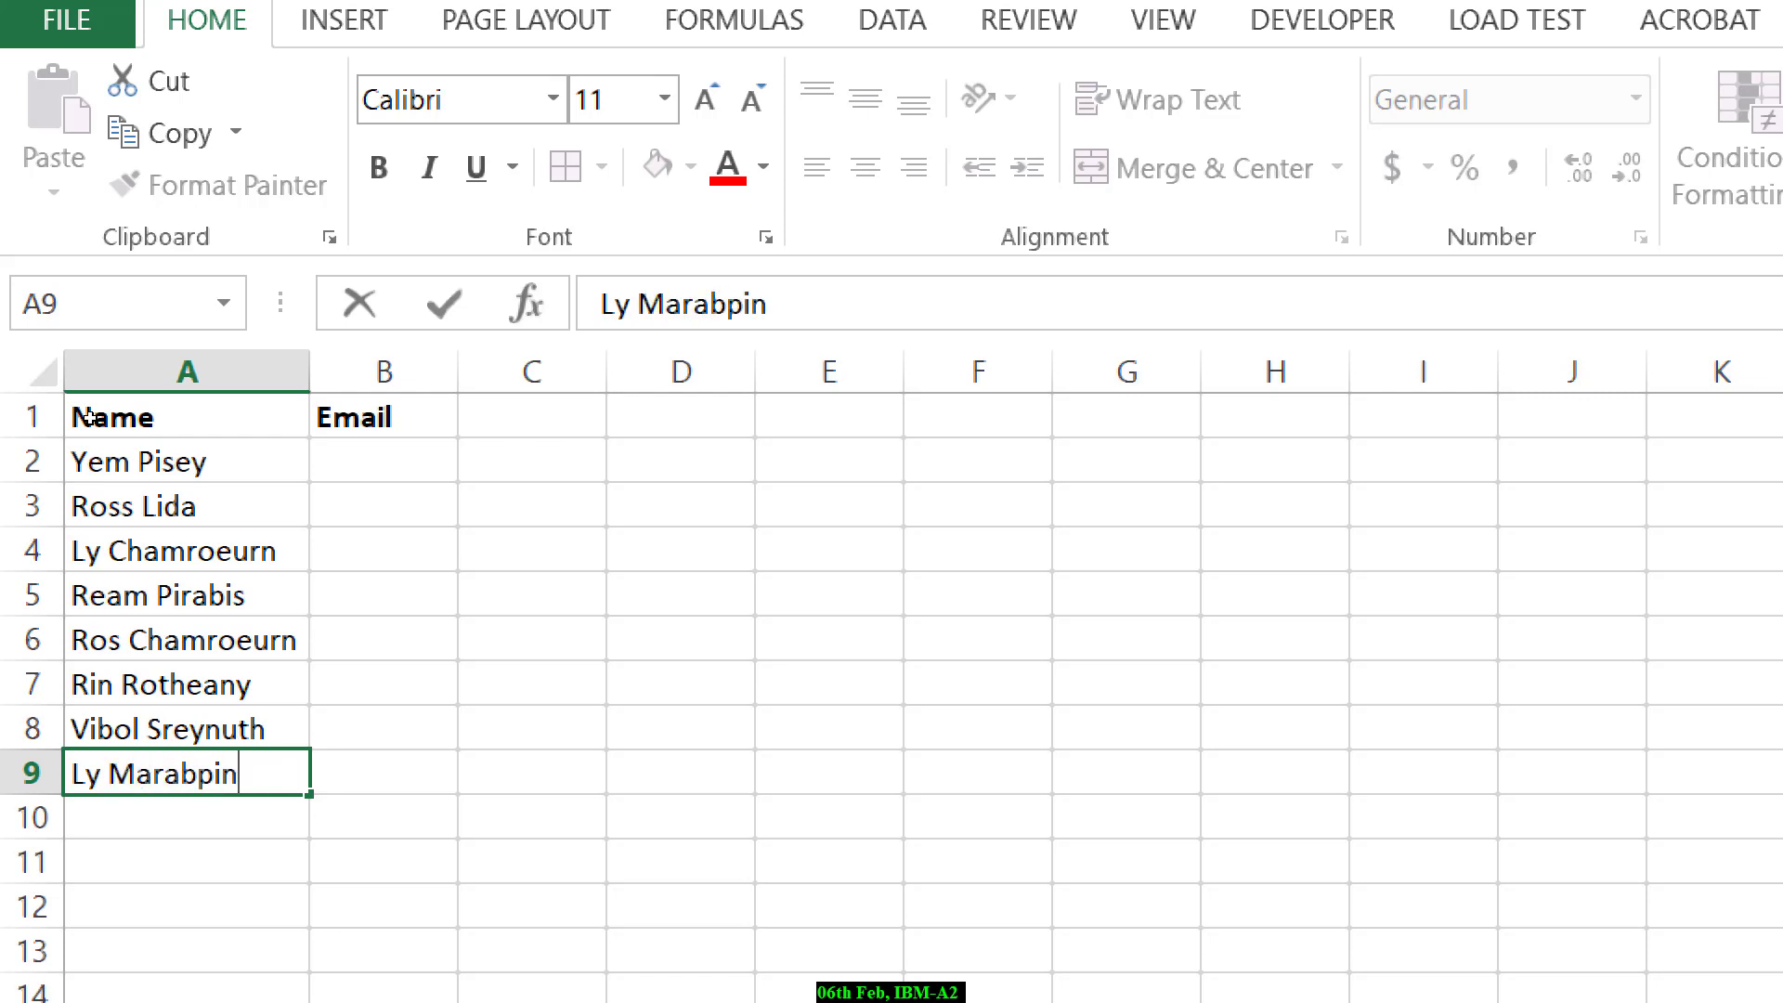
# Enter the last person's name in A9, correcting a stray letter.
pyautogui.press('Left')
pyautogui.press('Left')
pyautogui.press('Left')
pyautogui.press('BackSpace')
pyautogui.press('Tab')
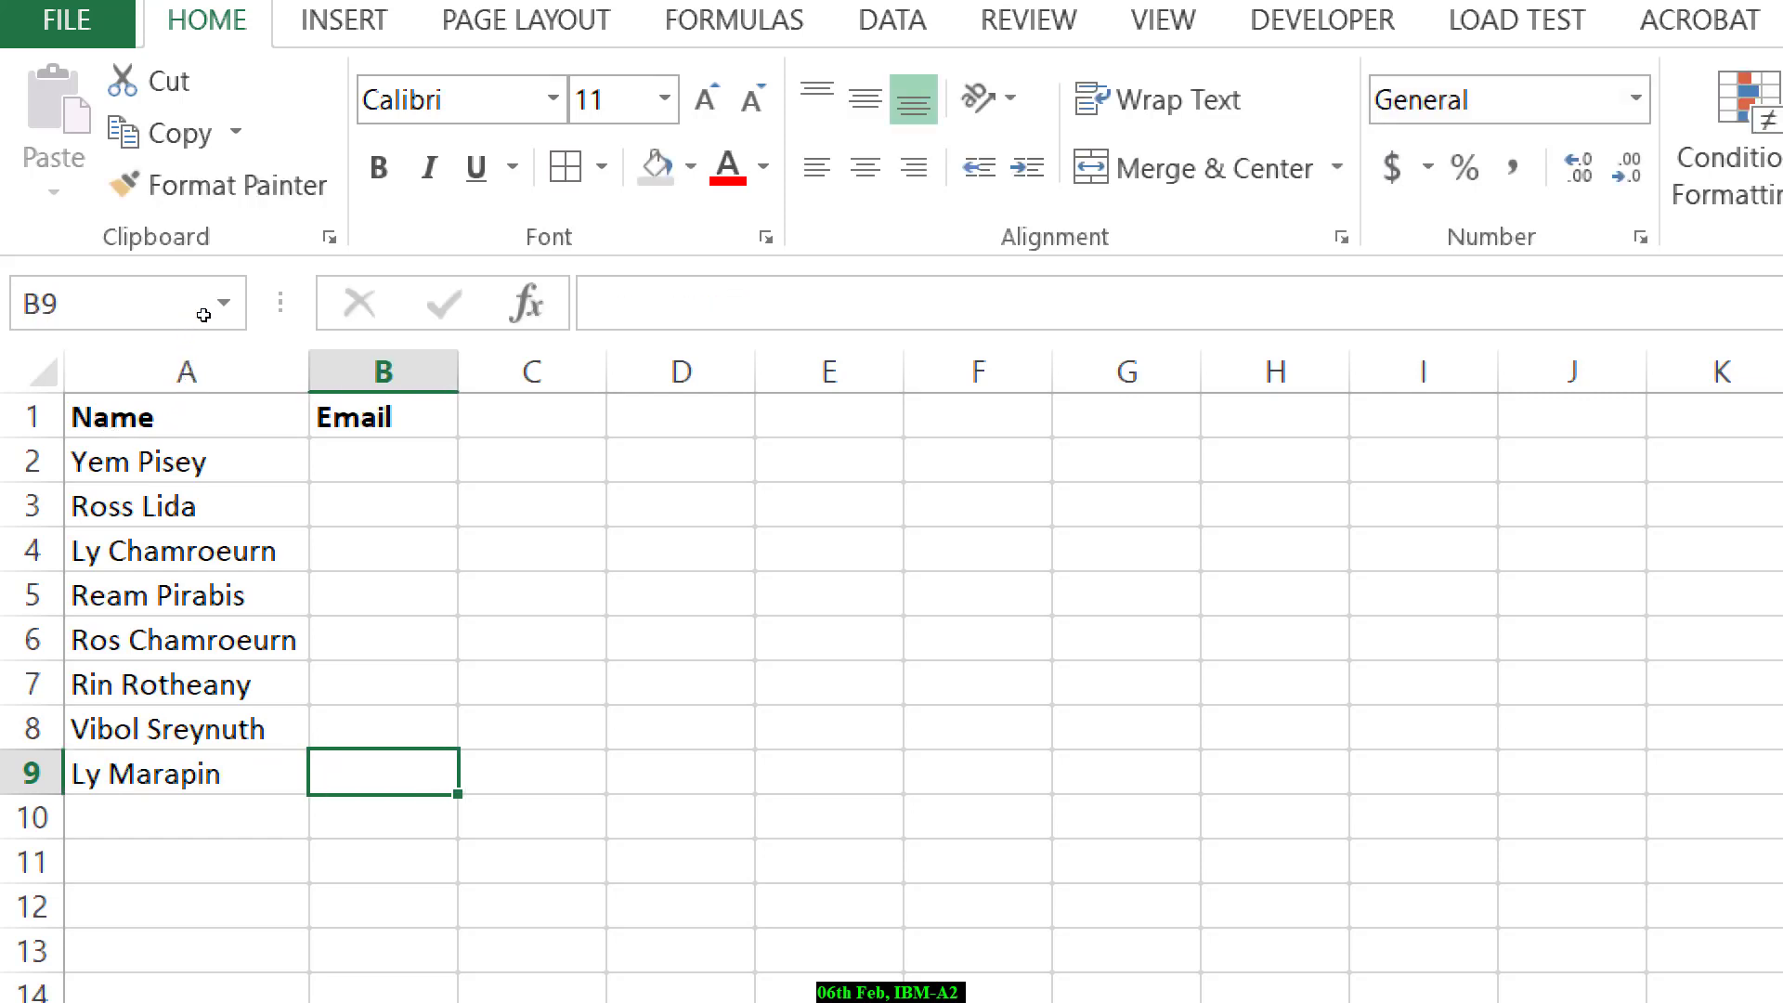
pyautogui.hotkey('ctrl', 'Up')
pyautogui.press('Down')
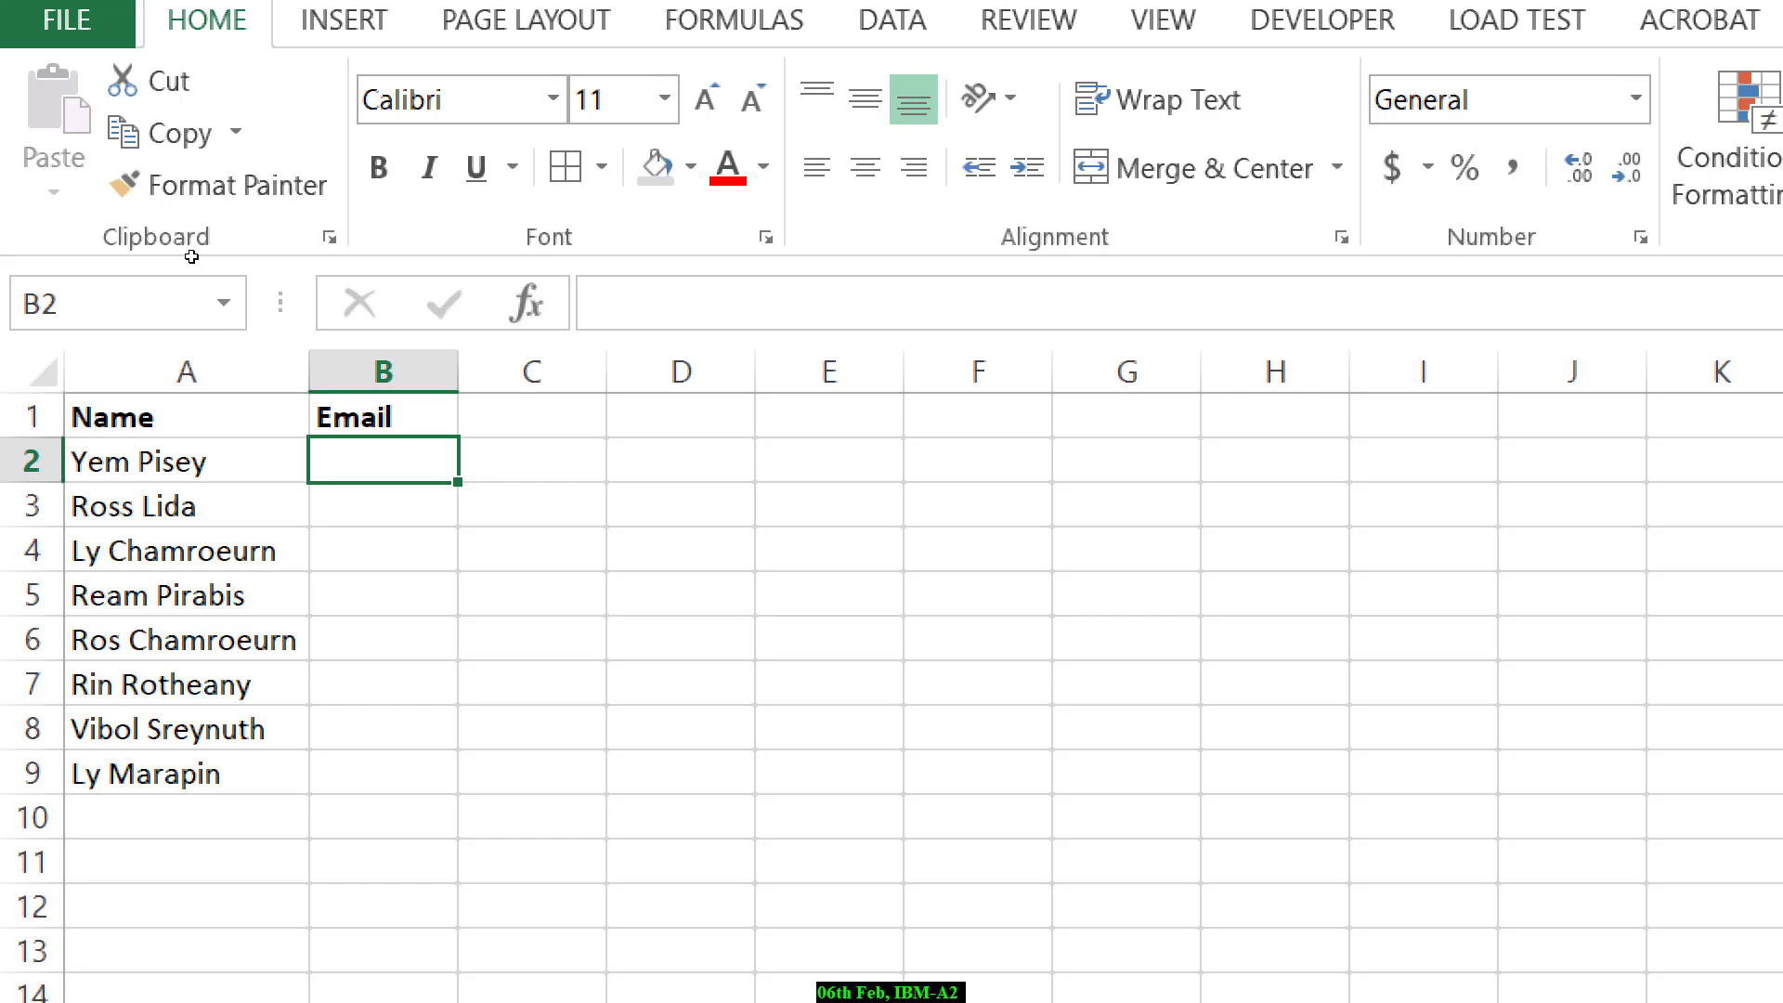
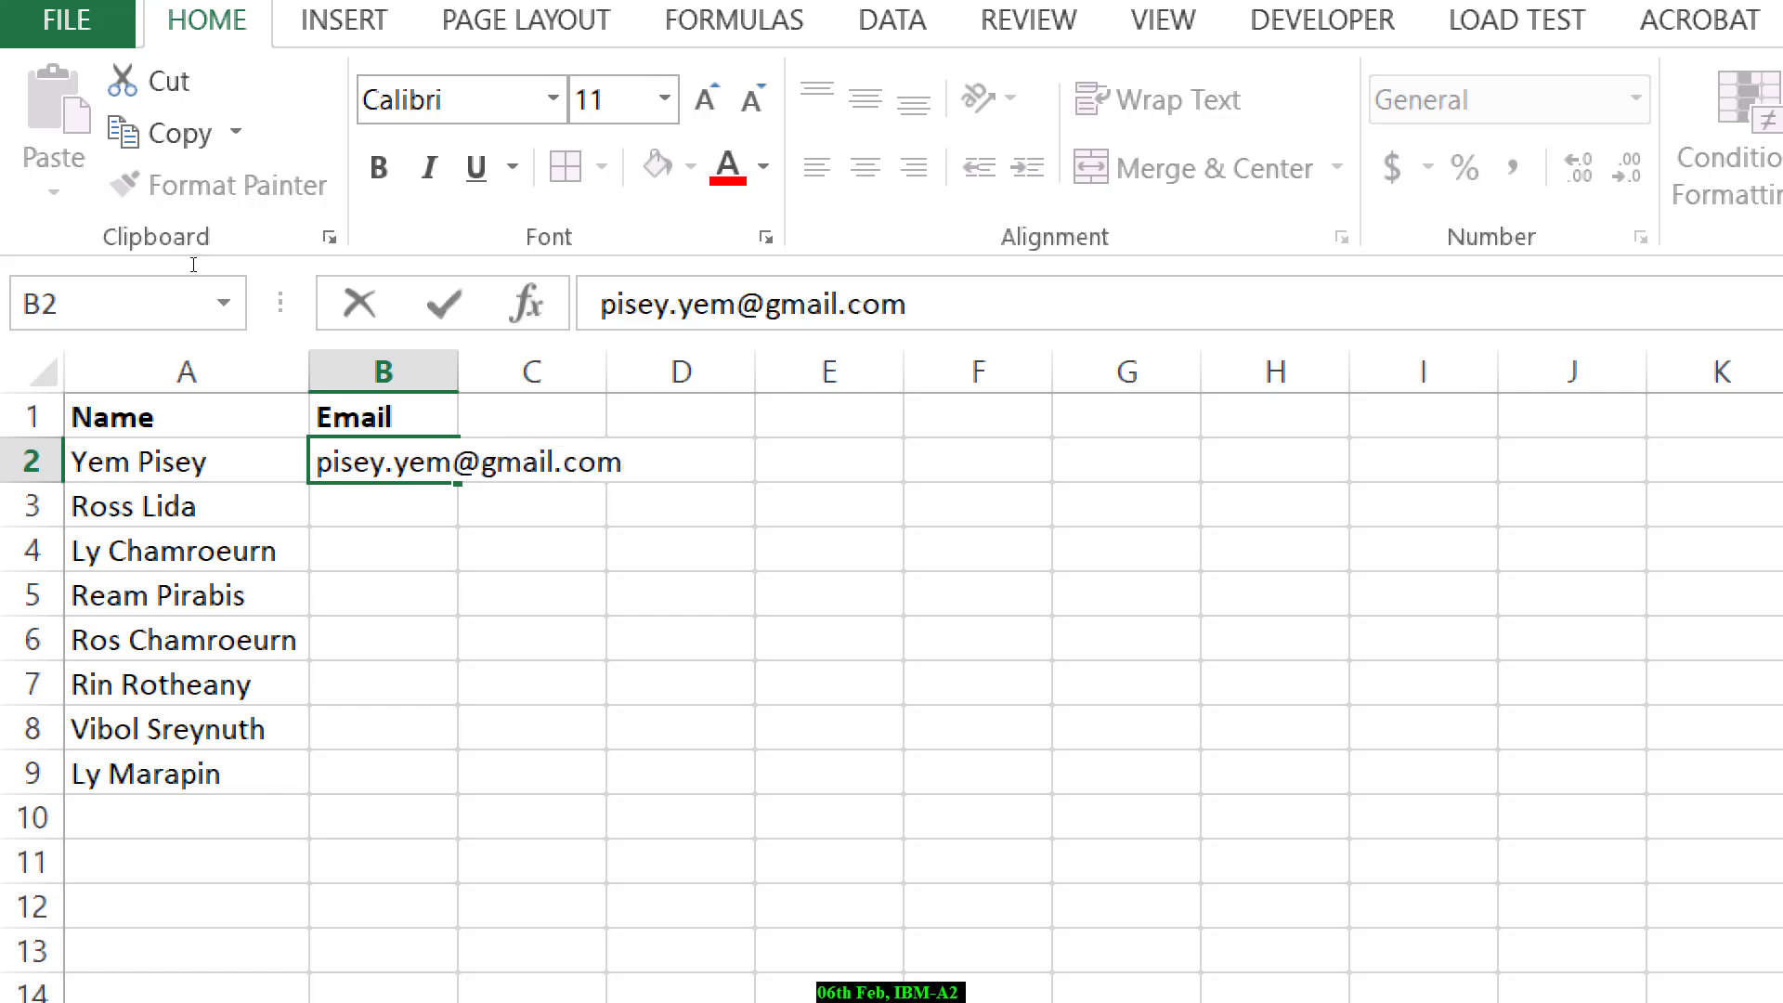
# Enter the first person's e-mail address in B2 and AutoFit column B to it.
pyautogui.press('Return')
pyautogui.press('Return')
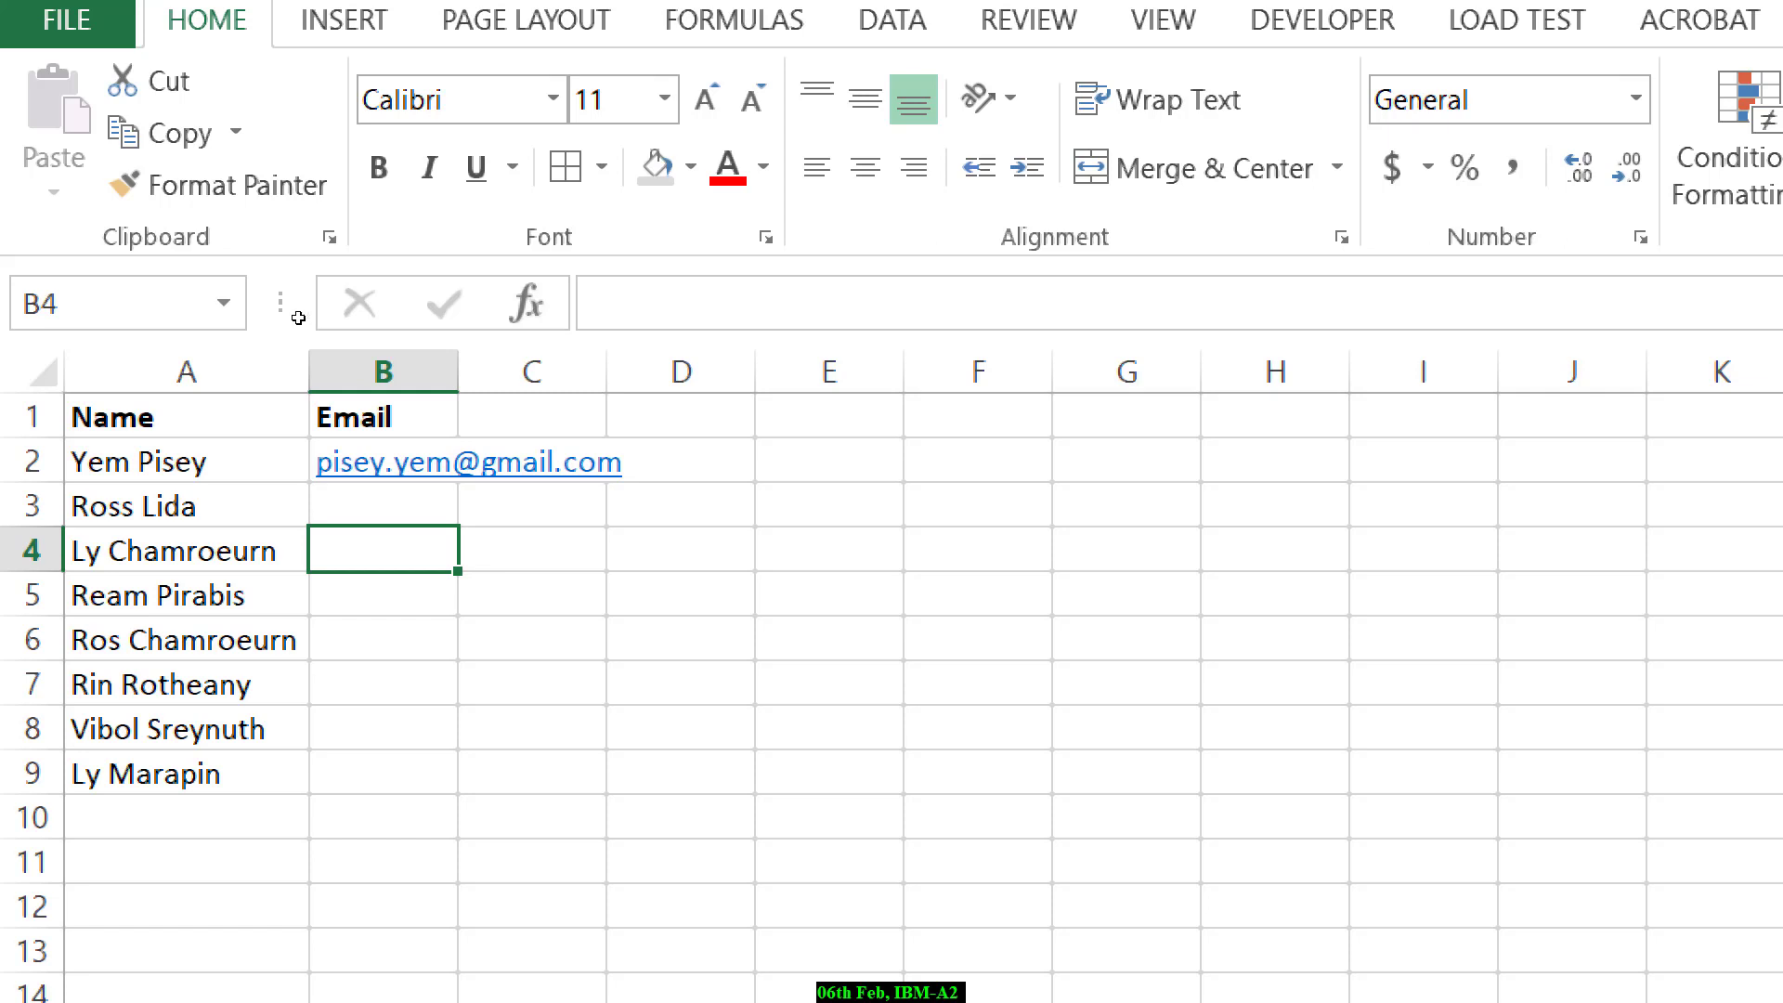
pyautogui.hotkey('alt', 'h')
pyautogui.press('o')
pyautogui.press('i')
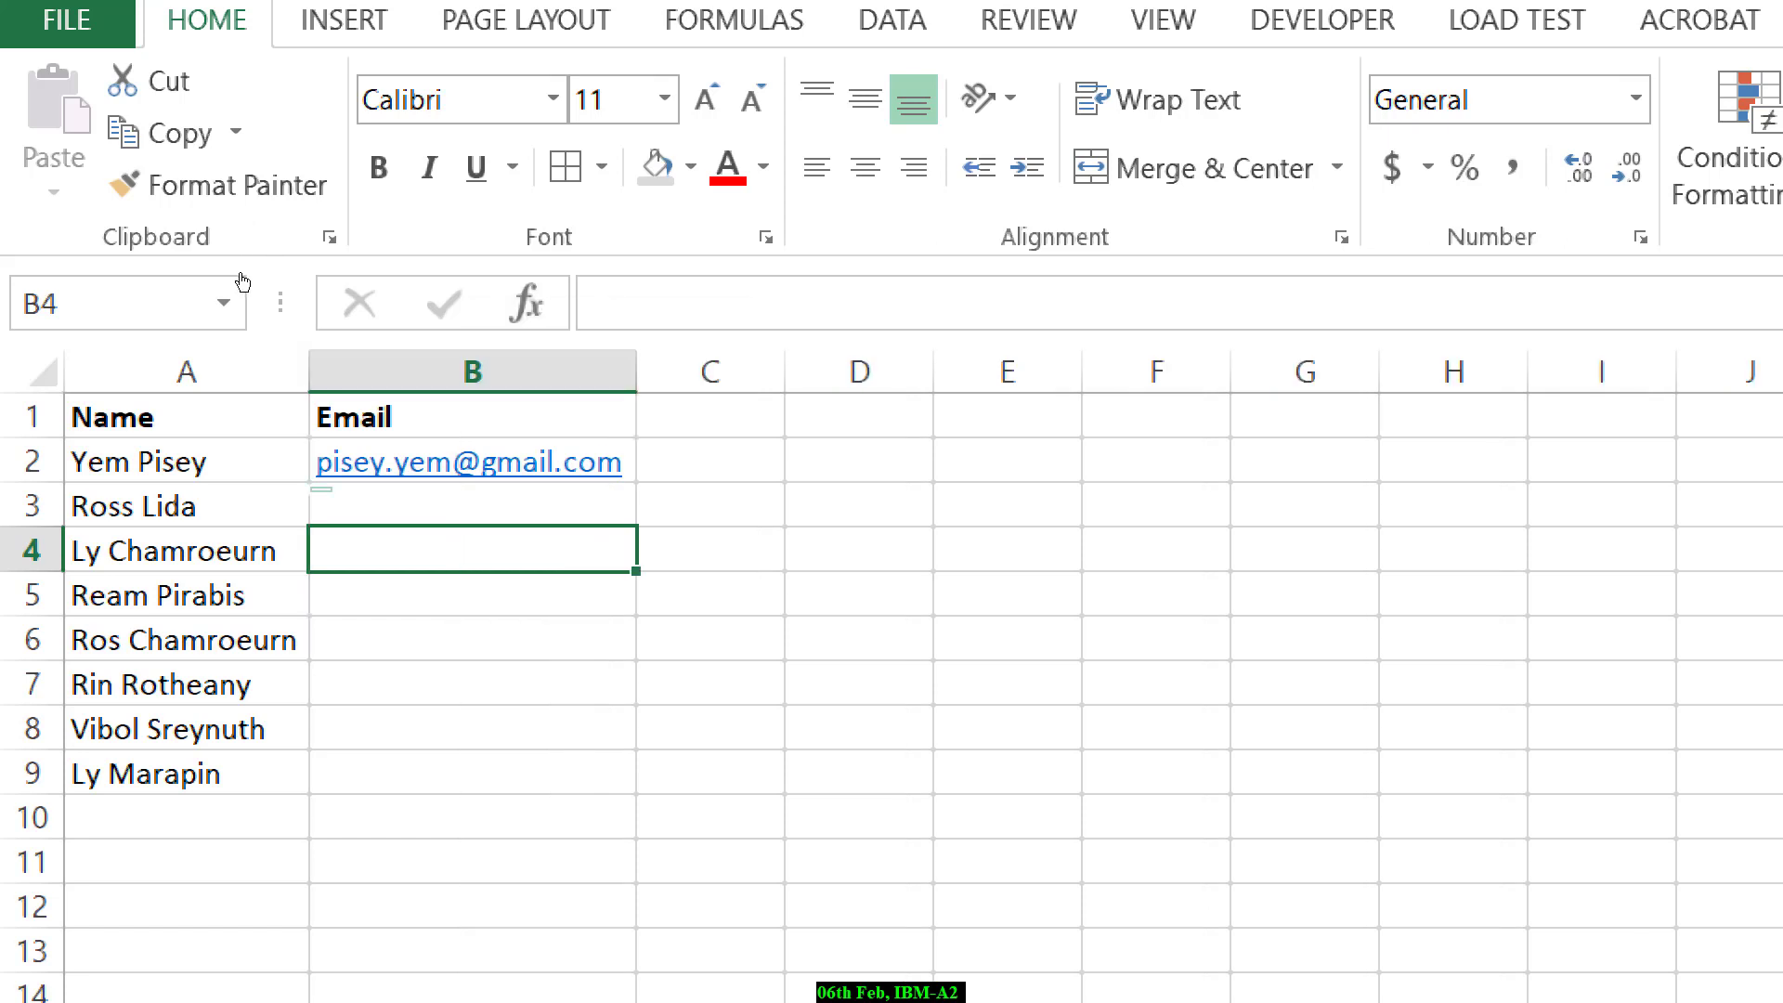
# Enter the second person's e-mail address in B3.
pyautogui.press('Up')
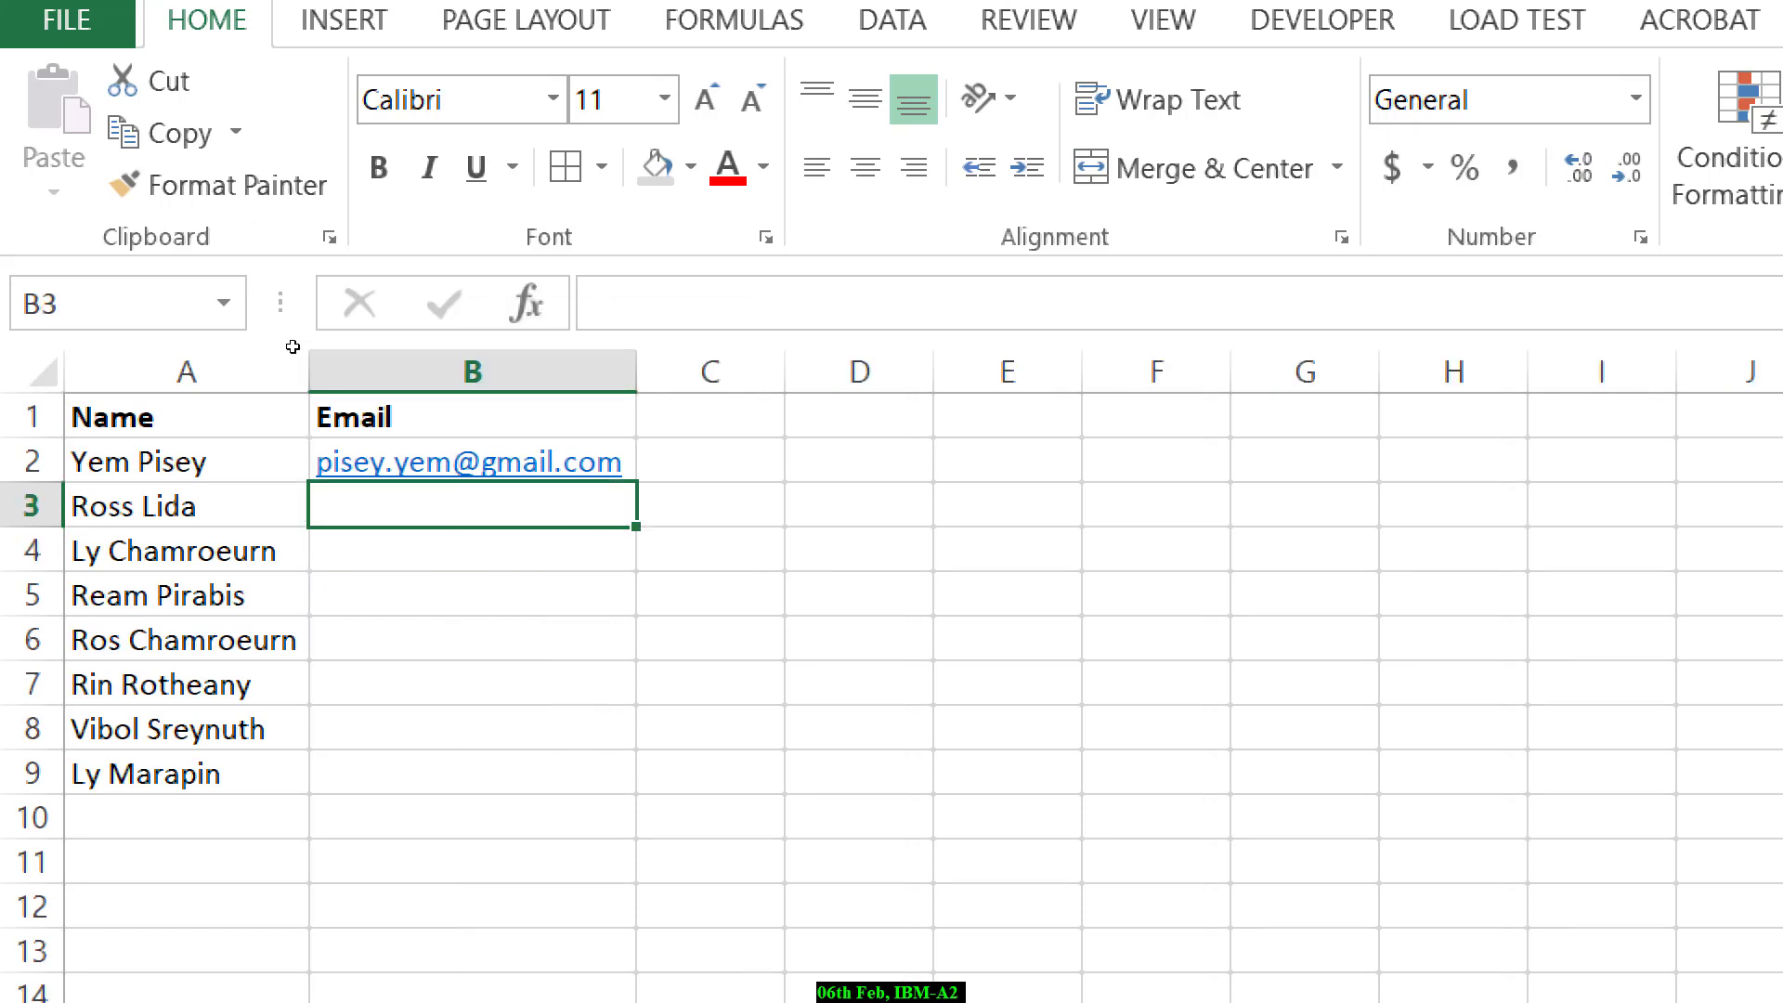
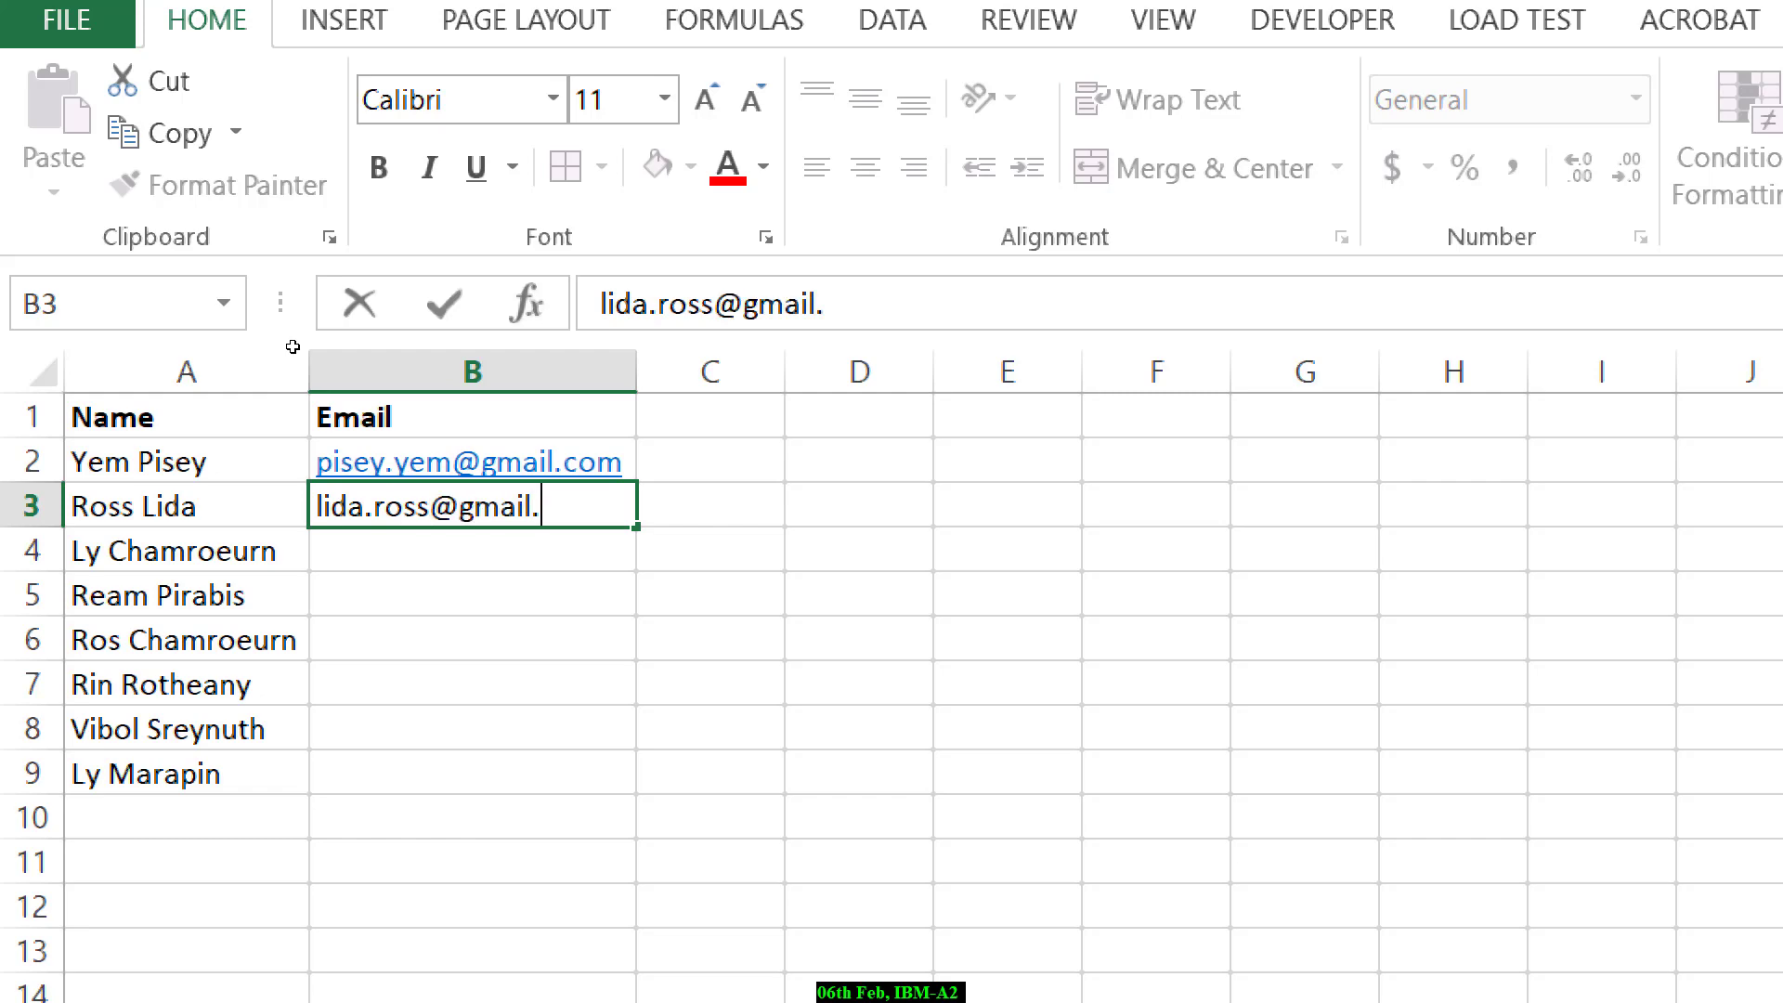
pyautogui.press('Return')
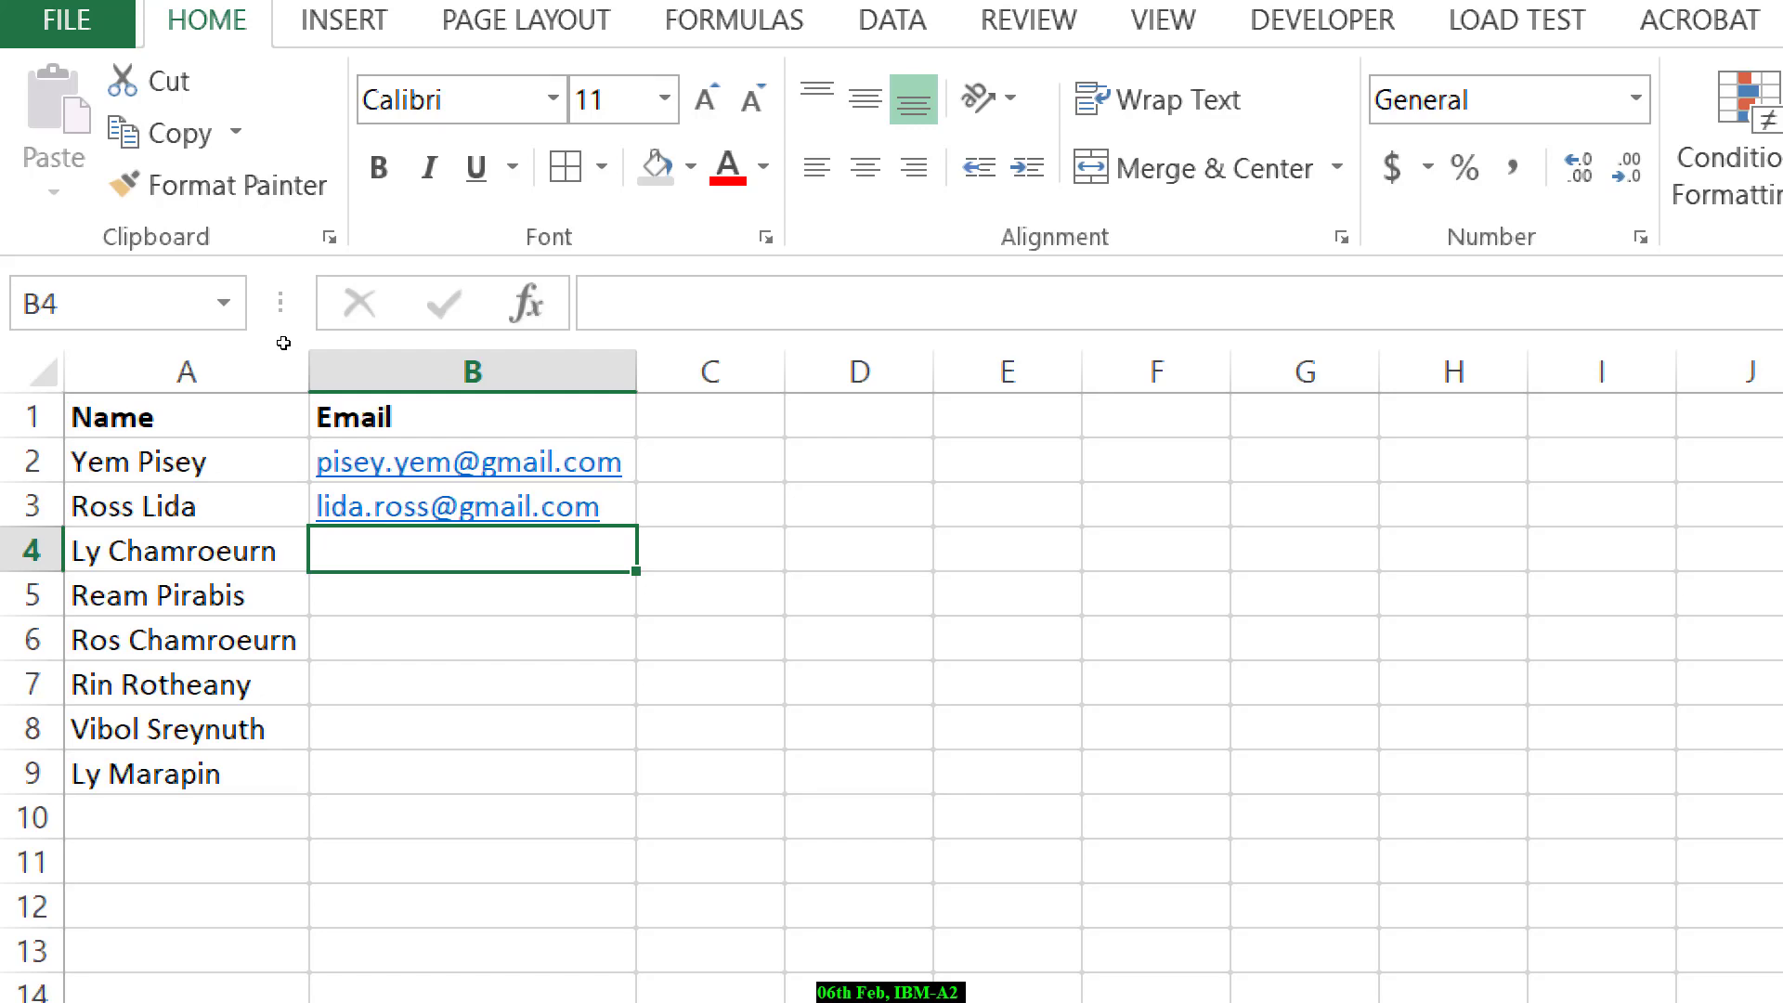
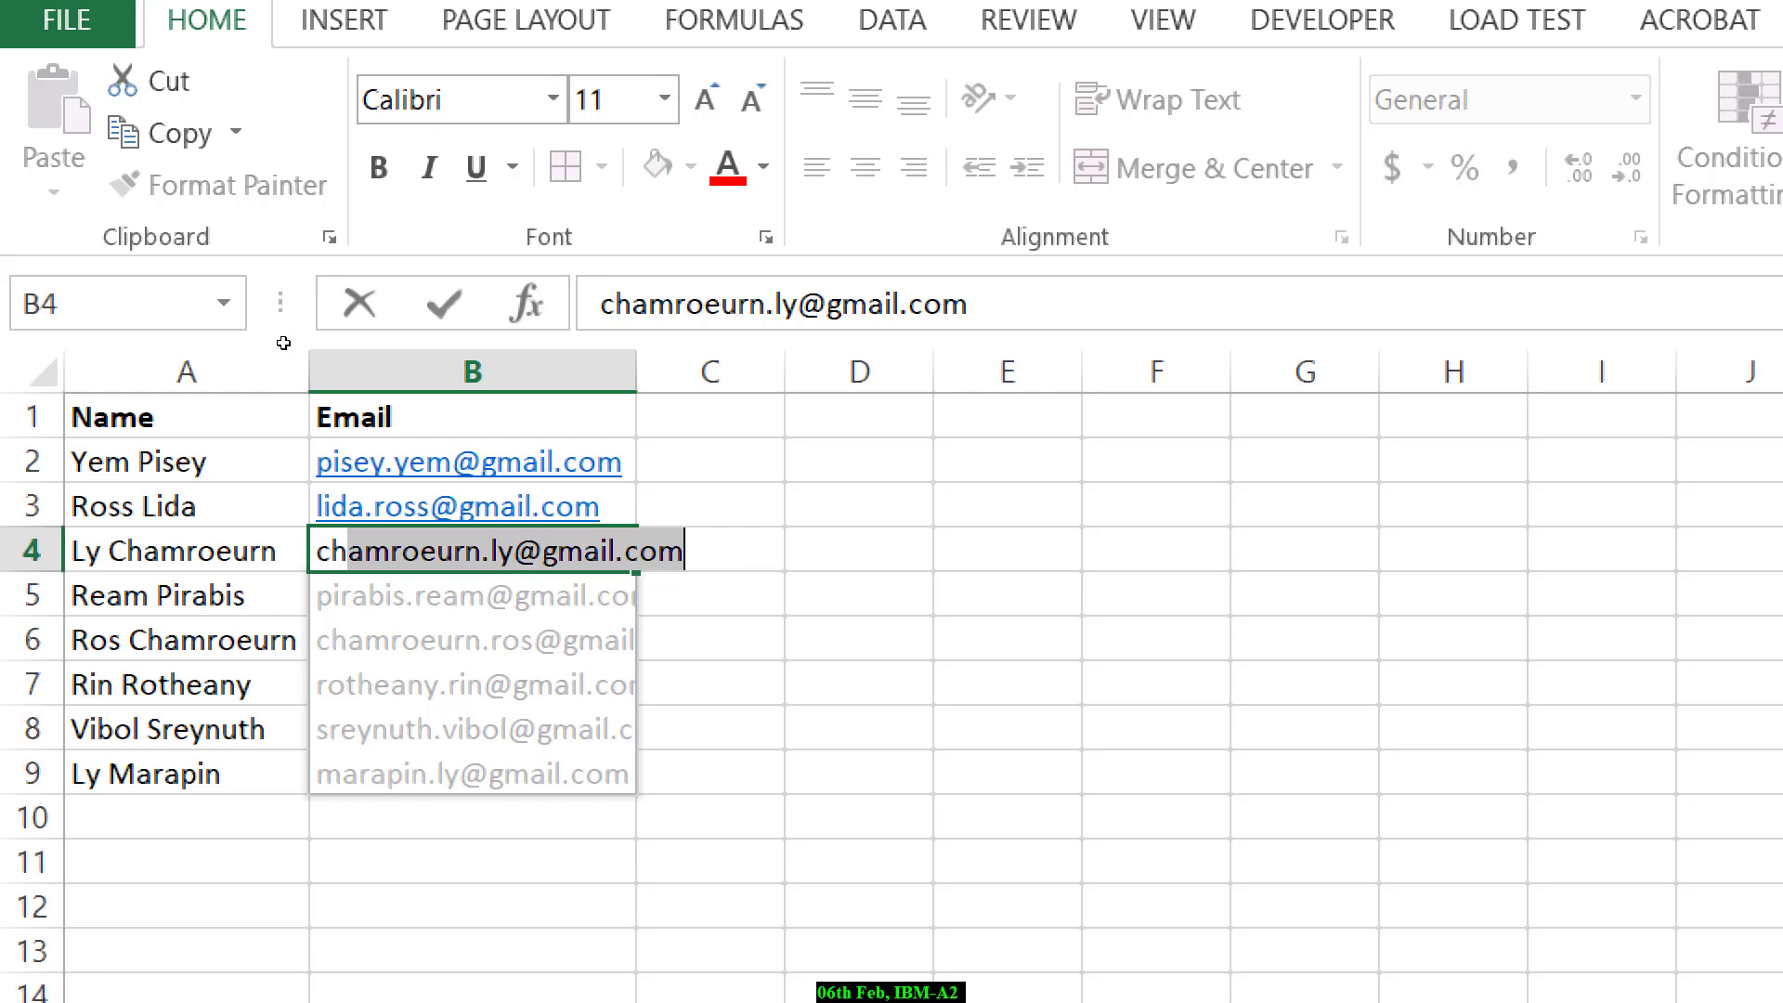
# Accept Flash Fill e-mail addresses for B4:B9 and AutoFit column B.
pyautogui.press('Return')
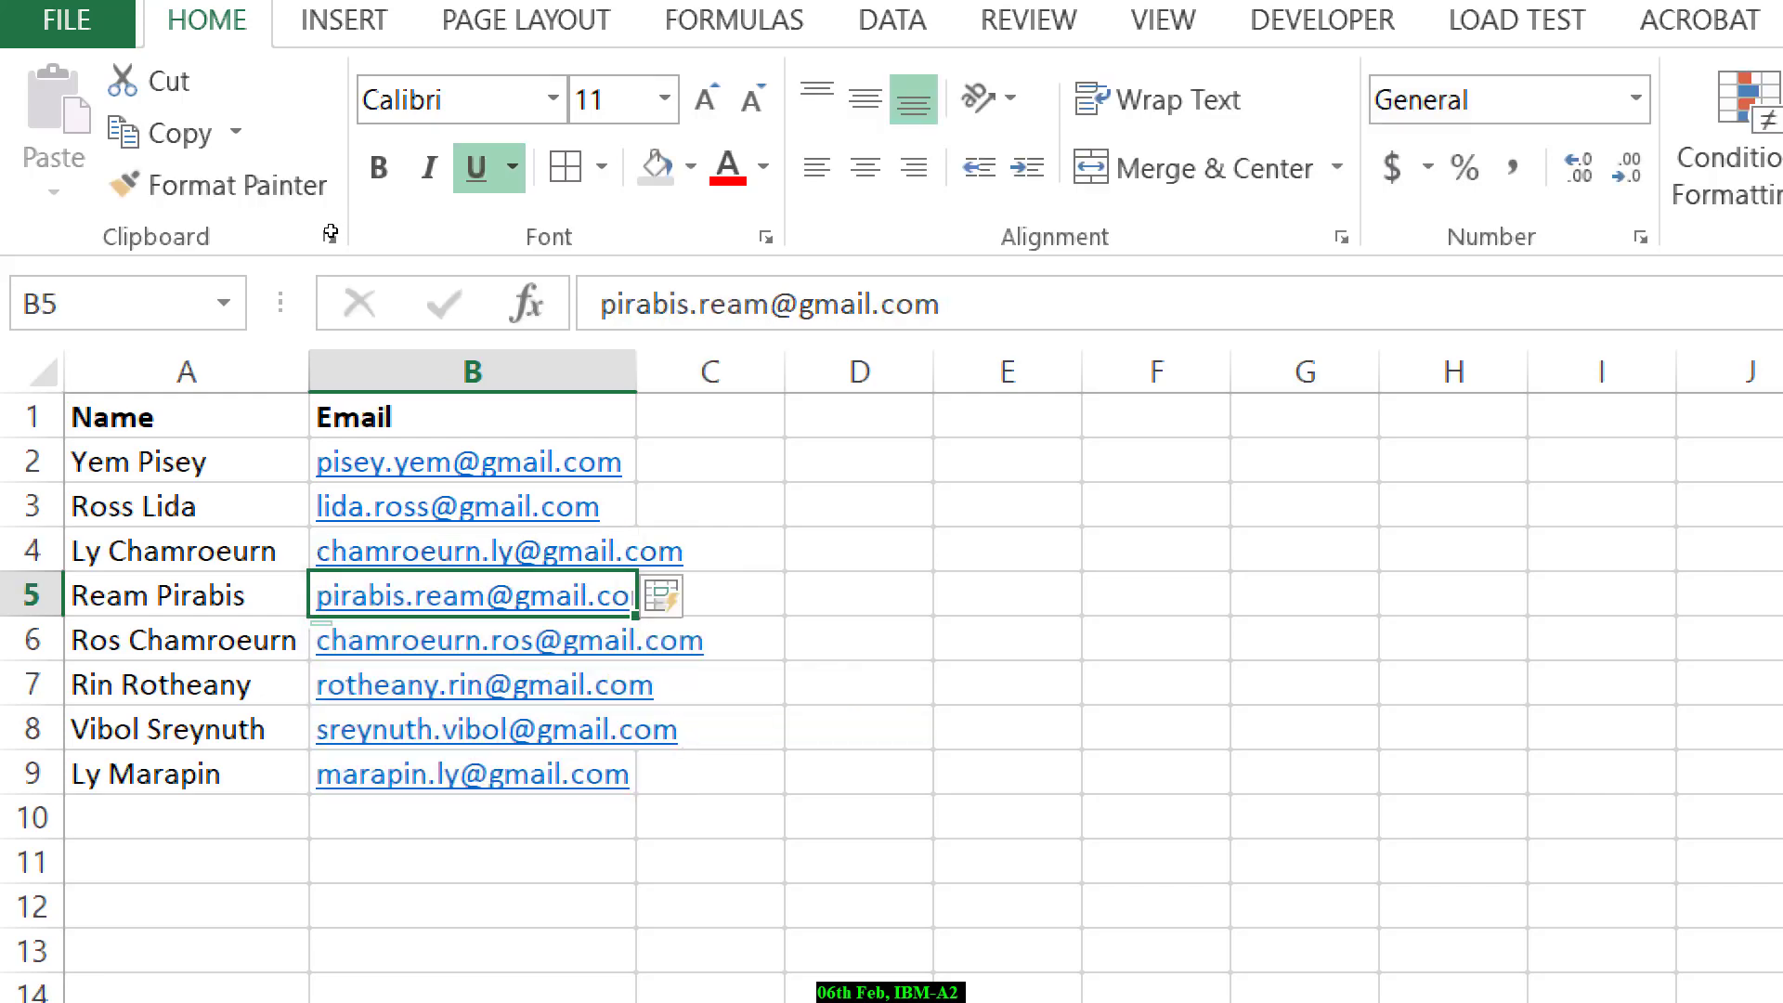
pyautogui.hotkey('alt', 'h')
pyautogui.press('o')
pyautogui.press('i')
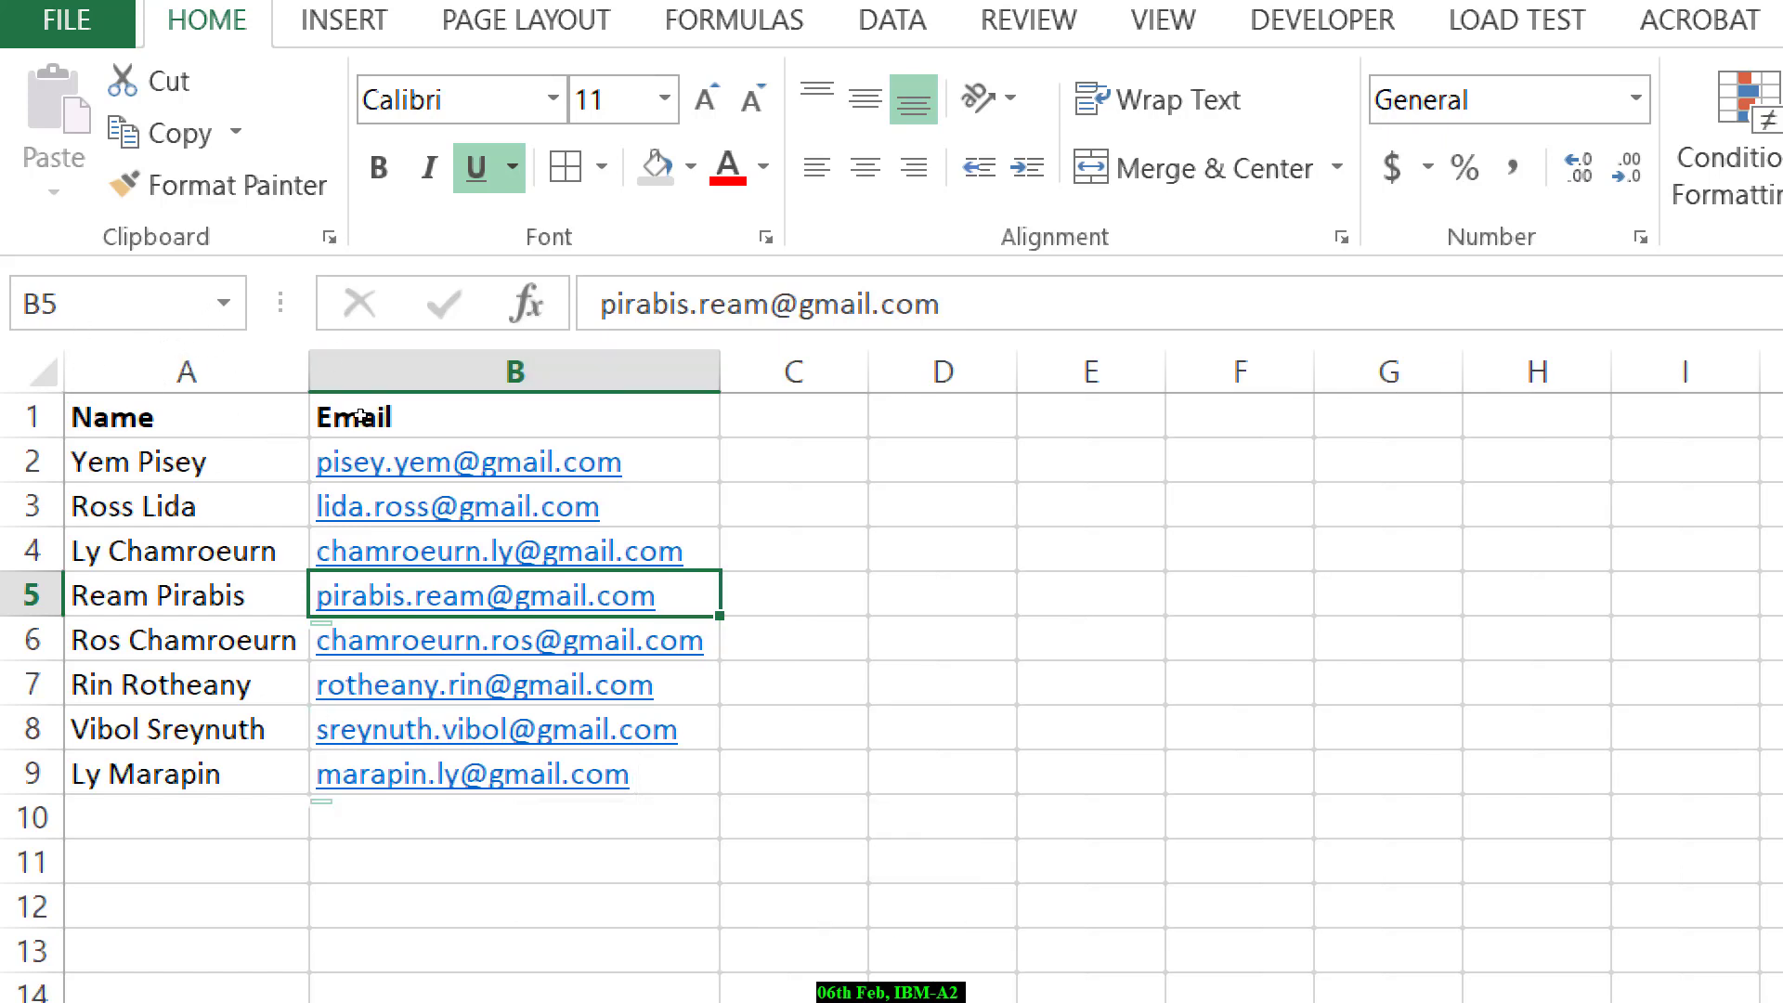
pyautogui.hotkey('ctrl', 'End')
pyautogui.scroll(-1, 388, 415)
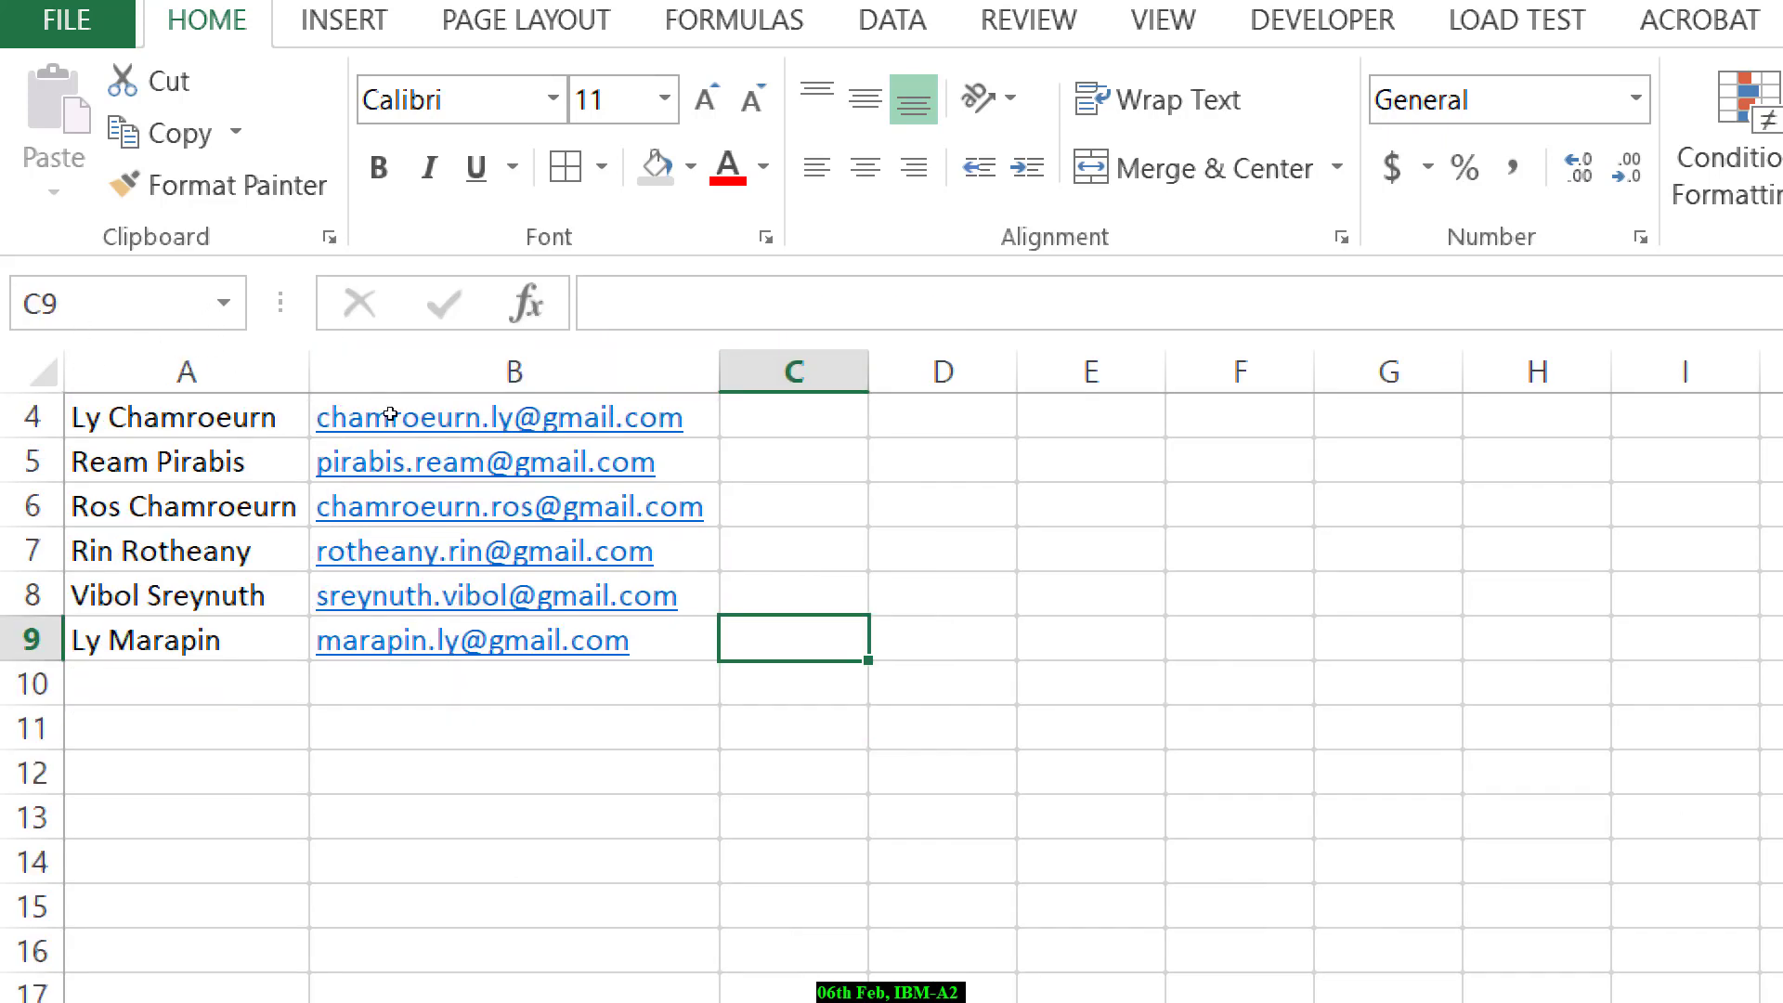
pyautogui.scroll(1, 388, 415)
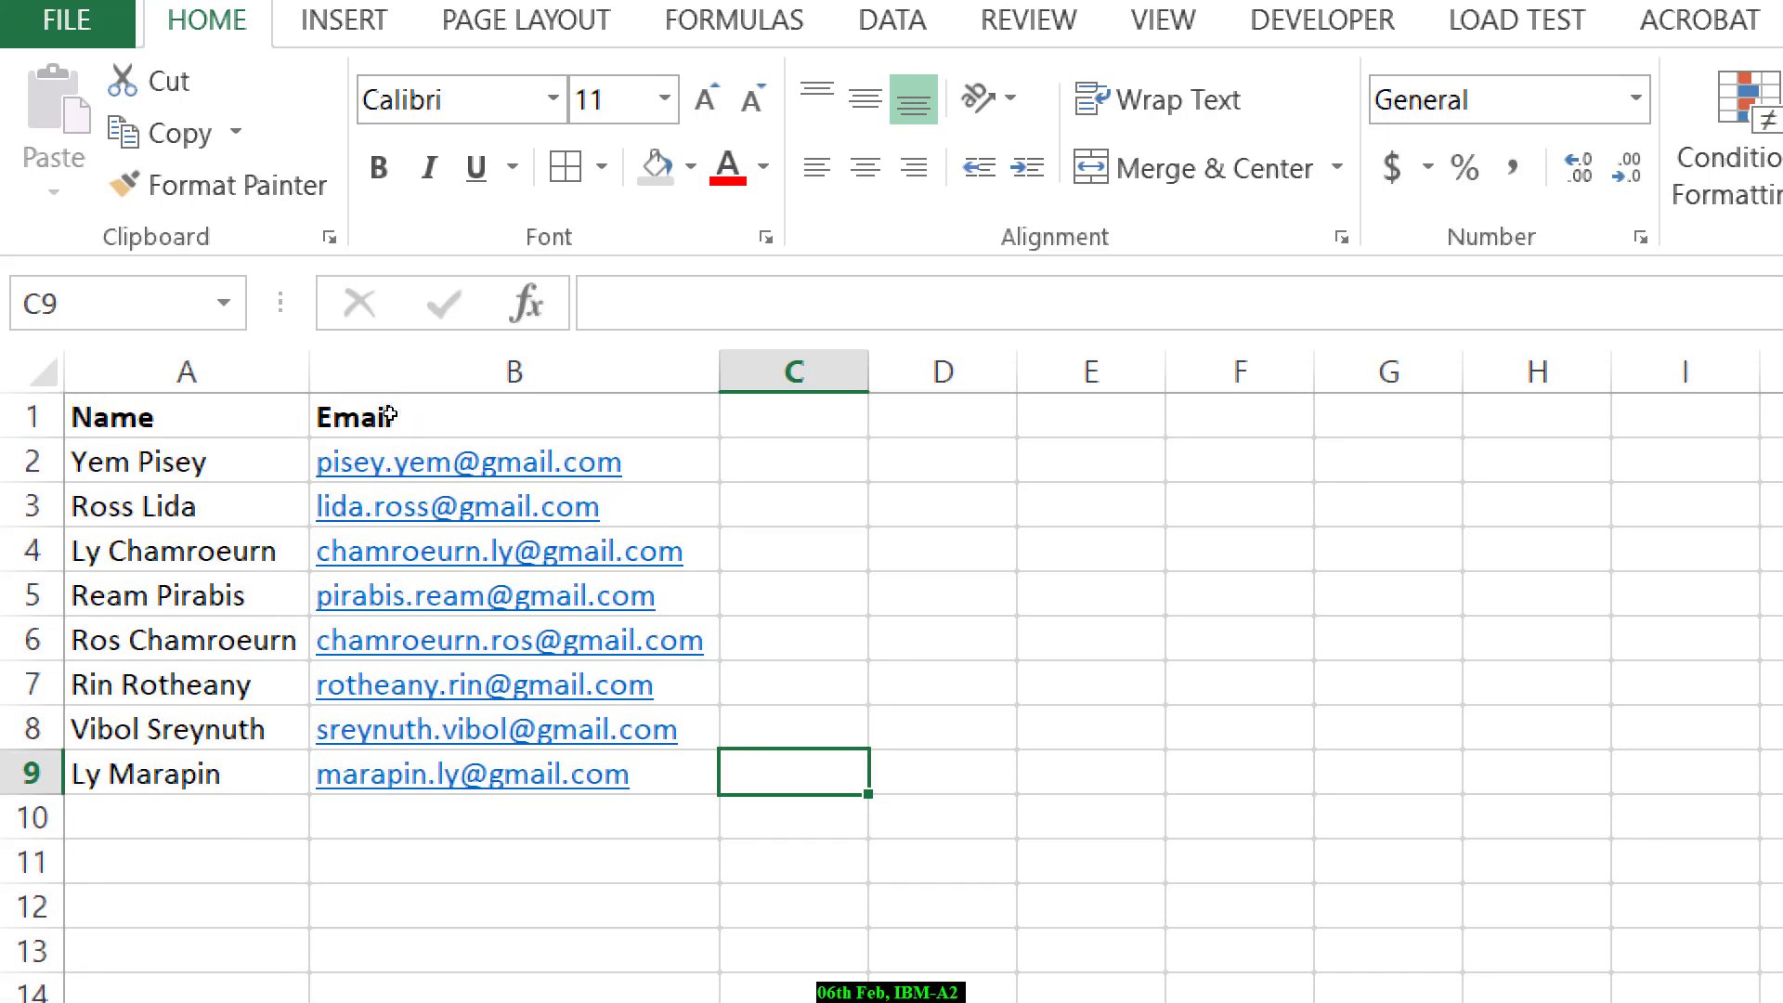
# Add a bold 'First Name' heading in C1 and AutoFit column C to it.
pyautogui.hotkey('ctrl', 'Up')
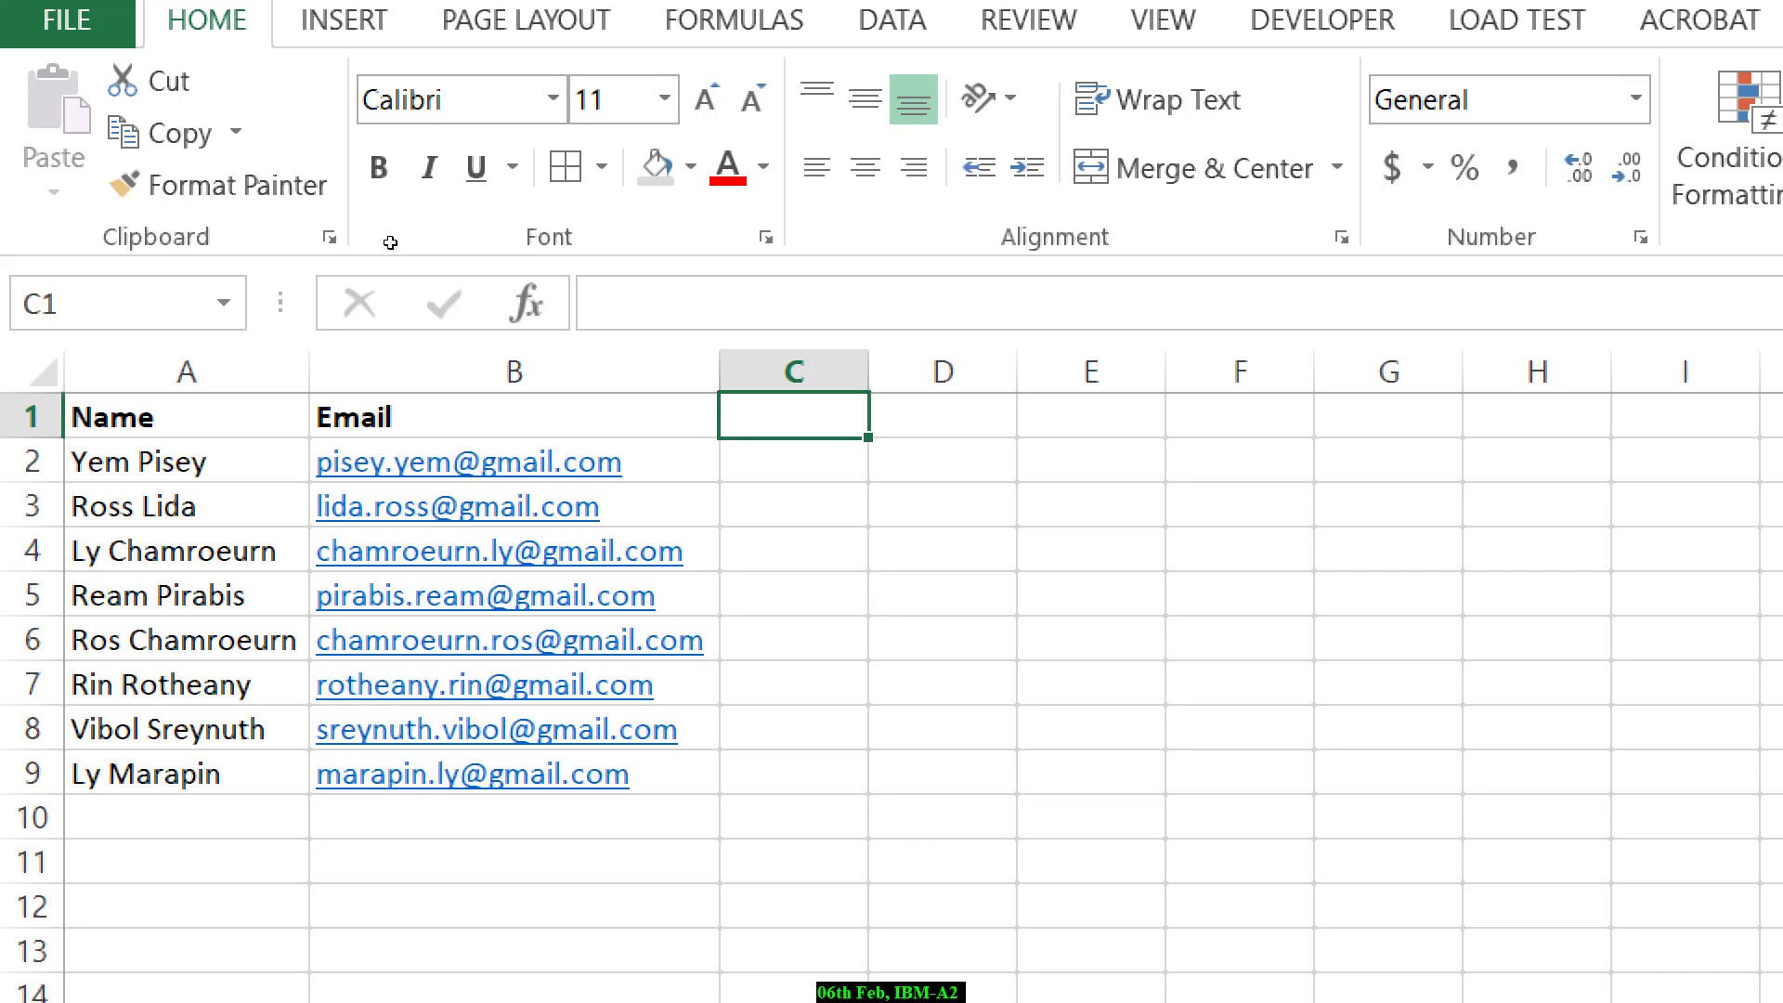
pyautogui.write('Firs')
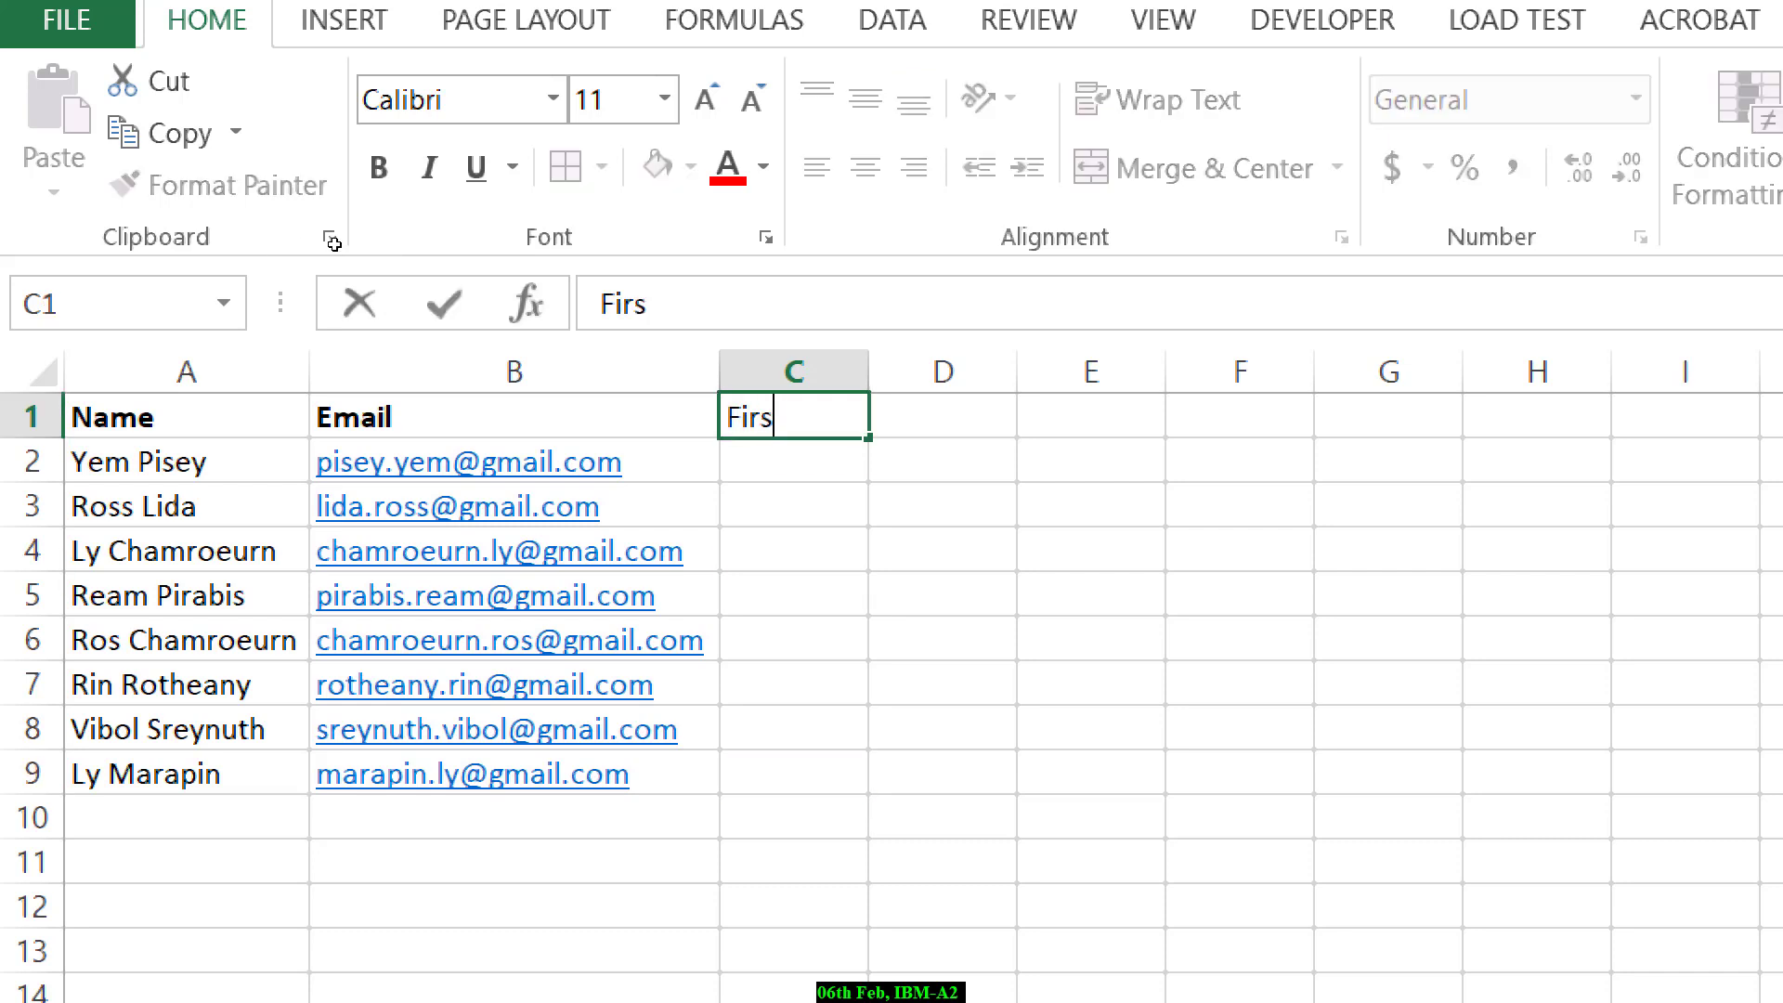
pyautogui.write('t Name')
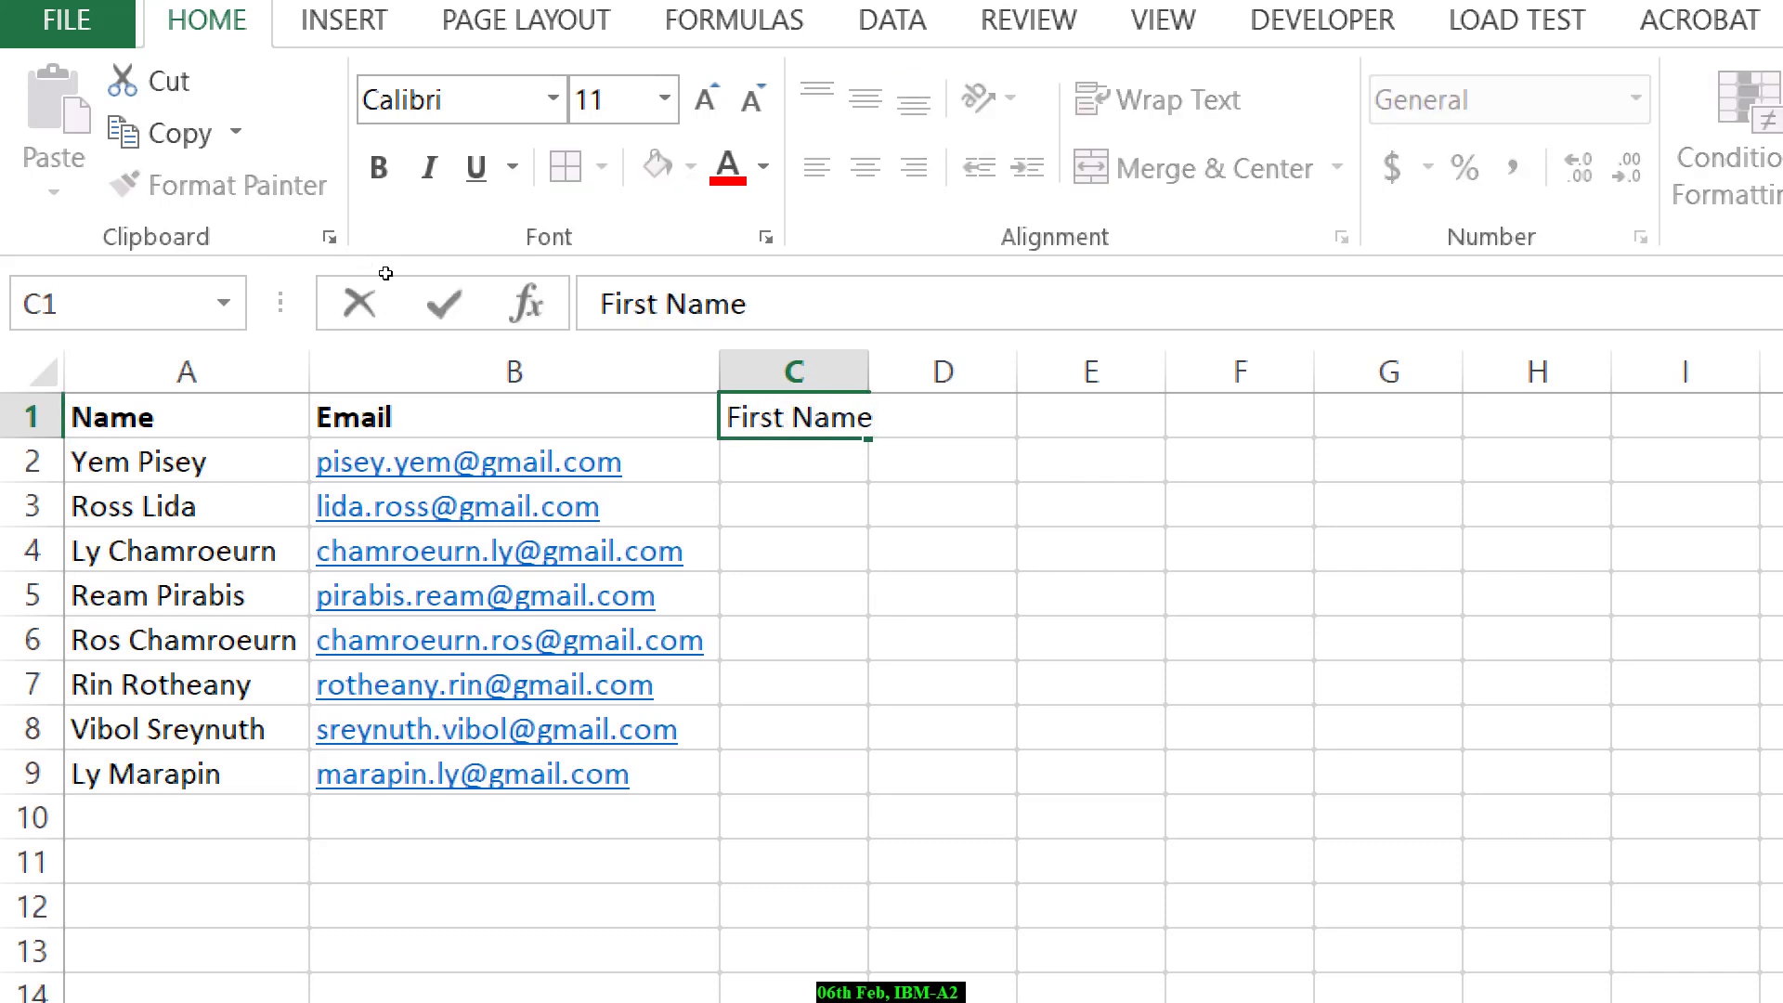
pyautogui.press('Return')
pyautogui.press('Return')
pyautogui.hotkey('ctrl', 'Up')
pyautogui.hotkey('ctrl', 'b')
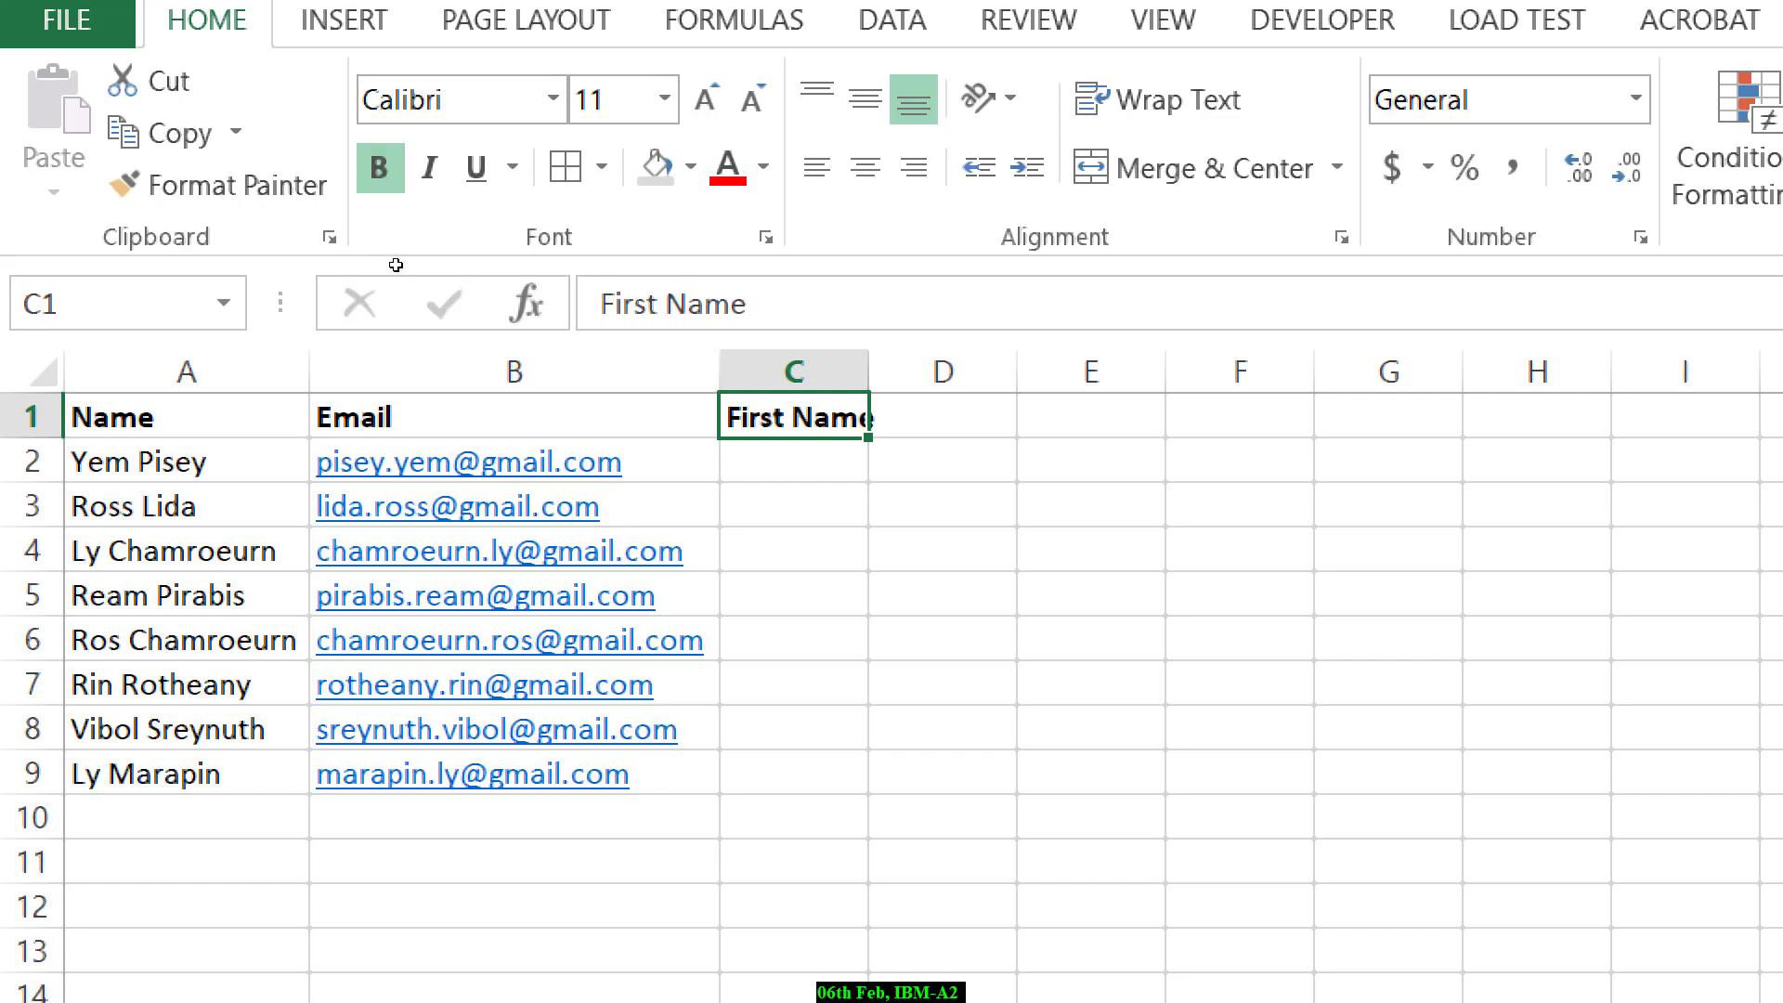
pyautogui.press('Down')
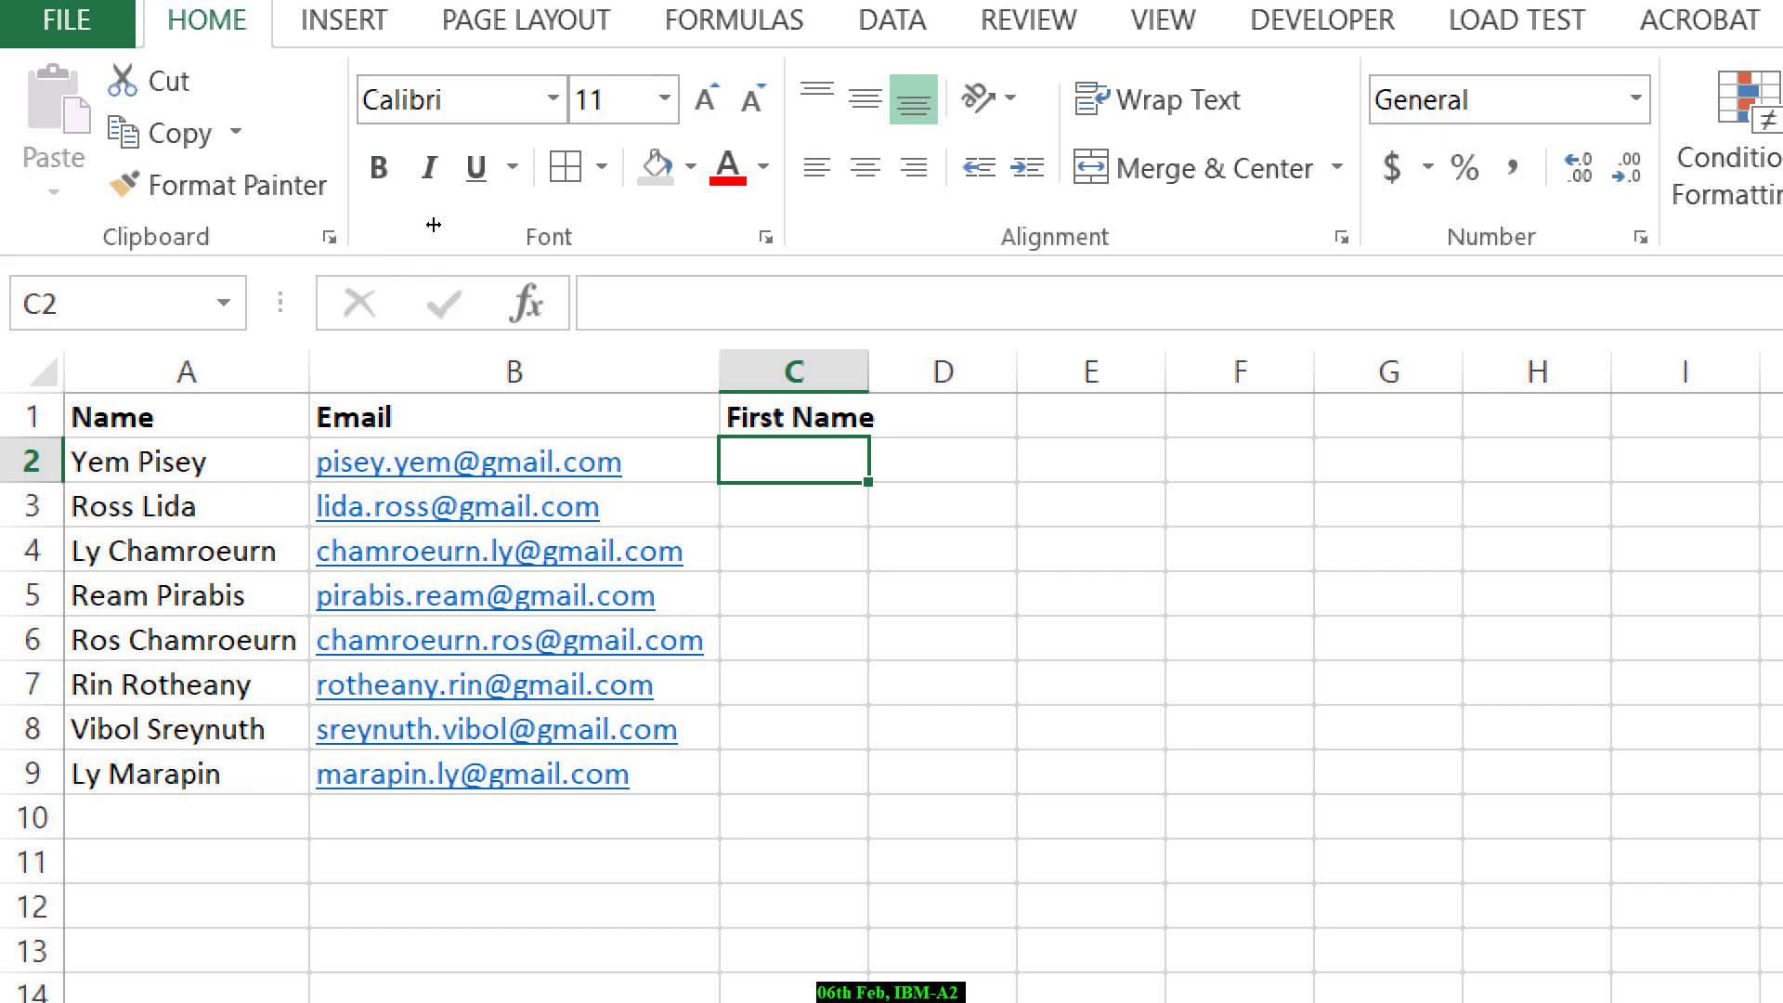
pyautogui.hotkey('alt', 'h')
pyautogui.press('o')
pyautogui.press('i')
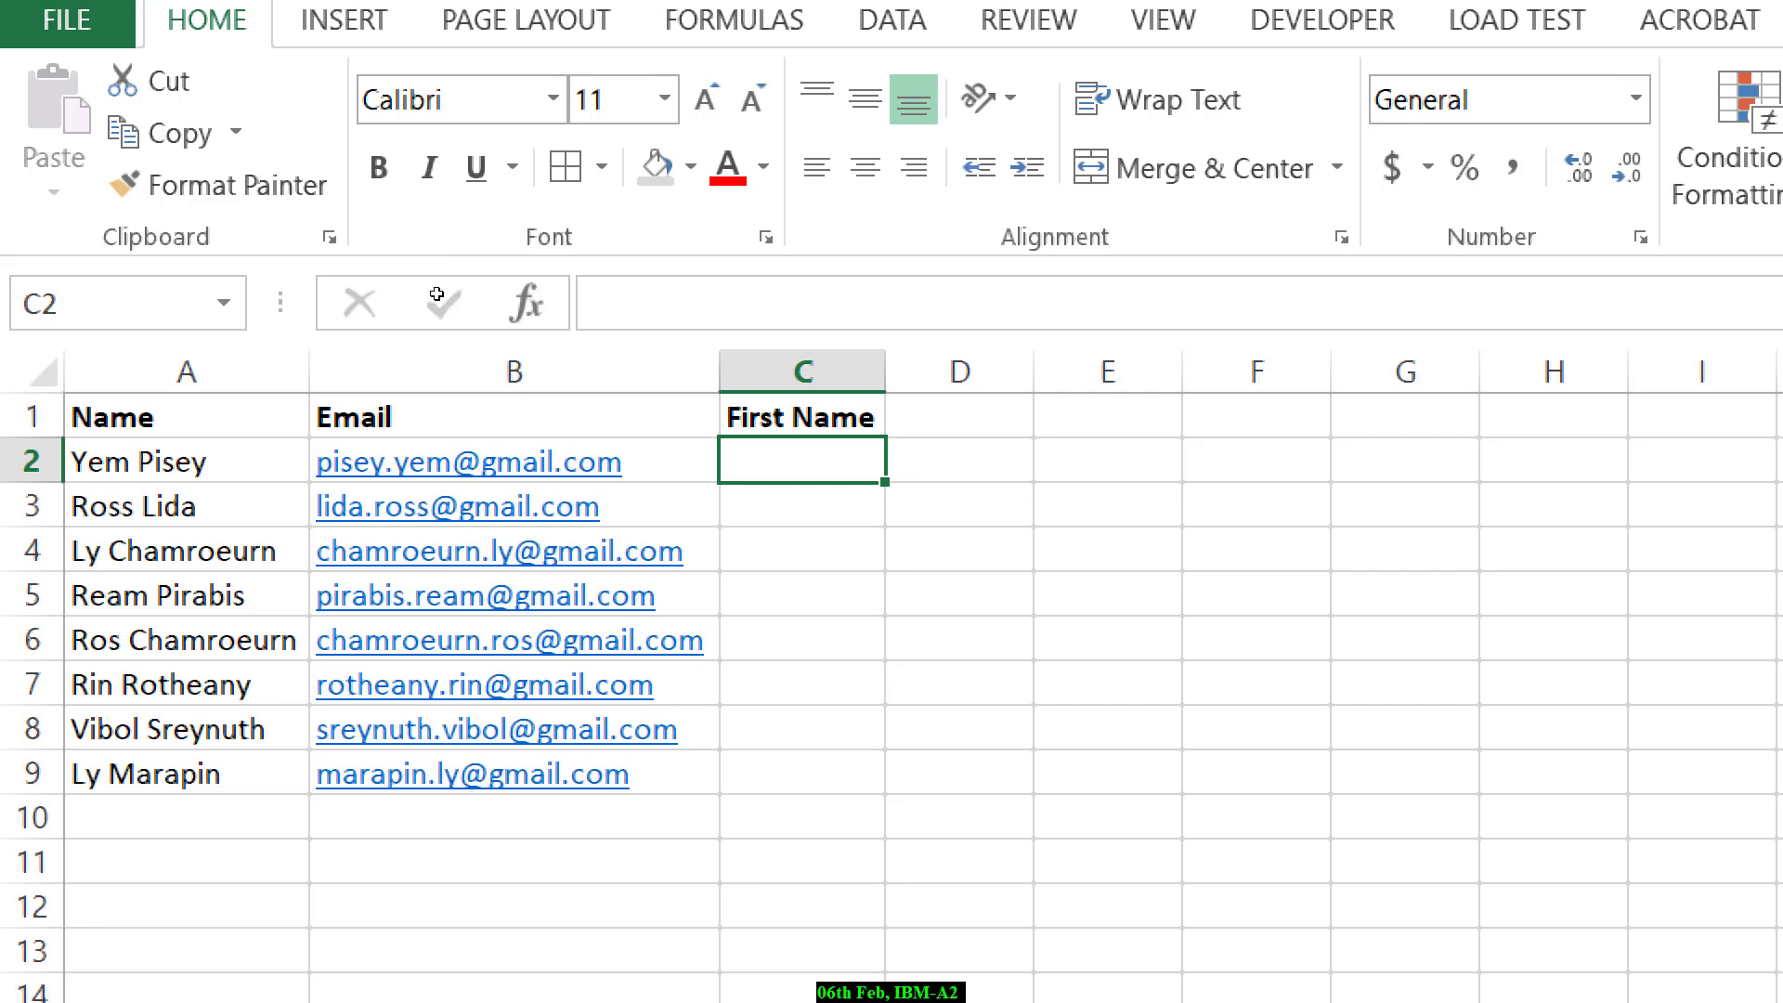
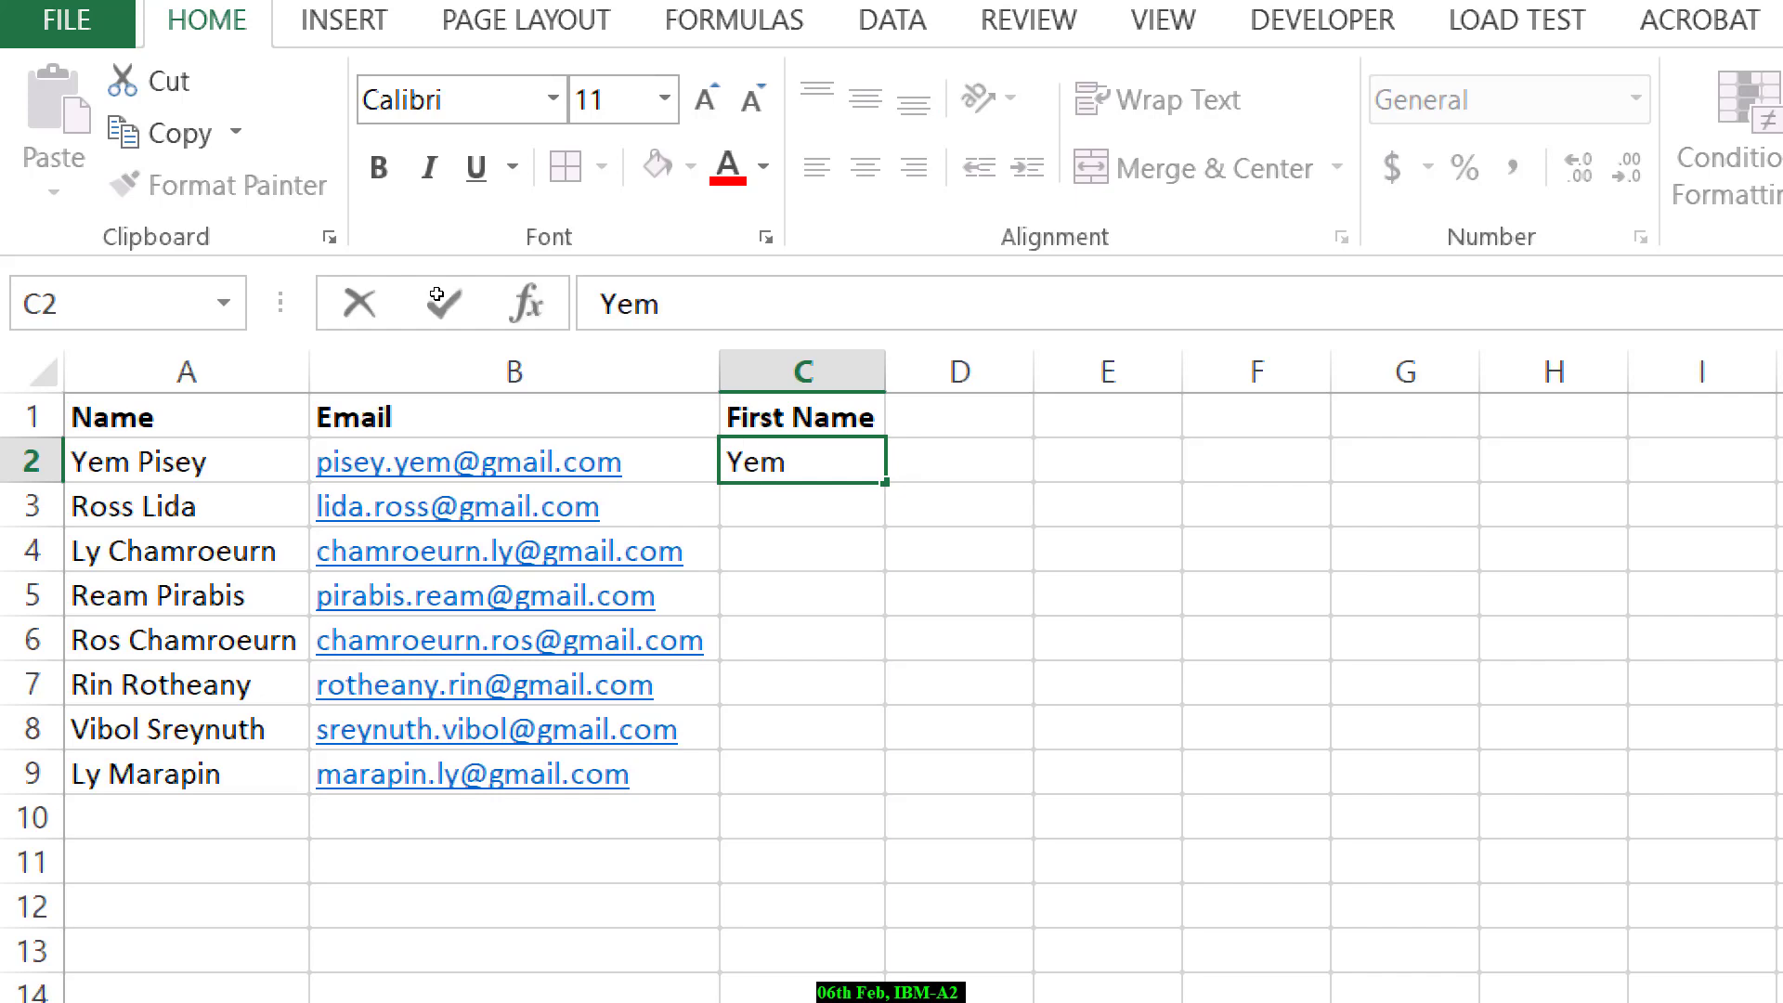
# Enter first names in C2 and C3, then accept Flash Fill for C4:C9.
pyautogui.press('Return')
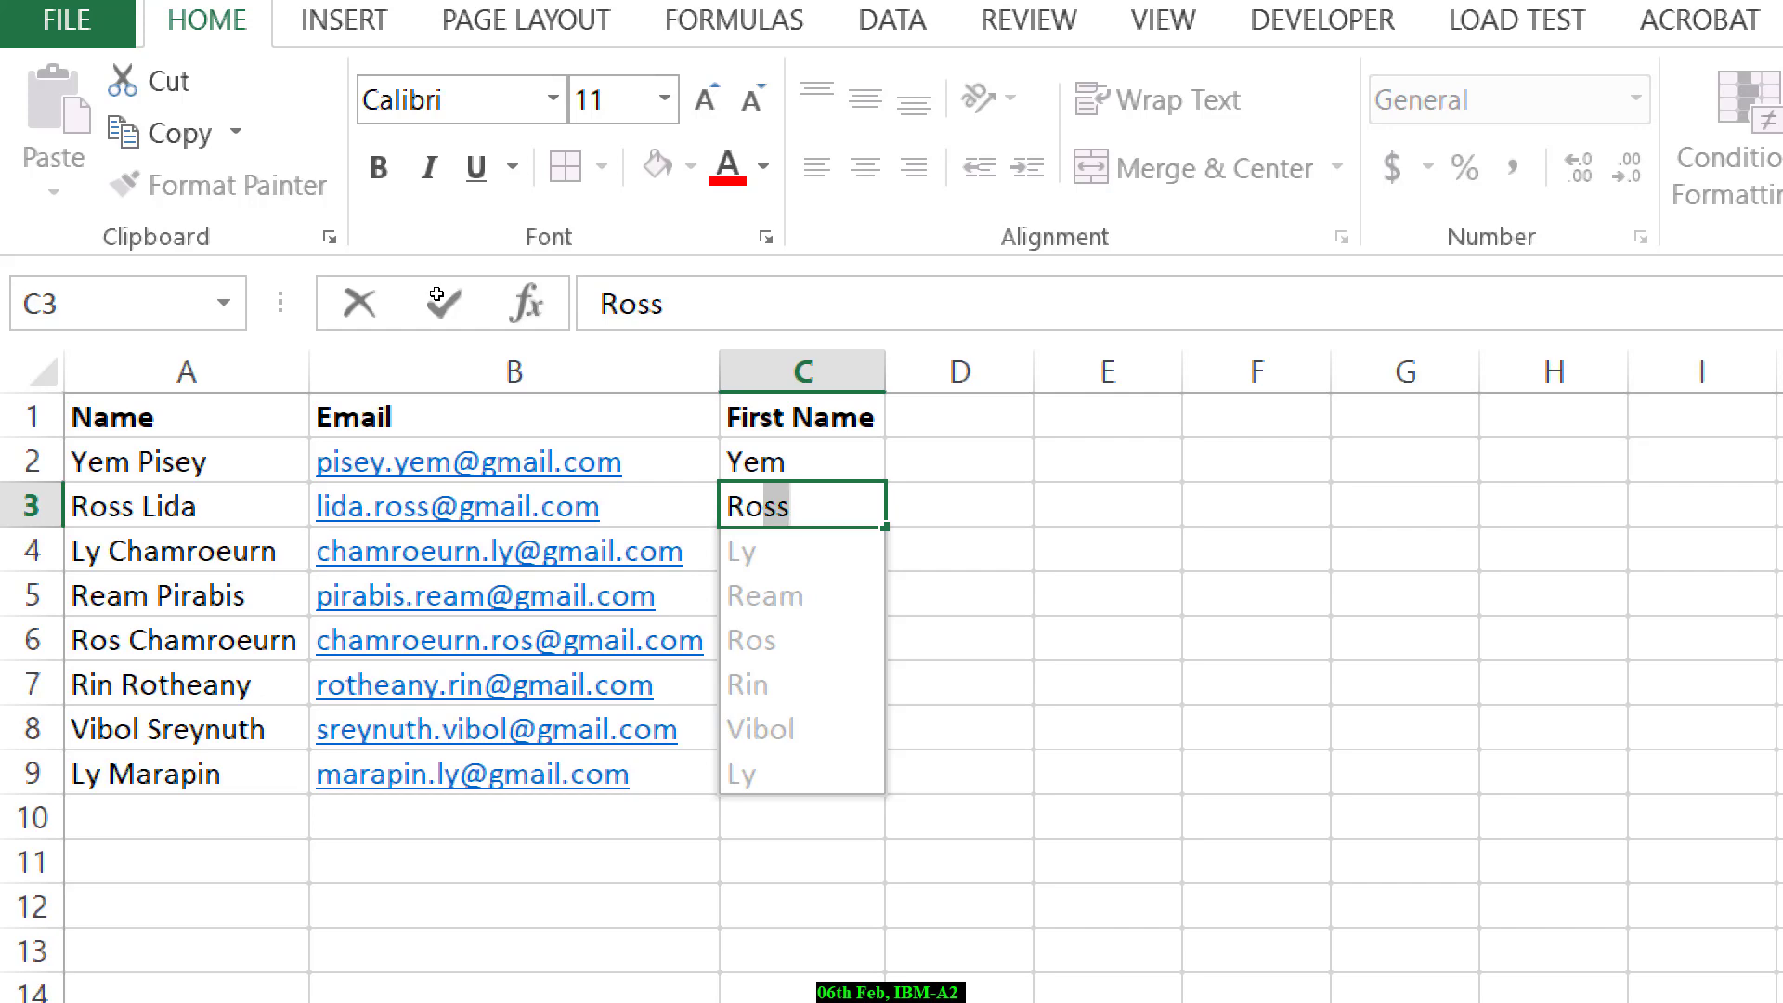
pyautogui.press('Return')
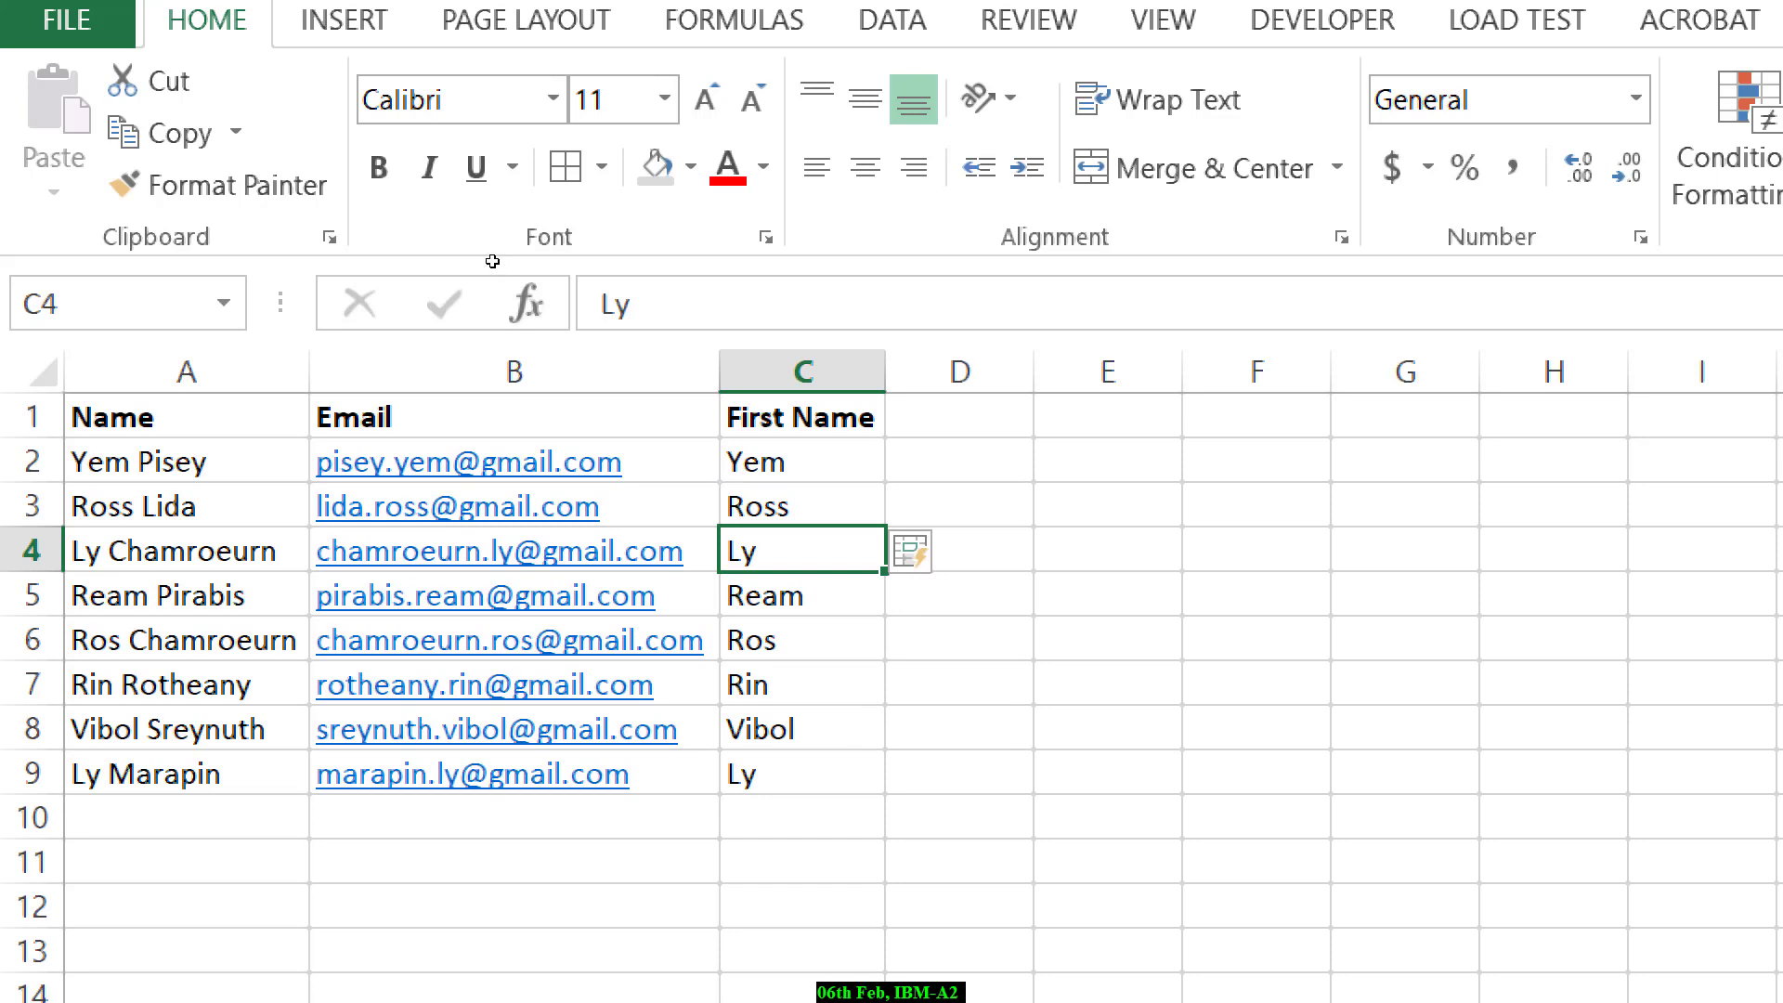
pyautogui.press('Up')
pyautogui.press('Up')
pyautogui.press('Up')
pyautogui.press('Right')
# Add a 'Last Name' heading in D1 and AutoFit column D to it.
pyautogui.write('La')
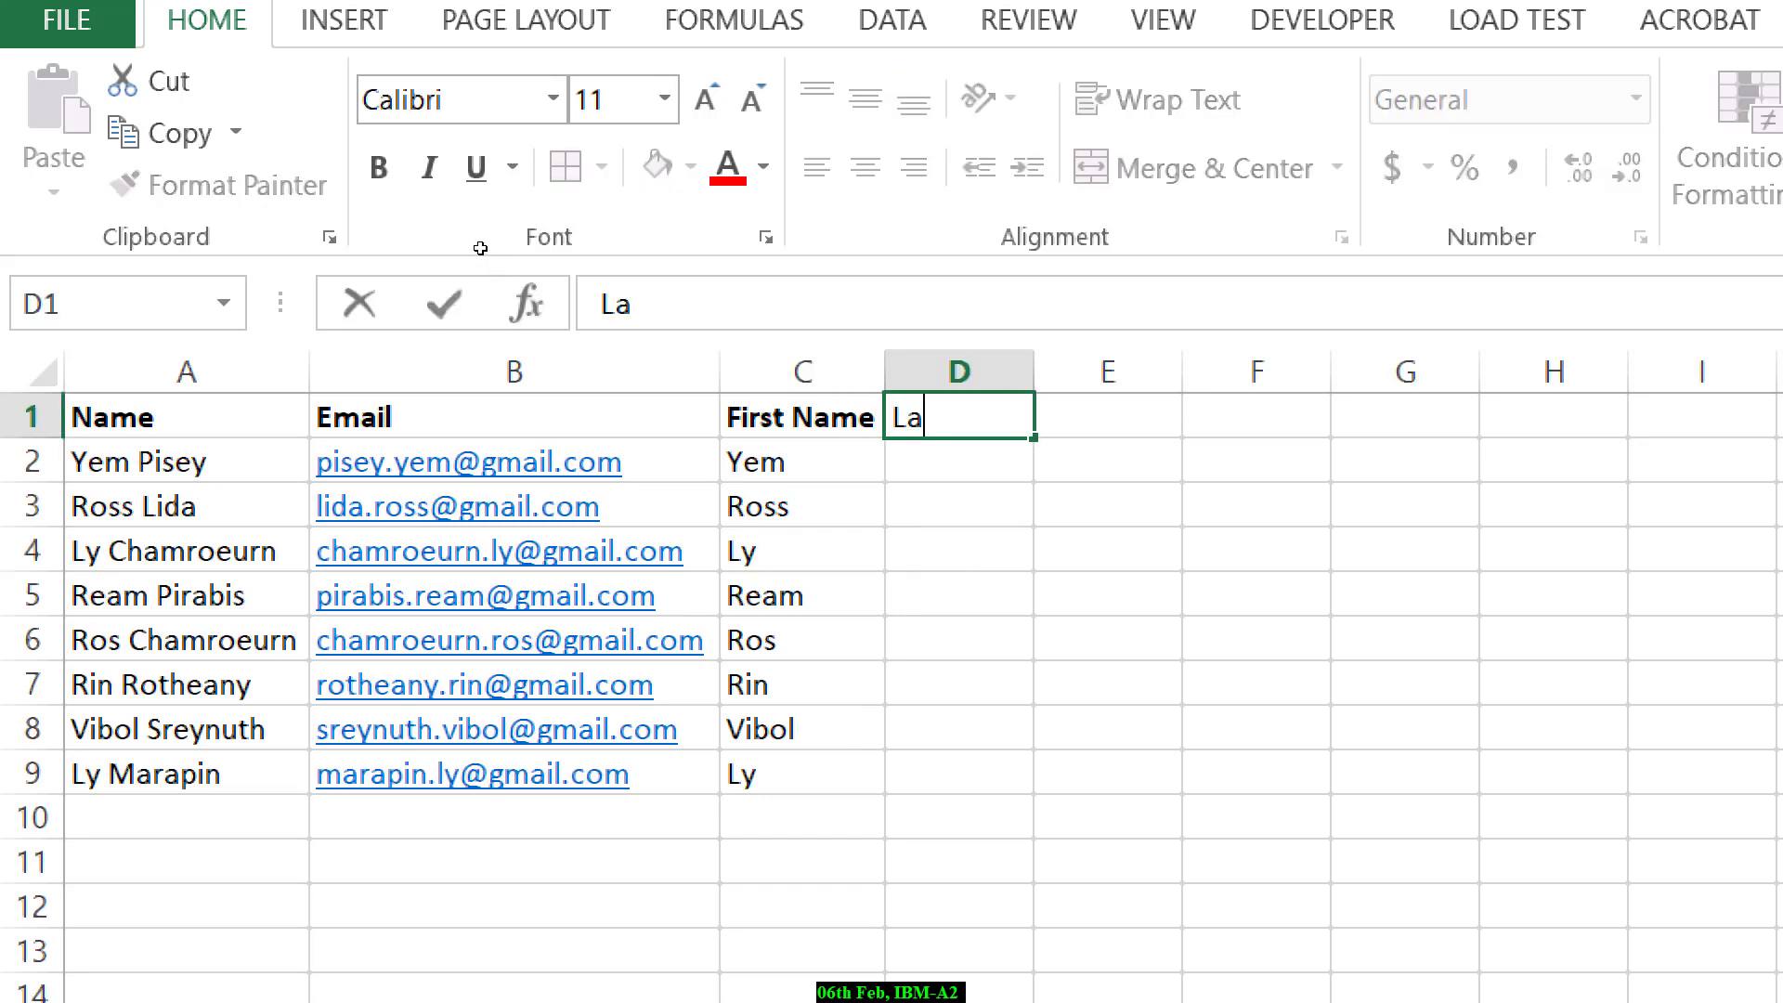
pyautogui.write('st Name')
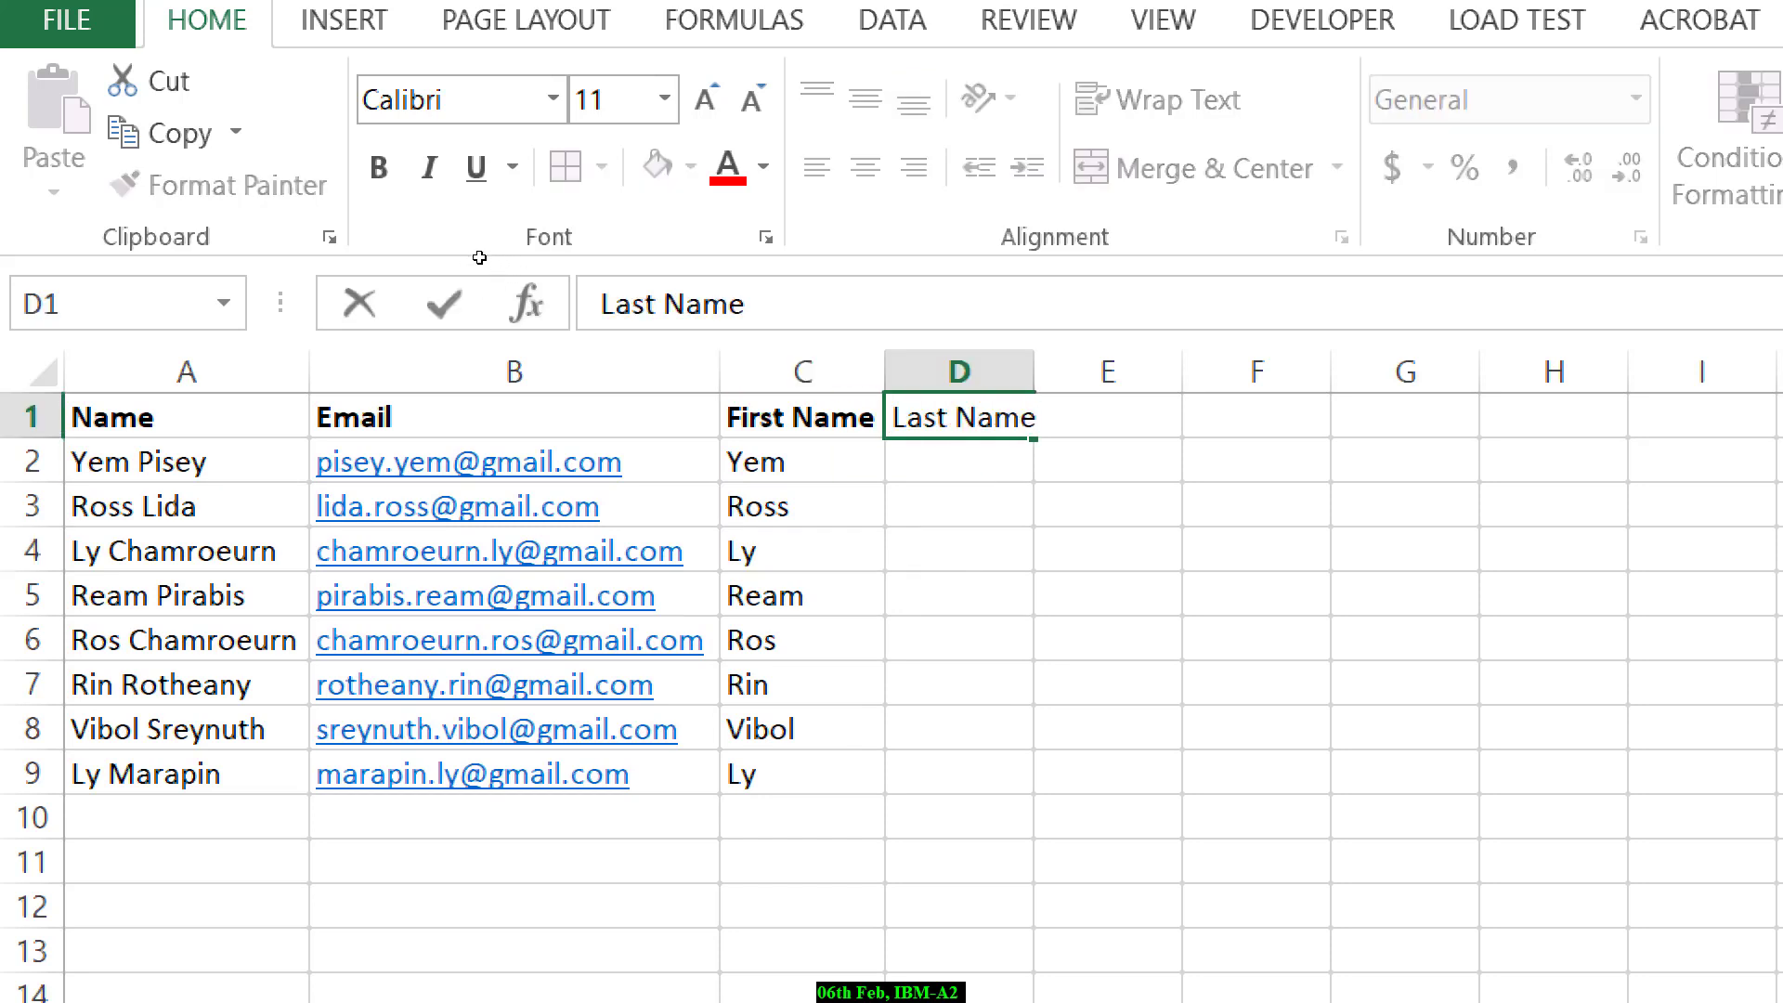
pyautogui.press('Return')
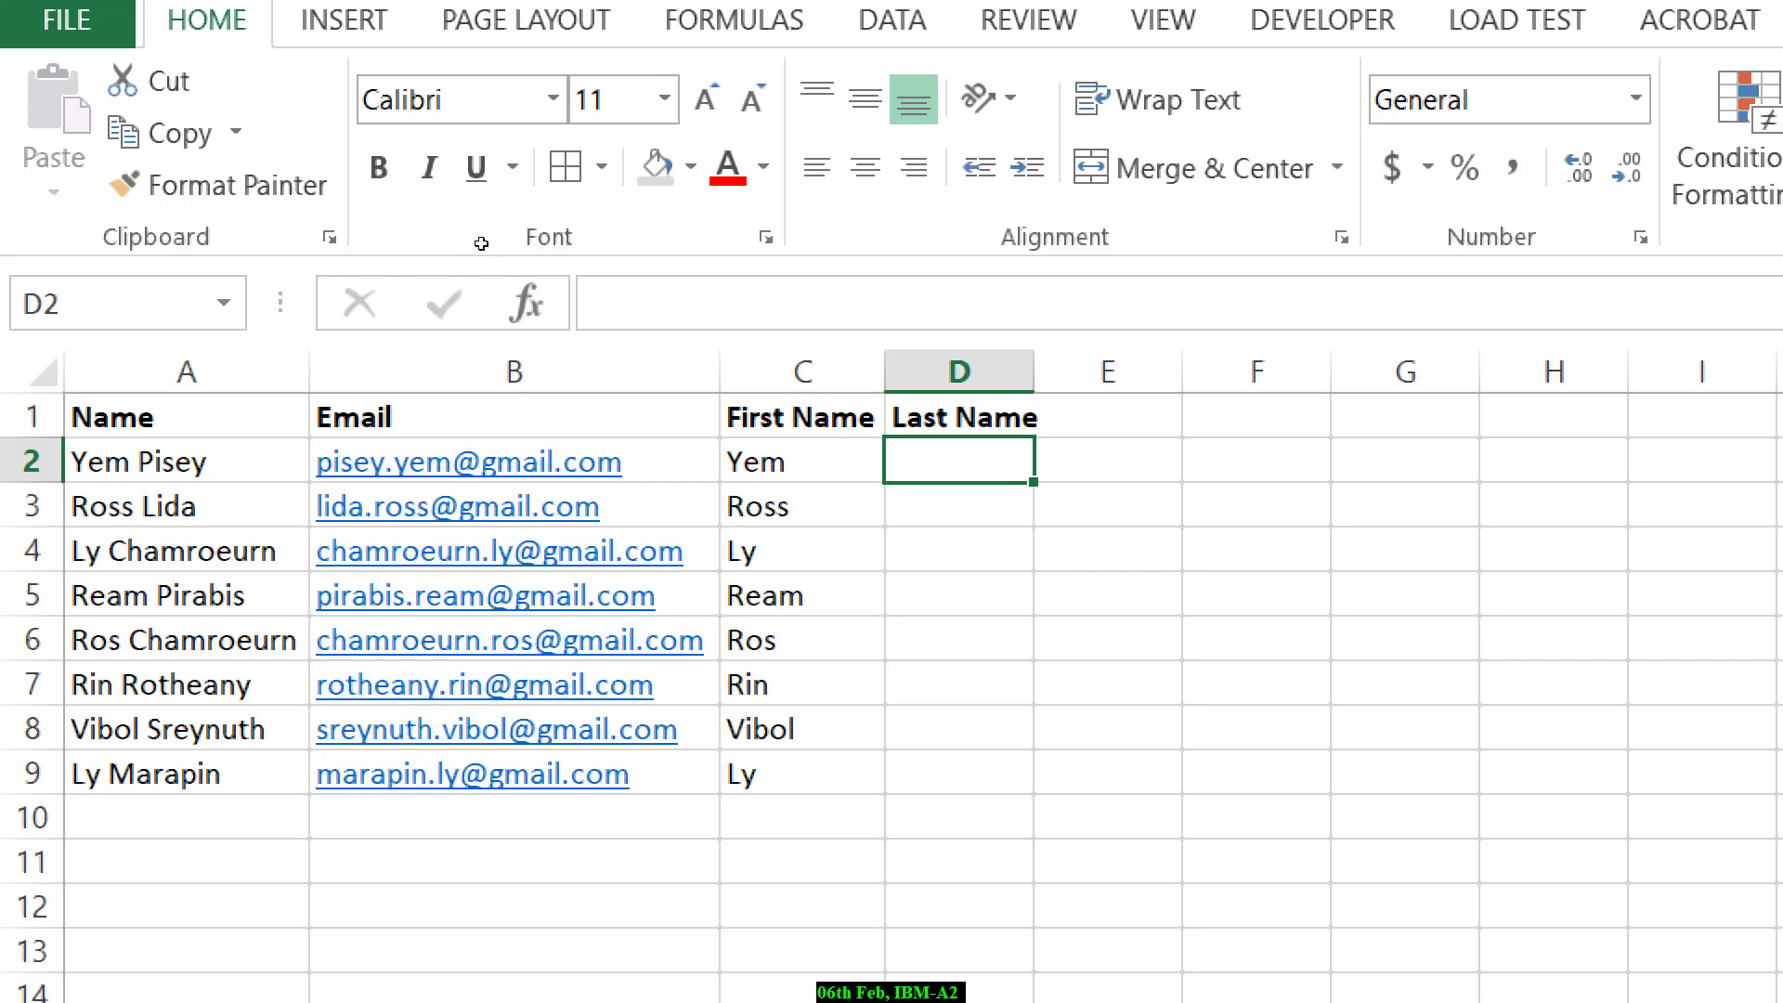
pyautogui.press('Up')
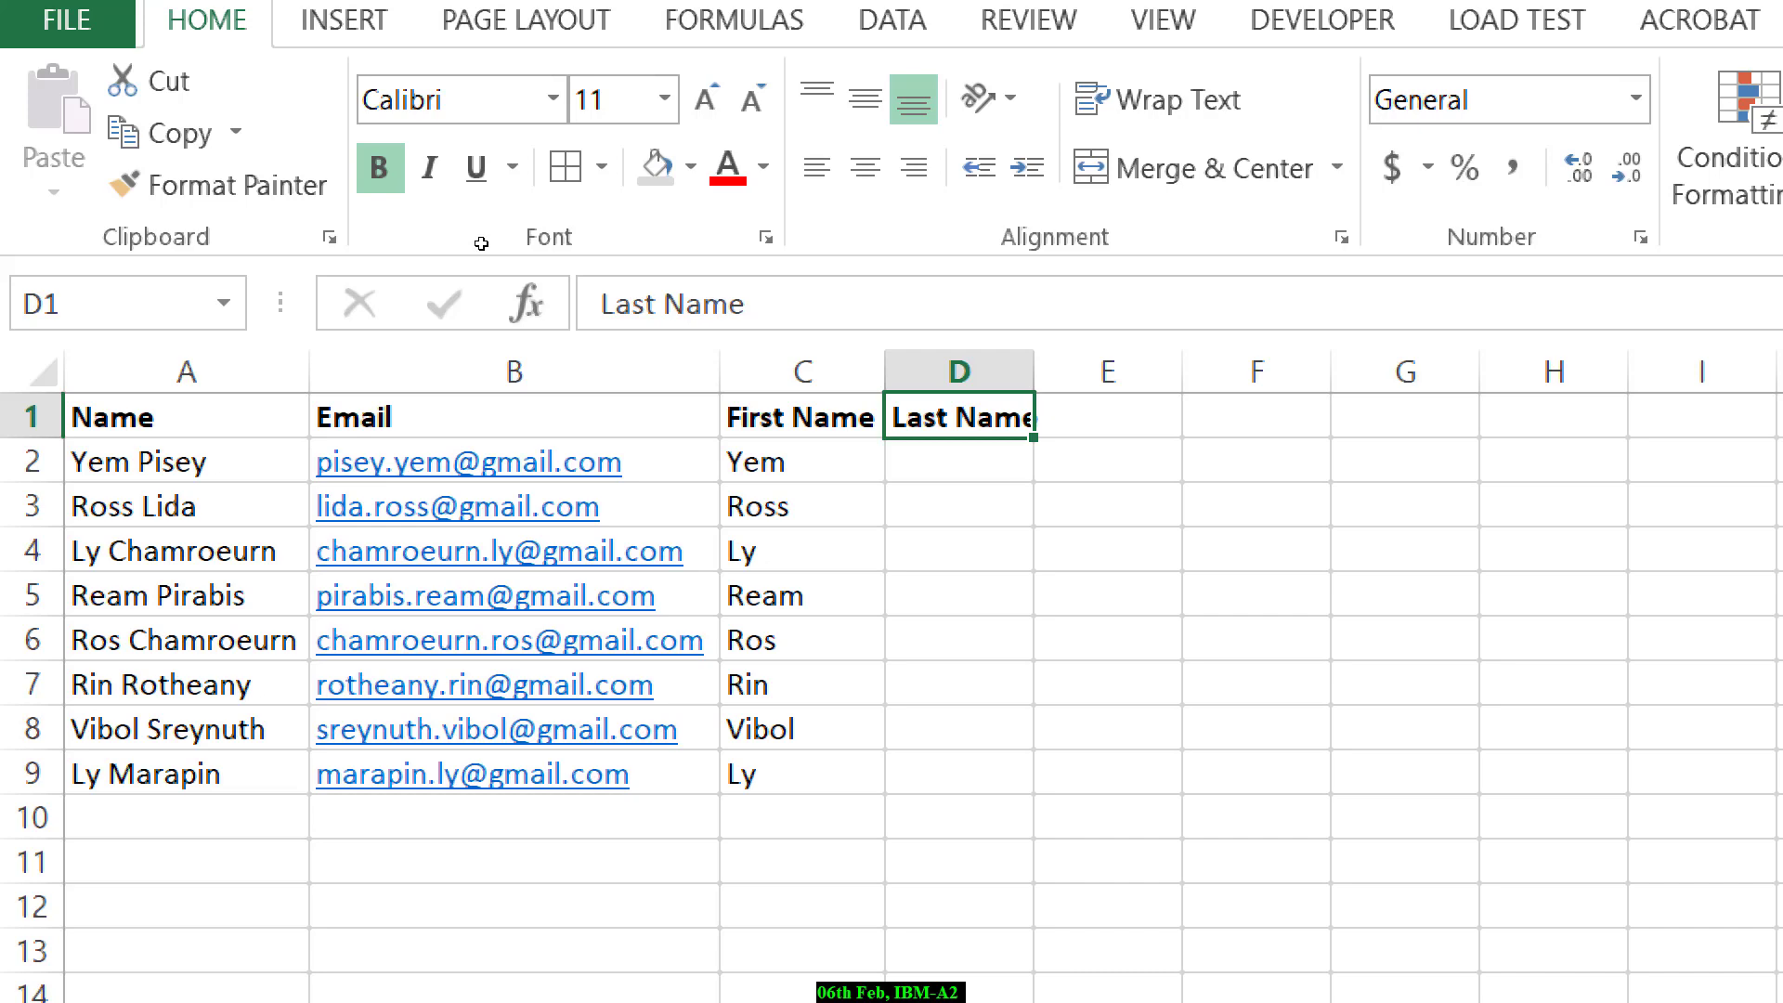
pyautogui.hotkey('alt', 'h')
pyautogui.press('o')
pyautogui.press('i')
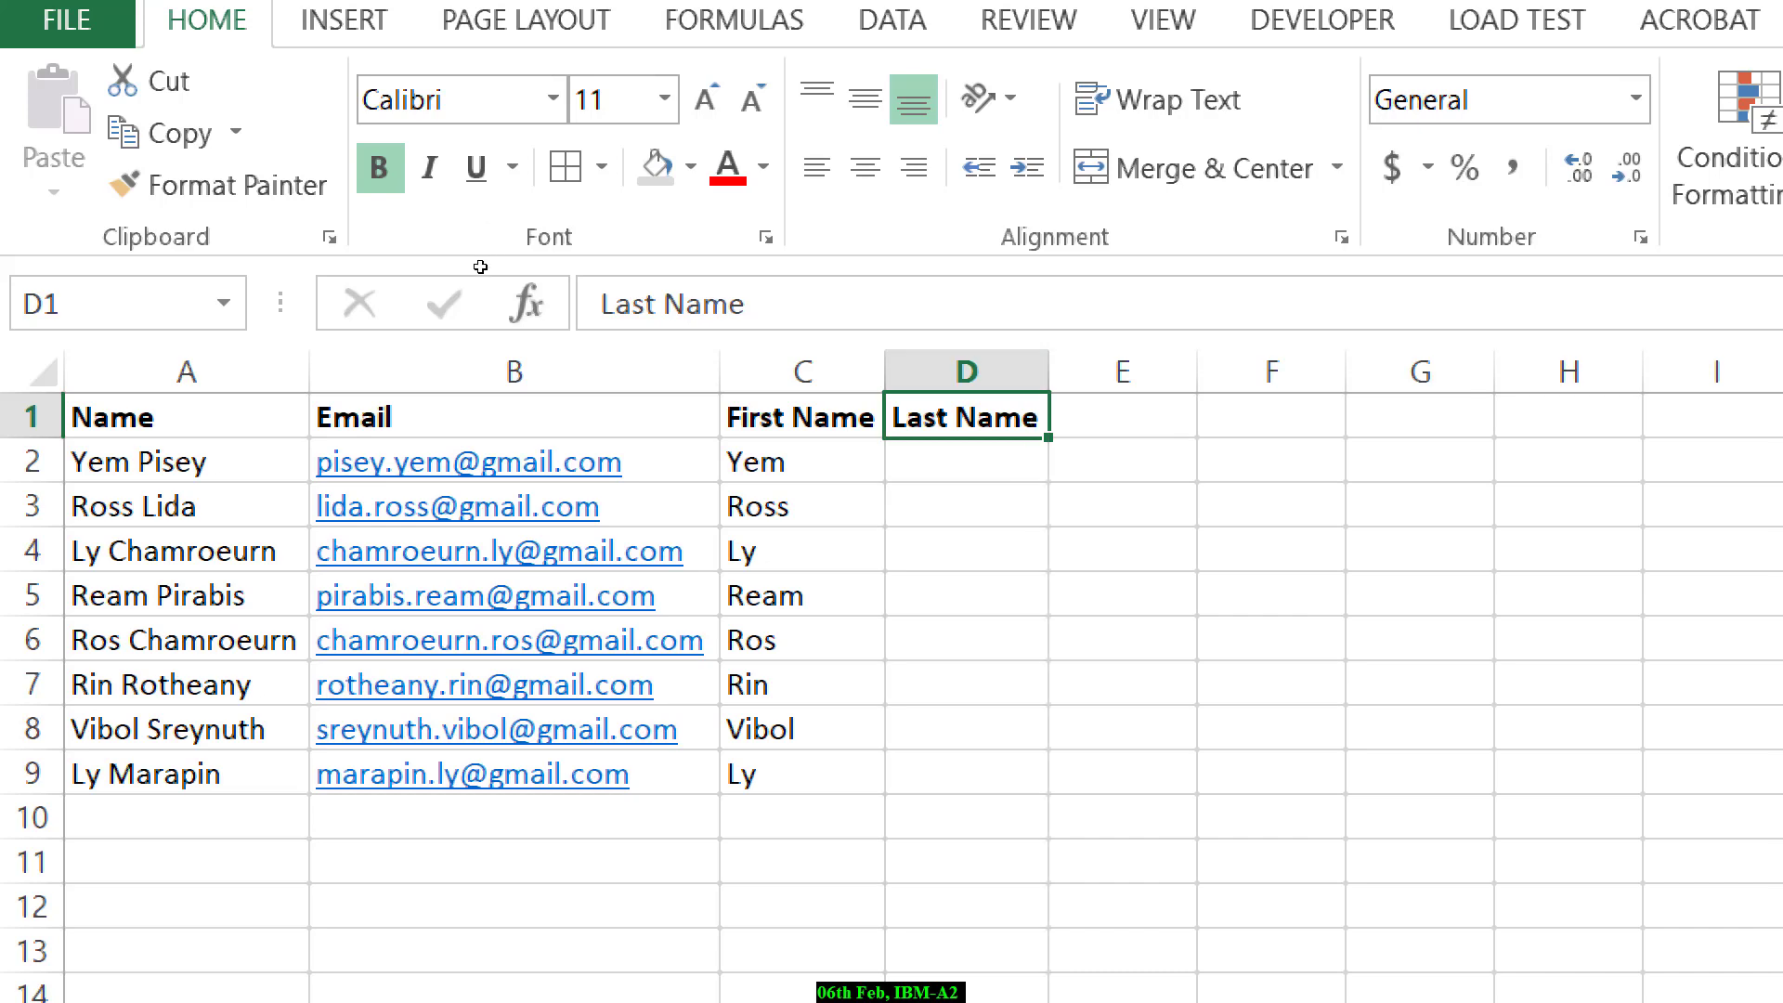
pyautogui.press('Return')
# Enter surnames in D2 and D3, accept Flash Fill for D4:D9, and AutoFit column D.
pyautogui.write('Pi')
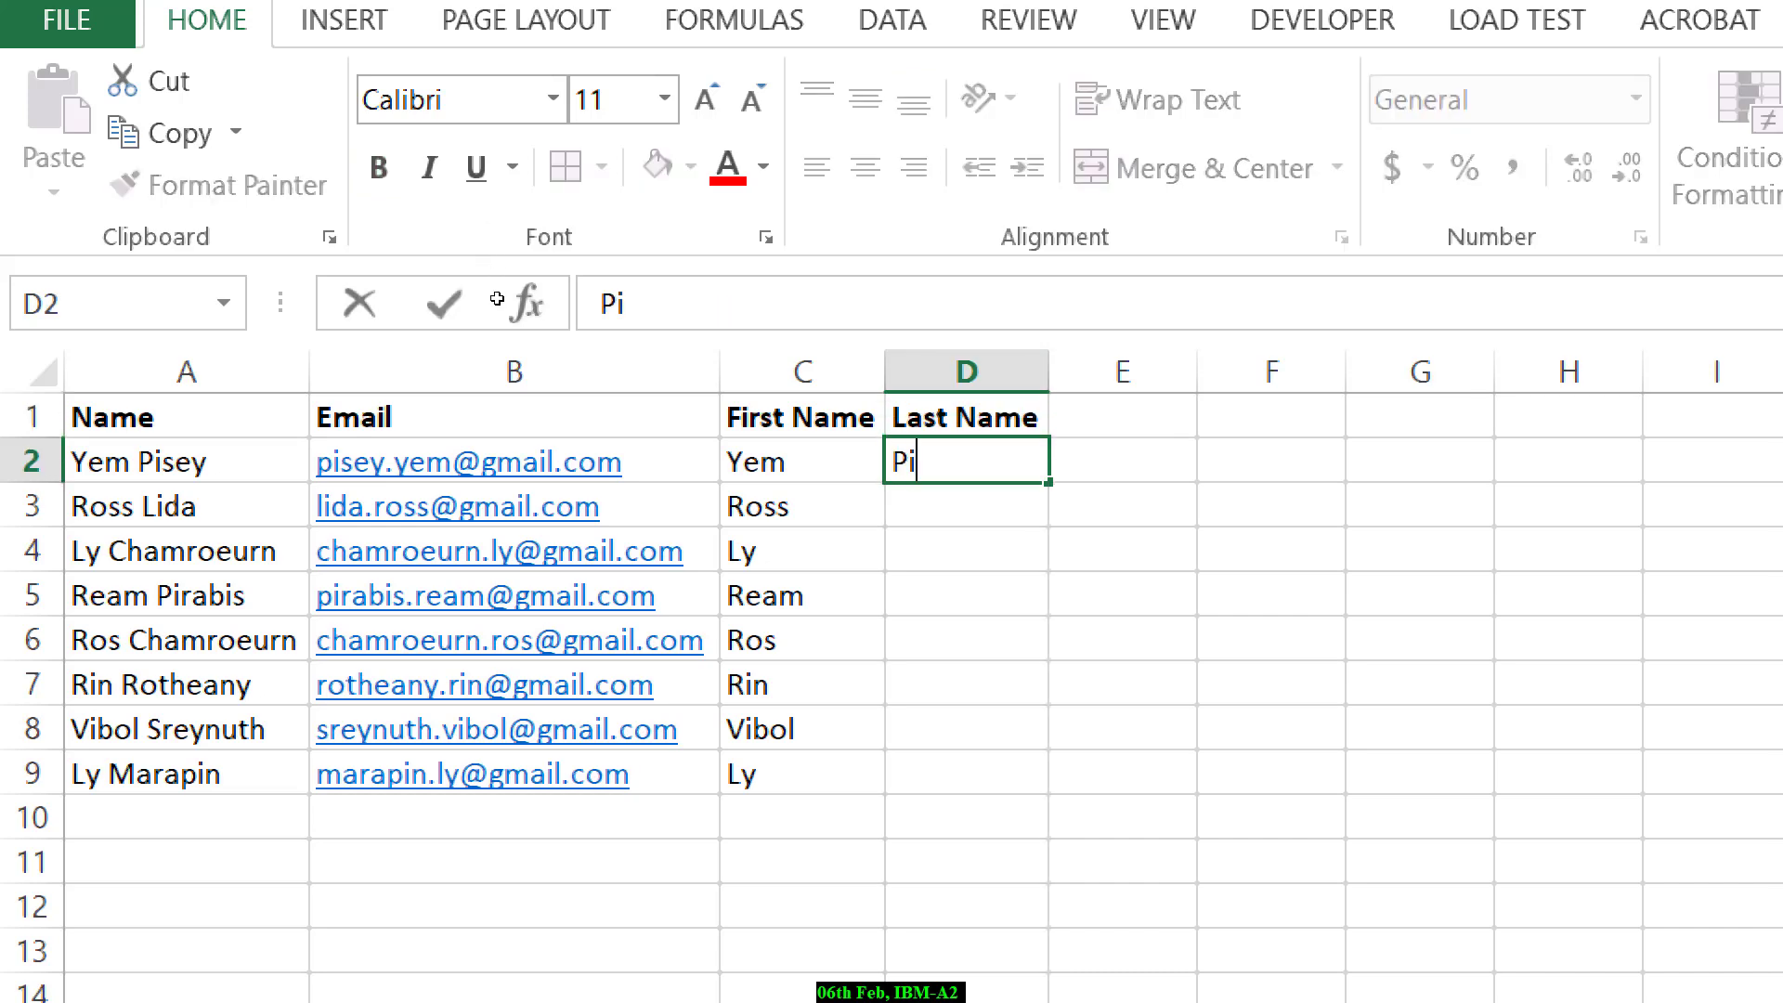
pyautogui.write('sey')
pyautogui.press('Return')
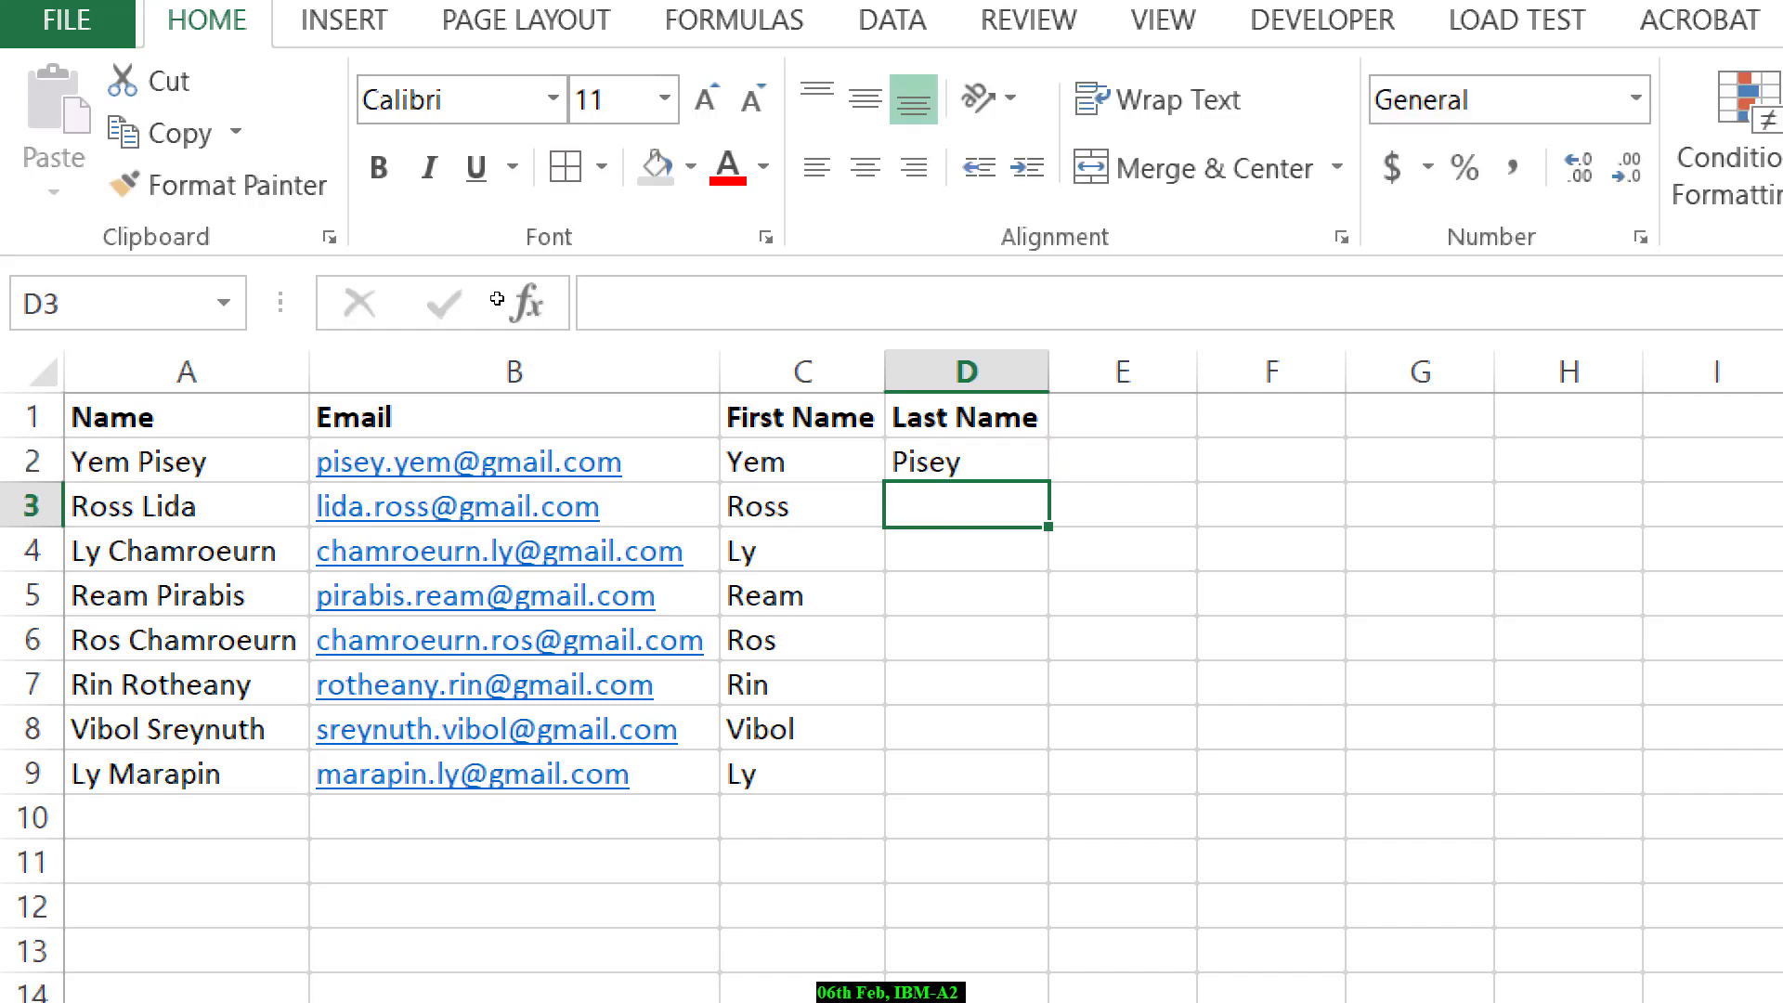
pyautogui.write('Lida')
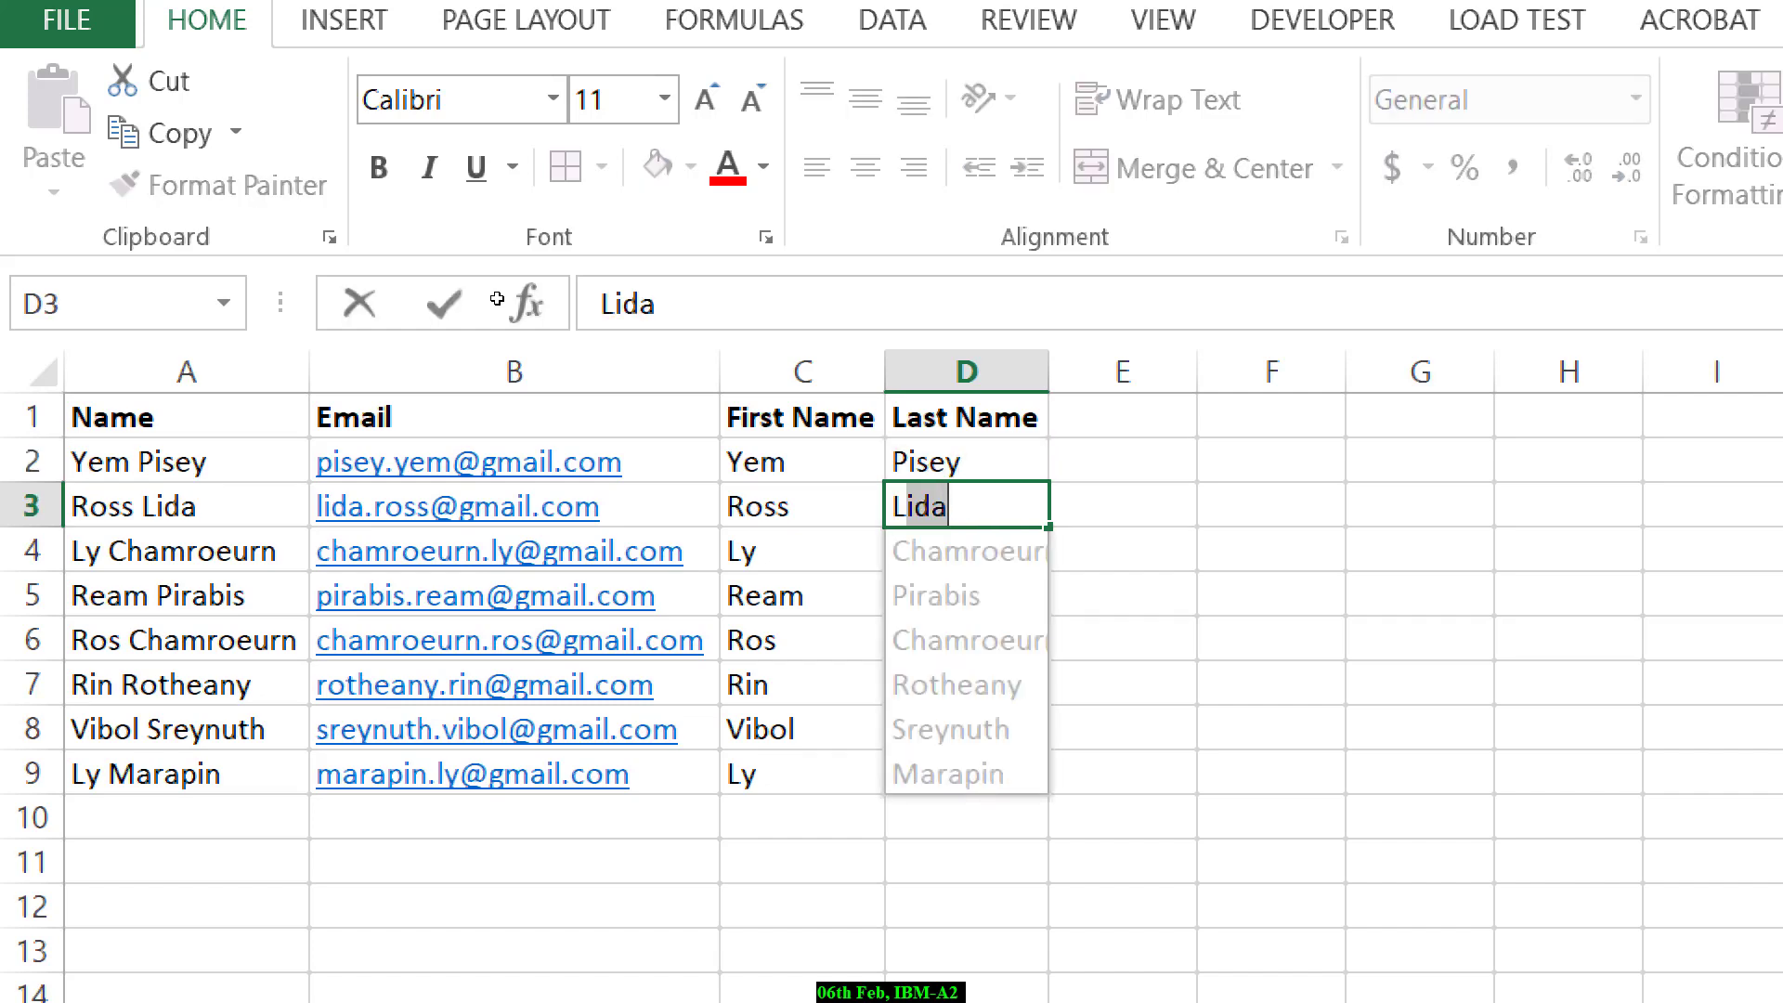
pyautogui.press('Return')
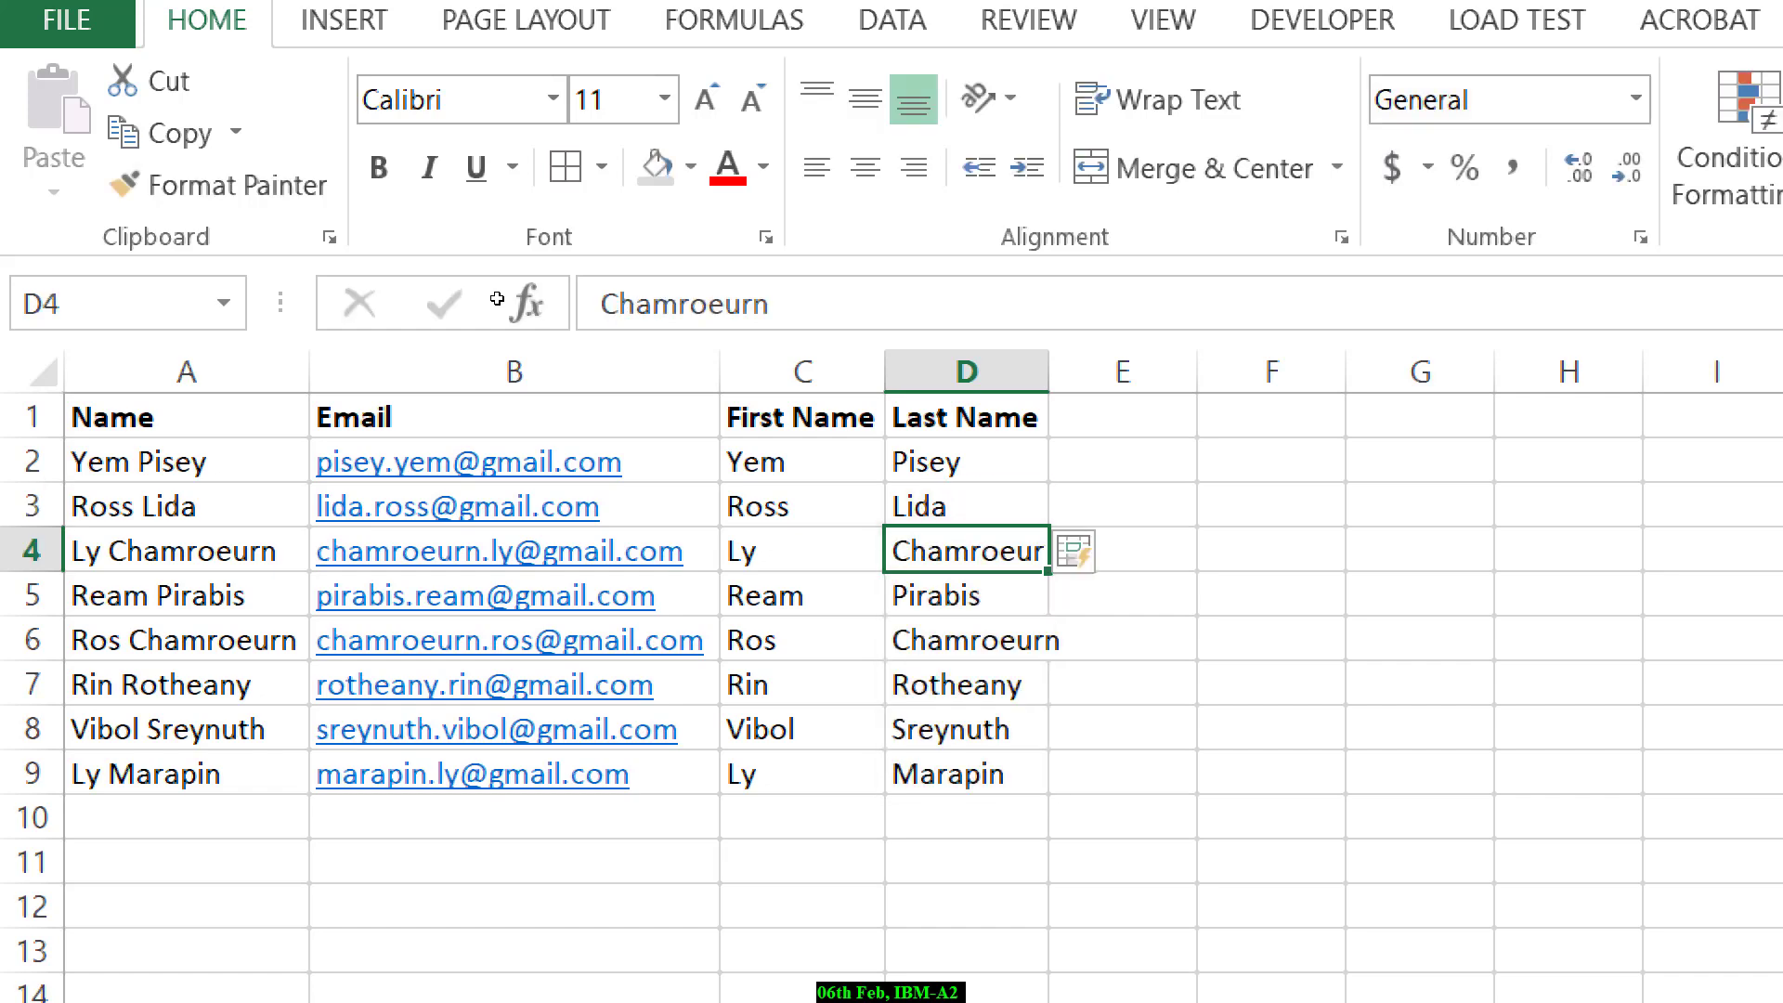
pyautogui.doubleClick(1049, 372)
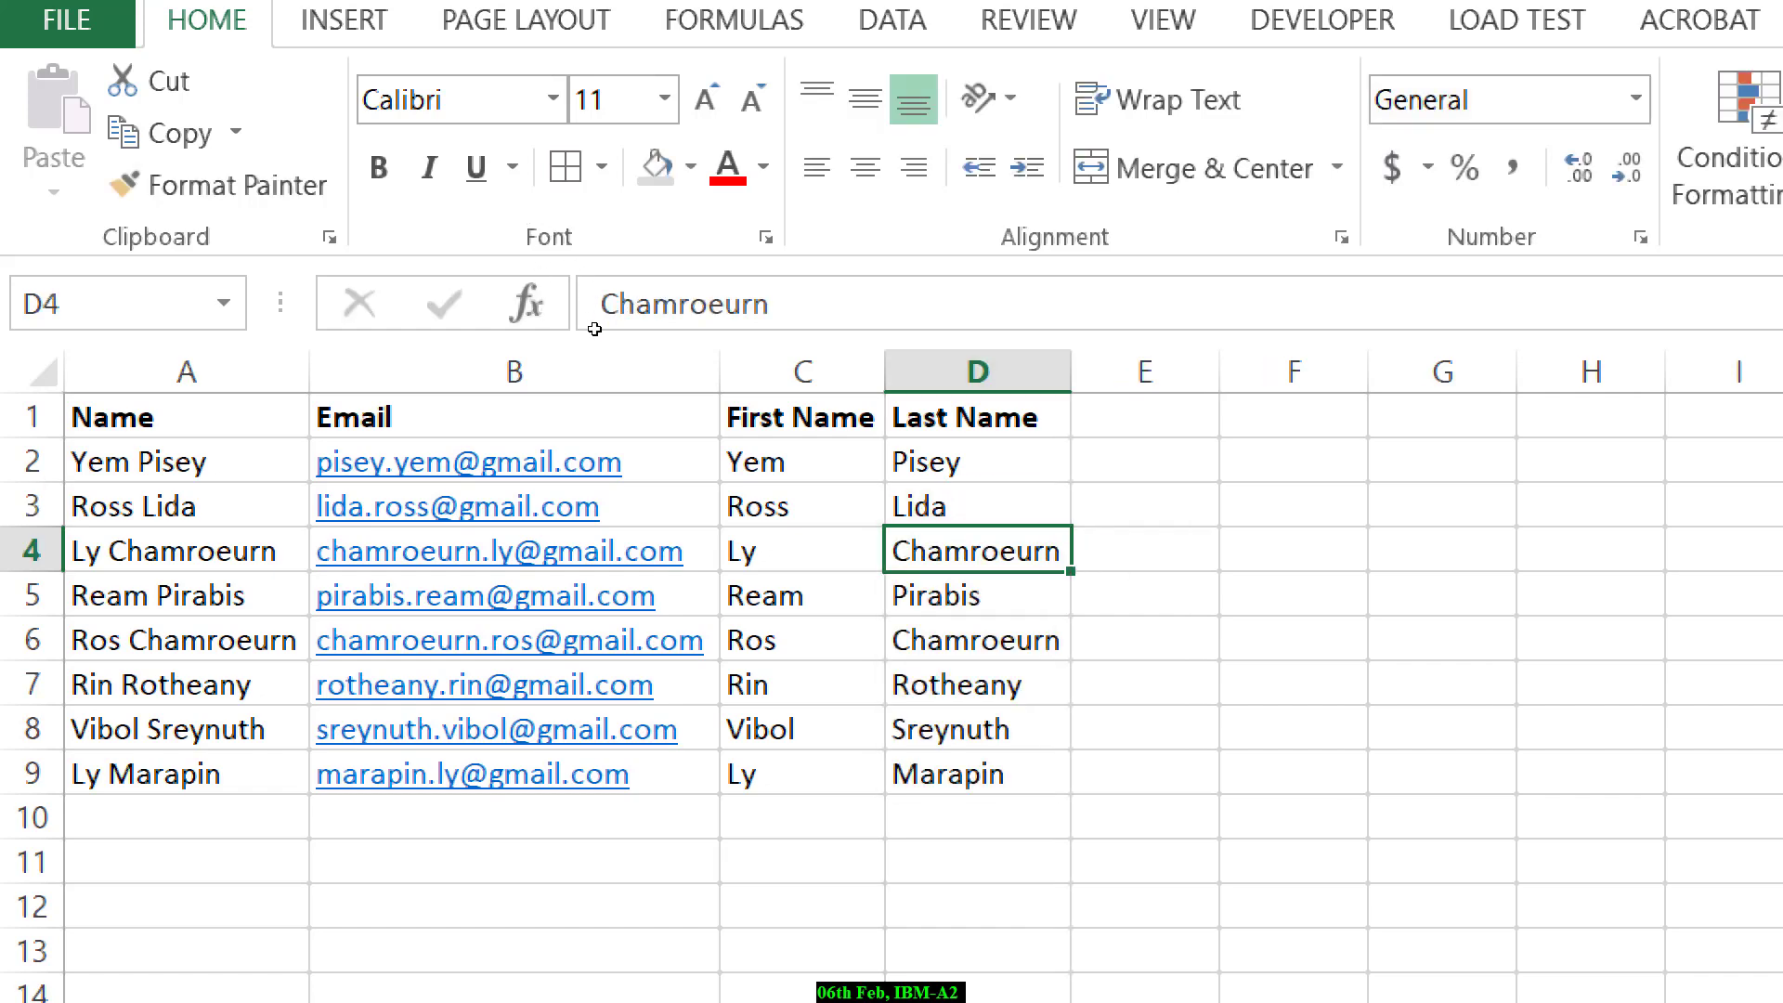
pyautogui.press('Down')
pyautogui.press('Down')
pyautogui.press('Right')
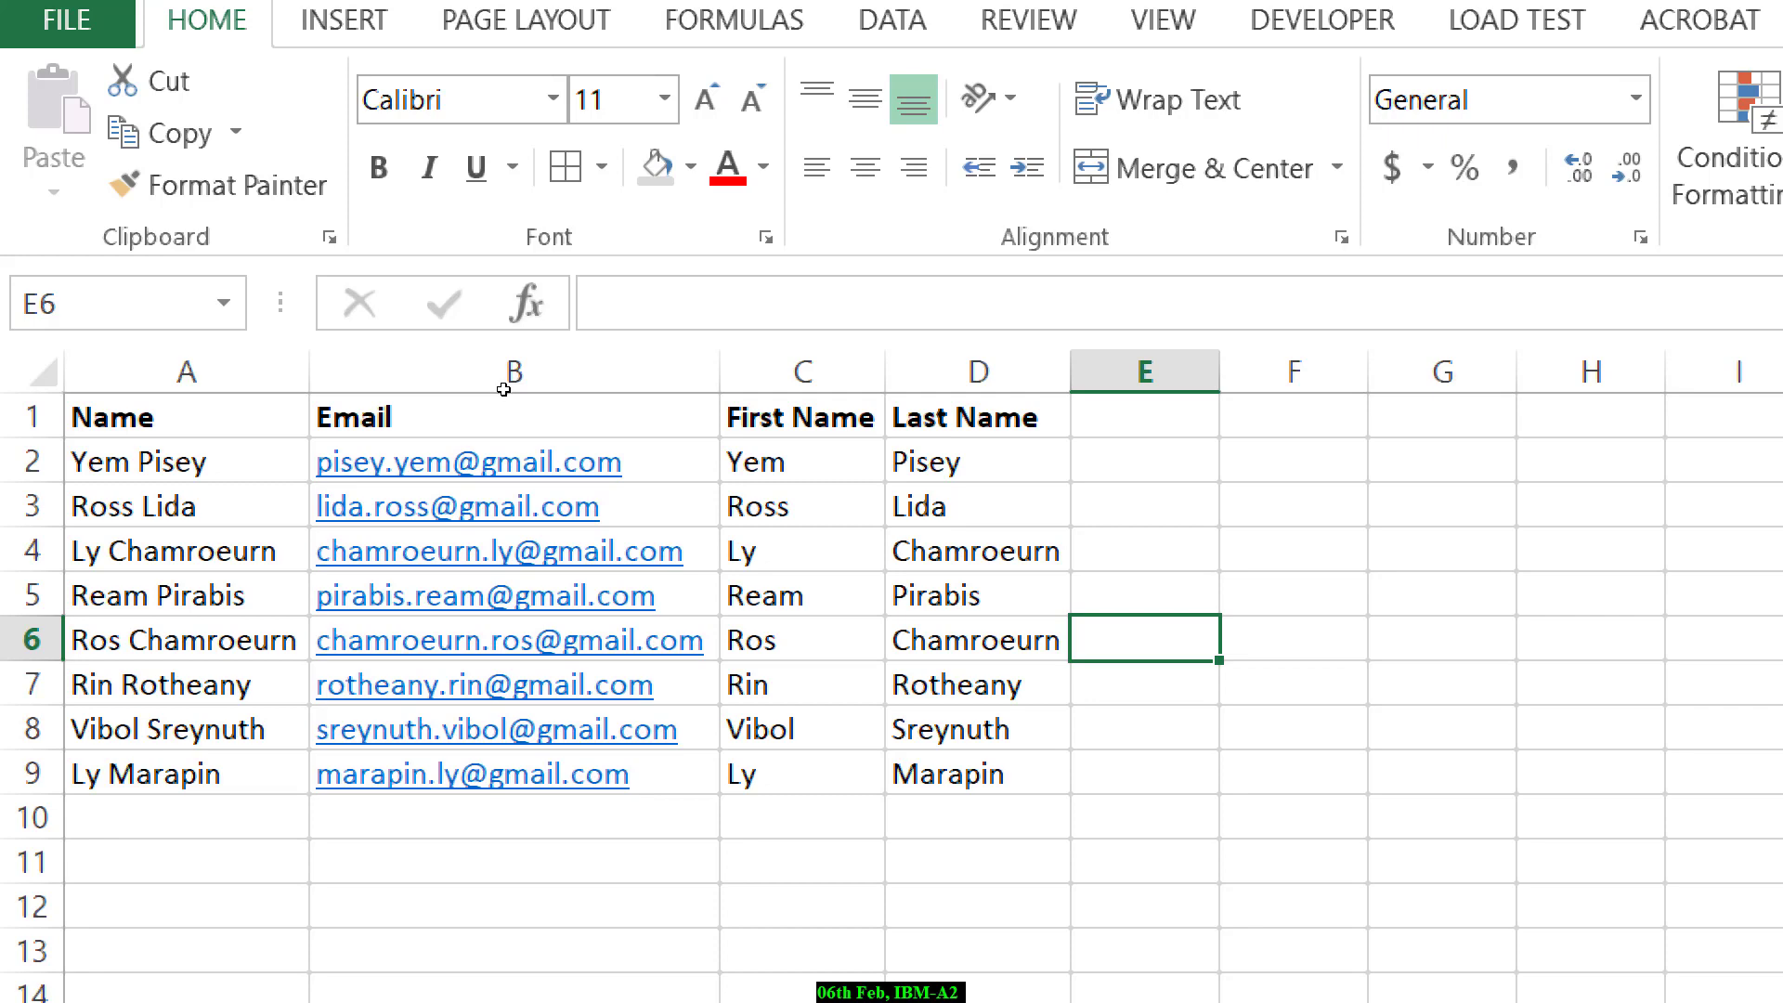
pyautogui.press('Left')
pyautogui.press('Up')
pyautogui.press('Up')
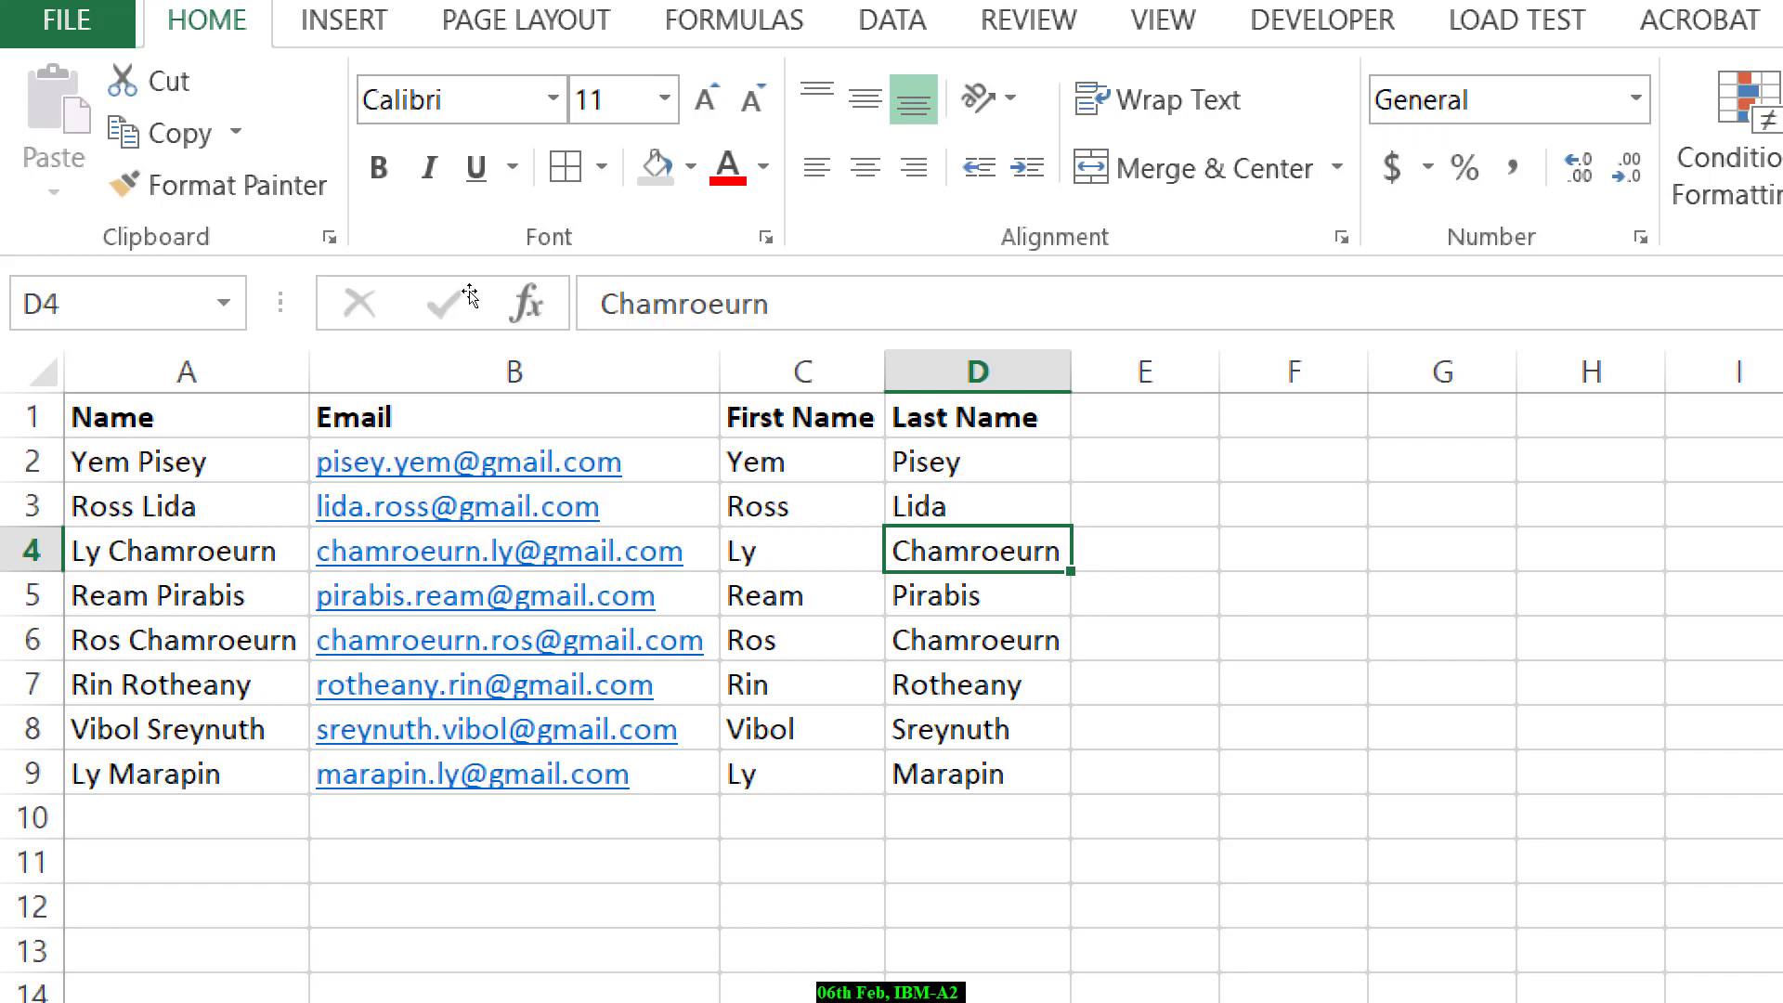
pyautogui.press('Left')
pyautogui.press('Up')
pyautogui.press('Up')
pyautogui.press('F2')
pyautogui.hotkey('shift', 'Home')
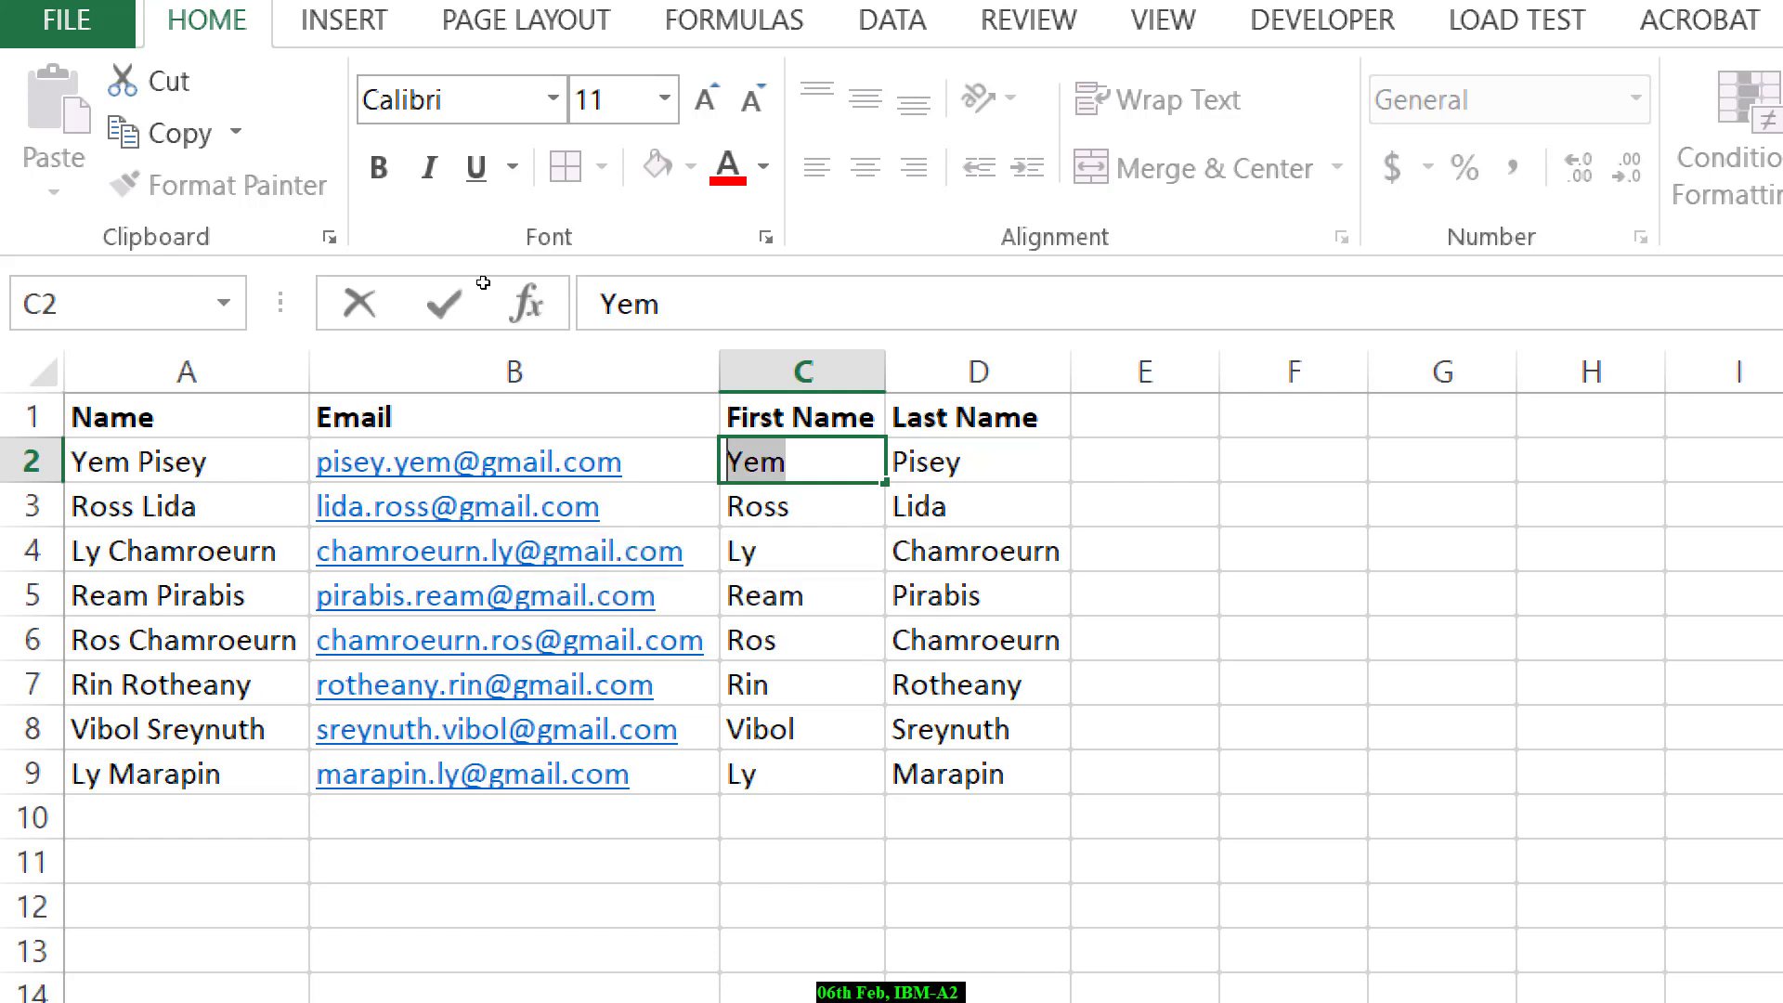
pyautogui.press('Return')
pyautogui.press('Right')
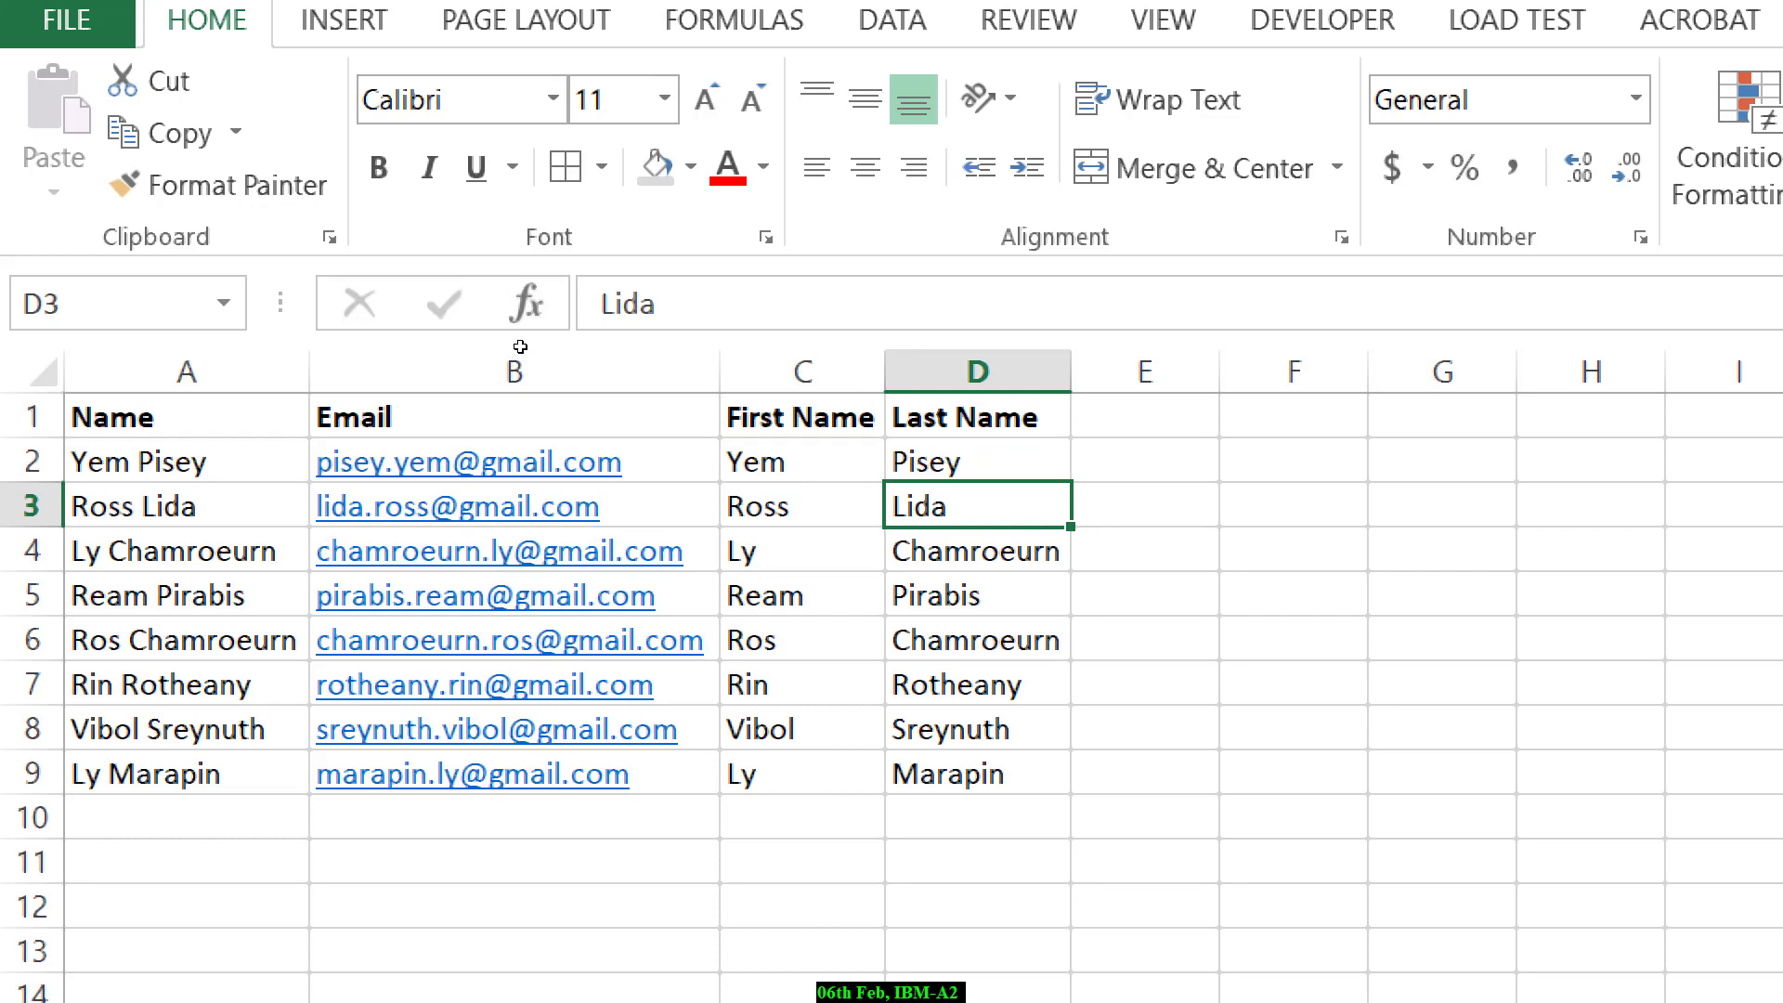
pyautogui.press('Up')
pyautogui.press('Up')
pyautogui.press('Right')
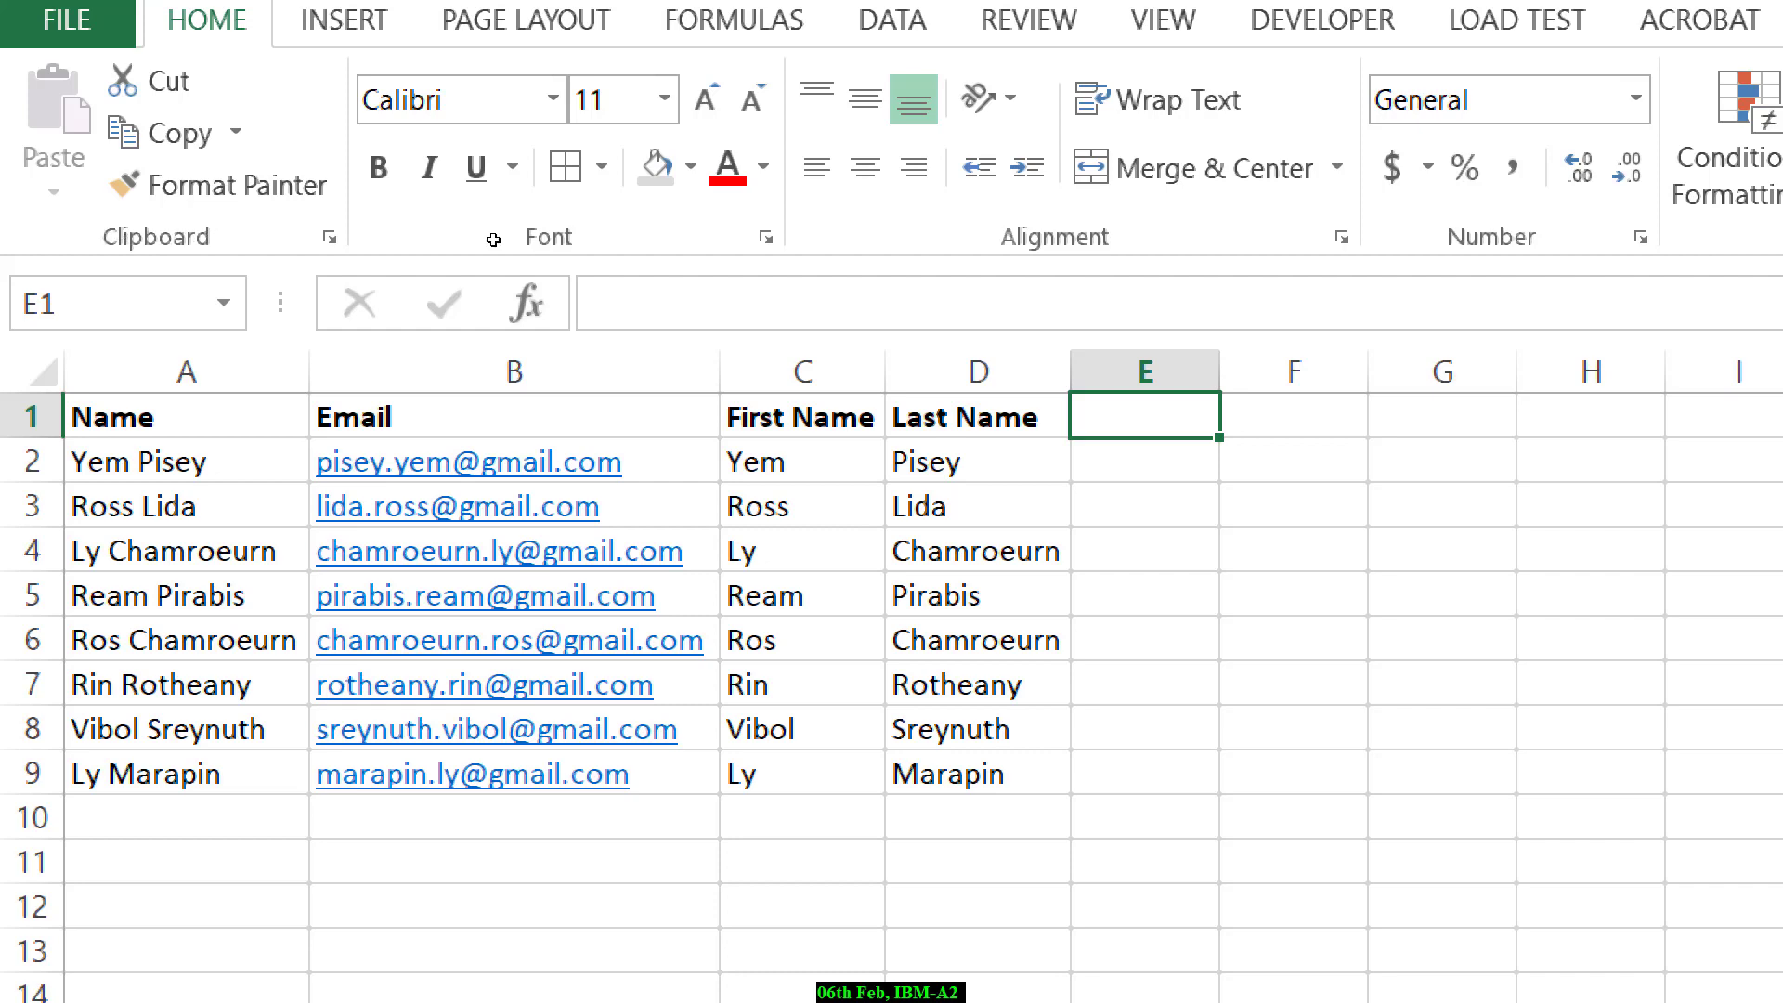
# Type the heading 'New New' in E1 and review the header row A1:D1.
pyautogui.write('f')
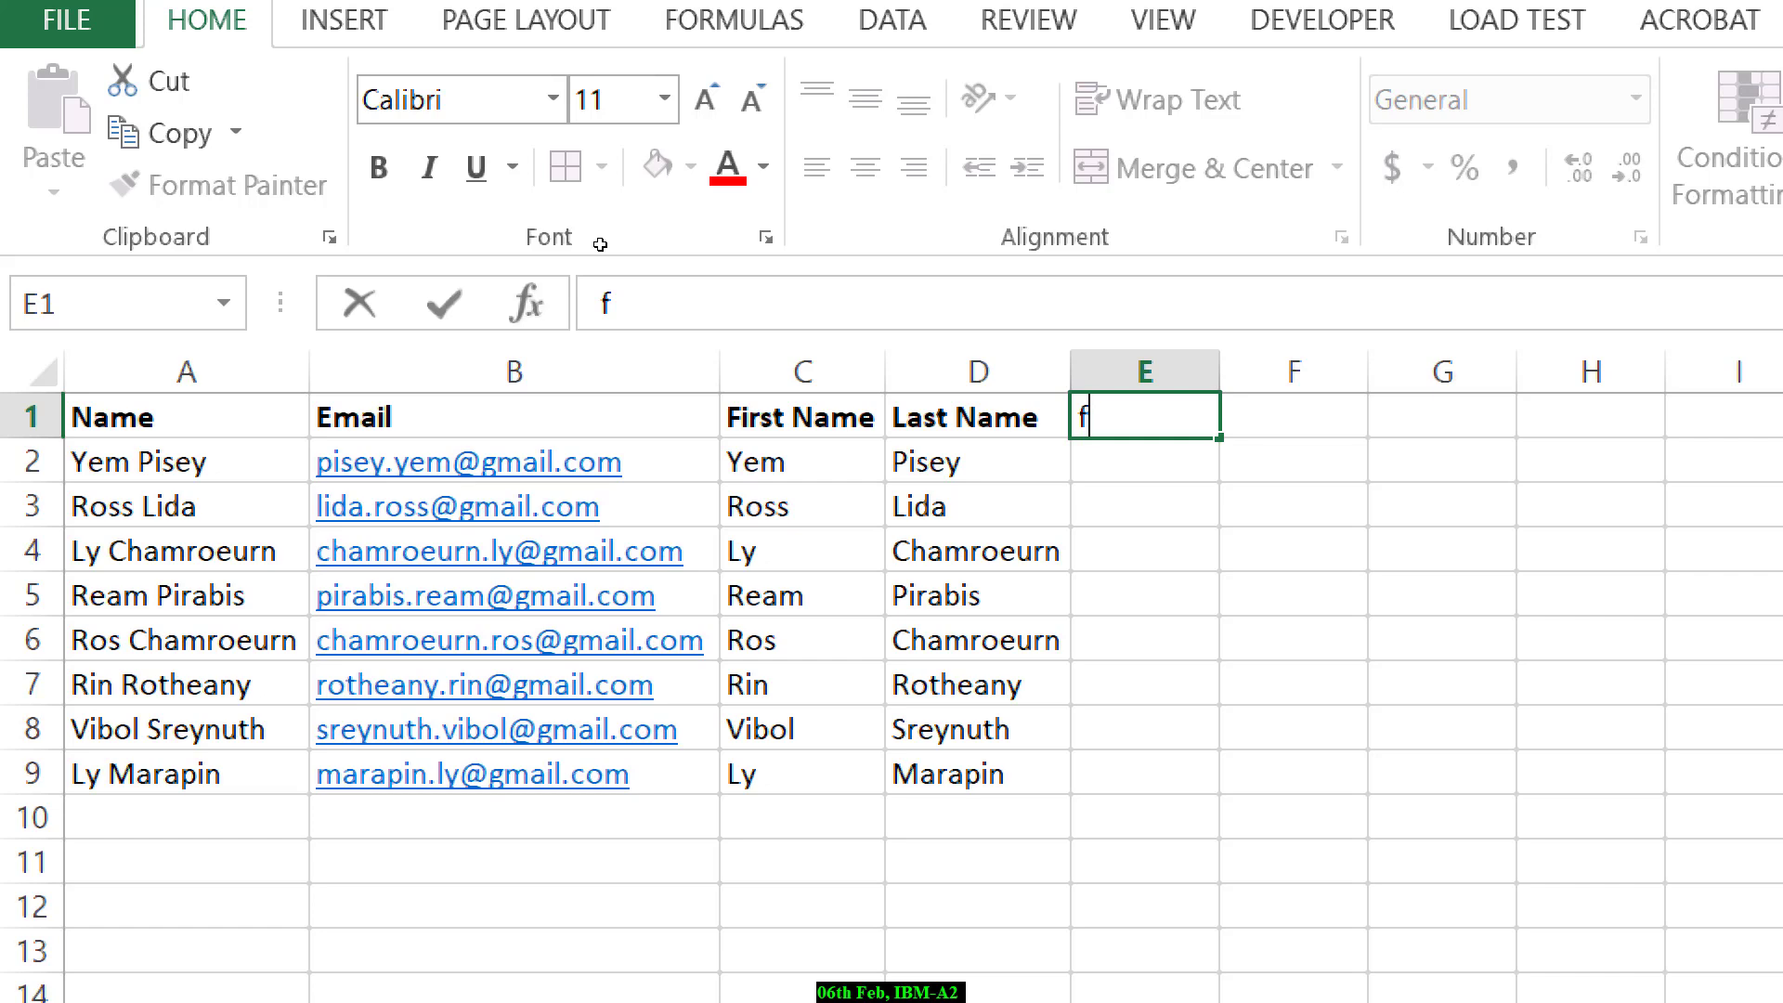
pyautogui.press('BackSpace')
pyautogui.write('New ')
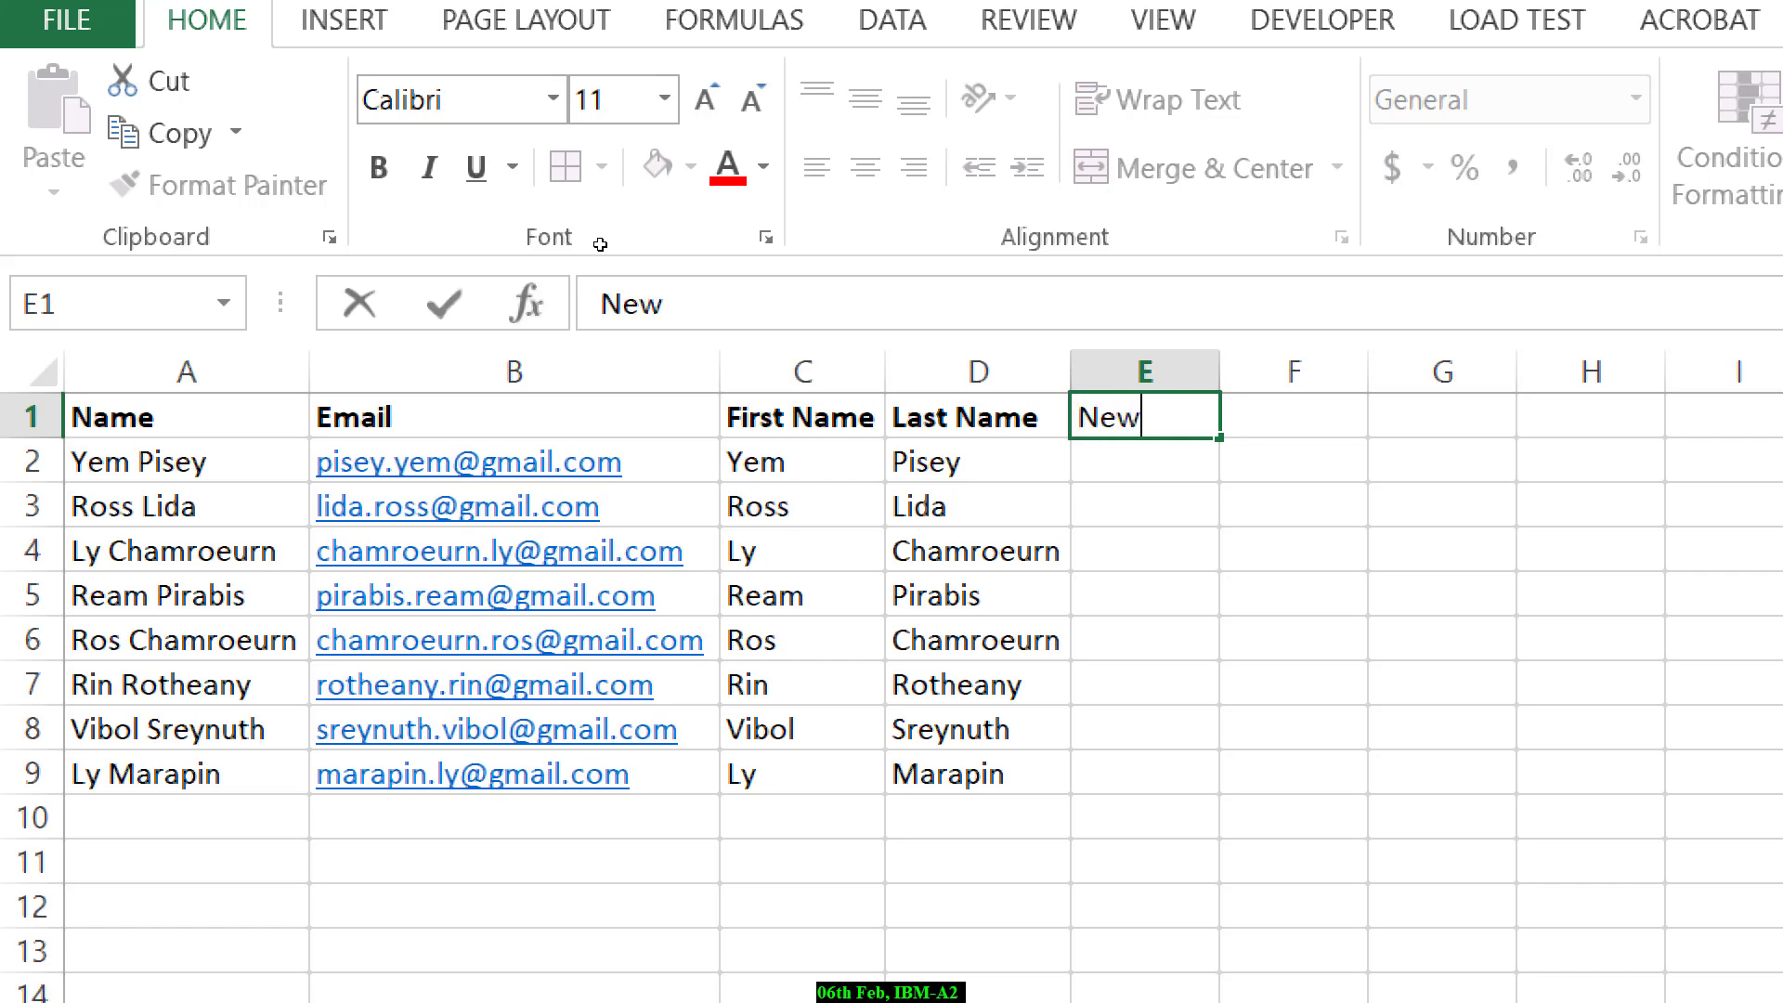
pyautogui.write('New')
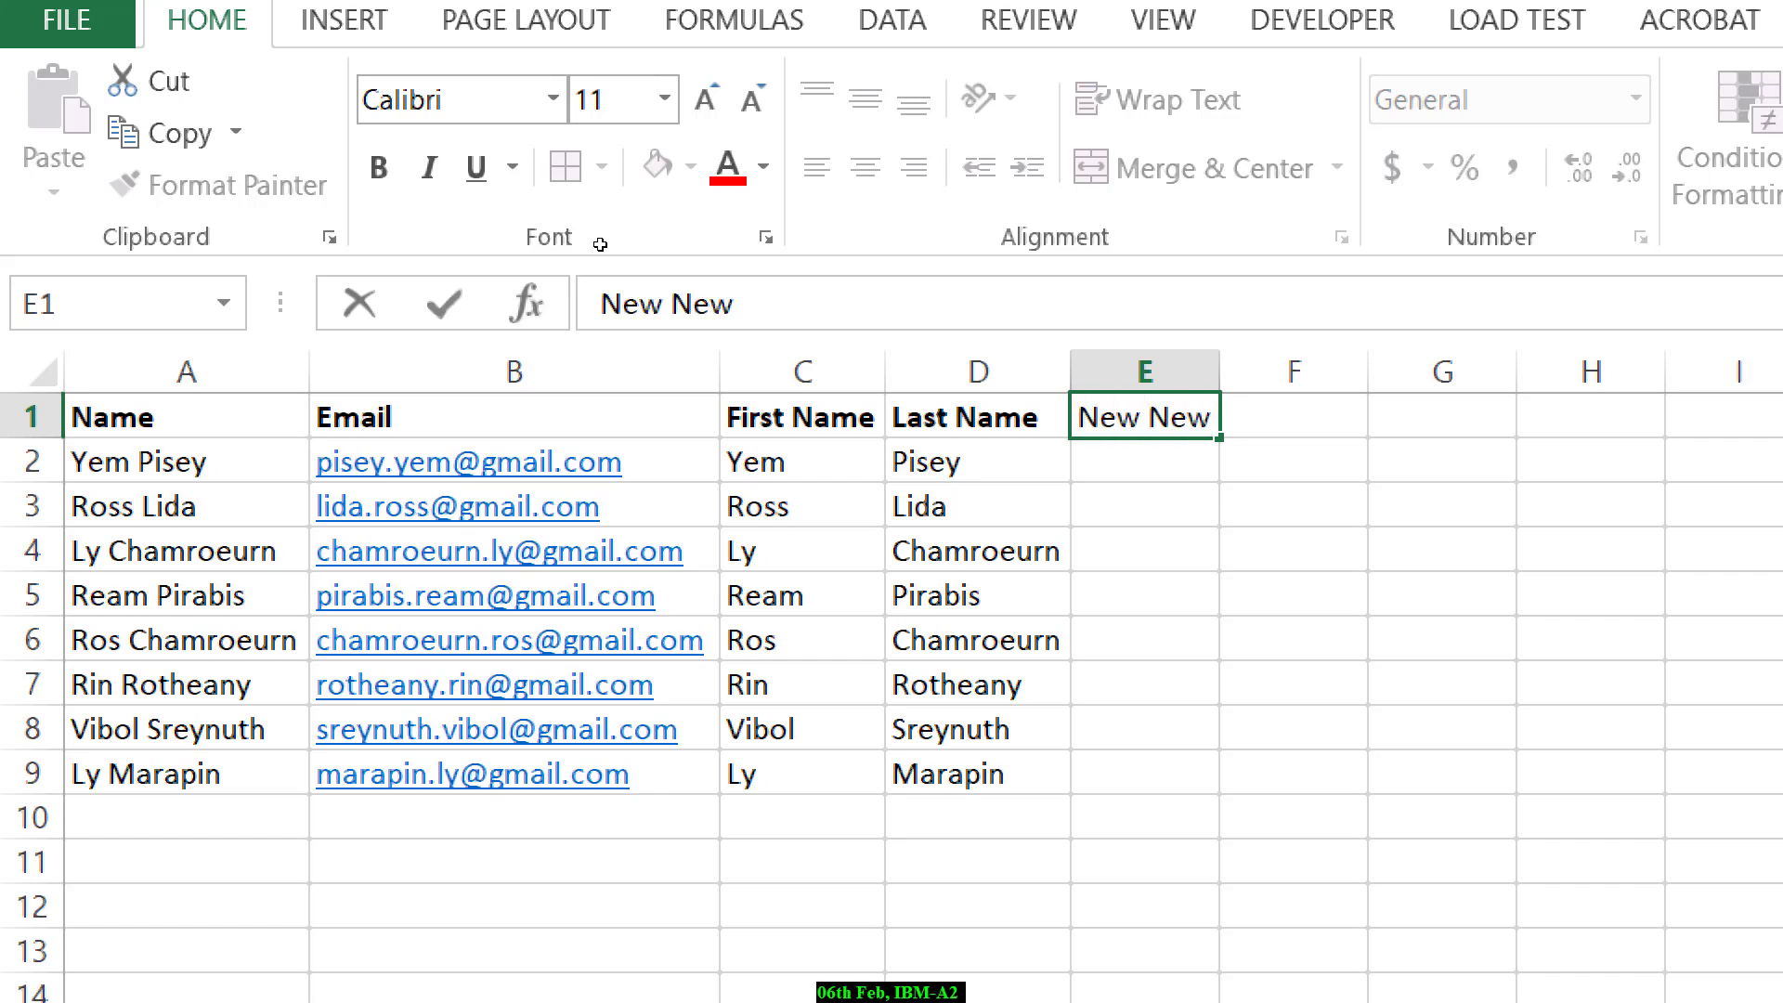
pyautogui.press('Return')
pyautogui.press('Right')
pyautogui.press('Right')
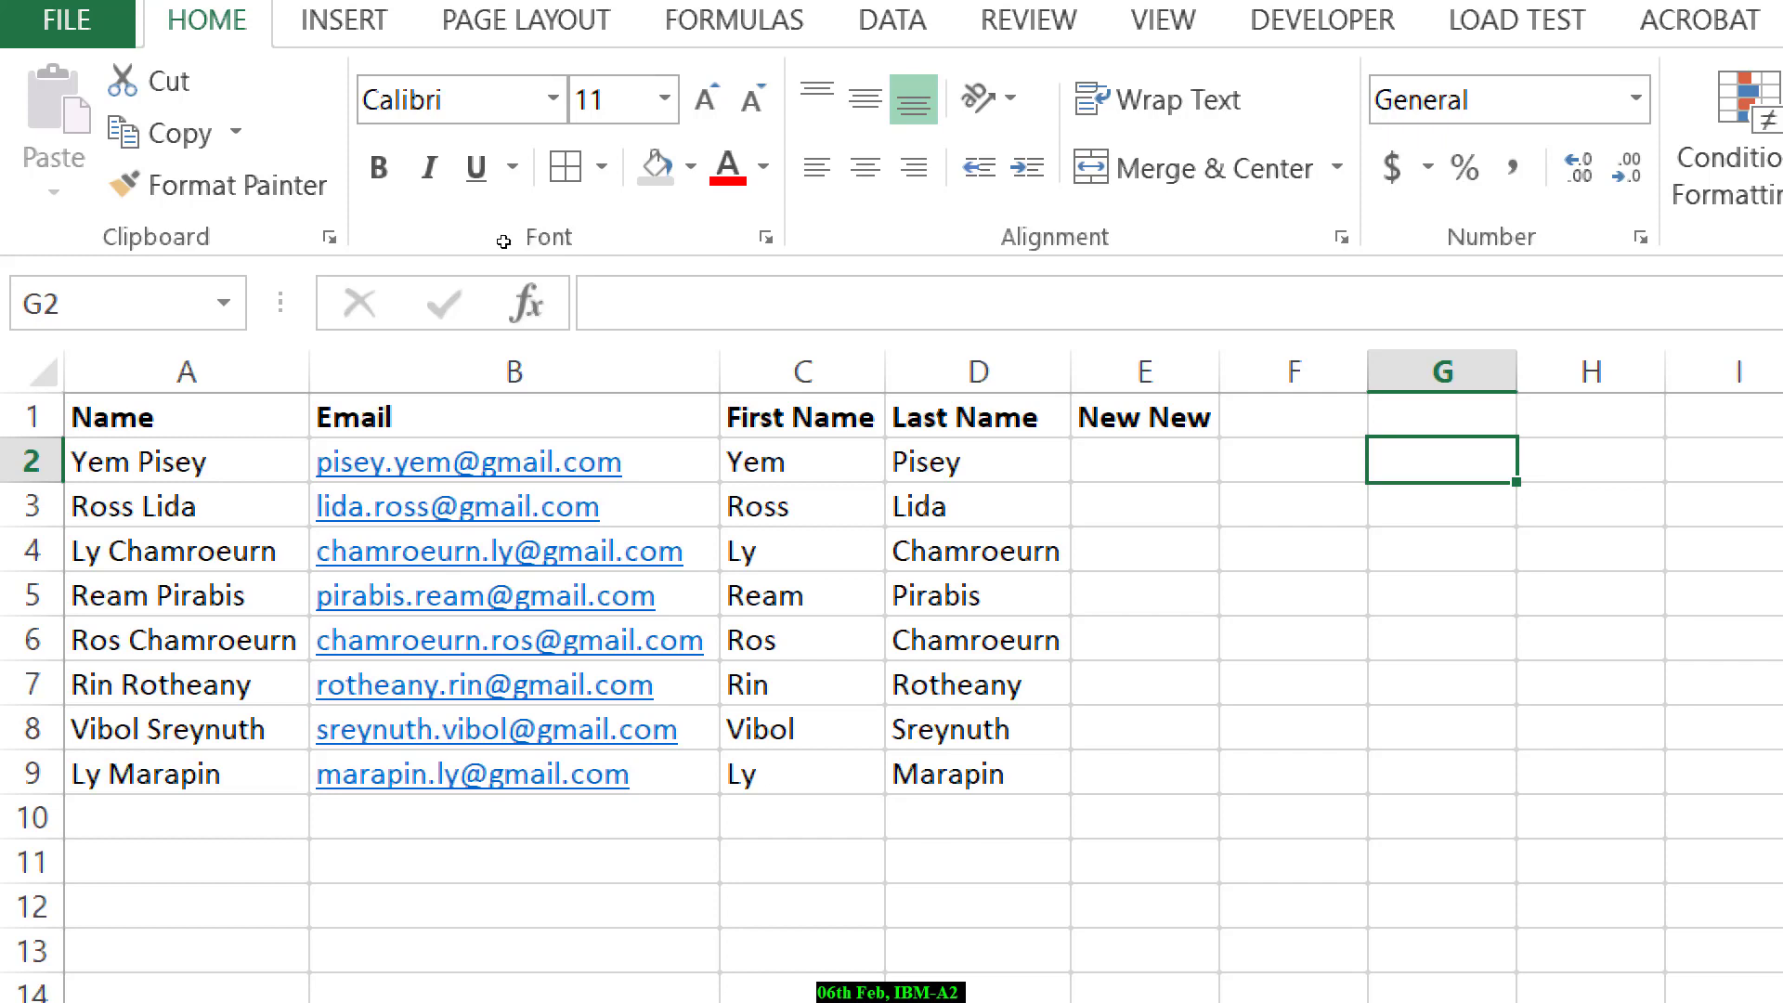
pyautogui.moveTo(975, 417); pyautogui.dragTo(186, 461)
pyautogui.moveTo(78, 249); pyautogui.dragTo(93, 253)
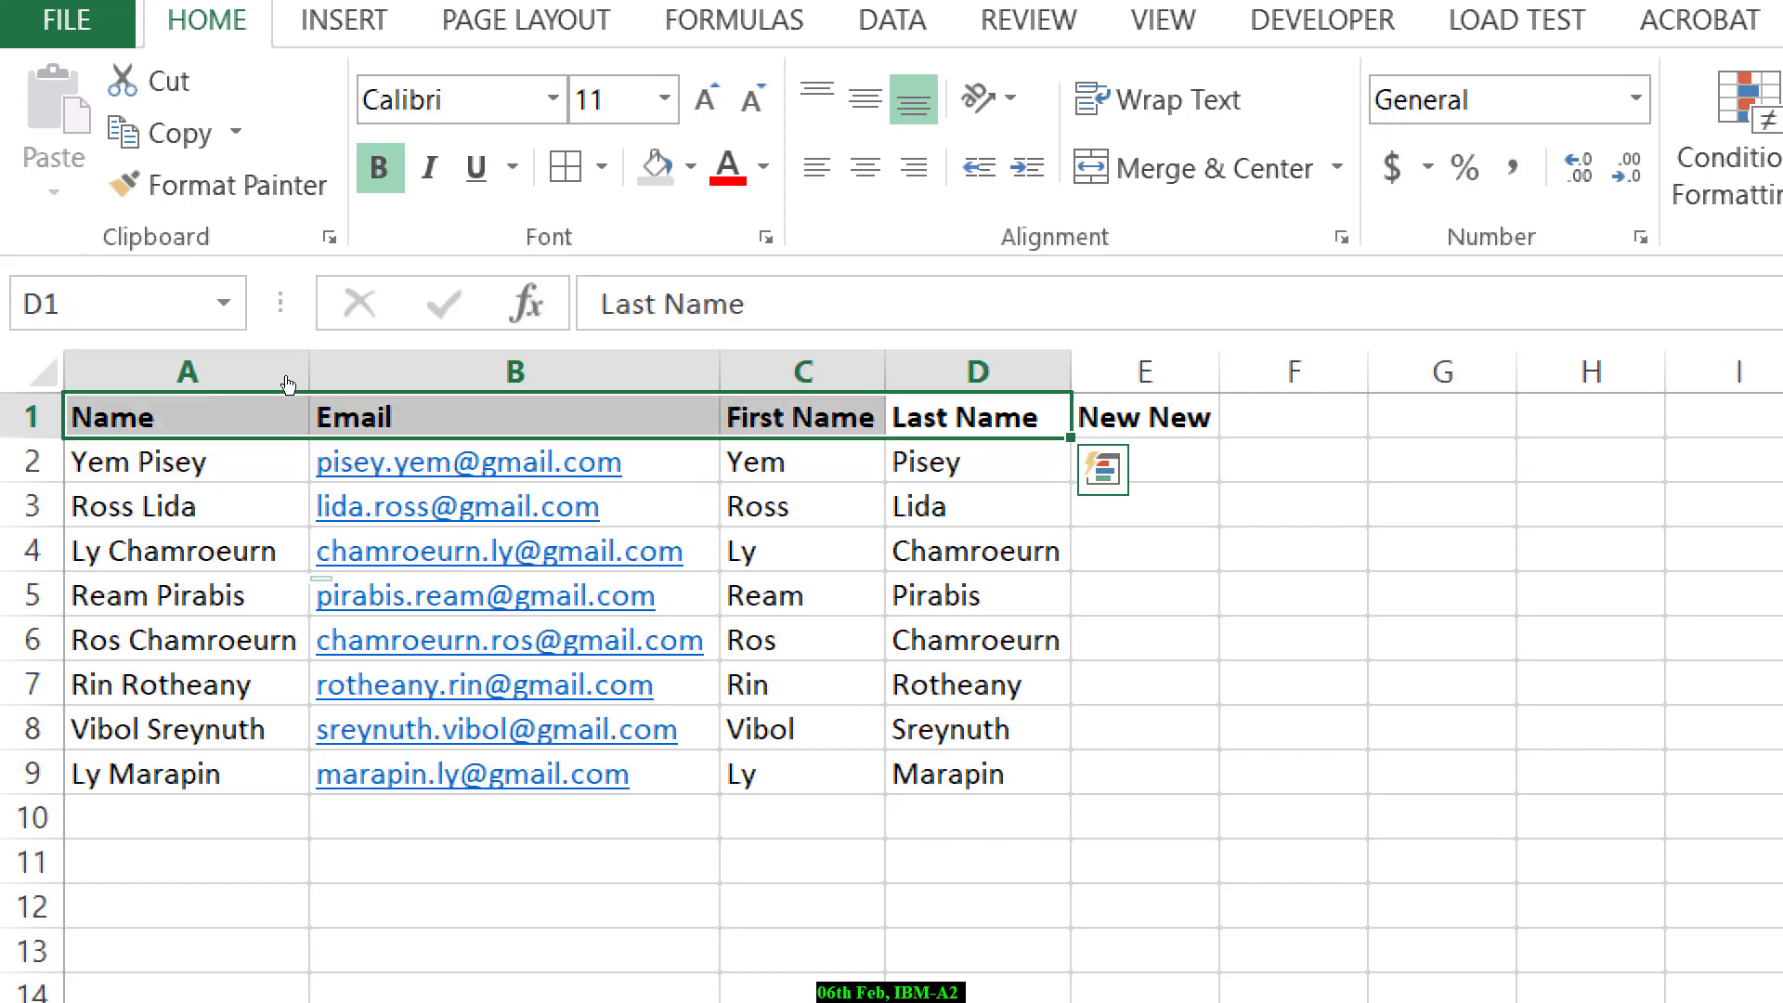
pyautogui.press('Right')
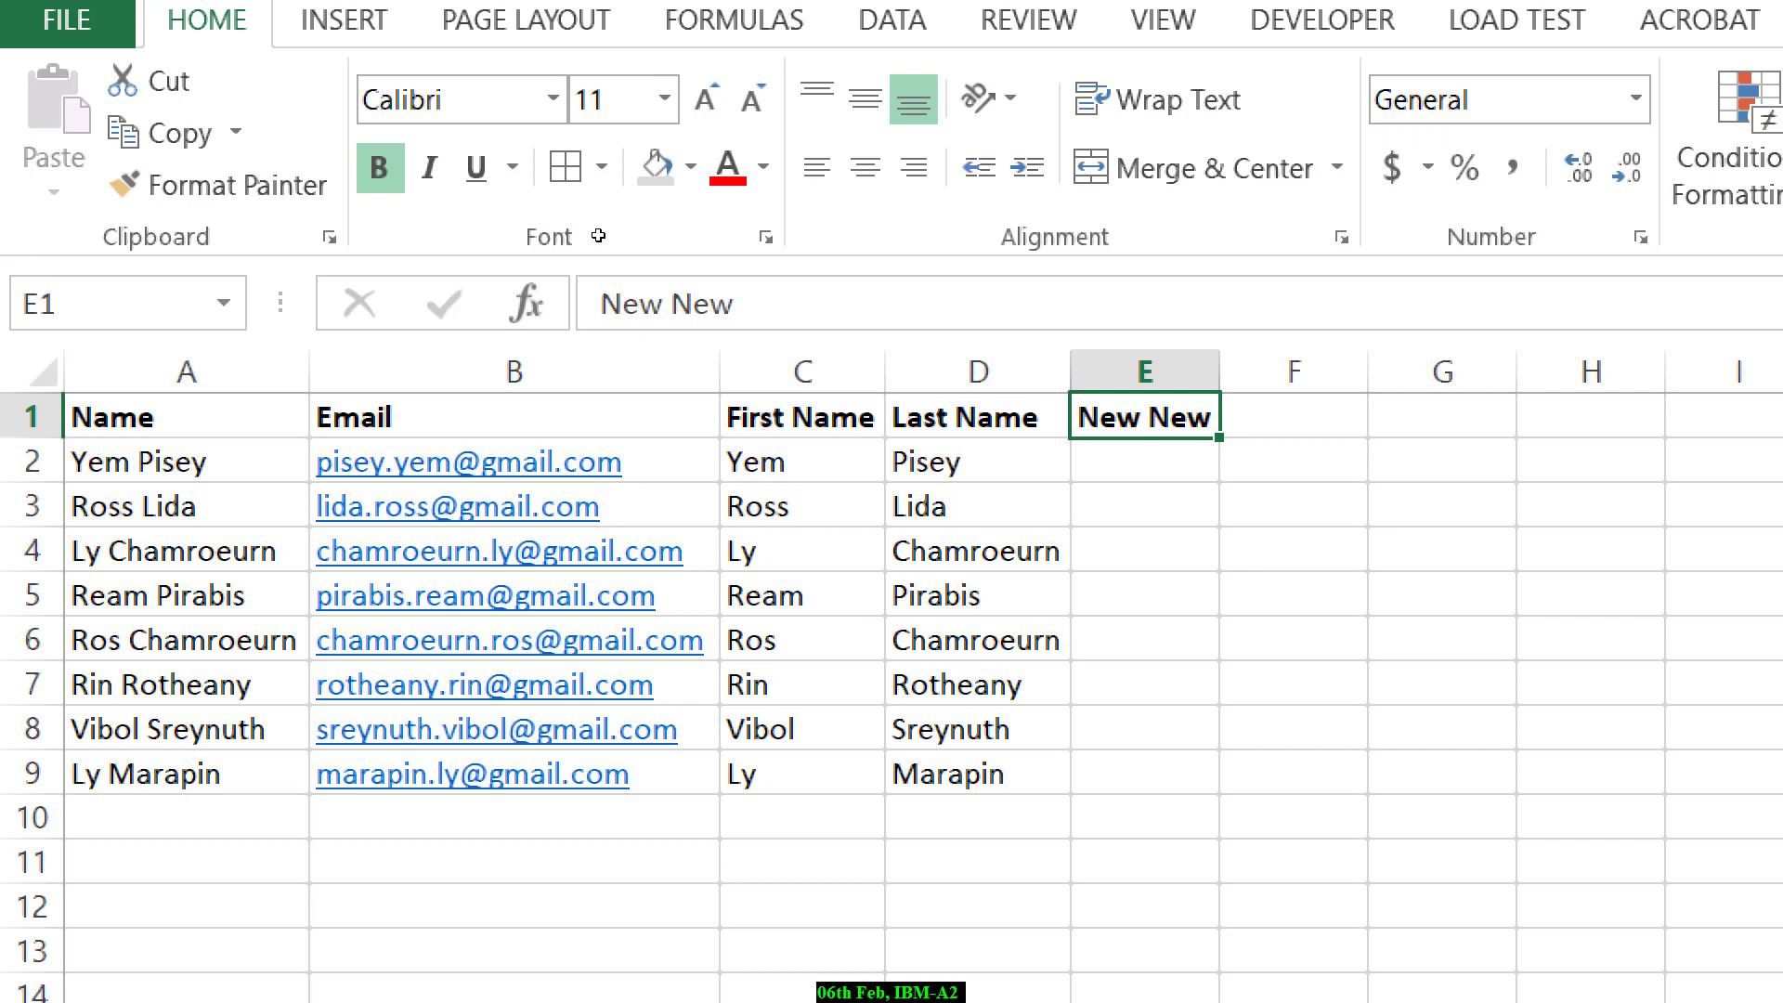
pyautogui.press('Return')
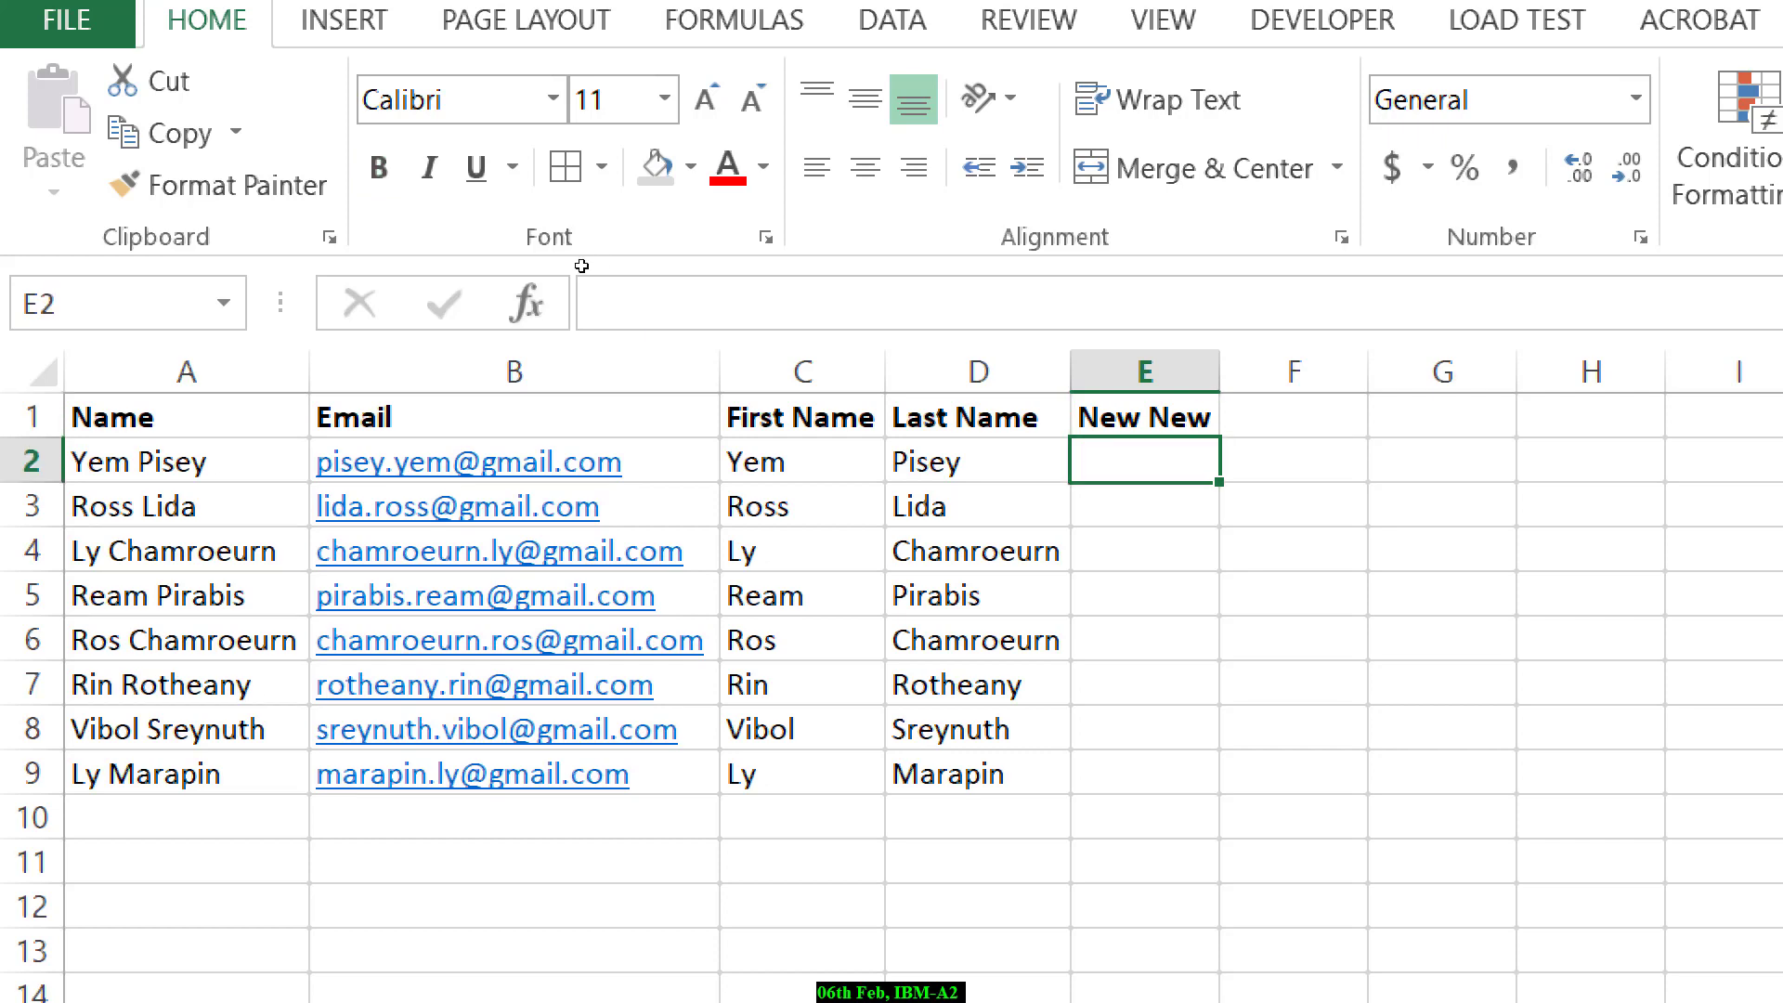
# Type 2/1/2018 into E2 so Excel stores it as a date.
pyautogui.write('1')
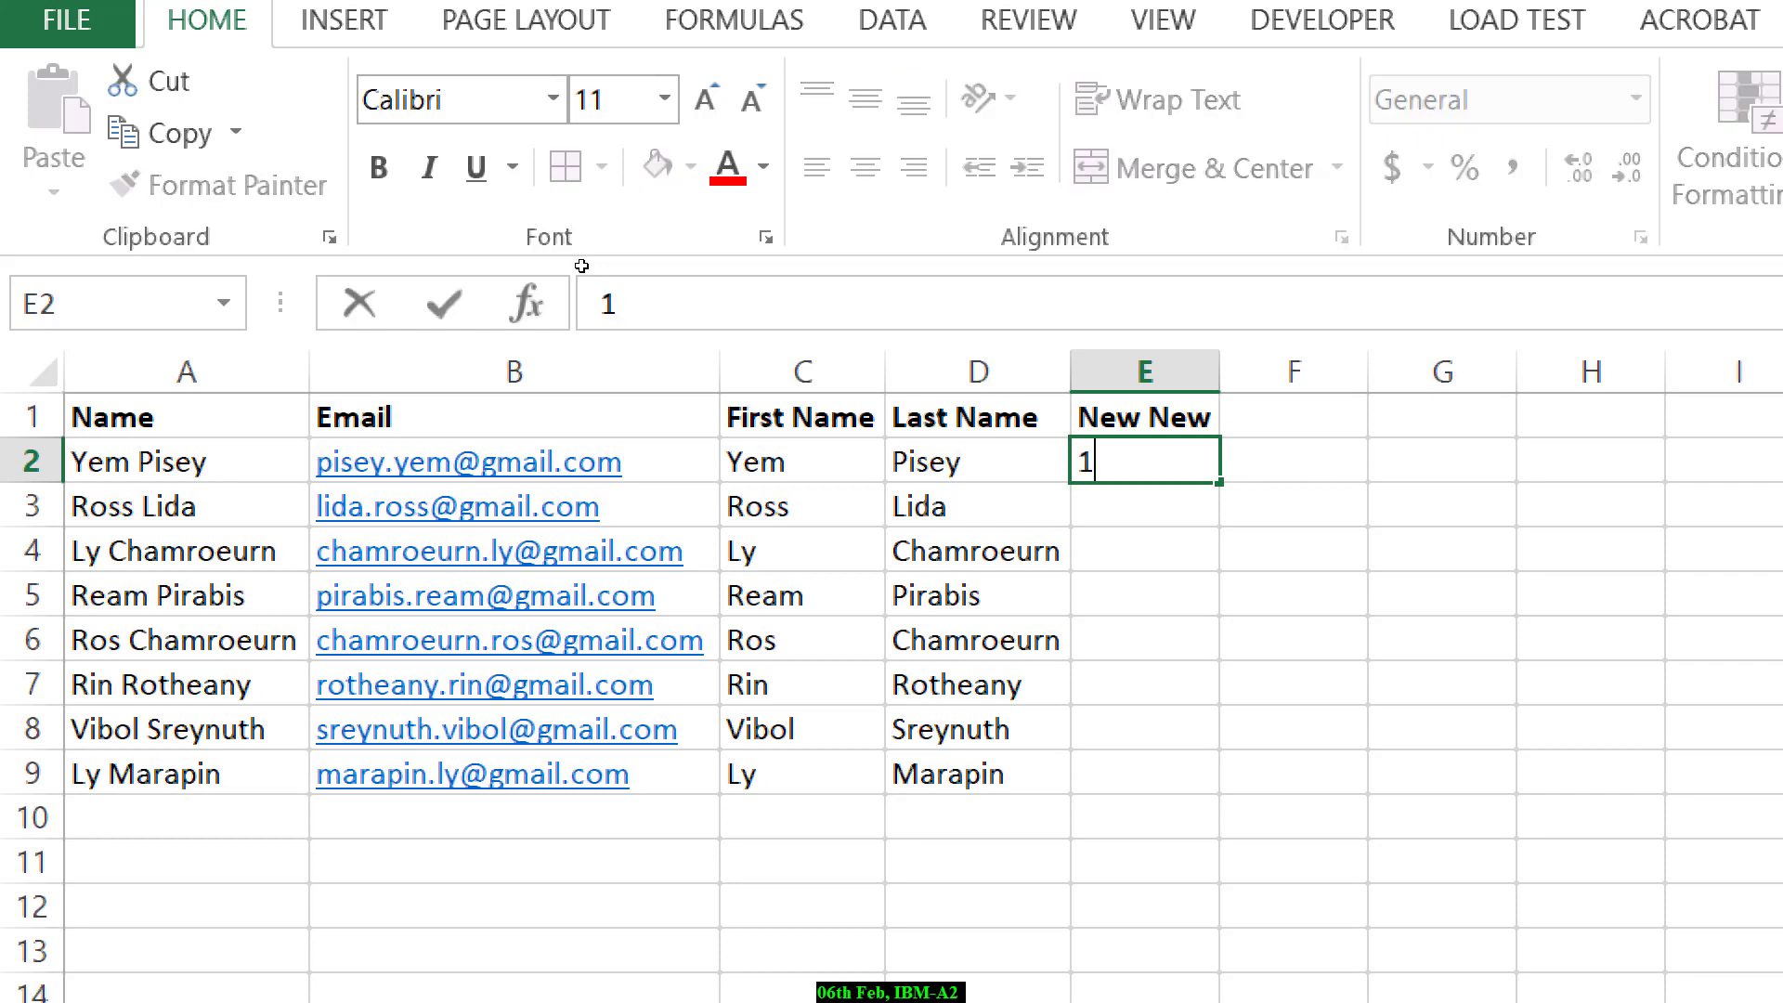
pyautogui.write('/')
pyautogui.press('BackSpace')
pyautogui.press('BackSpace')
pyautogui.write('2/')
pyautogui.write('1')
pyautogui.write('/2018')
pyautogui.press('Return')
pyautogui.press('Return')
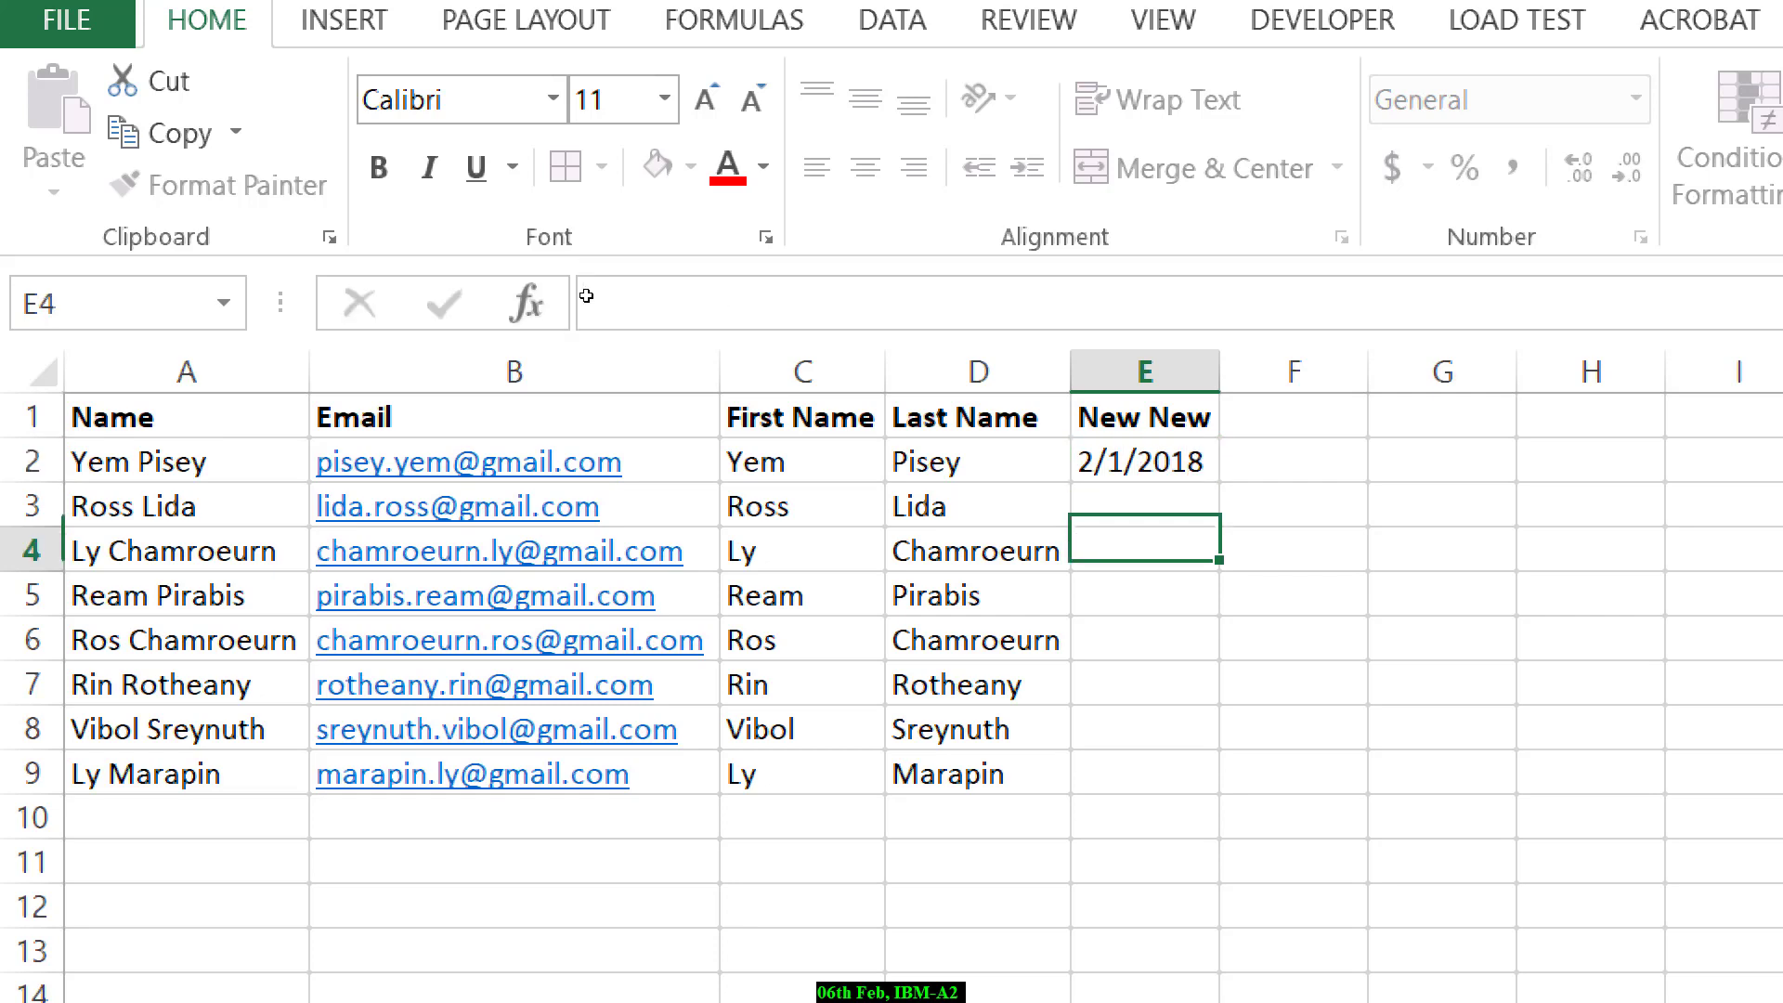
pyautogui.press('Up')
pyautogui.press('Up')
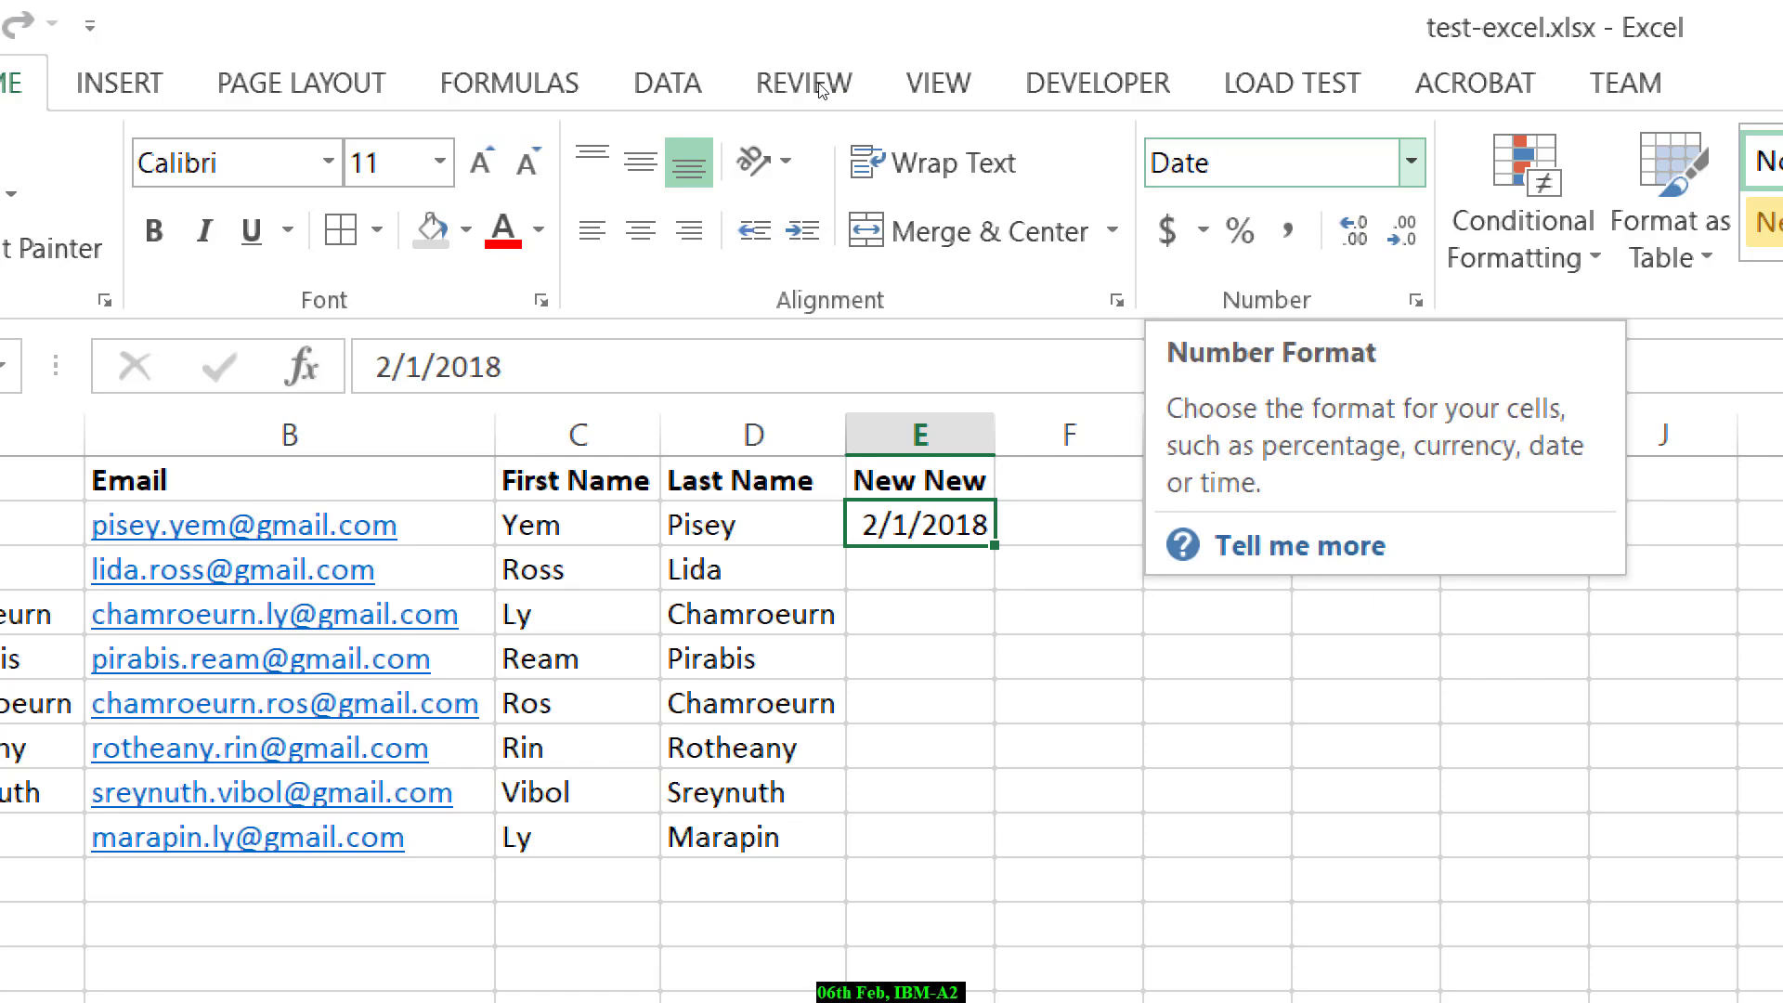
# Apply the Long Date number format to the date in E2.
pyautogui.hotkey('alt', 'Down')
pyautogui.press('Down')
pyautogui.press('Down')
pyautogui.press('Down')
pyautogui.press('Down')
pyautogui.press('Down')
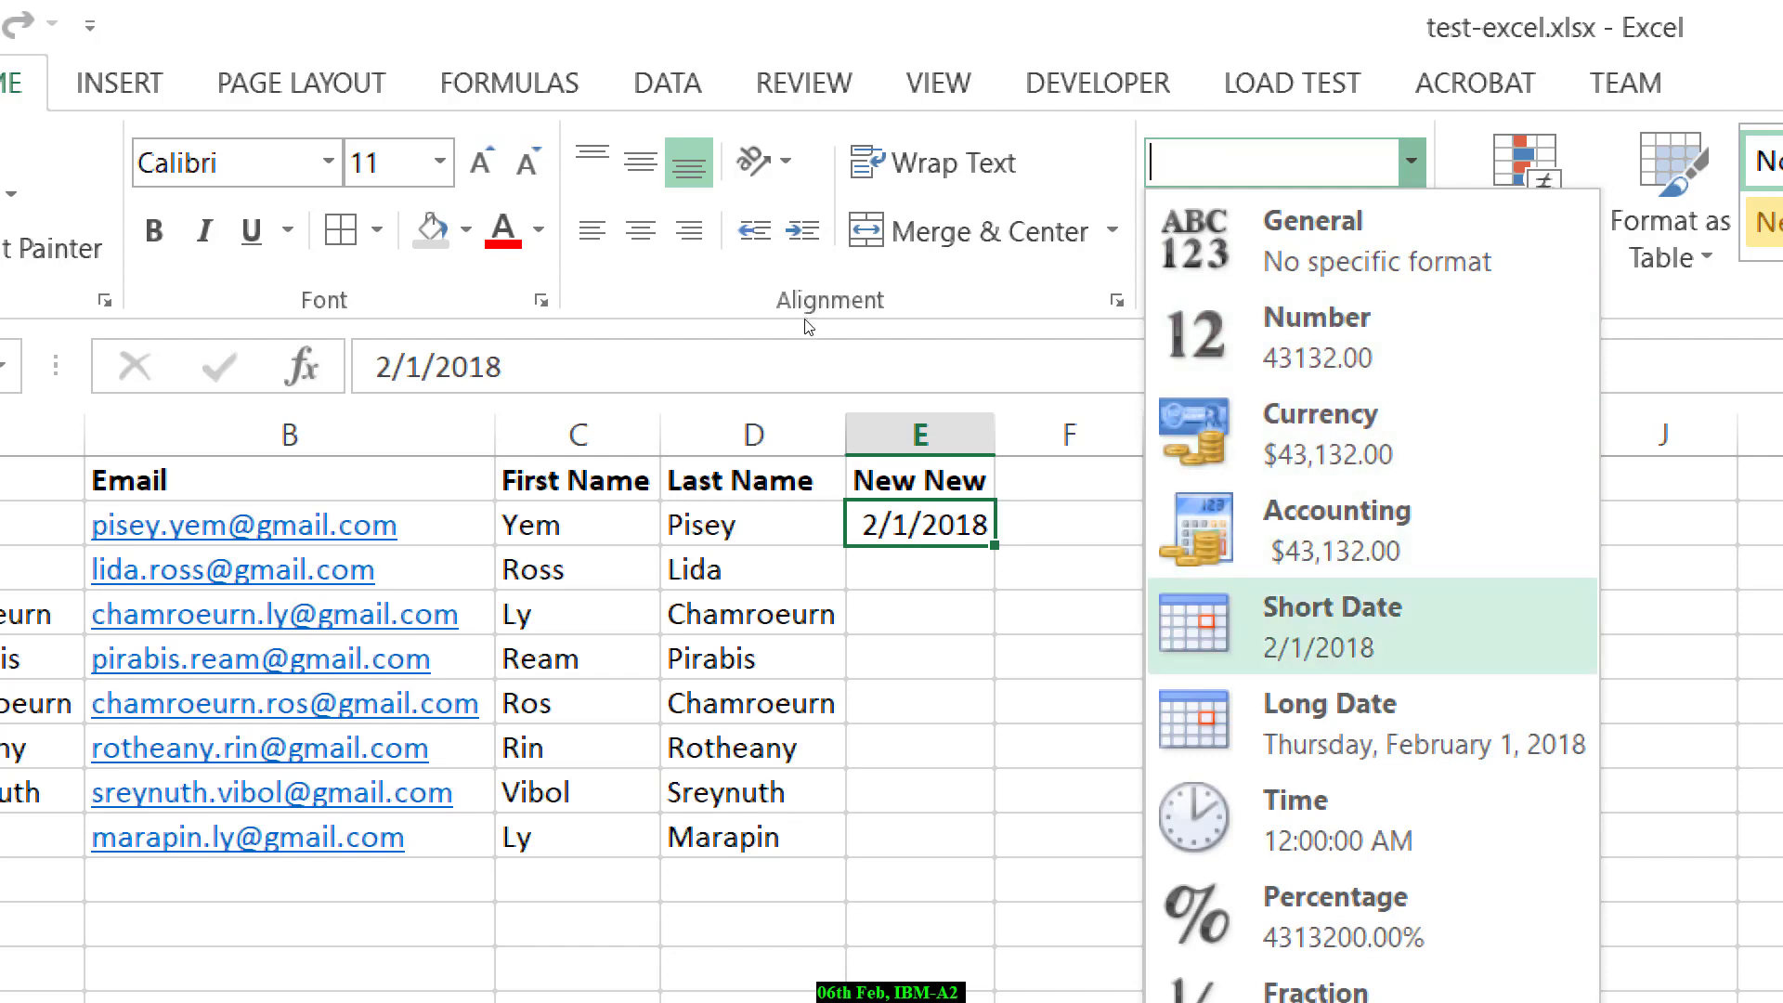
pyautogui.press('Down')
pyautogui.press('Return')
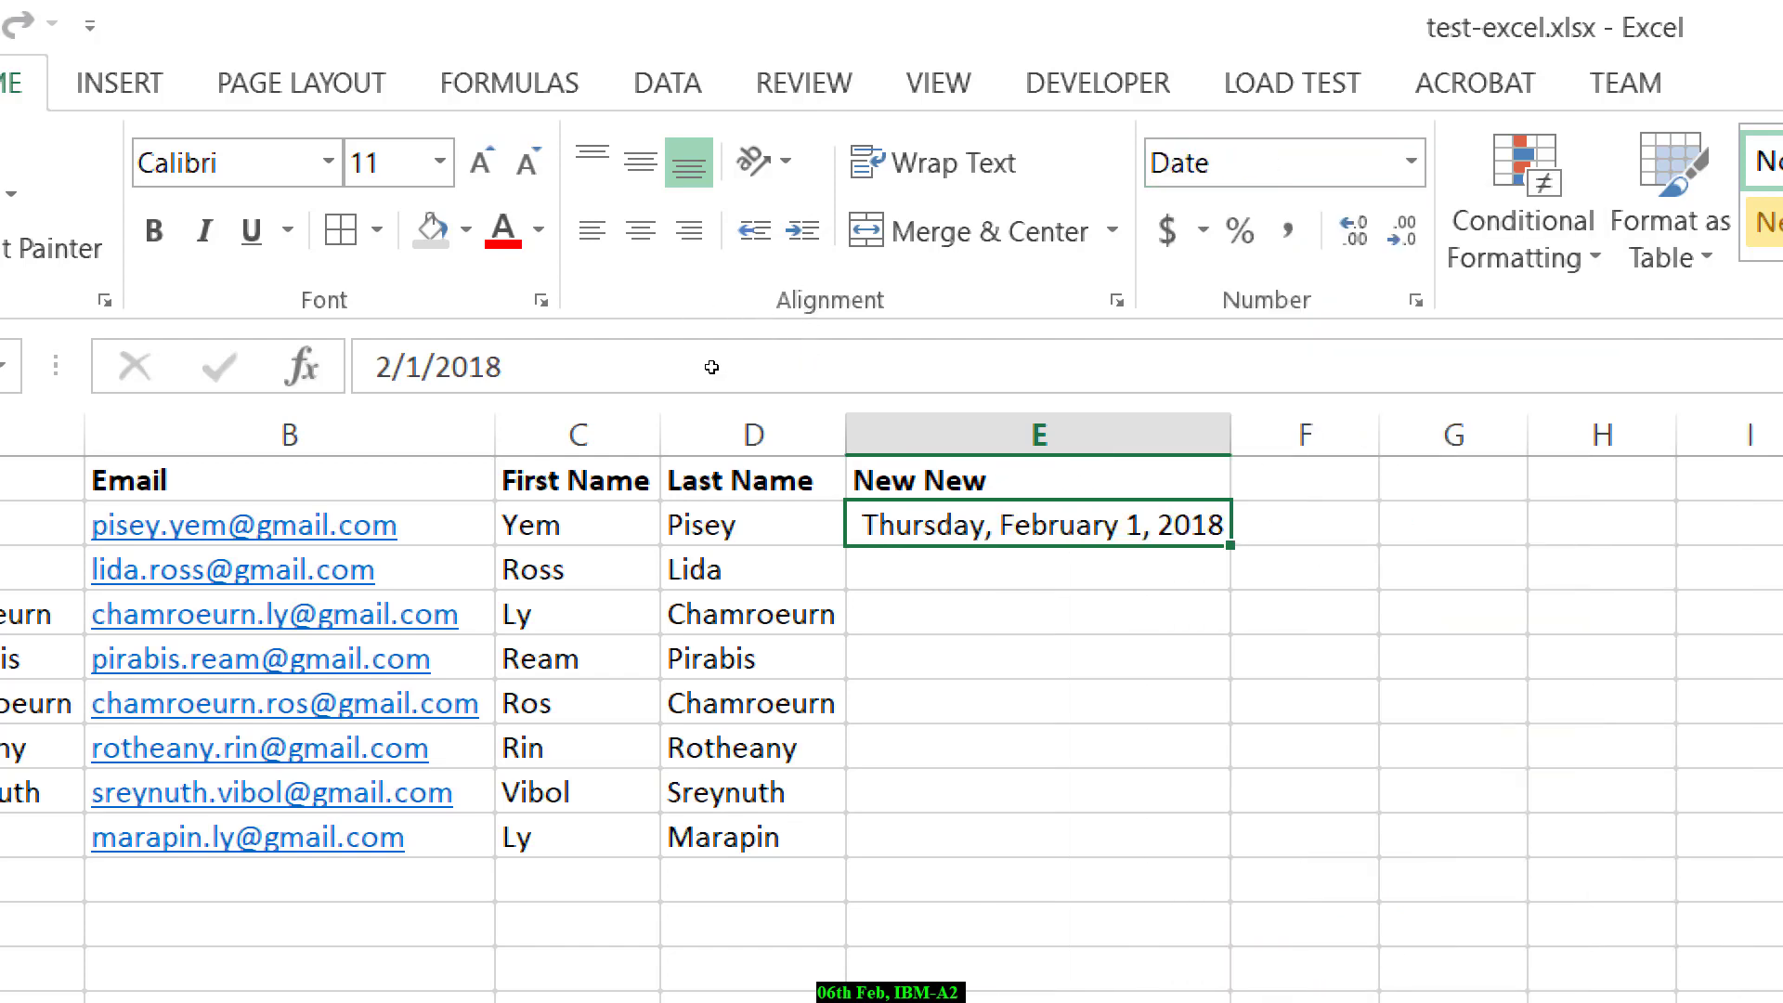
# Enter 3/1/2018 in E3 and format it as a Long Date.
pyautogui.press('Down')
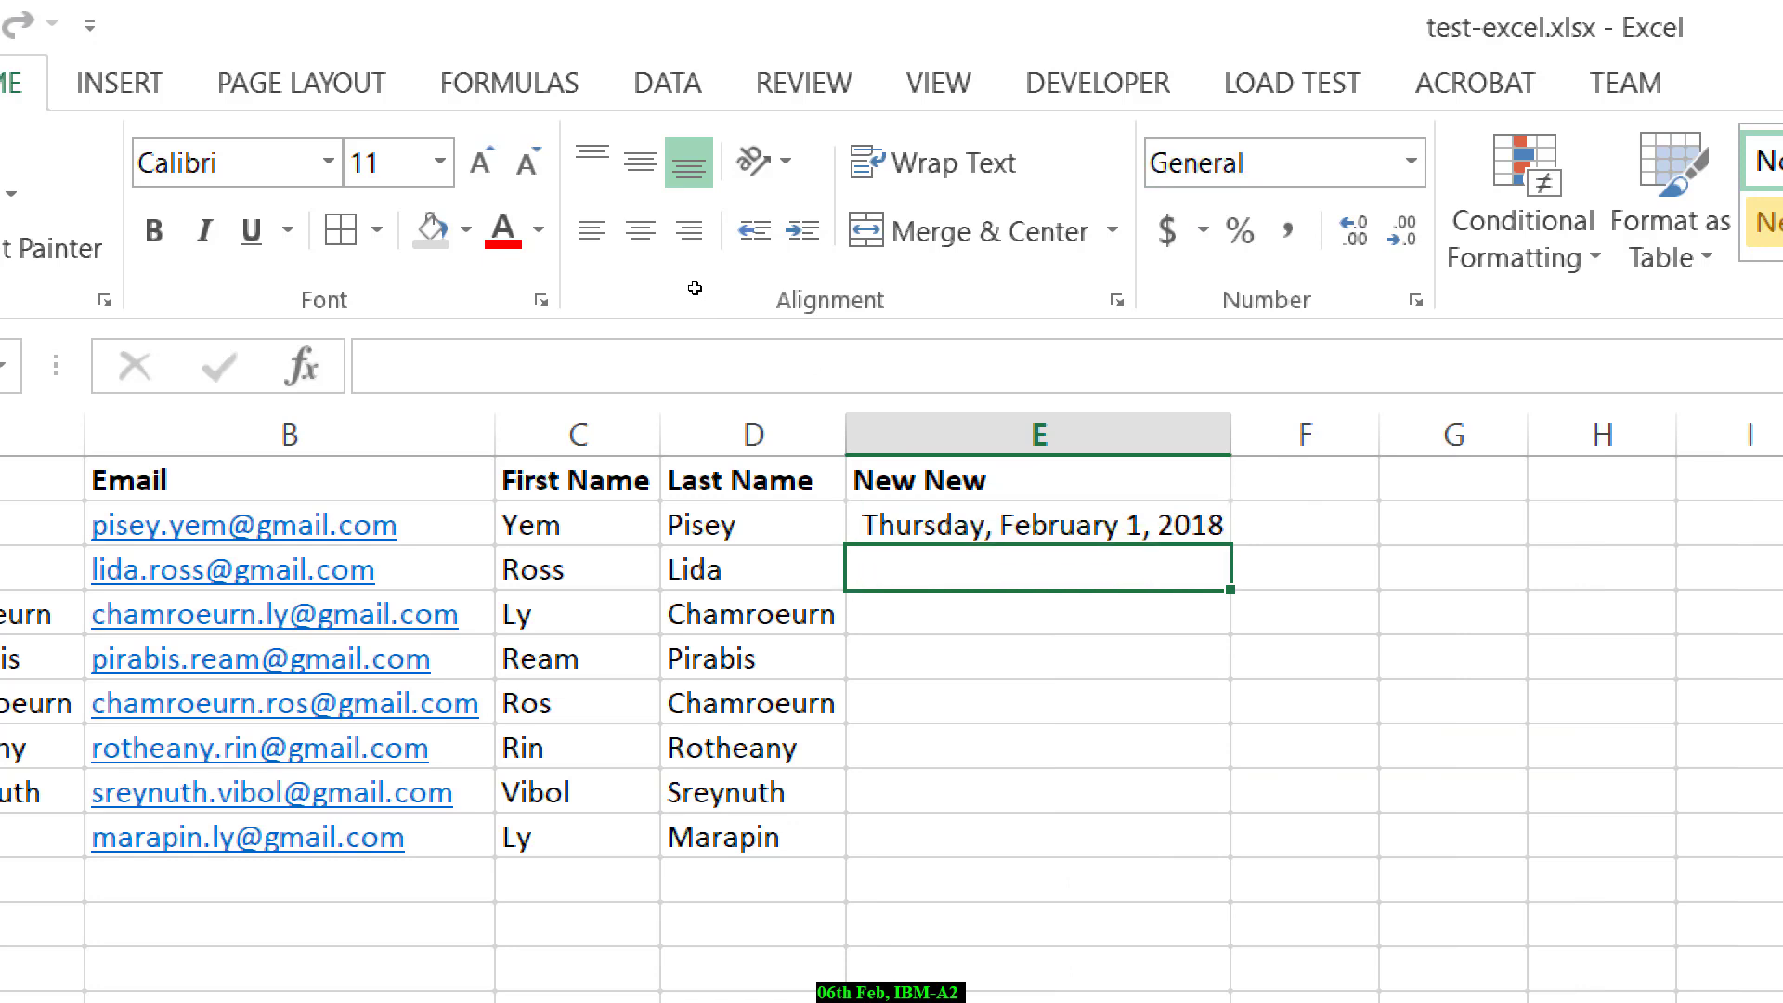
pyautogui.write('3')
pyautogui.write('/')
pyautogui.press('BackSpace')
pyautogui.press('BackSpace')
pyautogui.write('/')
pyautogui.press('BackSpace')
pyautogui.write('3')
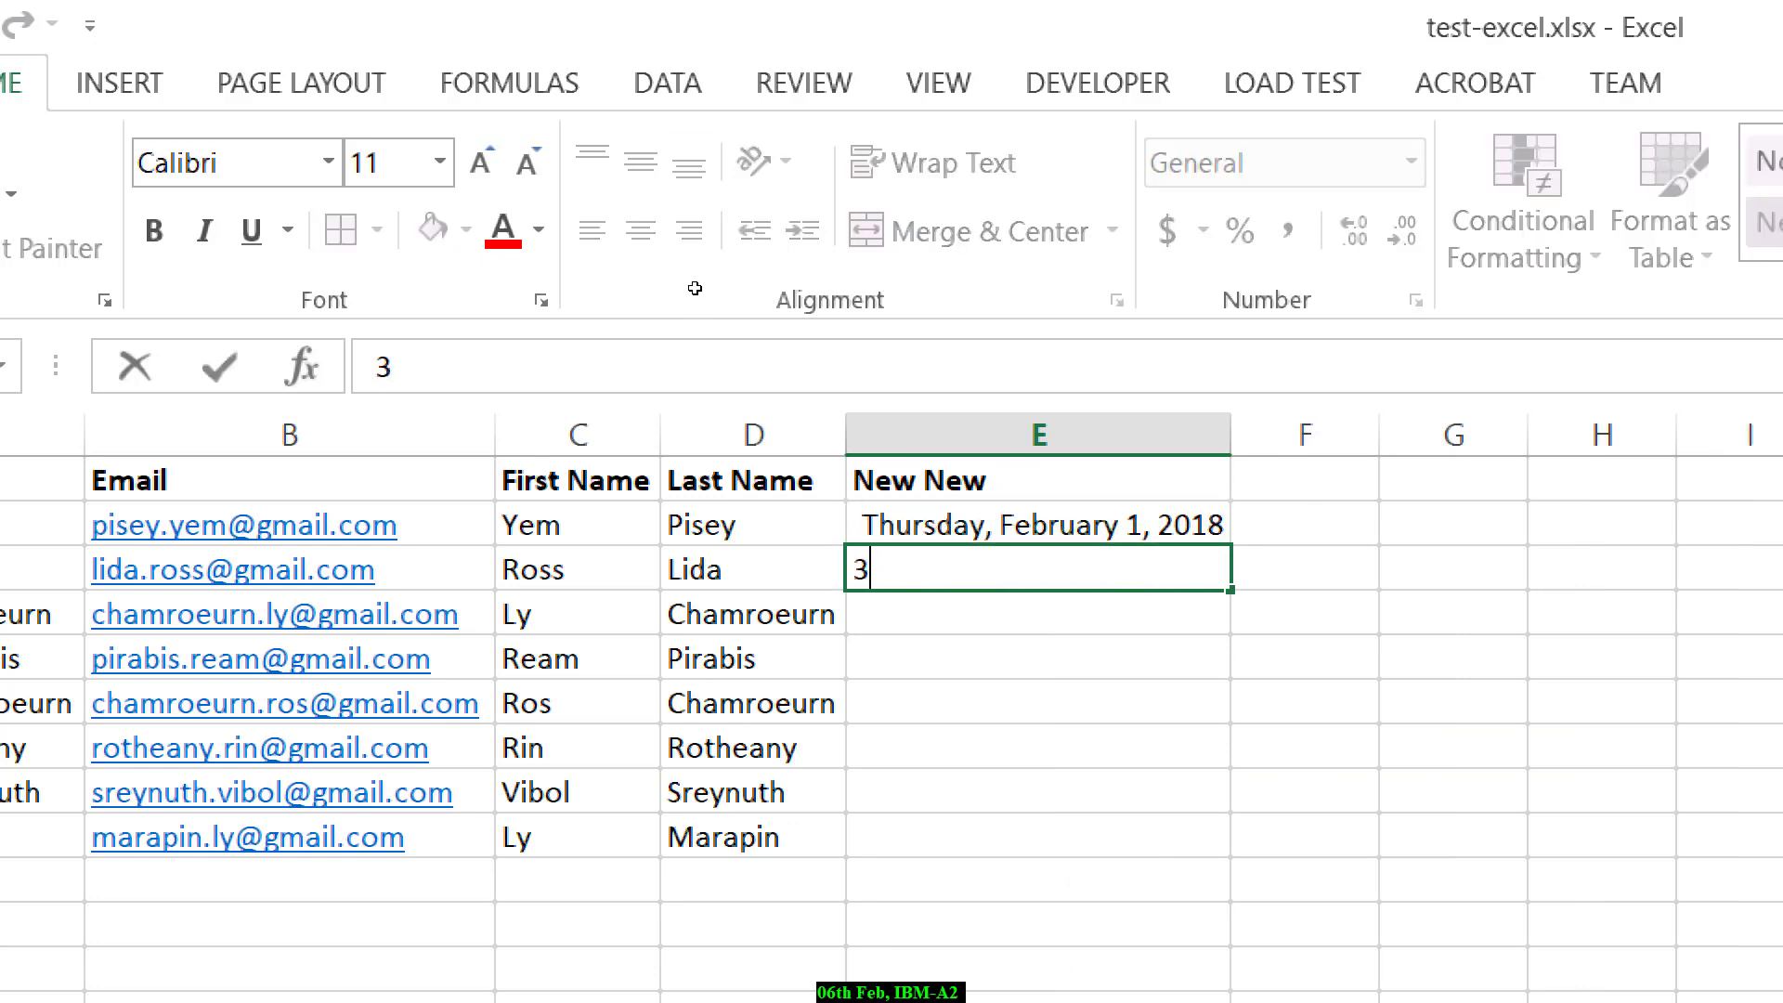
pyautogui.write('/')
pyautogui.write('1')
pyautogui.write('/2018')
pyautogui.press('Return')
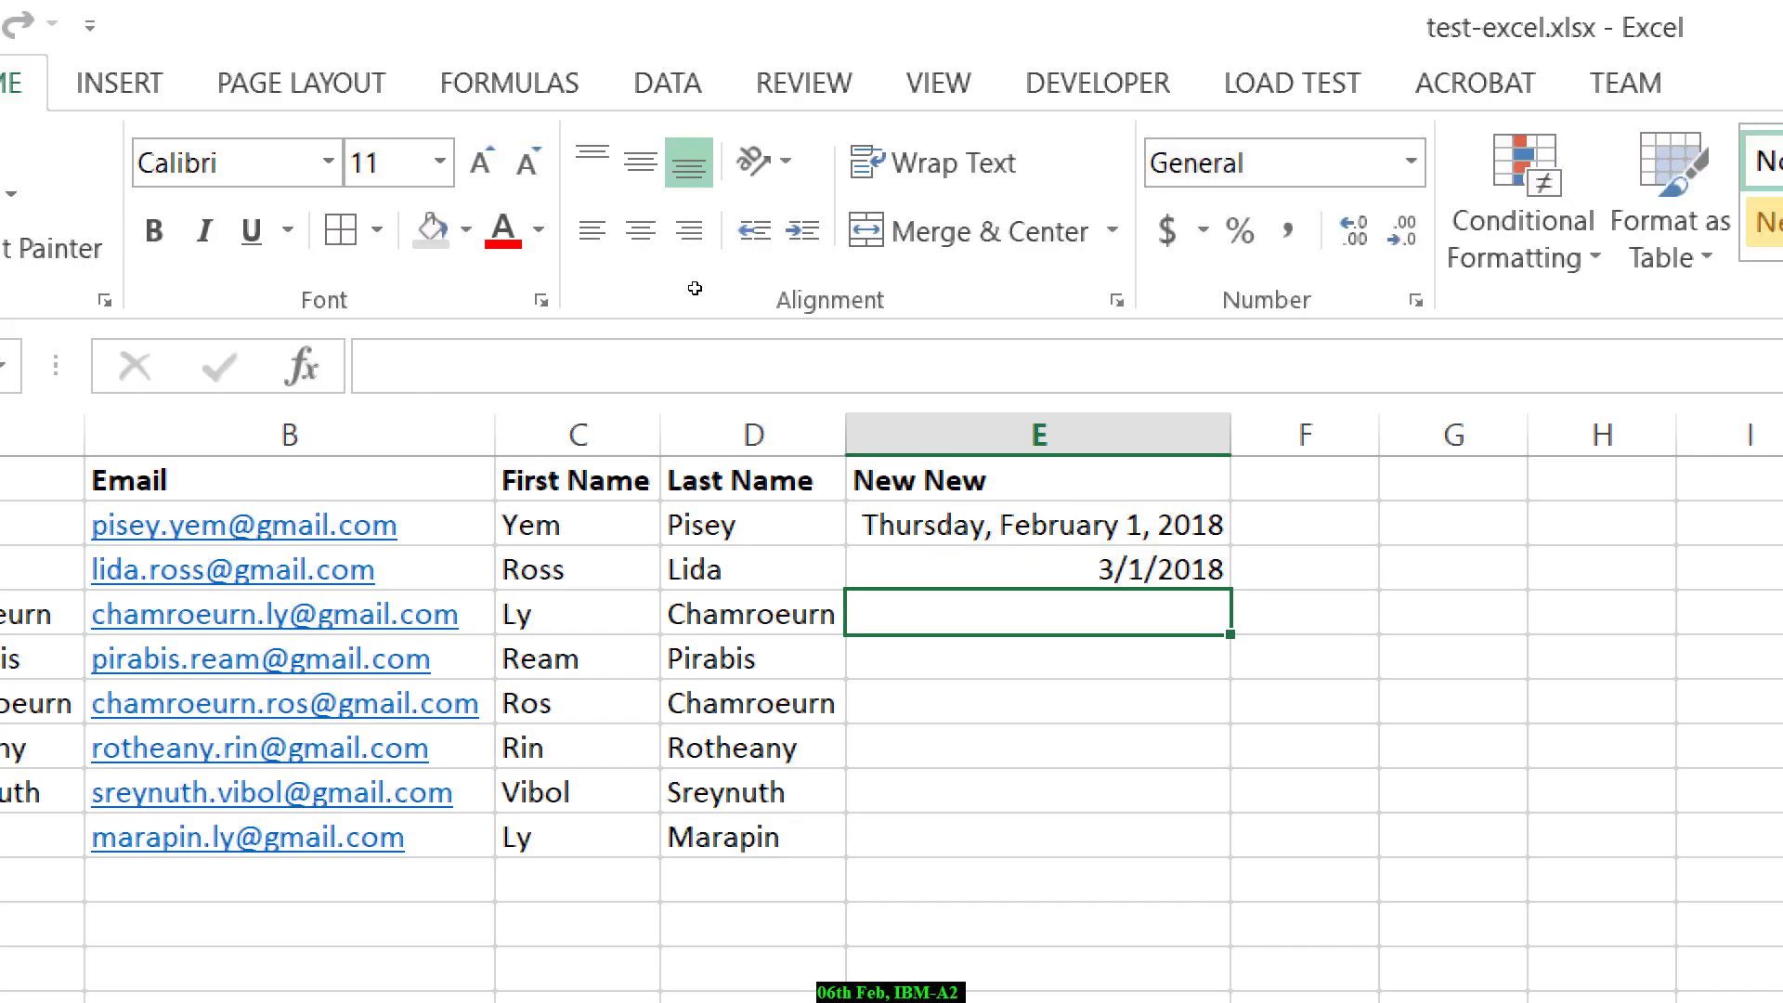
pyautogui.press('Up')
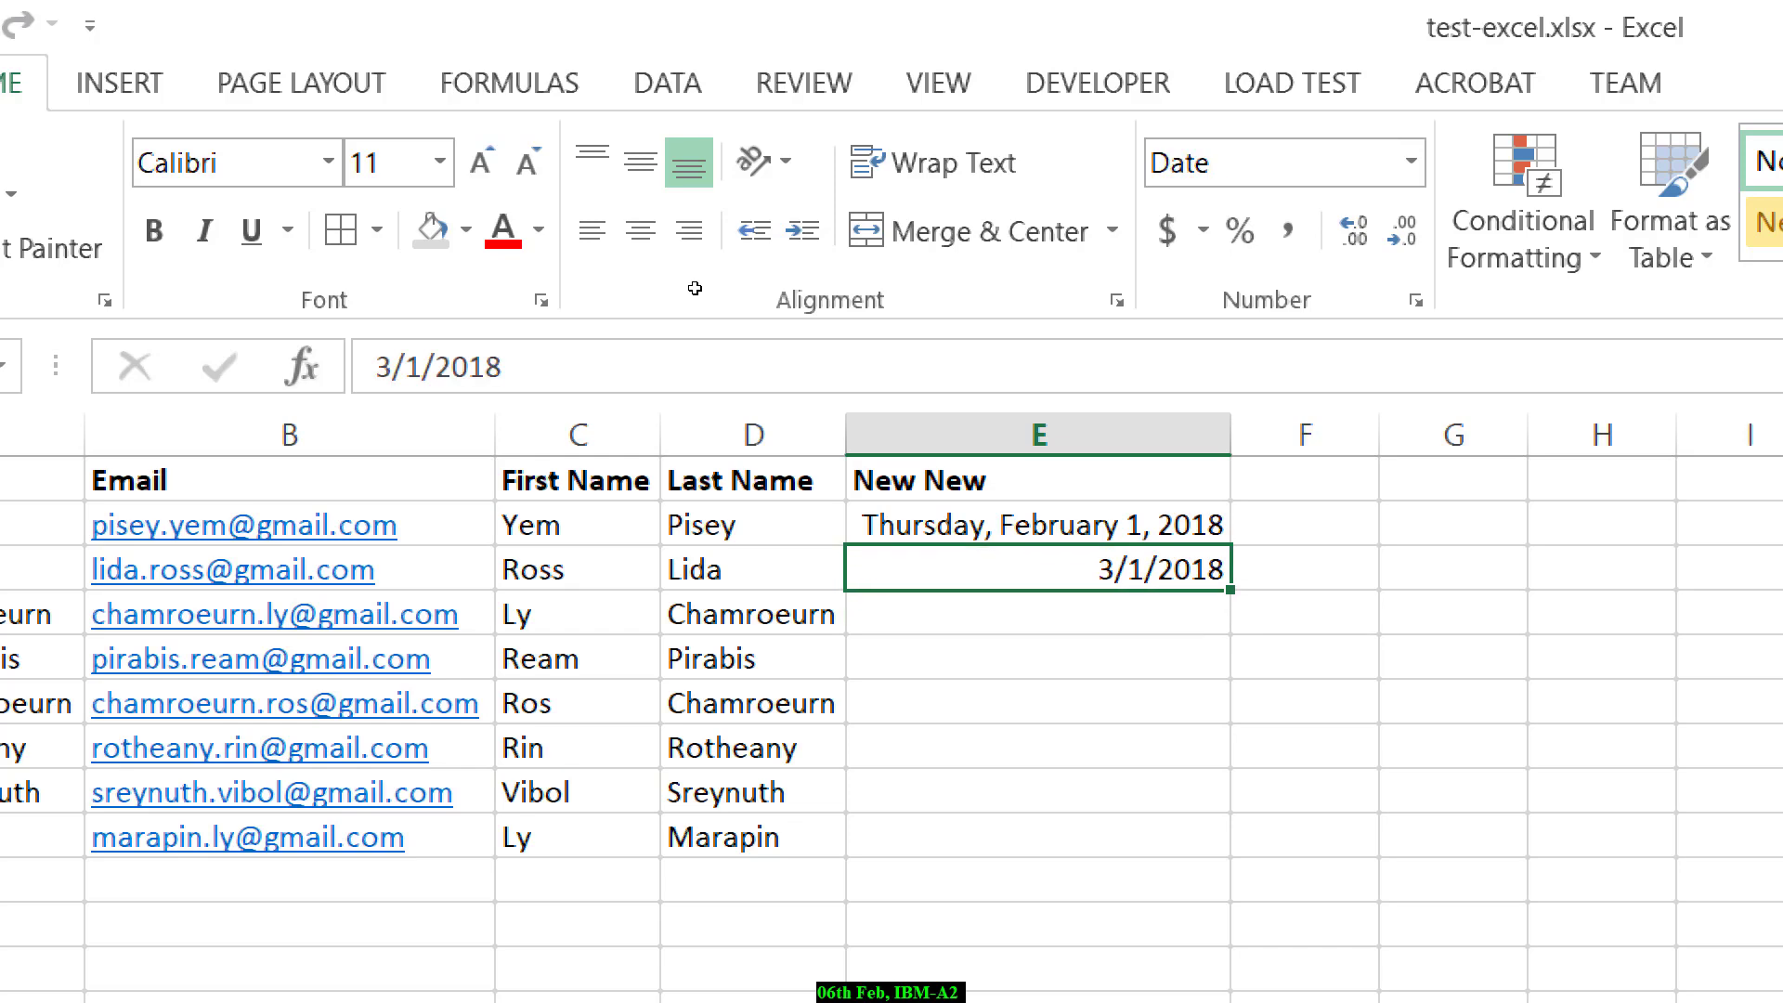
pyautogui.hotkey('alt', 'h')
pyautogui.press('n')
pyautogui.press('Down')
pyautogui.press('Down')
pyautogui.press('Down')
pyautogui.press('Down')
pyautogui.press('Down')
pyautogui.press('Return')
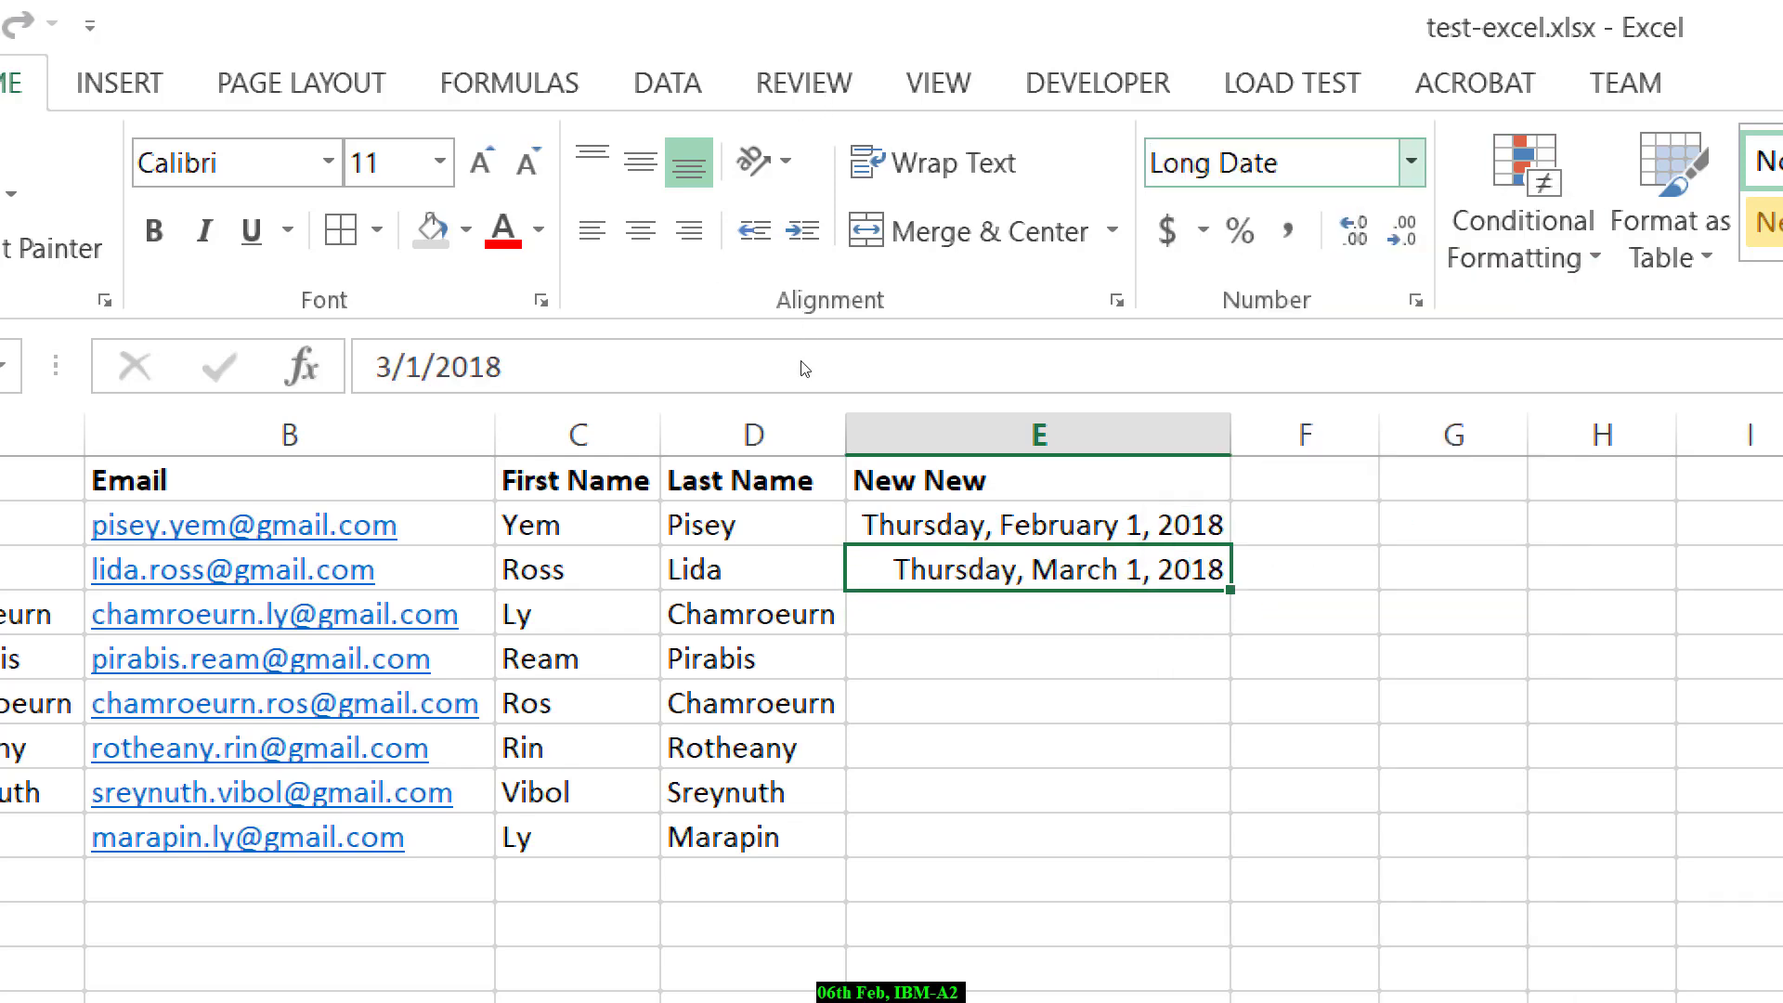
pyautogui.press('Down')
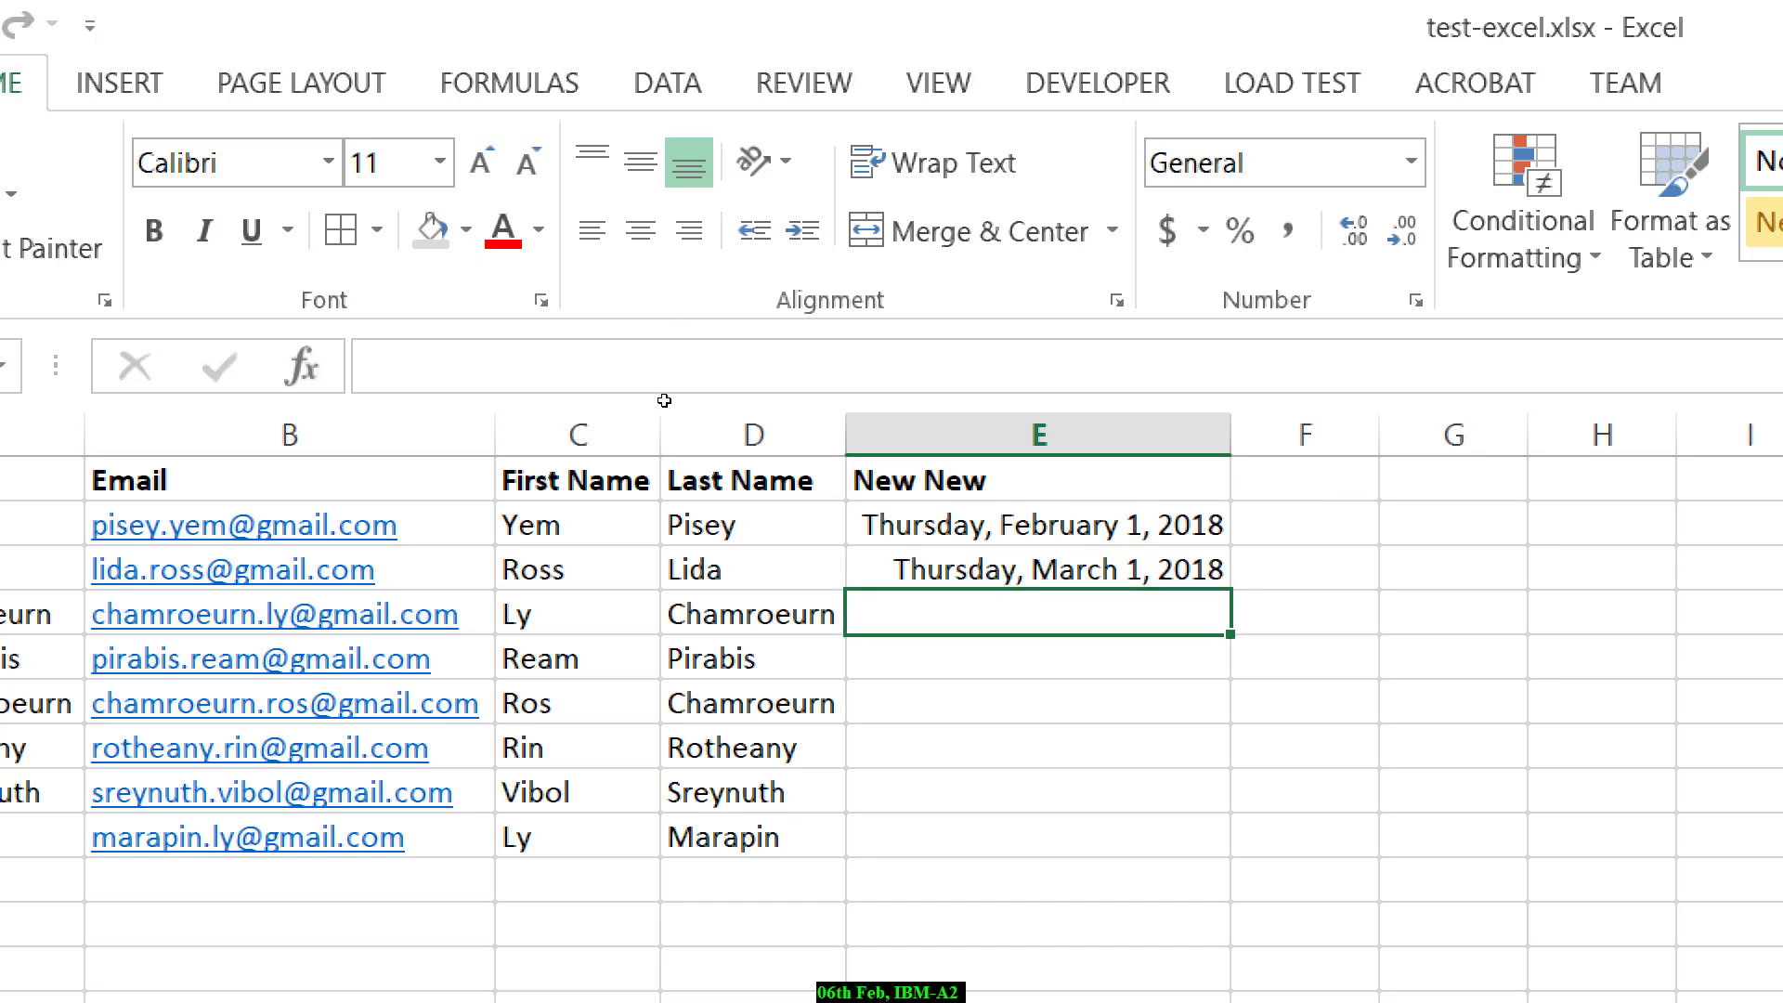
# Enter 5/1/2018 in E4 and format it as a Long Date.
pyautogui.write('5/')
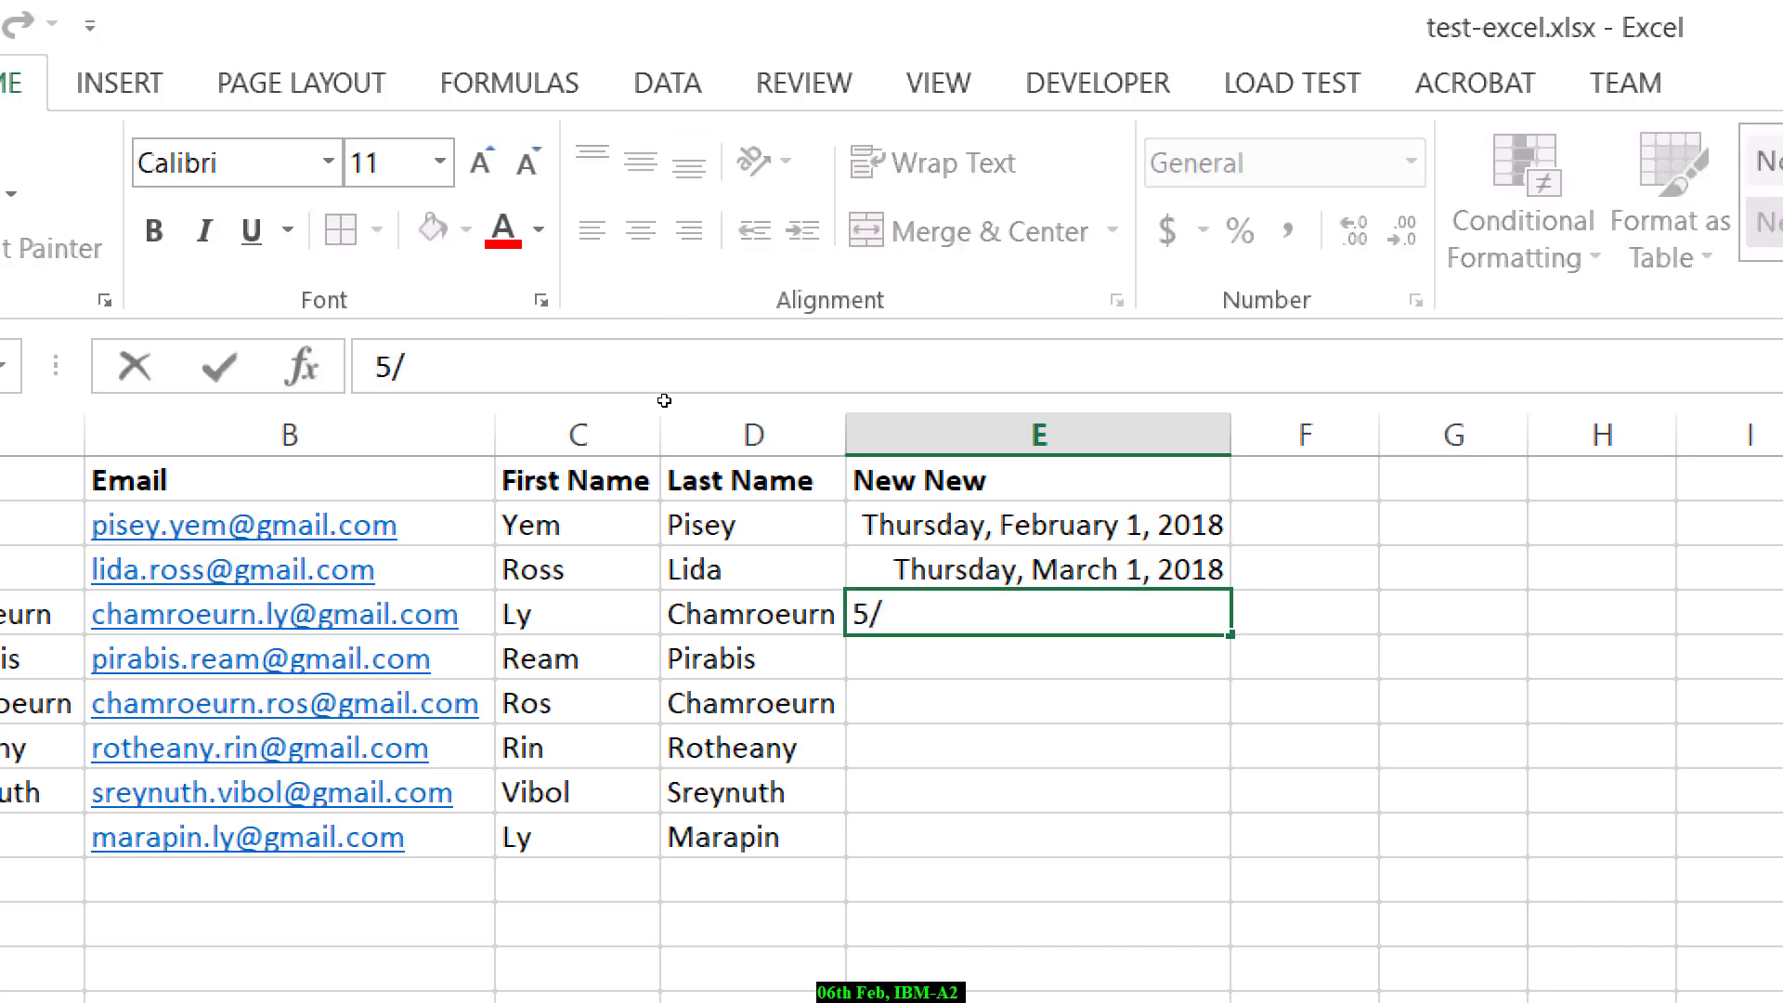
pyautogui.write('1/2018')
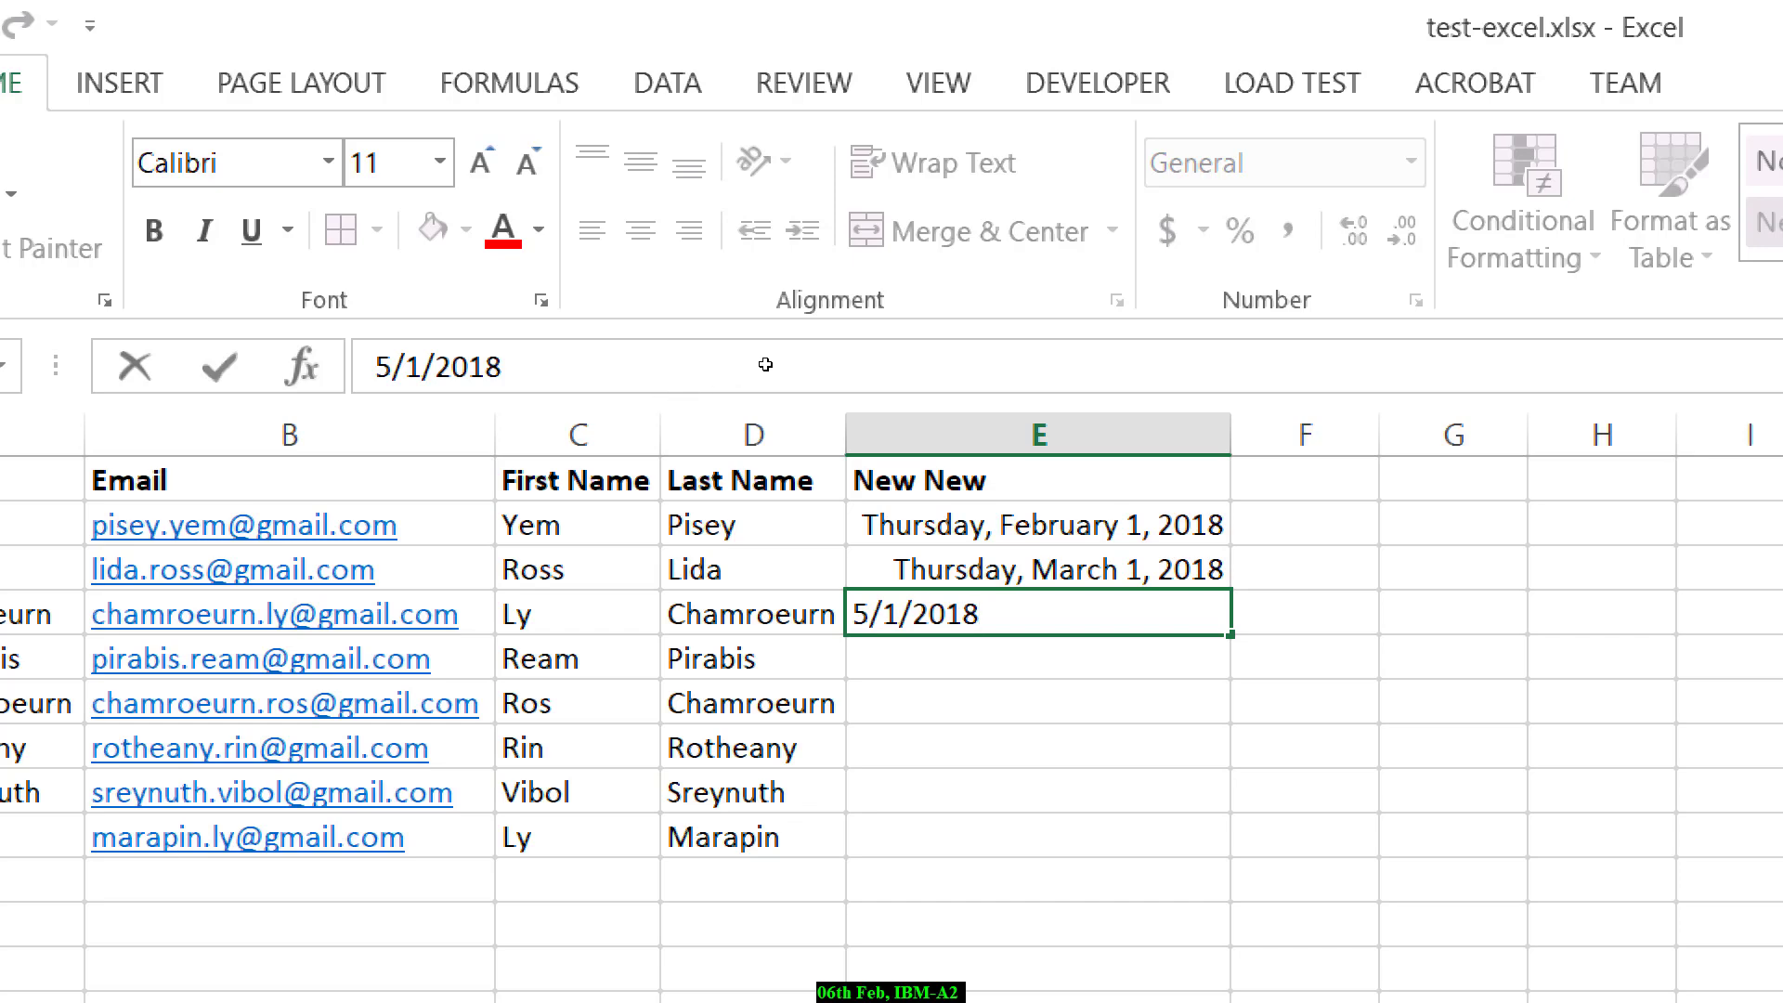
pyautogui.press('Return')
pyautogui.press('Right')
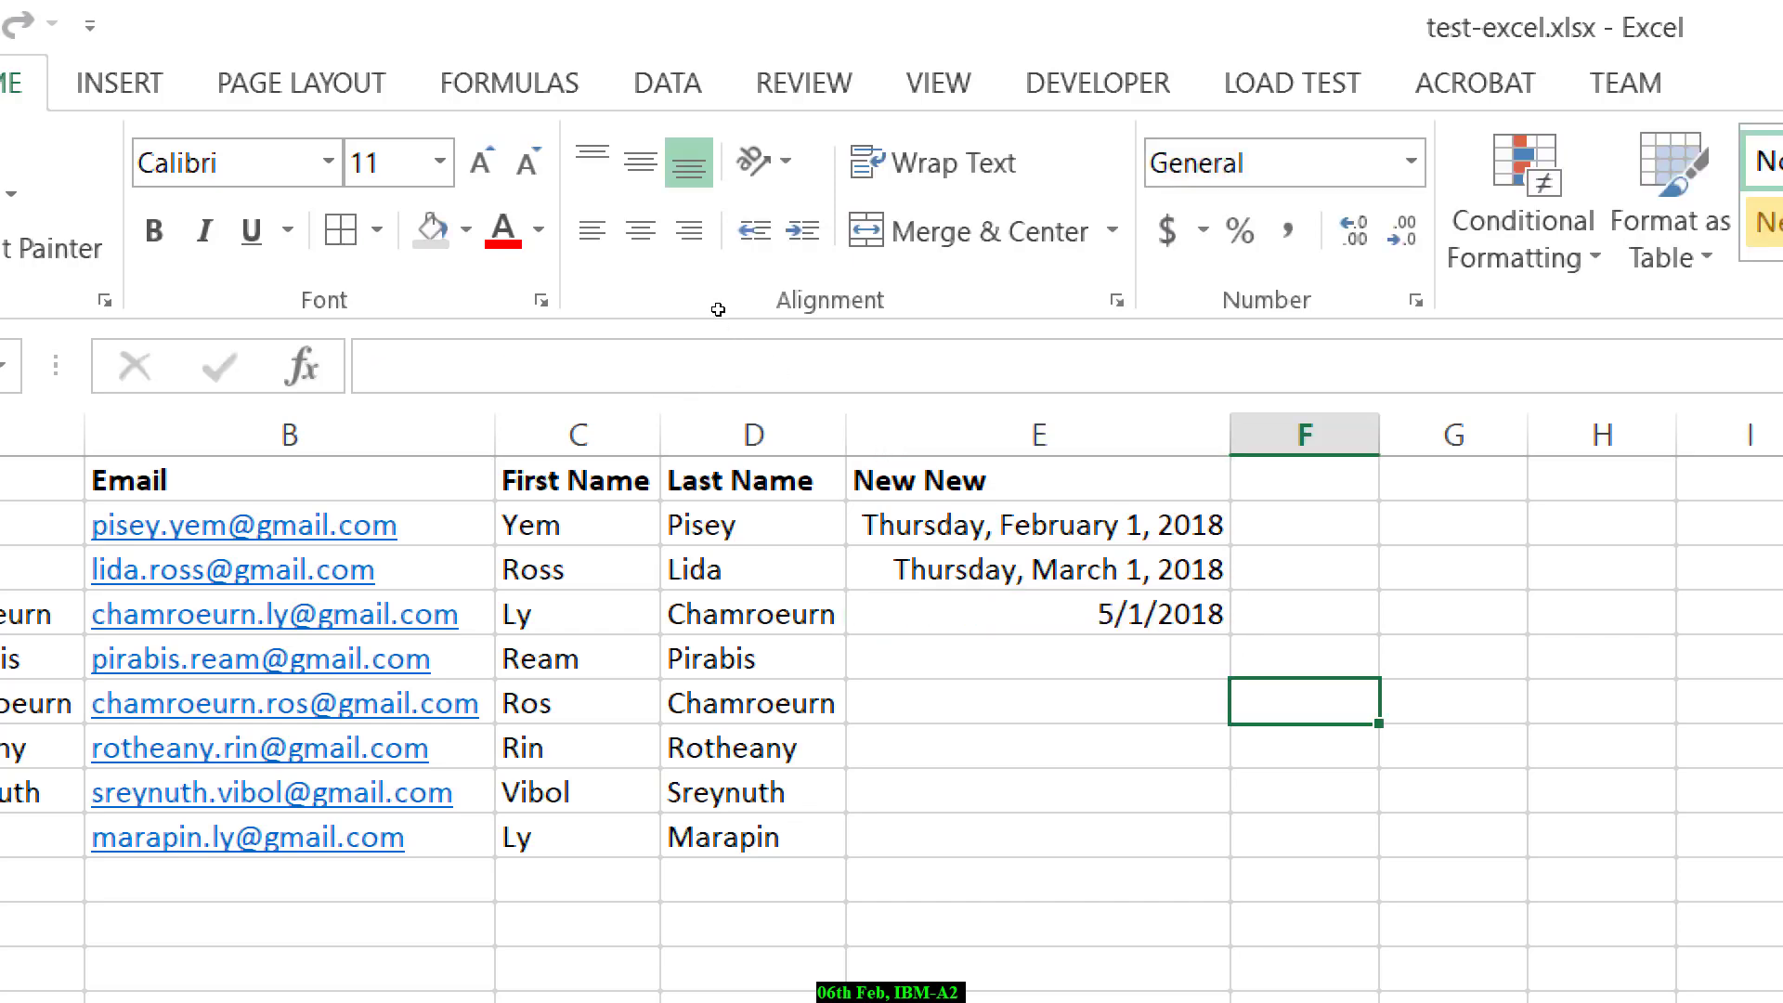
pyautogui.press('Up')
pyautogui.press('Left')
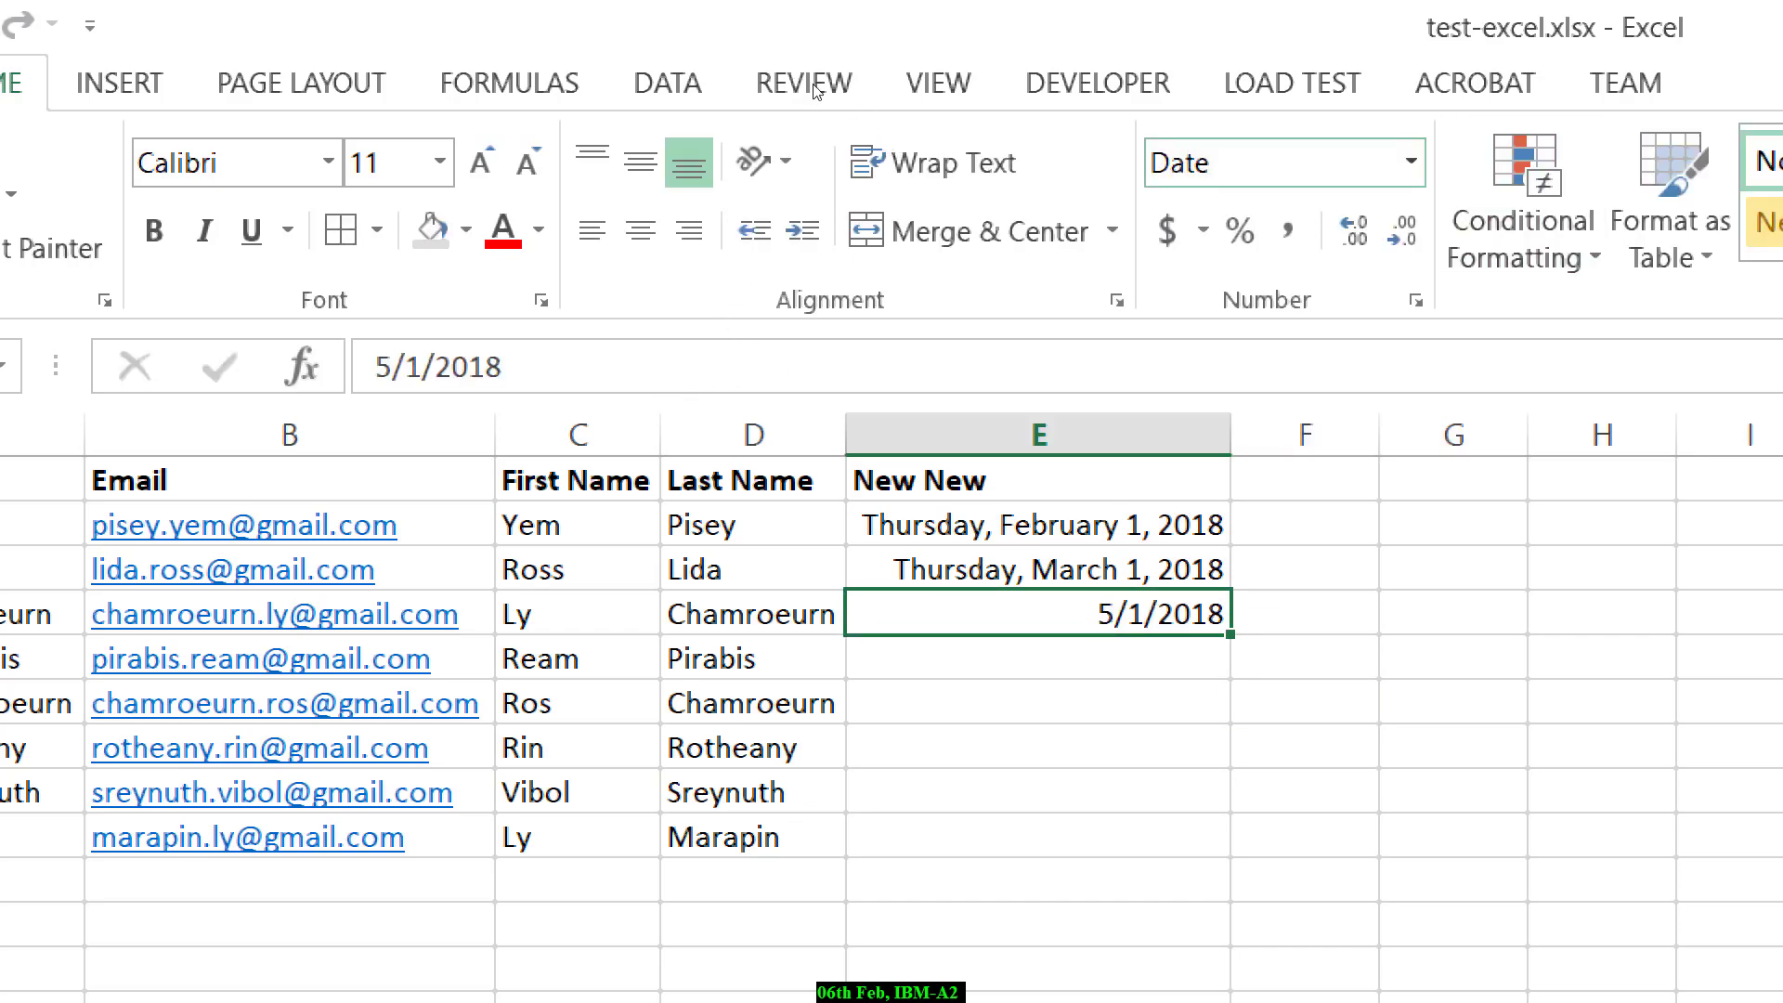
pyautogui.hotkey('alt', 'h')
pyautogui.press('n')
pyautogui.press('Down')
pyautogui.press('Down')
pyautogui.press('Down')
pyautogui.press('Down')
pyautogui.press('Down')
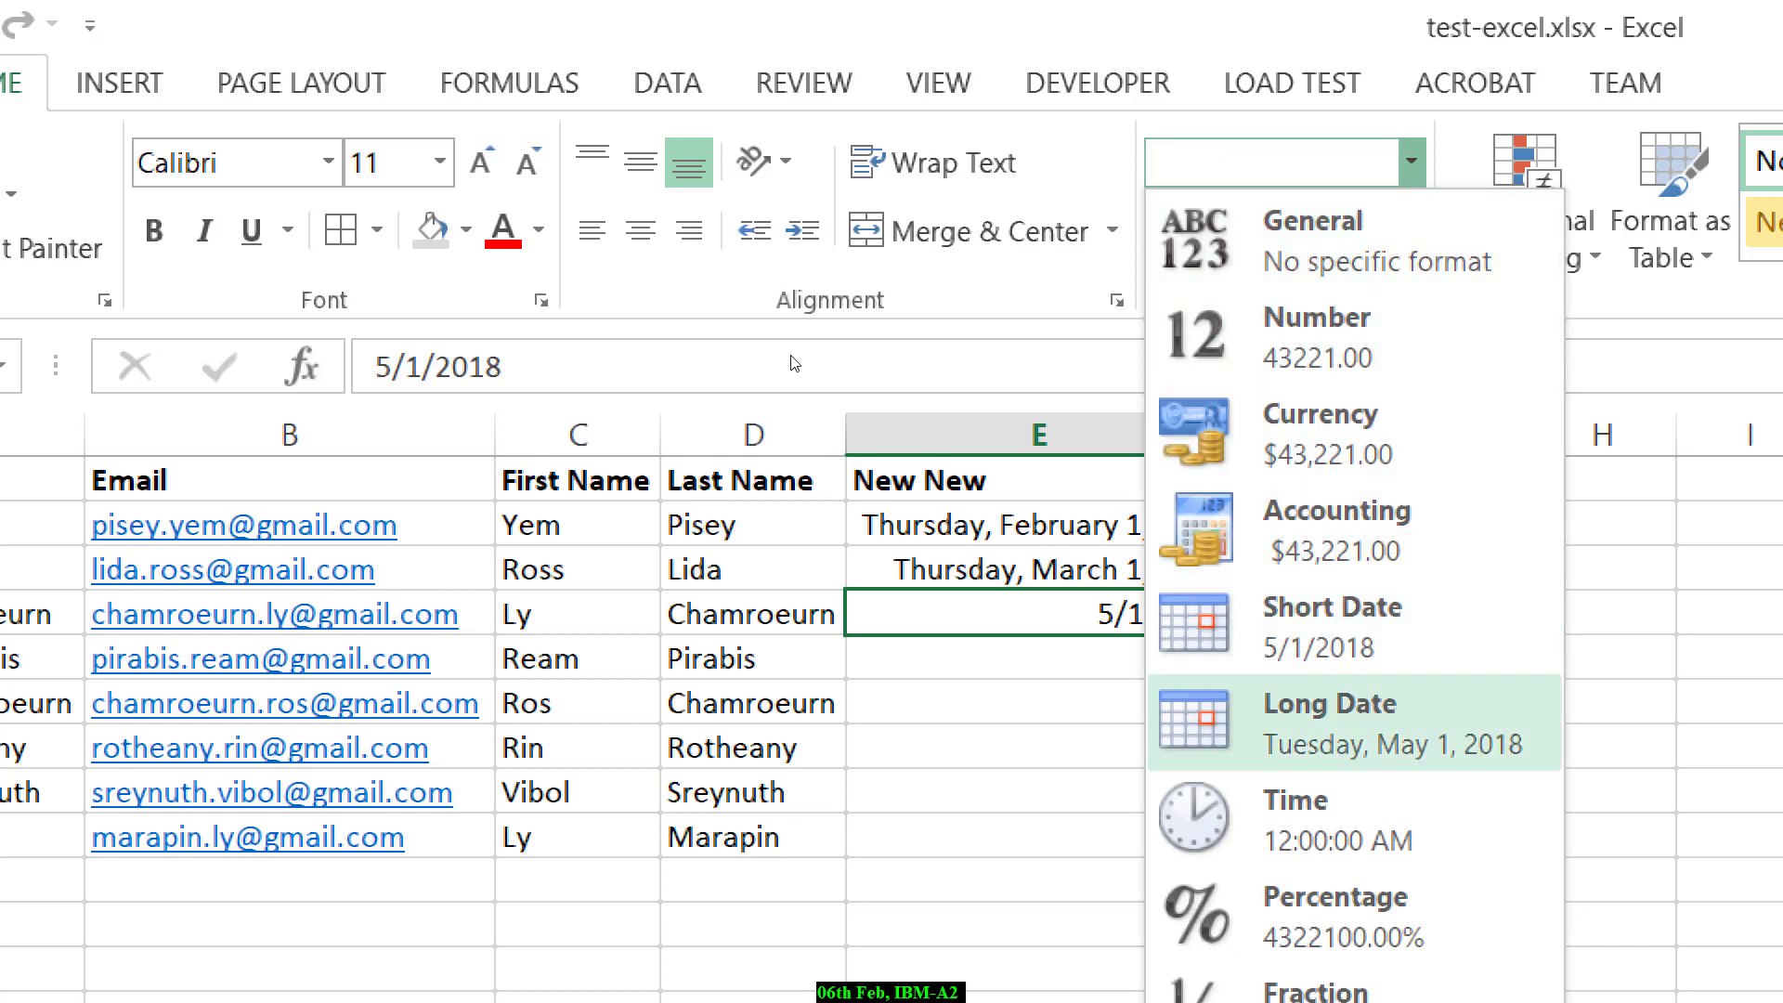
pyautogui.press('Return')
pyautogui.press('Down')
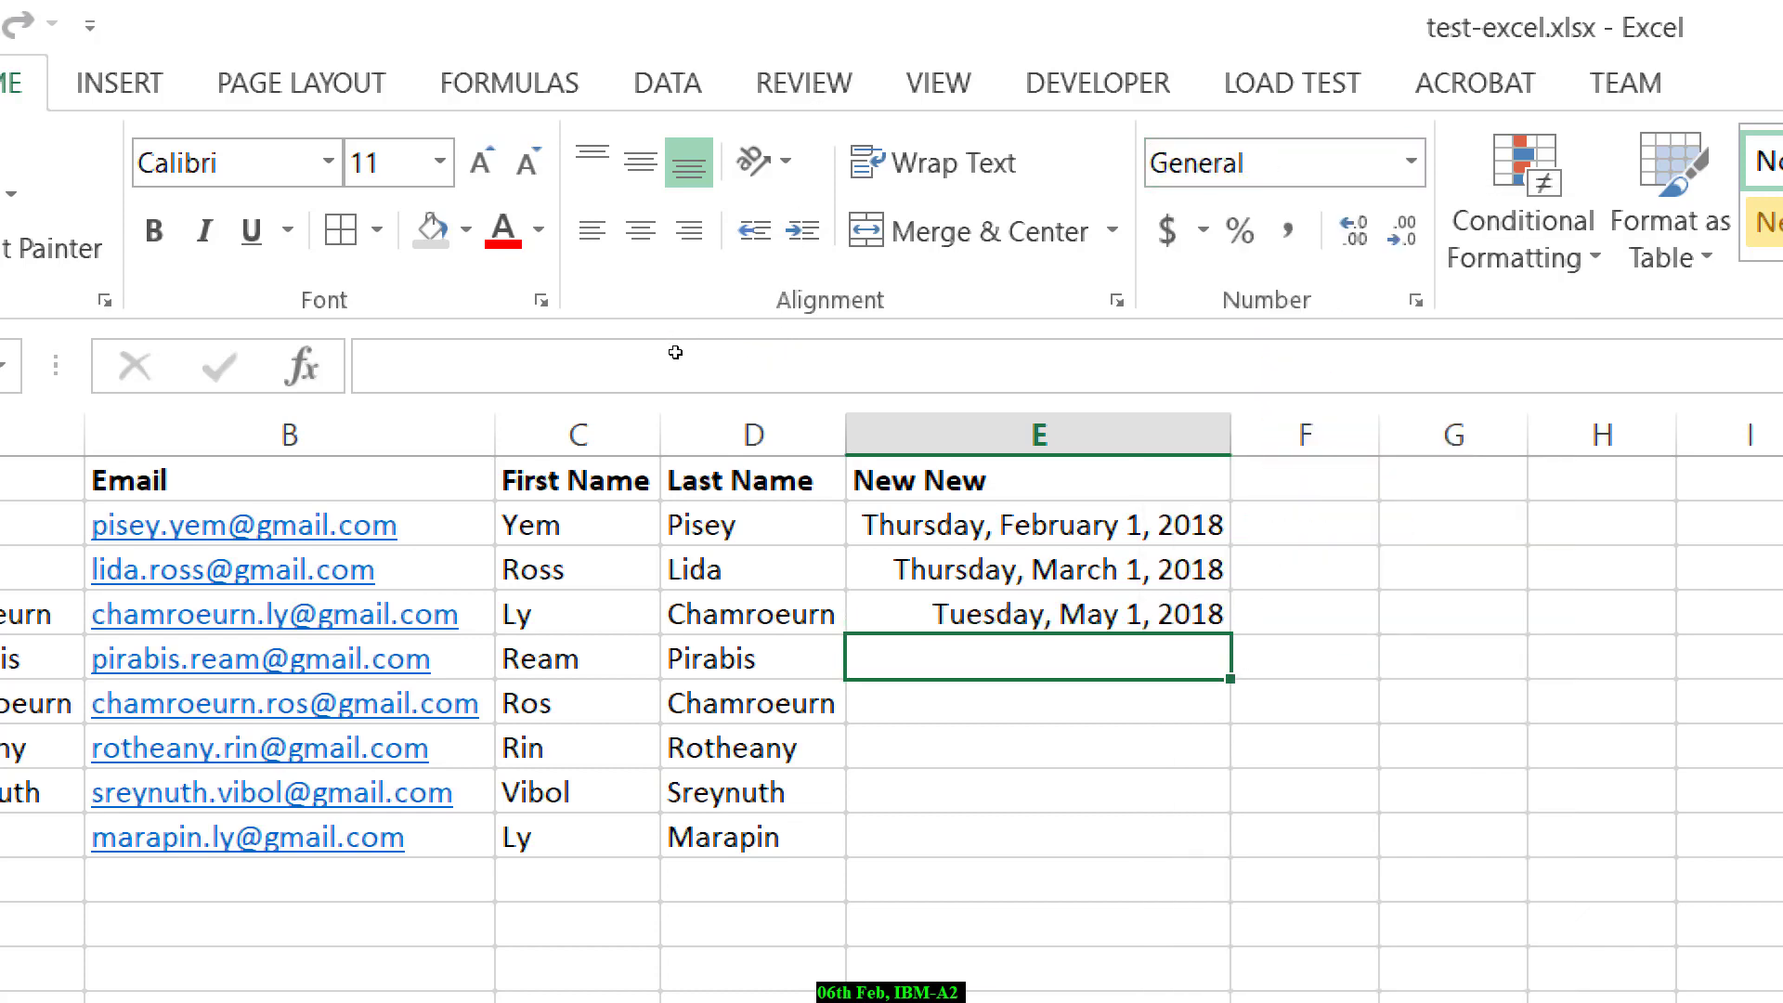
# Enter 4/5/2018 in E5 and format it as a Long Date.
pyautogui.write('4/')
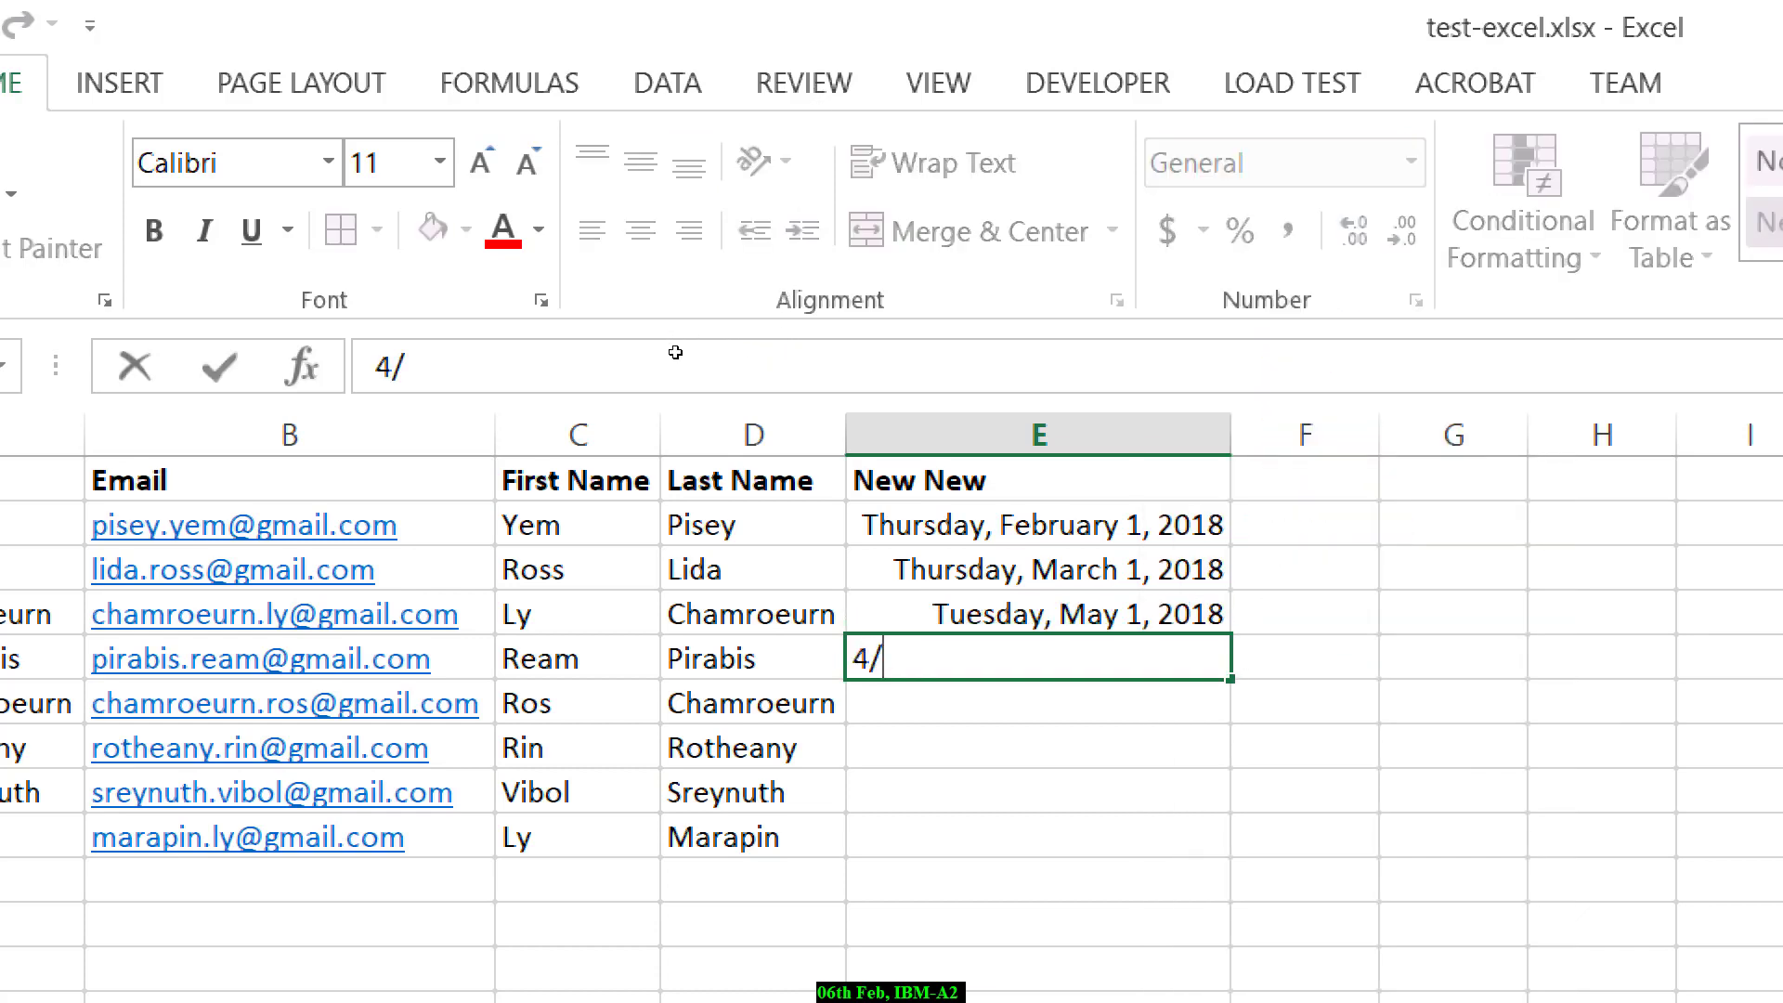
pyautogui.write('5/2018')
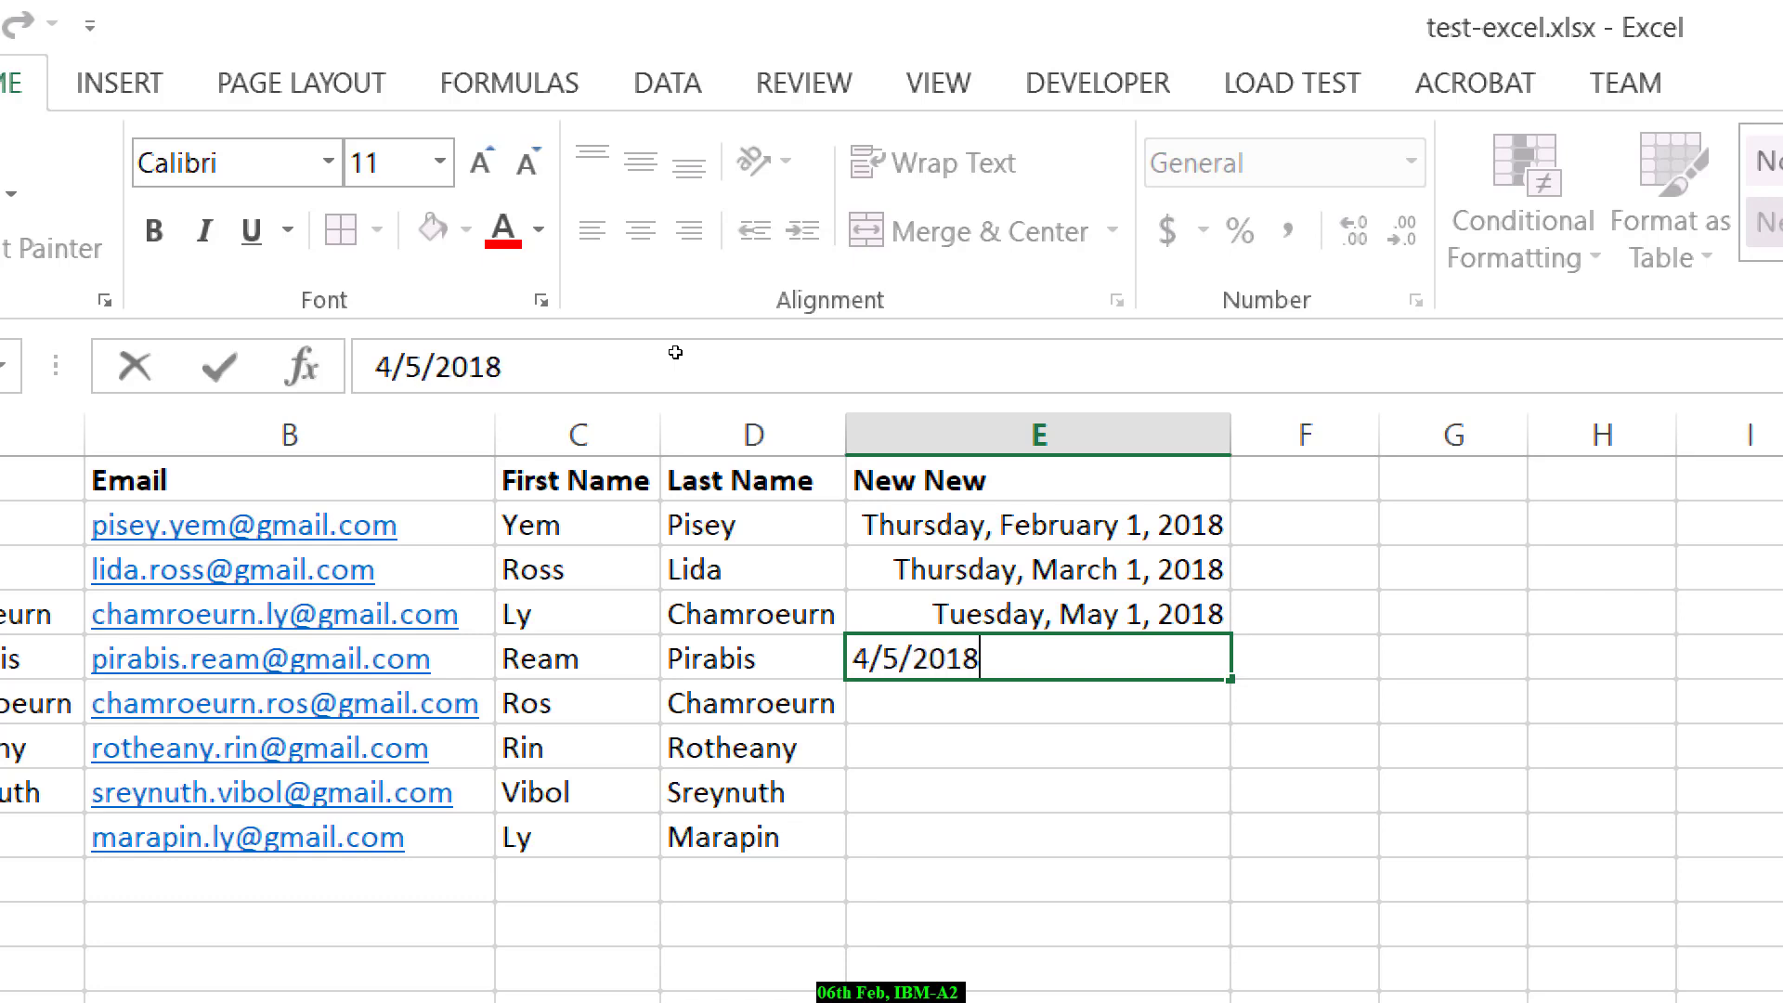
pyautogui.press('Return')
pyautogui.press('Right')
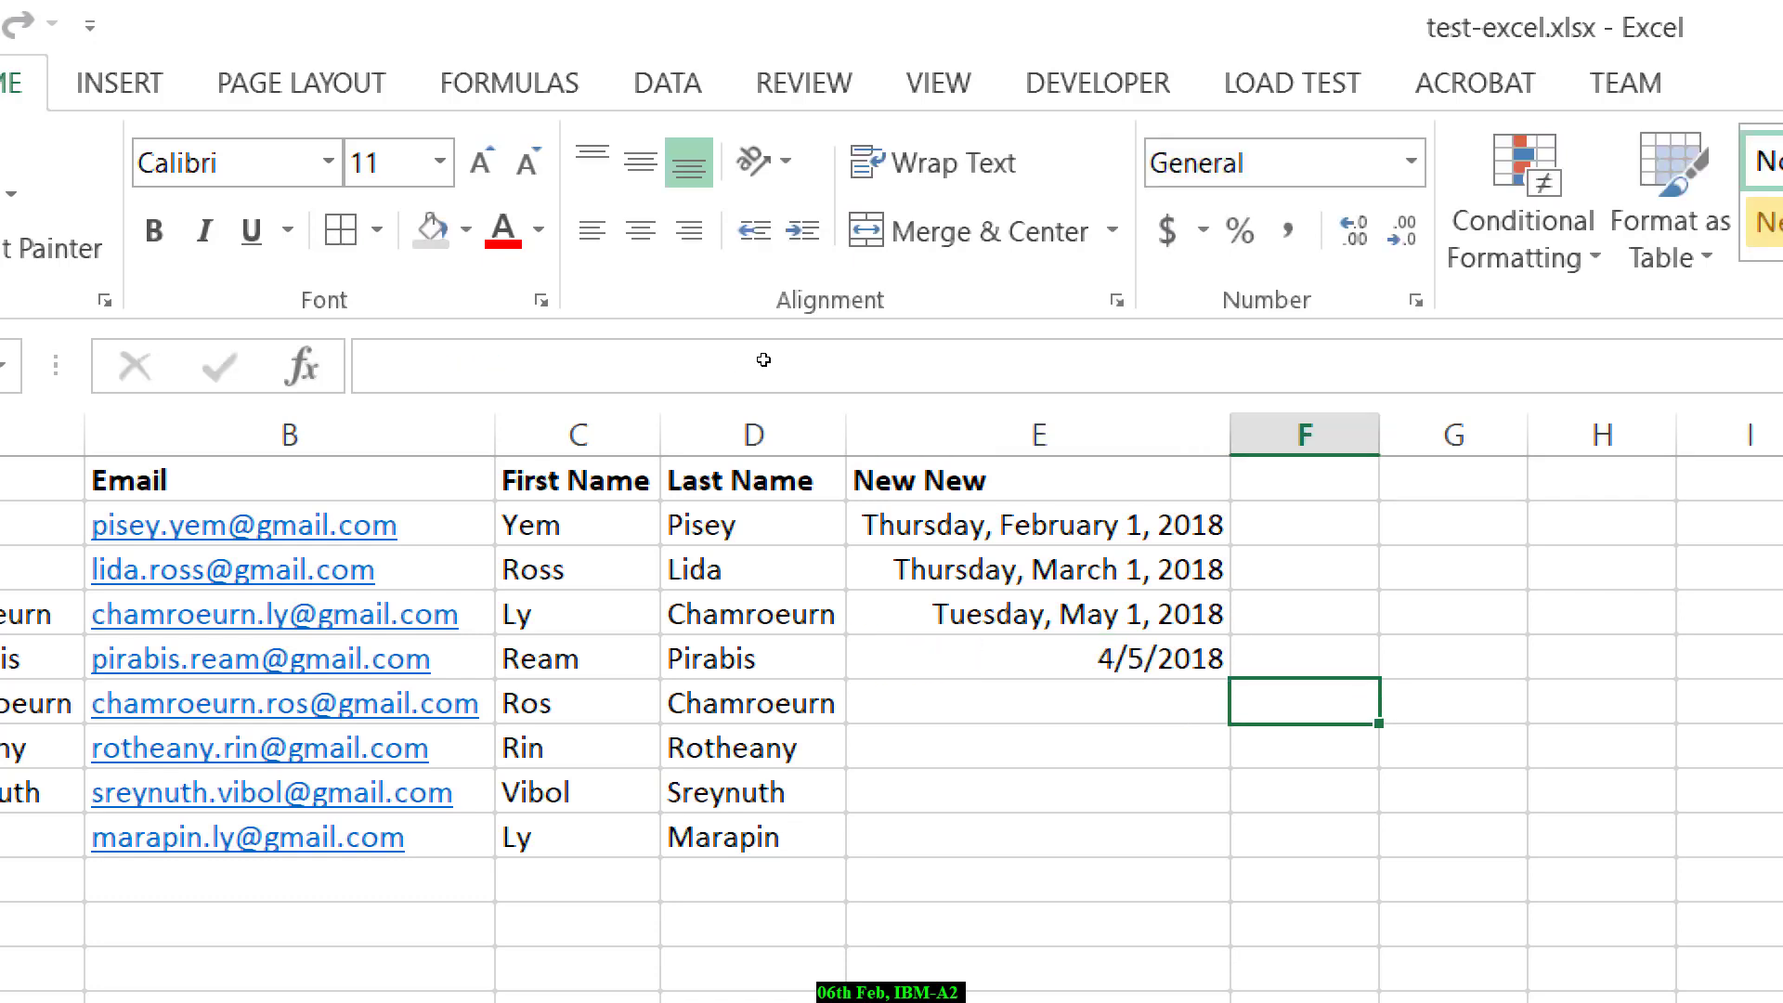
pyautogui.press('Up')
pyautogui.press('Left')
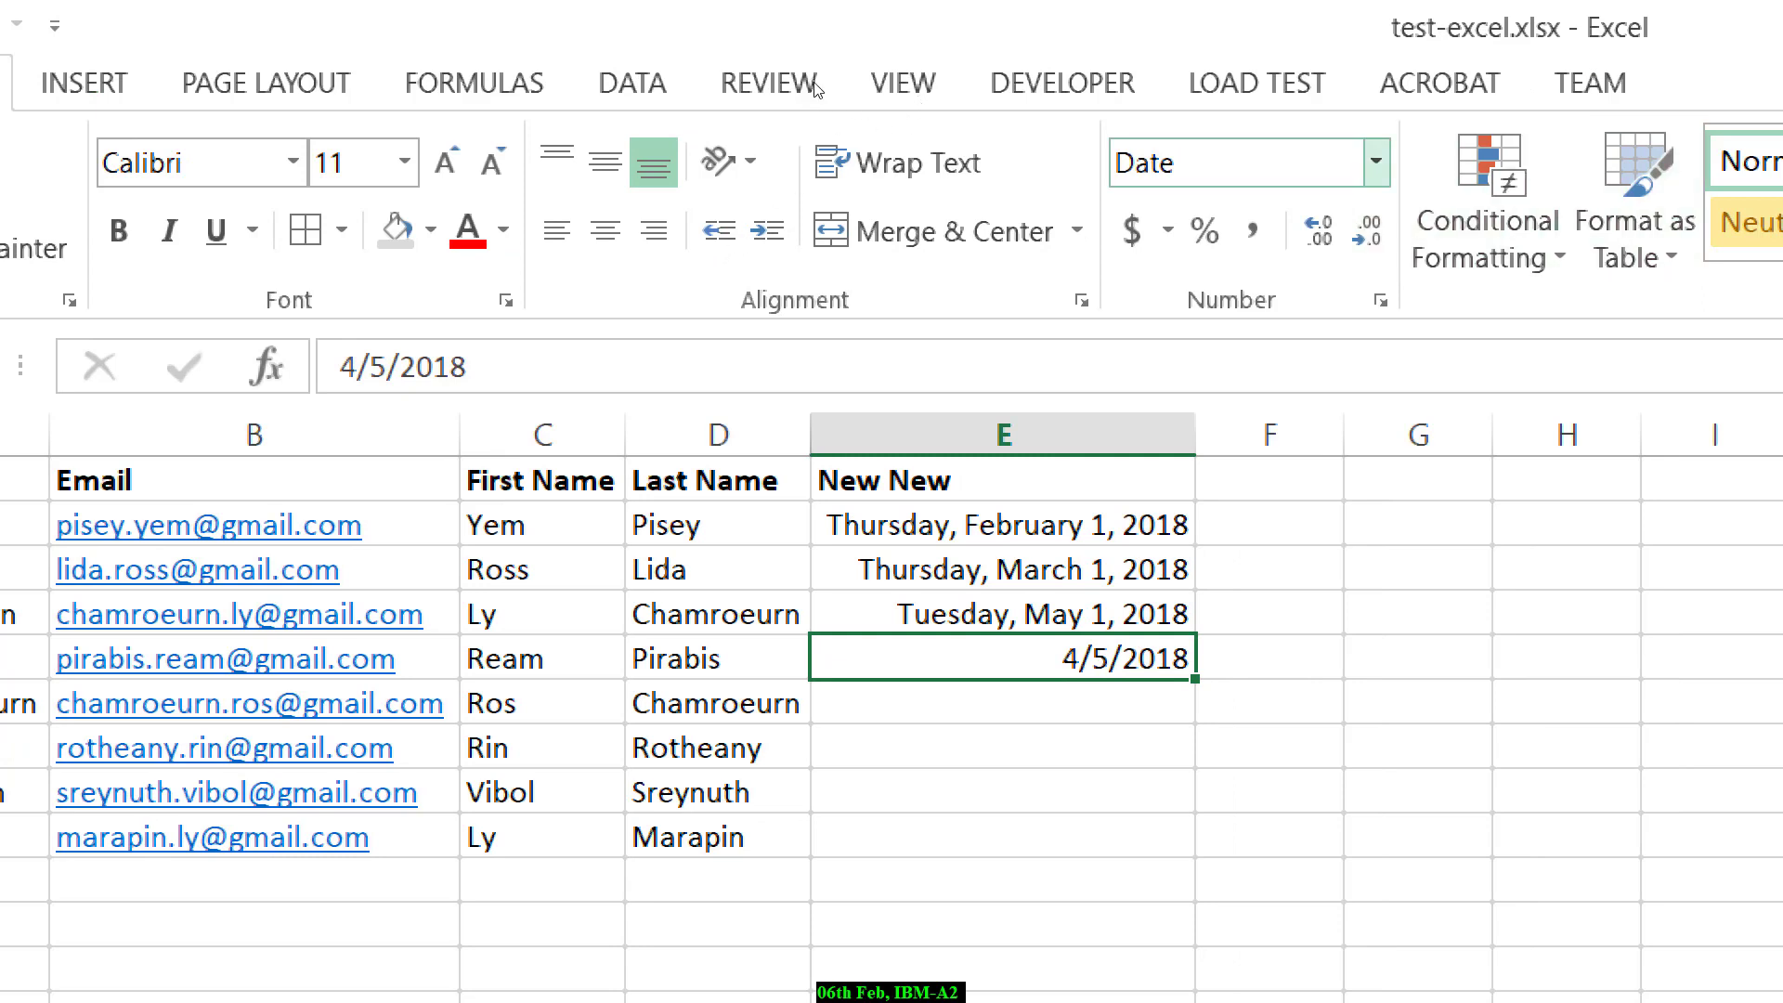
pyautogui.hotkey('alt', 'Down')
pyautogui.press('Down')
pyautogui.press('Down')
pyautogui.press('Down')
pyautogui.press('Down')
pyautogui.press('Down')
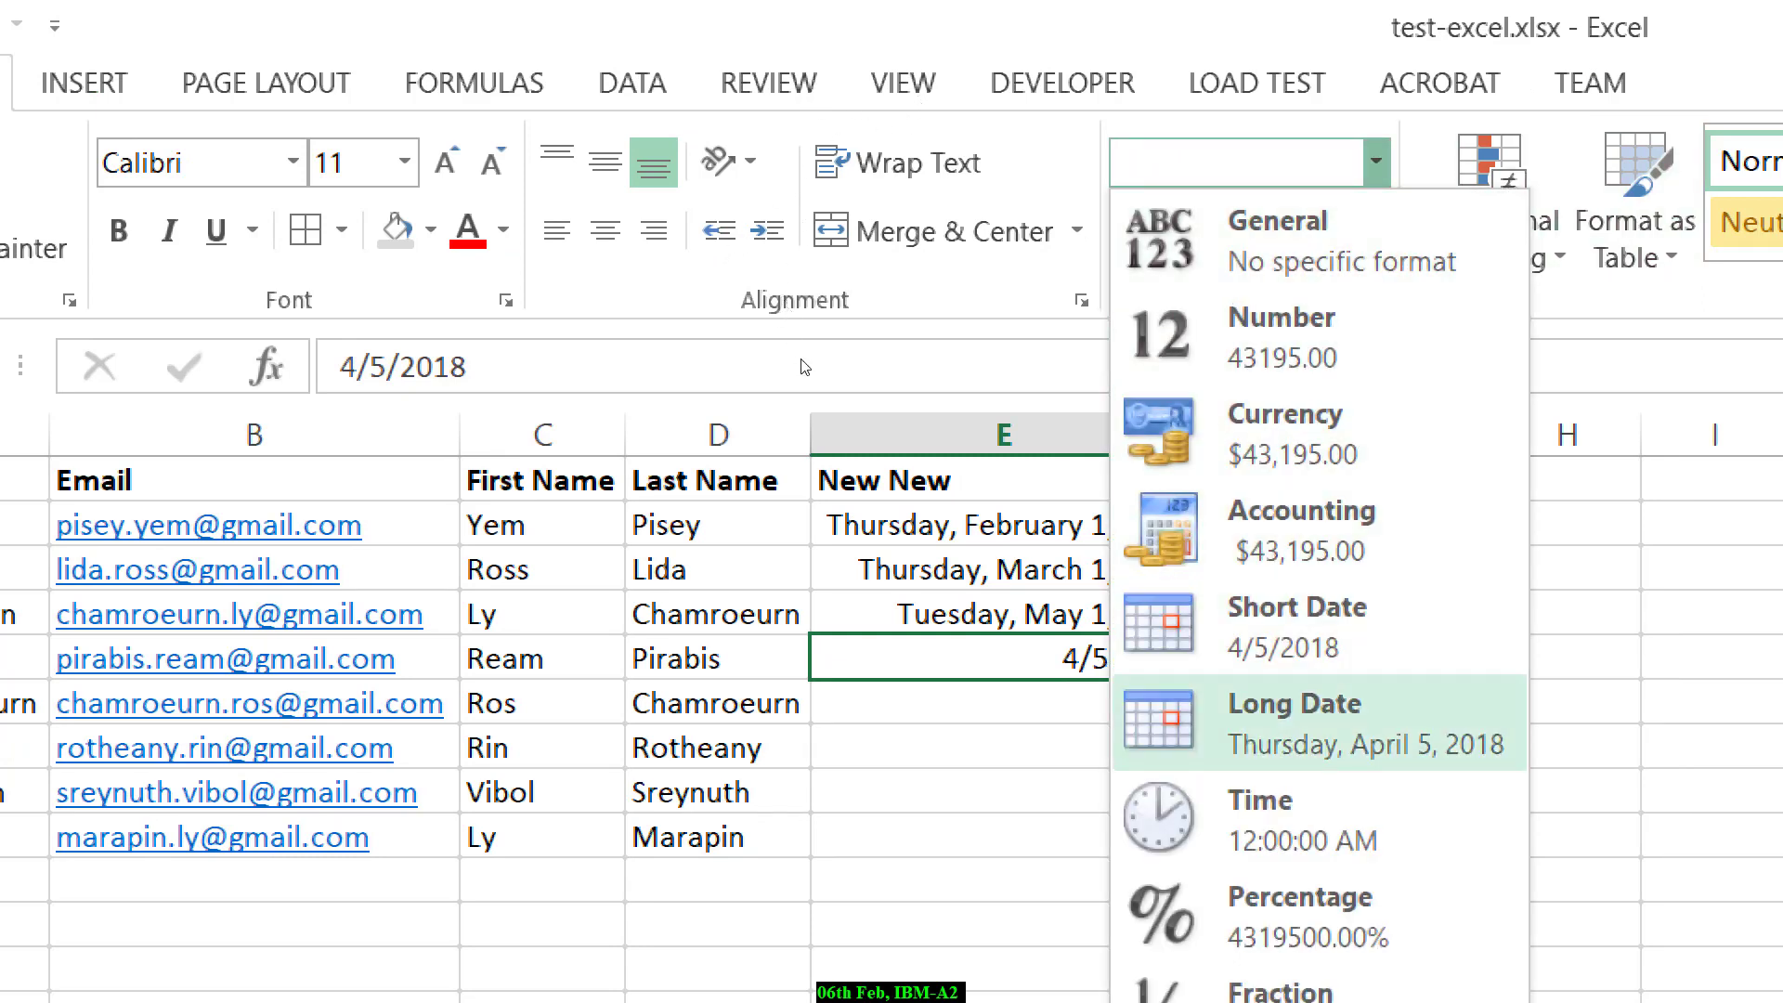
pyautogui.press('Return')
pyautogui.press('Return')
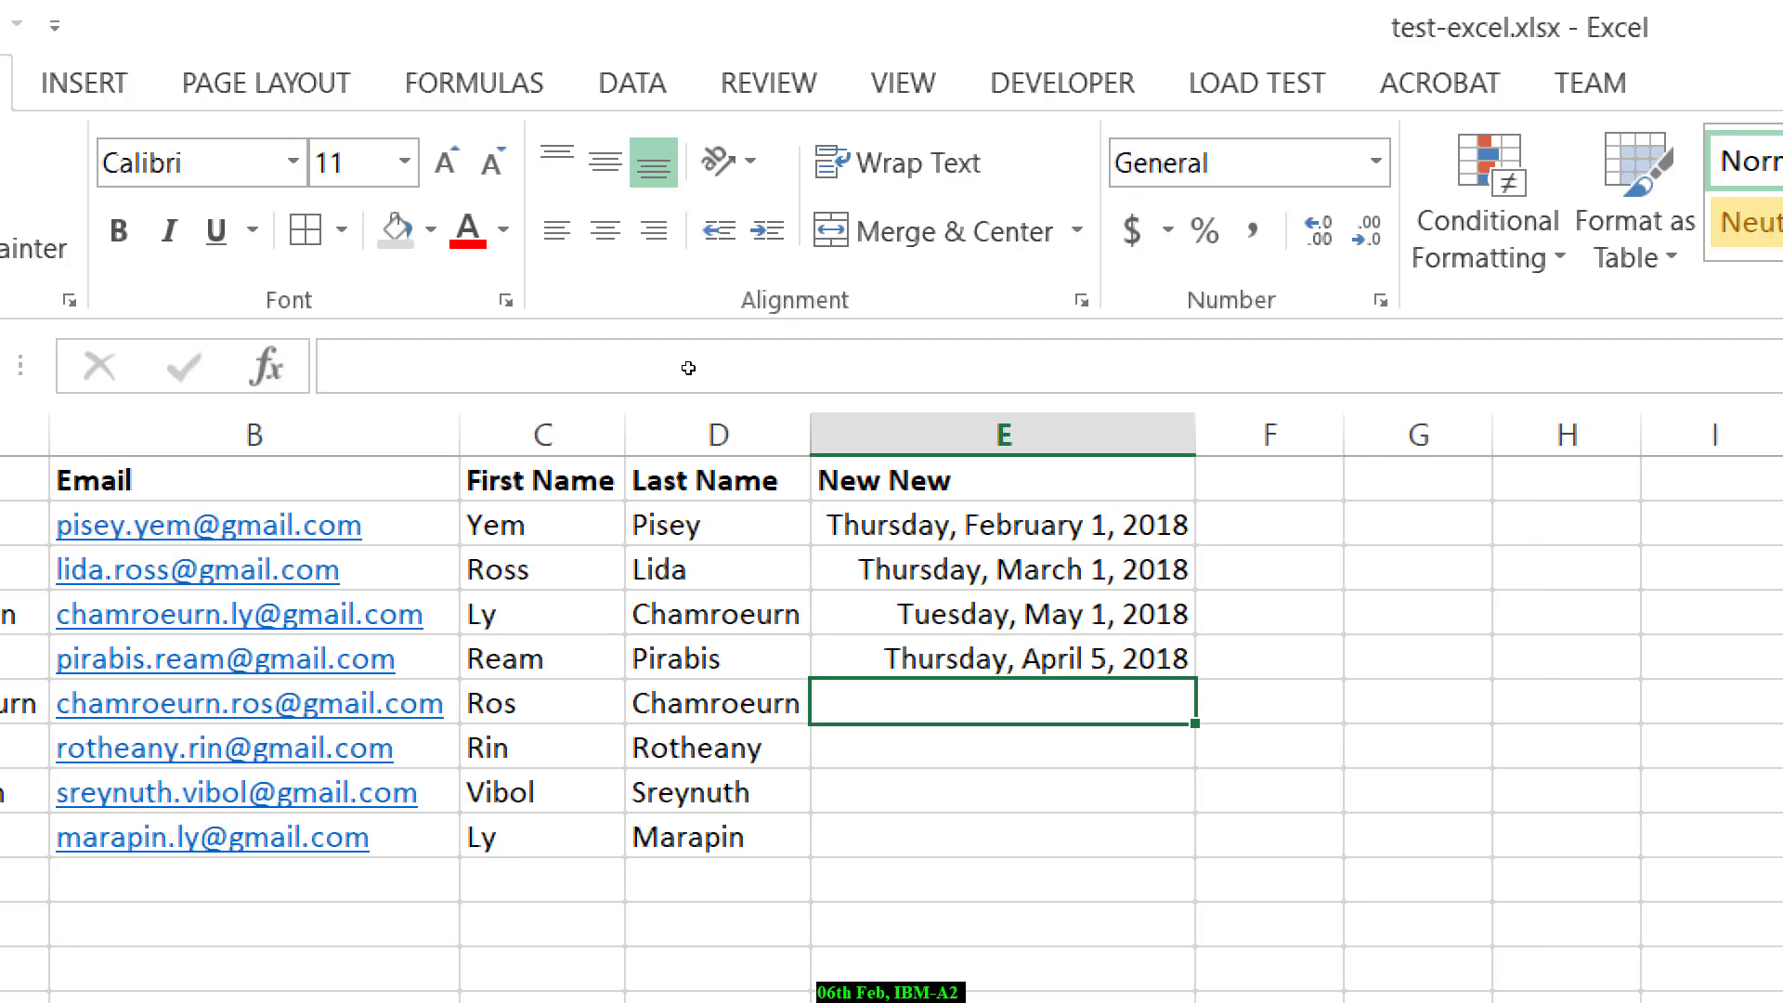
# Enter 2/1/2018 in E6, then correct its month so it reads 4/1/2018.
pyautogui.write('2/')
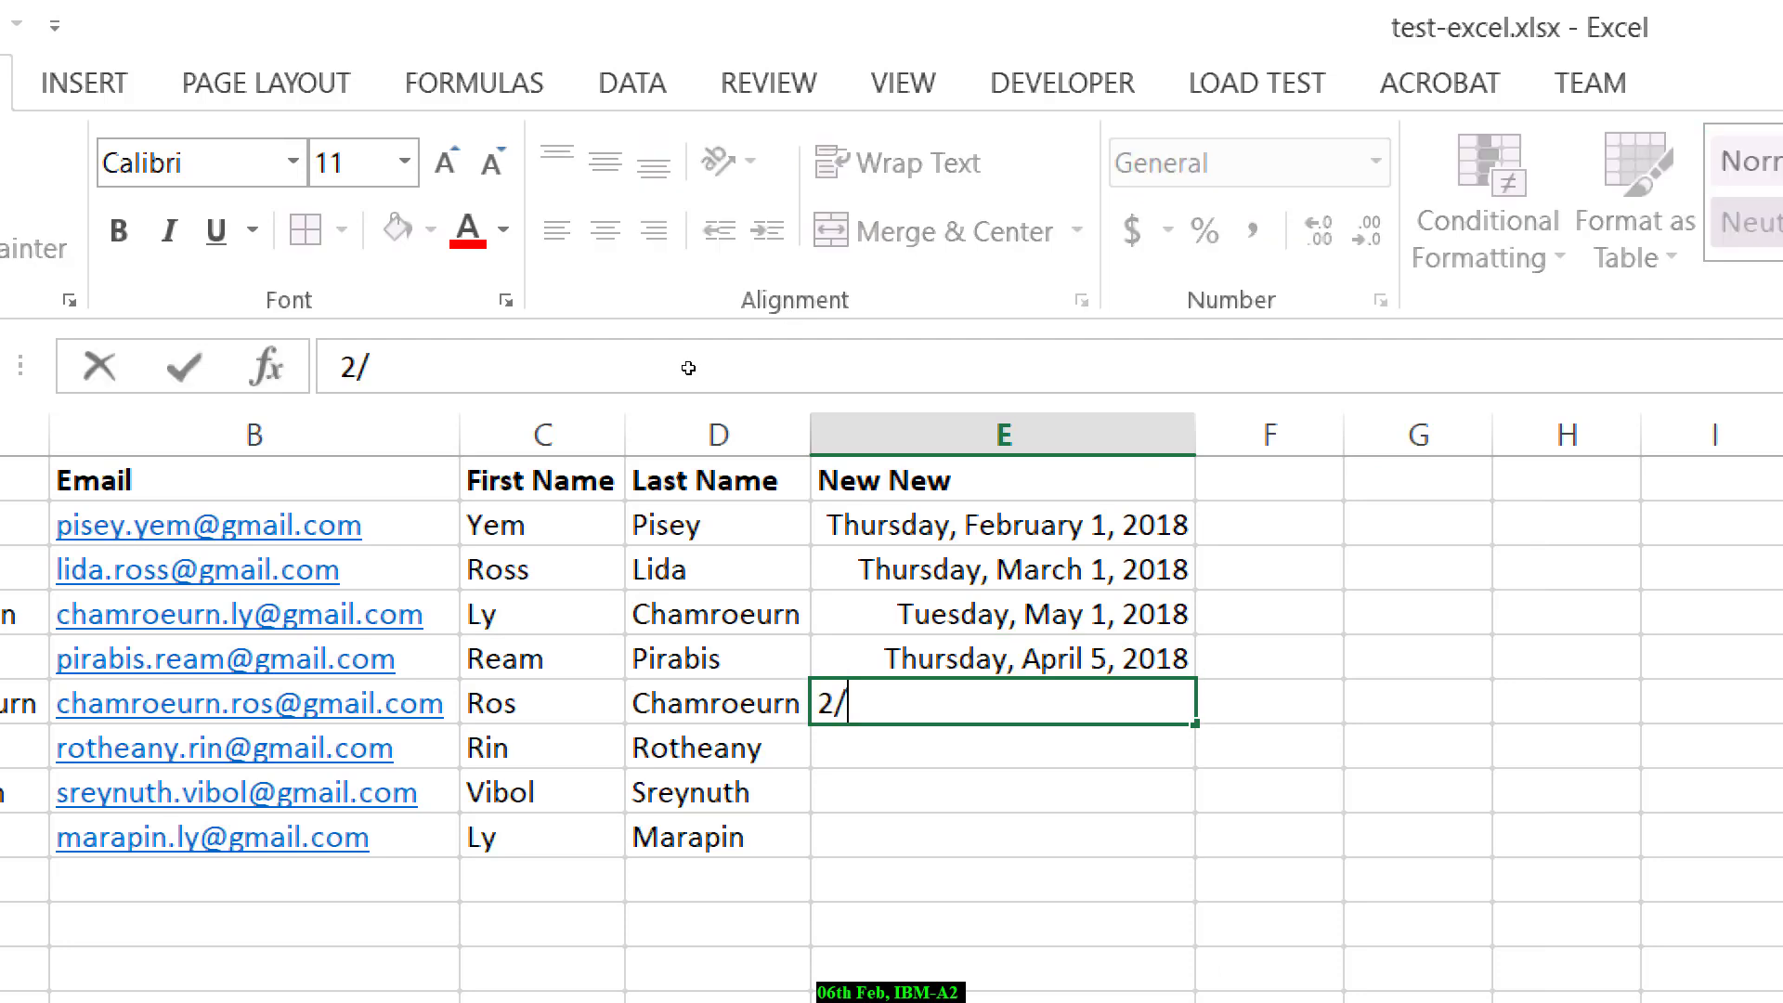
pyautogui.write('1/')
pyautogui.write('2018')
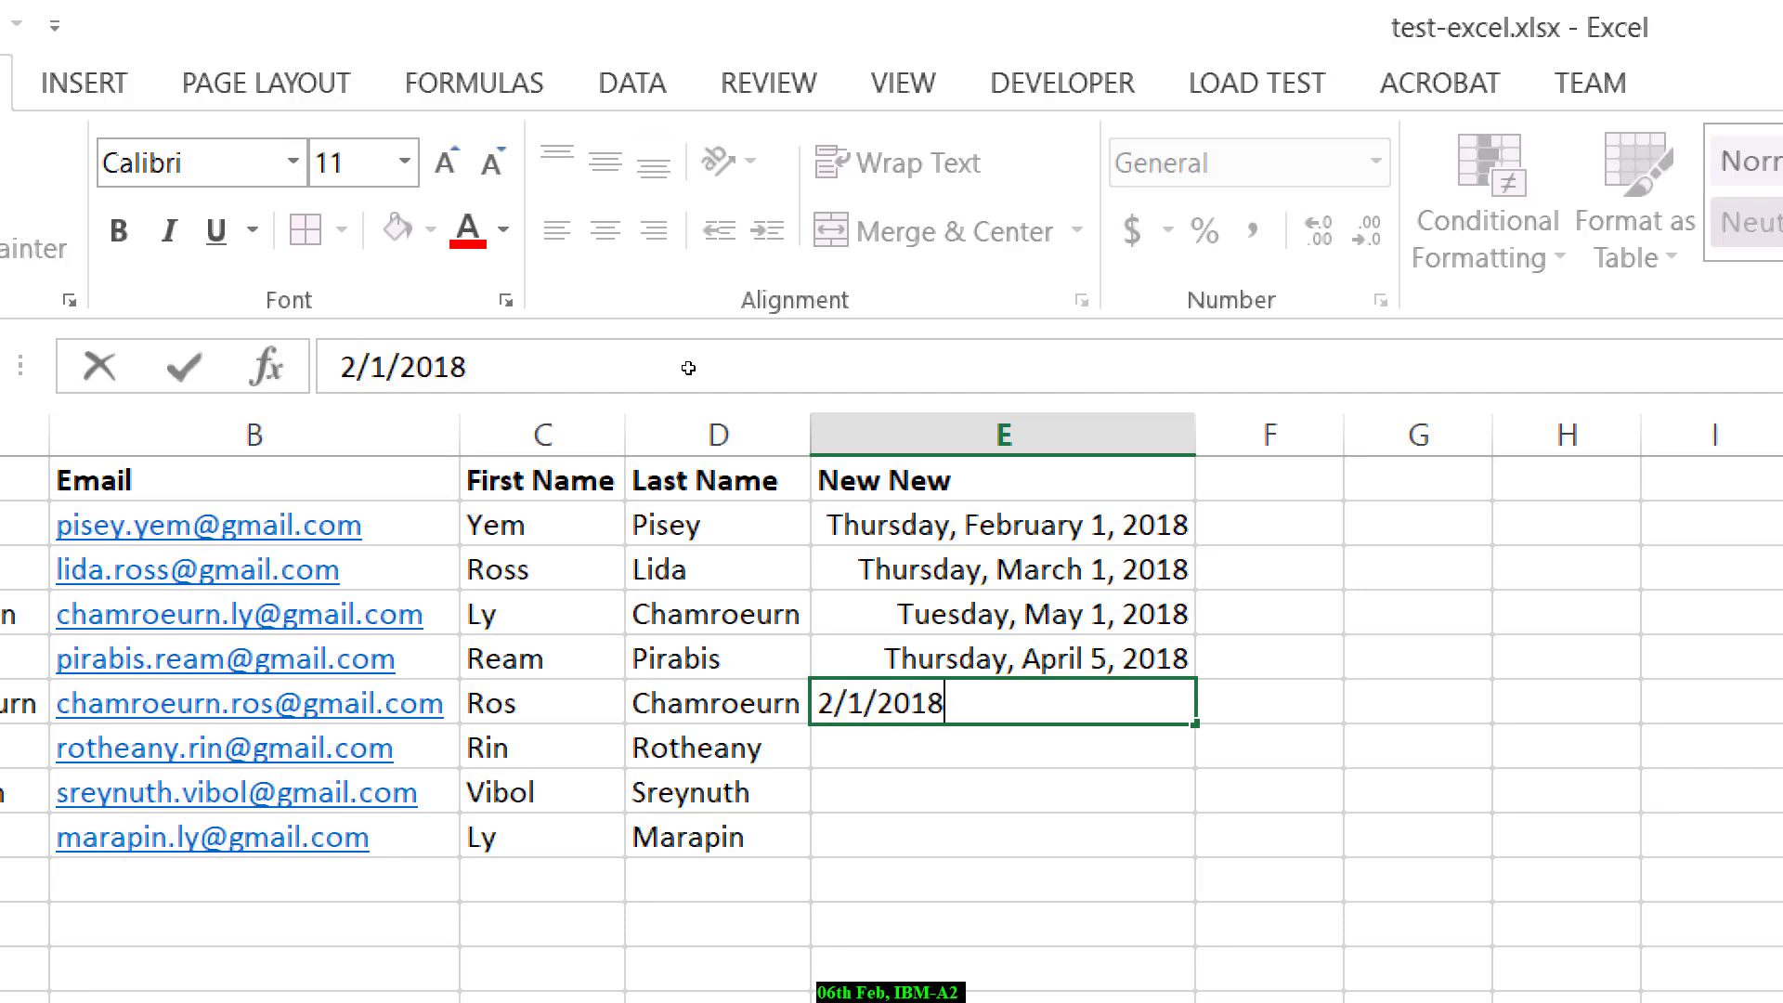
pyautogui.press('Return')
pyautogui.press('Right')
pyautogui.press('Up')
pyautogui.press('Left')
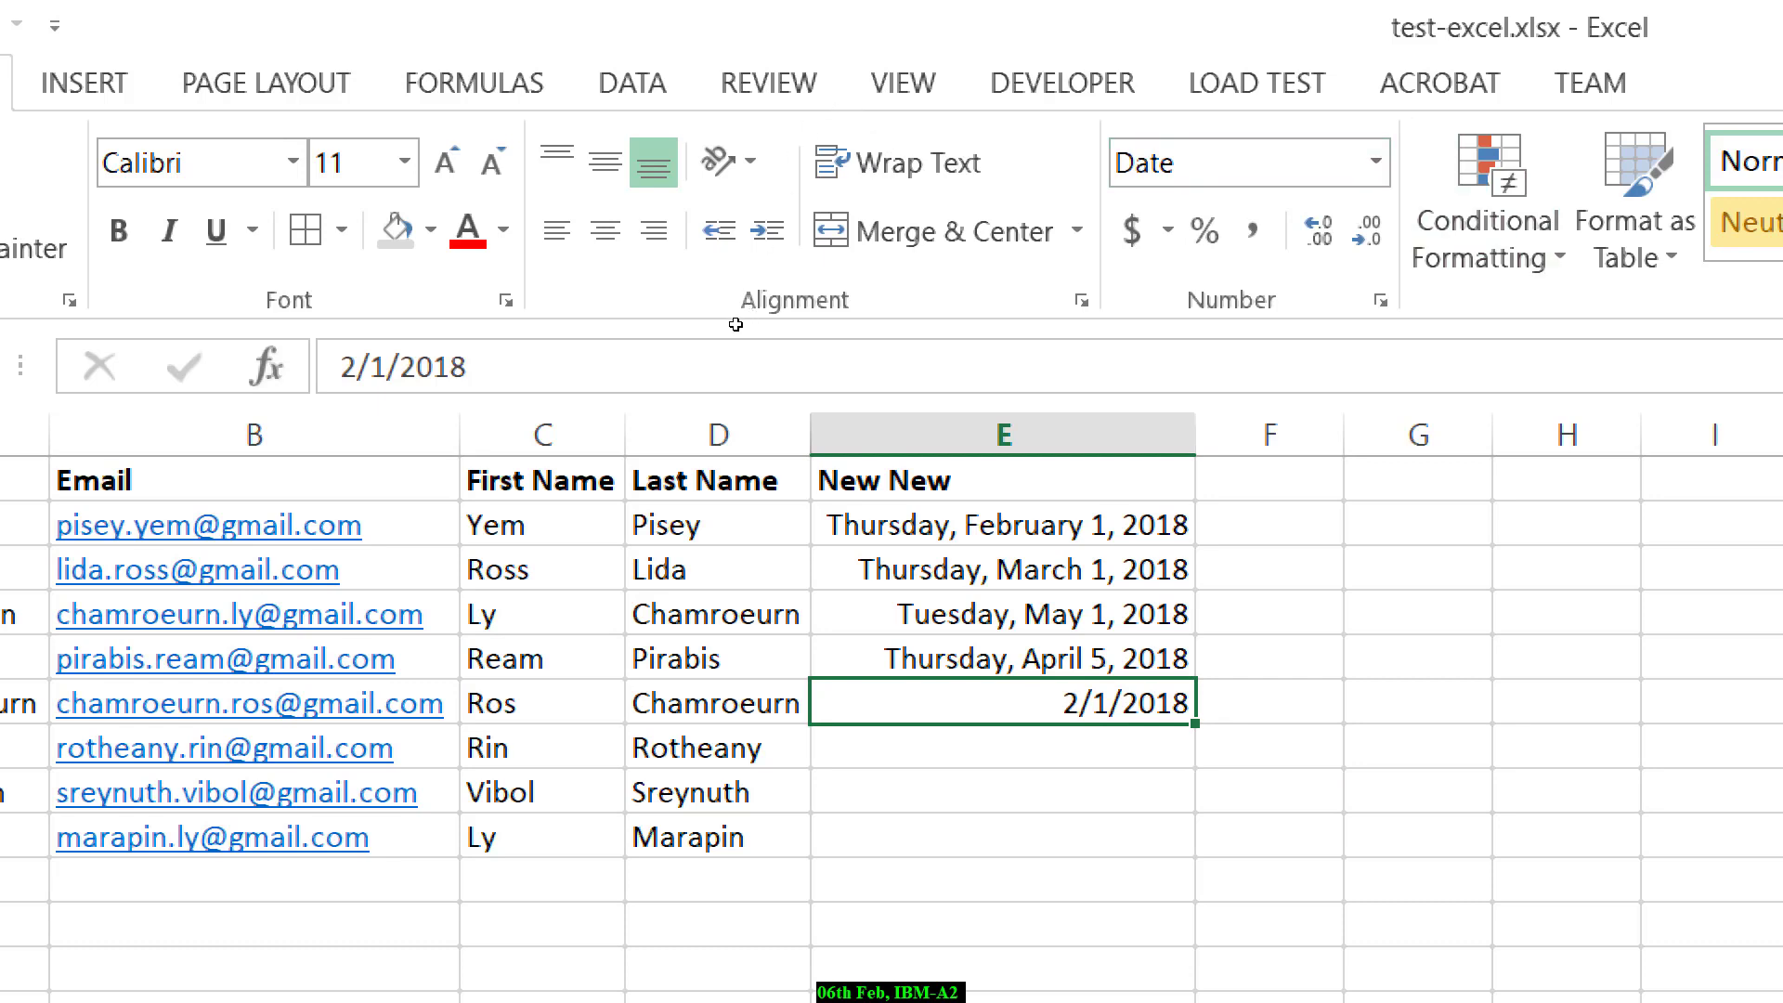
pyautogui.press('F2')
pyautogui.press('Left')
pyautogui.press('Left')
pyautogui.press('Left')
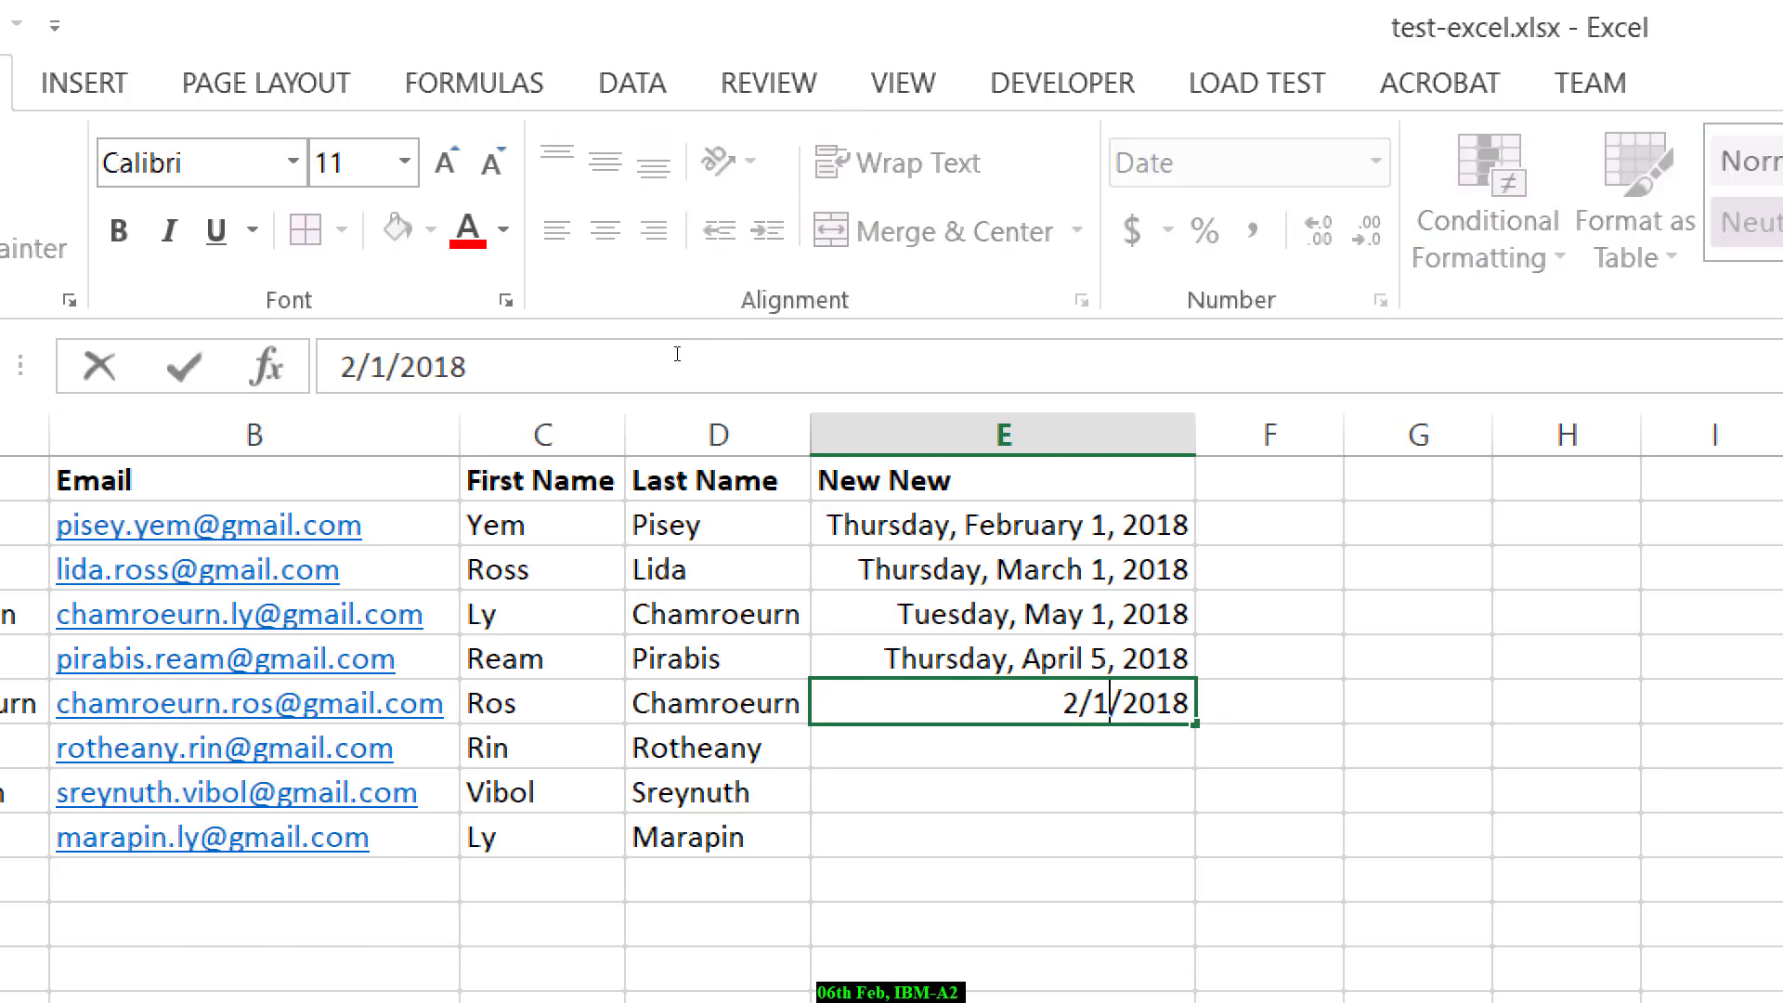
pyautogui.press('Left')
pyautogui.press('BackSpace')
pyautogui.write('4')
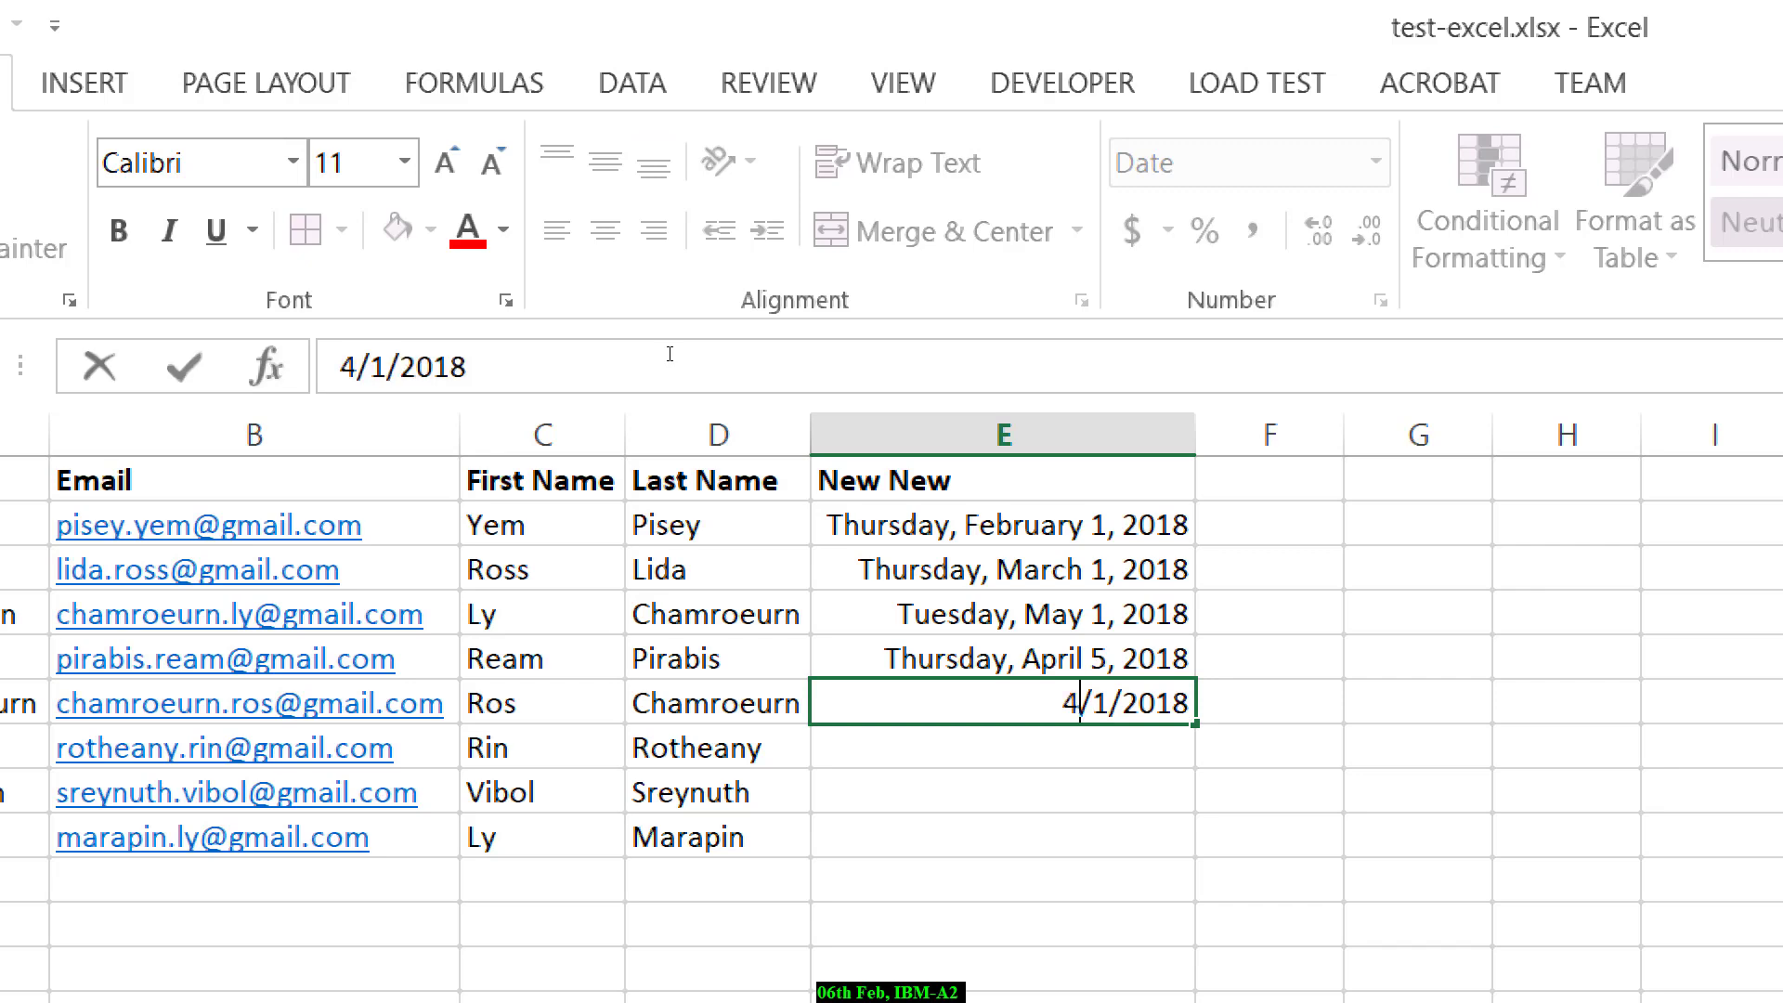
pyautogui.press('Tab')
pyautogui.press('Down')
pyautogui.press('Down')
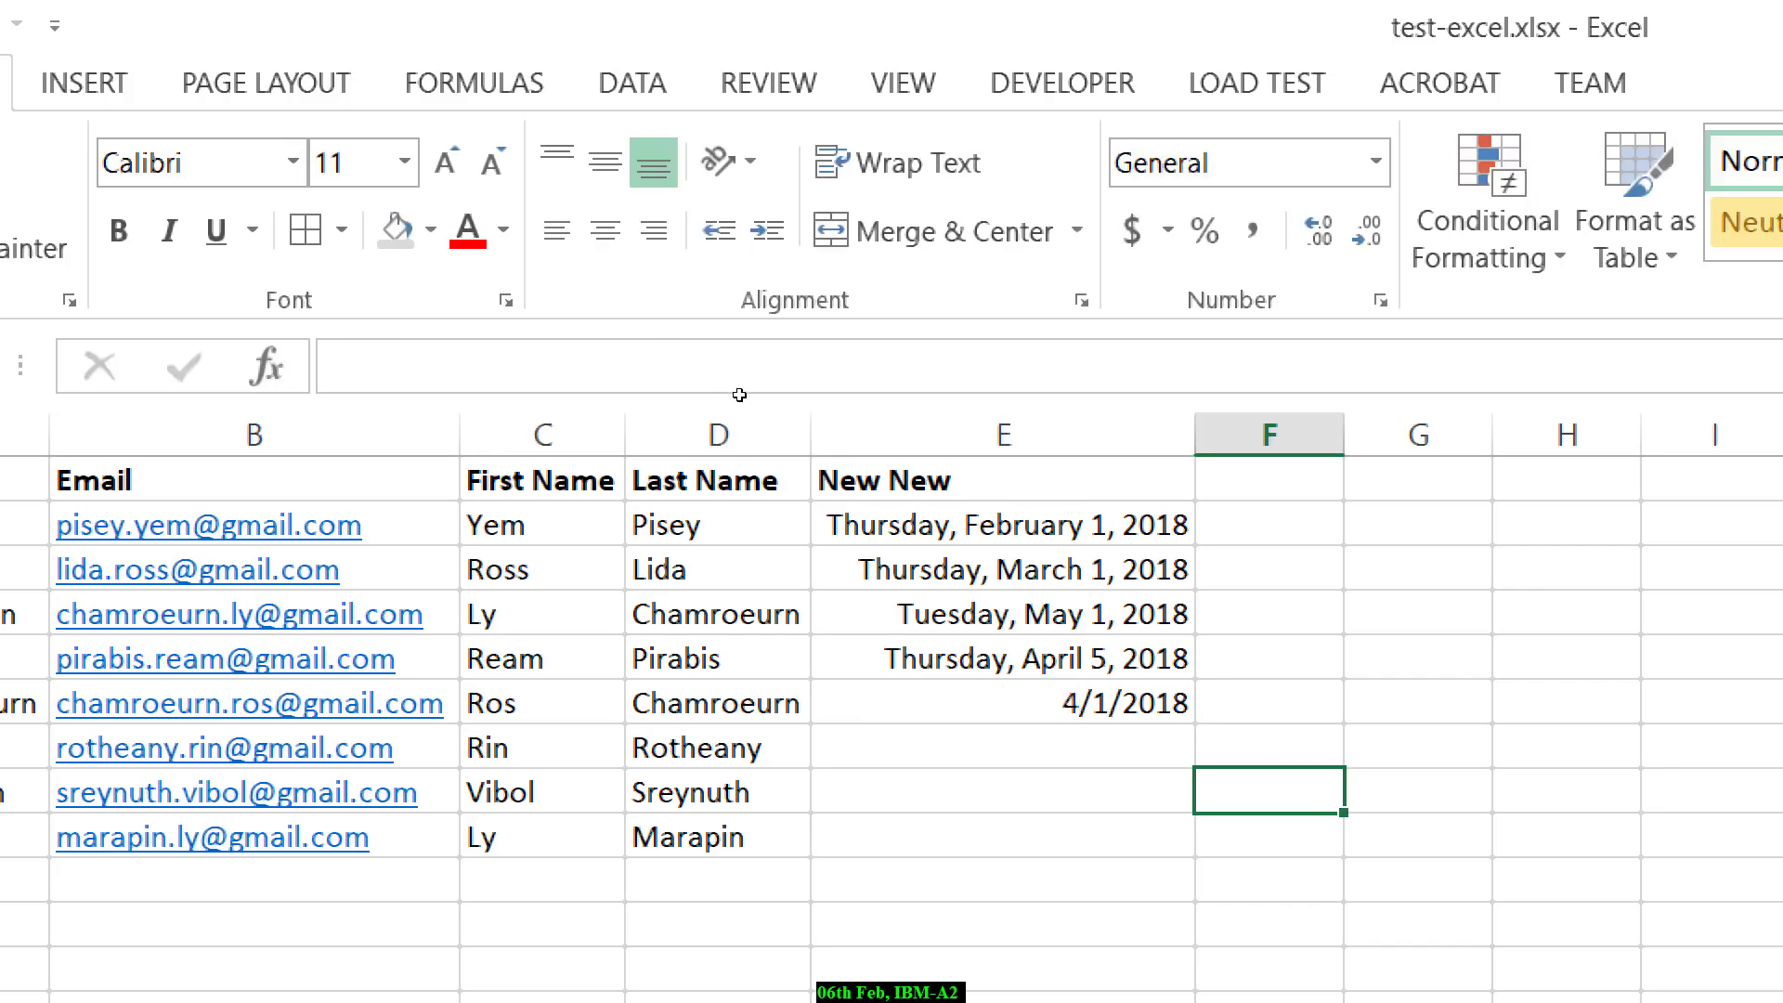
pyautogui.press('Left')
pyautogui.press('Up')
pyautogui.press('Up')
pyautogui.press('Right')
pyautogui.press('Up')
pyautogui.press('Up')
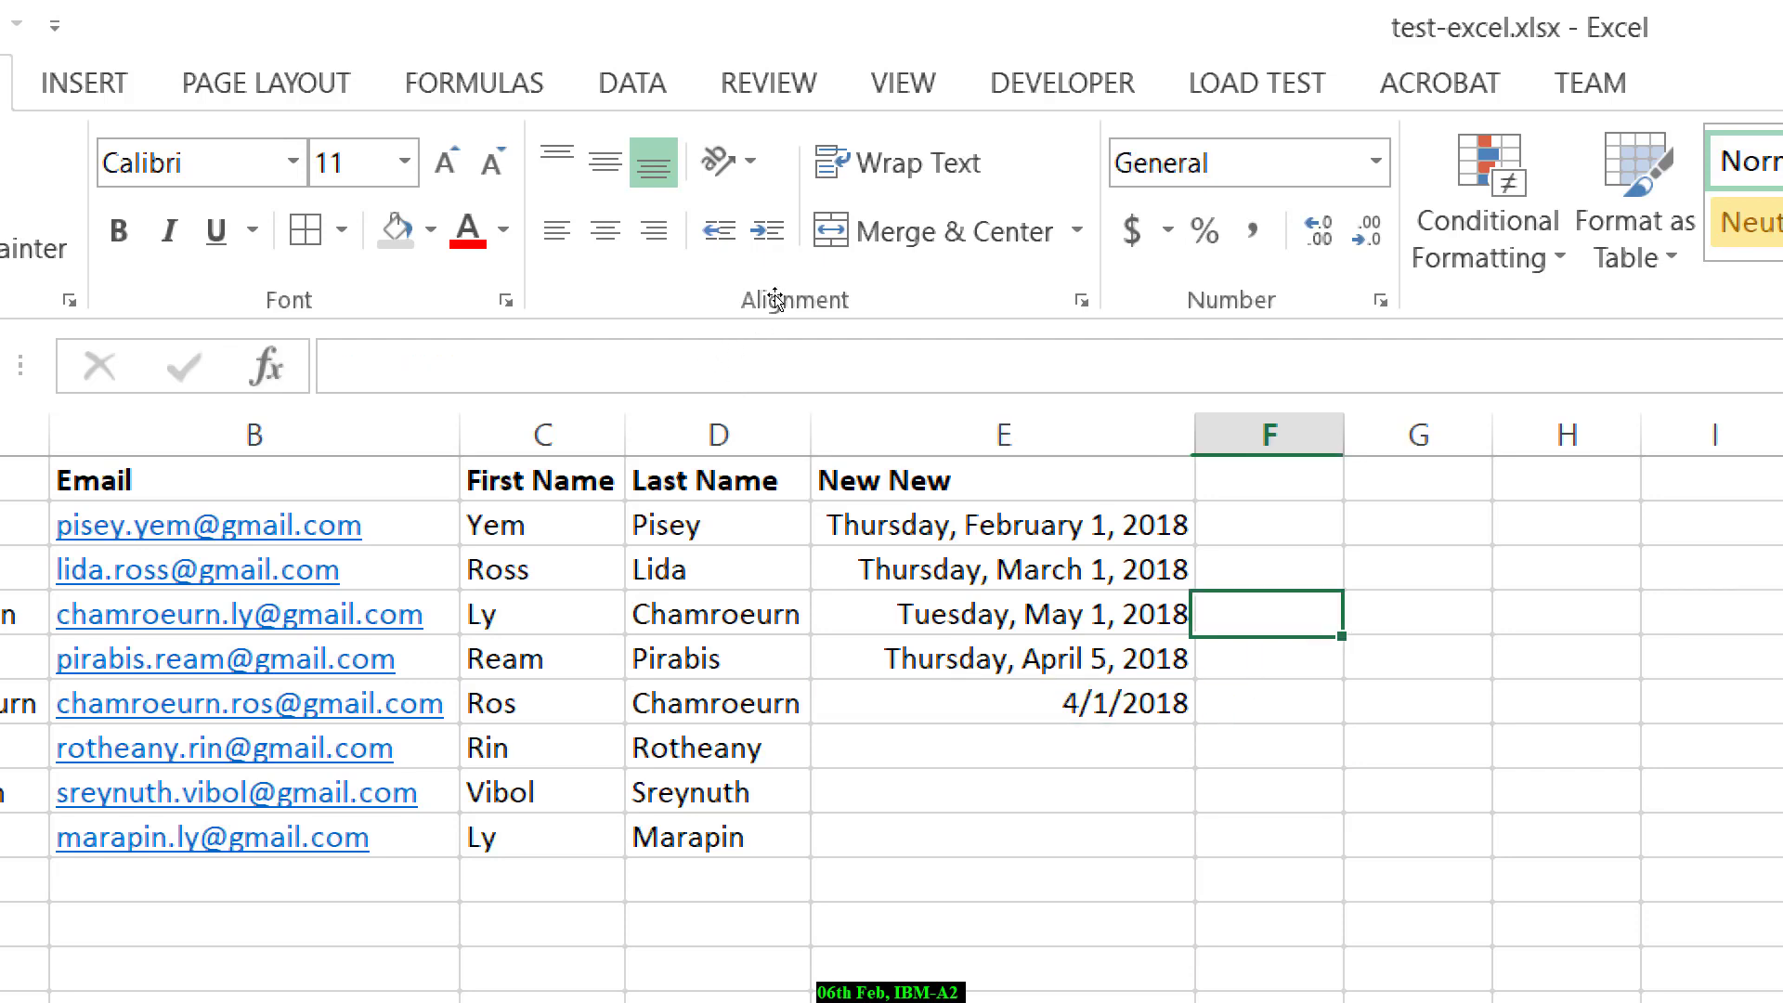
pyautogui.press('Up')
pyautogui.press('Up')
pyautogui.press('Up')
pyautogui.press('Up')
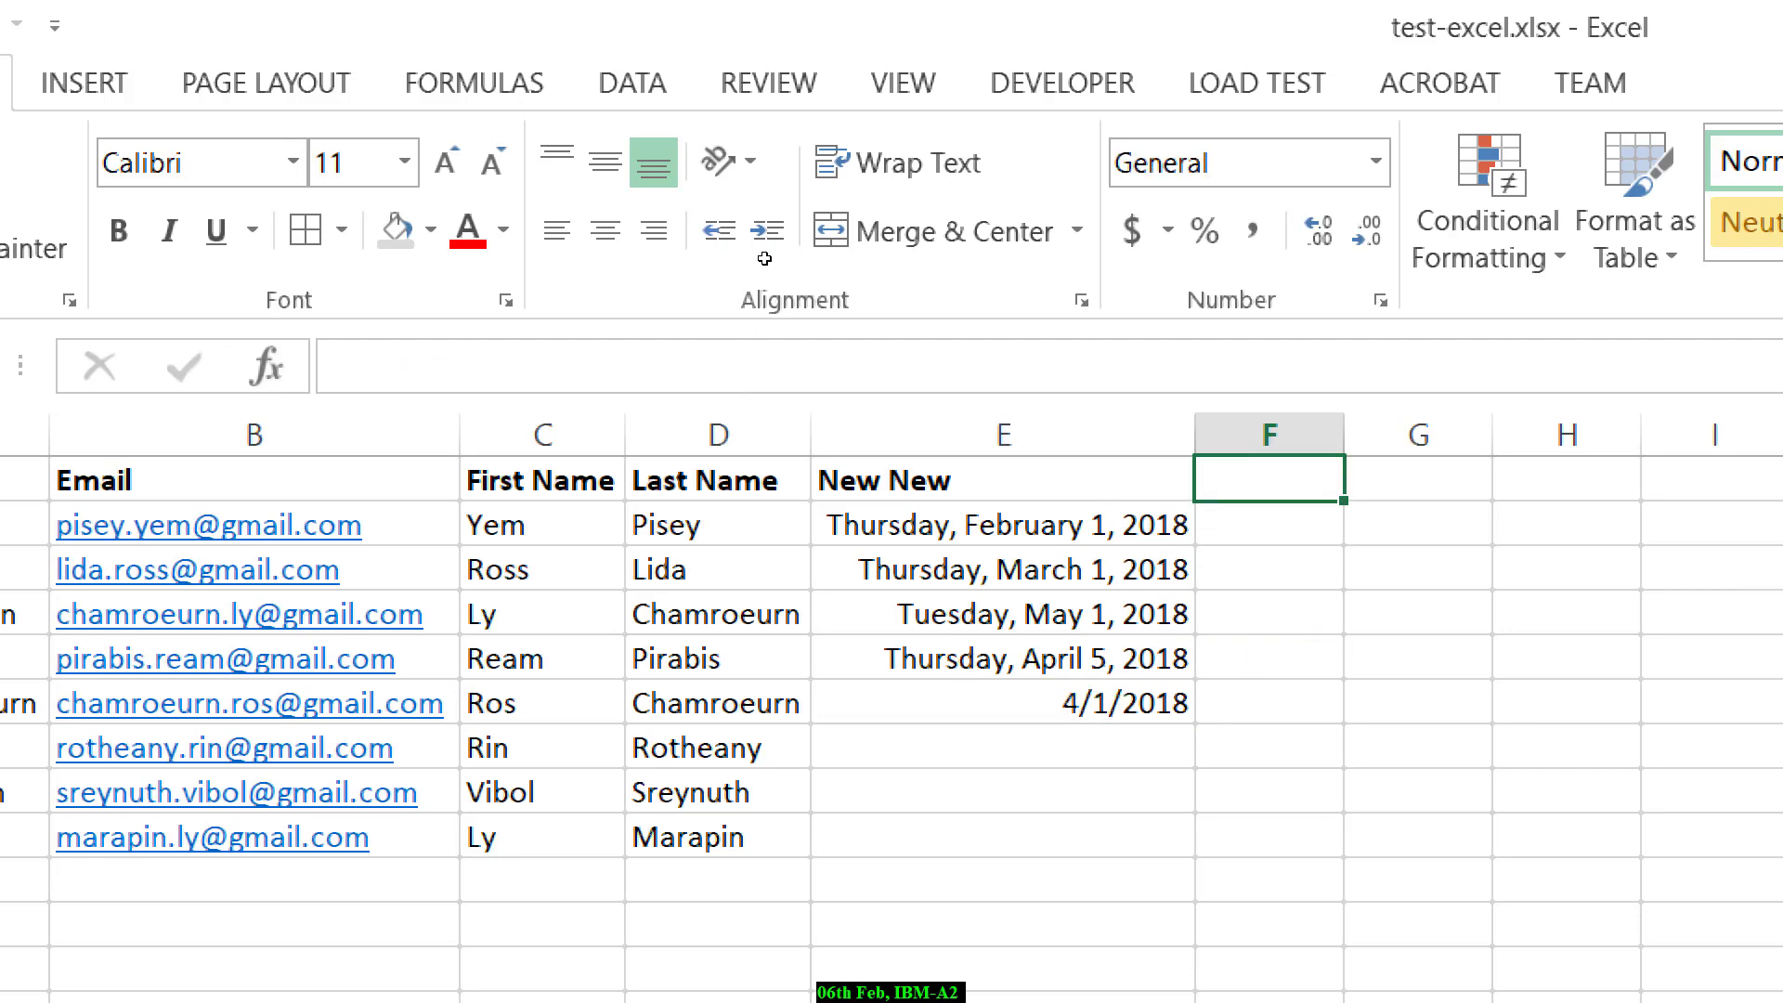
pyautogui.scroll(-1, 677, 303)
pyautogui.scroll(1, 677, 303)
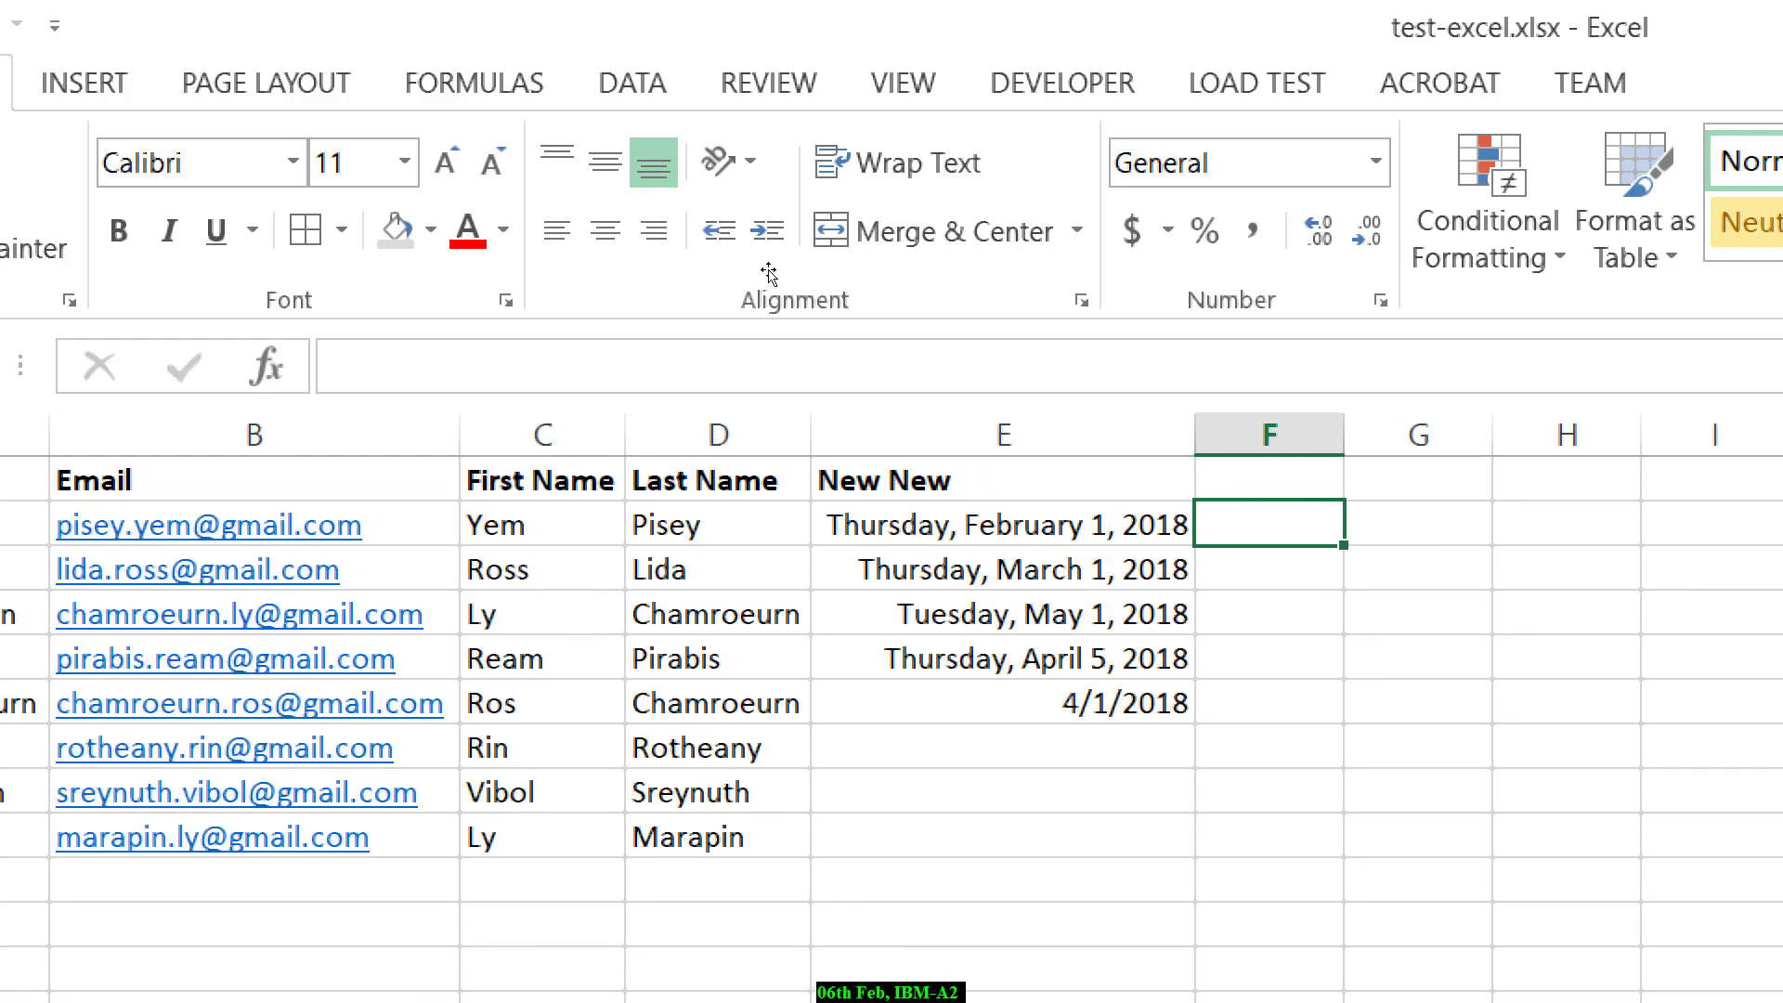
# Enter 1 in F2 and apply Currency format so it shows $1.00.
pyautogui.write('1')
pyautogui.press('Return')
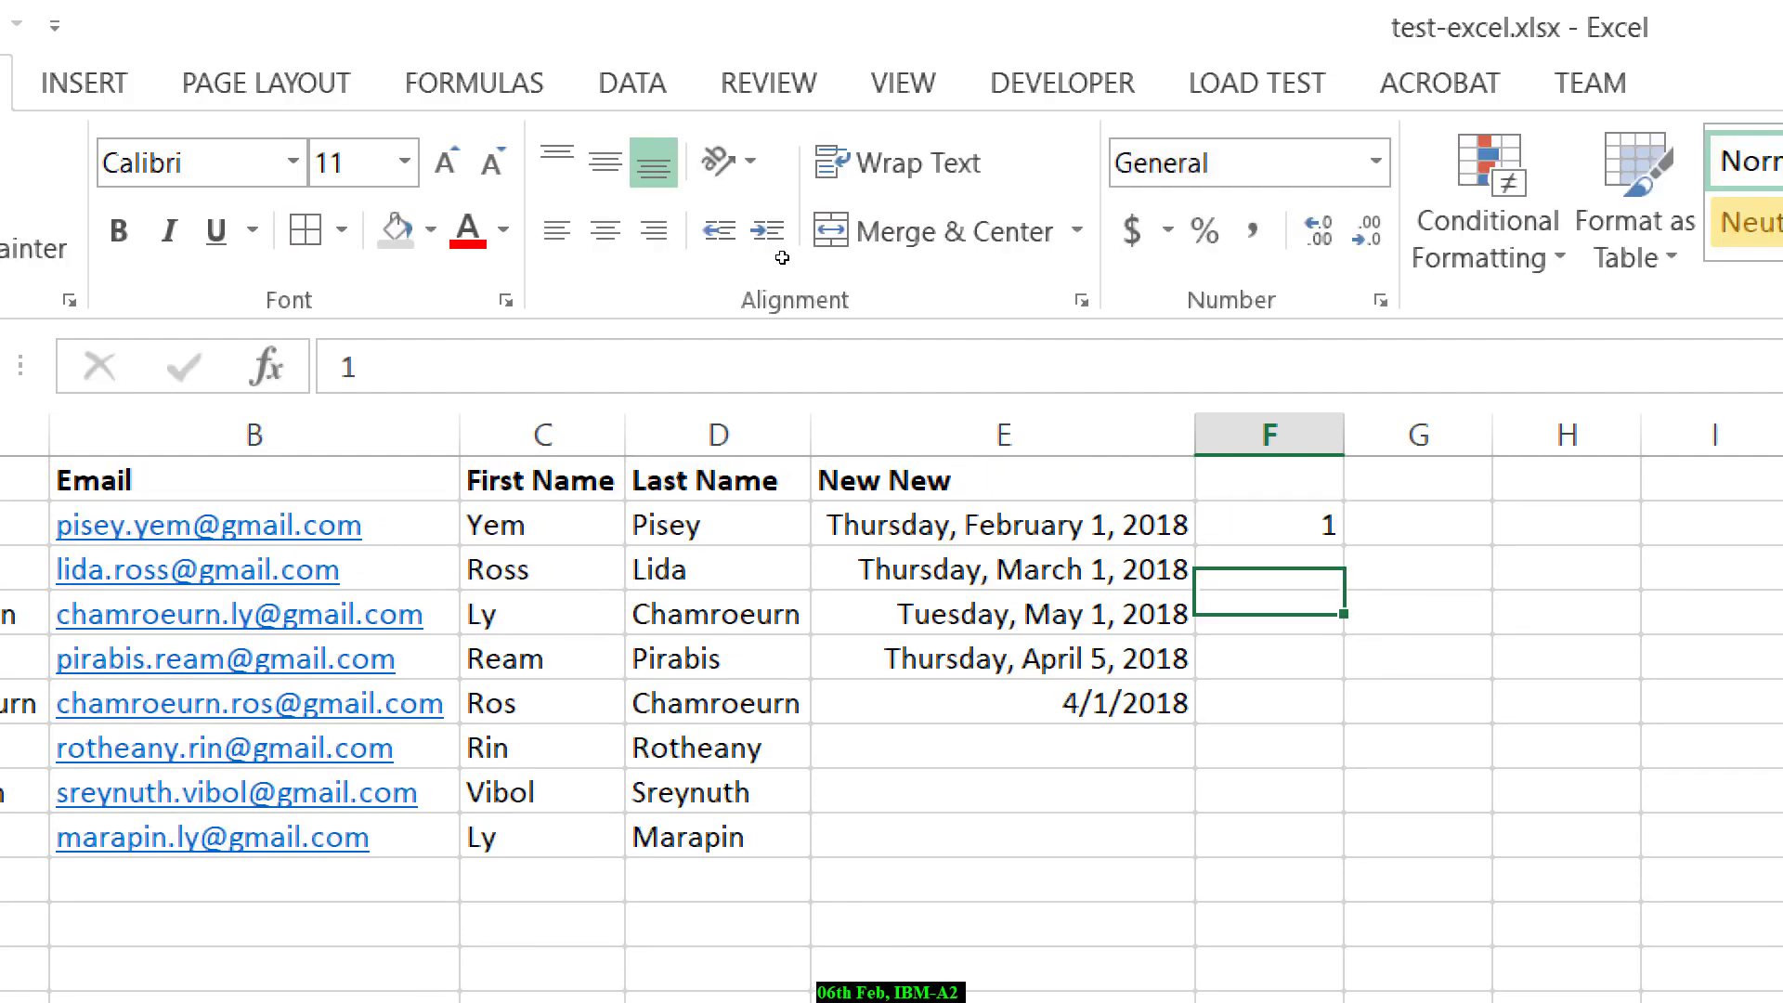
pyautogui.press('Up')
pyautogui.hotkey('alt', 'h')
pyautogui.press('n')
pyautogui.press('Down')
pyautogui.press('Down')
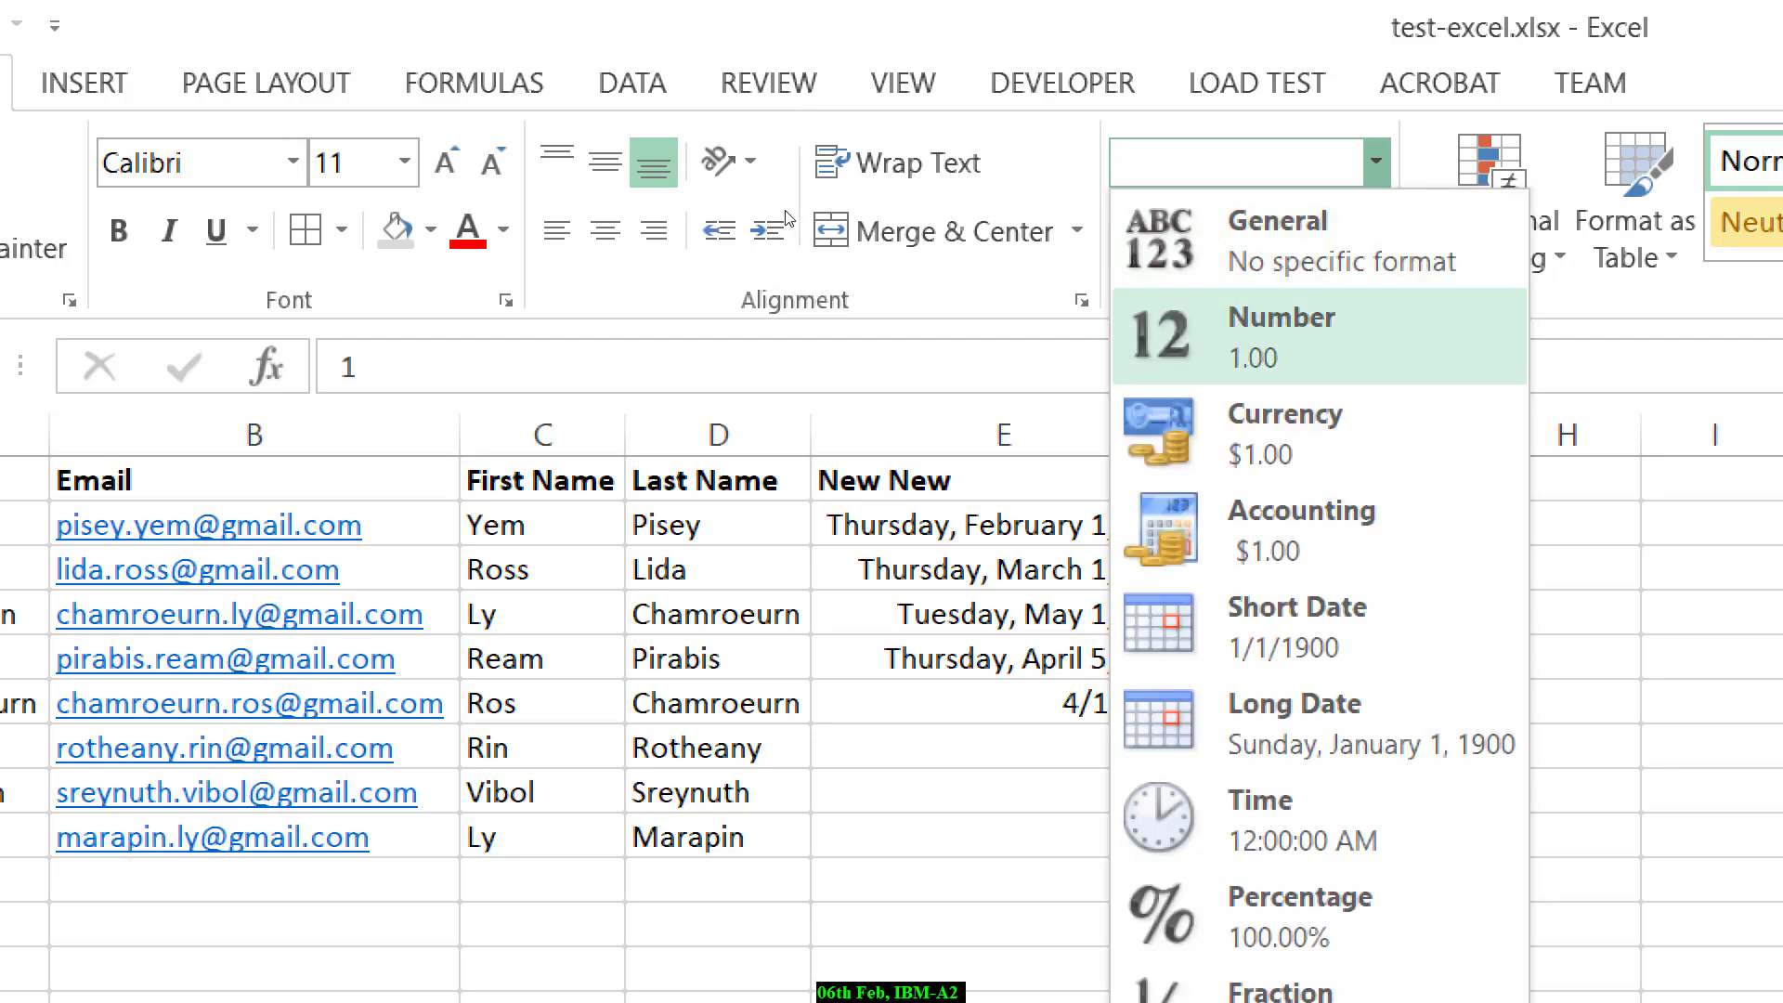
pyautogui.press('Down')
pyautogui.press('Down')
pyautogui.press('Up')
pyautogui.press('Return')
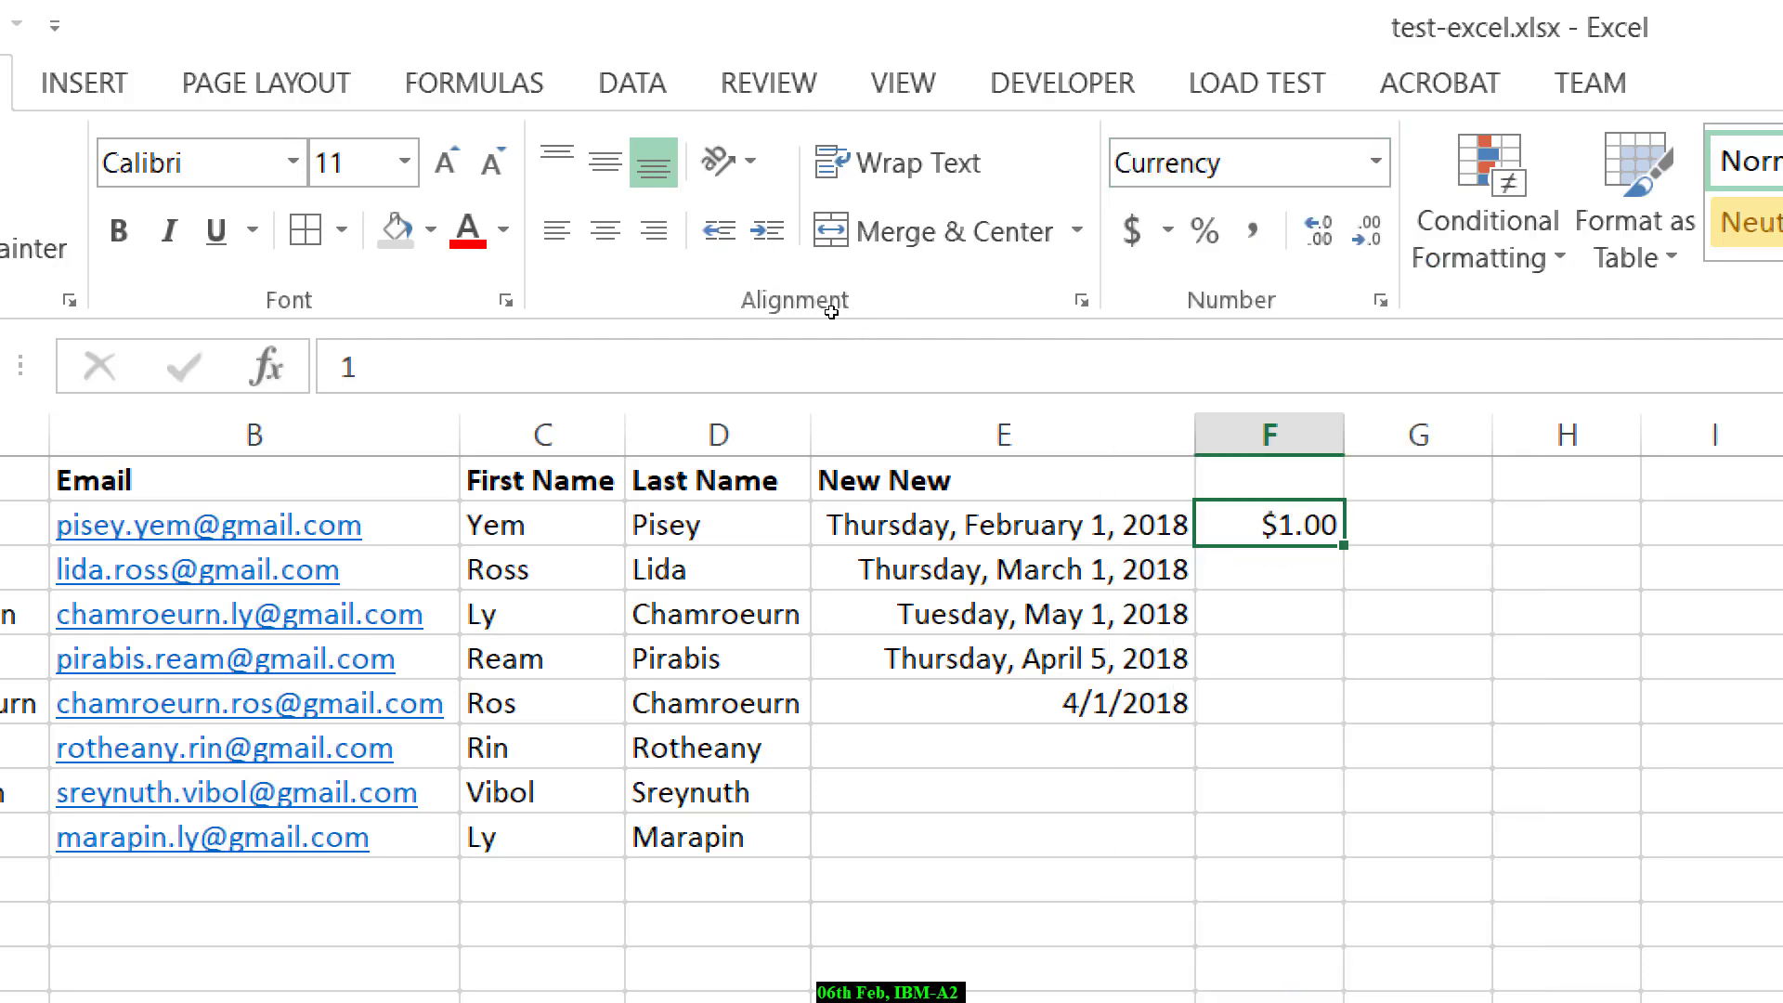
# Copy the $1.00 cell into F3 and change it to $2.00.
pyautogui.press('Down')
pyautogui.write('2')
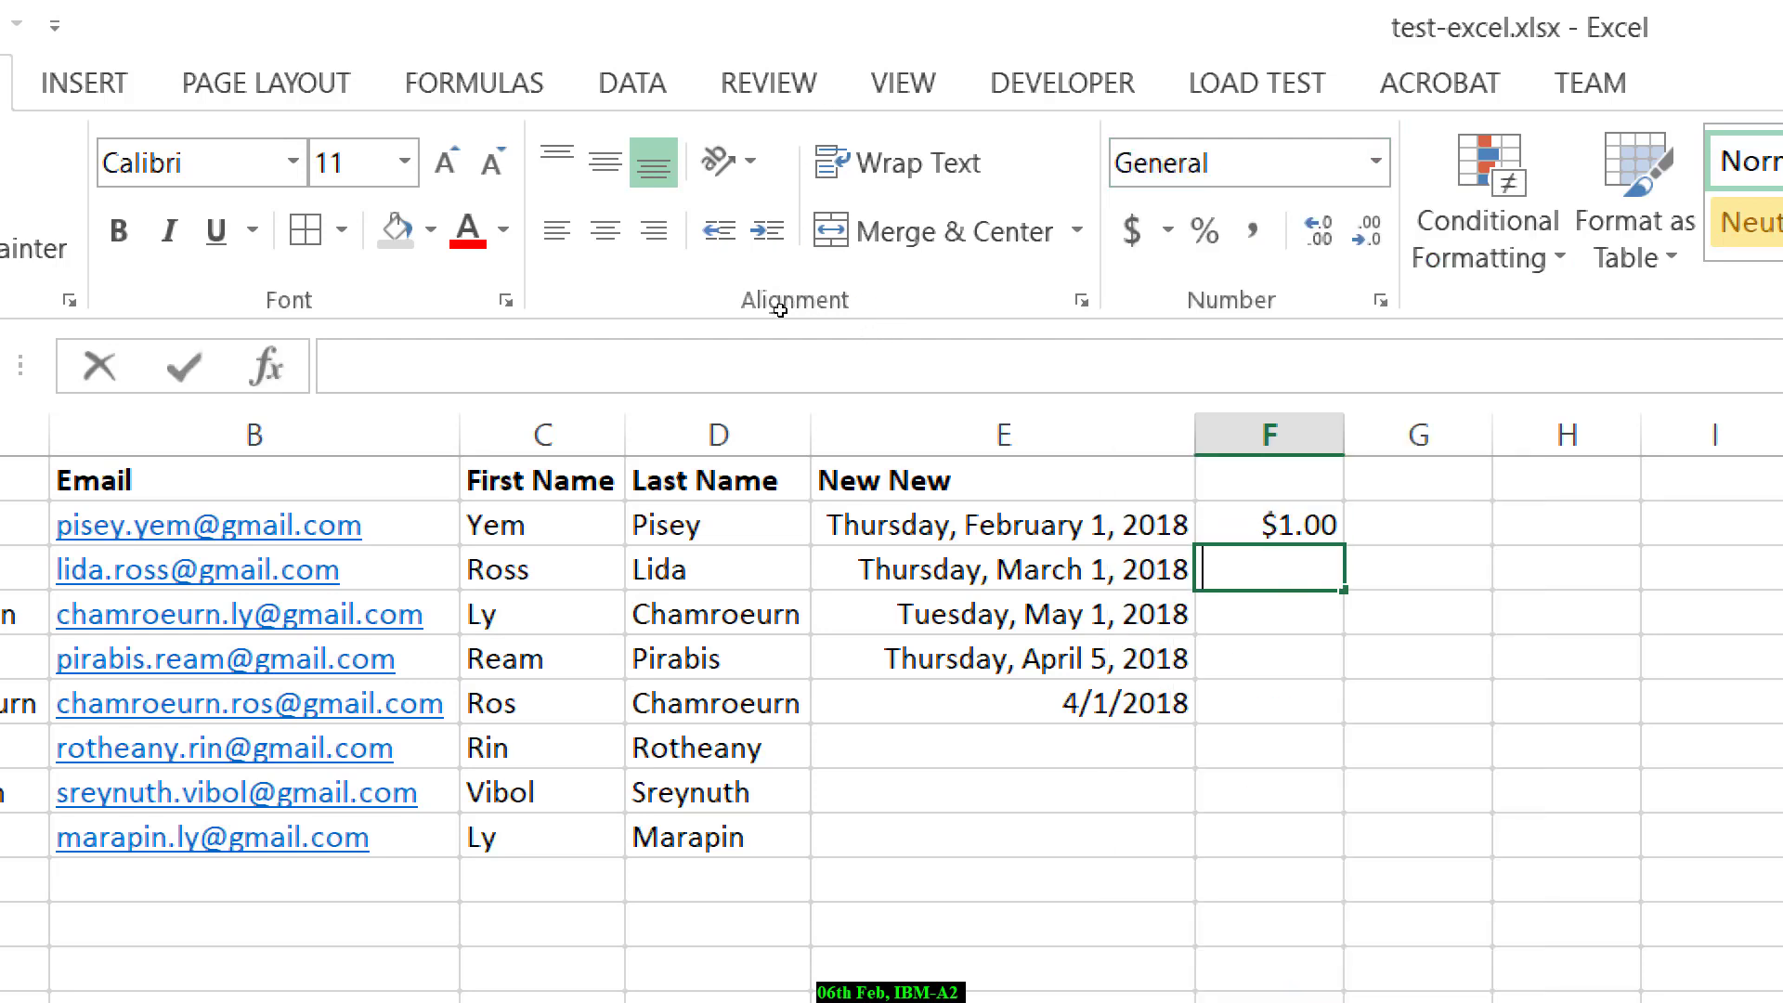
pyautogui.press('Return')
pyautogui.press('Up')
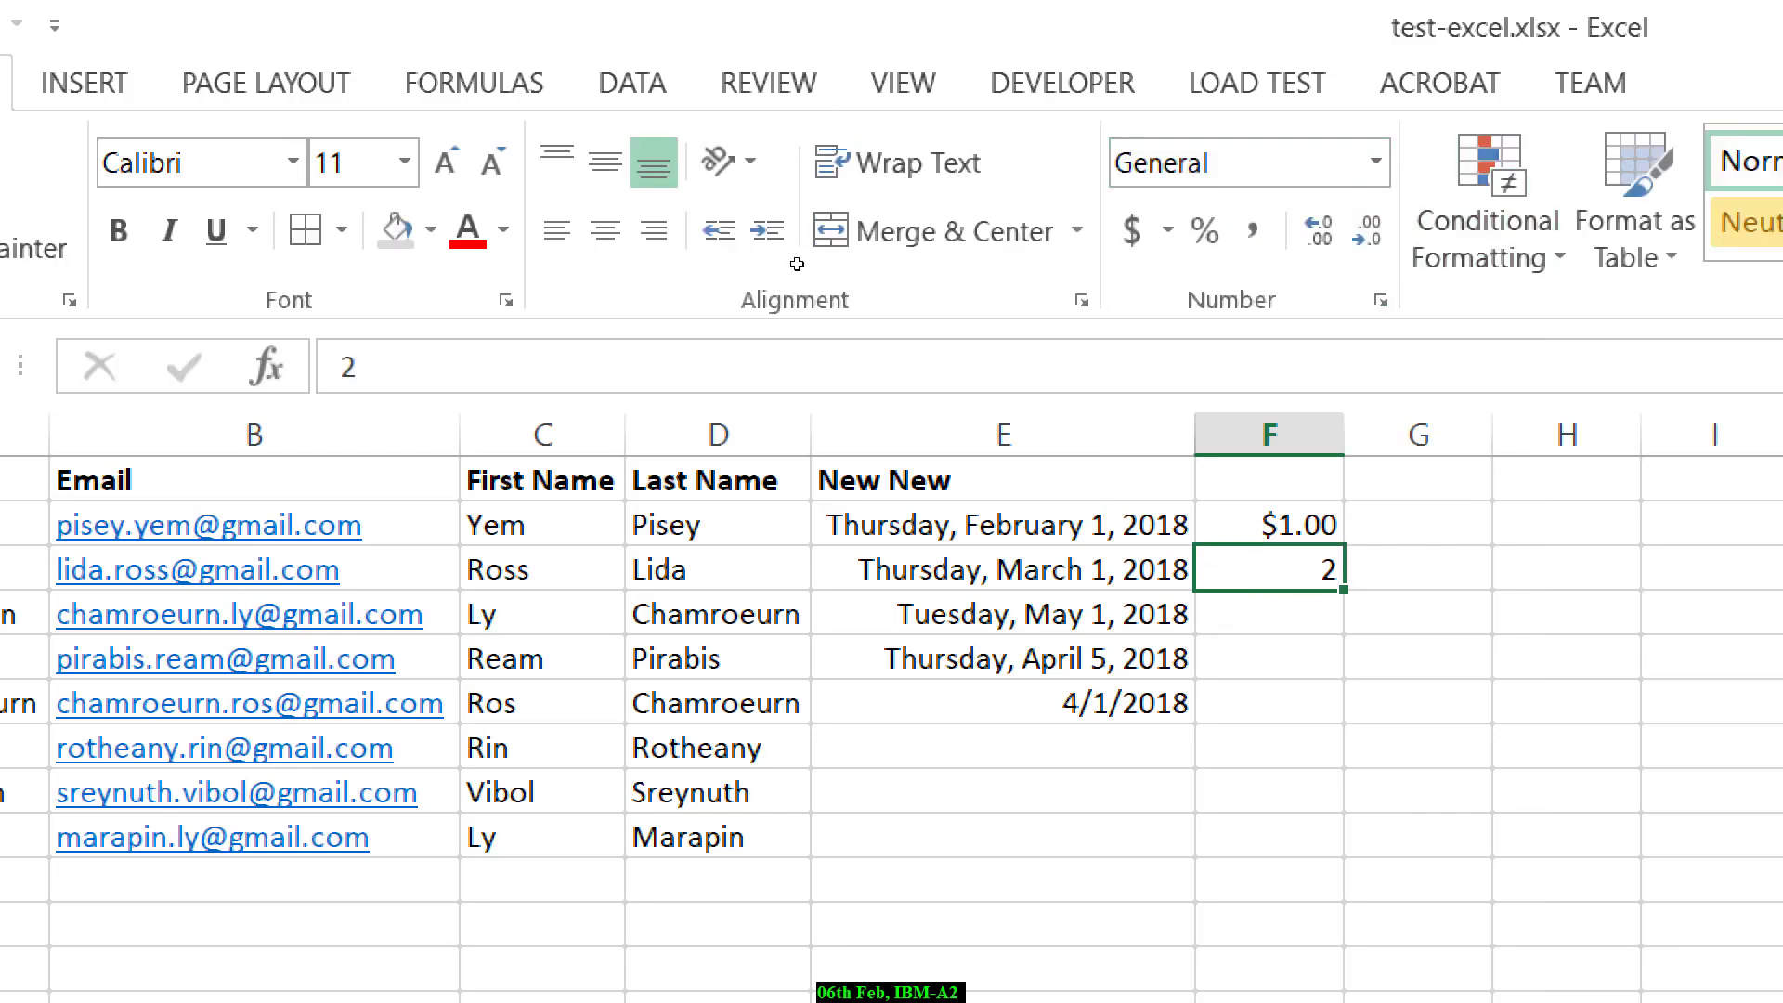
pyautogui.press('Up')
pyautogui.hotkey('ctrl', 'c')
pyautogui.press('Down')
pyautogui.hotkey('ctrl', 'v')
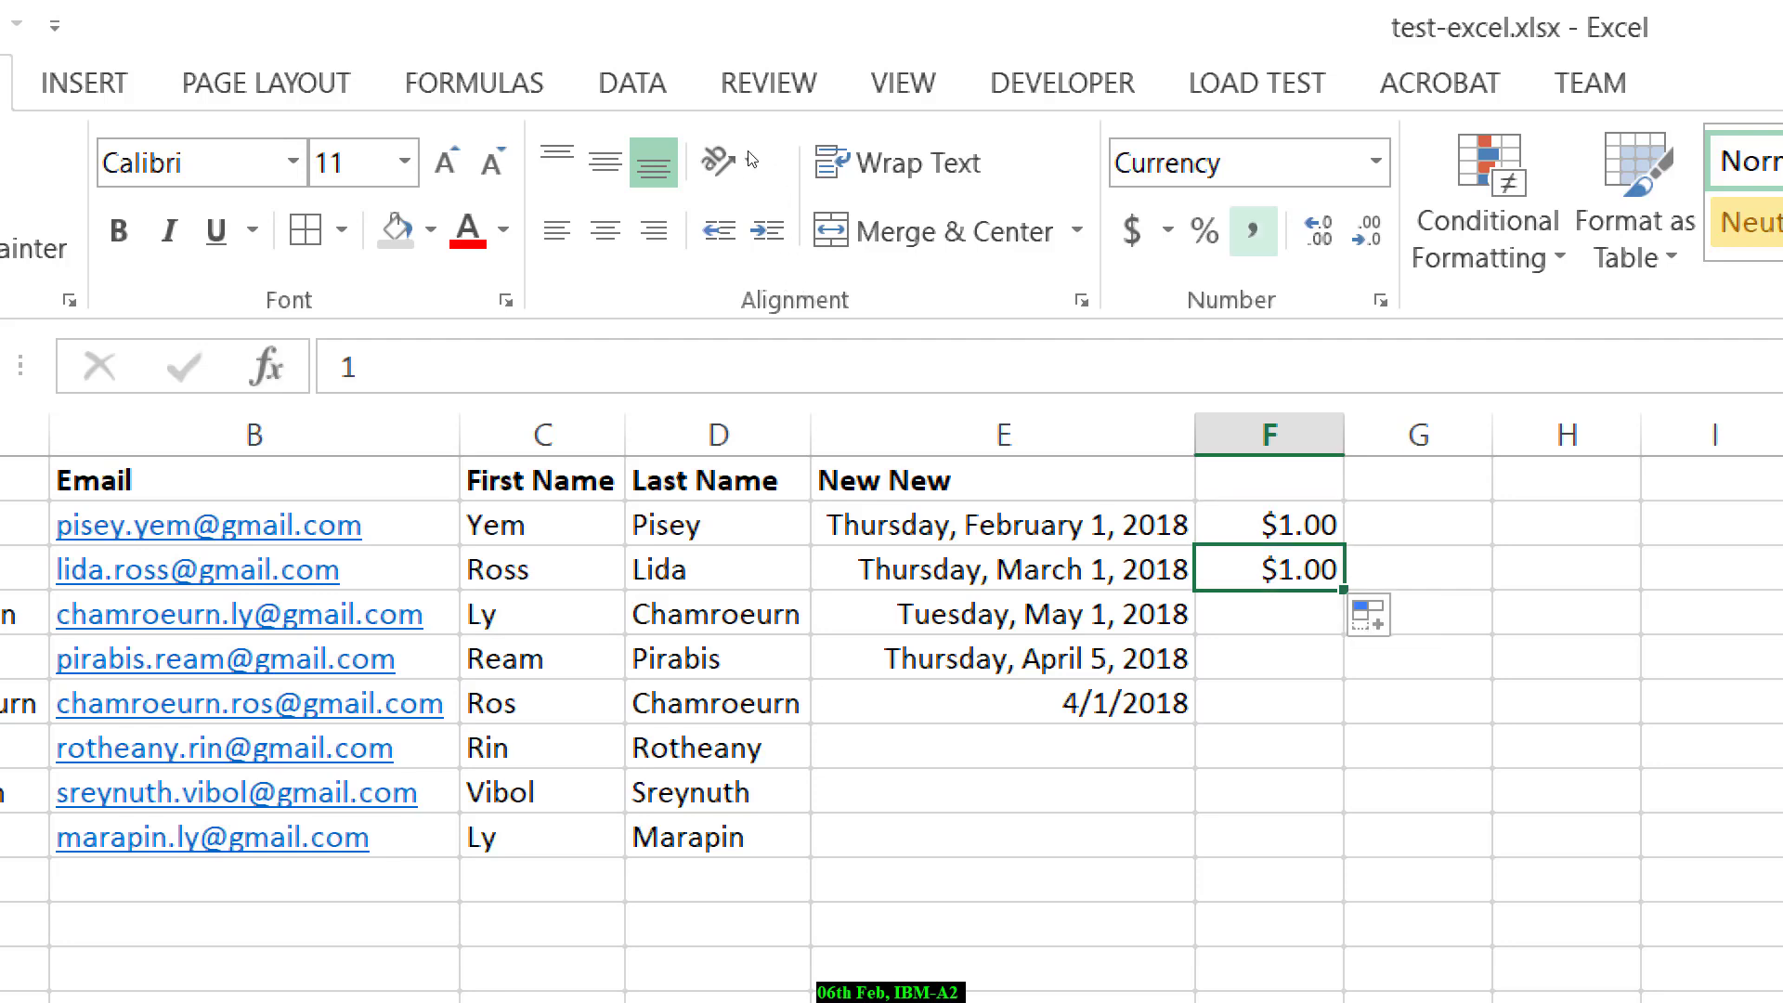
pyautogui.press('F2')
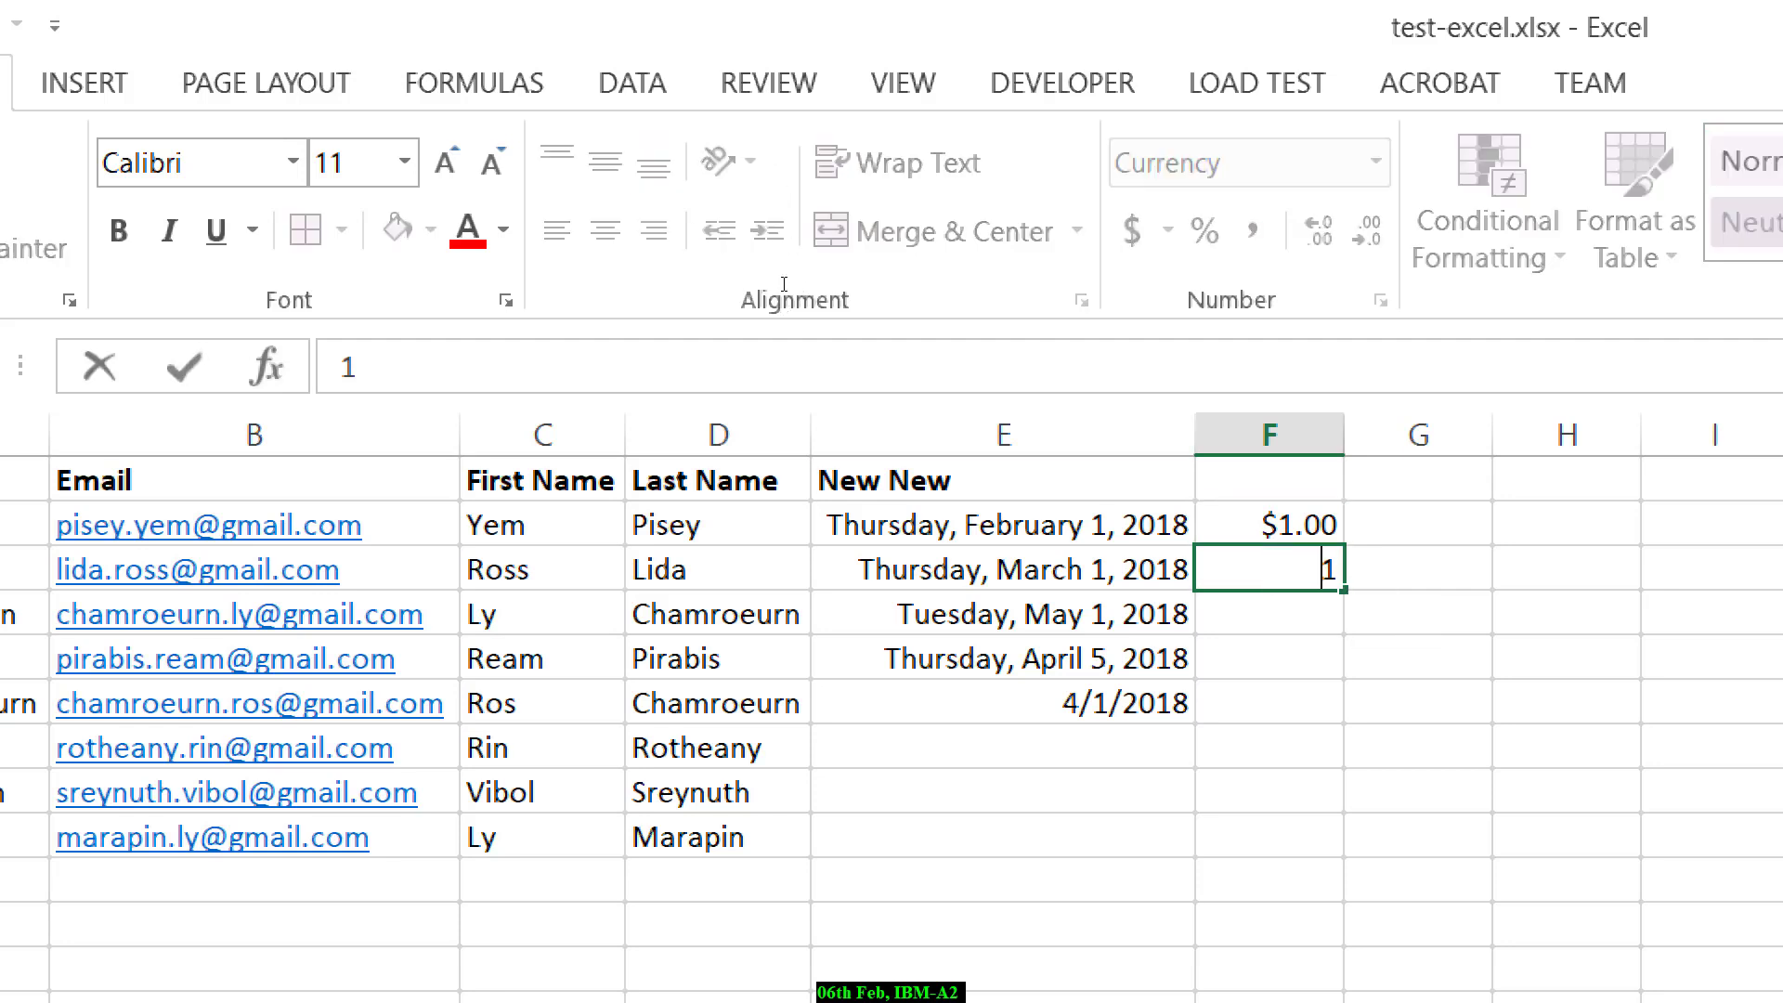
pyautogui.press('BackSpace')
pyautogui.write('2')
pyautogui.press('Return')
# Enter the plain values 3, 4 and 6 below the currency cells.
pyautogui.write('3')
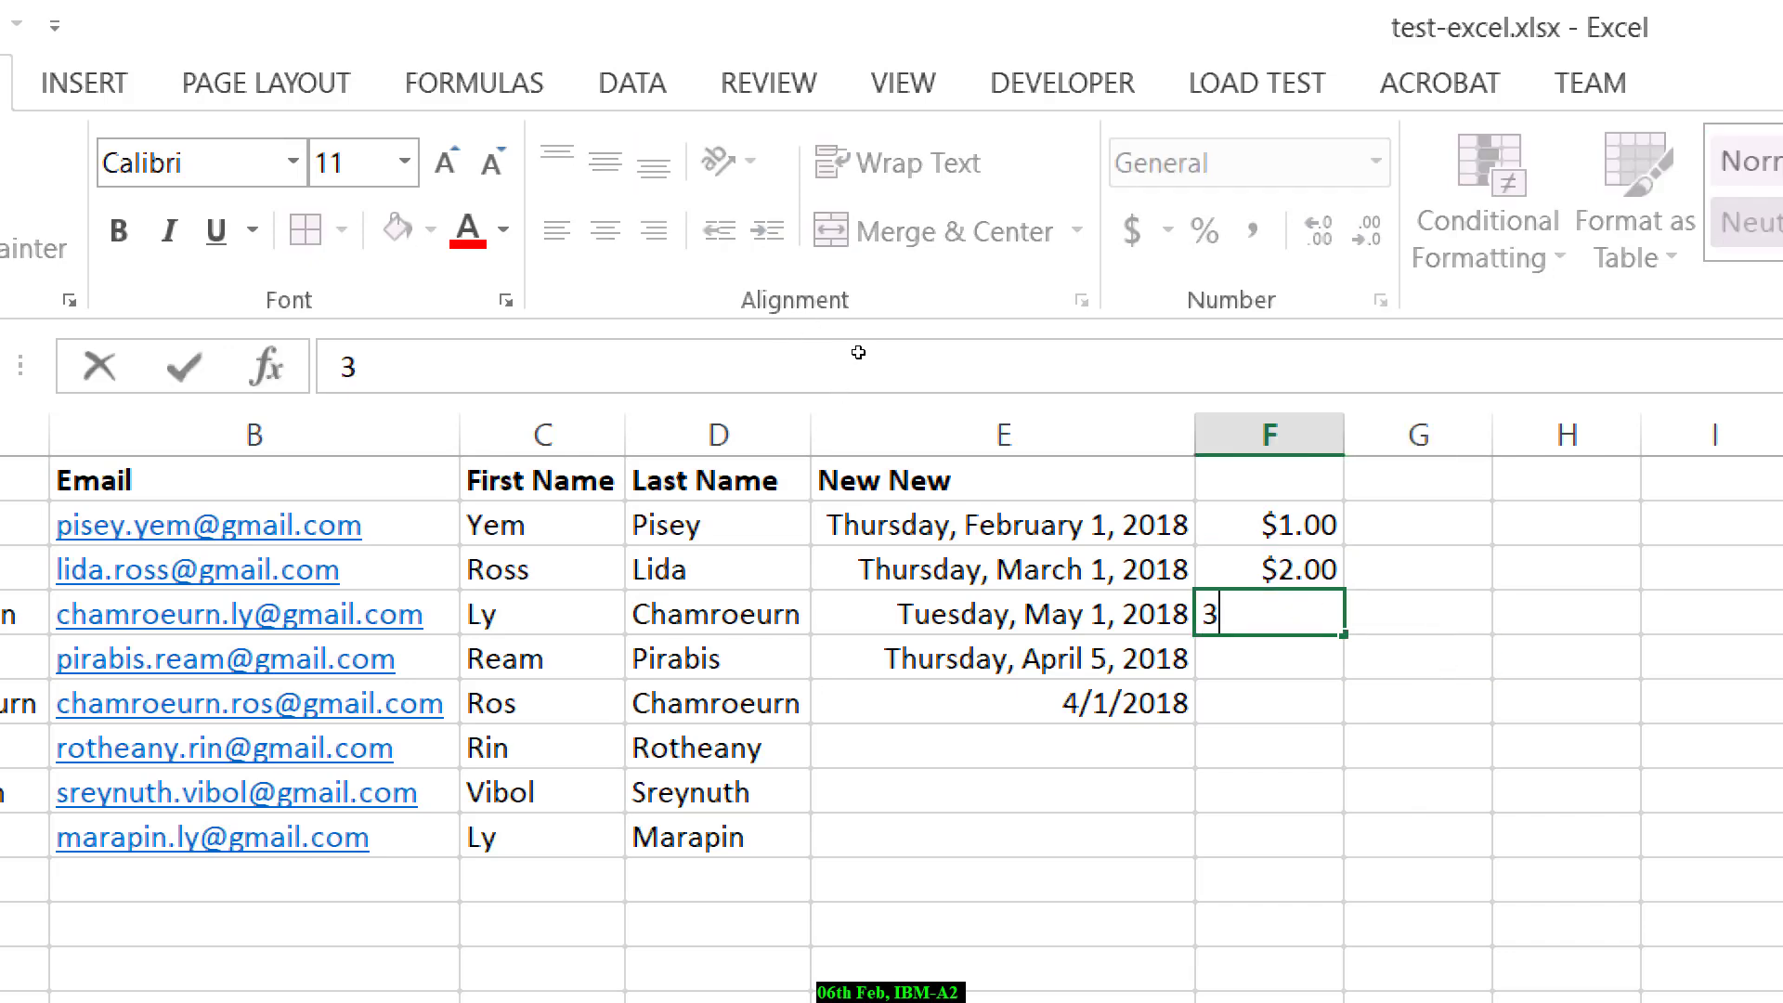
pyautogui.press('Return')
pyautogui.press('Down')
pyautogui.press('Right')
pyautogui.press('Left')
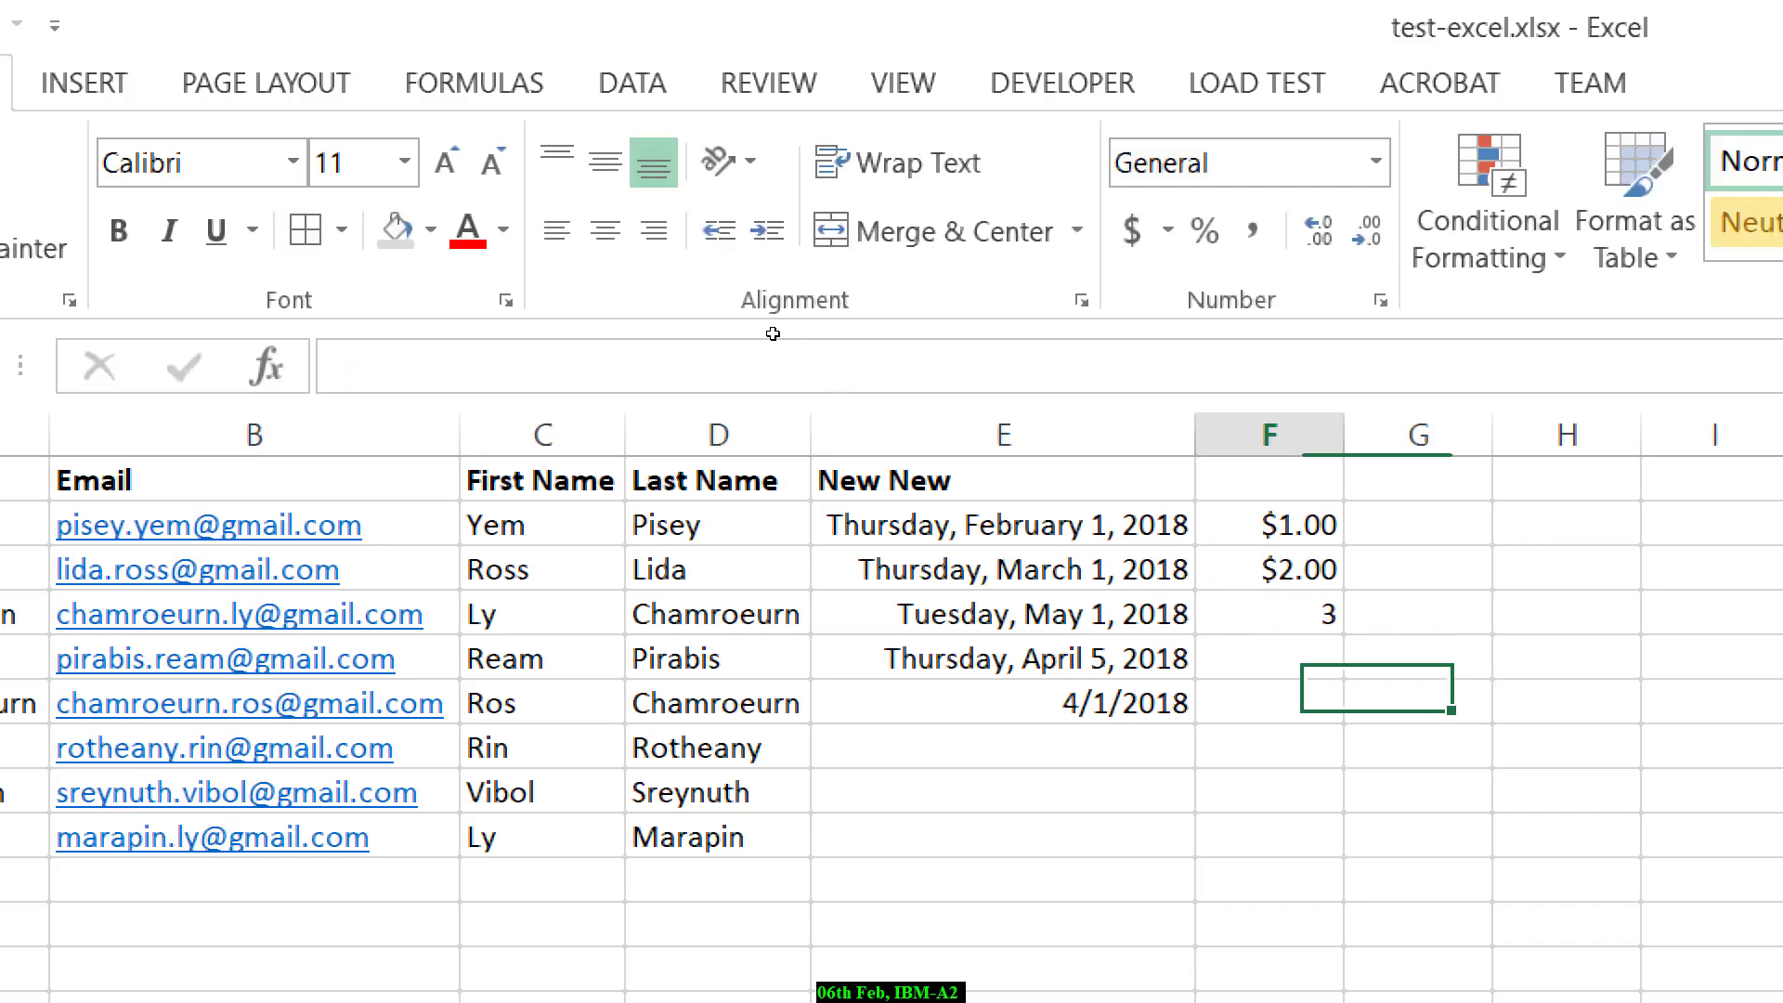
pyautogui.press('Up')
pyautogui.write('34')
pyautogui.press('BackSpace')
pyautogui.press('BackSpace')
pyautogui.write('\\')
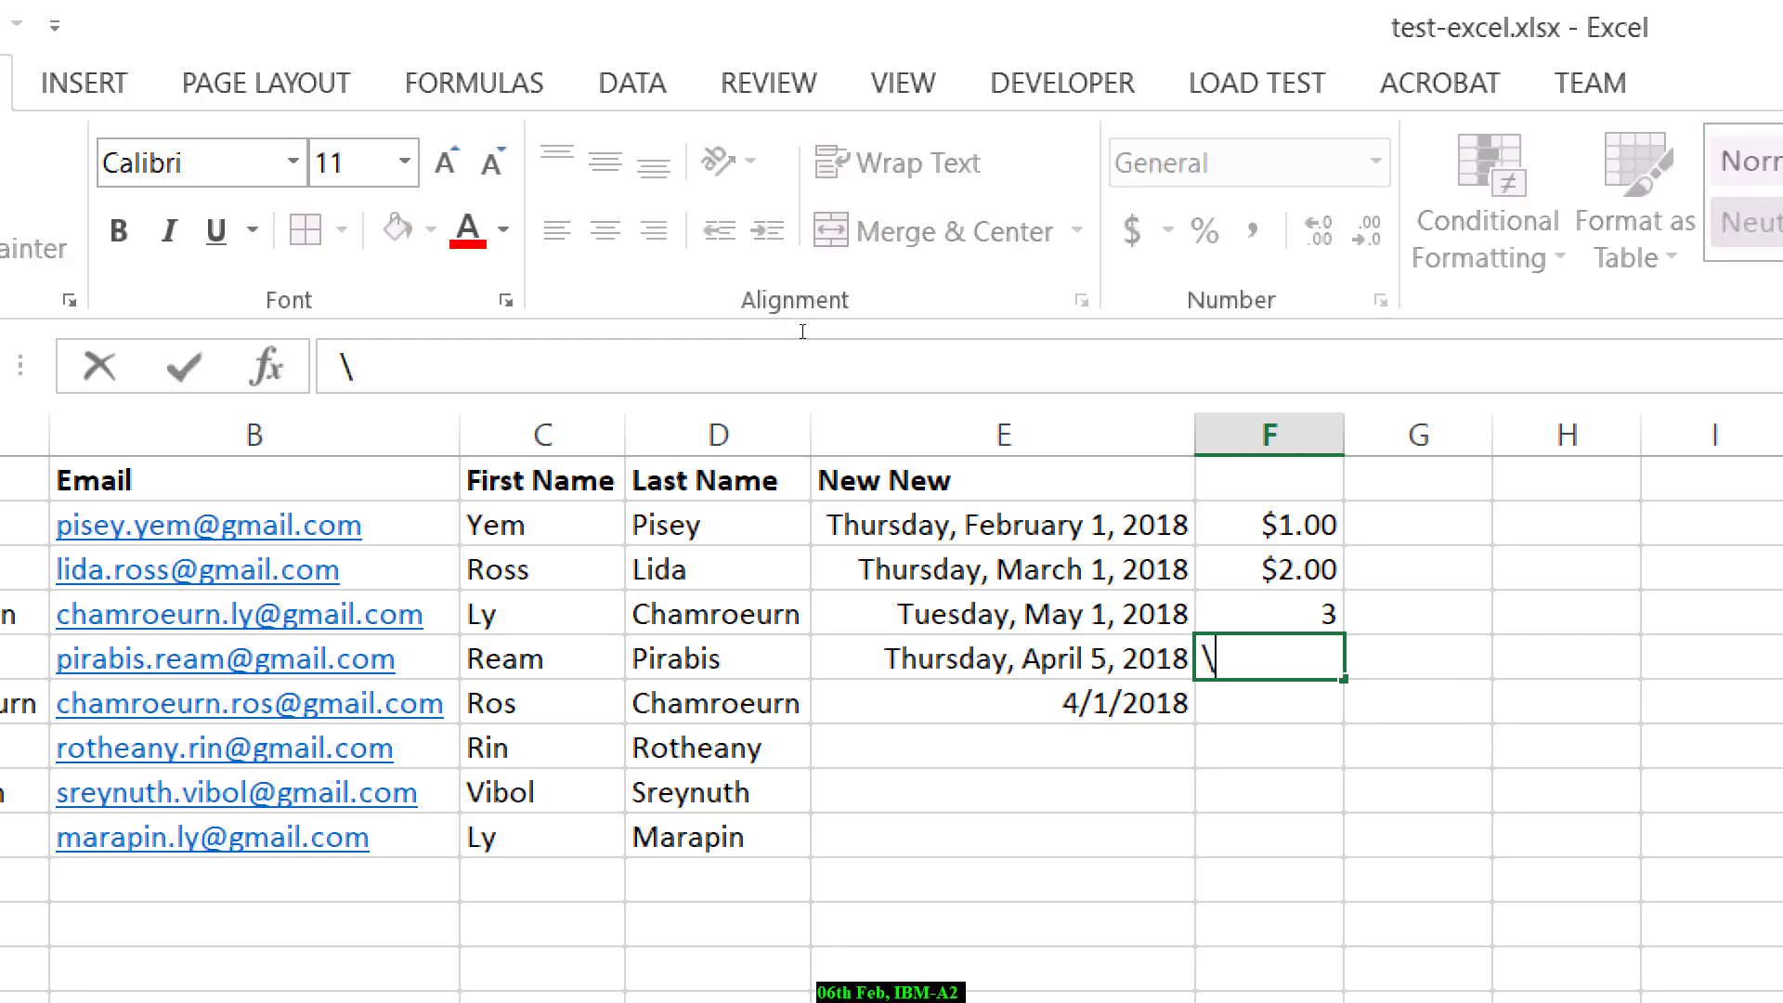
pyautogui.write('4')
pyautogui.press('BackSpace')
pyautogui.press('BackSpace')
pyautogui.write('4')
pyautogui.press('Return')
pyautogui.press('Right')
pyautogui.press('Right')
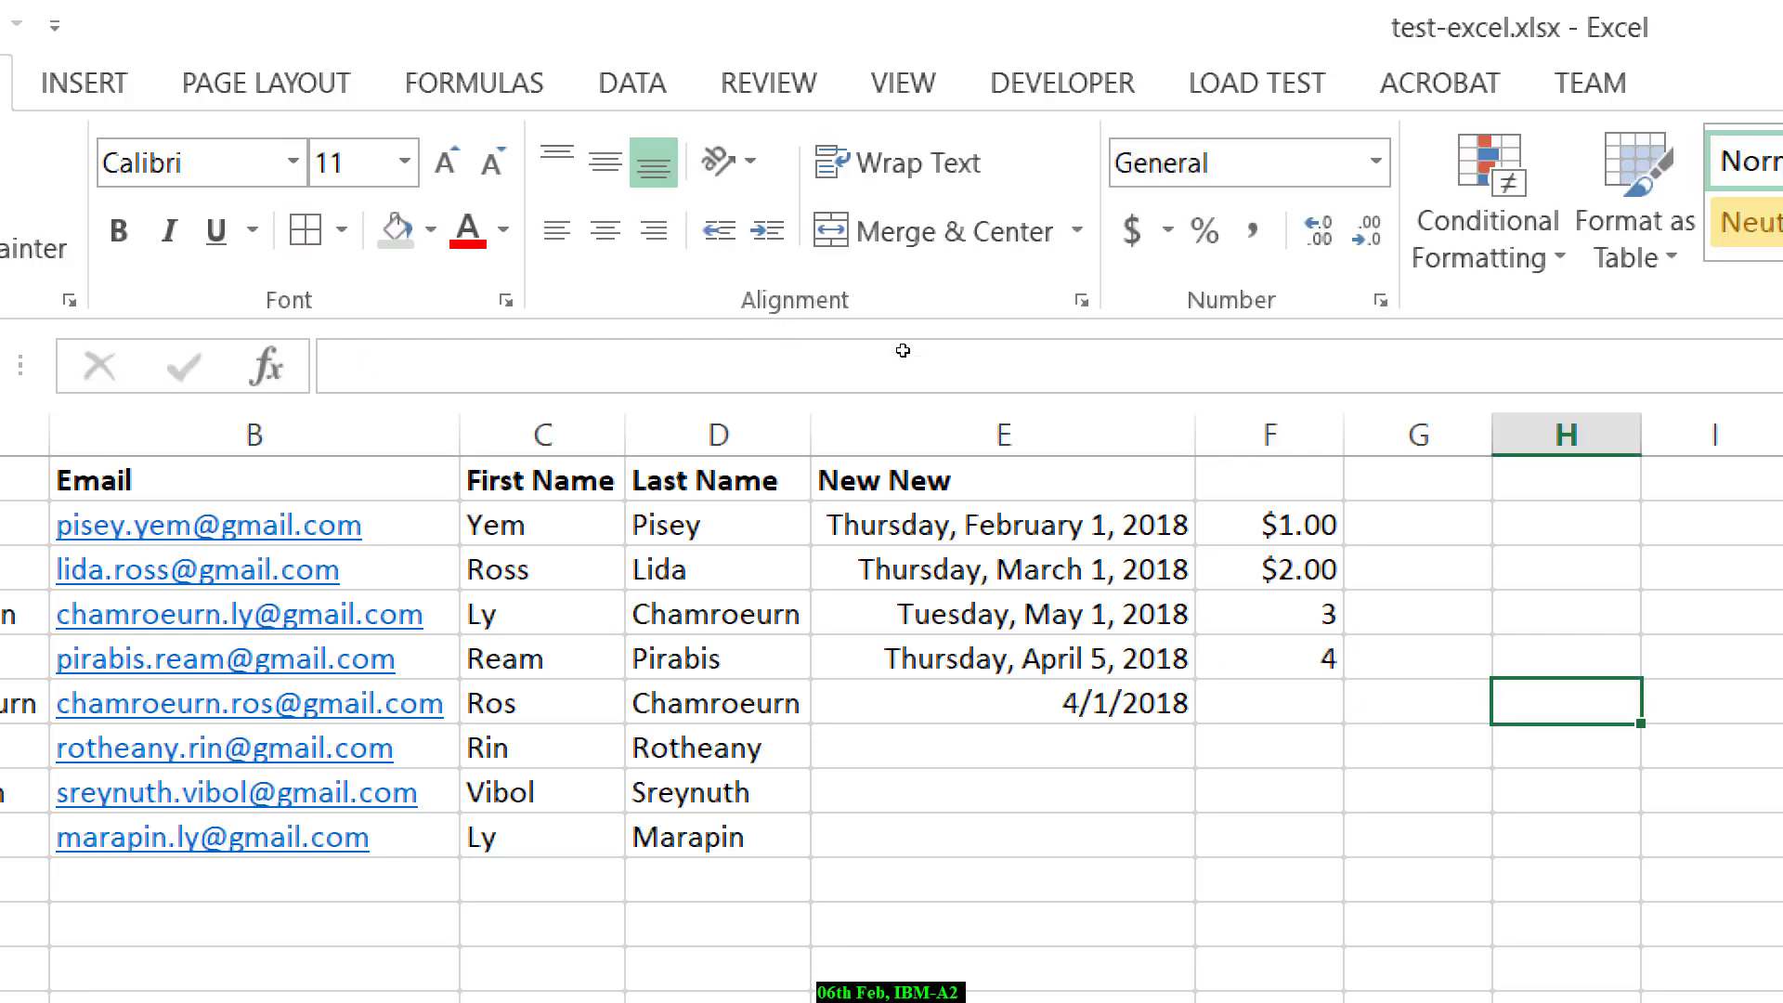
pyautogui.press('Left')
pyautogui.press('Left')
pyautogui.write('6')
pyautogui.press('Right')
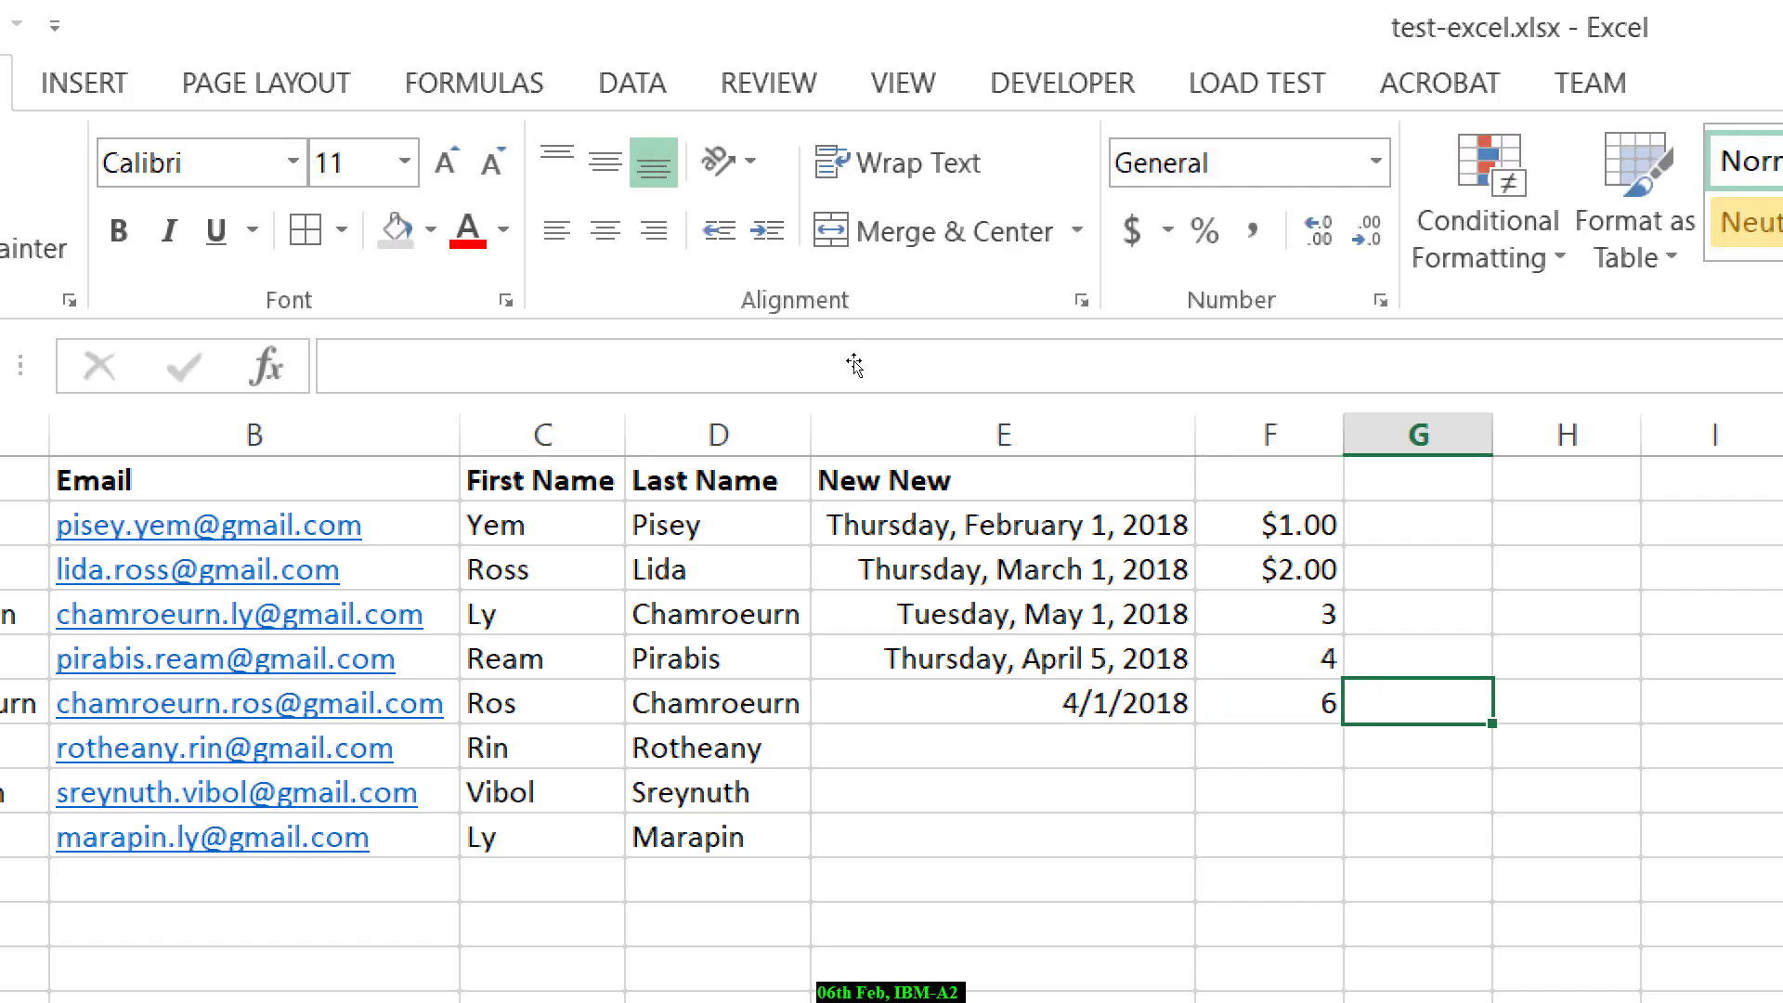
pyautogui.press('Up')
pyautogui.press('Up')
pyautogui.press('Up')
pyautogui.press('Left')
pyautogui.press('Down')
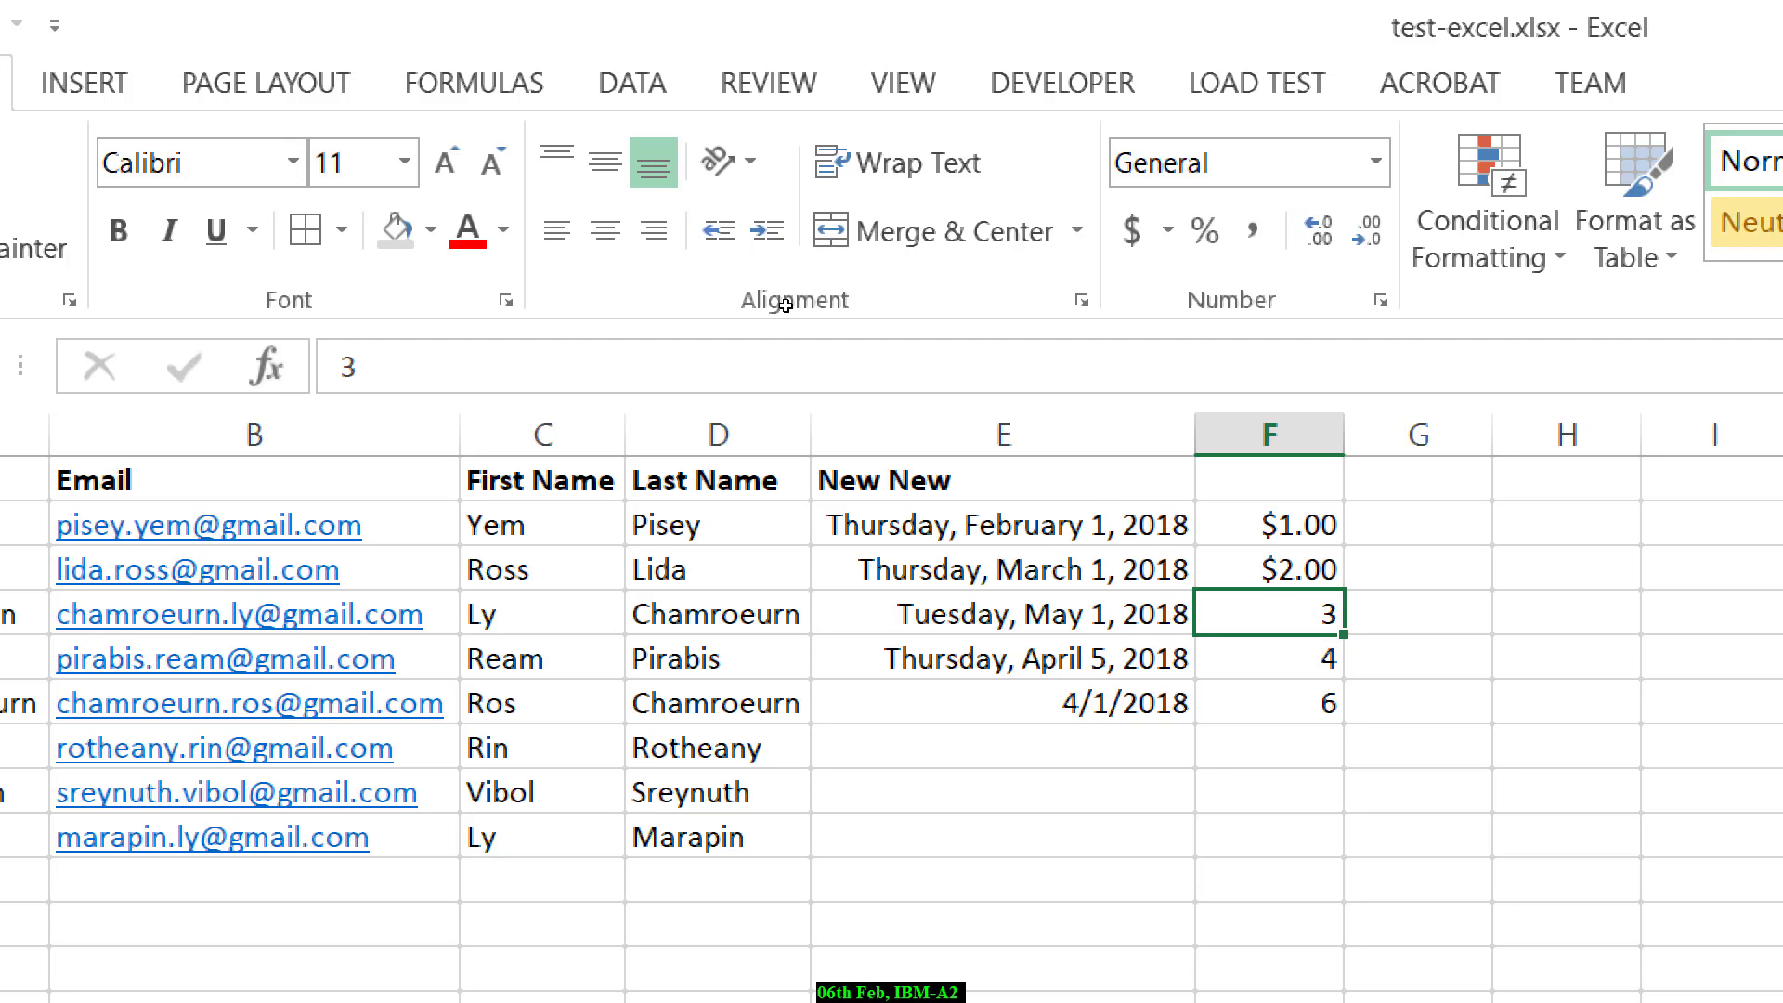
# Fill the $2.00 cell down to F8 as a series, giving $1.00 through $7.00.
pyautogui.press('Down')
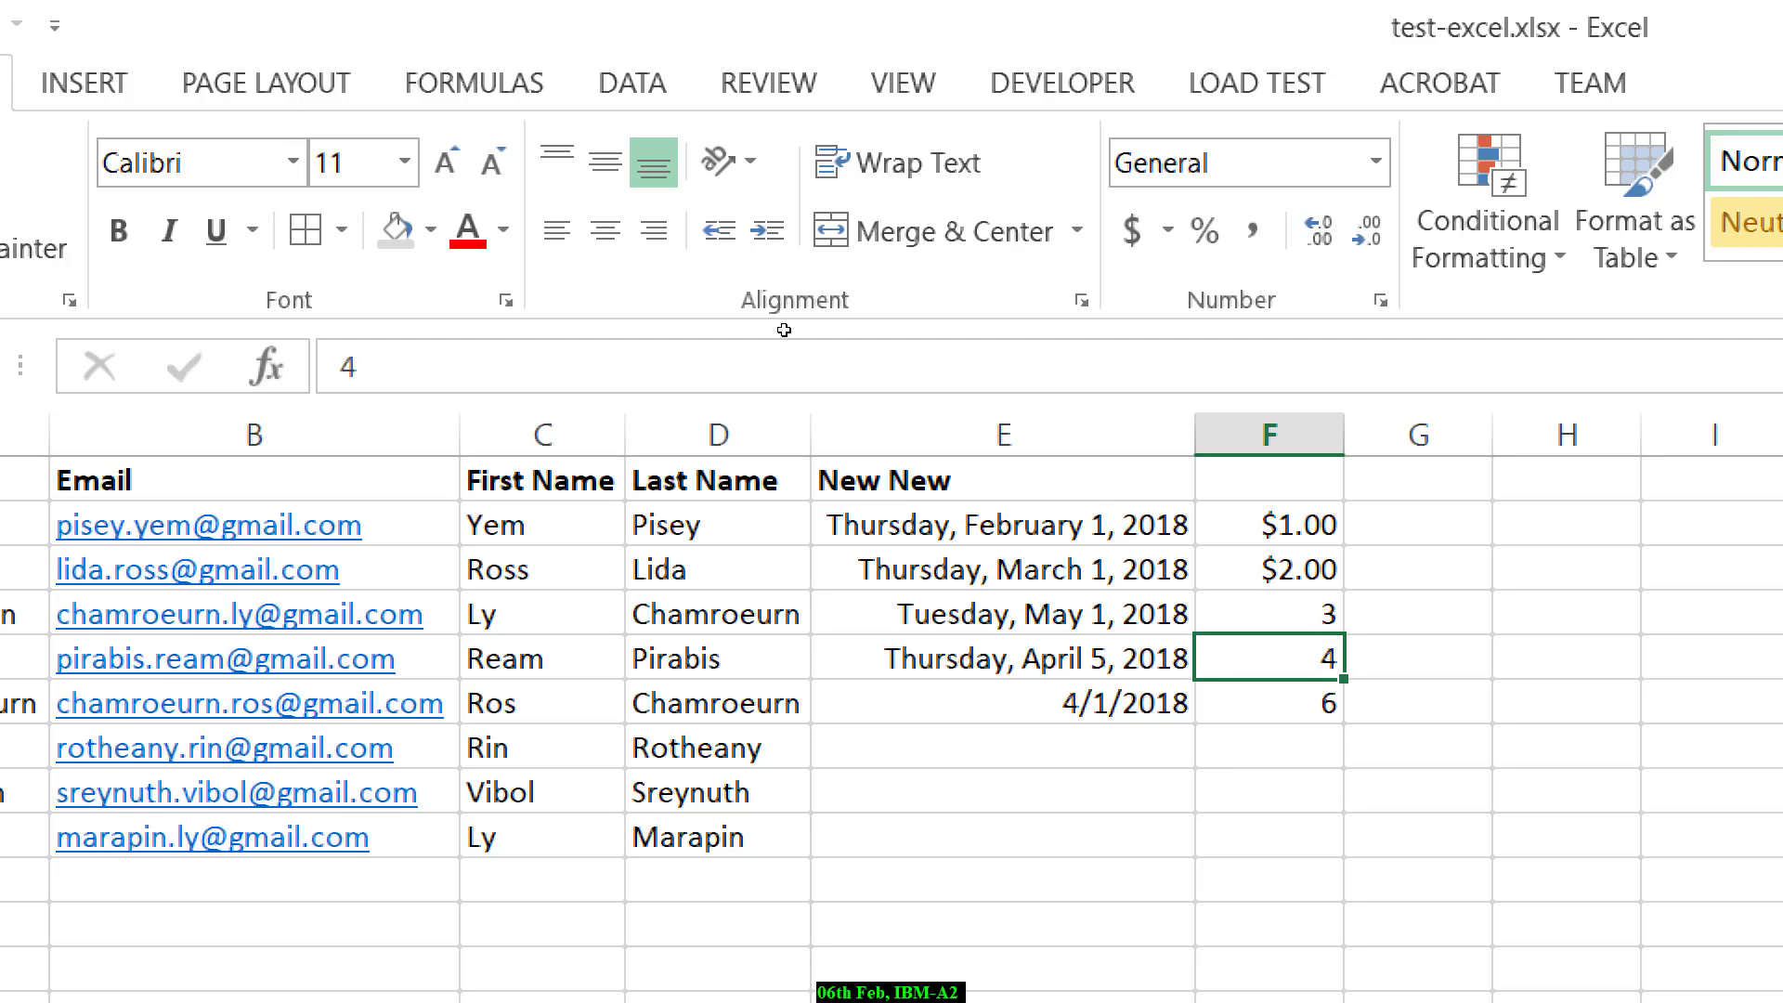
pyautogui.press('Up')
pyautogui.hotkey('shift', 'Down')
pyautogui.hotkey('shift', 'Down')
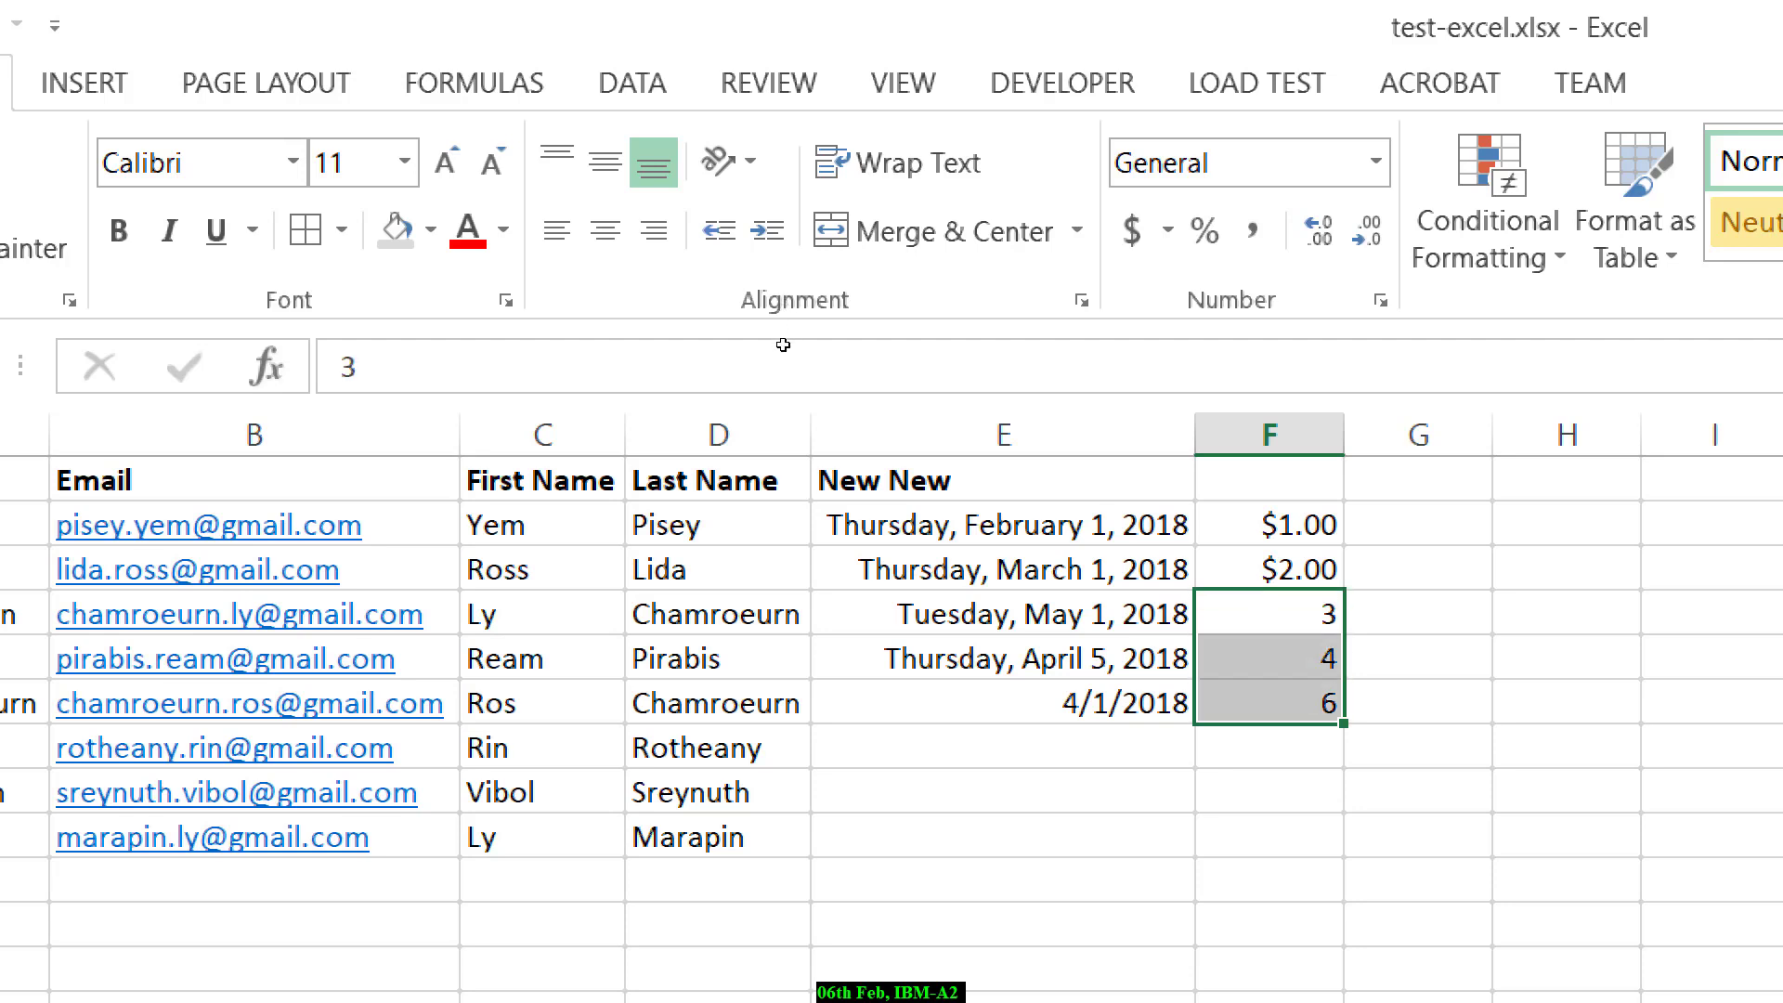
pyautogui.press('Down')
pyautogui.press('Up')
pyautogui.press('Up')
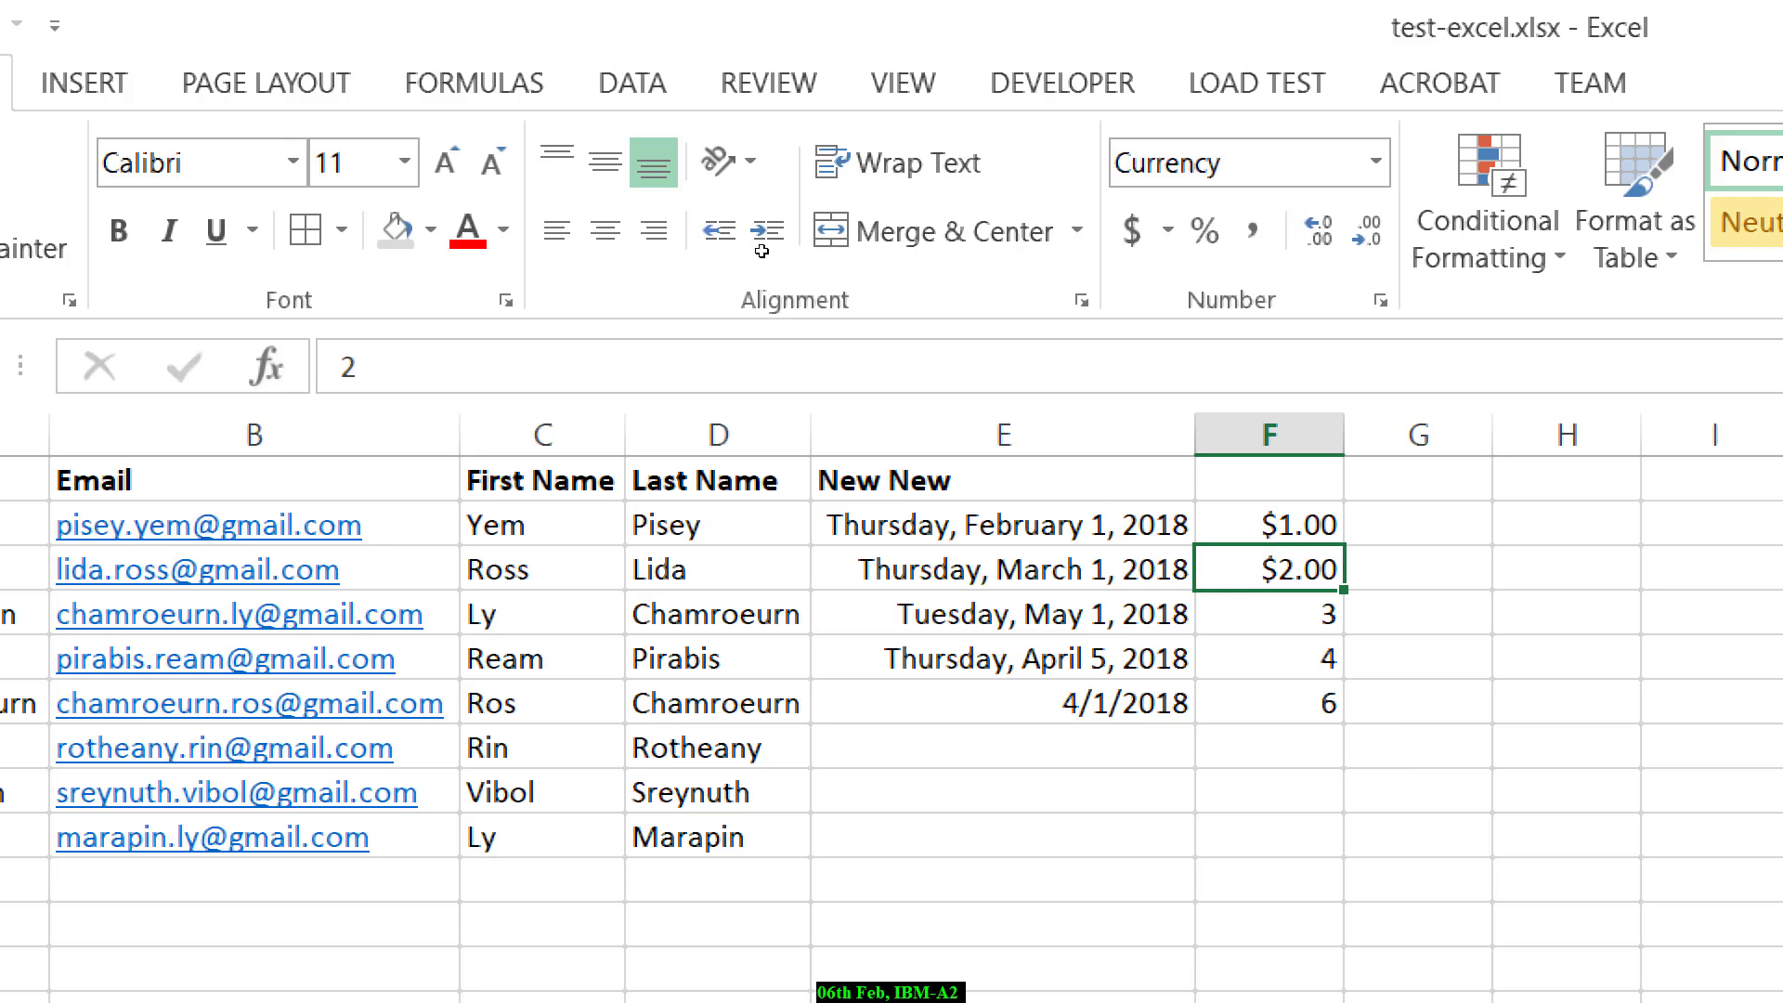
pyautogui.press('Left')
pyautogui.press('Up')
pyautogui.press('Up')
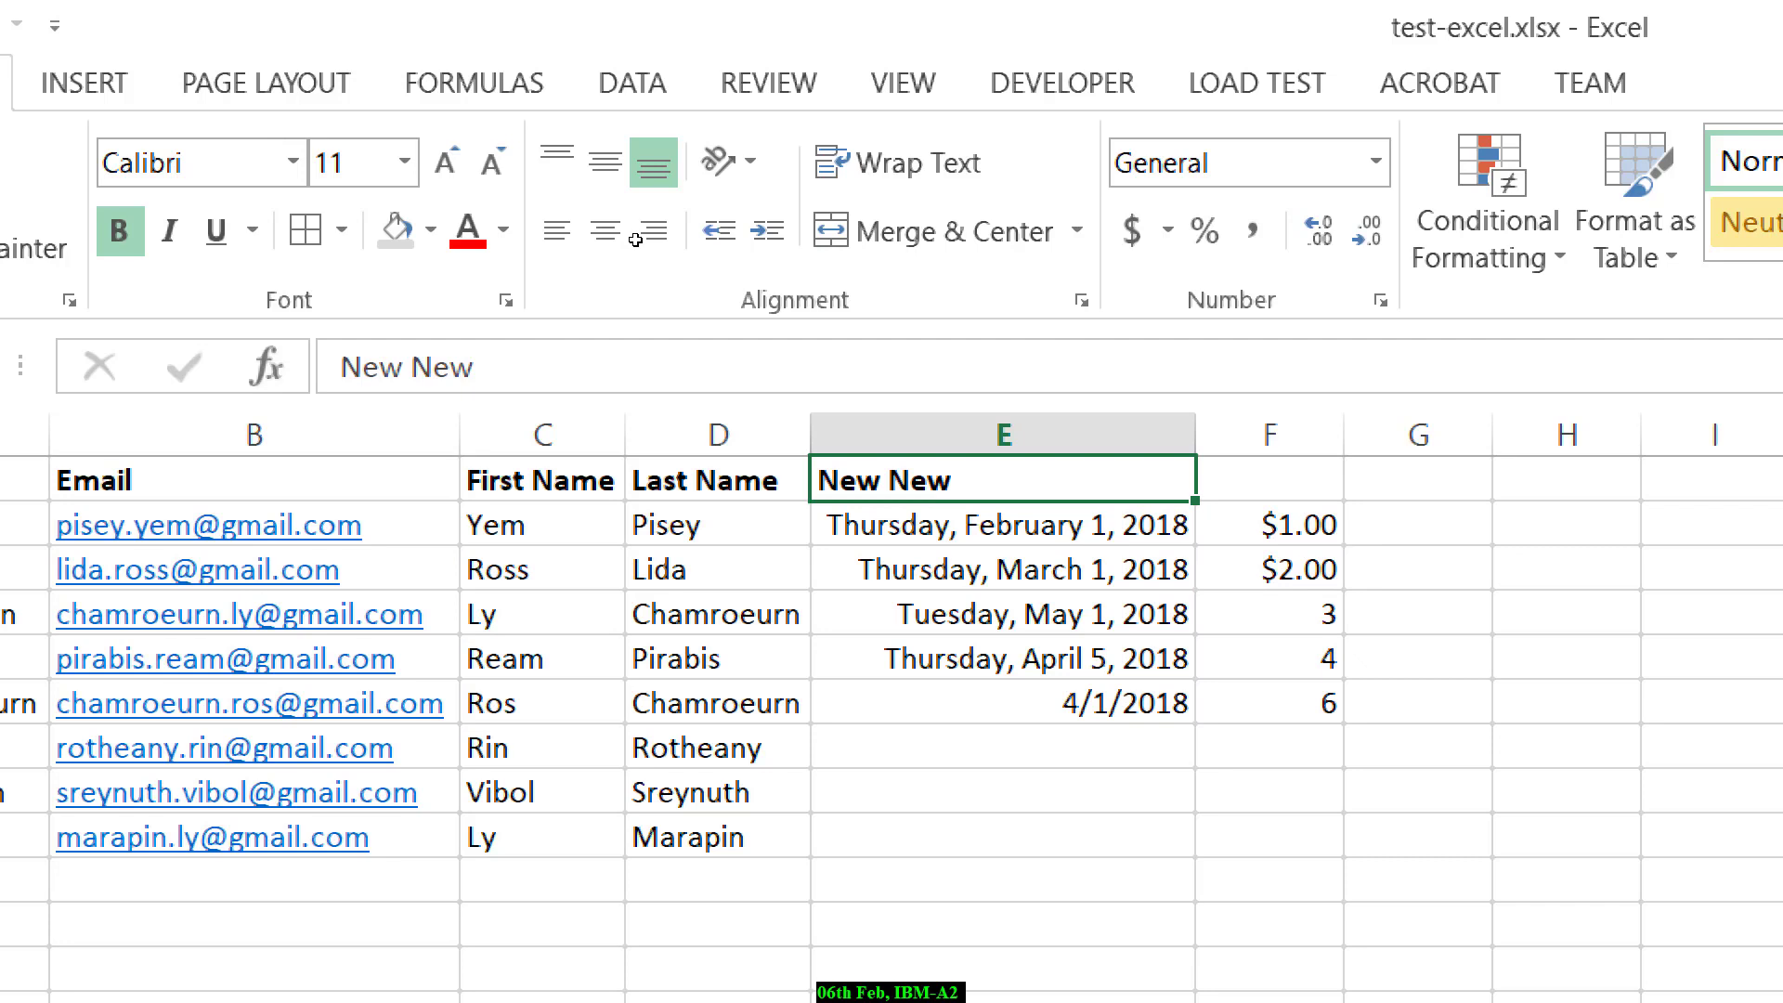
pyautogui.press('Left')
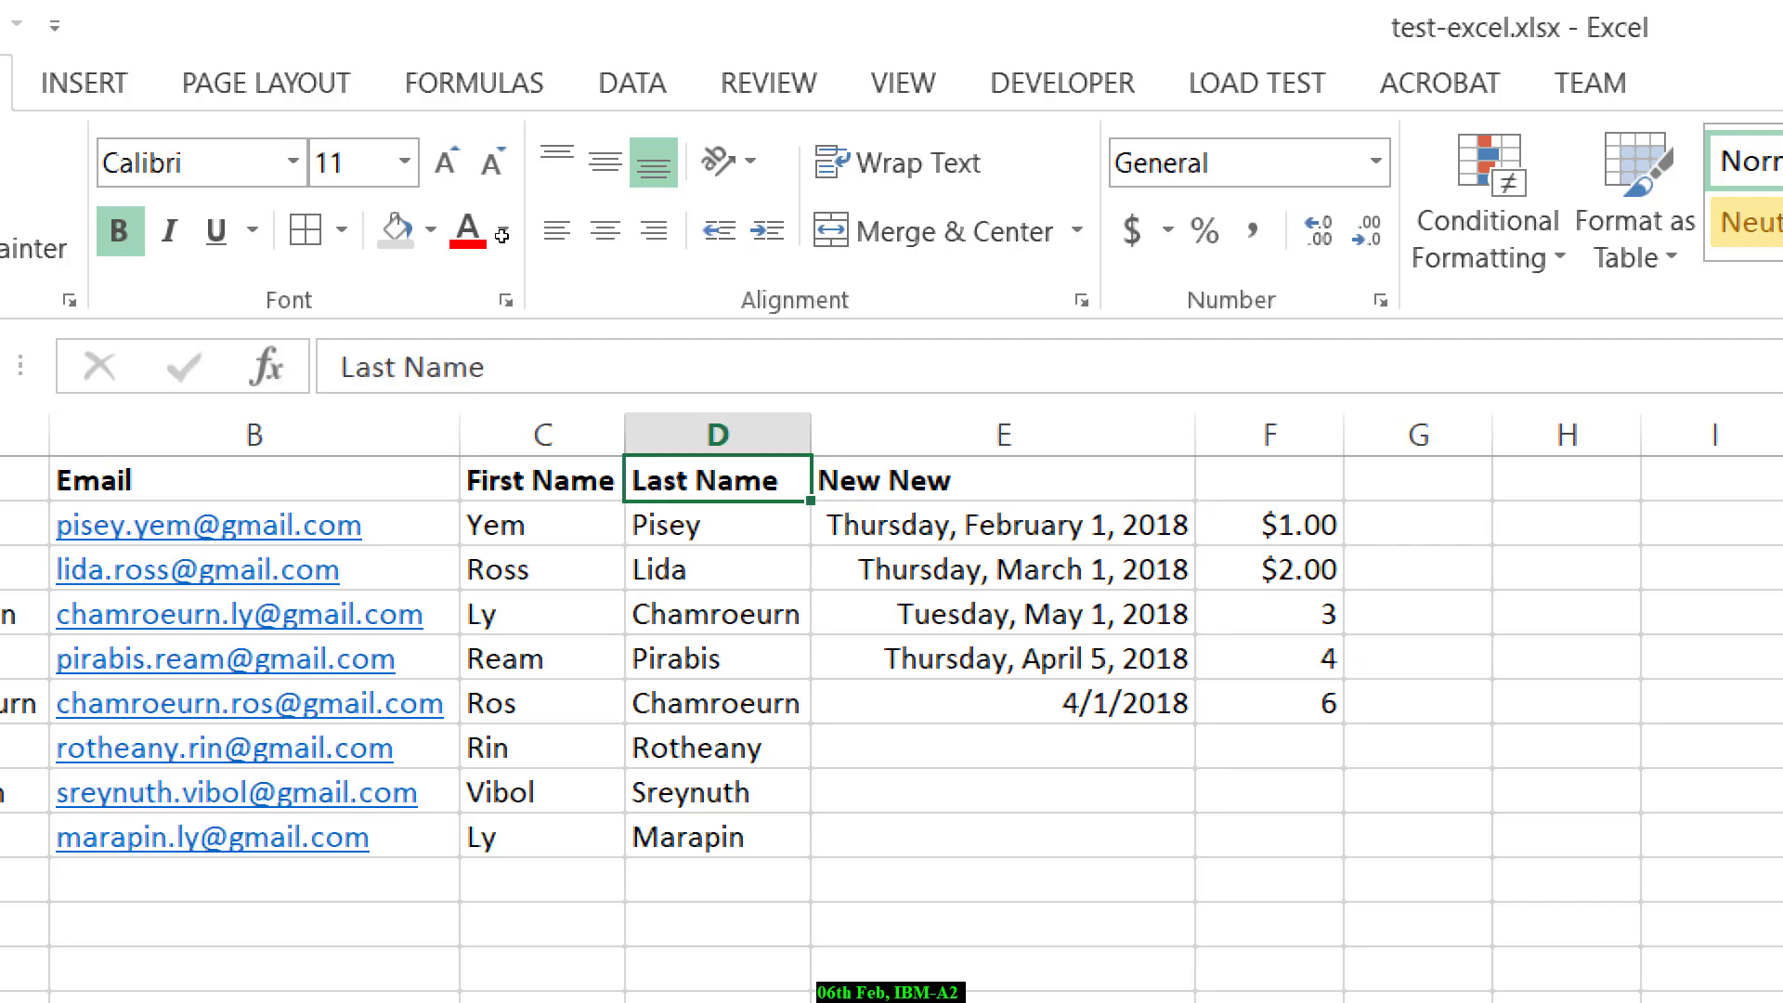
pyautogui.press('Left')
pyautogui.press('Left')
pyautogui.press('Left')
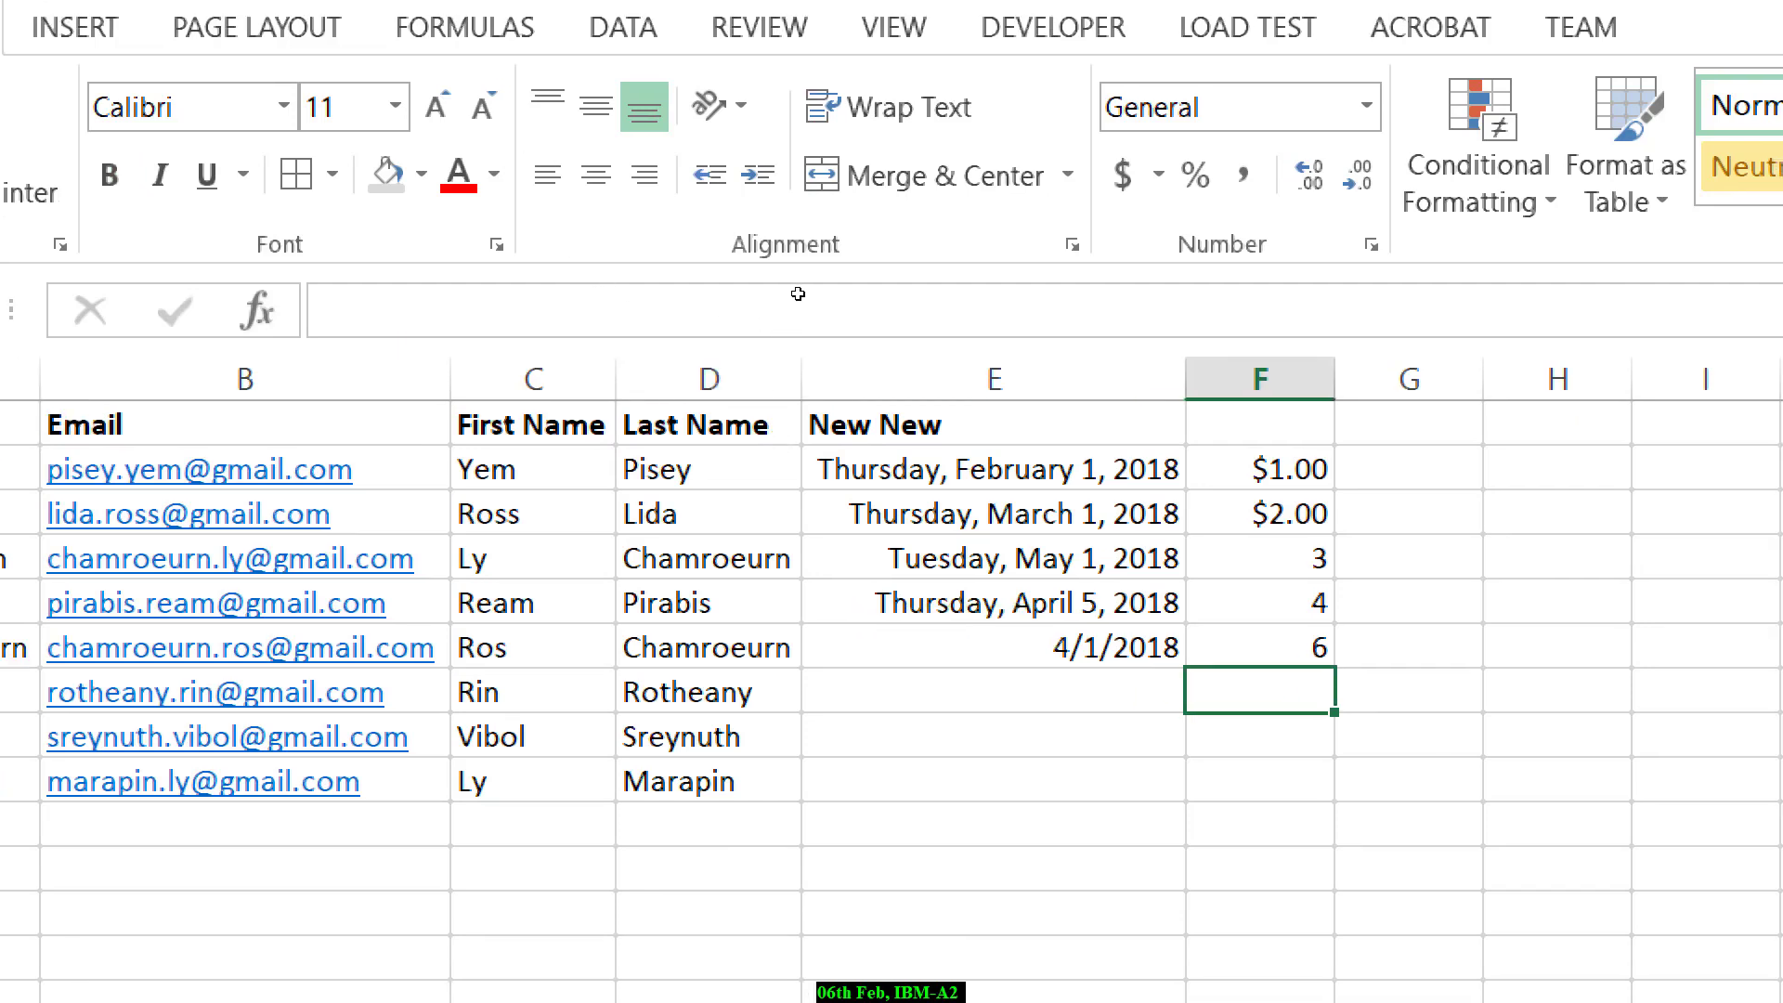
pyautogui.press('Up')
pyautogui.press('Up')
pyautogui.press('Up')
pyautogui.moveTo(1335, 535); pyautogui.dragTo(1338, 757)
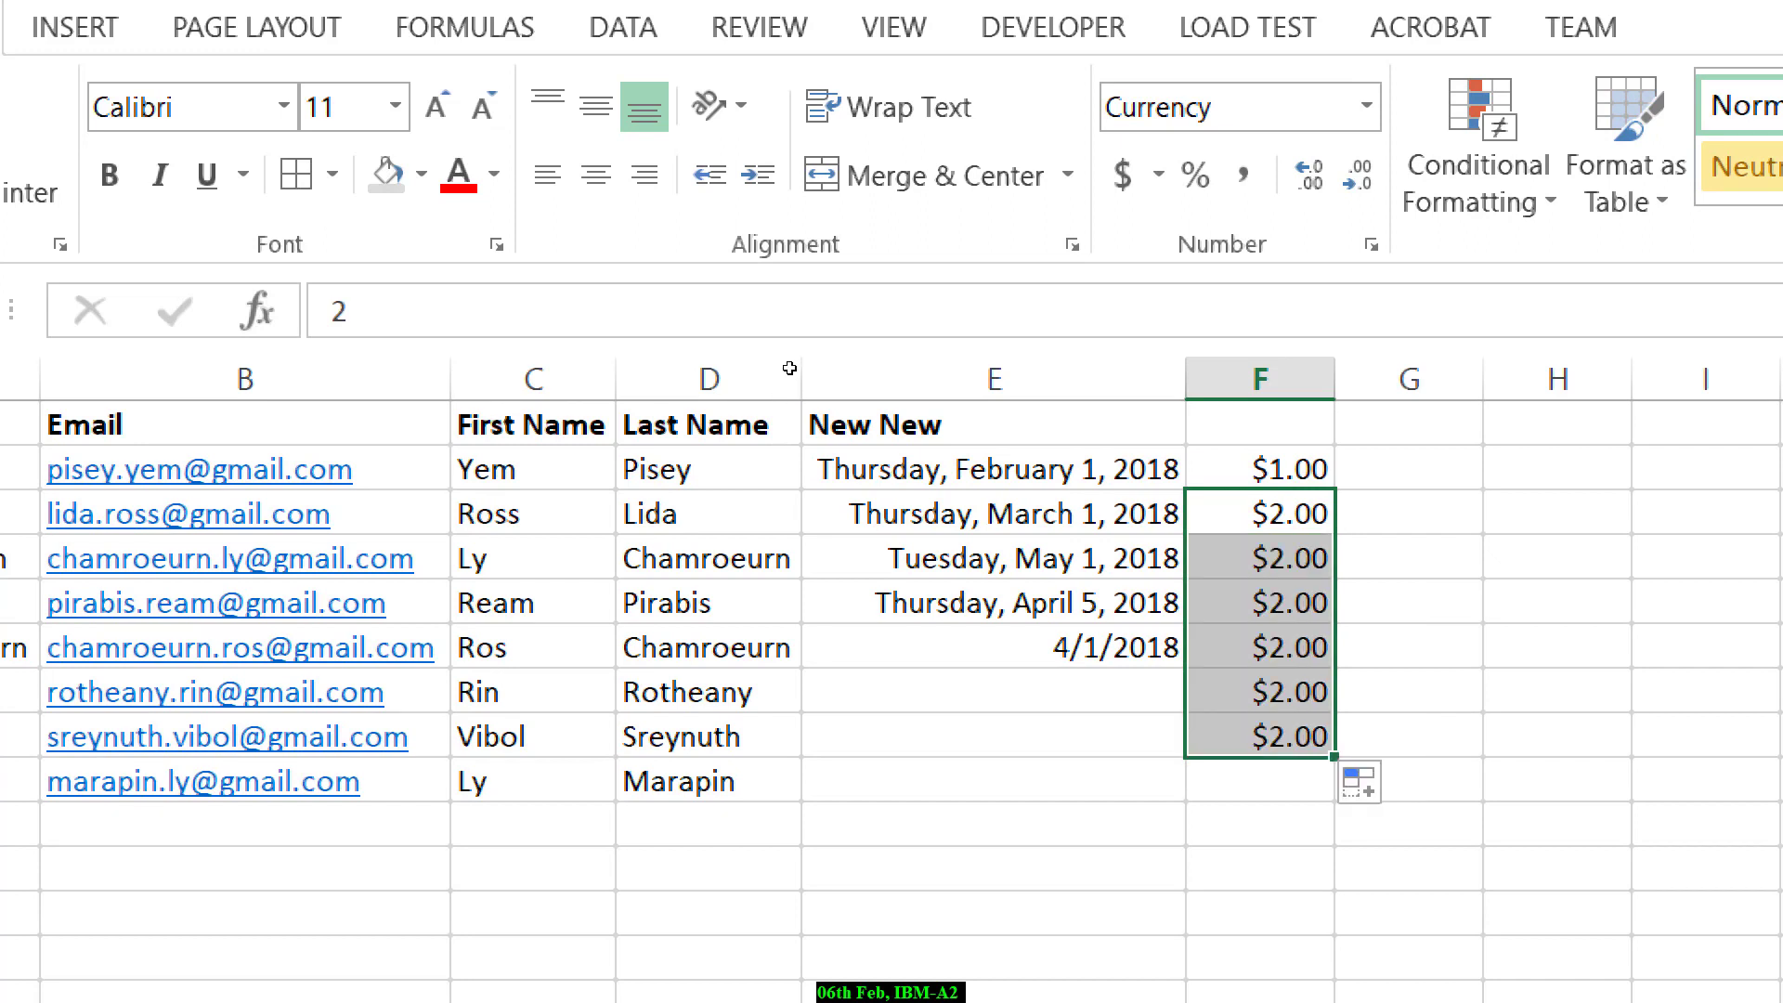
pyautogui.hotkey('ctrl', 'z')
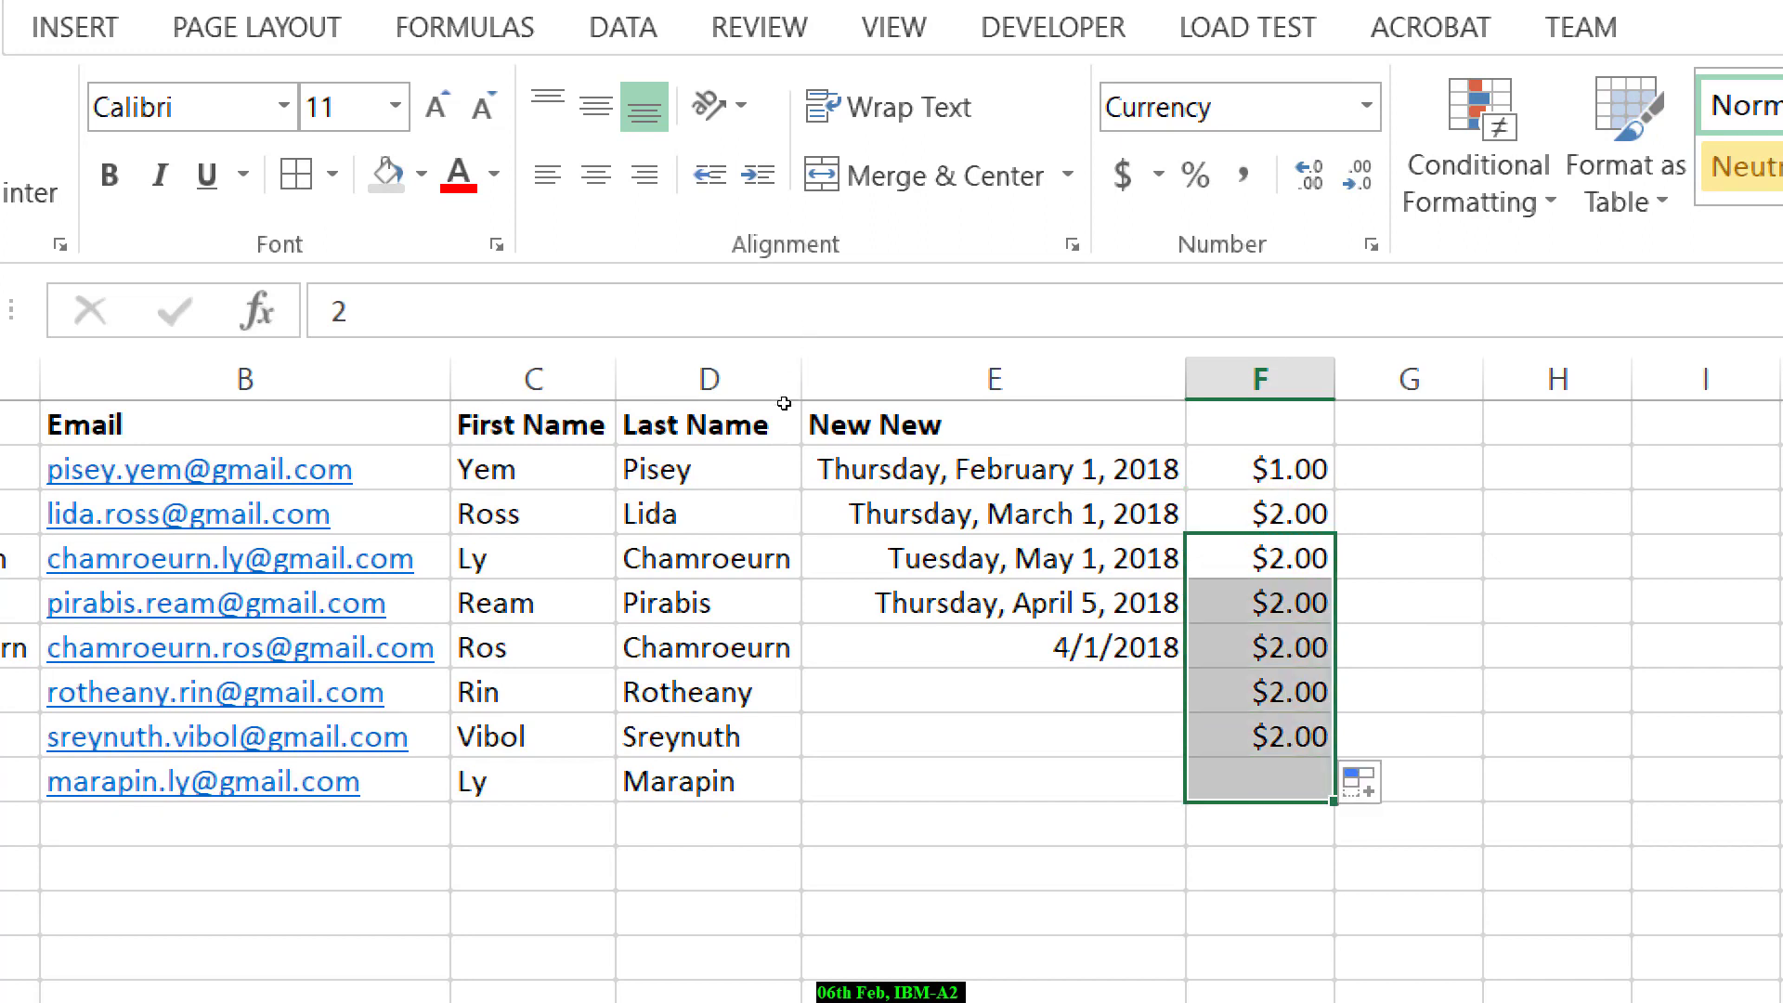
pyautogui.hotkey('alt', 'shift', 'F10')
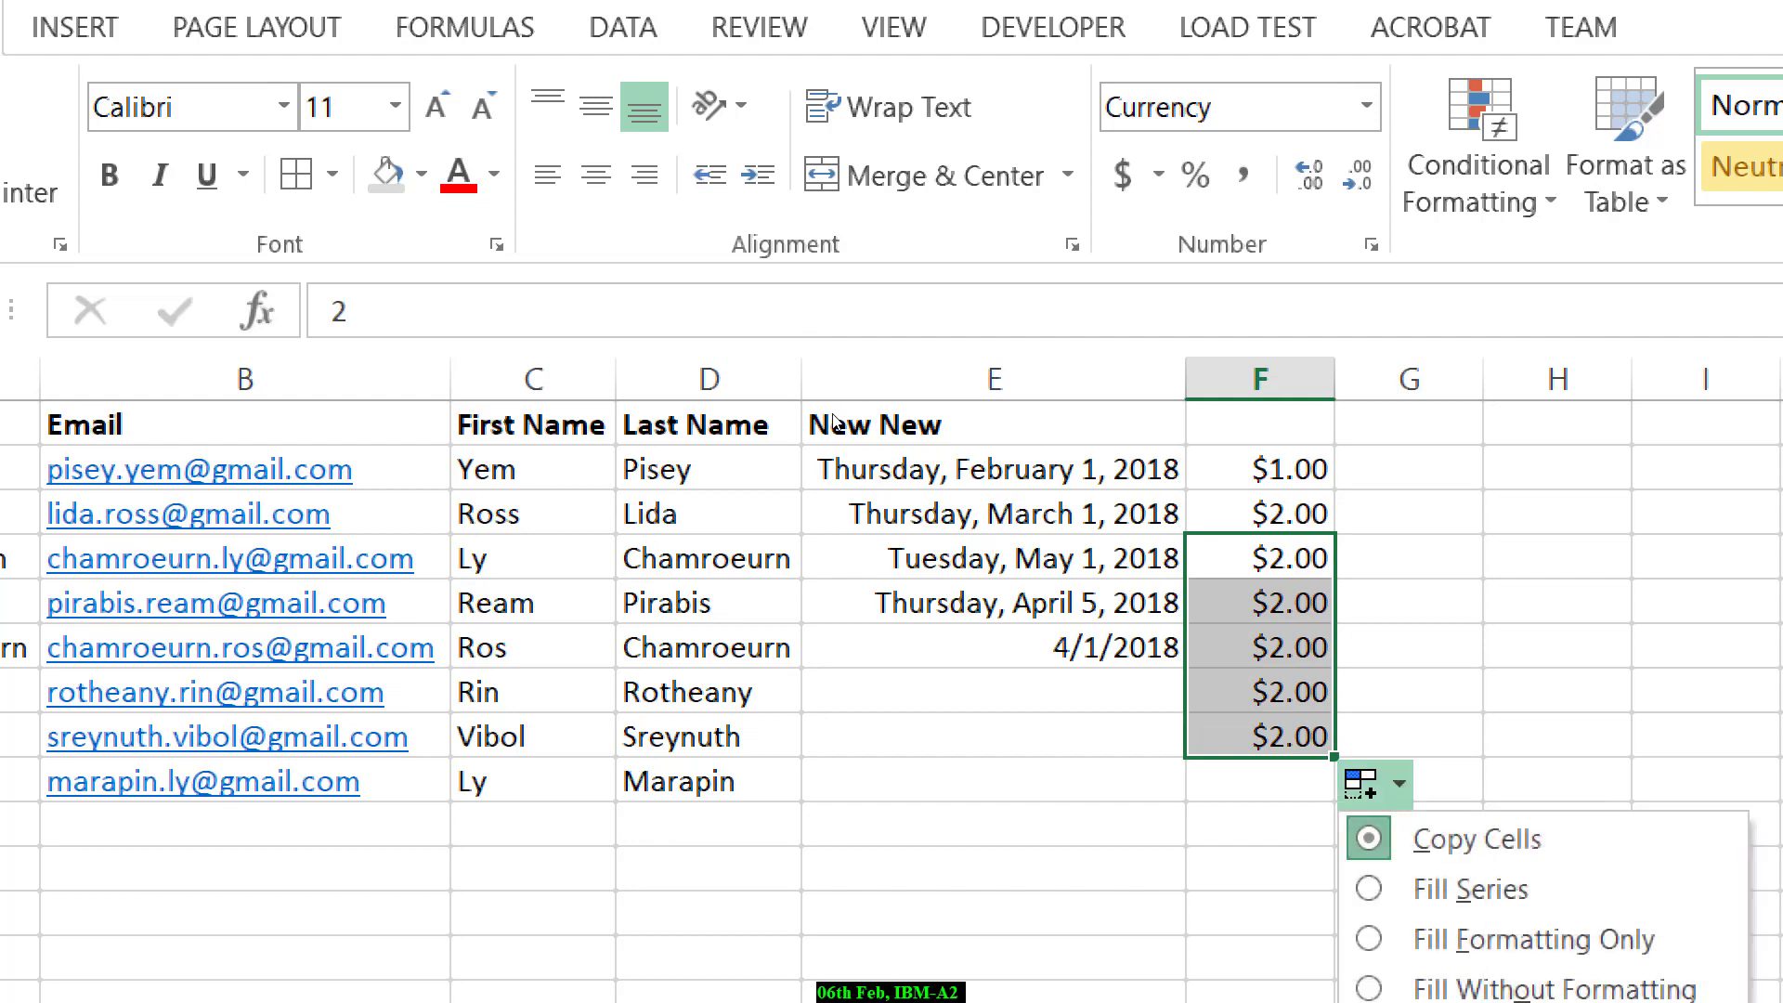
pyautogui.press('Down')
pyautogui.press('Return')
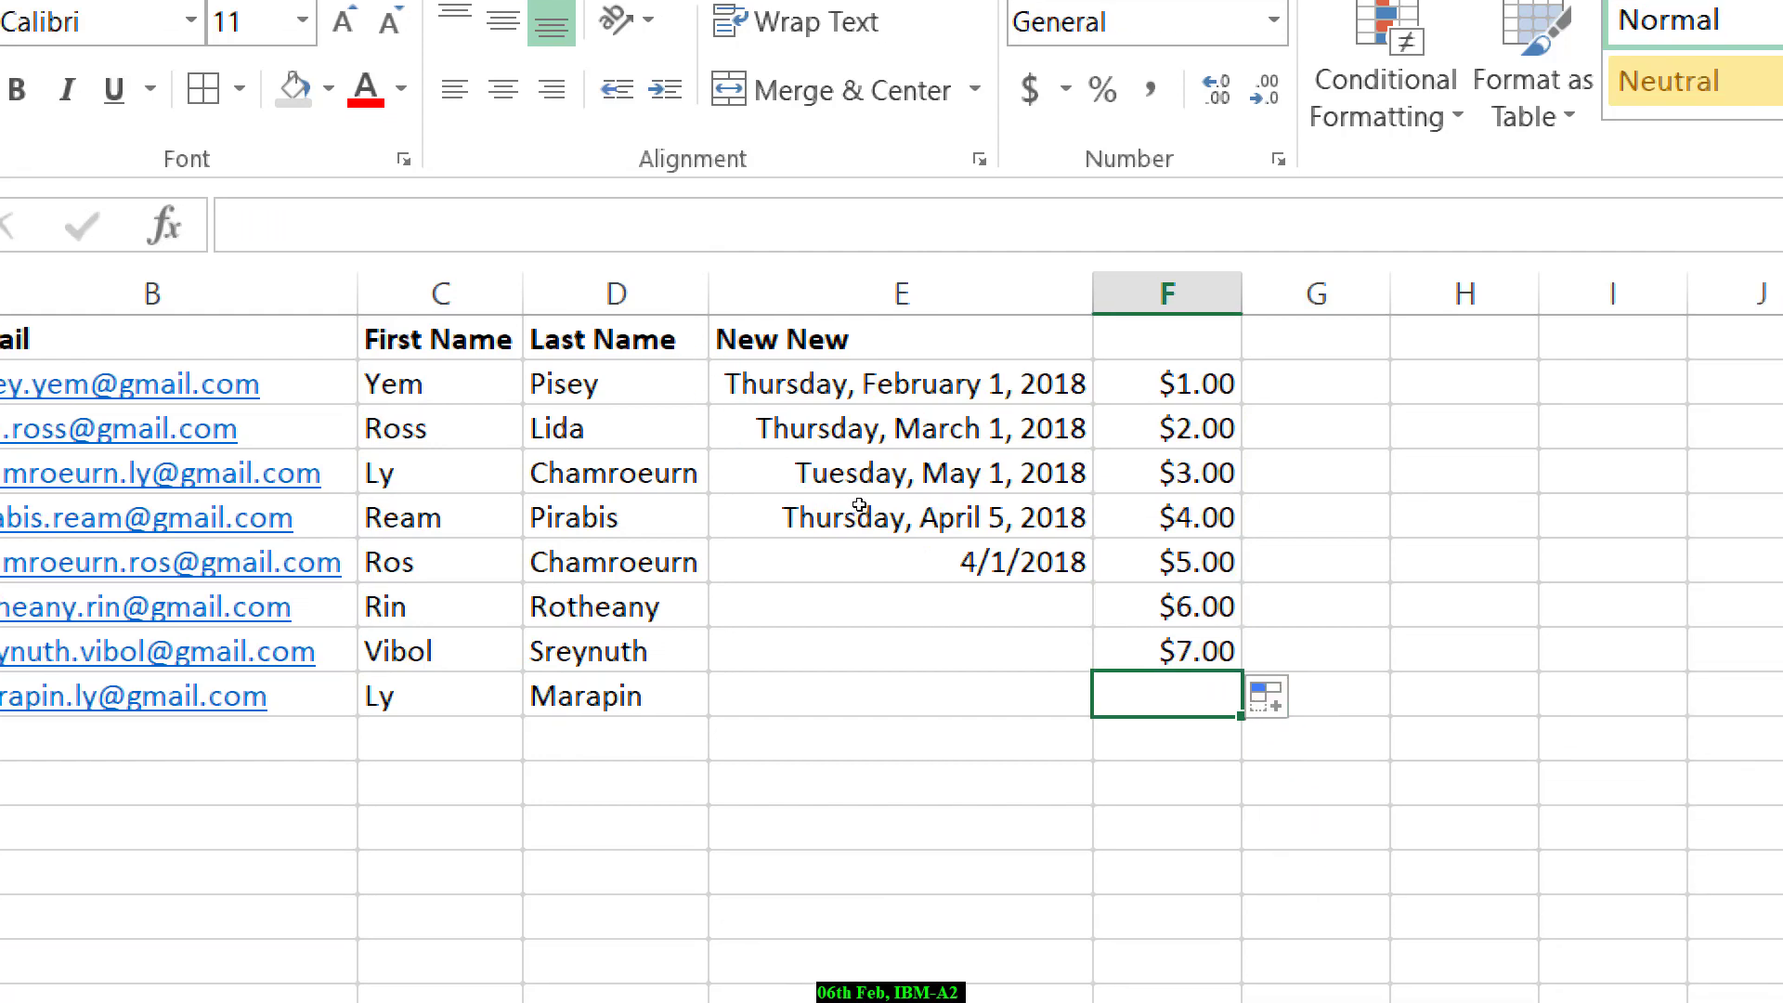
# Enter $4.00 in F9 and $5.00 in F10, then extend the April 5 date down column E.
pyautogui.write('4')
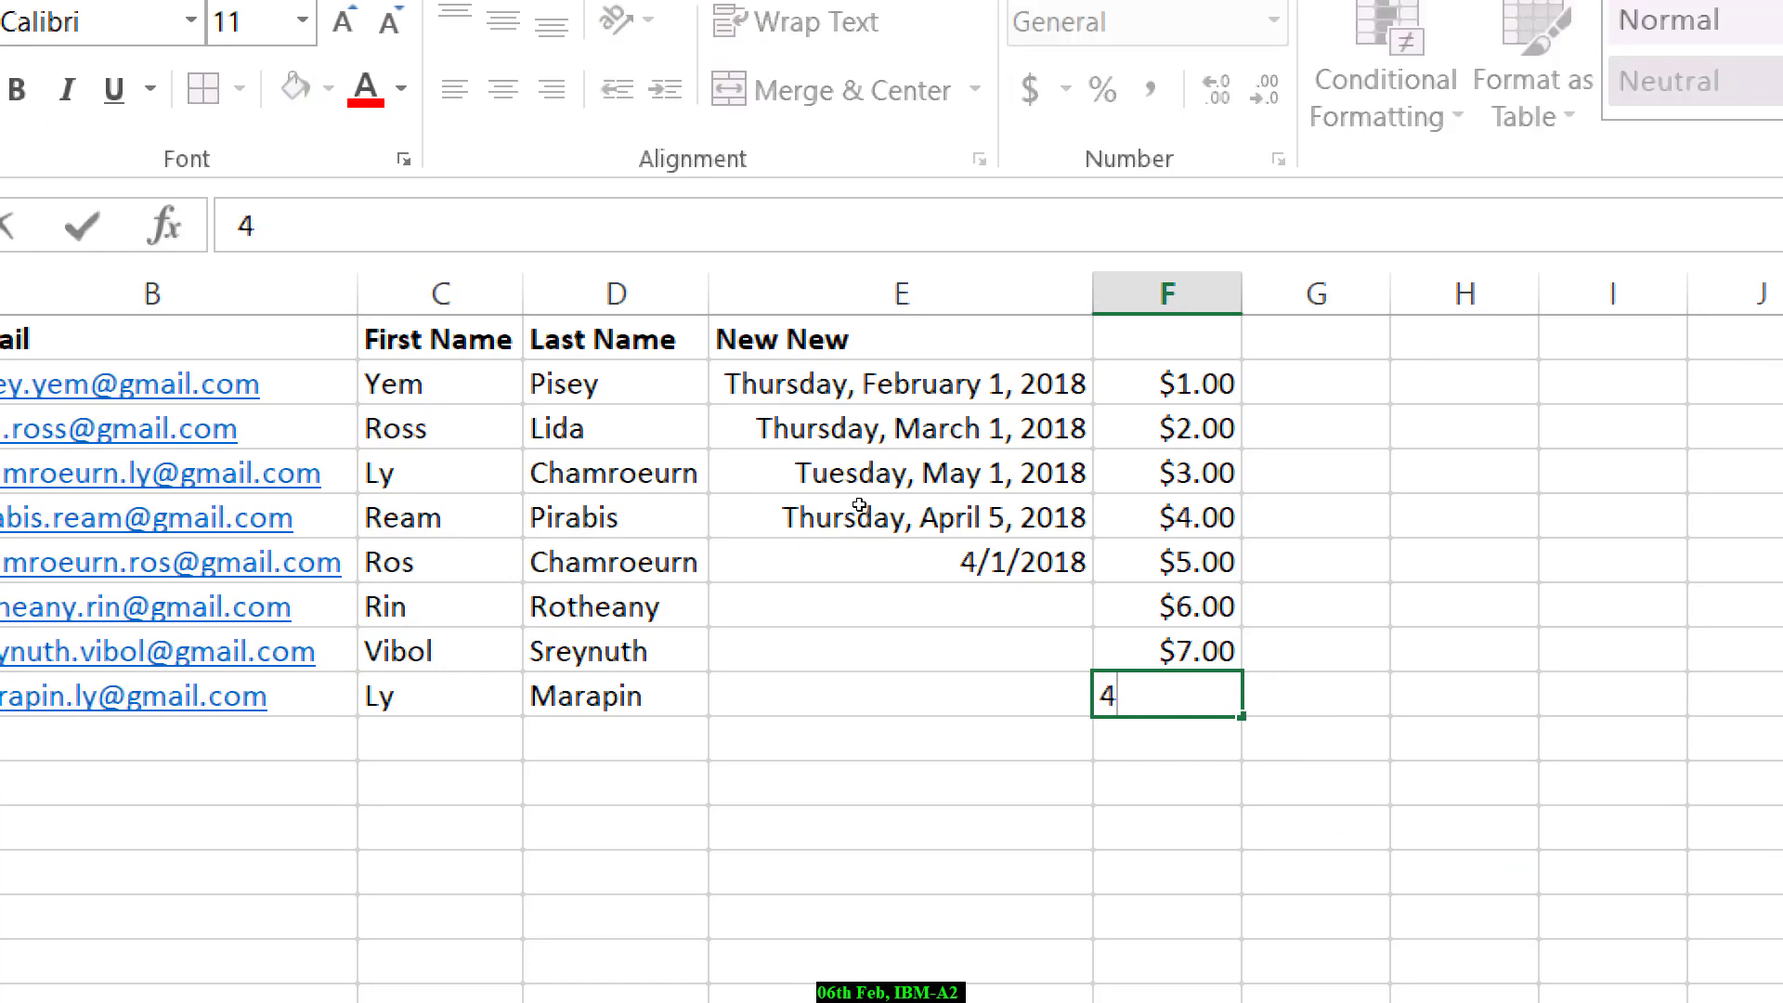
pyautogui.press('Tab')
pyautogui.press('Up')
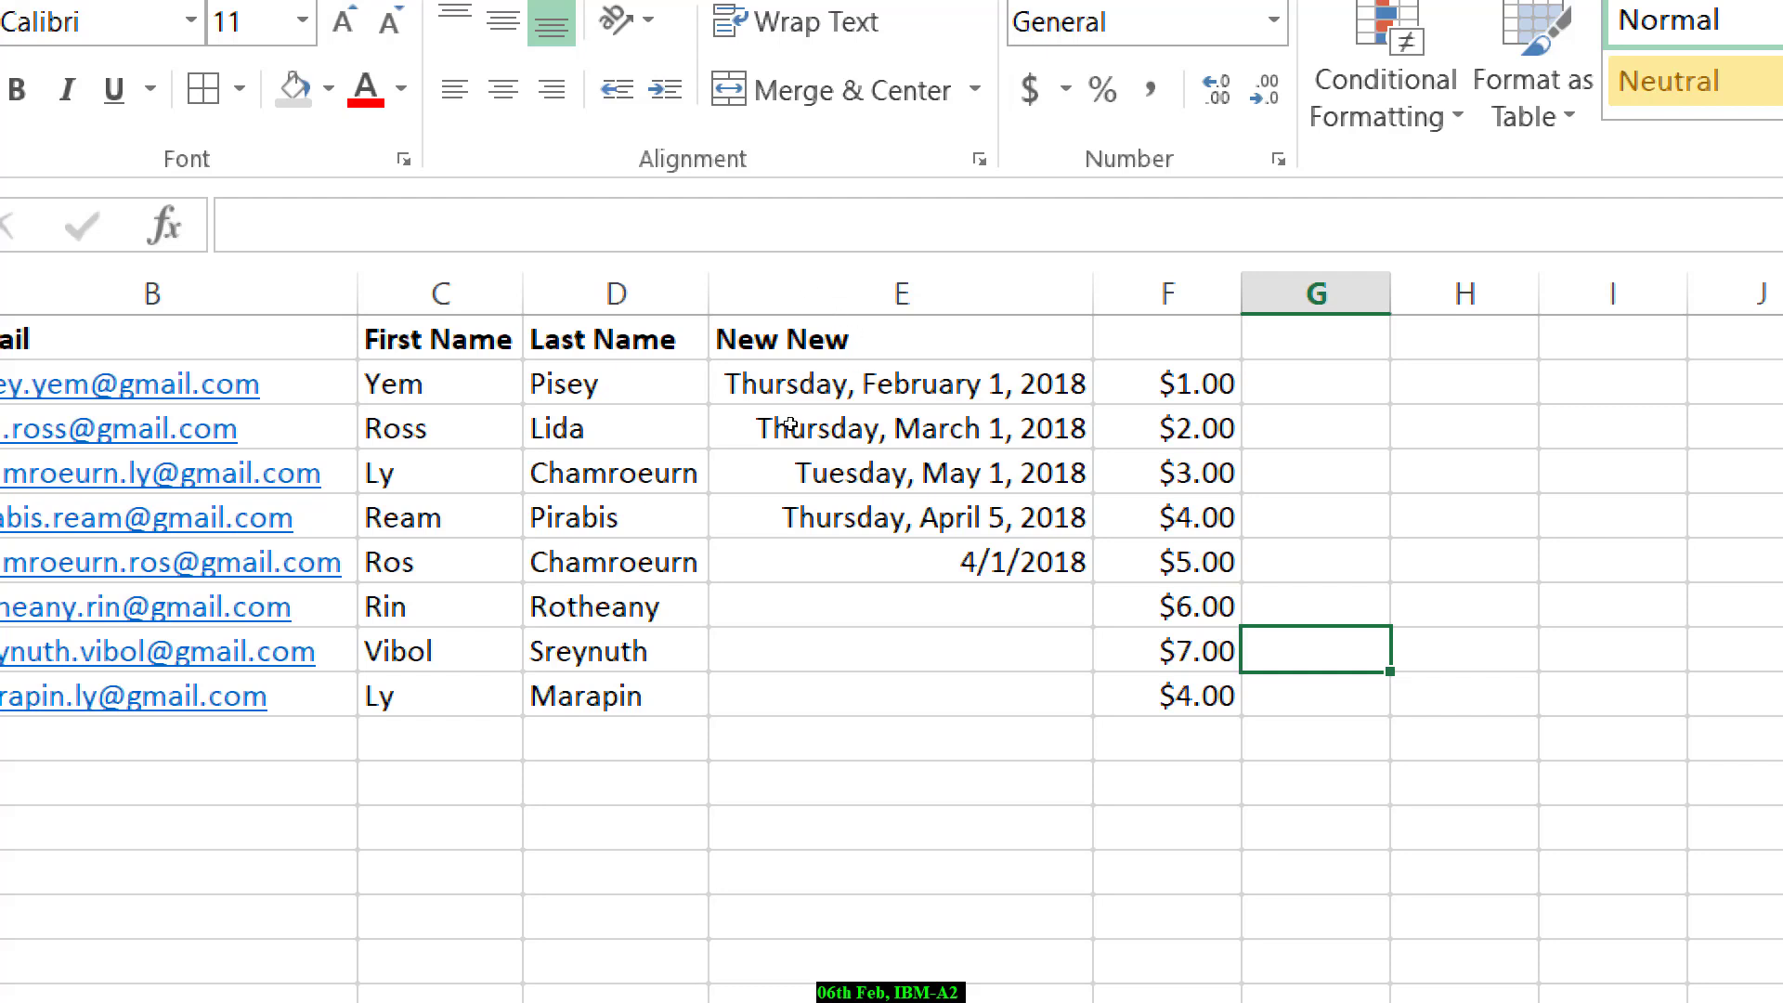
pyautogui.press('Down')
pyautogui.press('Down')
pyautogui.press('Left')
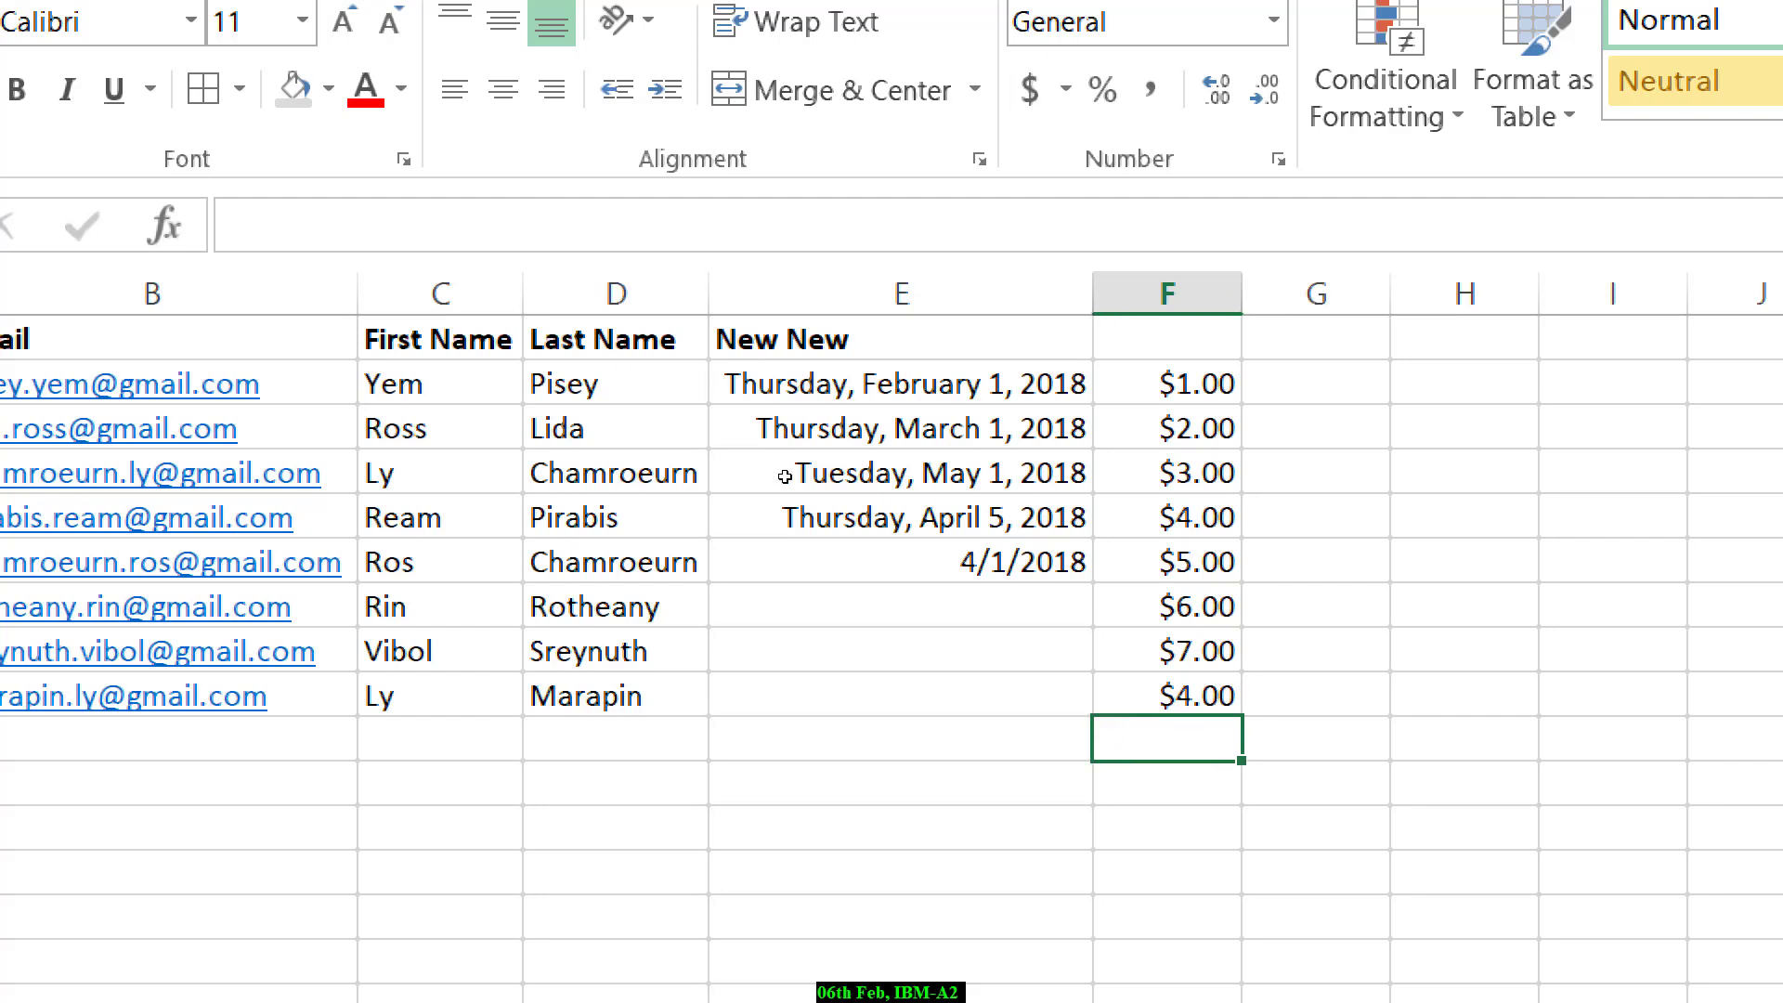
pyautogui.write('5')
pyautogui.press('Return')
pyautogui.press('Right')
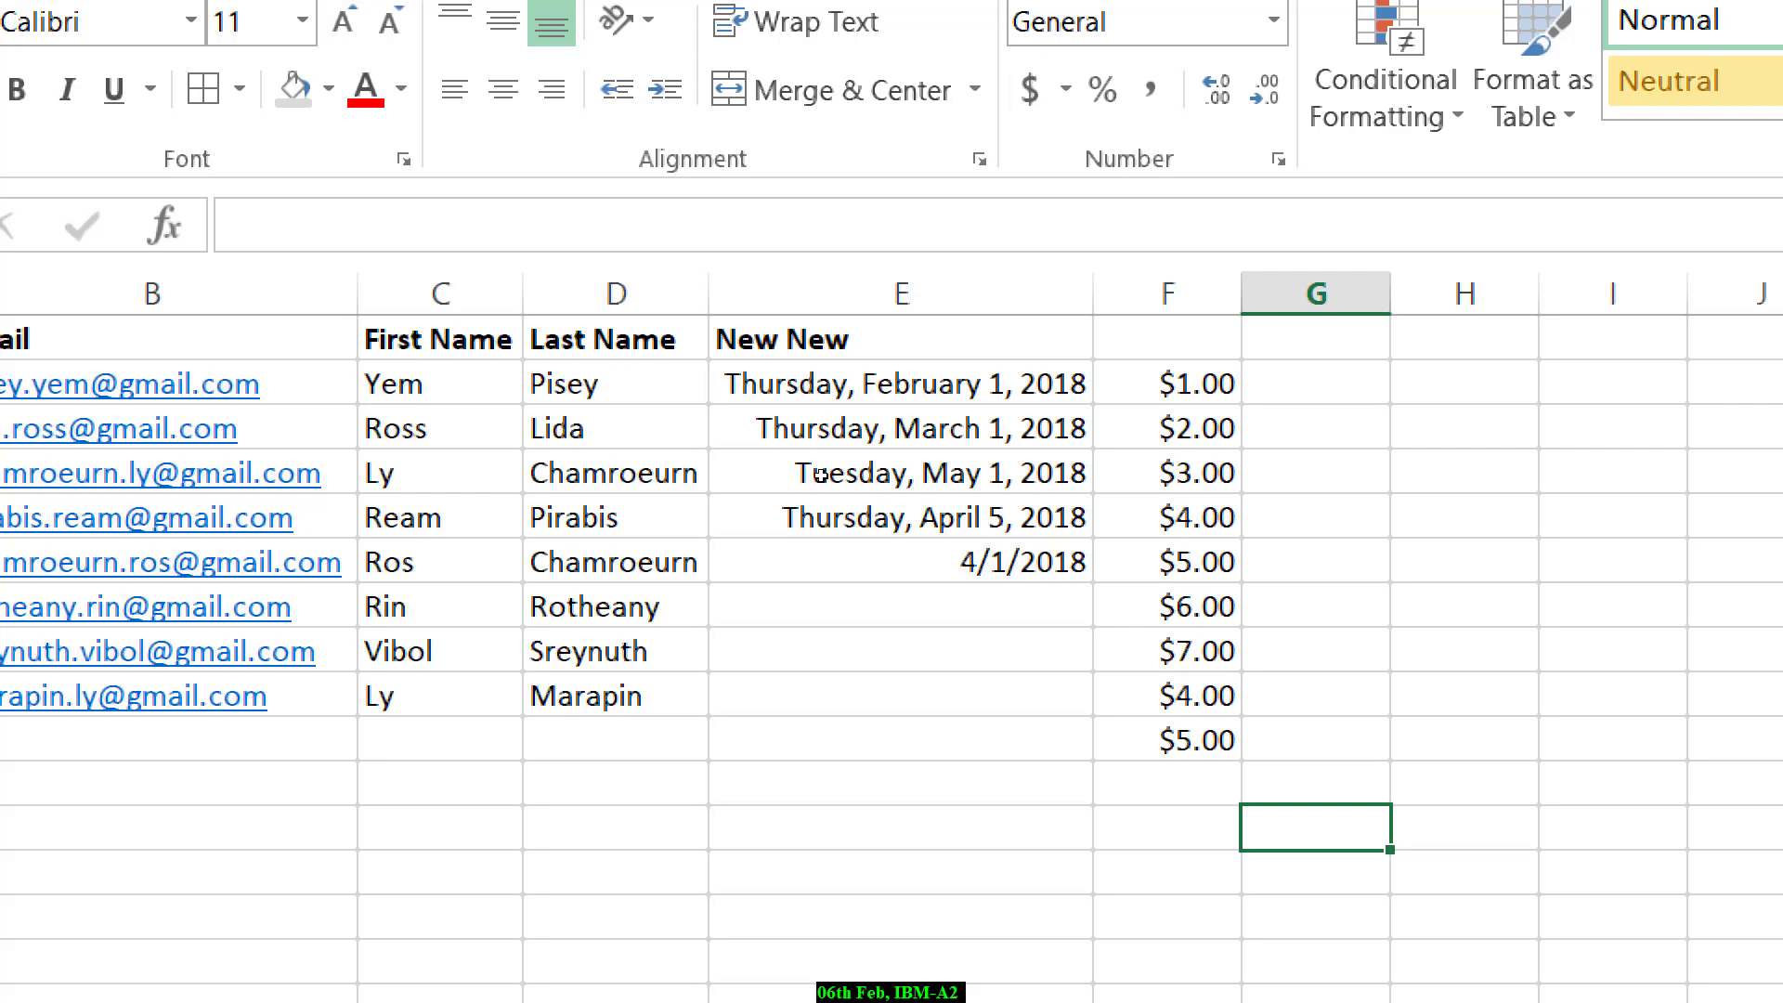
pyautogui.click(929, 517)
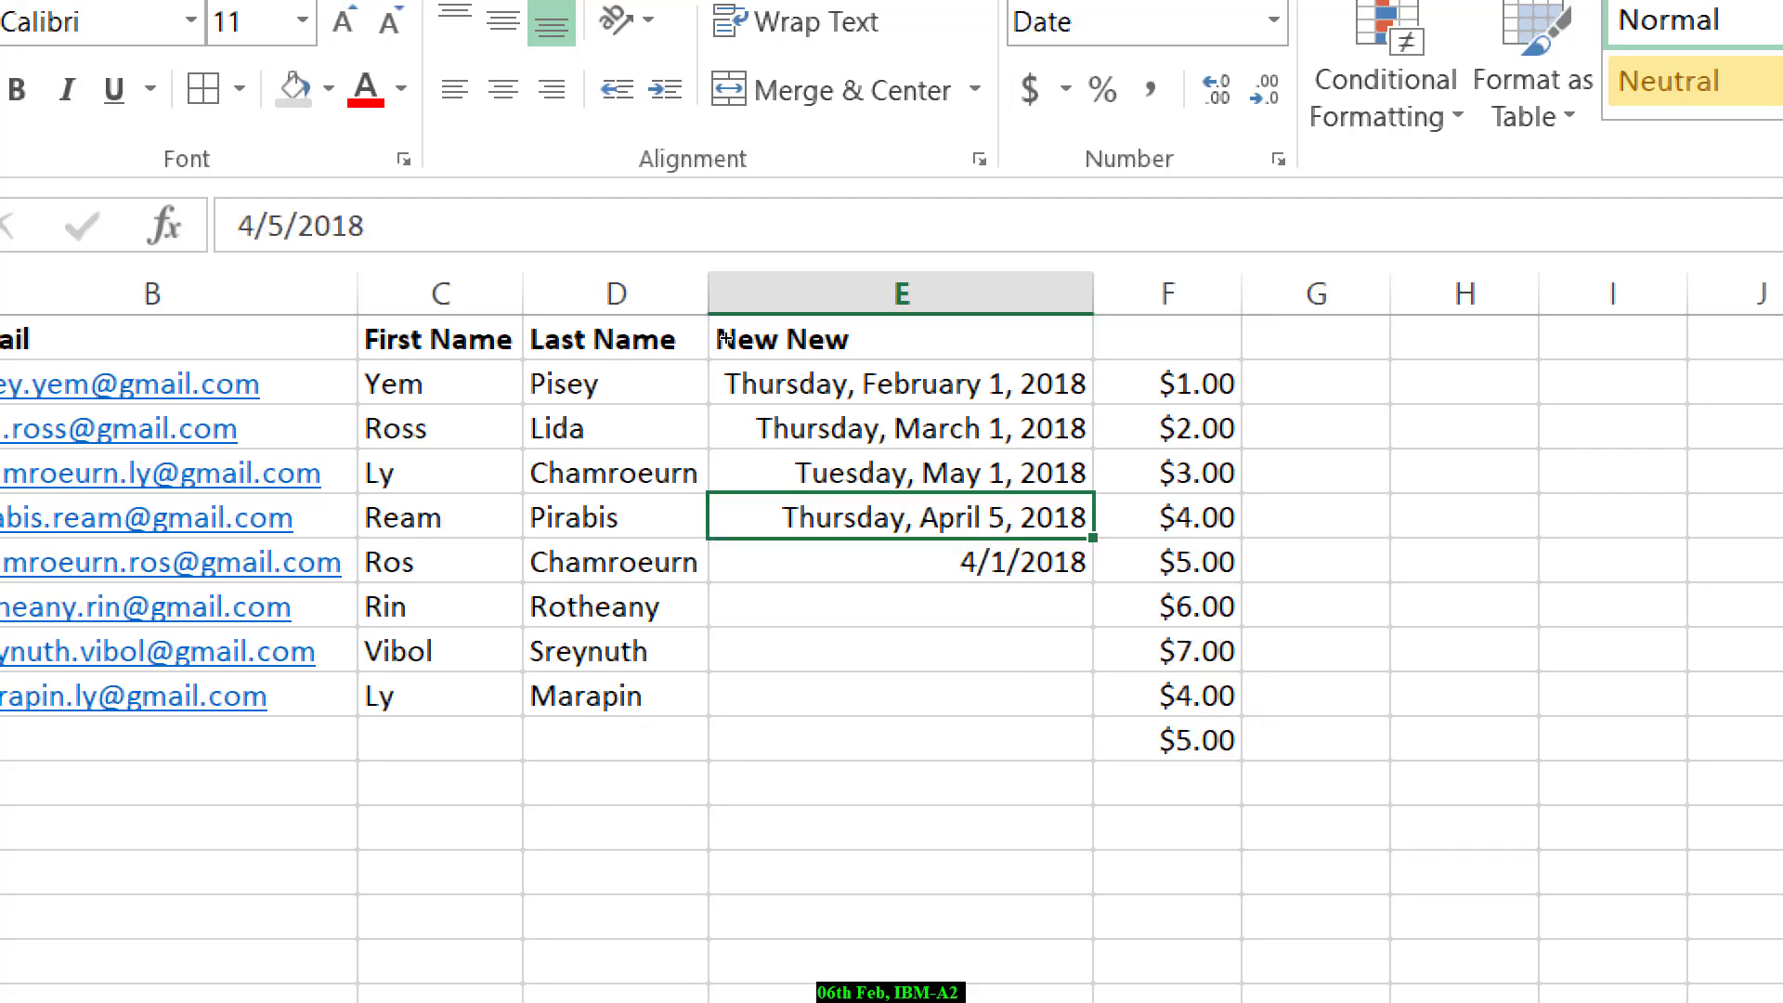
pyautogui.moveTo(1094, 539); pyautogui.dragTo(1093, 688)
# Finish filling dates through April 8, 2018, and enter 5/5/2005 in E9.
pyautogui.click(901, 694)
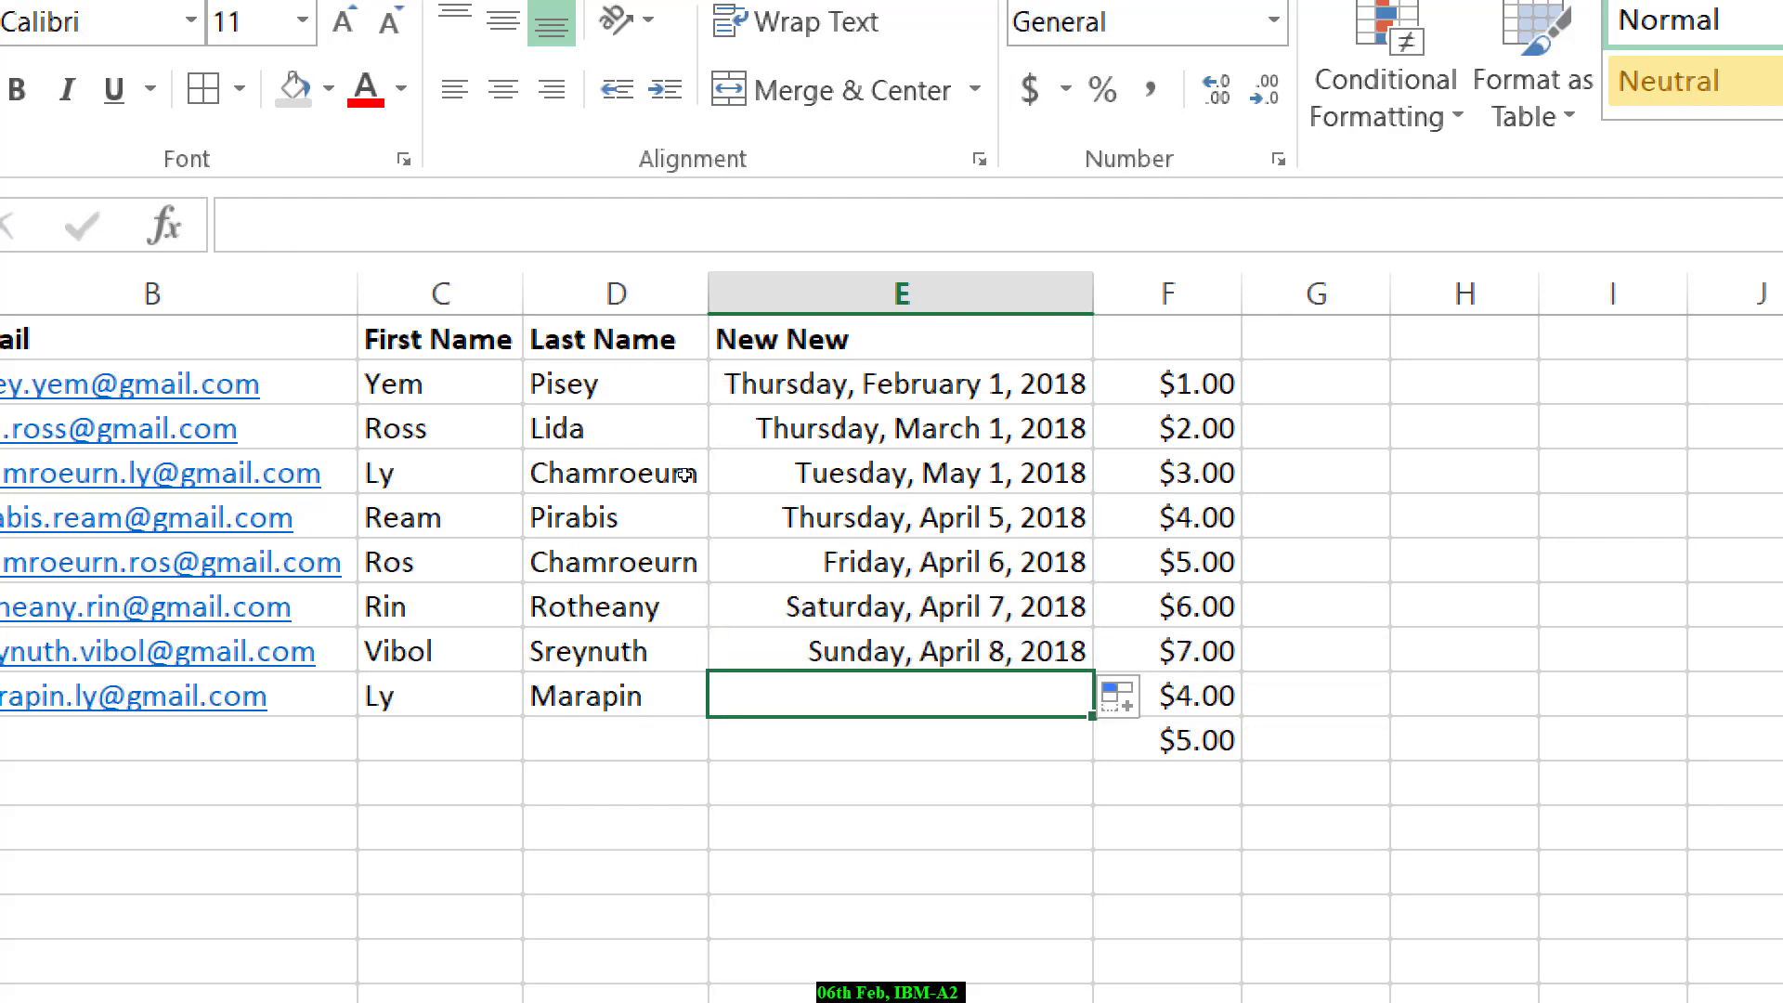
pyautogui.write('5/1')
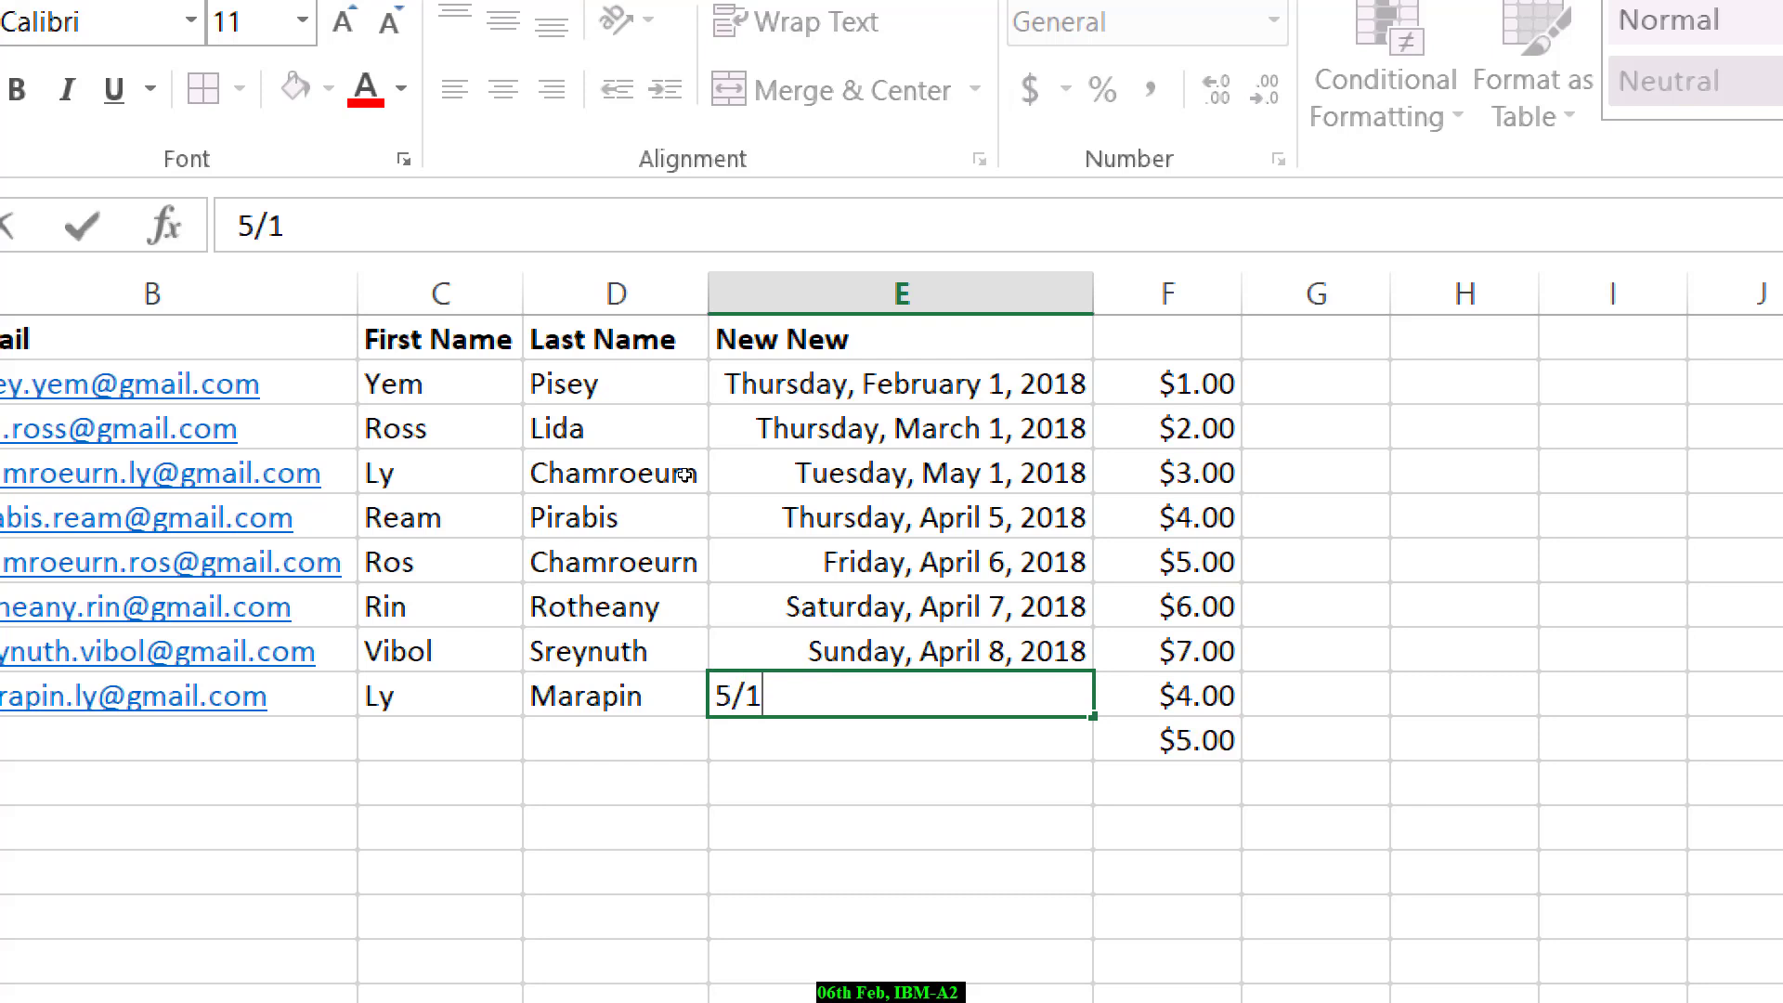
pyautogui.press('BackSpace')
pyautogui.write('5/2')
pyautogui.write('005')
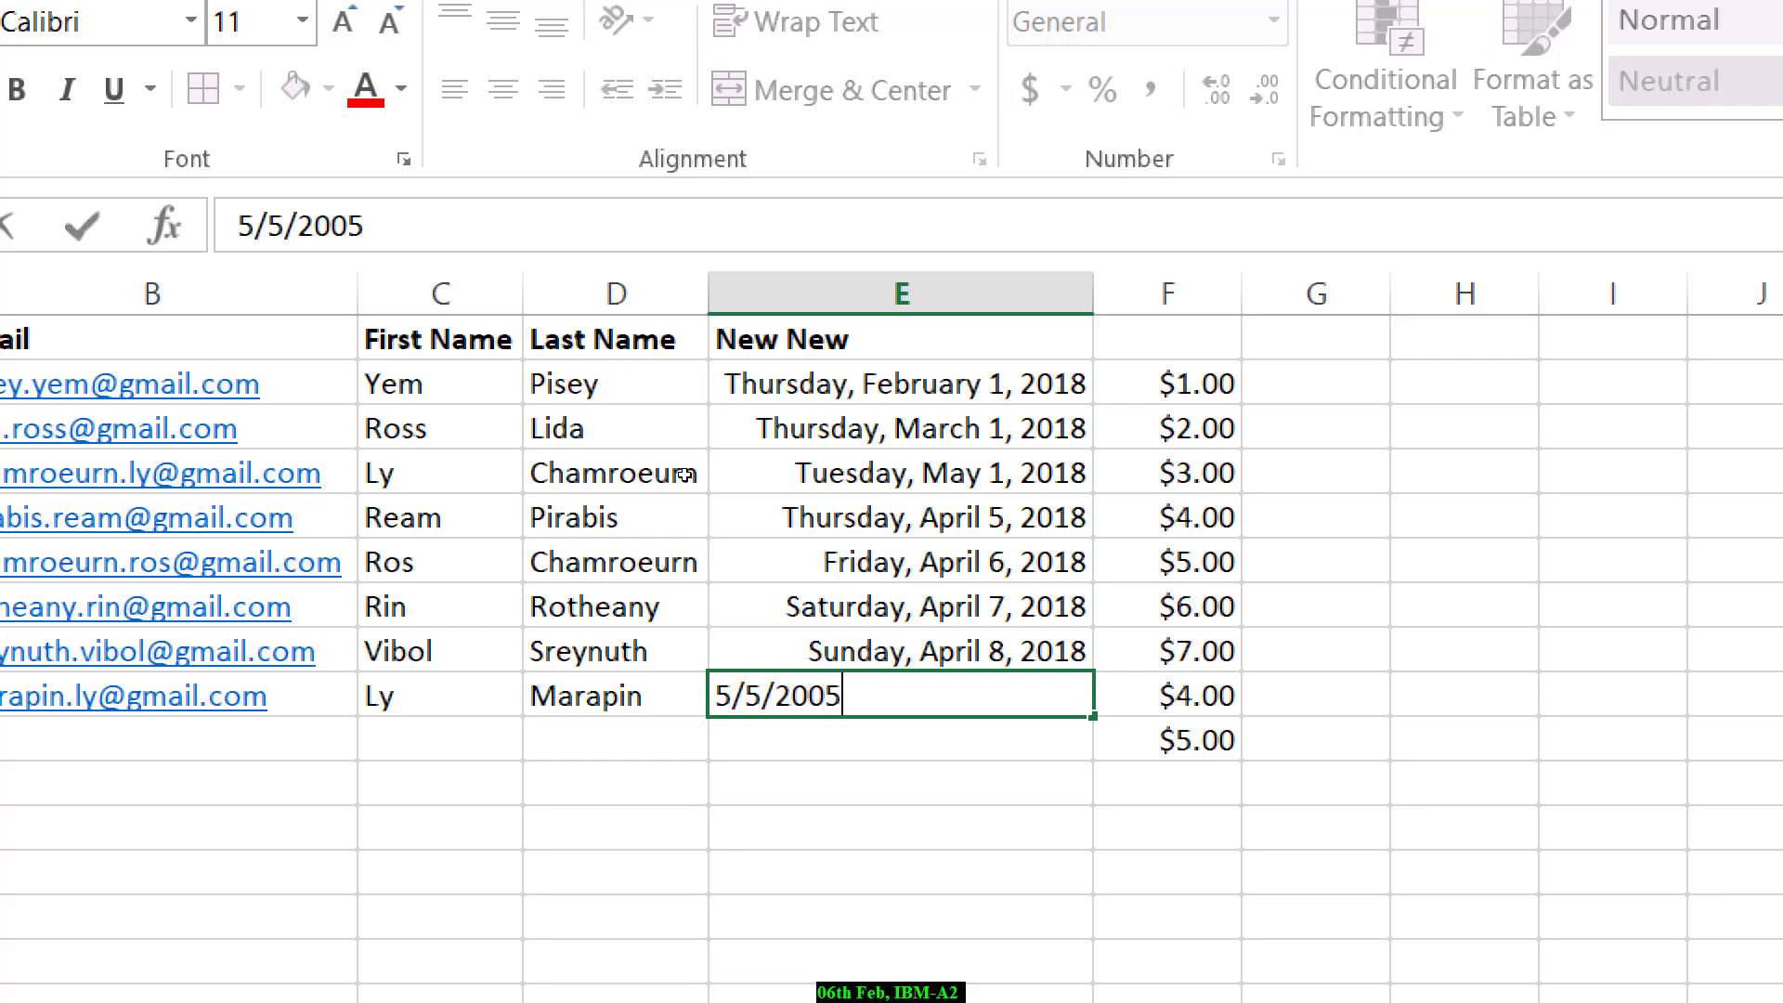
pyautogui.press('Return')
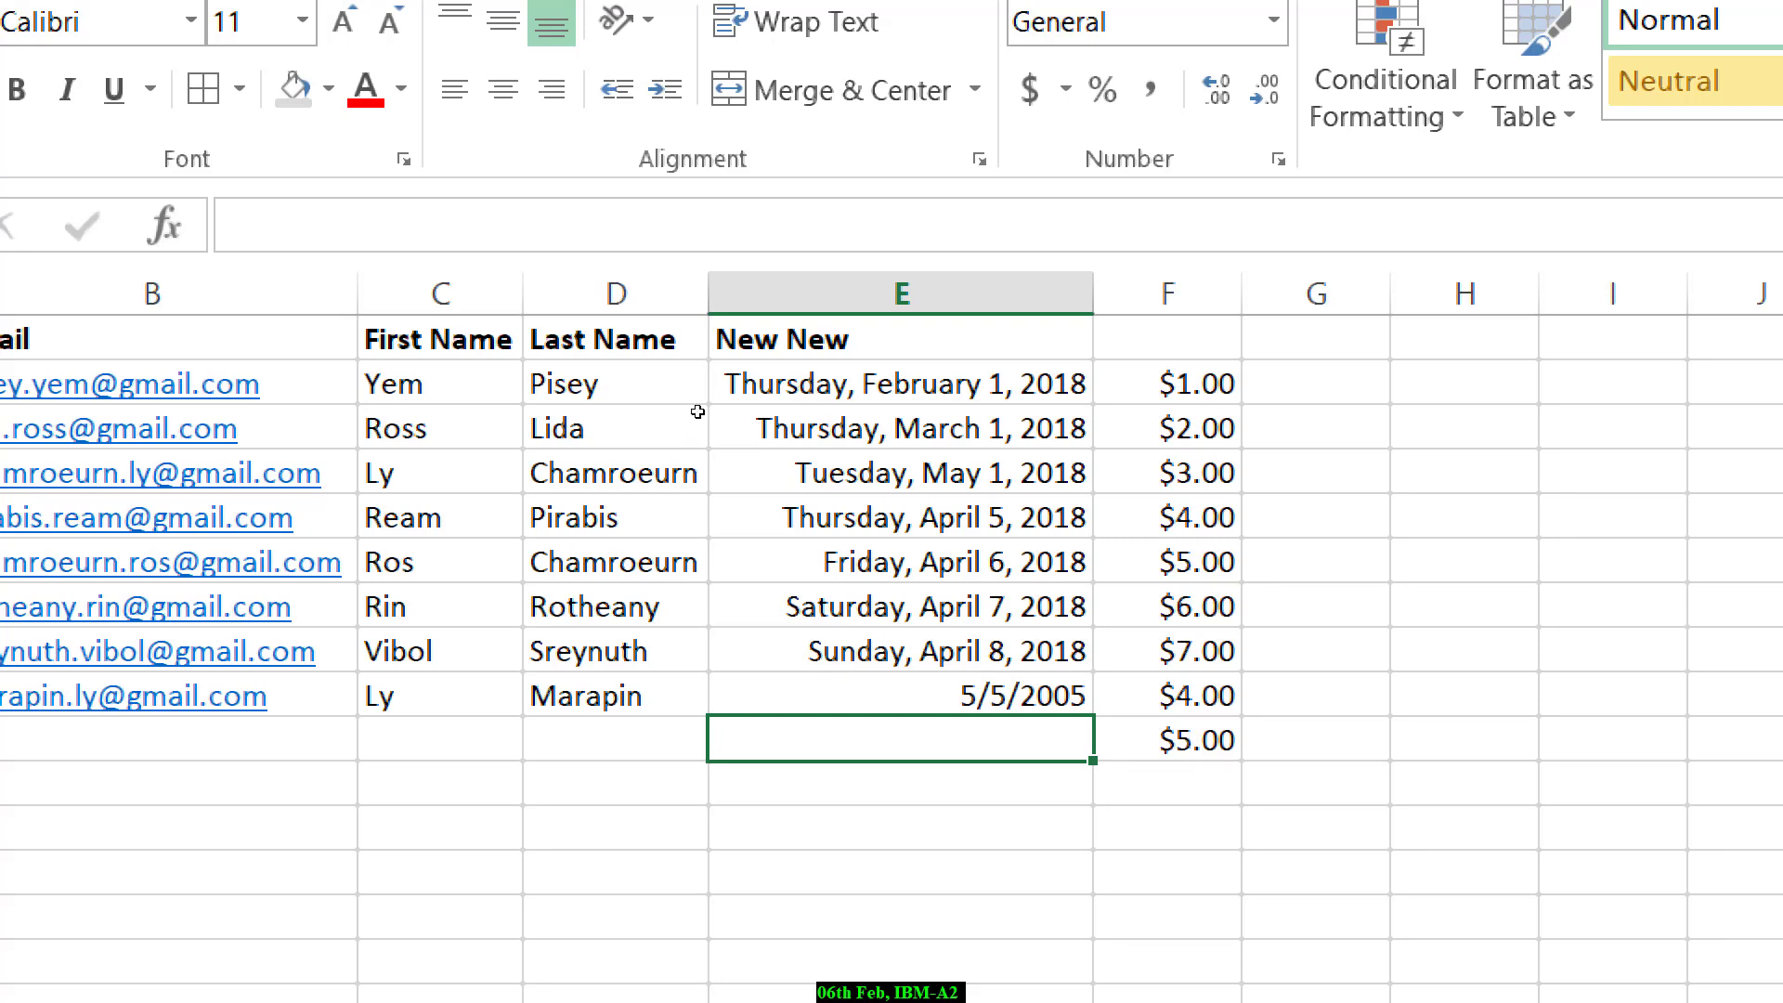
# Correct the year in E9 so the date reads 5/5/2018.
pyautogui.press('Up')
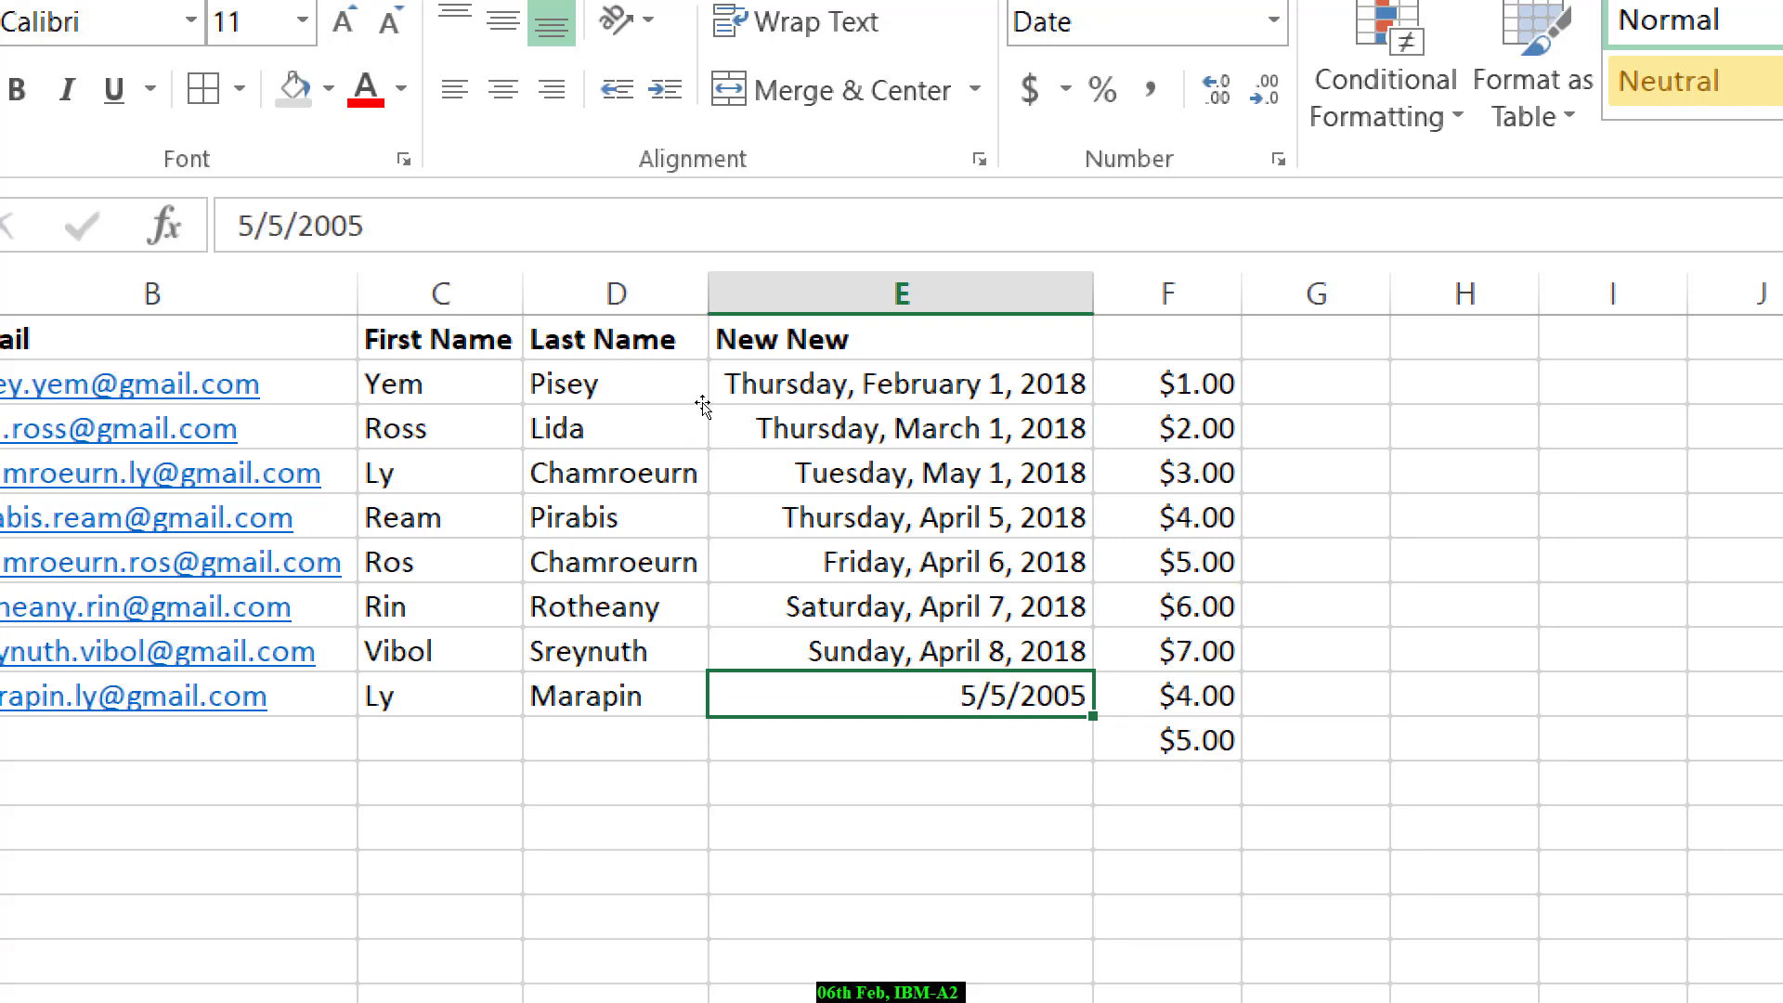
pyautogui.press('Down')
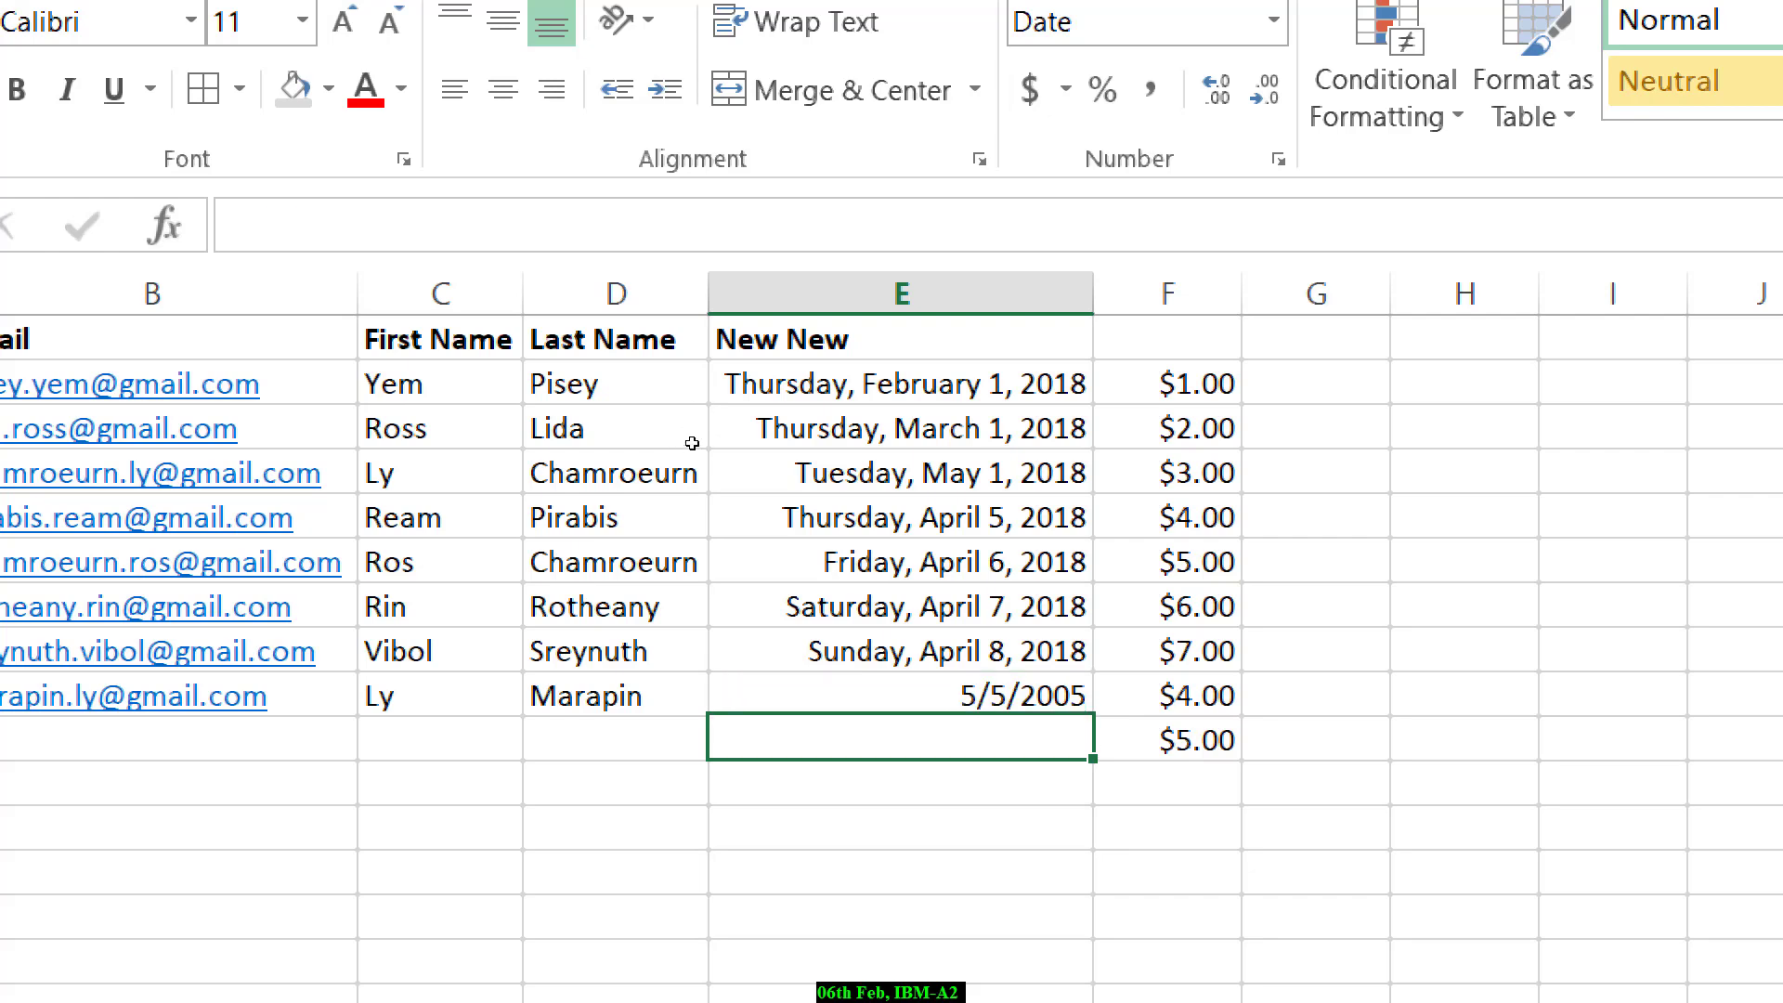
pyautogui.press('Up')
pyautogui.press('Up')
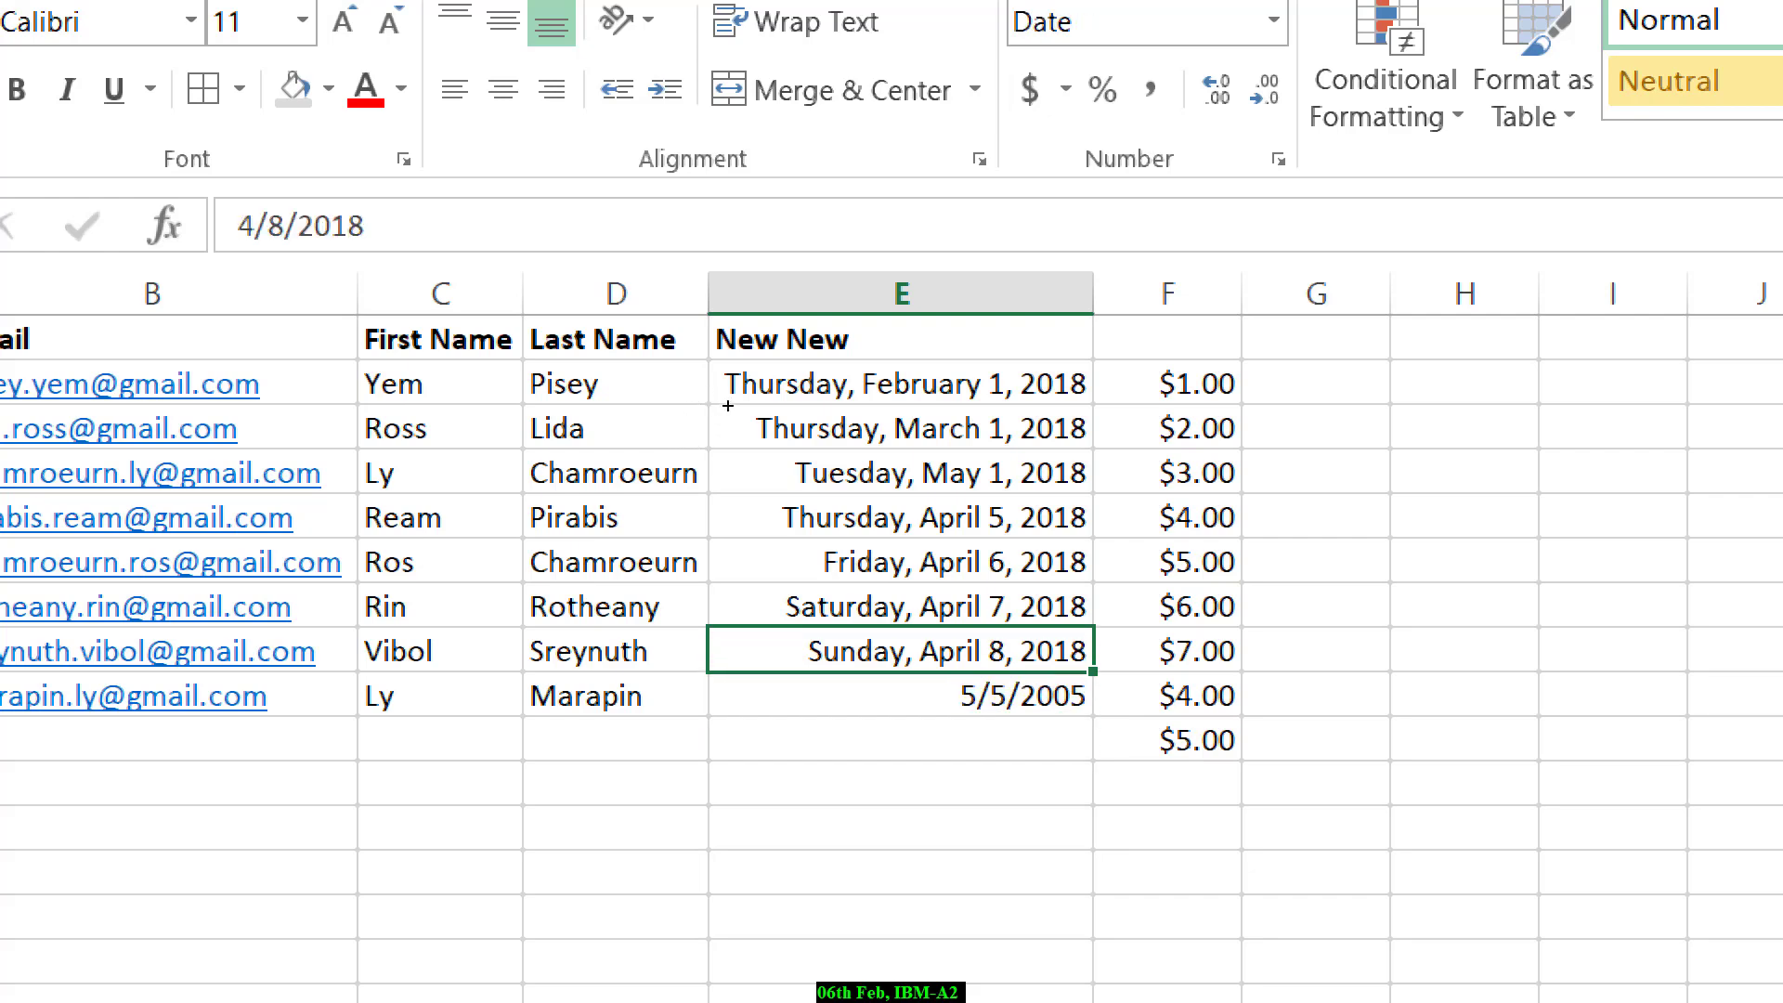
pyautogui.press('Down')
pyautogui.press('F2')
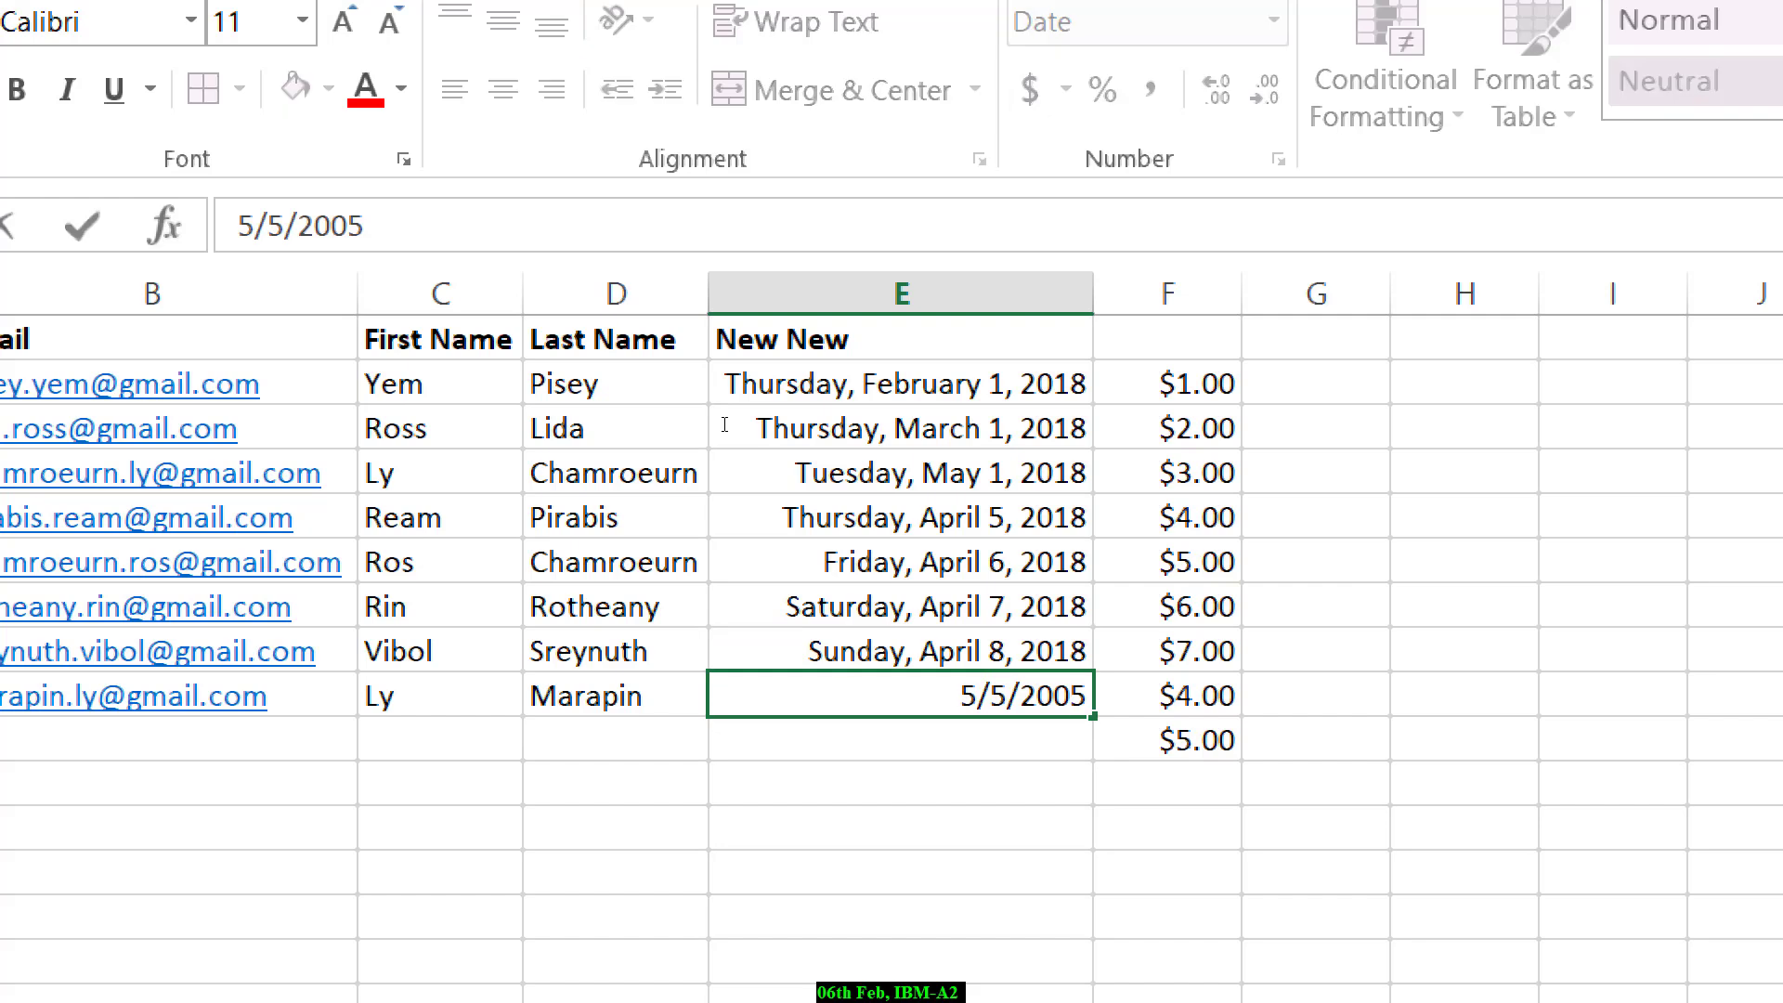
pyautogui.press('BackSpace')
pyautogui.press('BackSpace')
pyautogui.write('18')
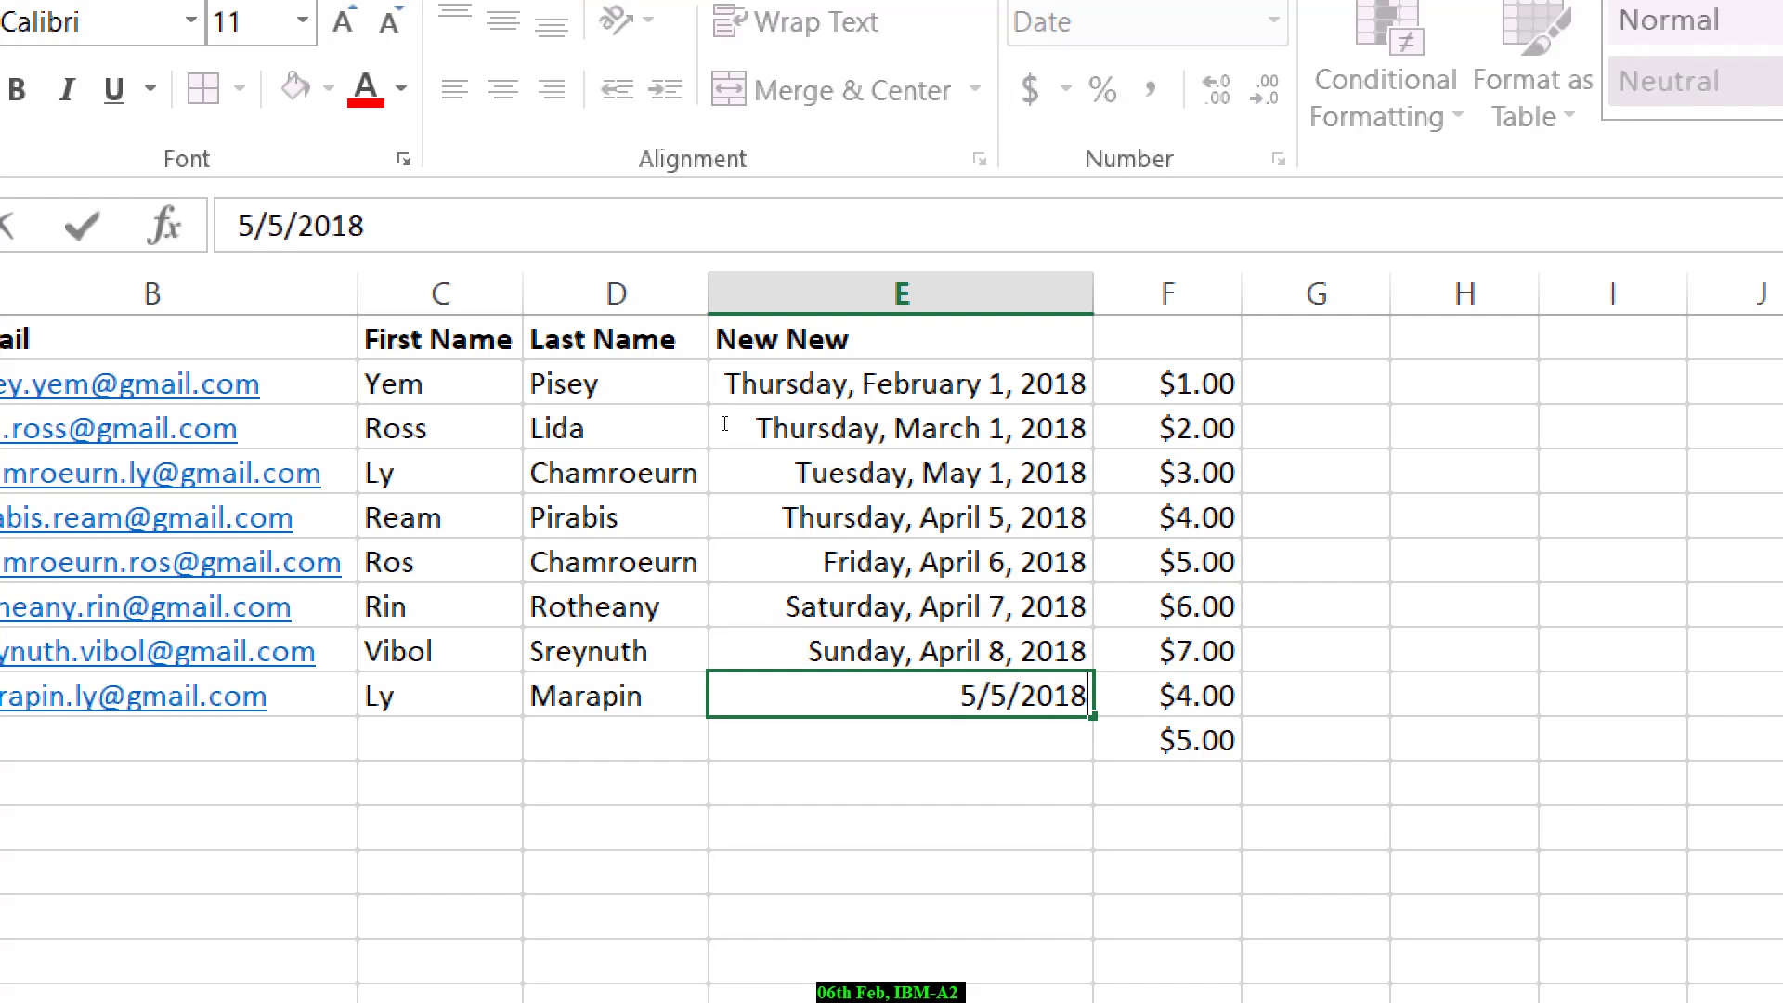
pyautogui.press('Return')
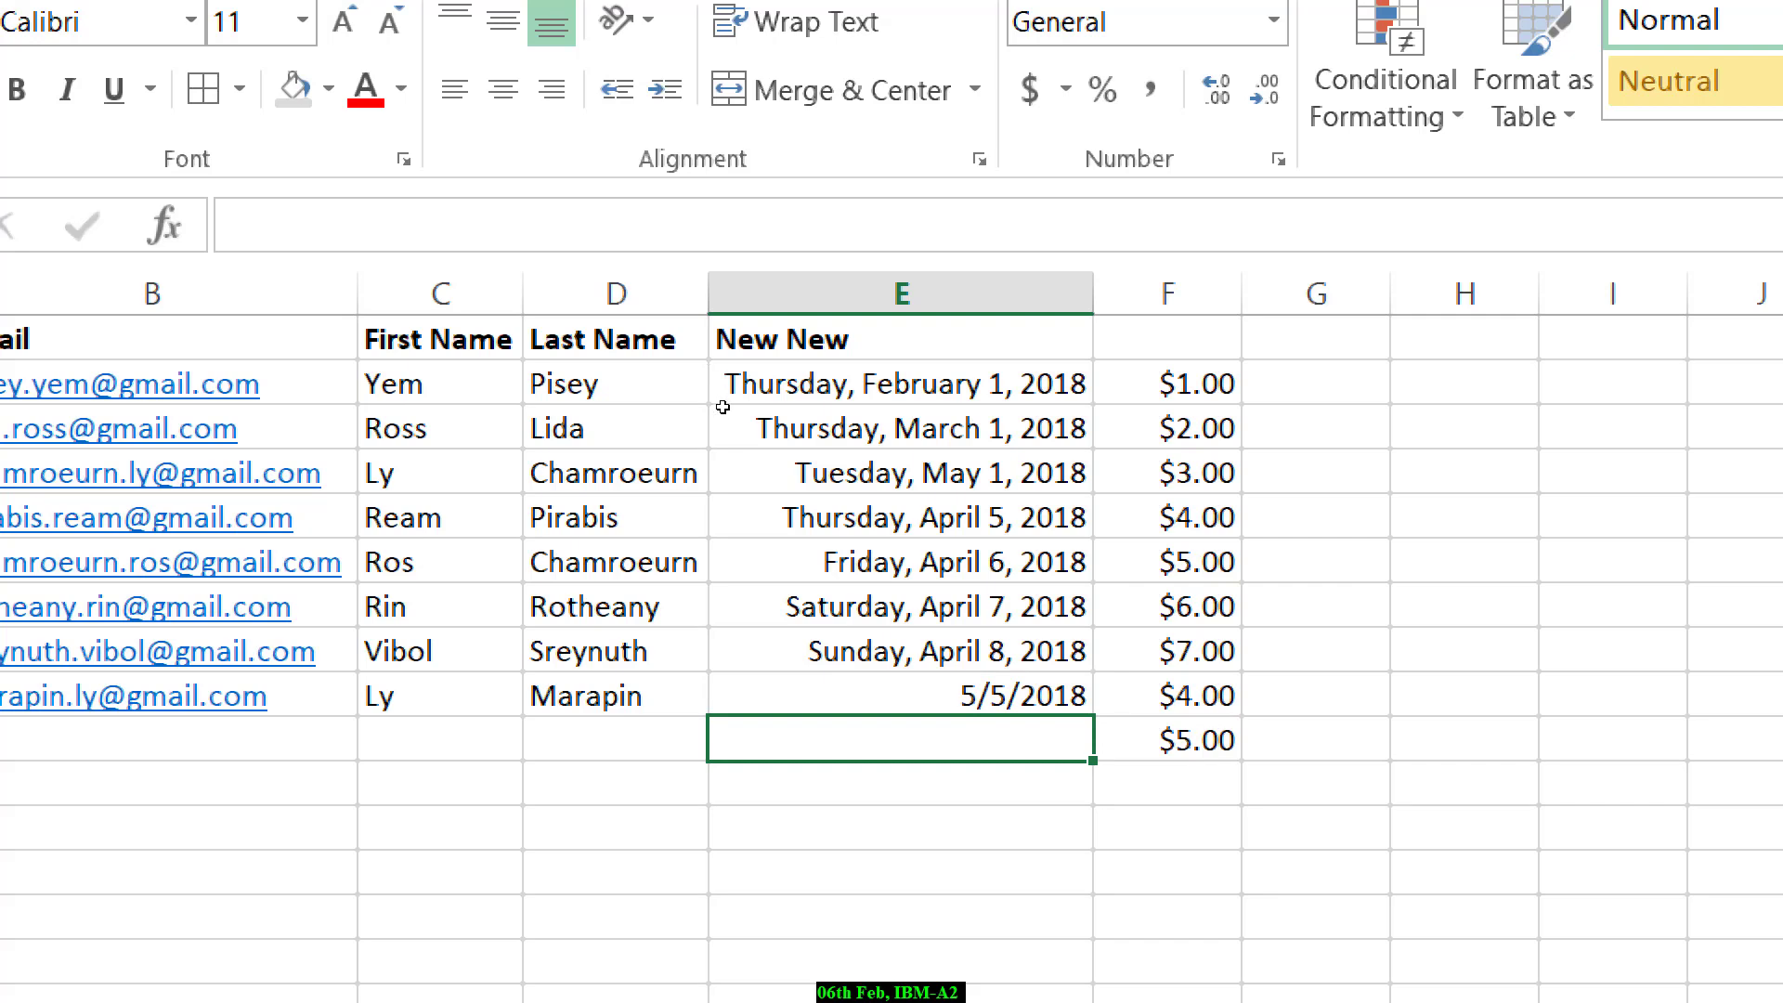
pyautogui.press('Up')
pyautogui.press('Up')
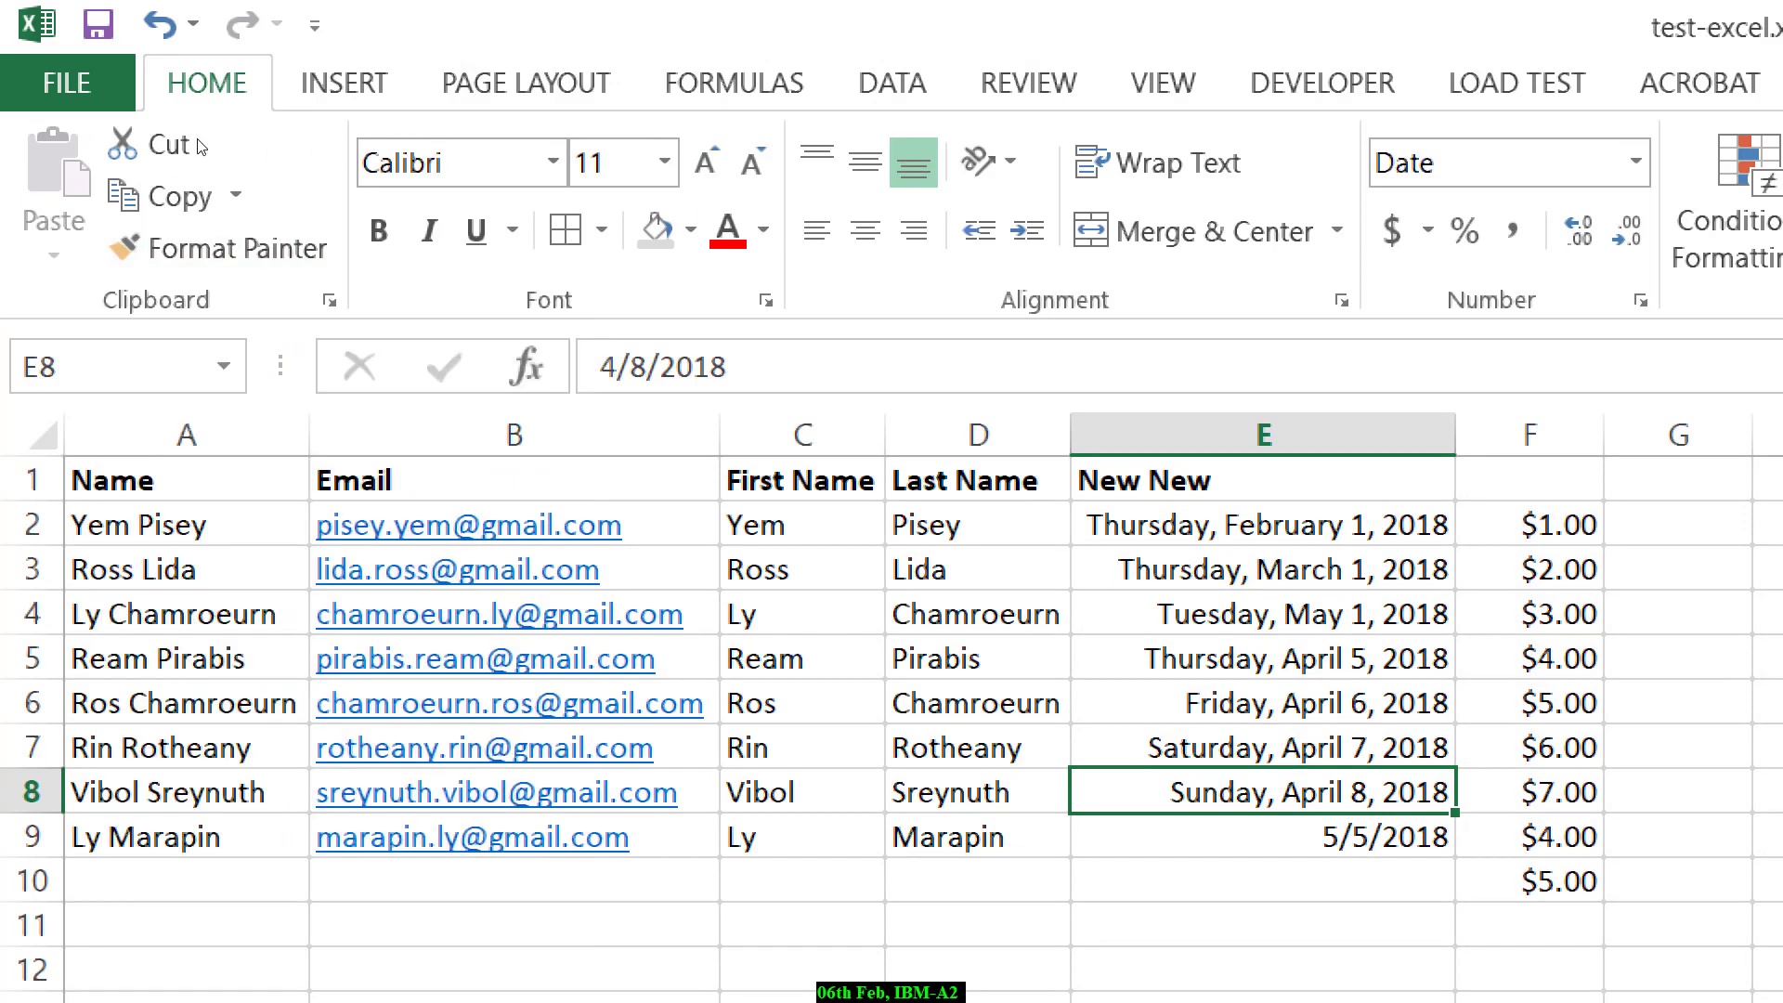
# Copy April 8's long date format onto E9 with Format Painter, then enter 2/3/2018 in E10.
pyautogui.click(221, 248)
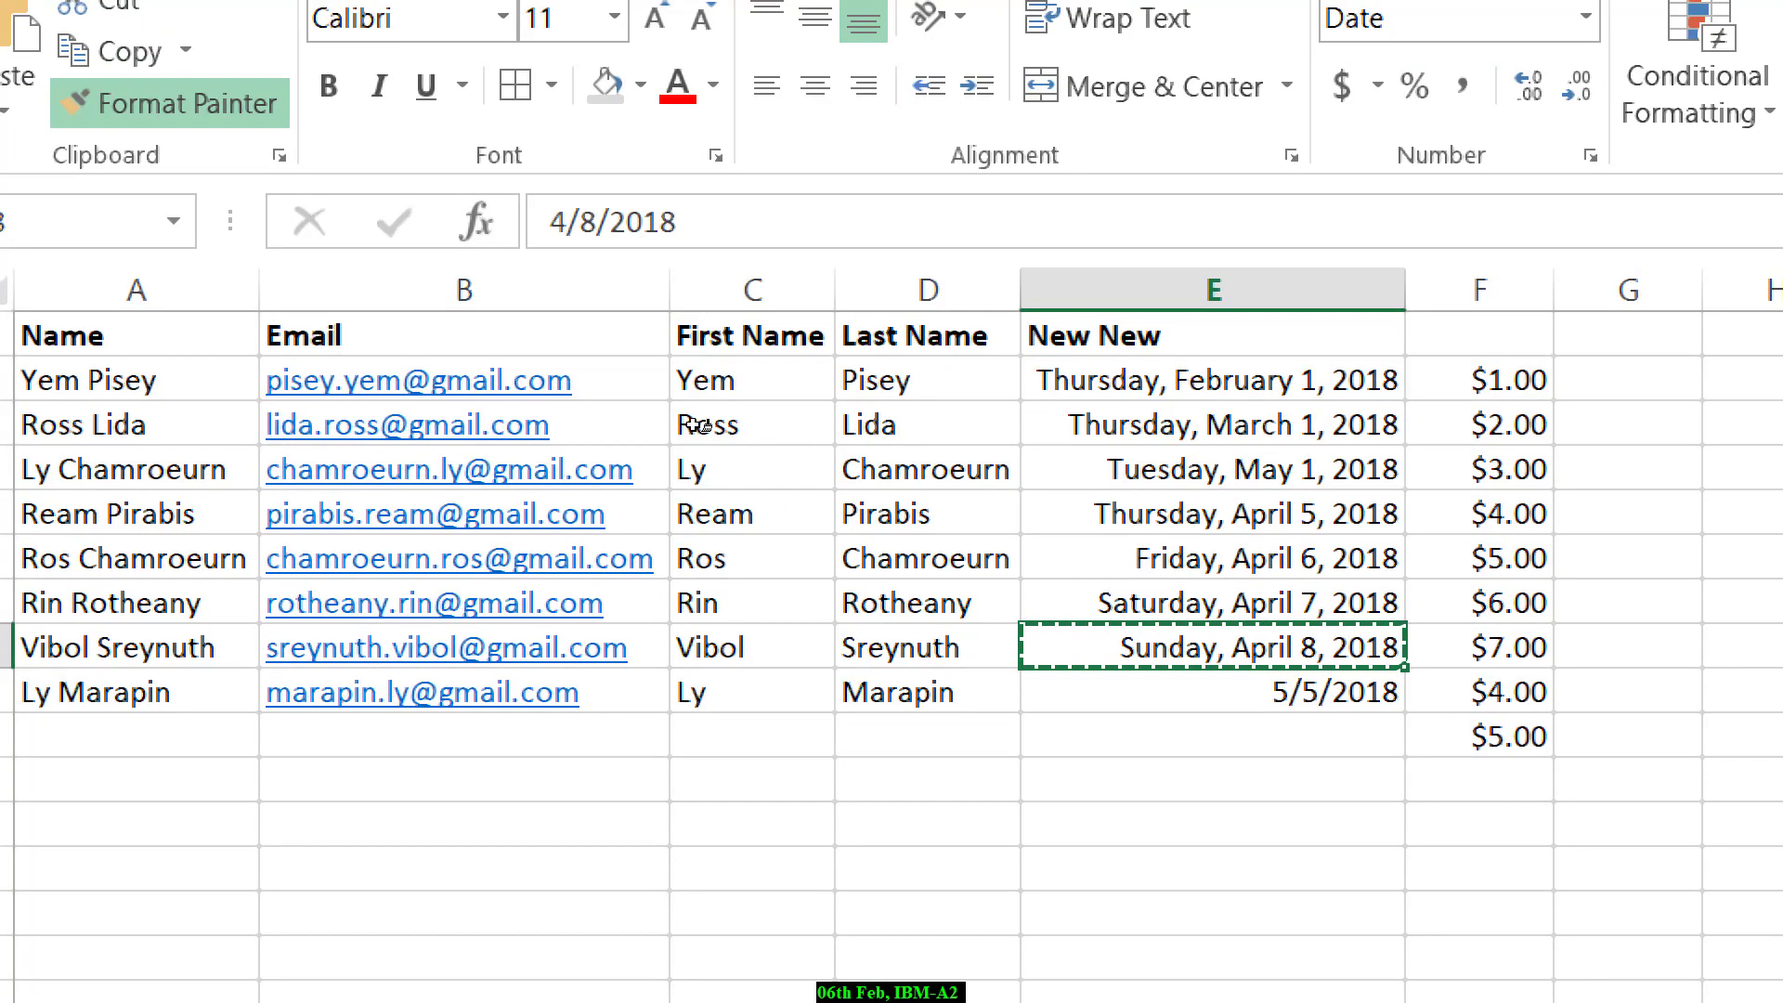
pyautogui.click(1212, 692)
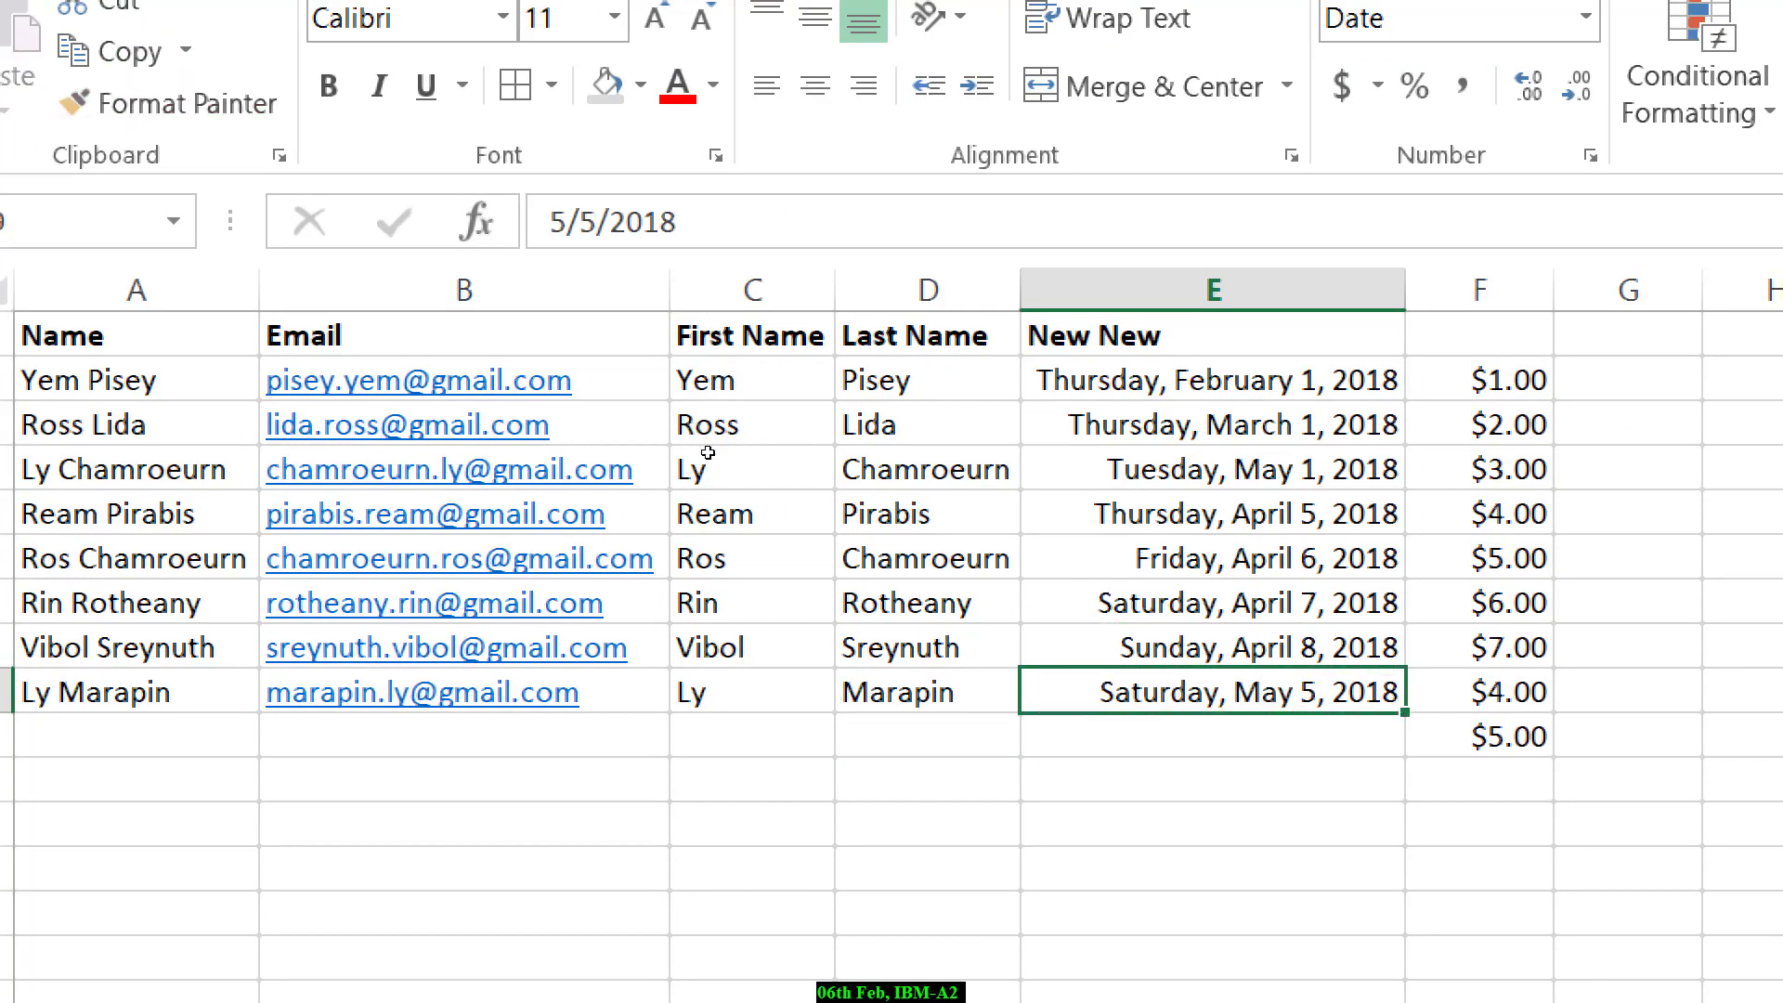
pyautogui.press('Down')
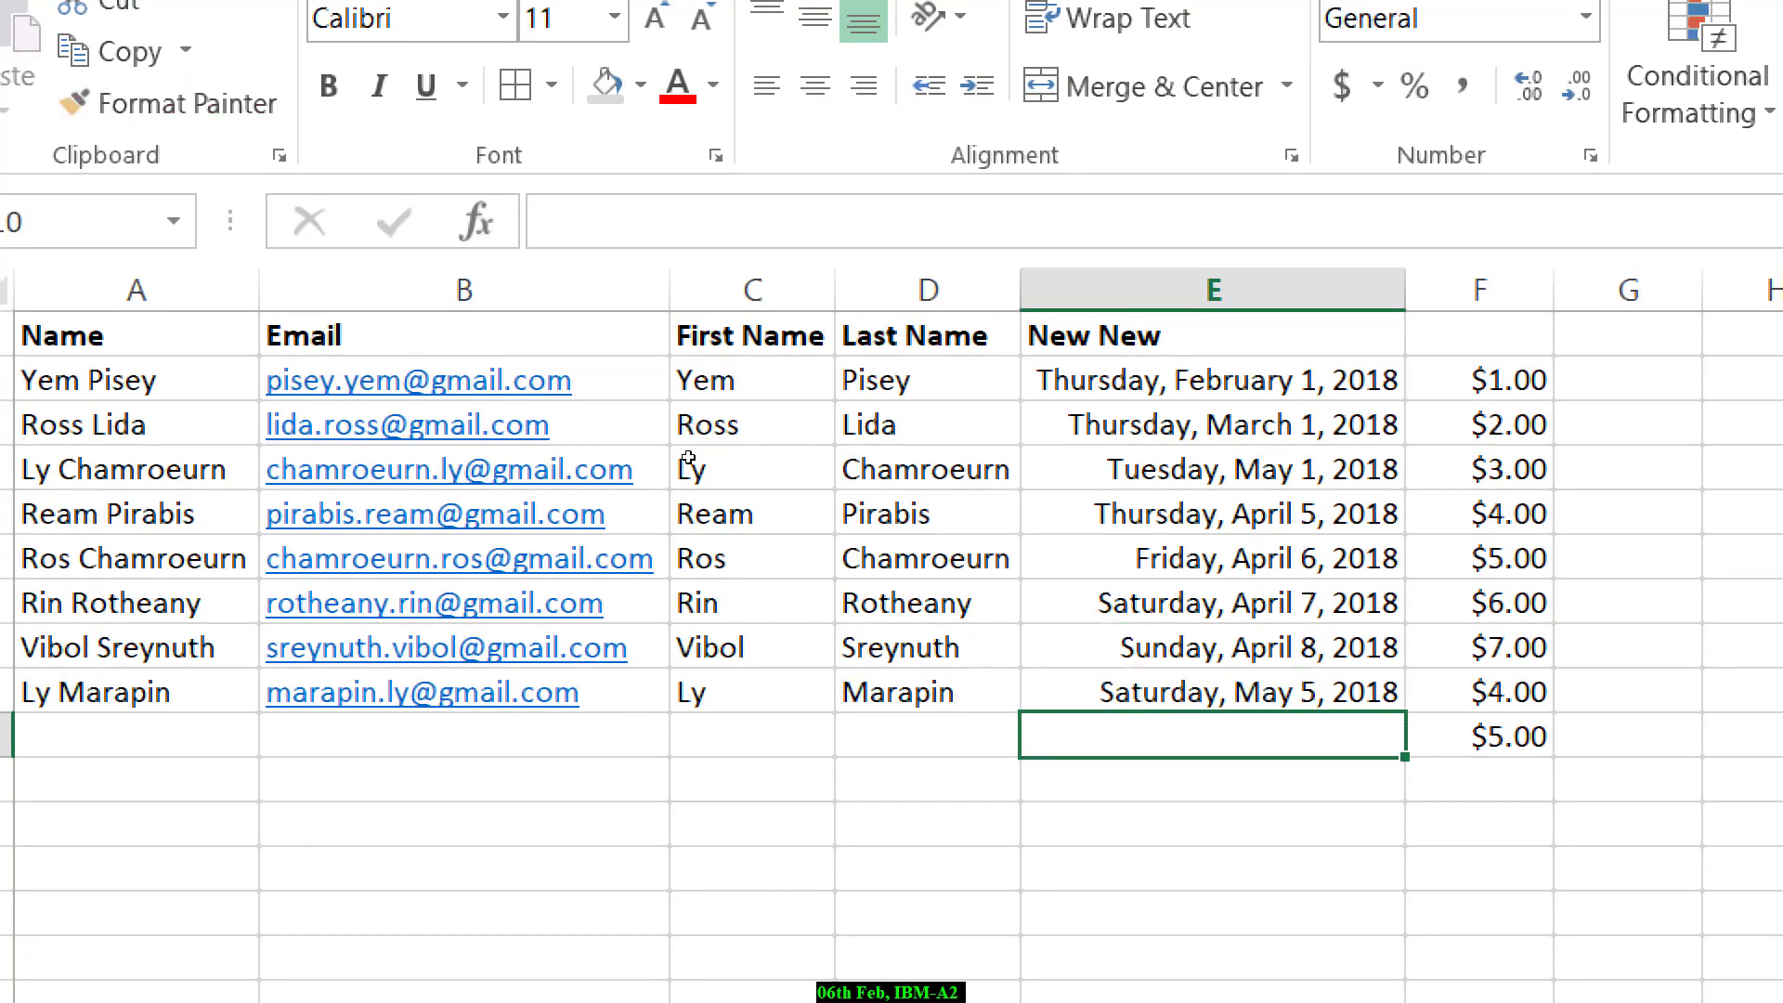
pyautogui.write('2/3/')
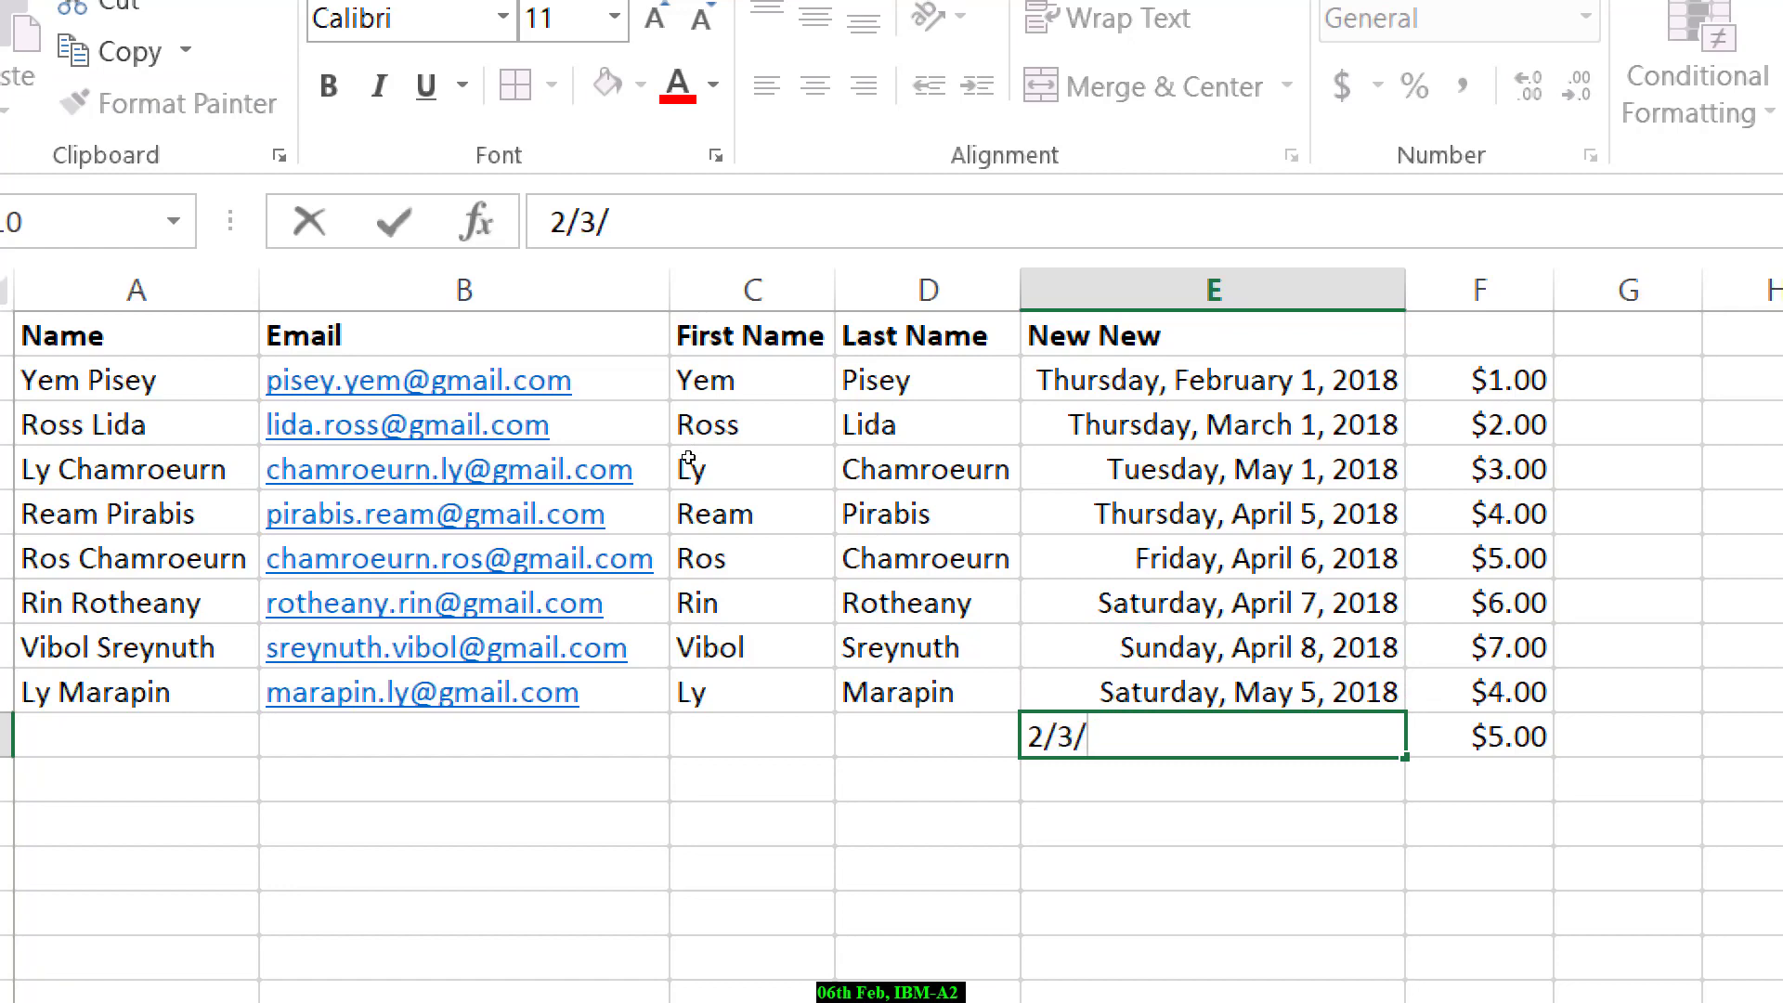
pyautogui.write('2018')
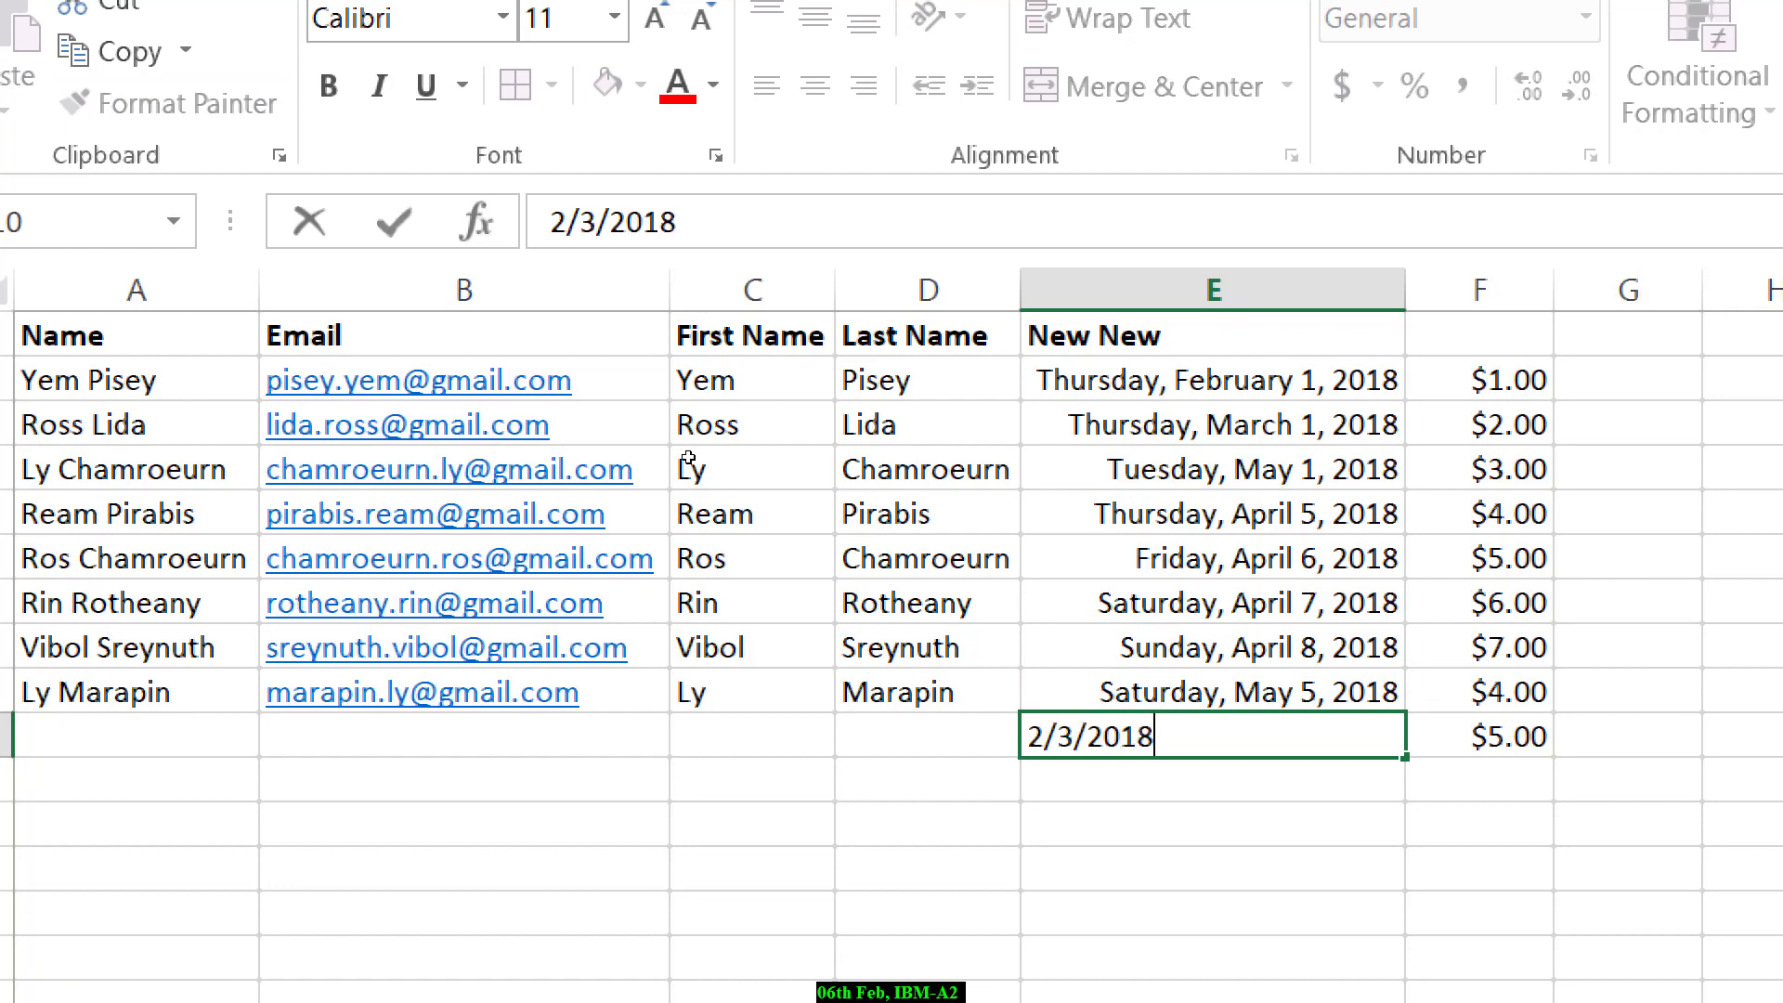
pyautogui.press('Return')
pyautogui.press('Return')
pyautogui.press('Return')
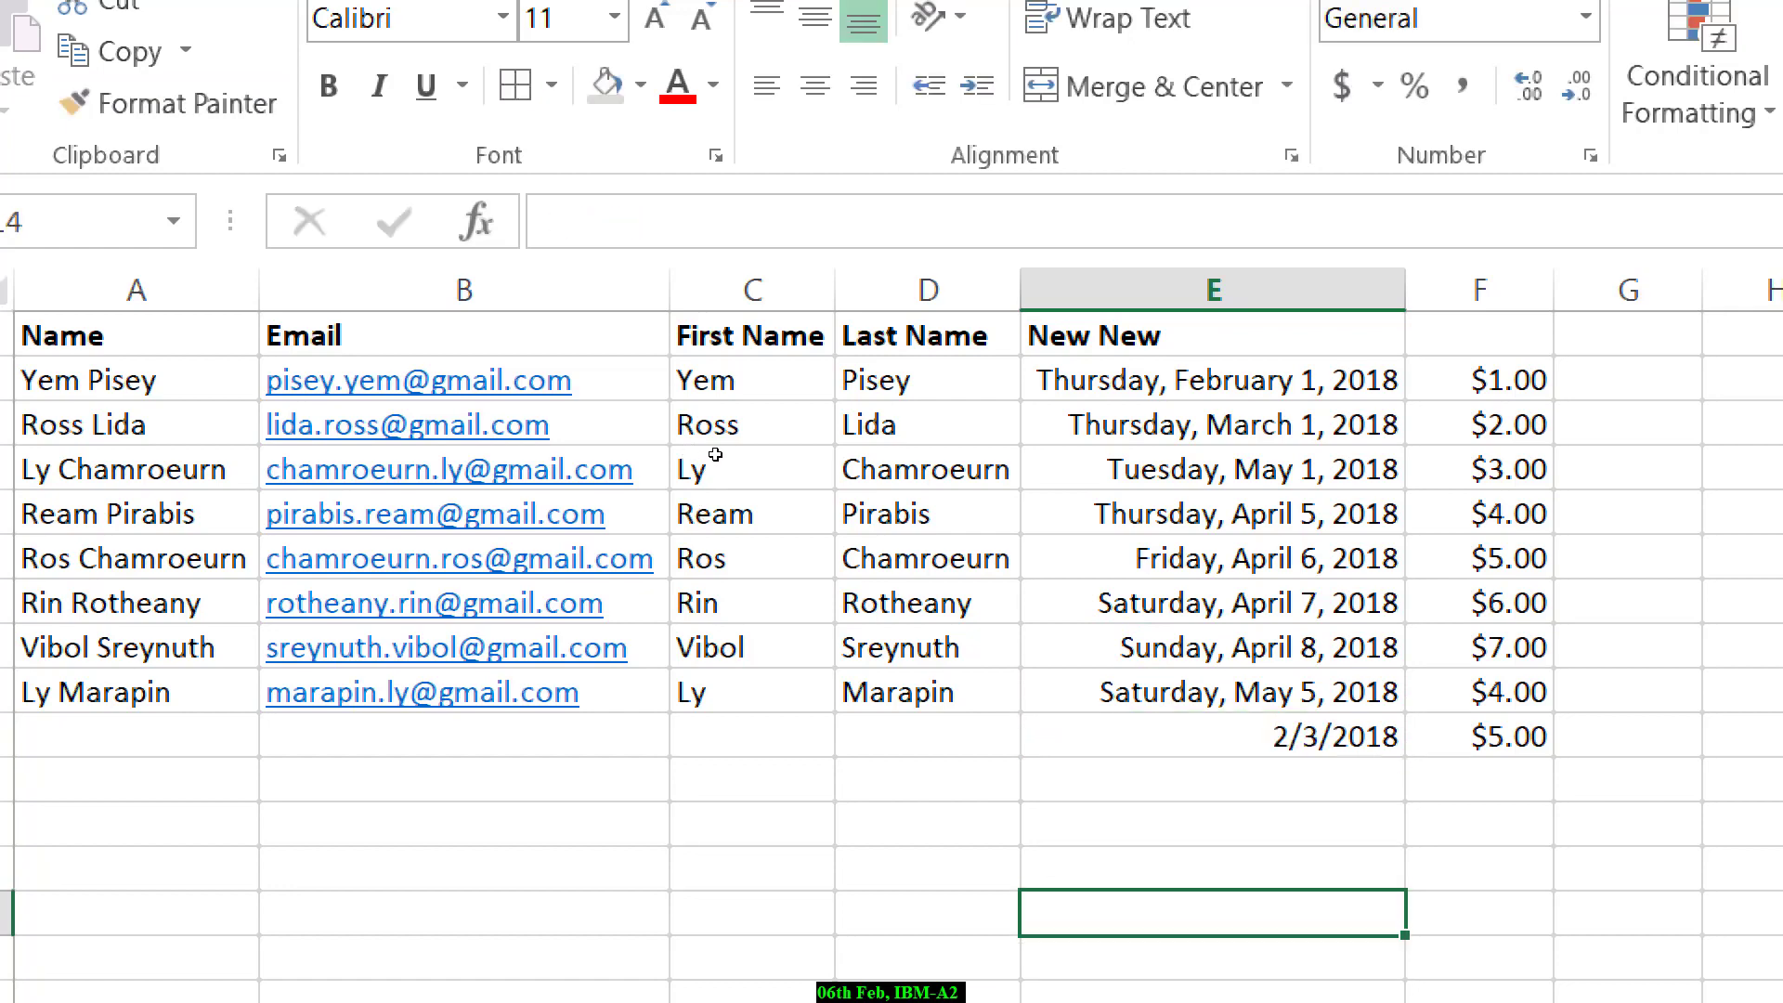
pyautogui.press('Up')
pyautogui.press('Up')
pyautogui.press('Up')
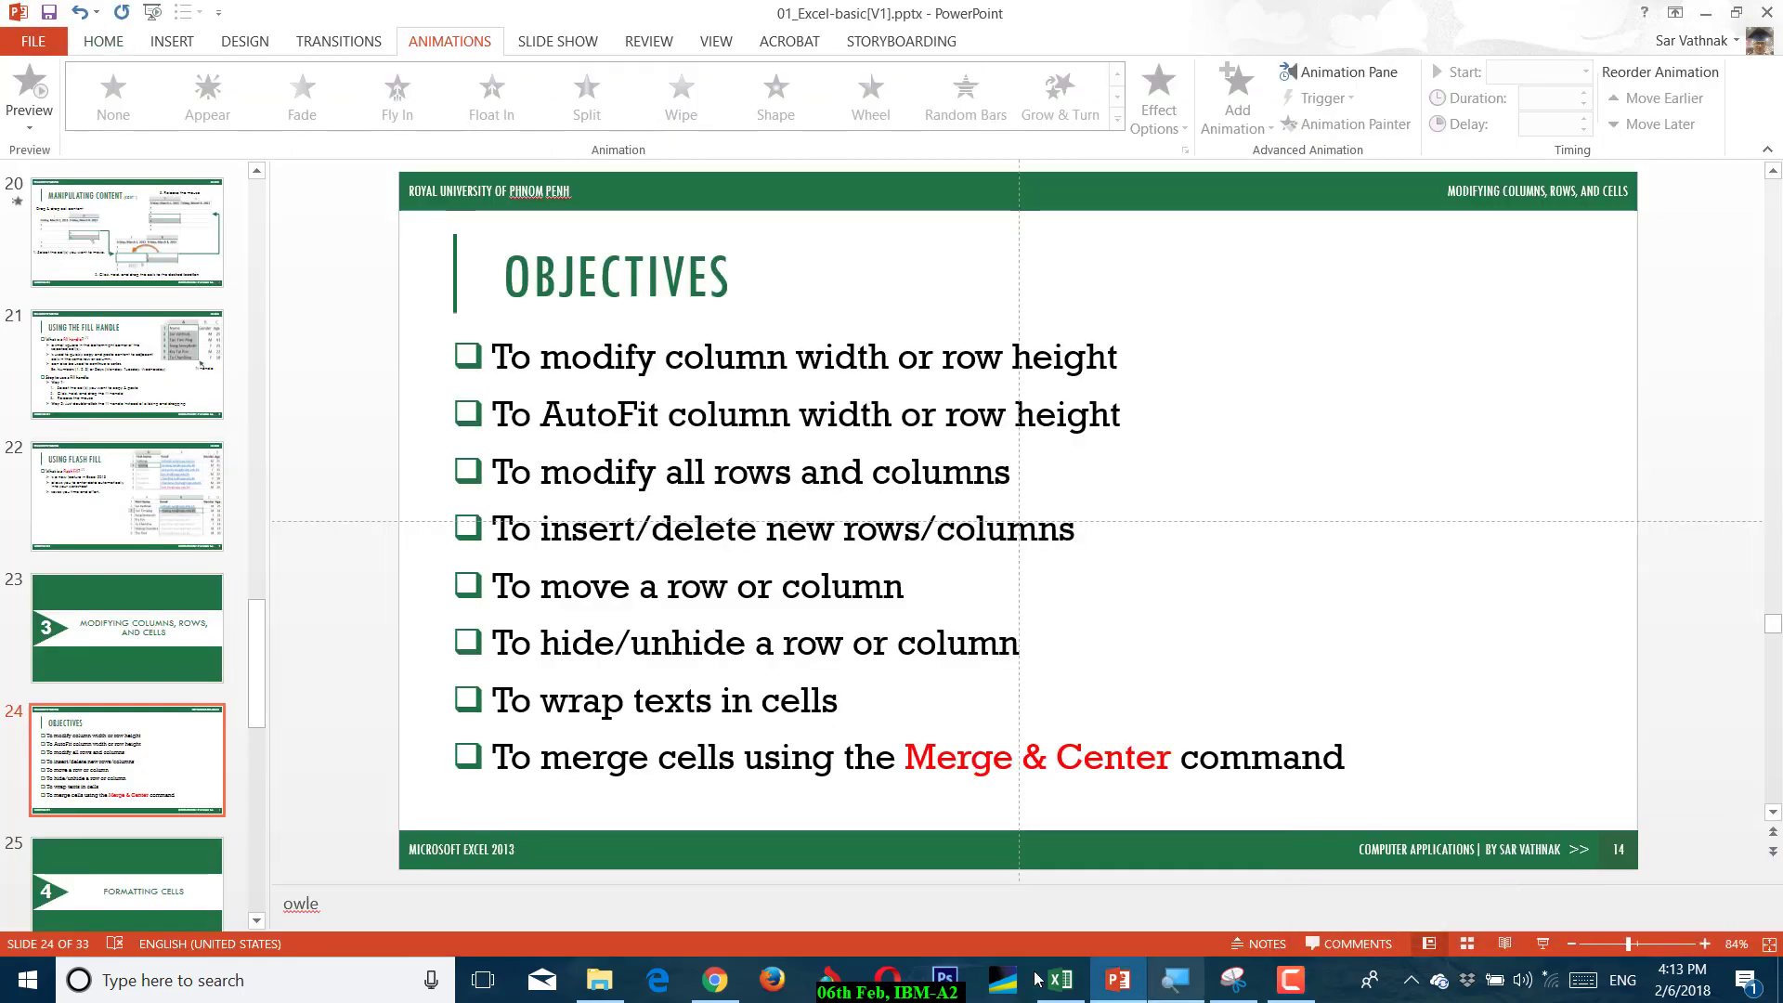
# Switch from PowerPoint back to the test-excel.xlsx workbook using the taskbar.
pyautogui.click(1061, 980)
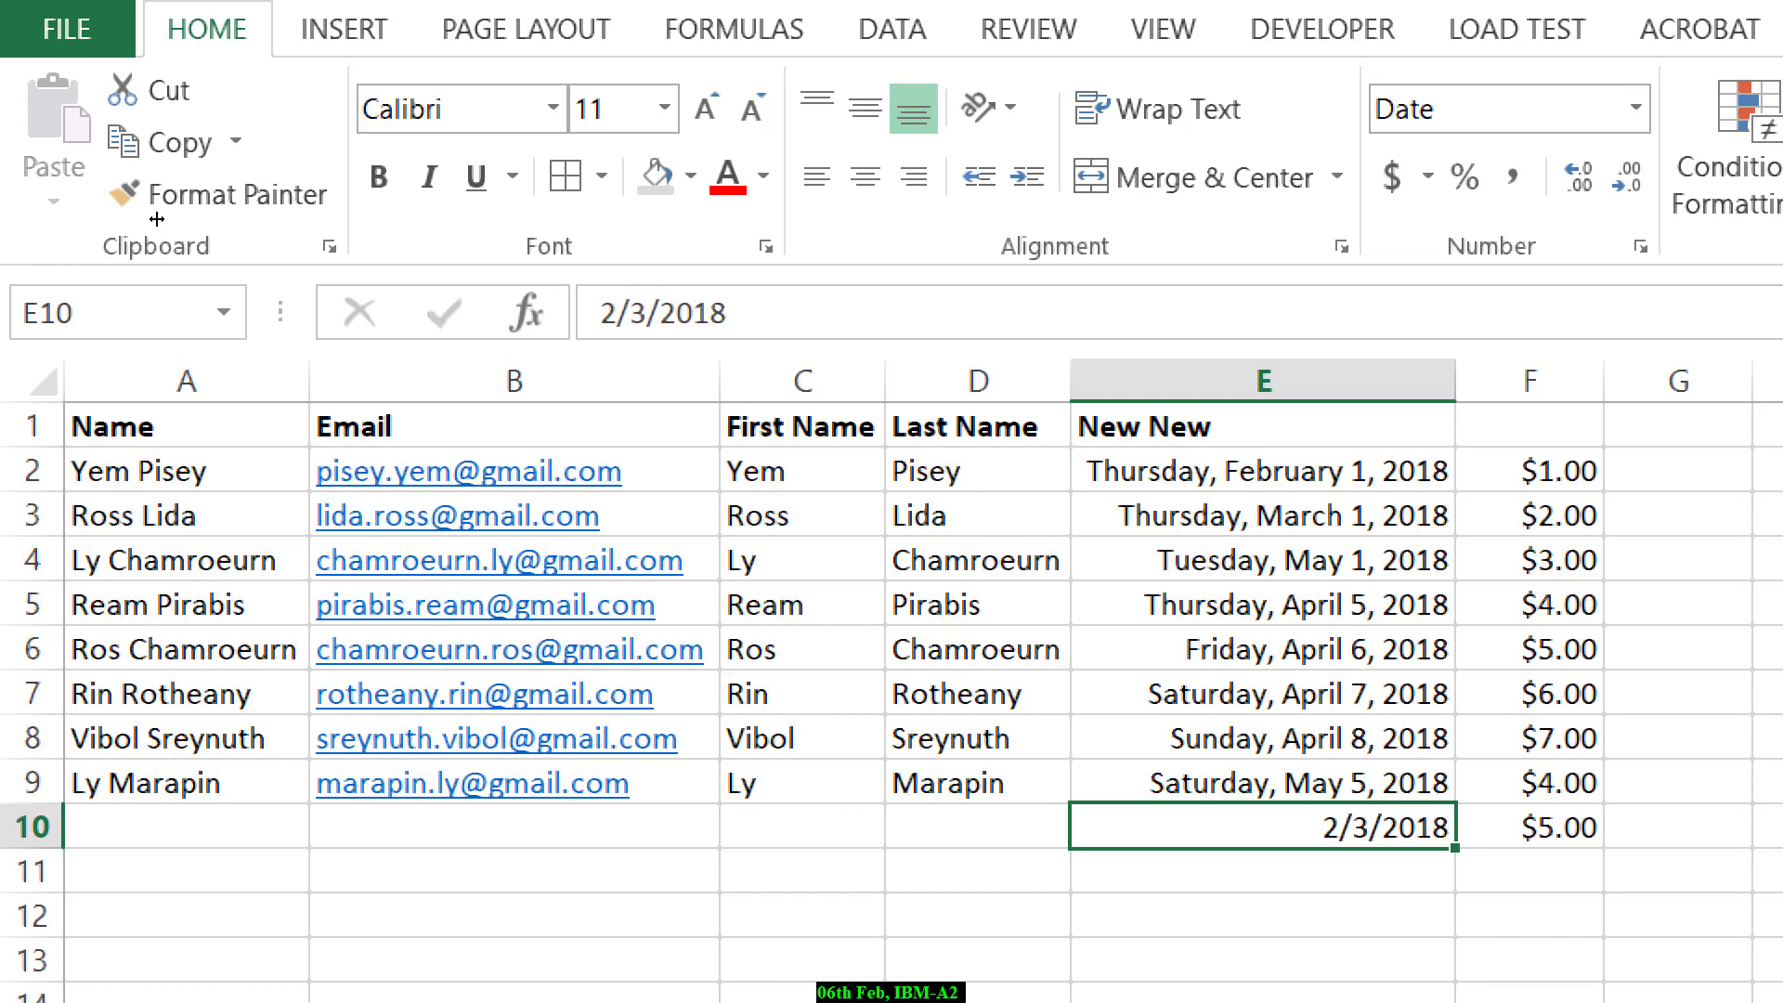
pyautogui.moveTo(309, 381); pyautogui.dragTo(547, 381)
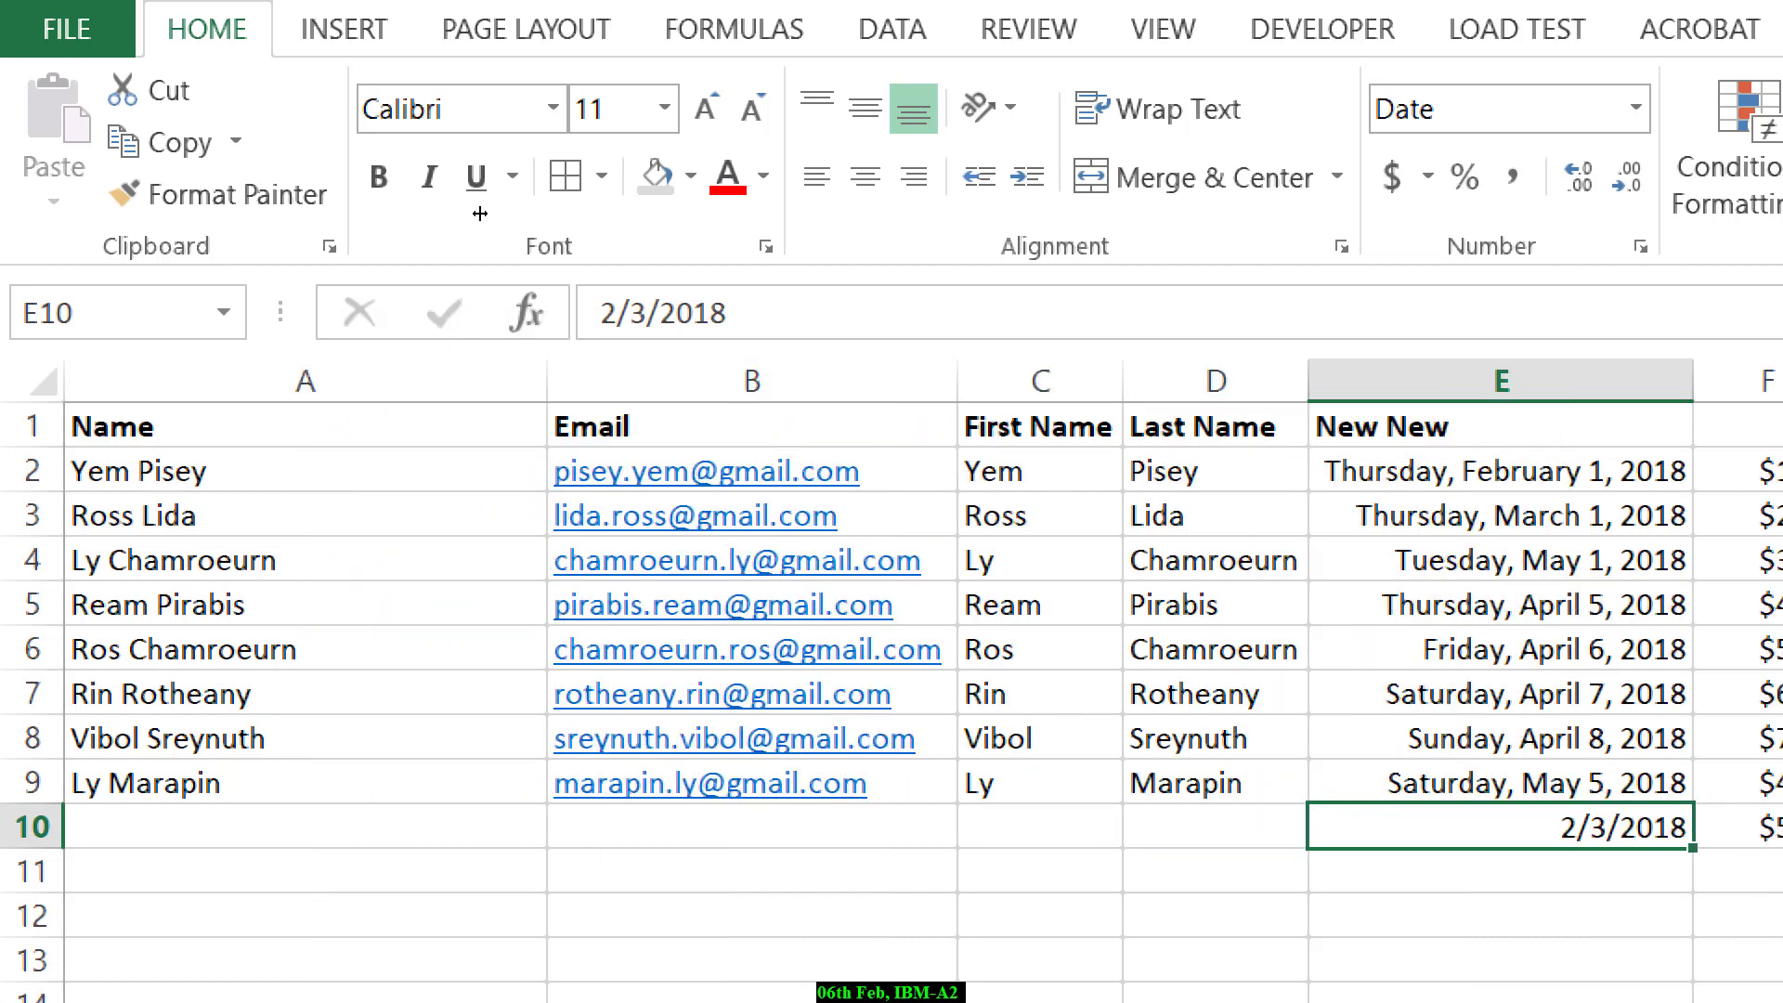
pyautogui.moveTo(958, 381); pyautogui.dragTo(1043, 381)
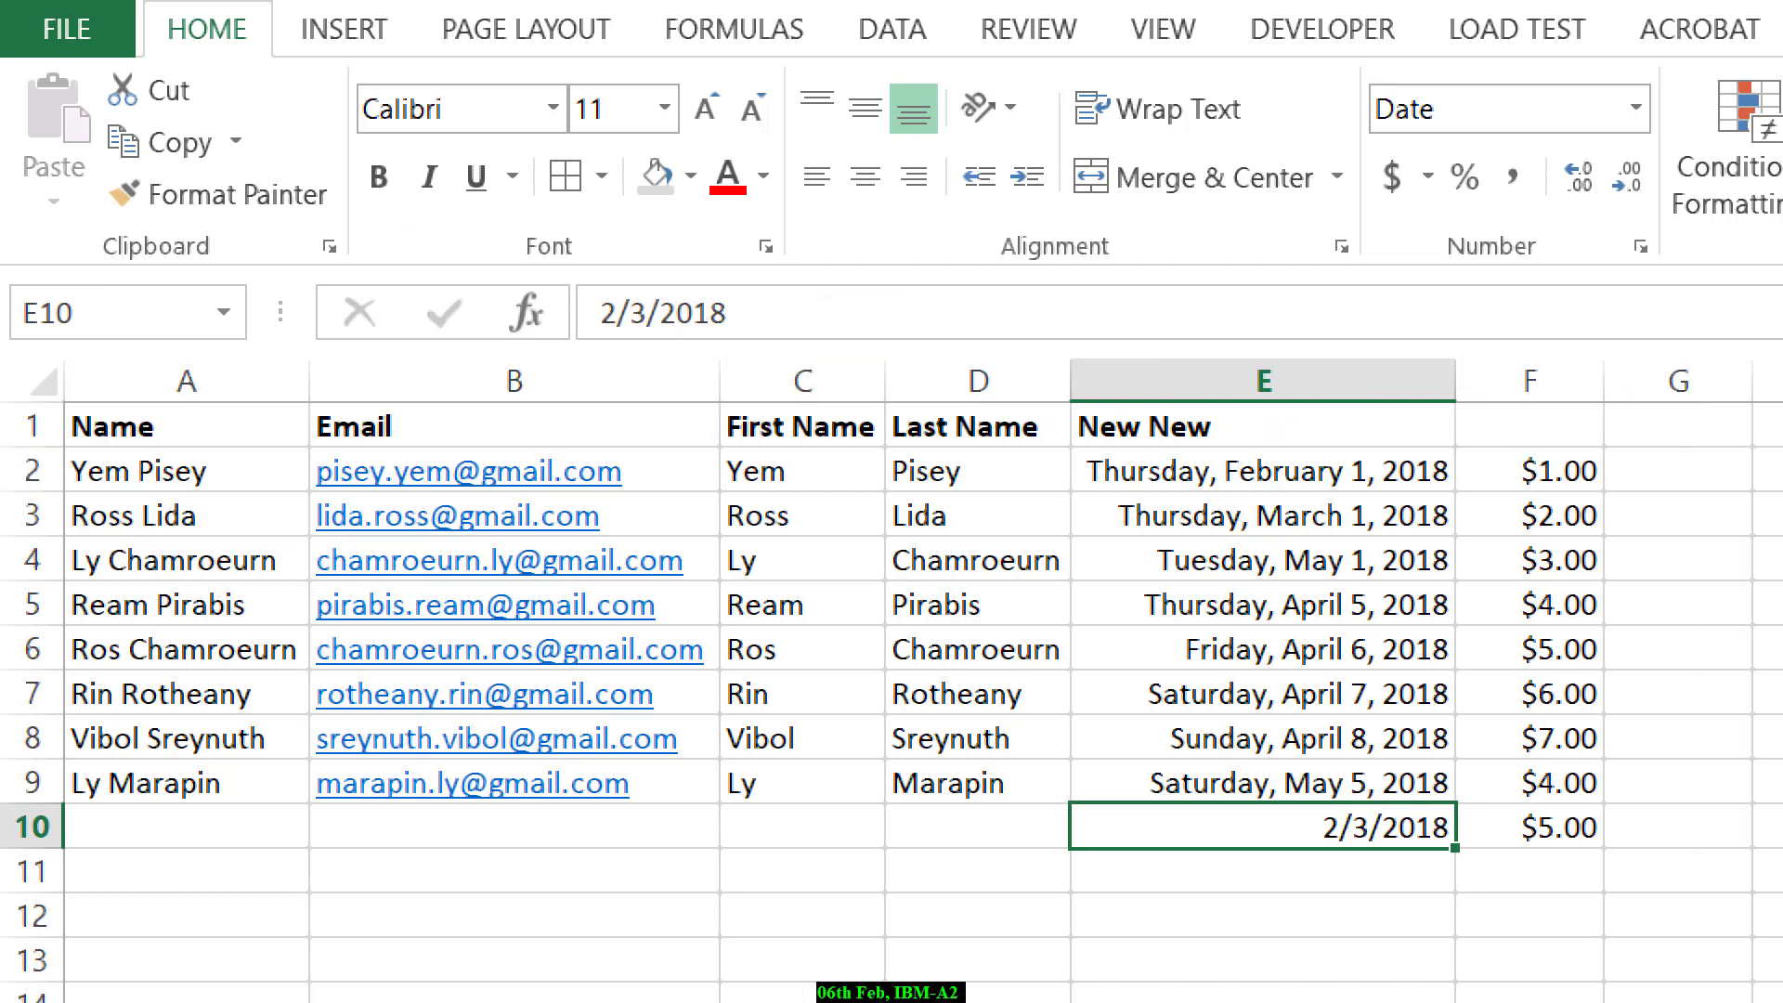
pyautogui.moveTo(13, 269); pyautogui.dragTo(10, 306)
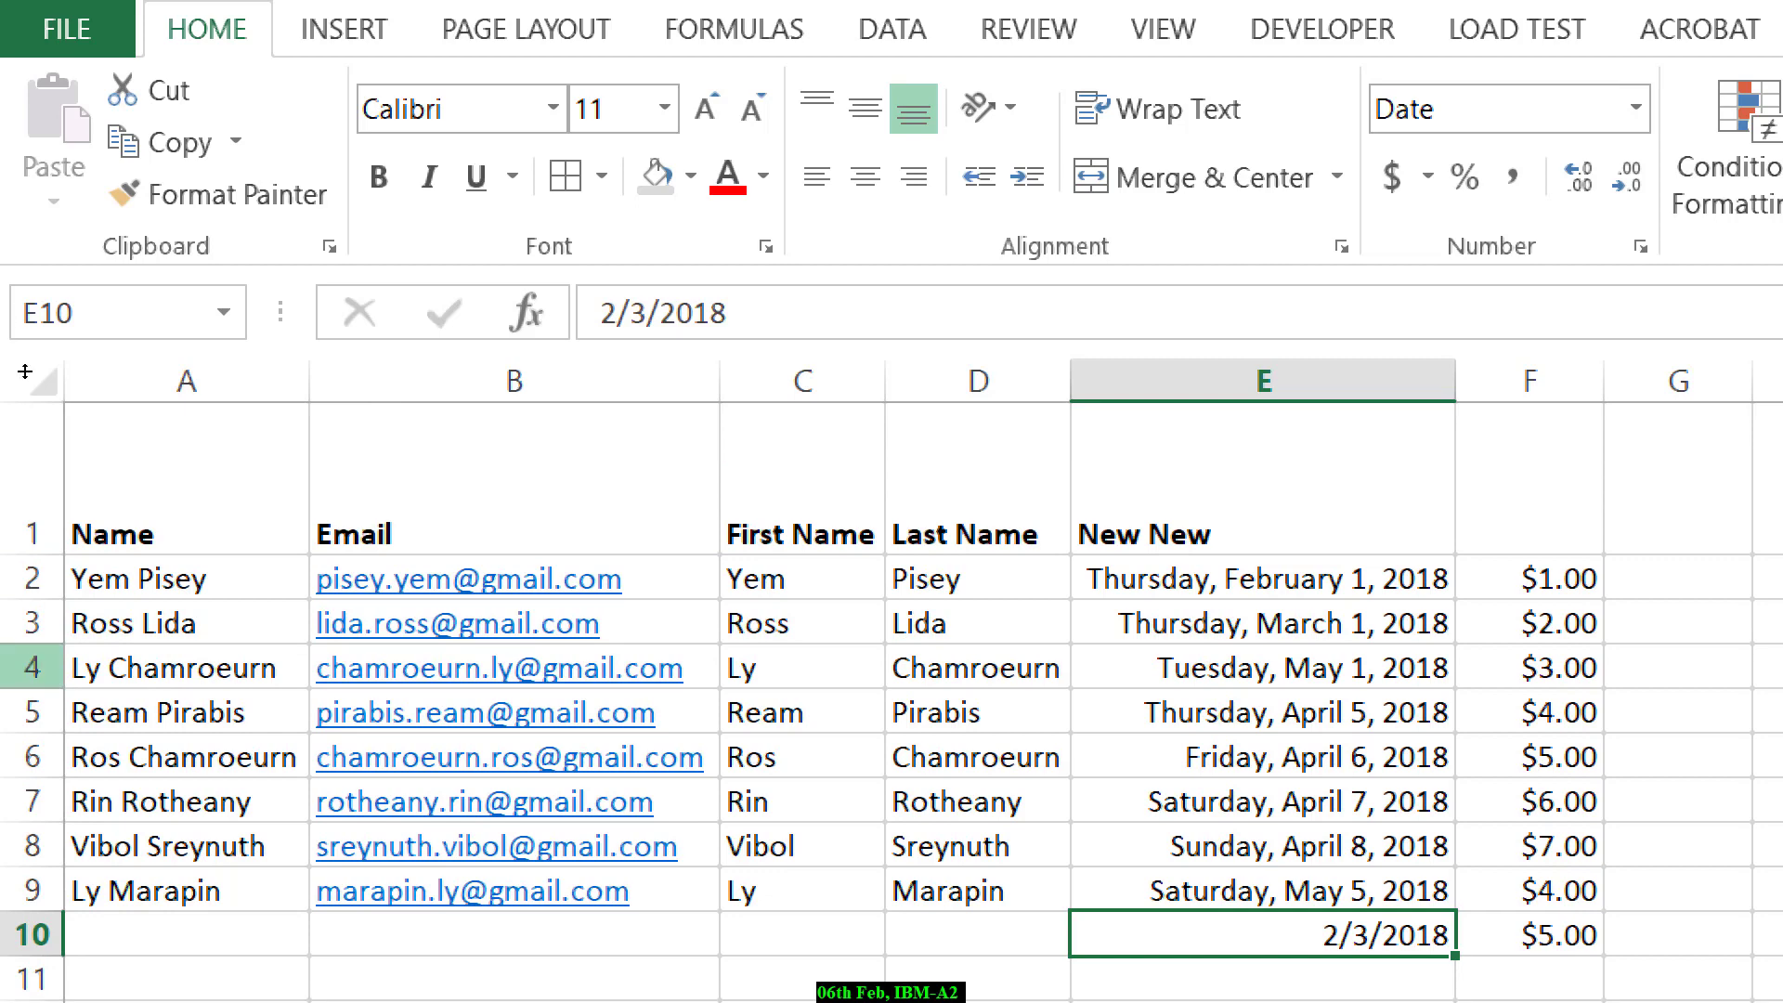
pyautogui.moveTo(19, 644)
pyautogui.mouseDown()
pyautogui.moveTo(21, 402)
pyautogui.moveTo(3, 752)
pyautogui.mouseUp()
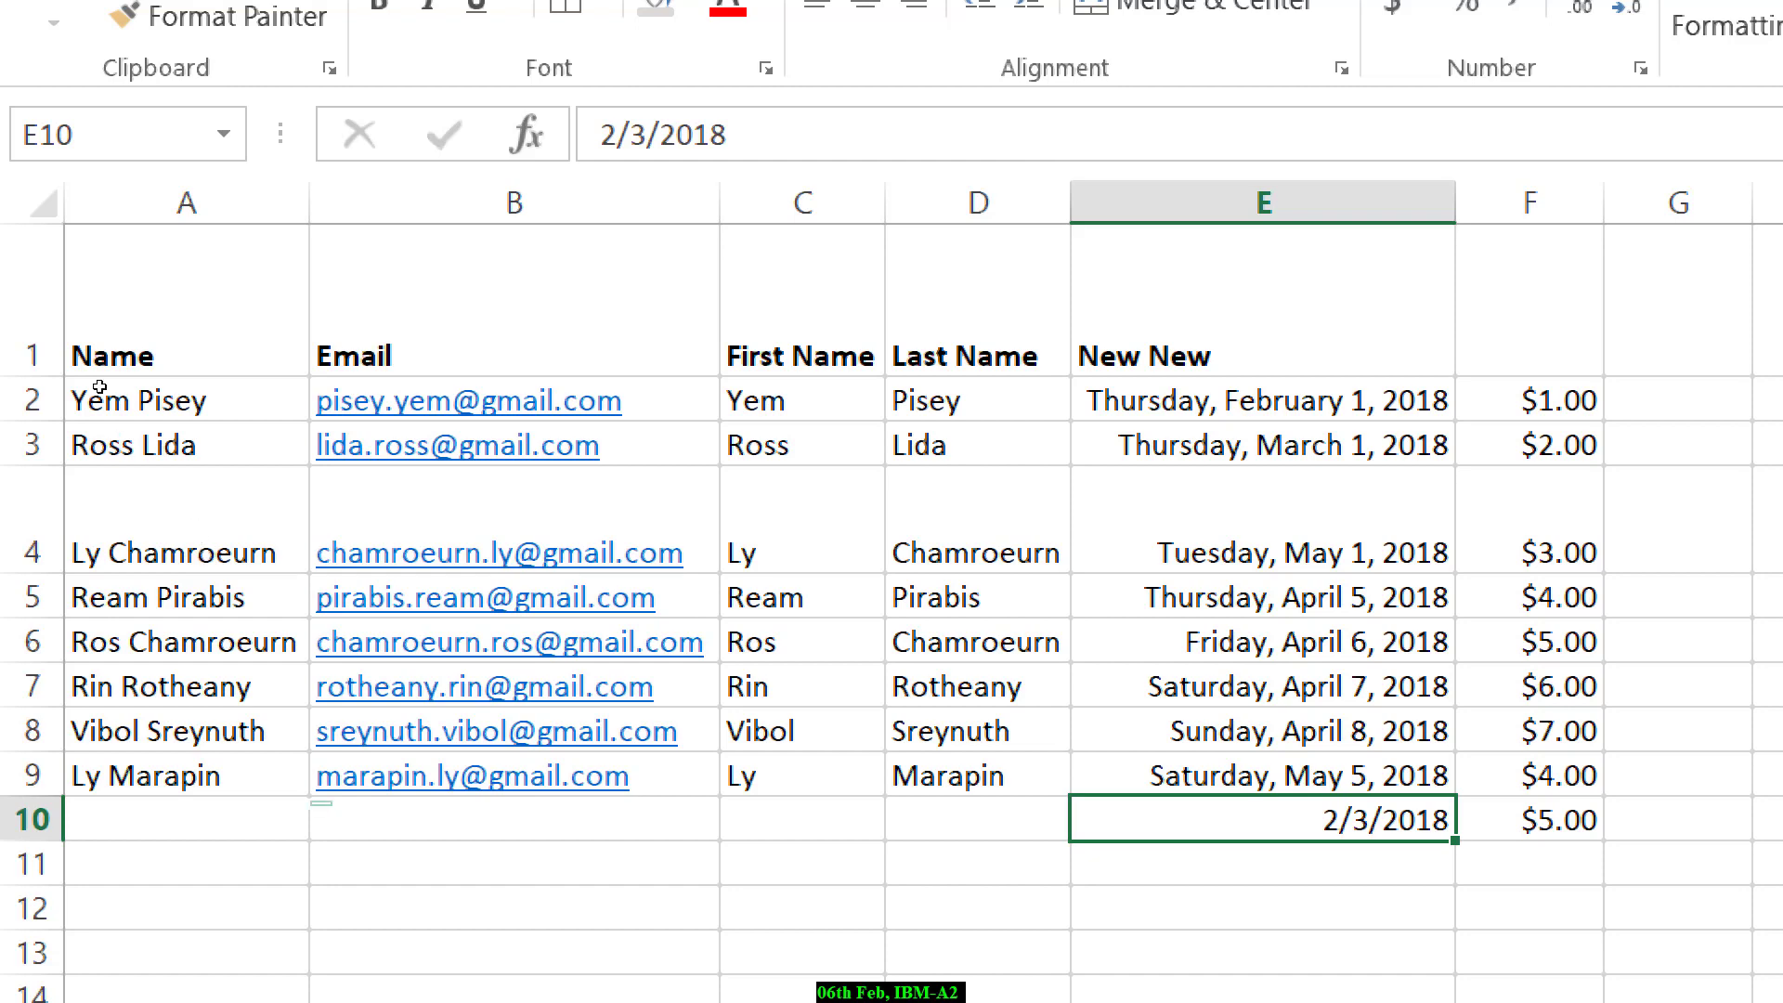
pyautogui.moveTo(11, 304); pyautogui.dragTo(11, 269)
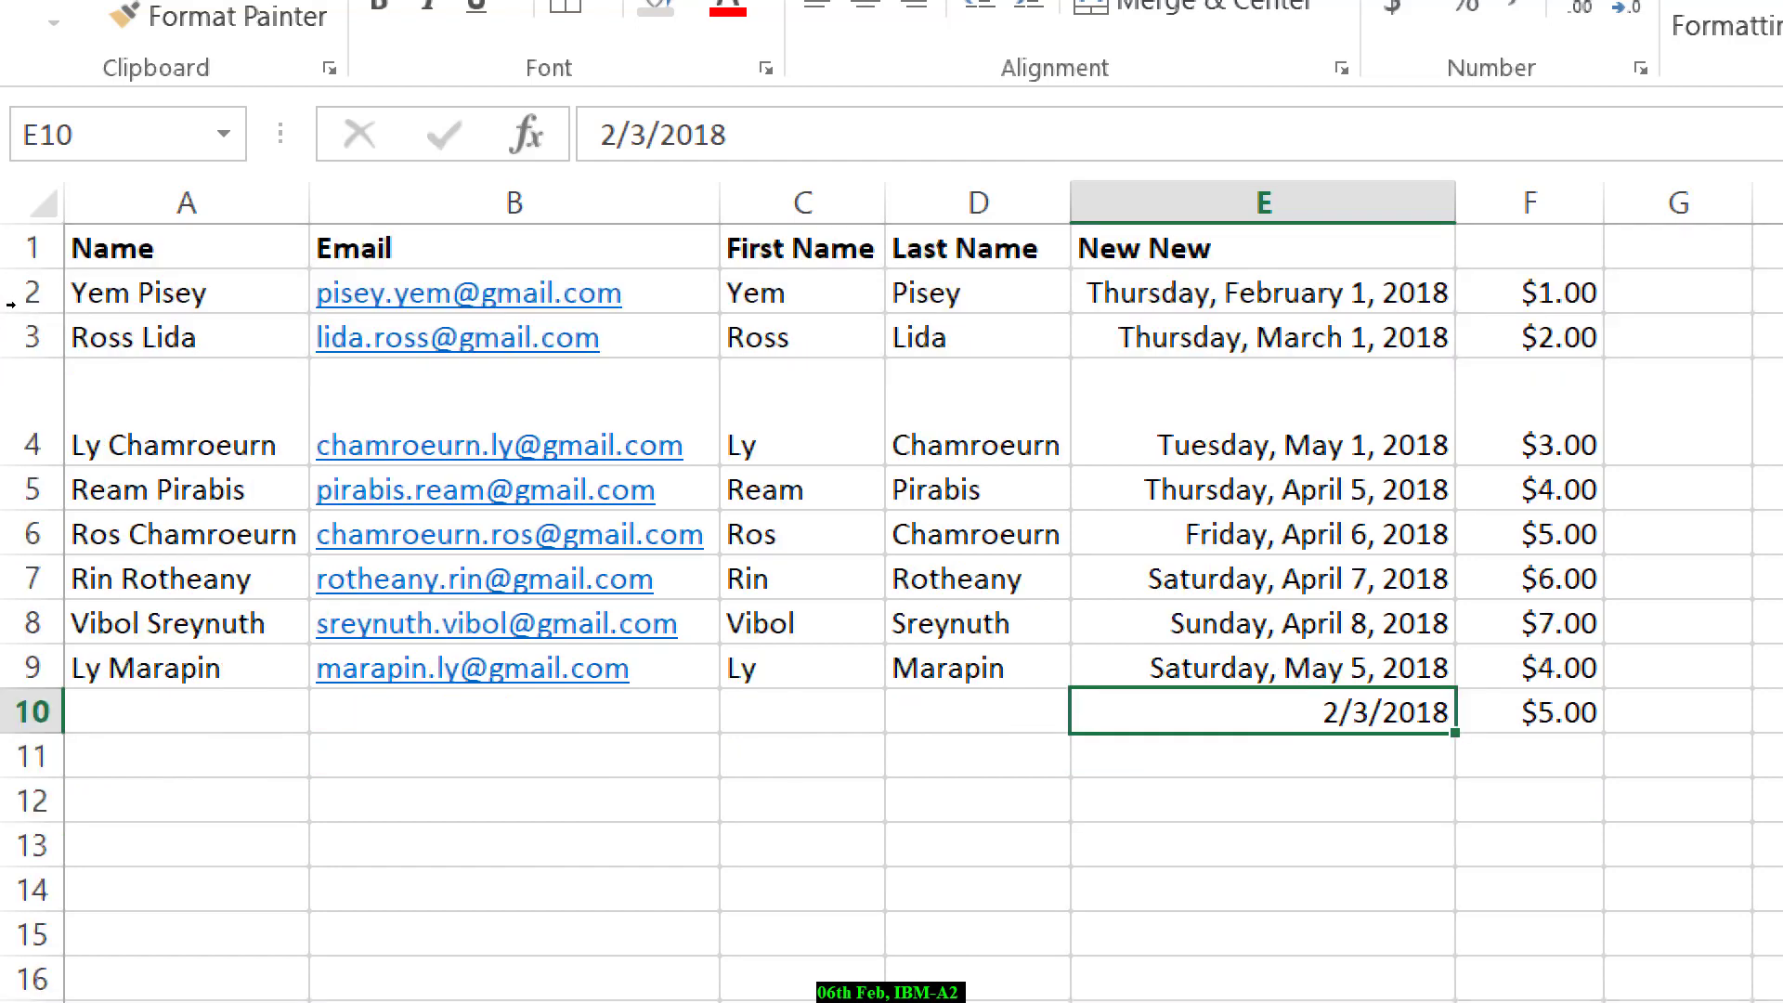
pyautogui.doubleClick(11, 350)
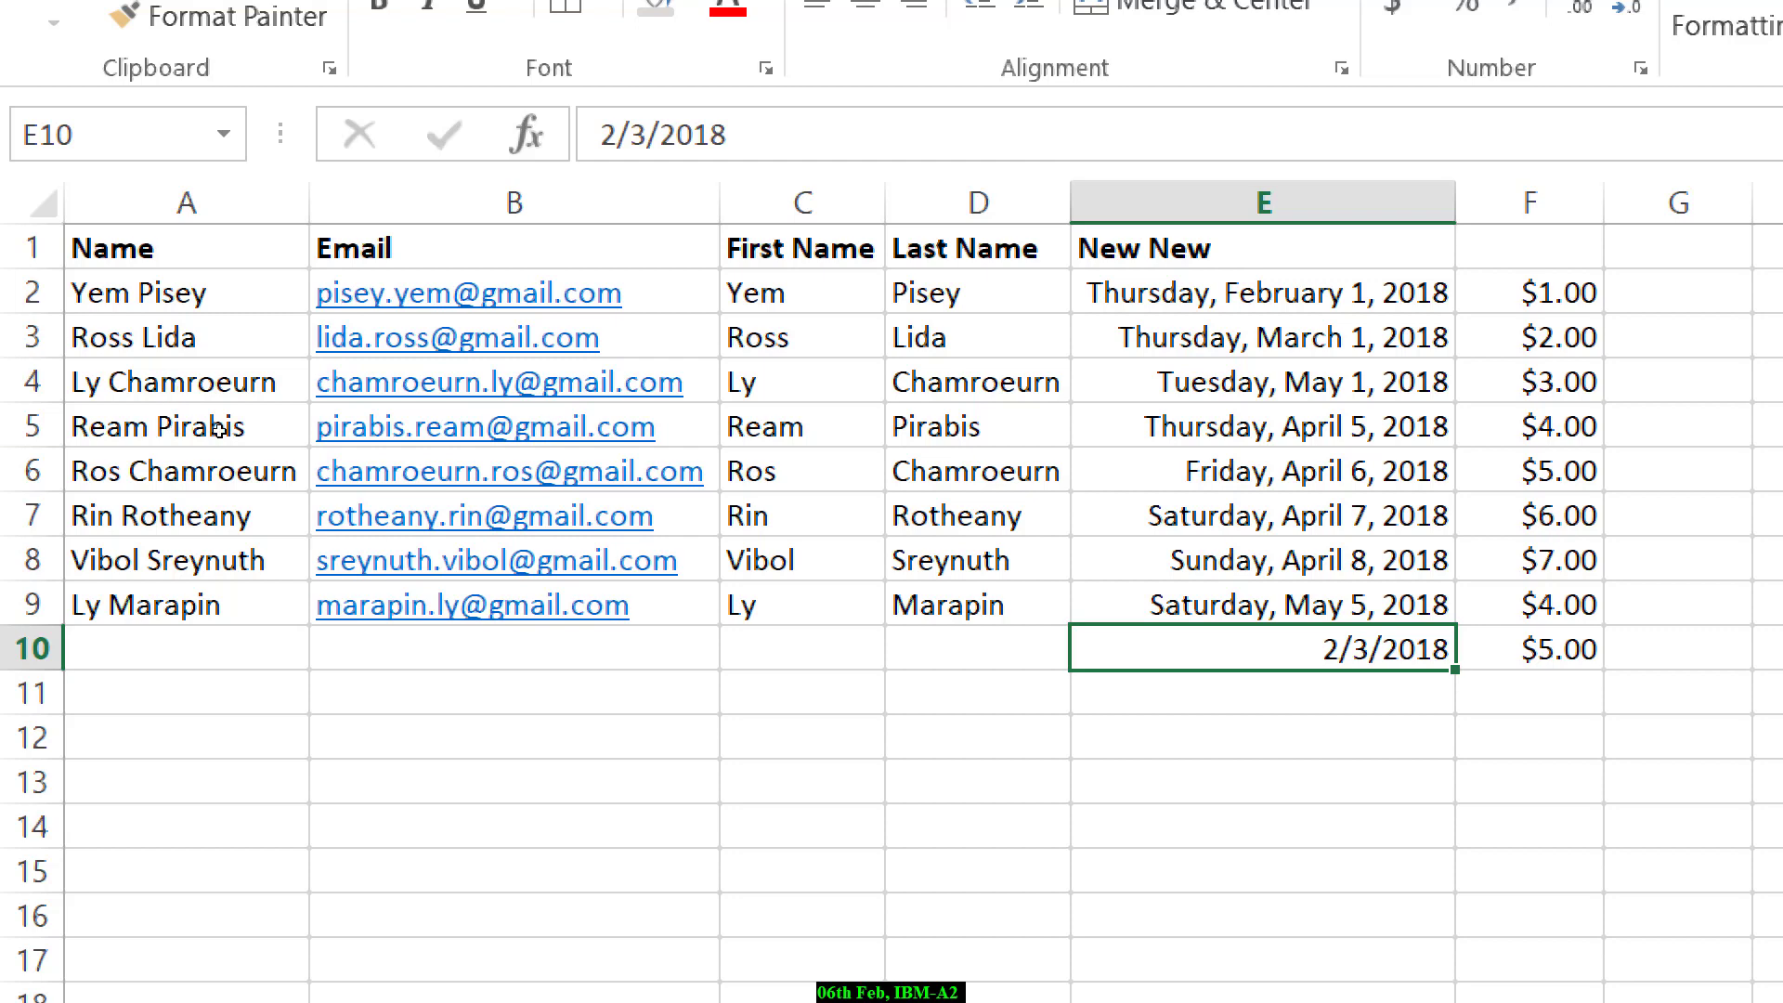
pyautogui.press('Left')
pyautogui.press('Left')
pyautogui.press('Left')
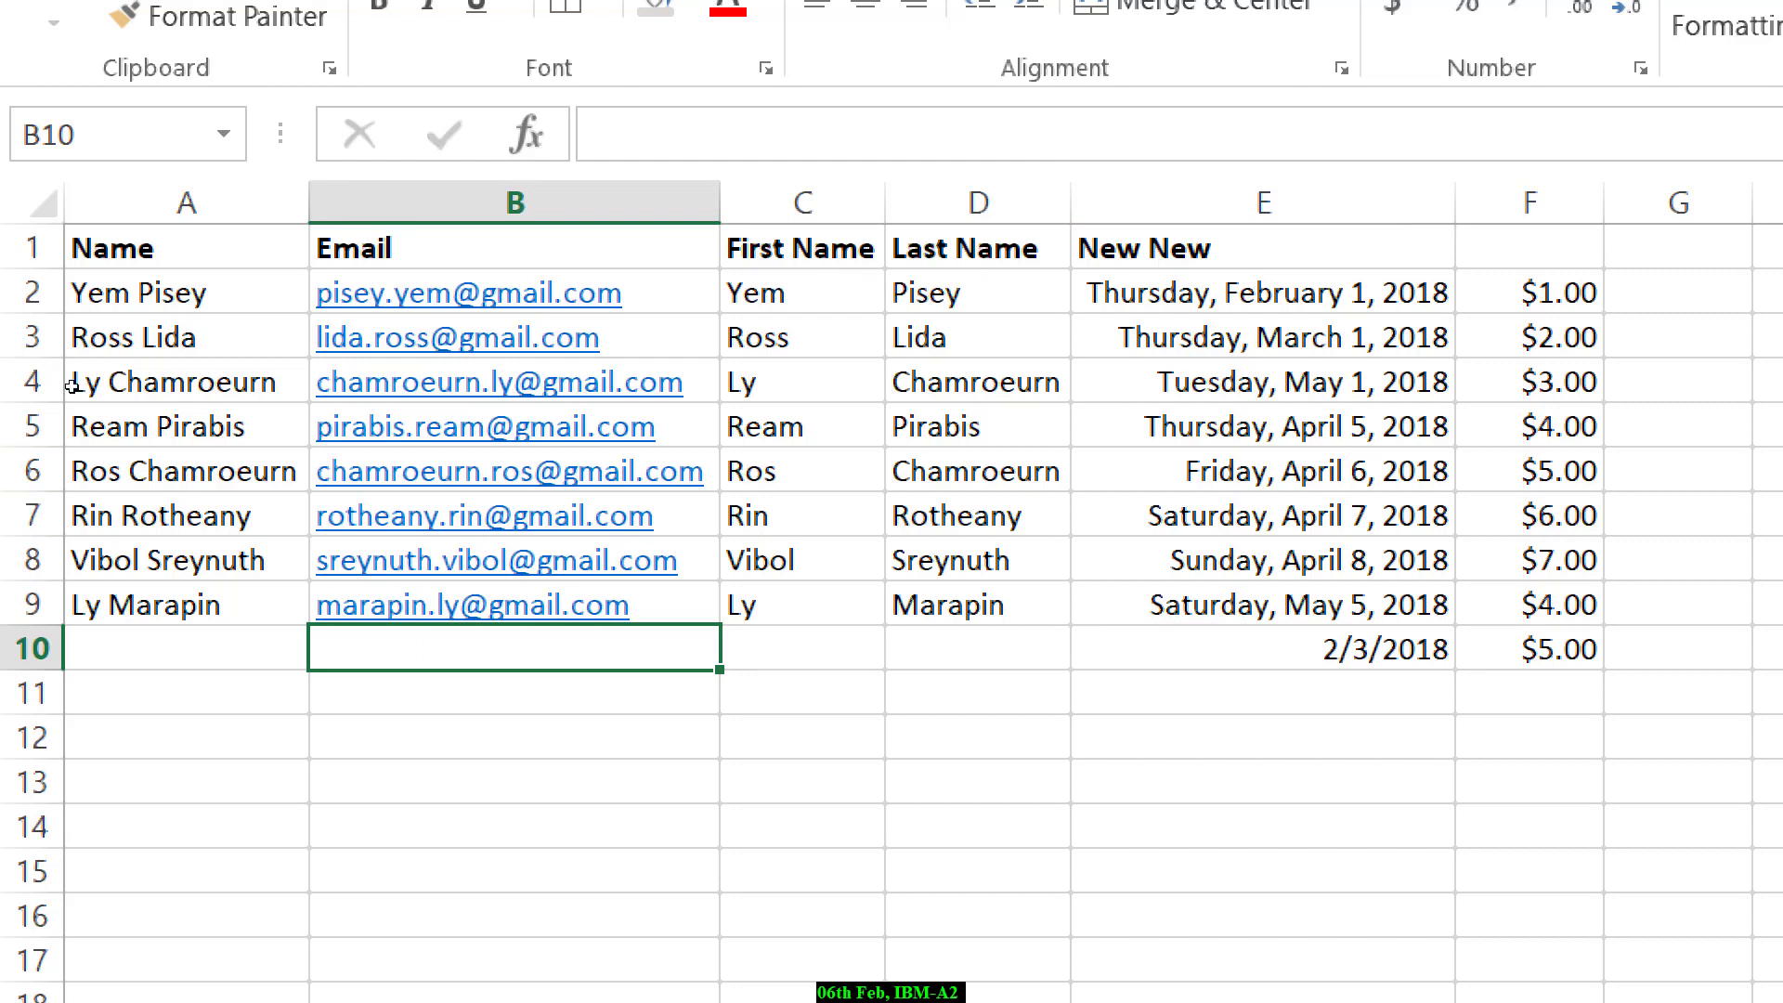
# Enter 'Ly dkdkdkdkkdkdkdkdkdkdk' in A10 and AutoFit column A to show it fully.
pyautogui.press('Left')
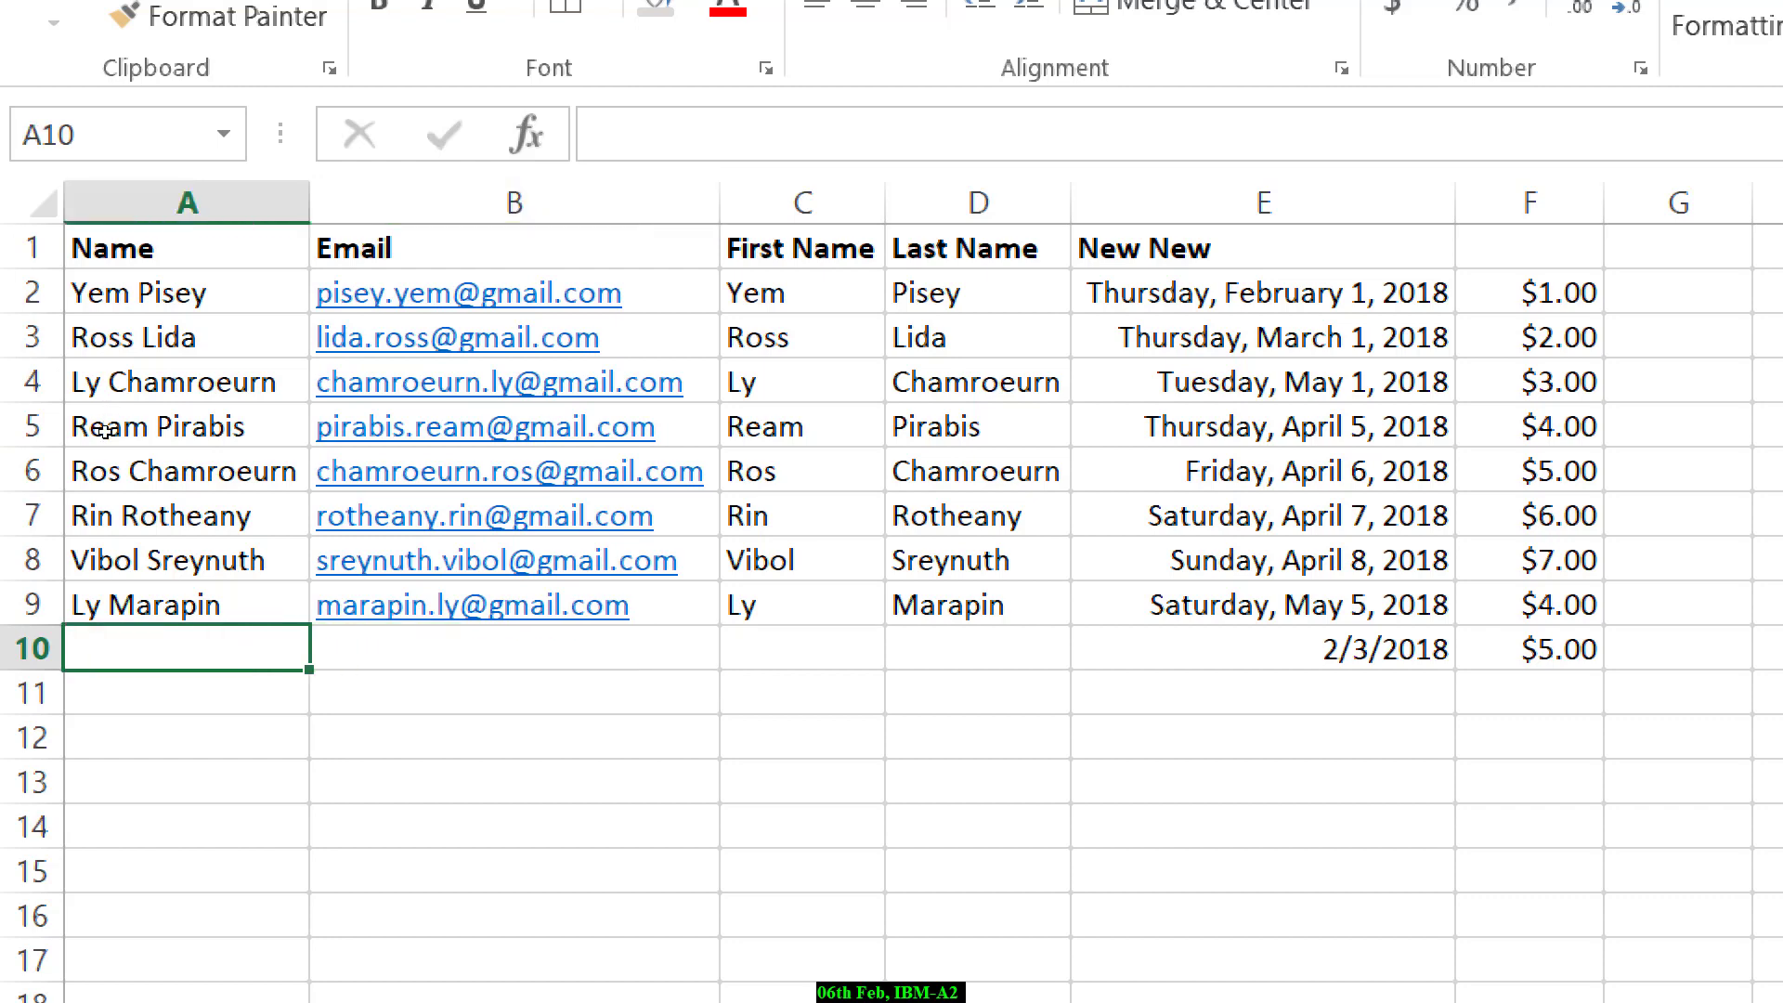
pyautogui.write('Ly ')
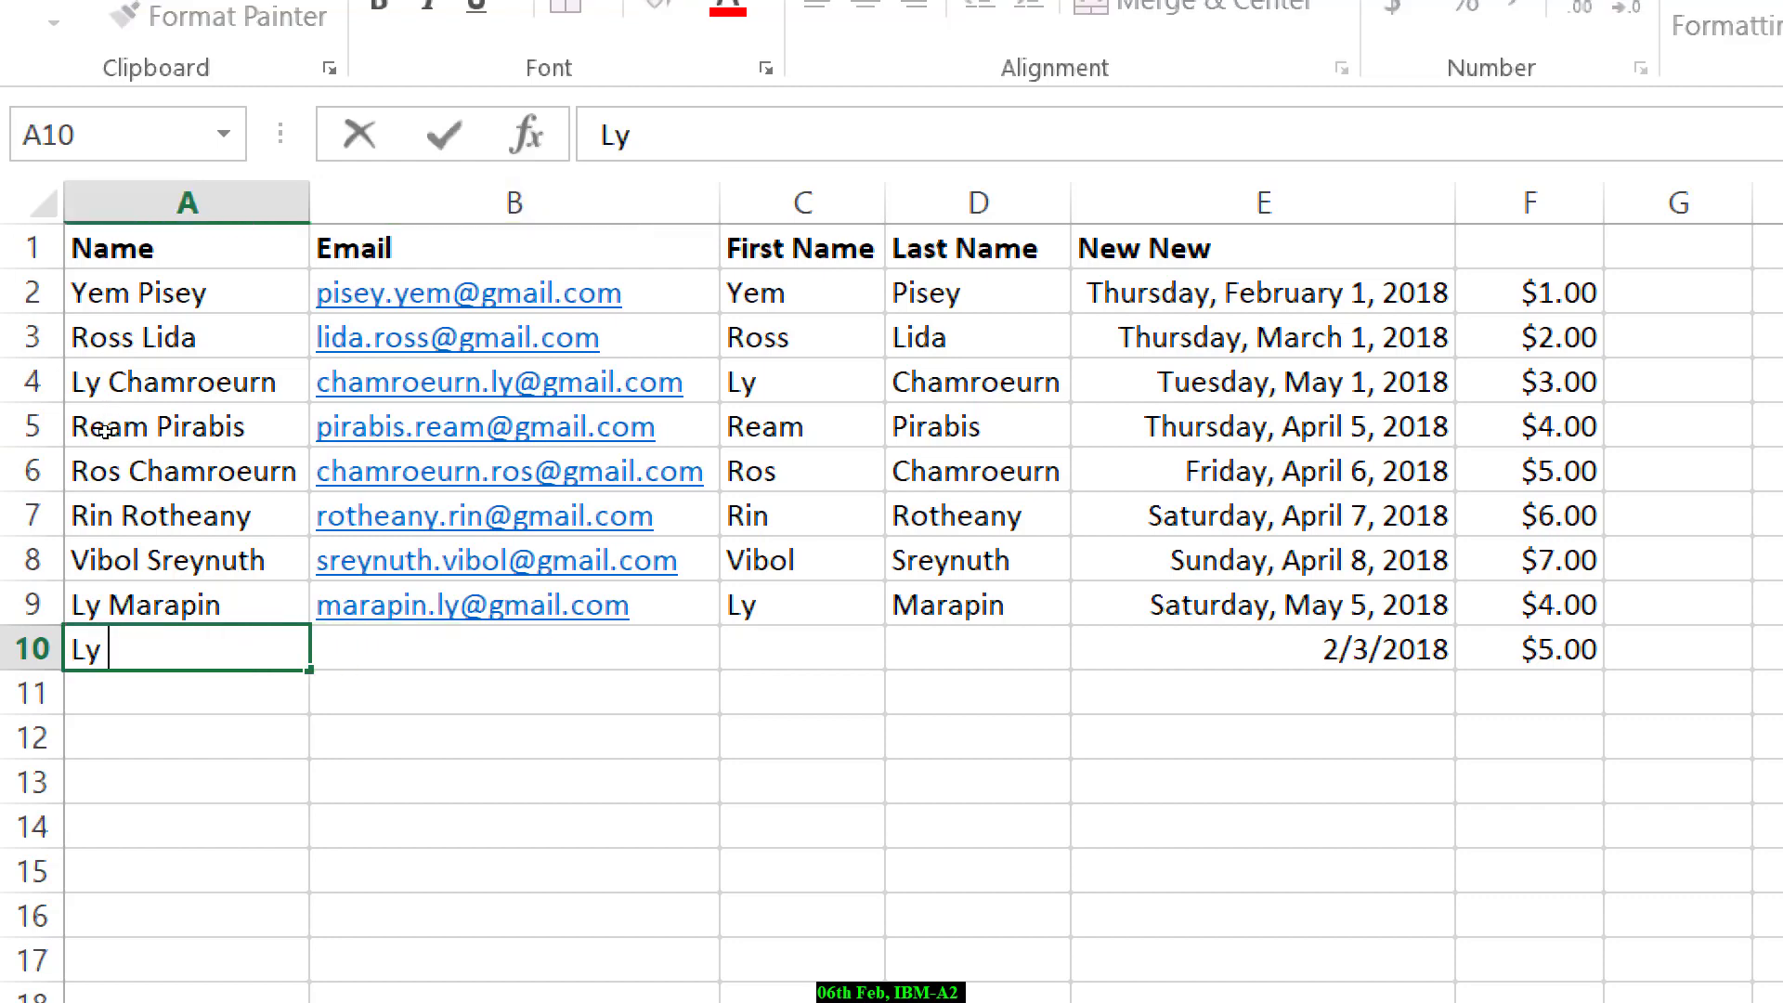
pyautogui.write('dkdkdkdkkdkdk')
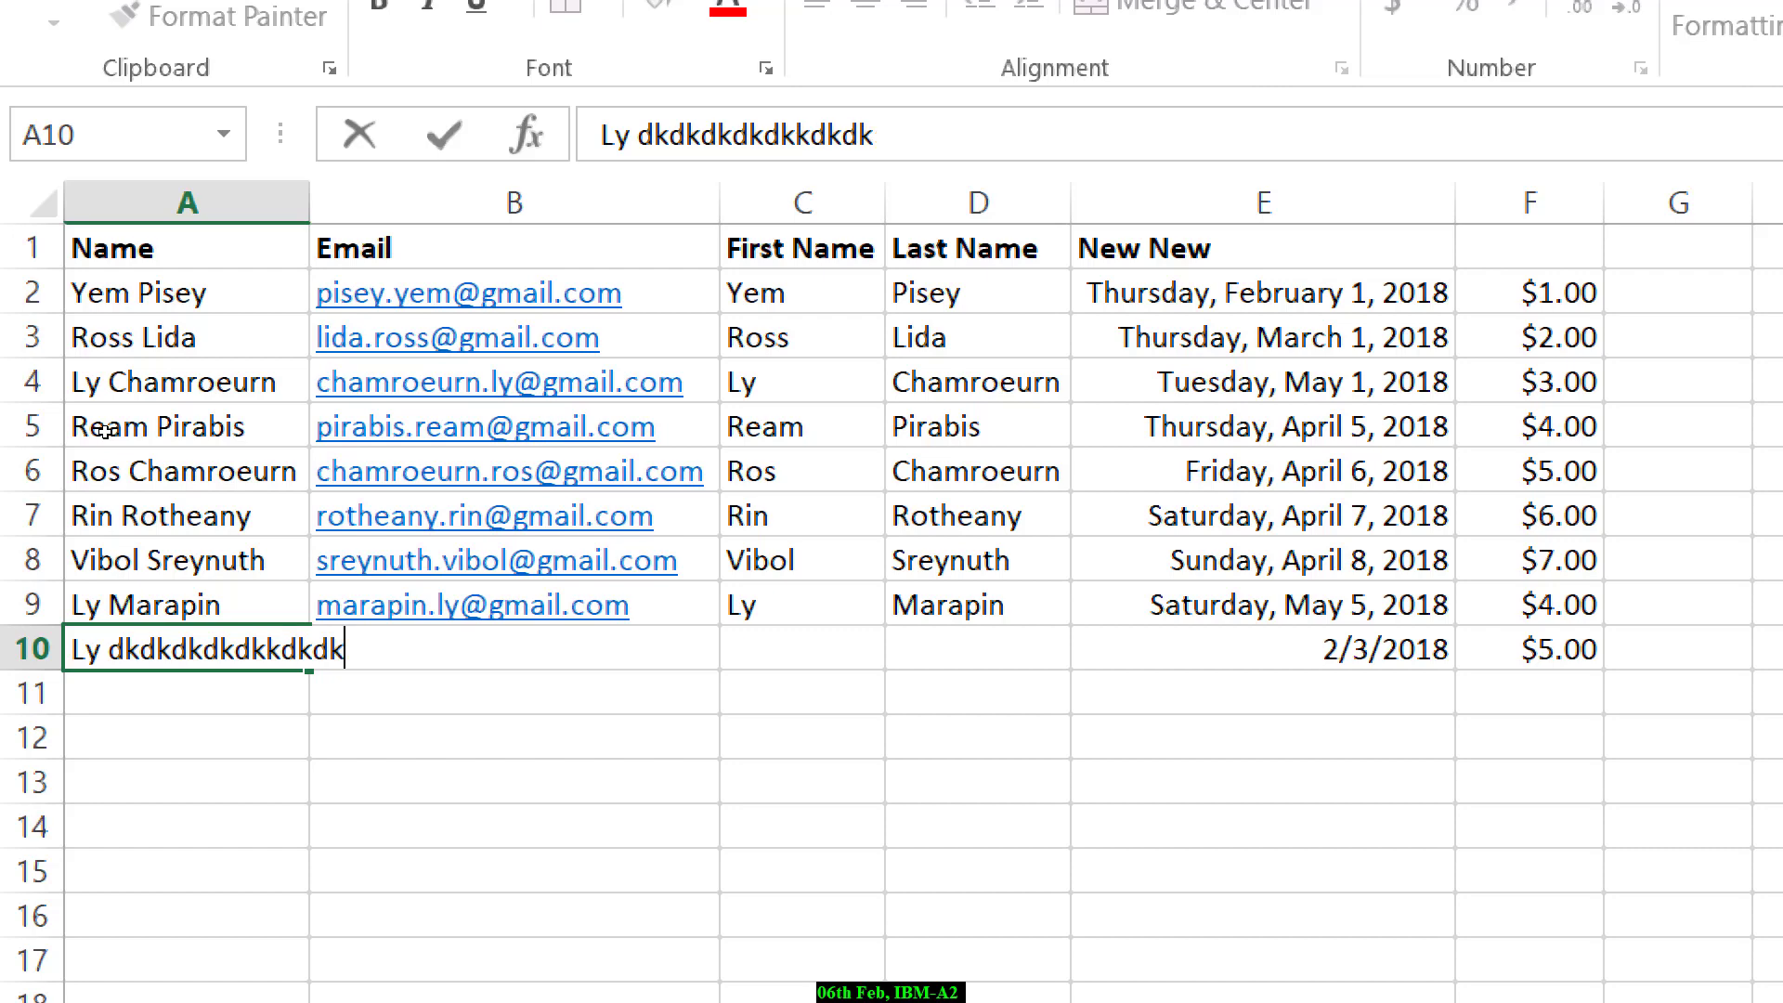
pyautogui.write('dkdkdkdk')
pyautogui.press('Return')
pyautogui.press('Return')
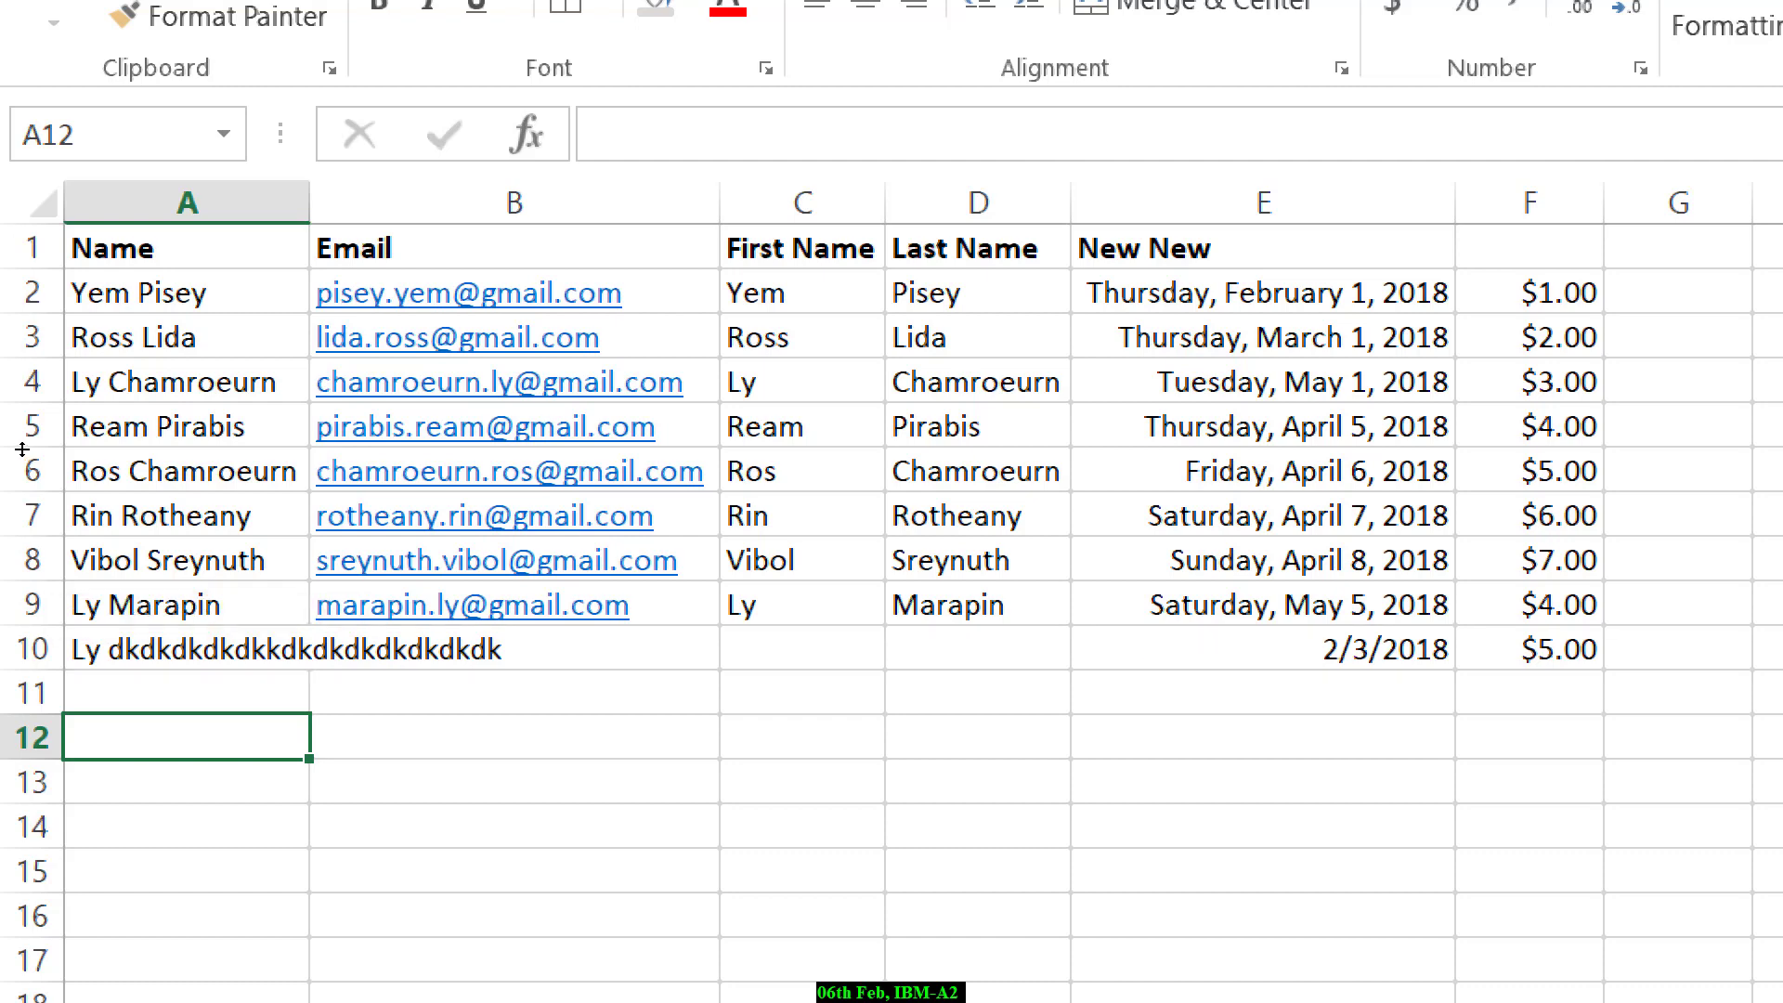
pyautogui.press('Up')
pyautogui.press('Right')
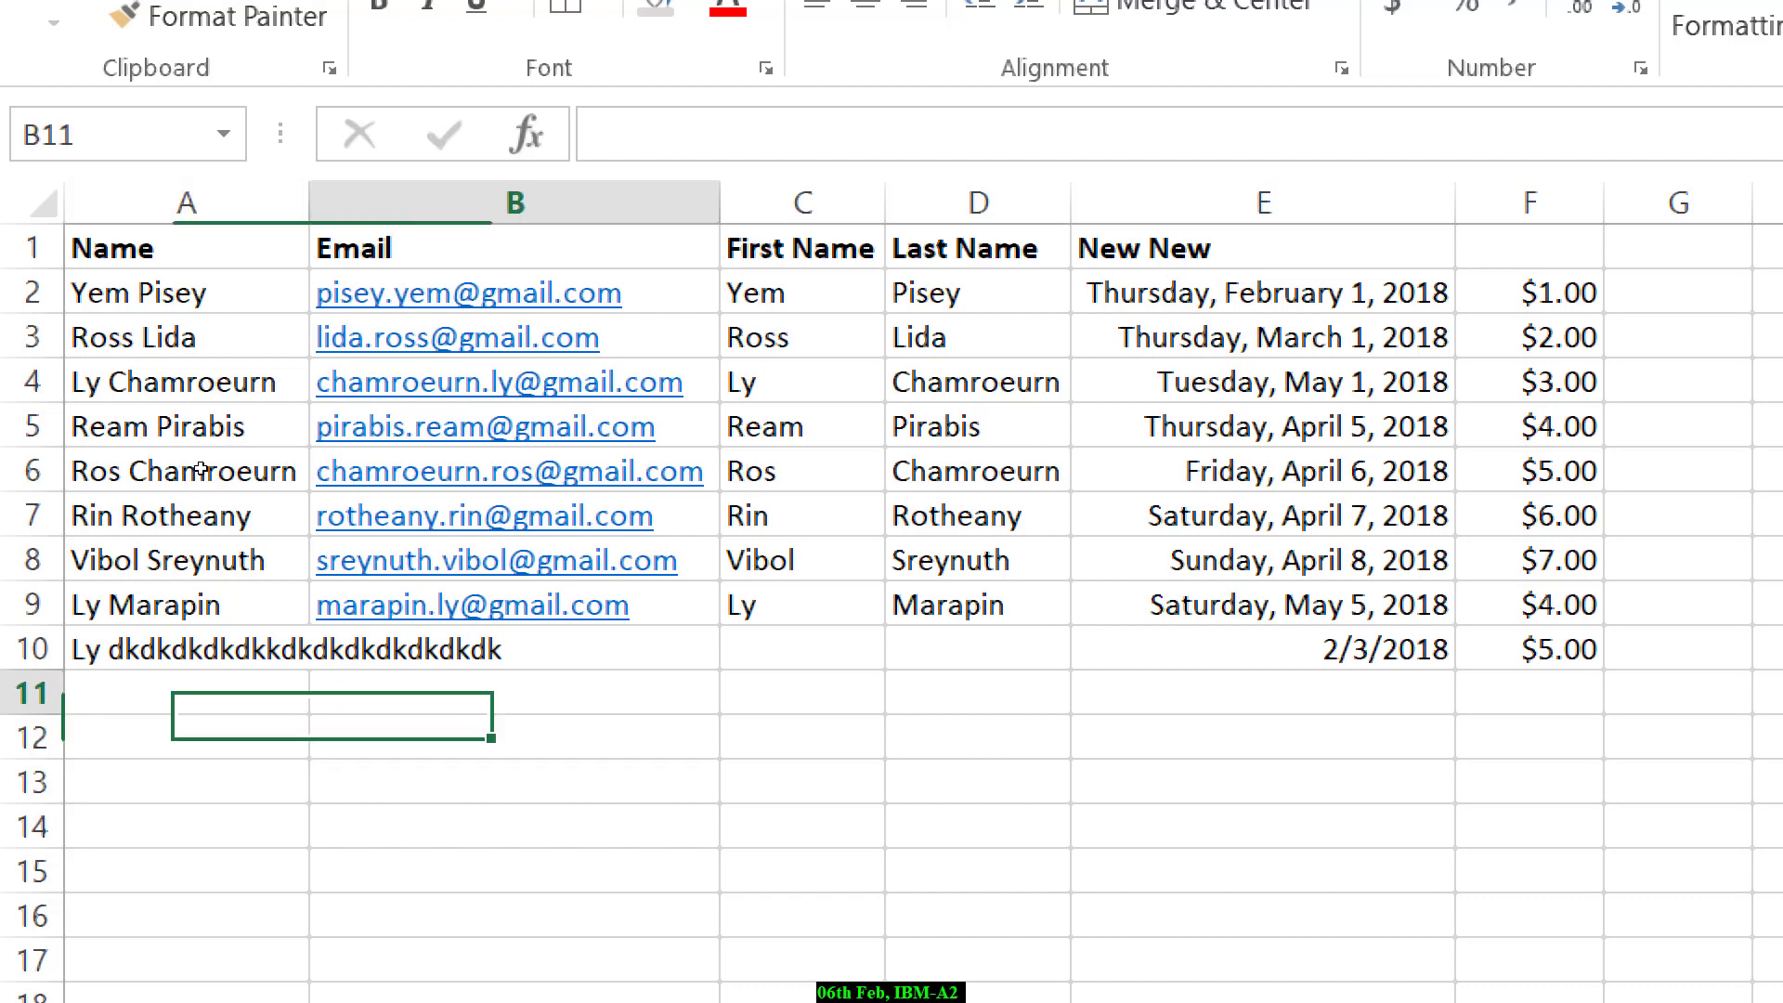
pyautogui.doubleClick(159, 214)
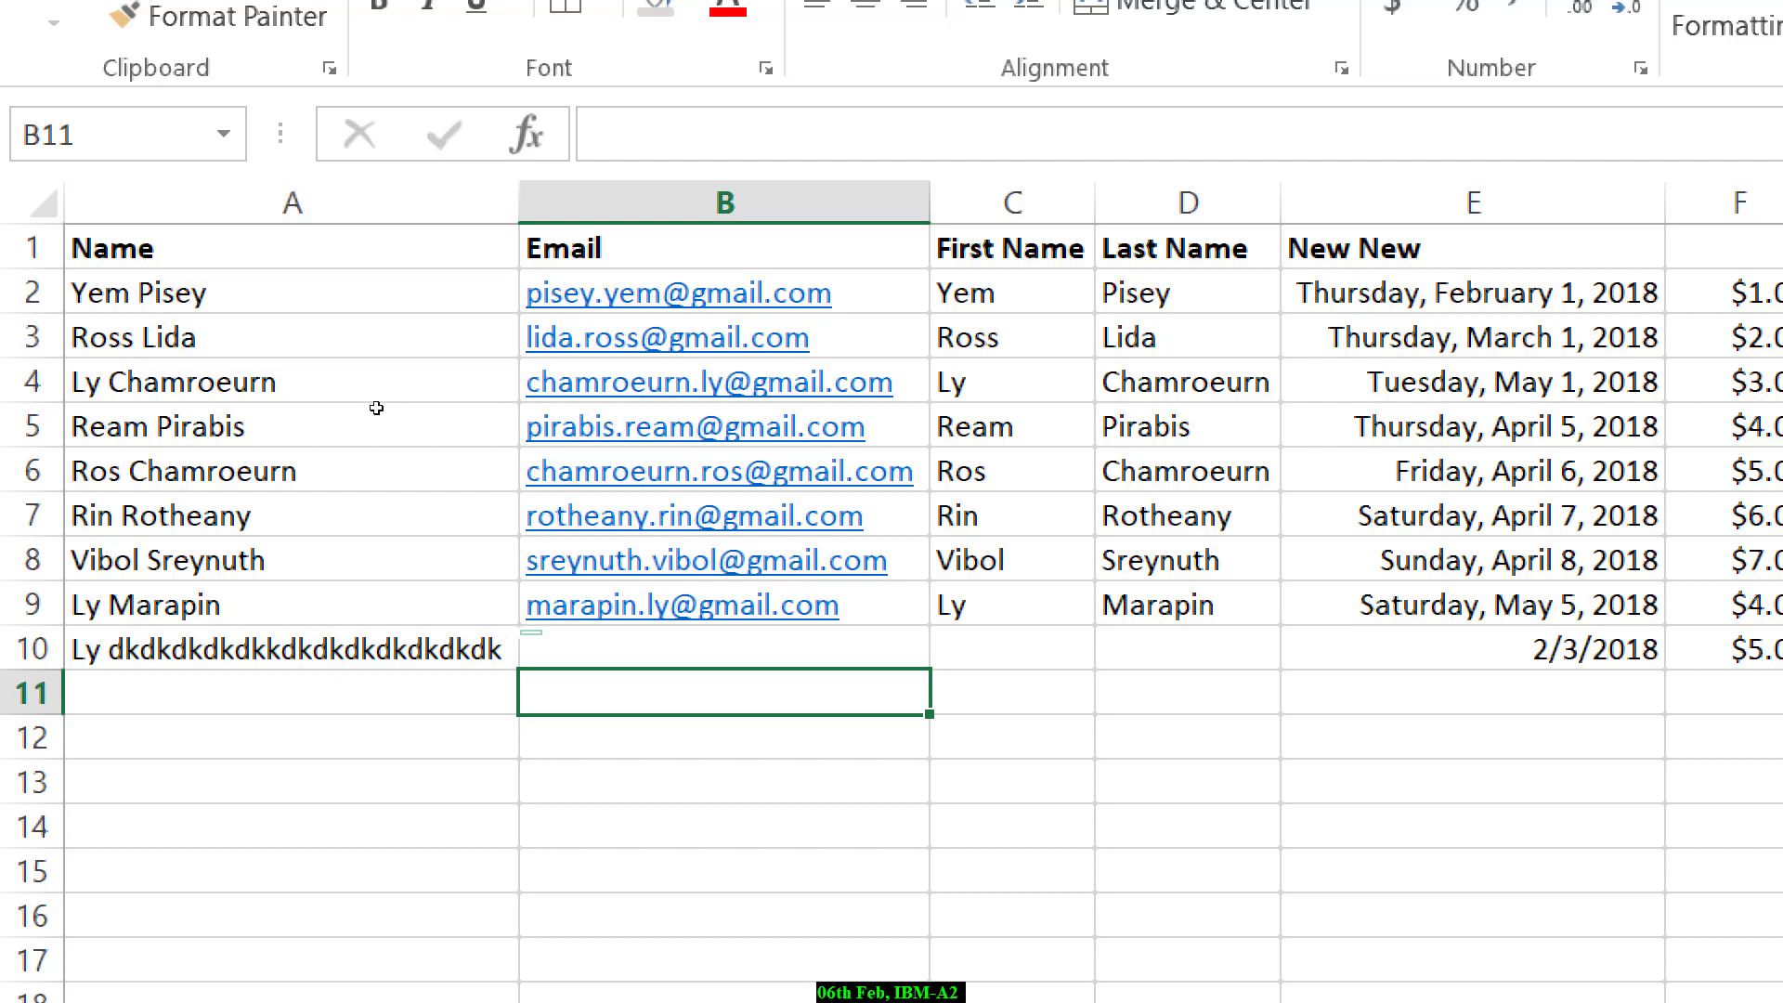
# Switch over to the PowerPoint slides.
pyautogui.press('super')
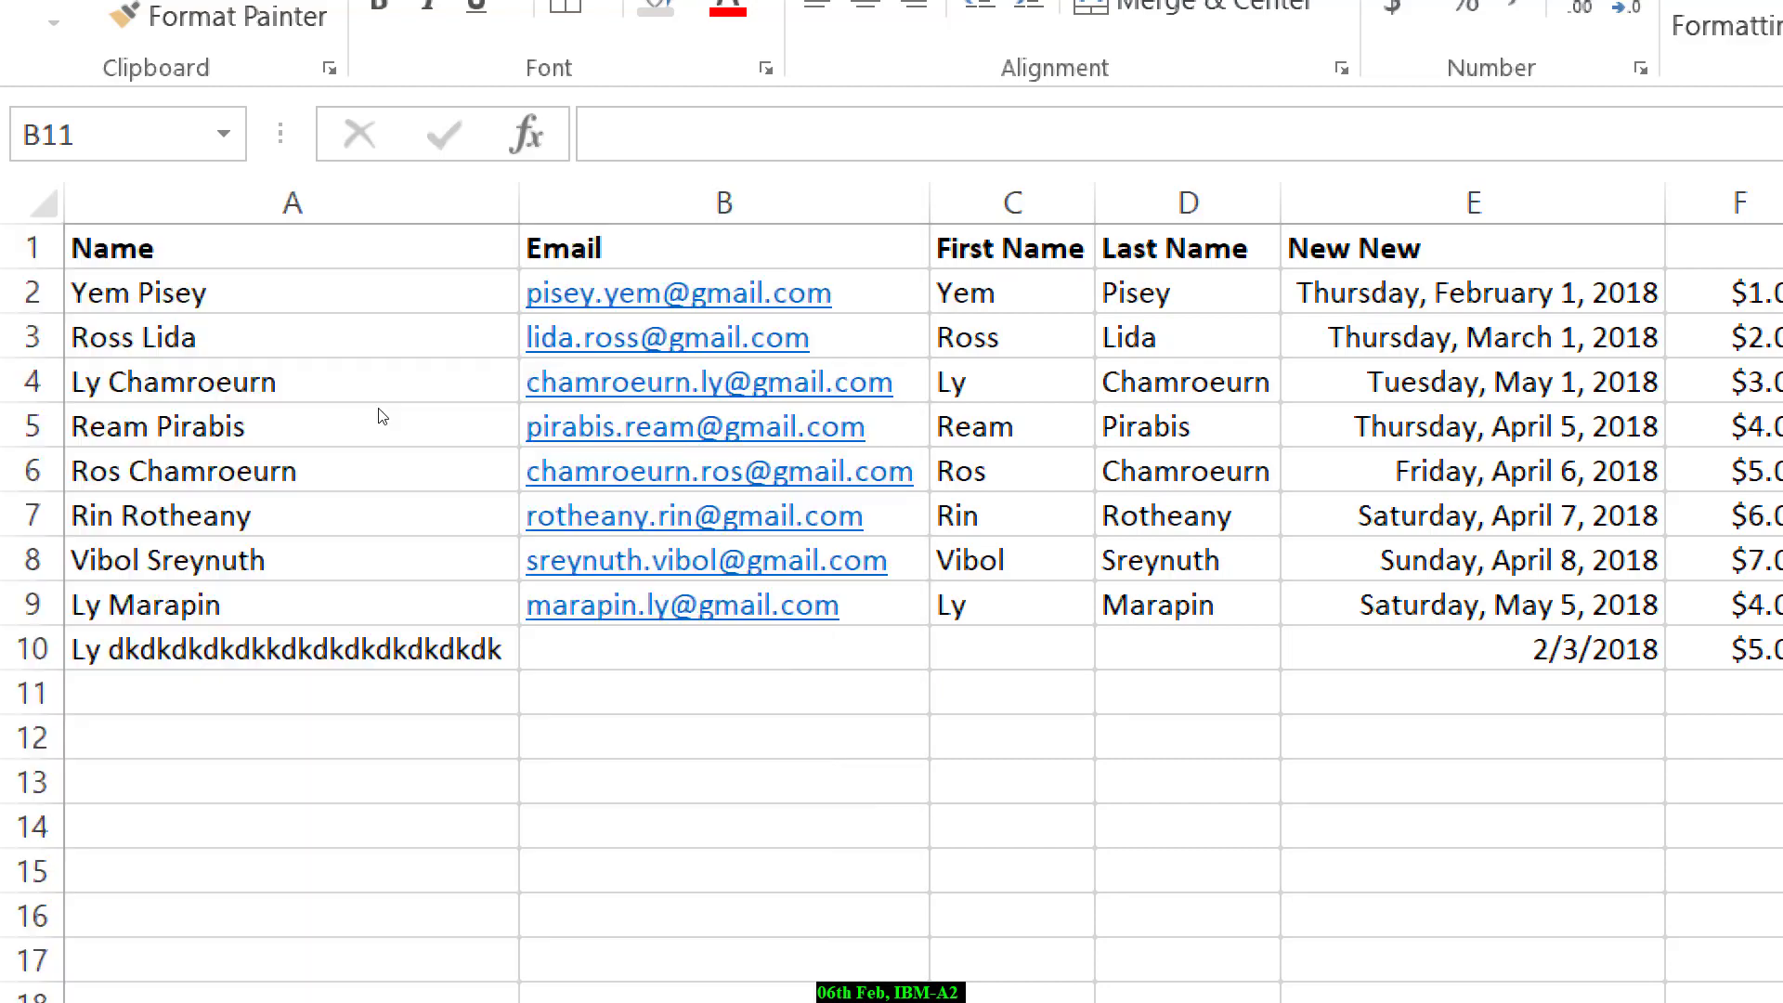
pyautogui.press('Escape')
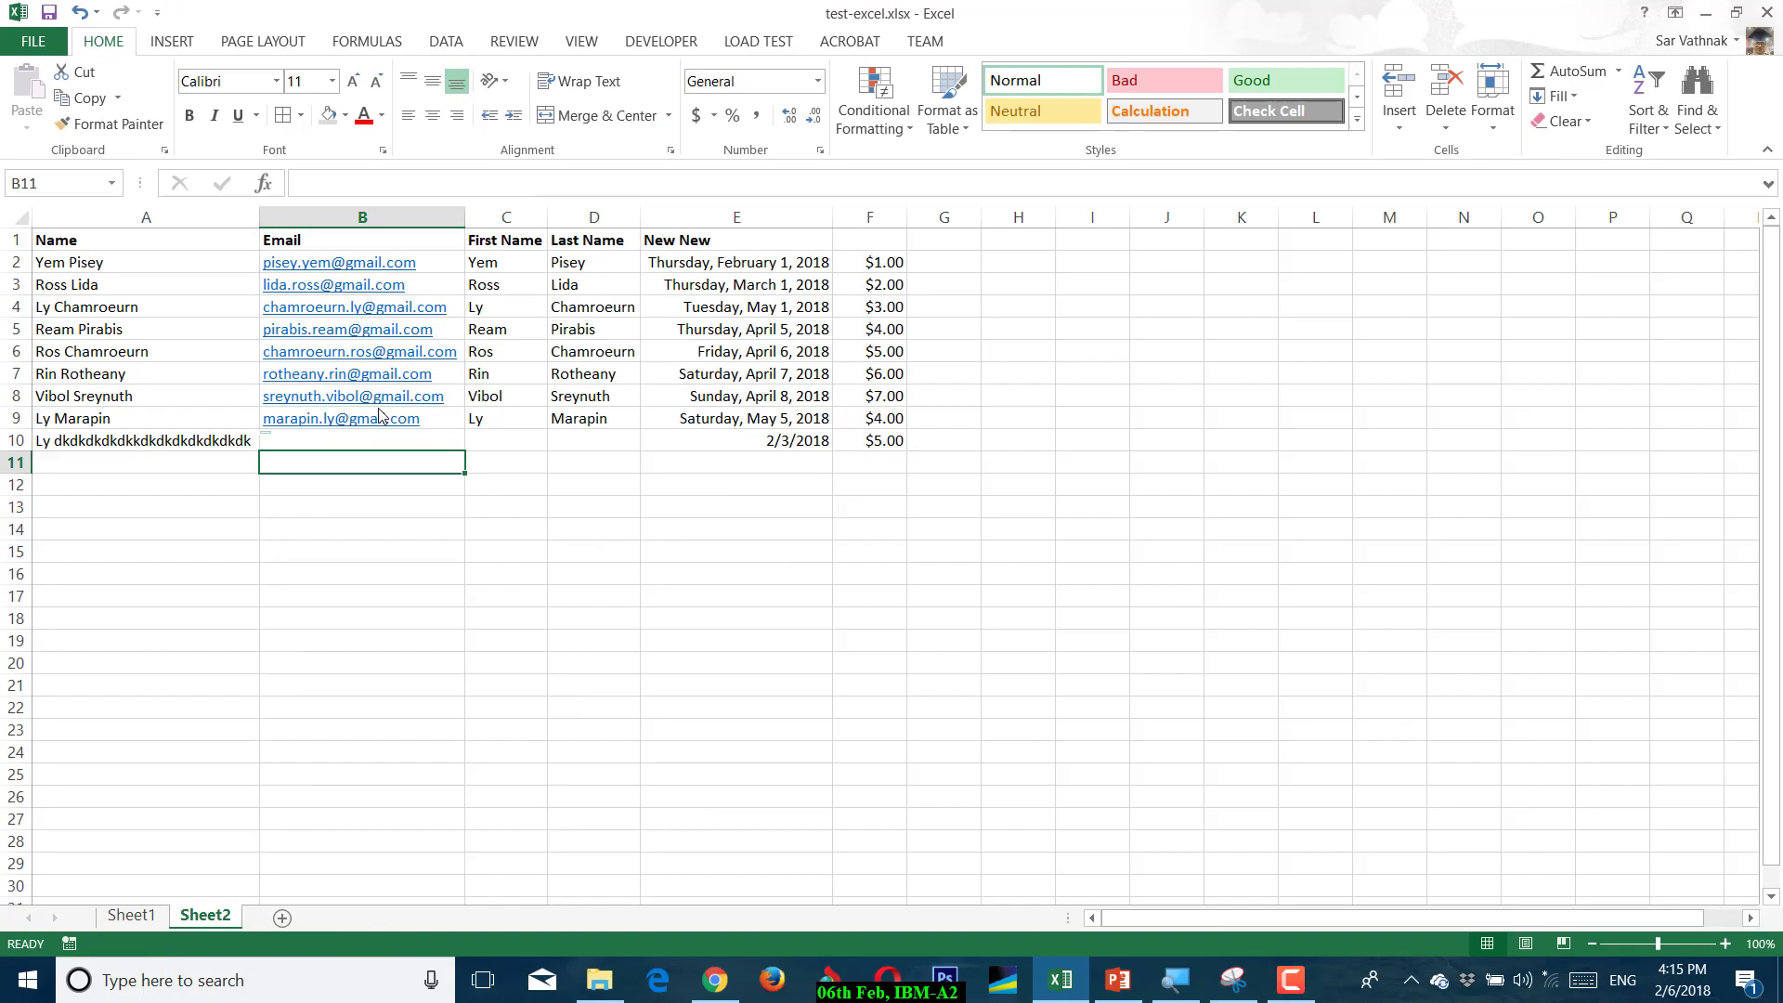
pyautogui.hotkey('alt', 'Tab')
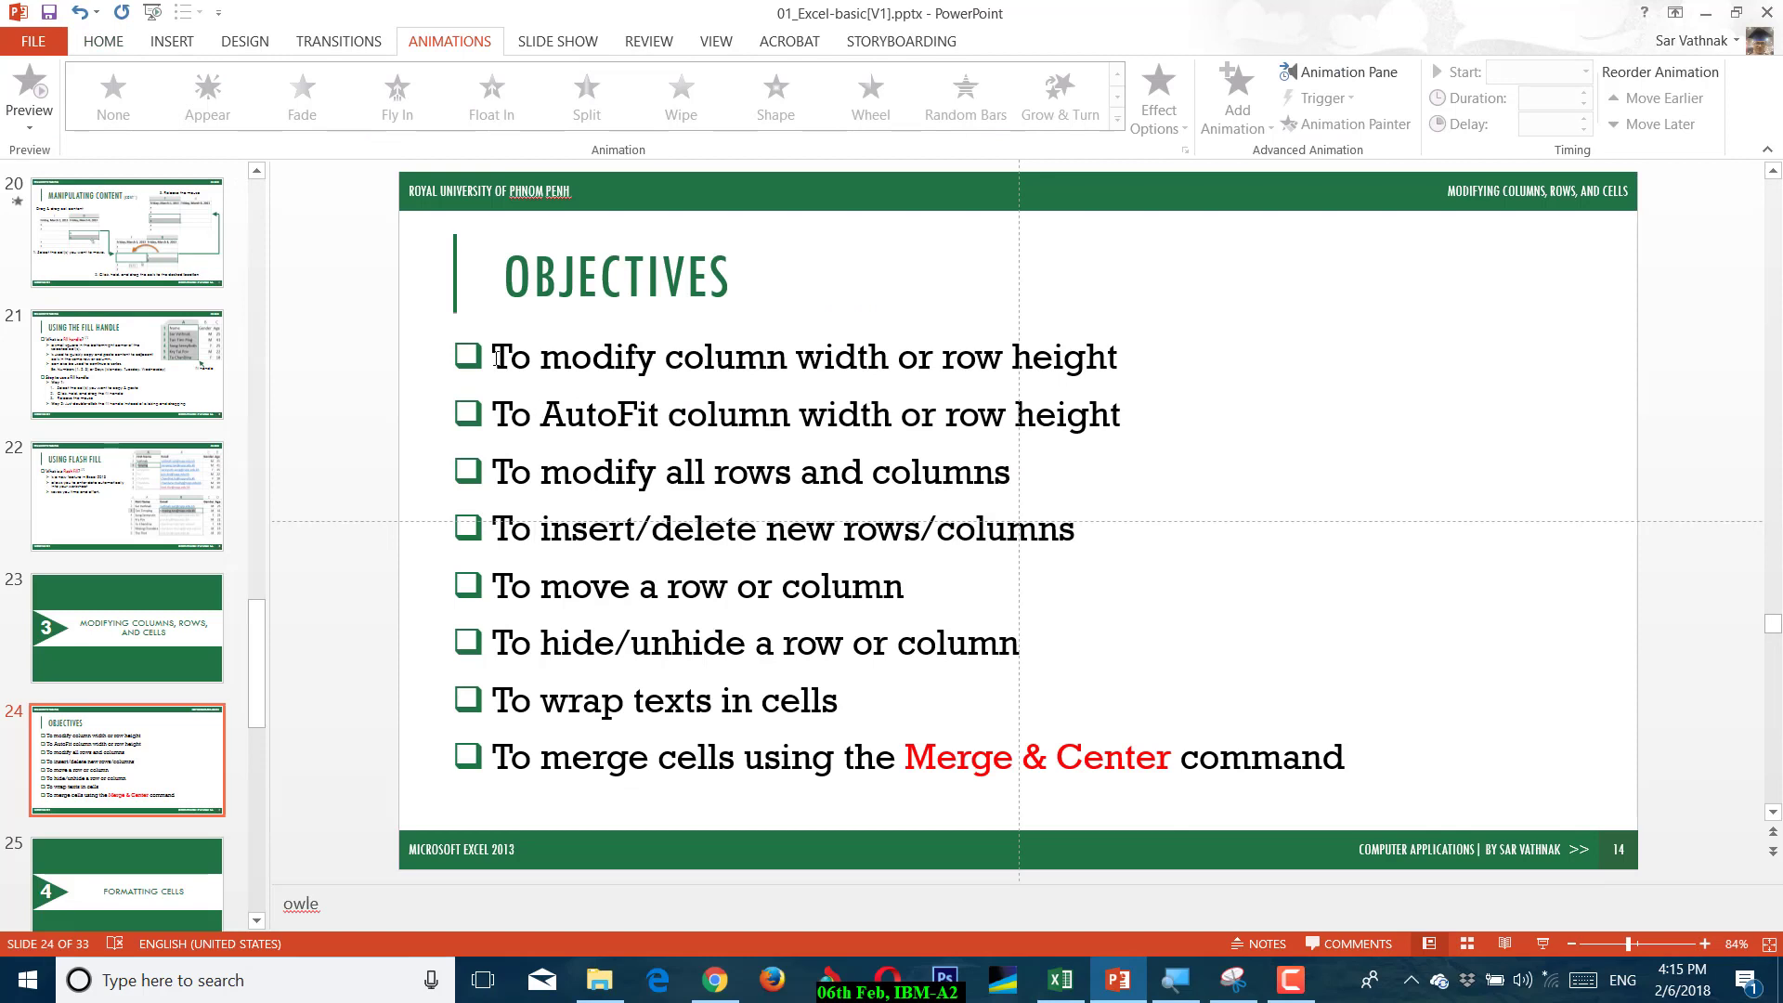
# Highlight slide 24's objectives on column width, AutoFit and all rows and columns, then return to Excel.
pyautogui.moveTo(493, 357); pyautogui.dragTo(1113, 390)
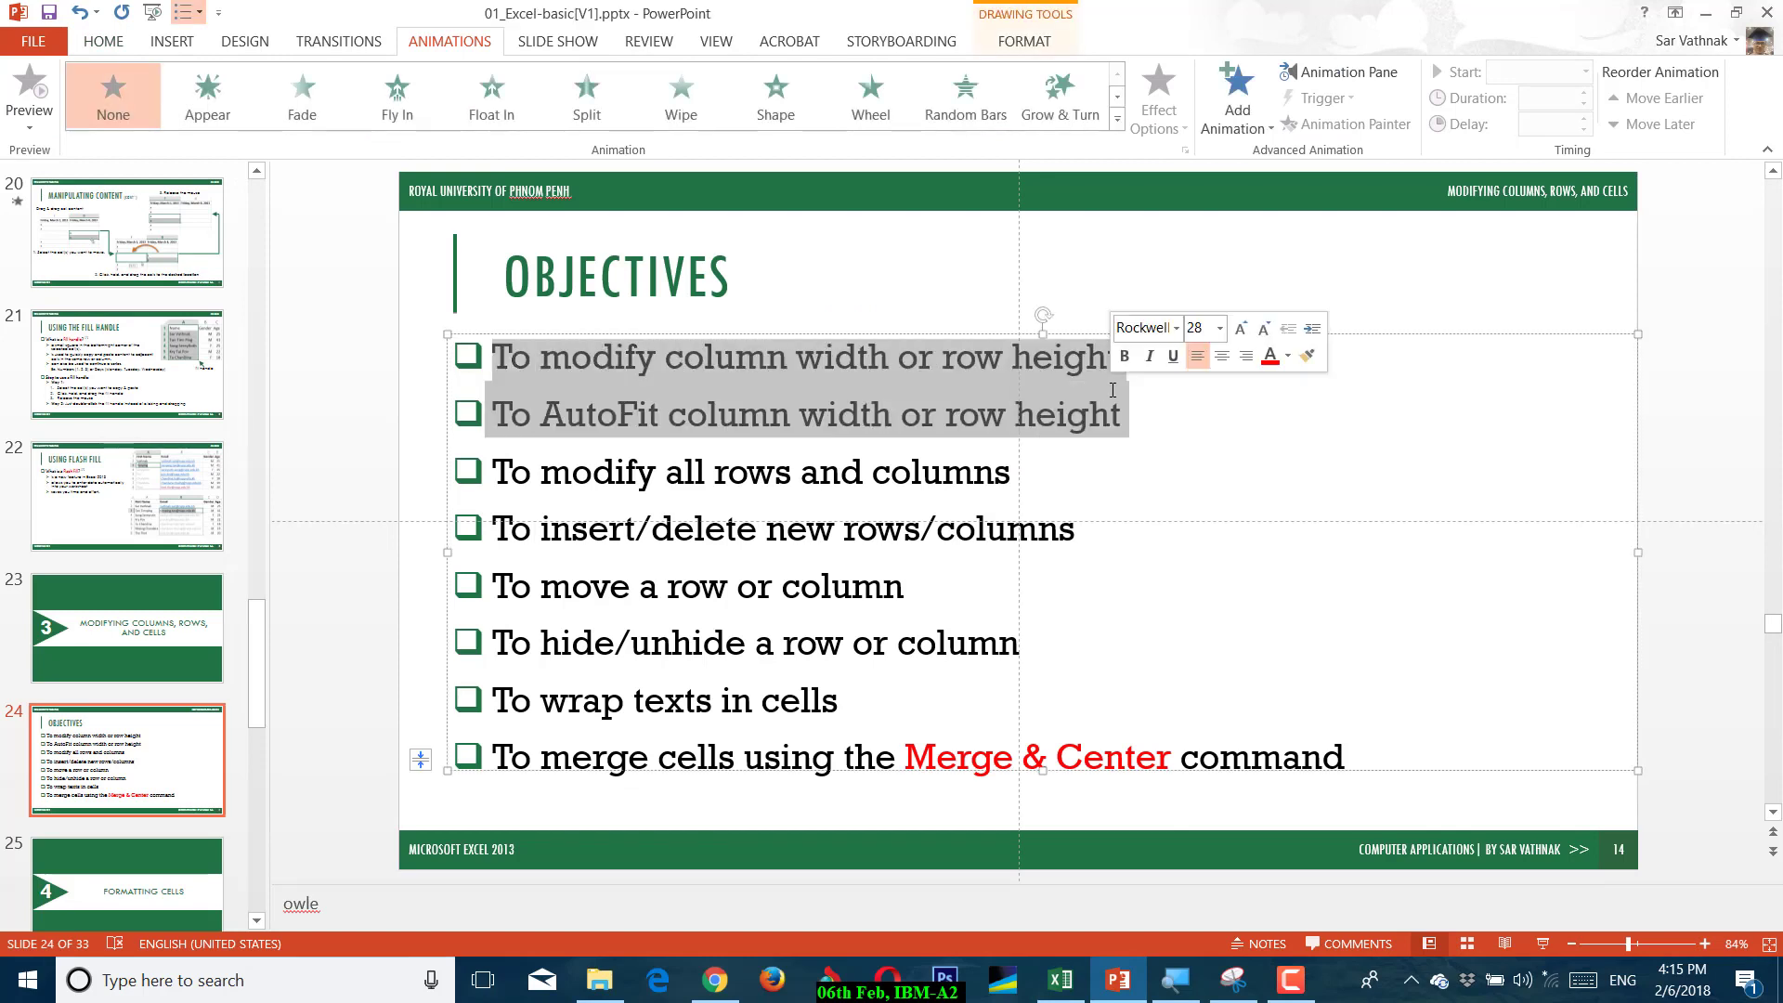
pyautogui.click(778, 423)
pyautogui.moveTo(540, 413); pyautogui.dragTo(688, 413)
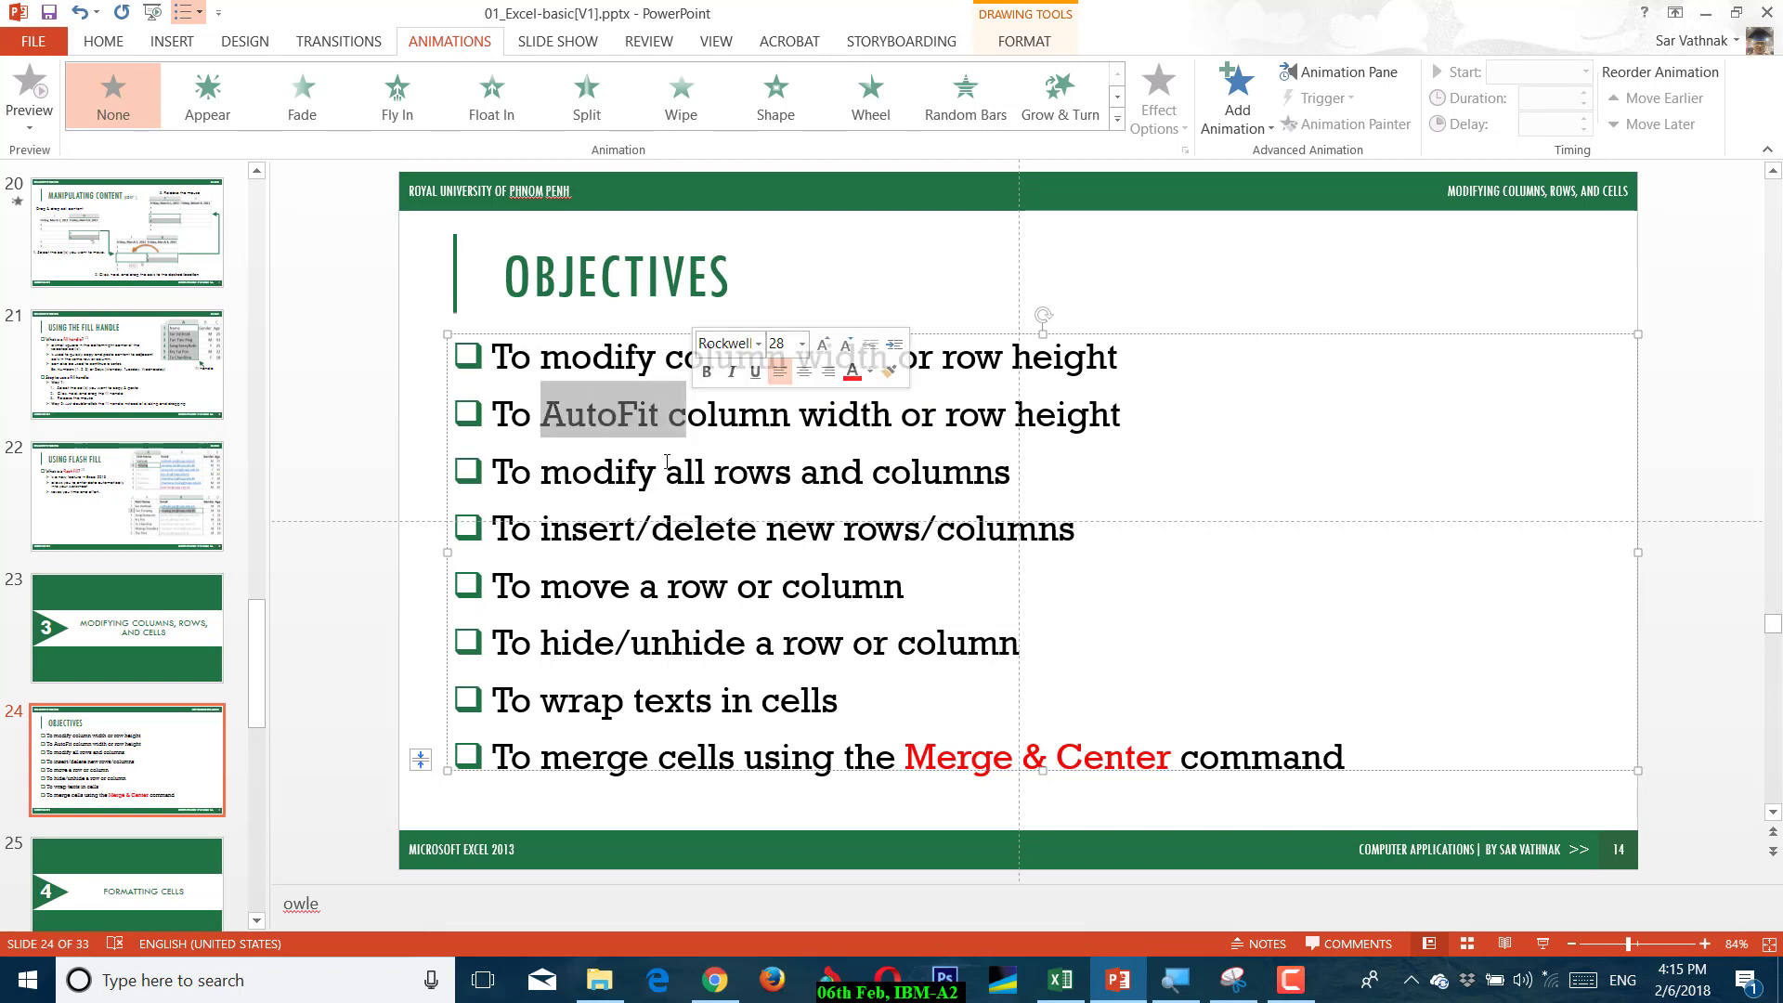
pyautogui.moveTo(493, 471); pyautogui.dragTo(1067, 474)
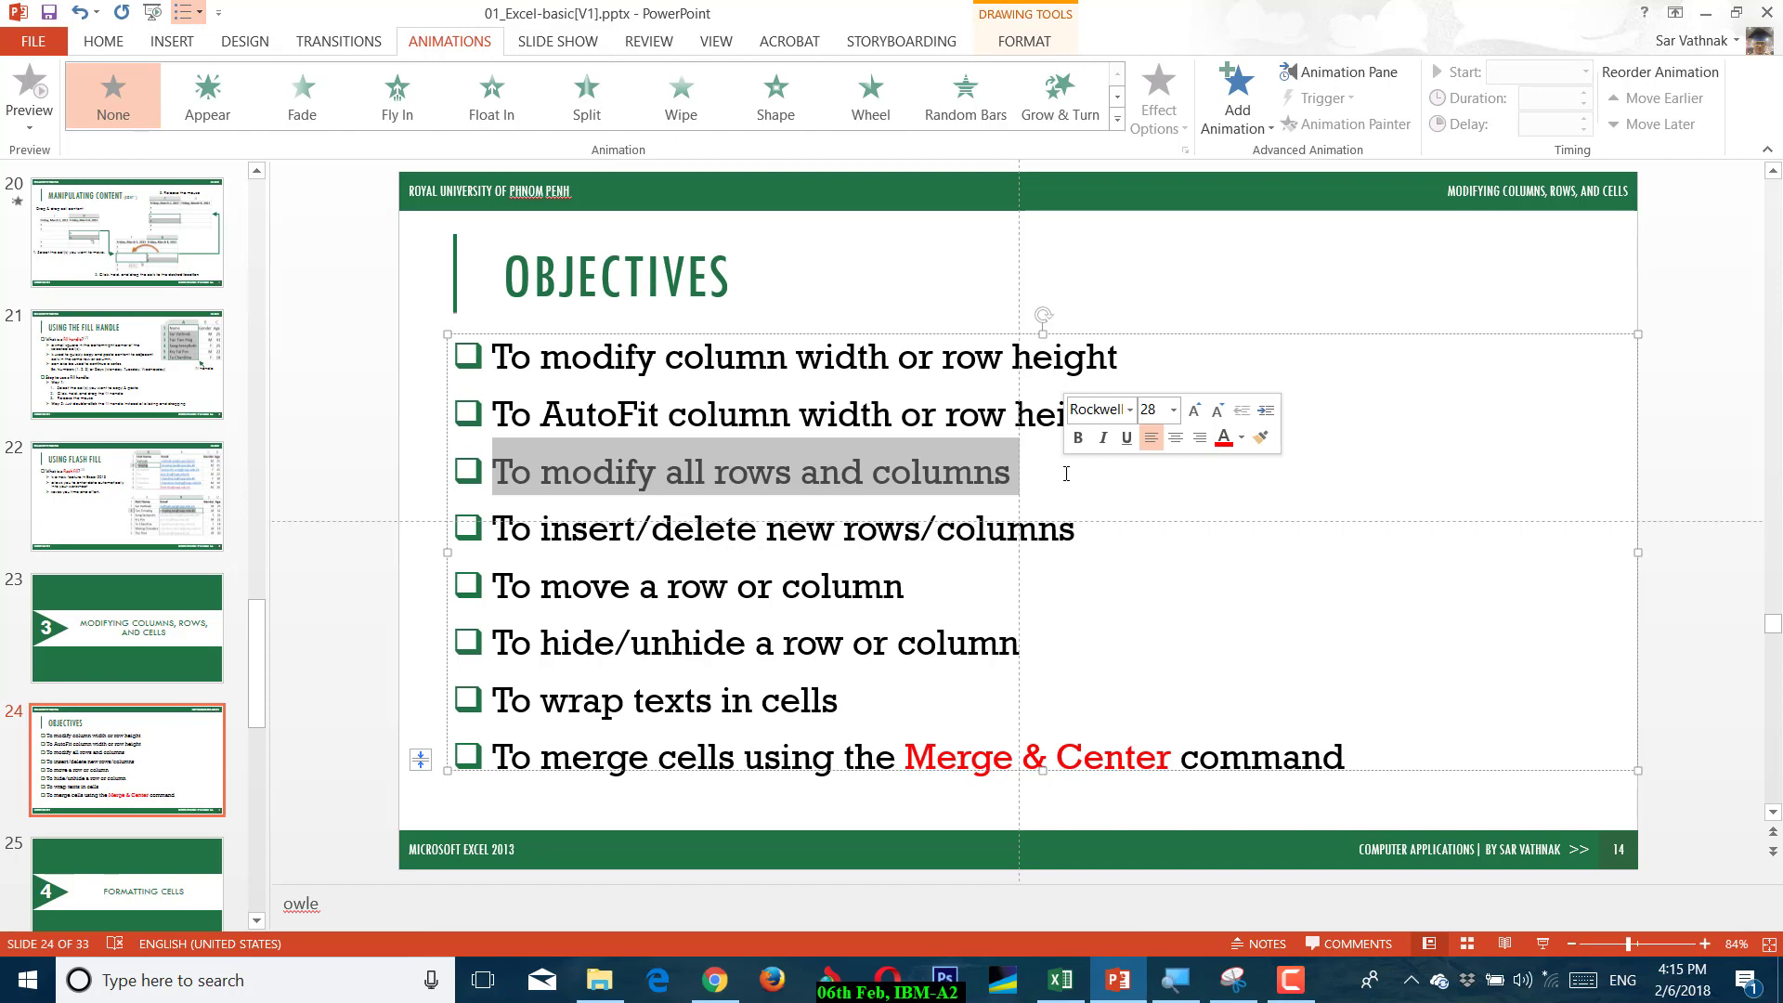
pyautogui.hotkey('alt', 'Tab')
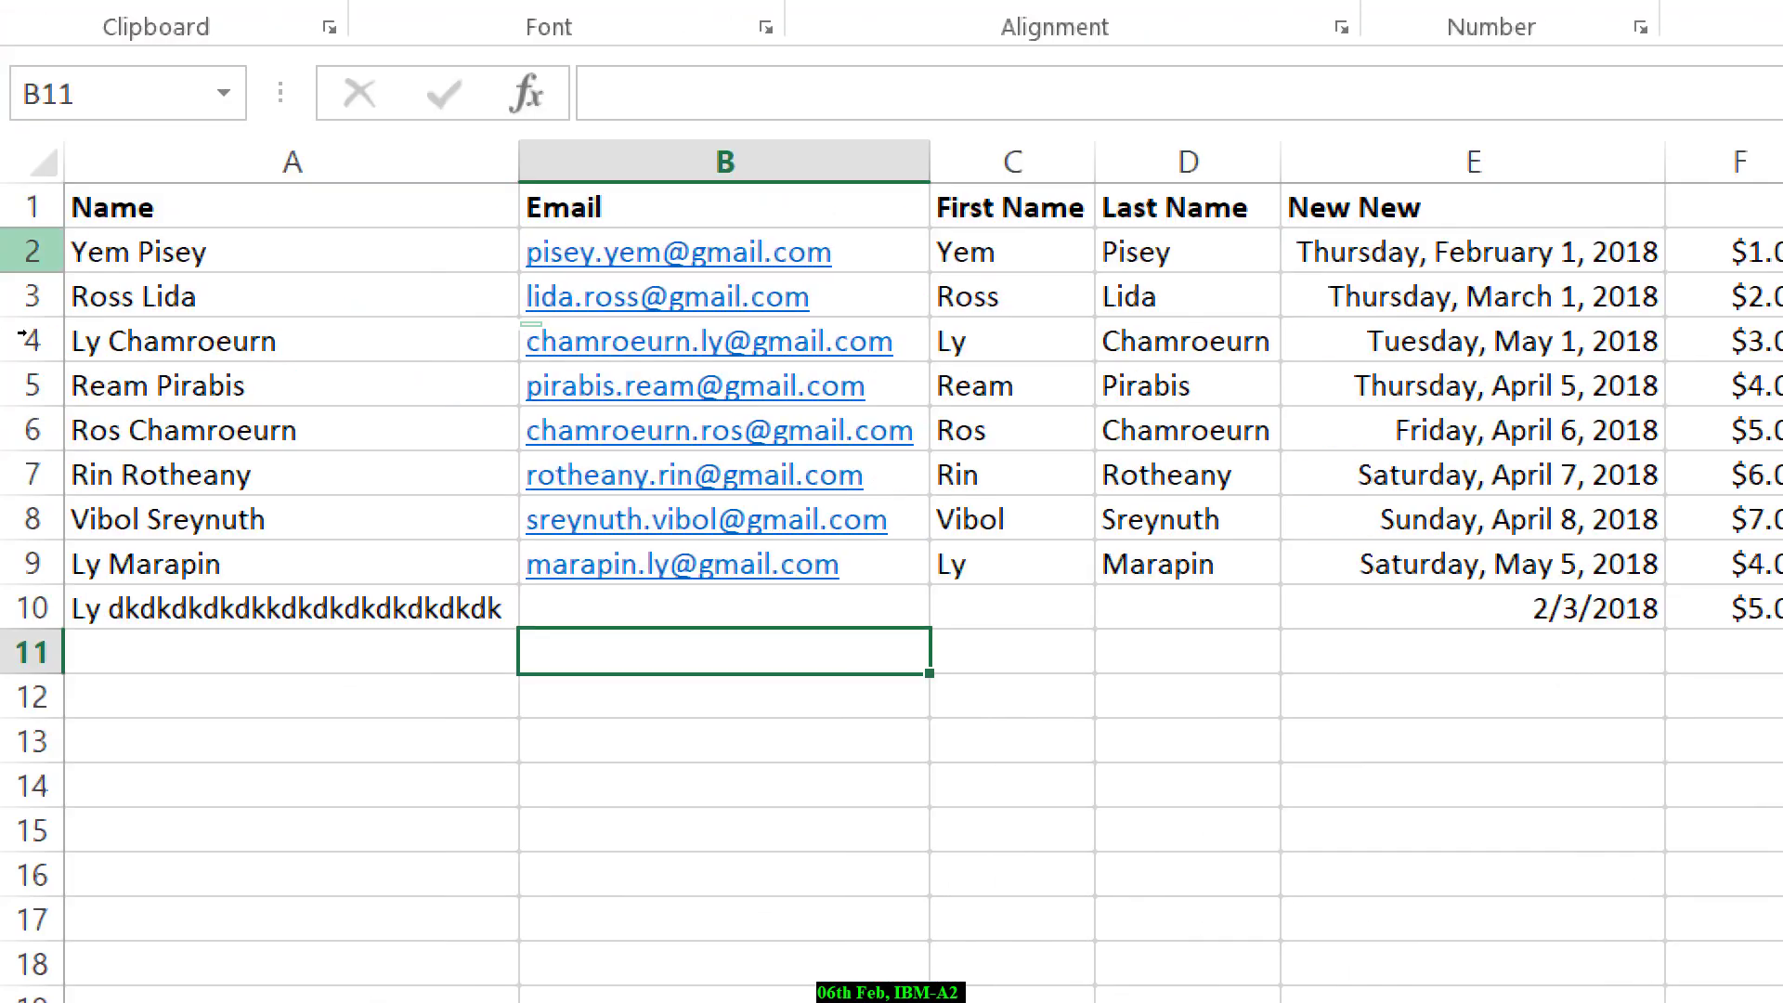
# Select the entire sheet and drag column A's border to narrow all columns to 20.11 (188 pixels).
pyautogui.click(107, 381)
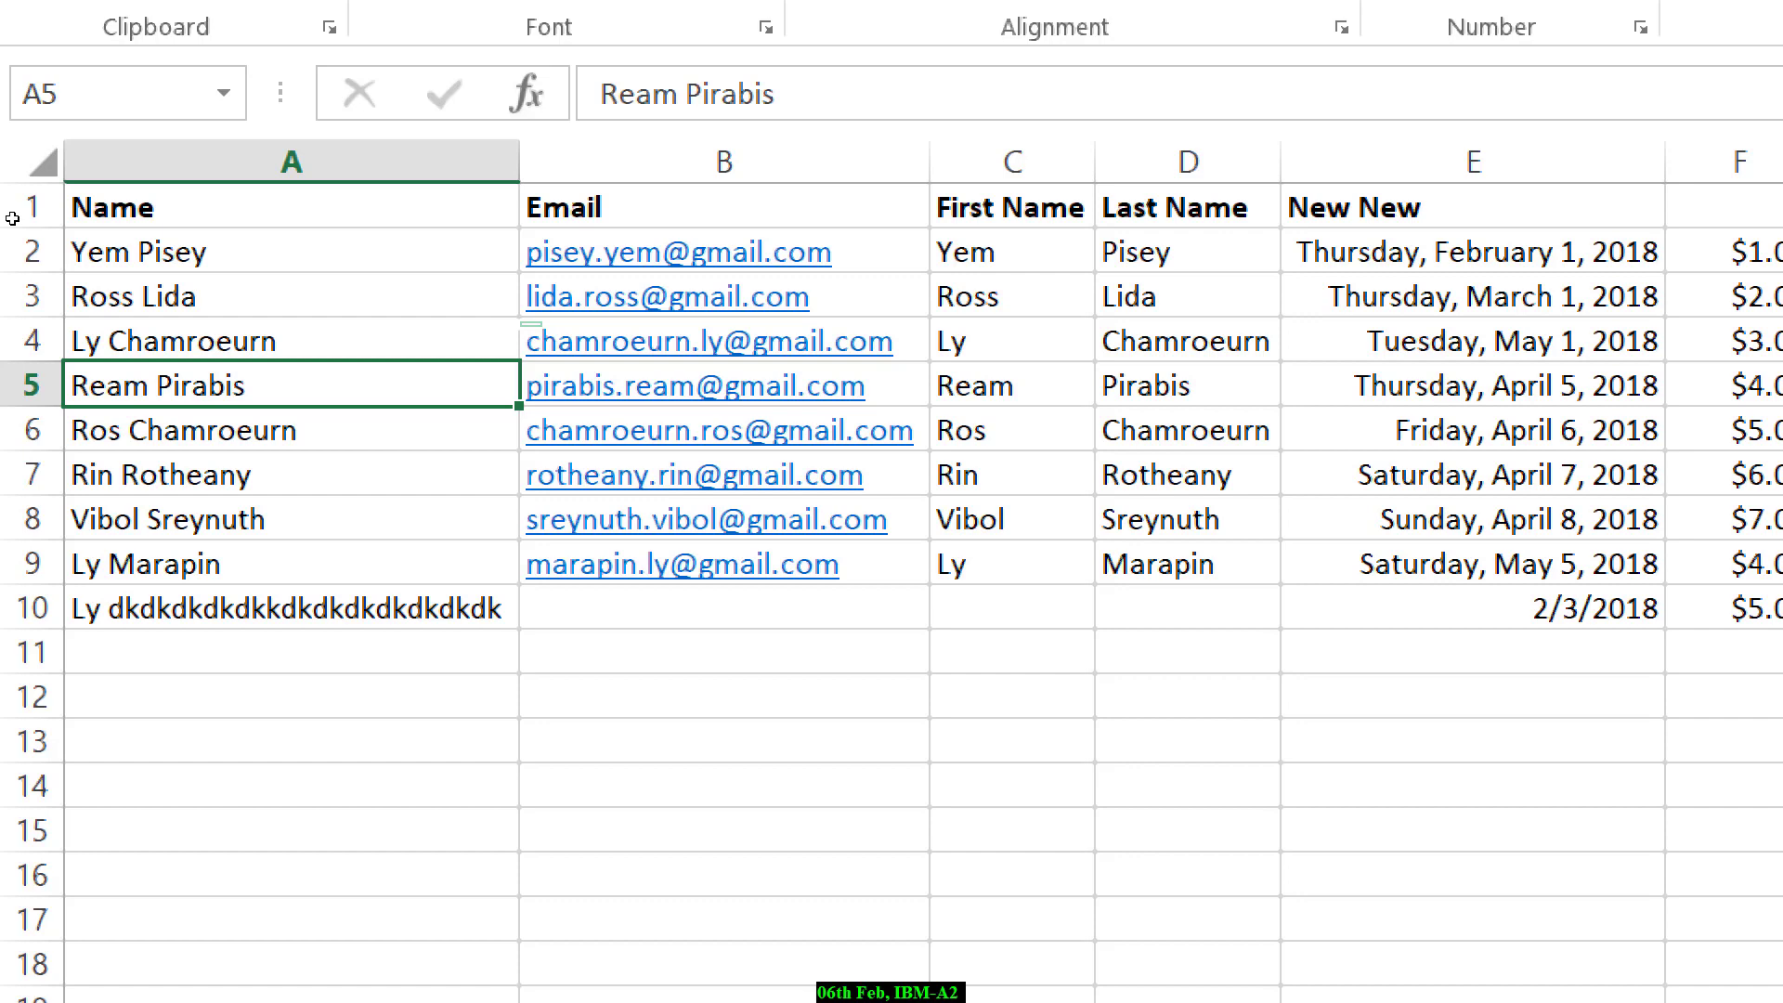
pyautogui.click(42, 164)
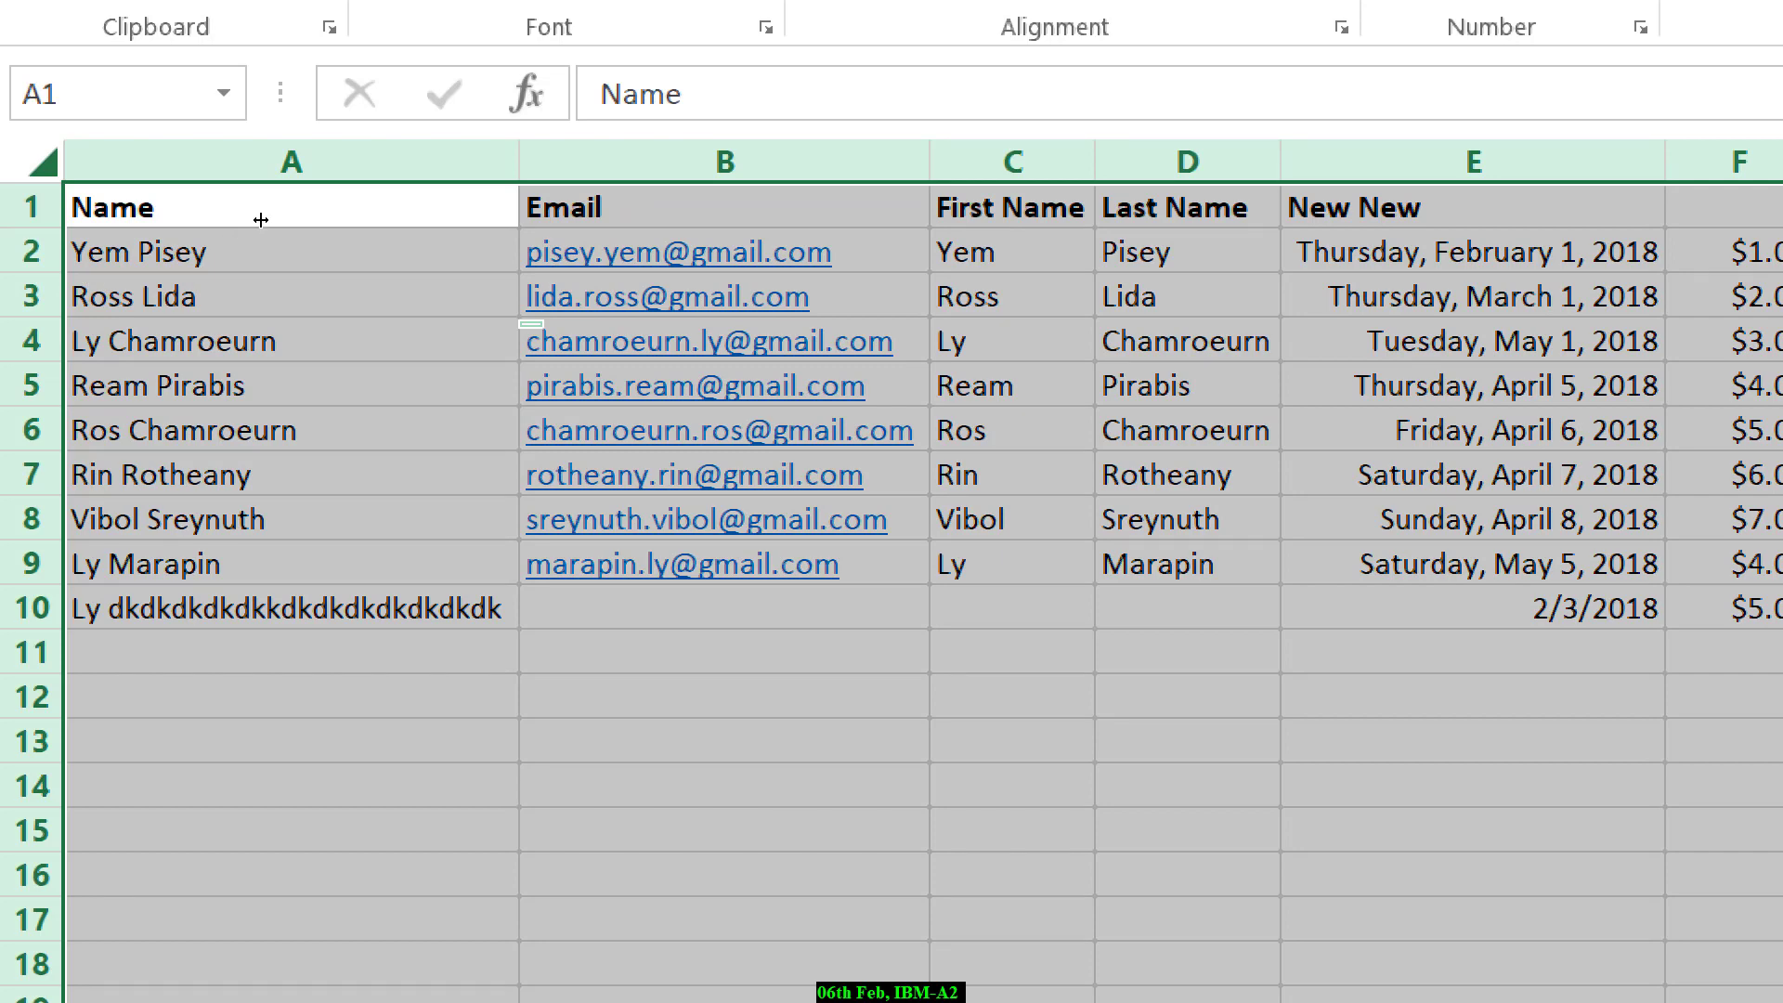
pyautogui.moveTo(518, 162); pyautogui.dragTo(414, 163)
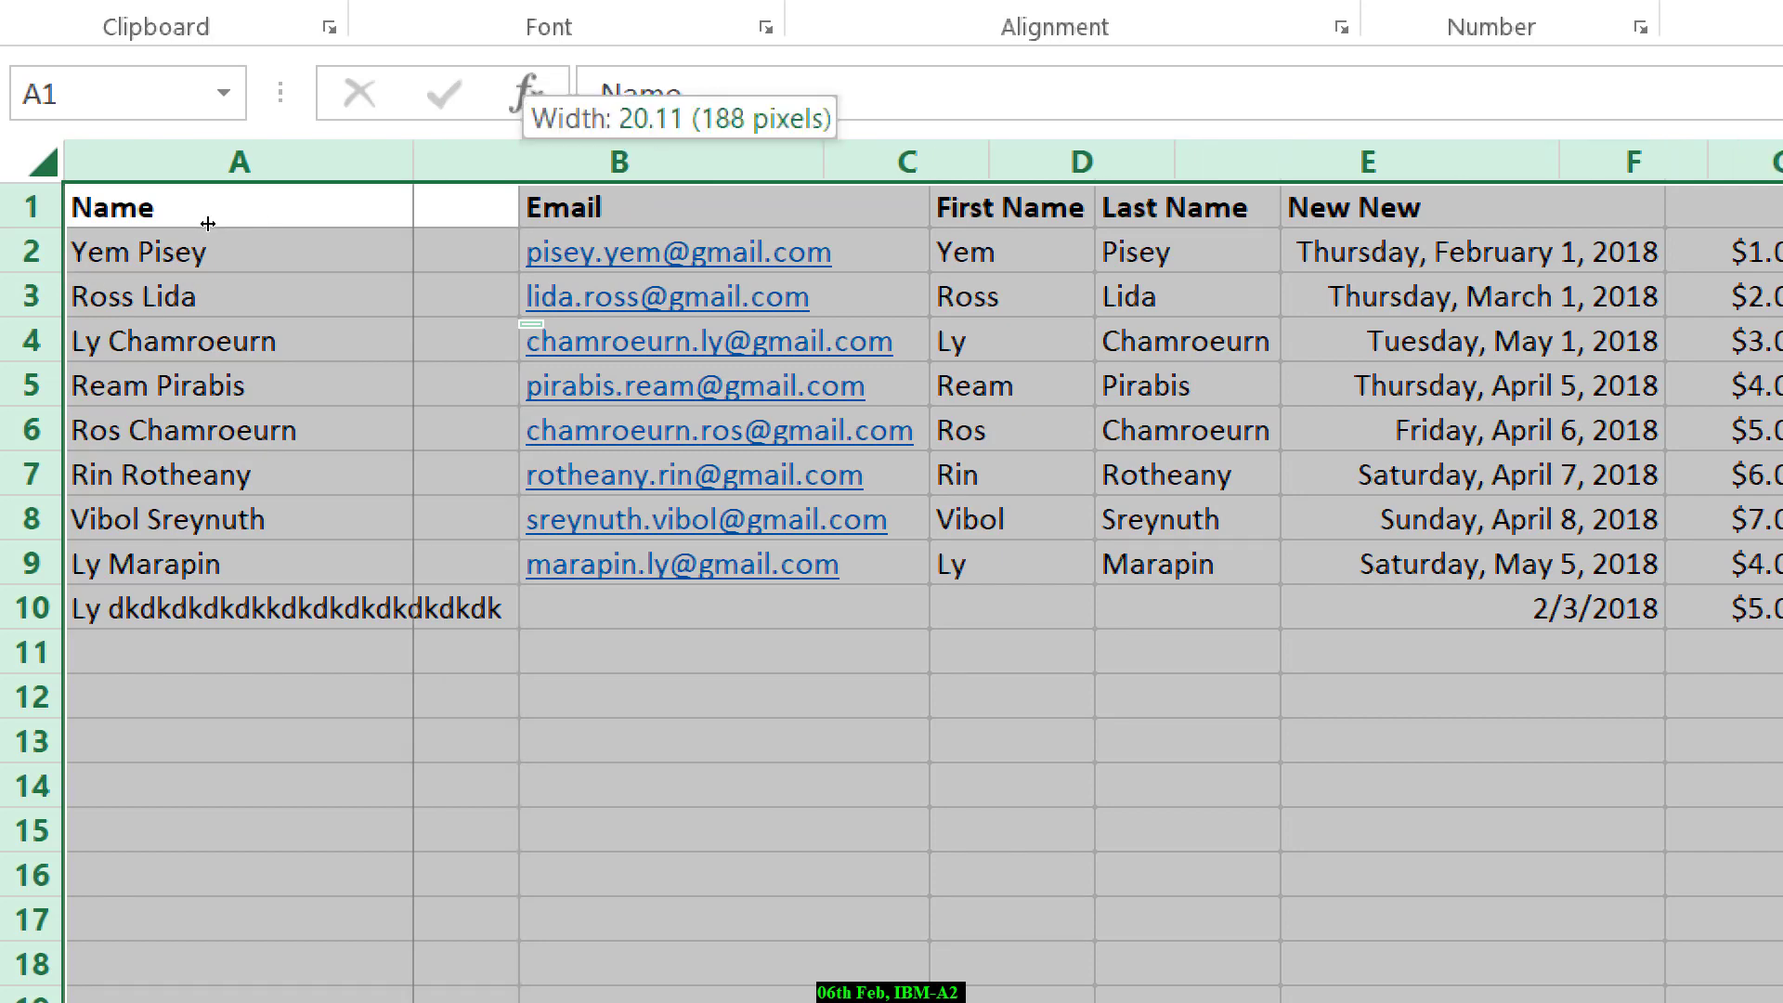
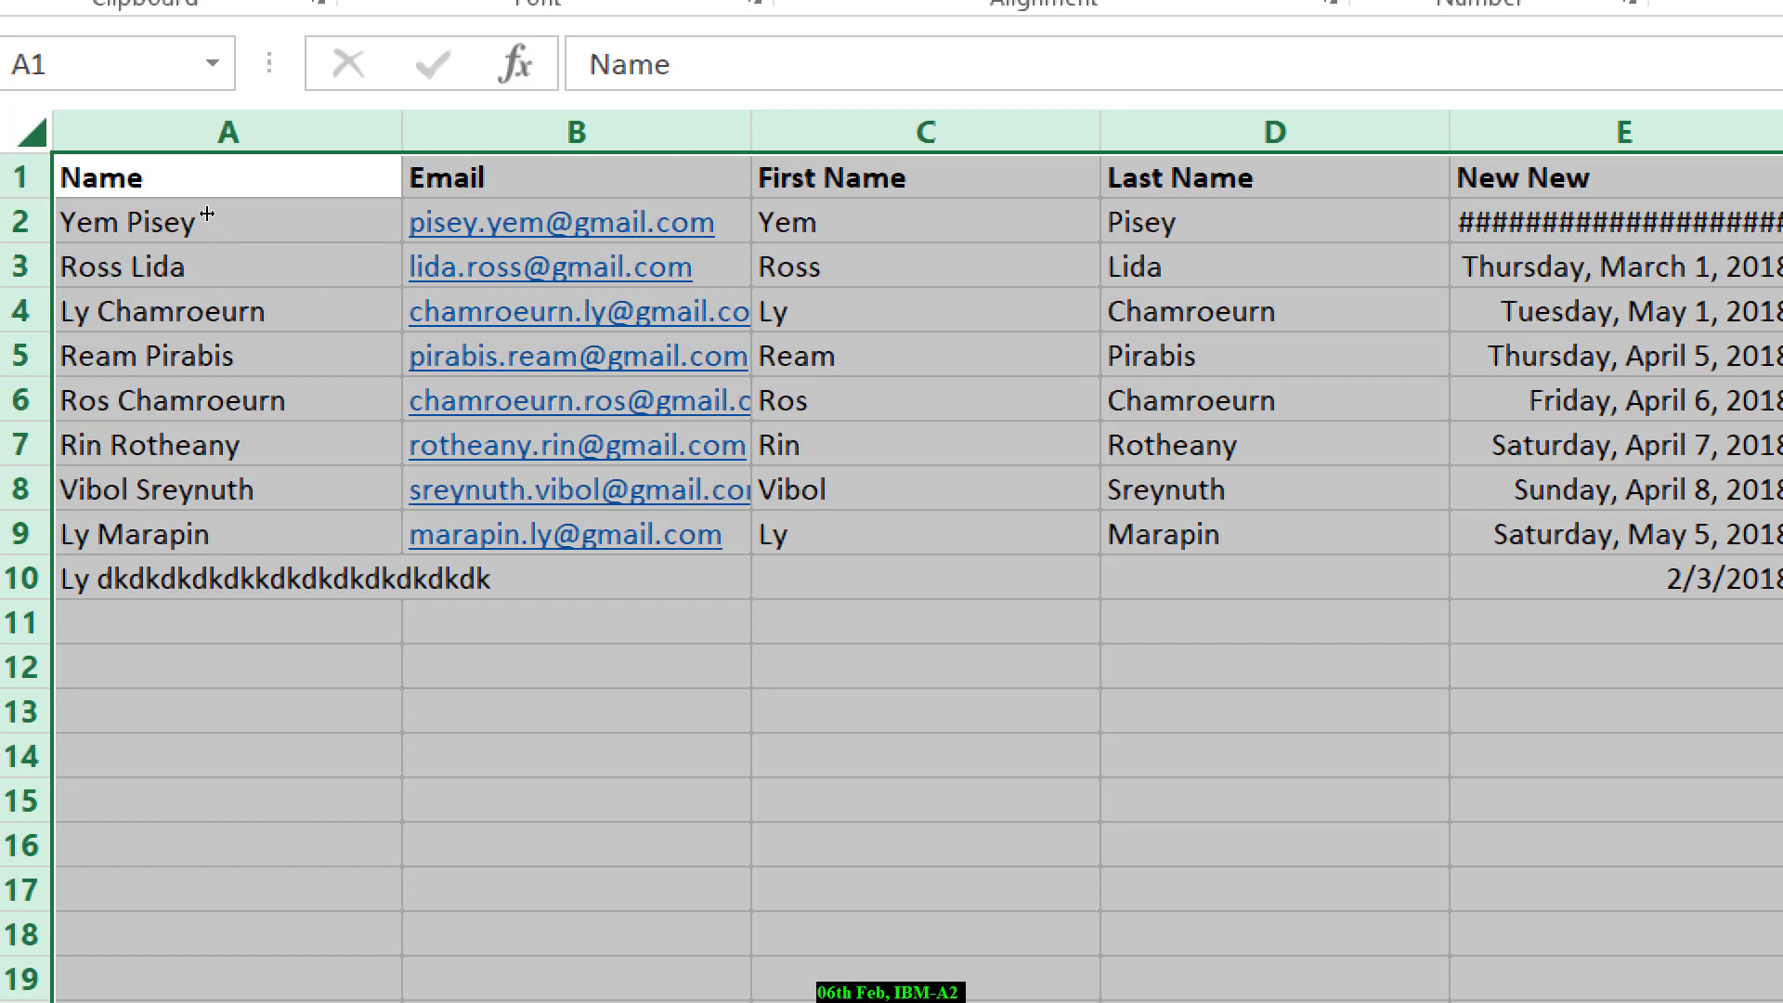
# Auto-fit every column width to its contents with Home > Format > AutoFit Column Width.
pyautogui.hotkey('alt', 'h')
pyautogui.press('o')
pyautogui.press('i')
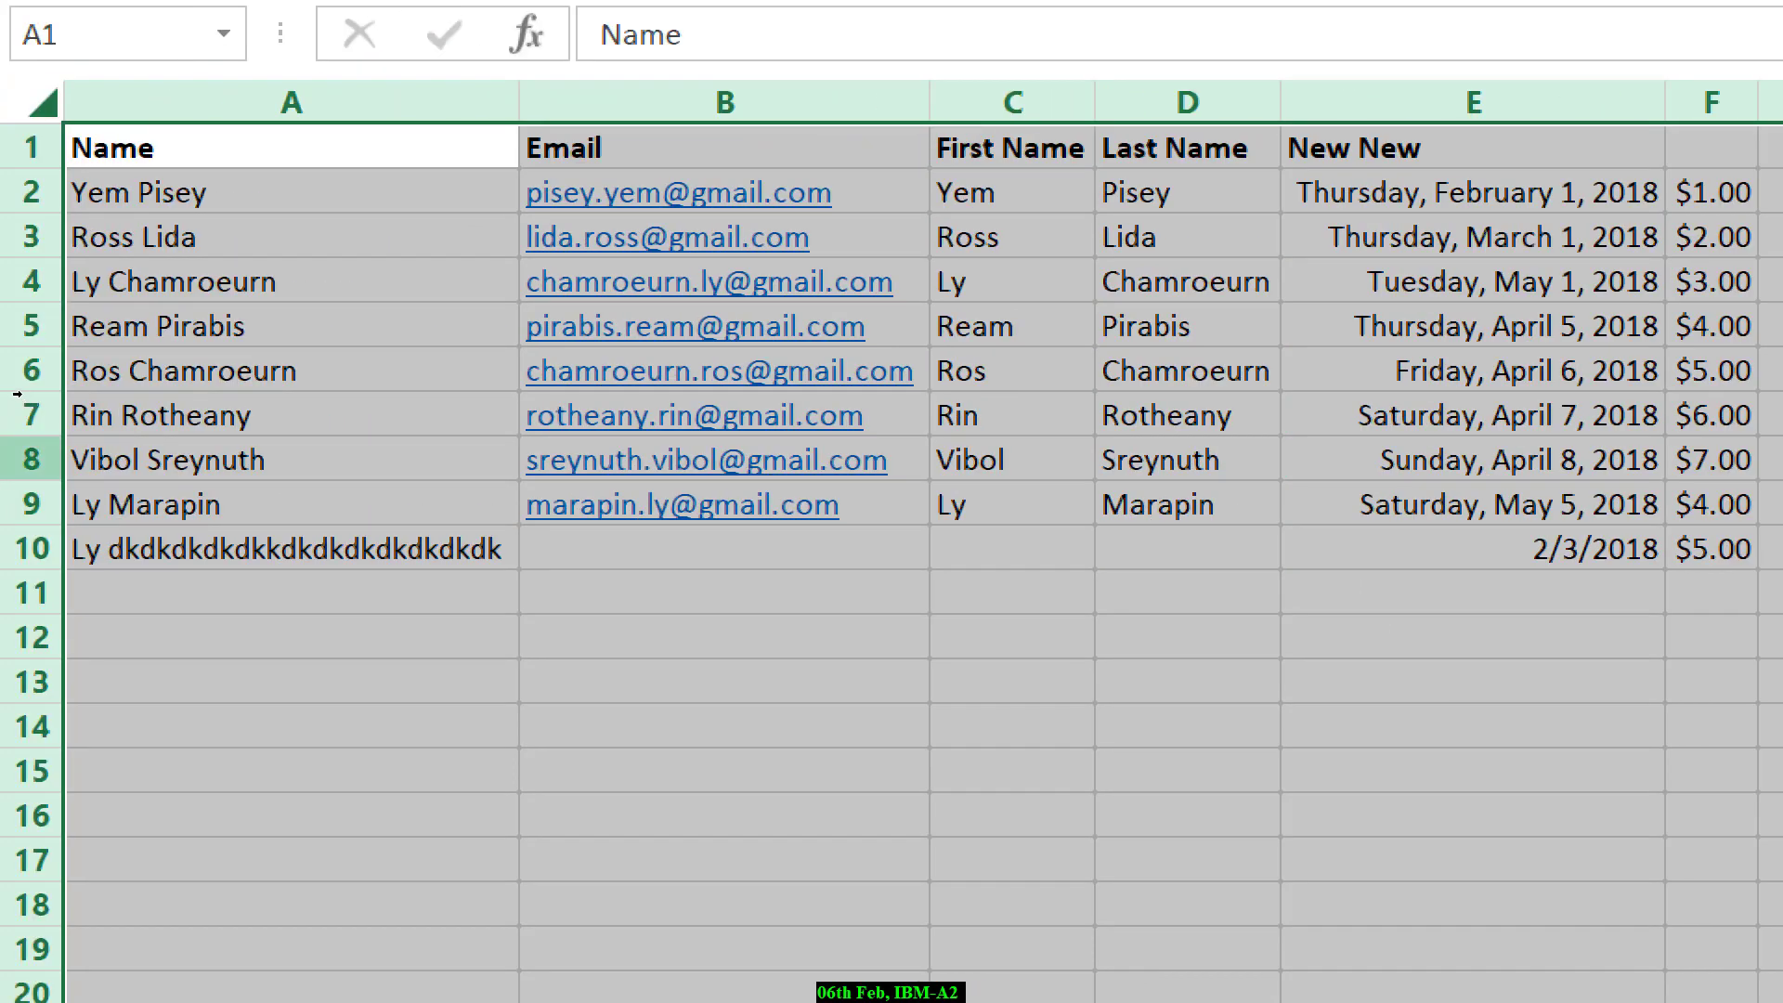
# Drag the selected rows taller, then double-click a row border to restore standard row height.
pyautogui.moveTo(24, 384); pyautogui.dragTo(25, 409)
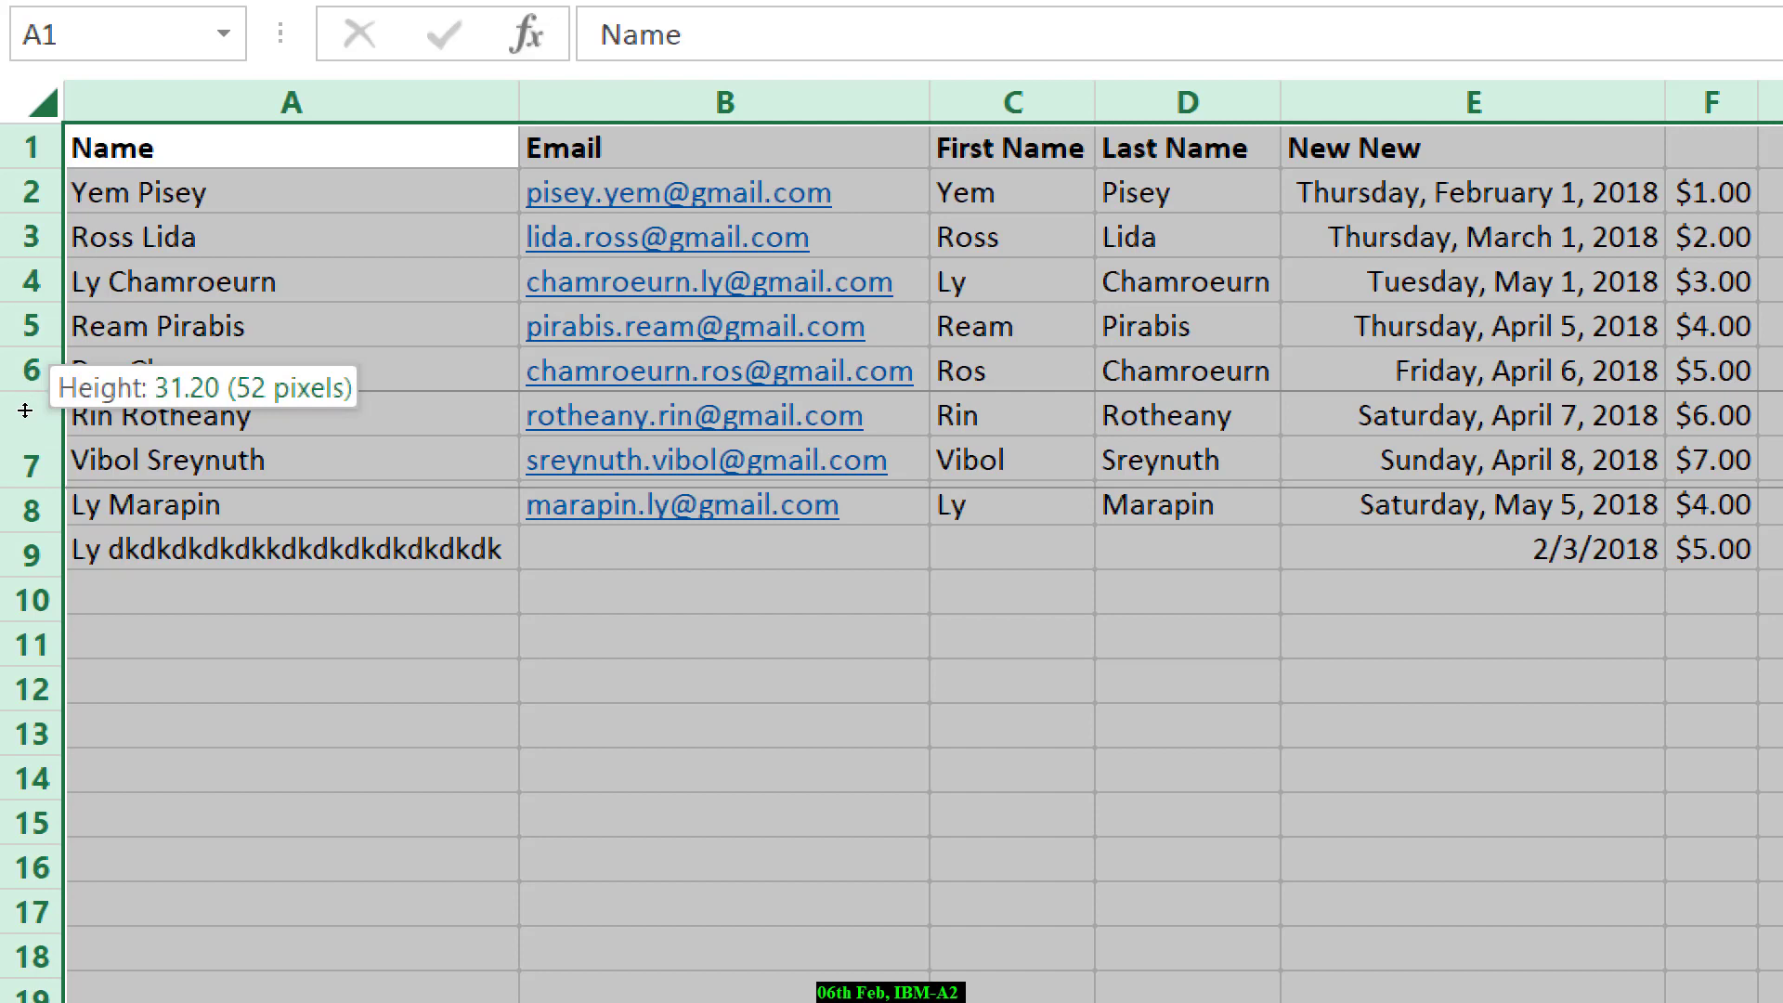
pyautogui.moveTo(25, 410); pyautogui.dragTo(25, 410)
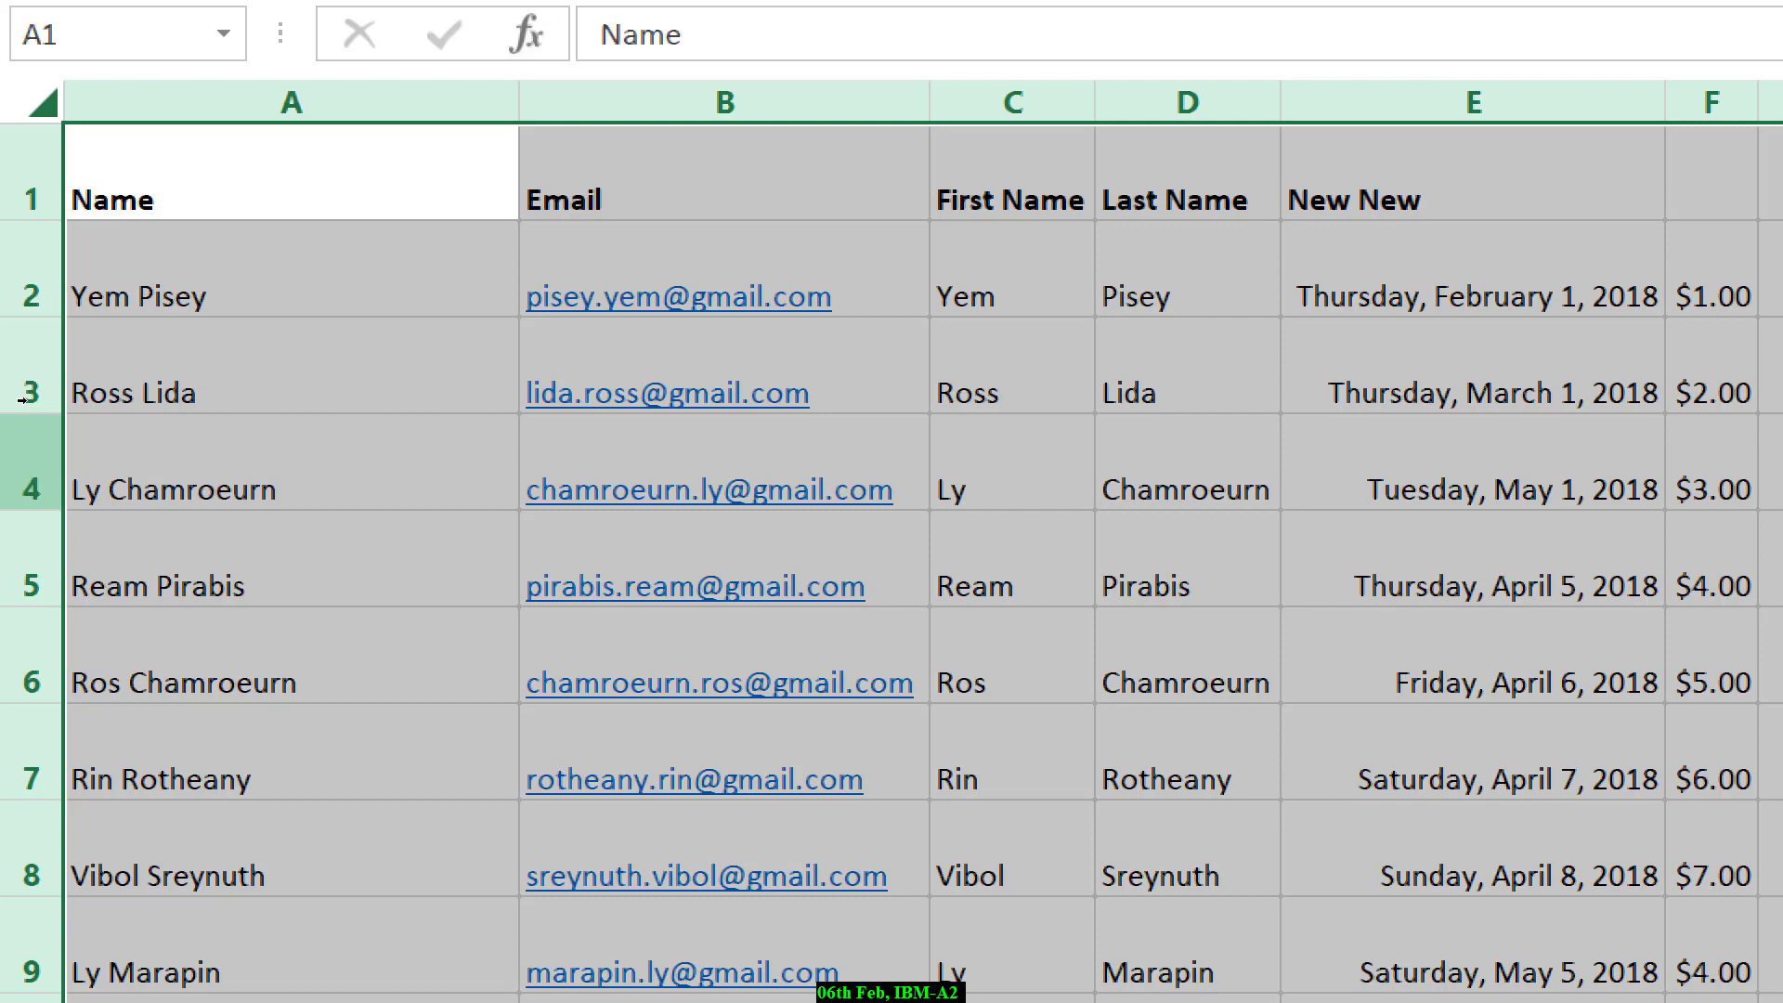
pyautogui.moveTo(24, 277); pyautogui.dragTo(24, 277)
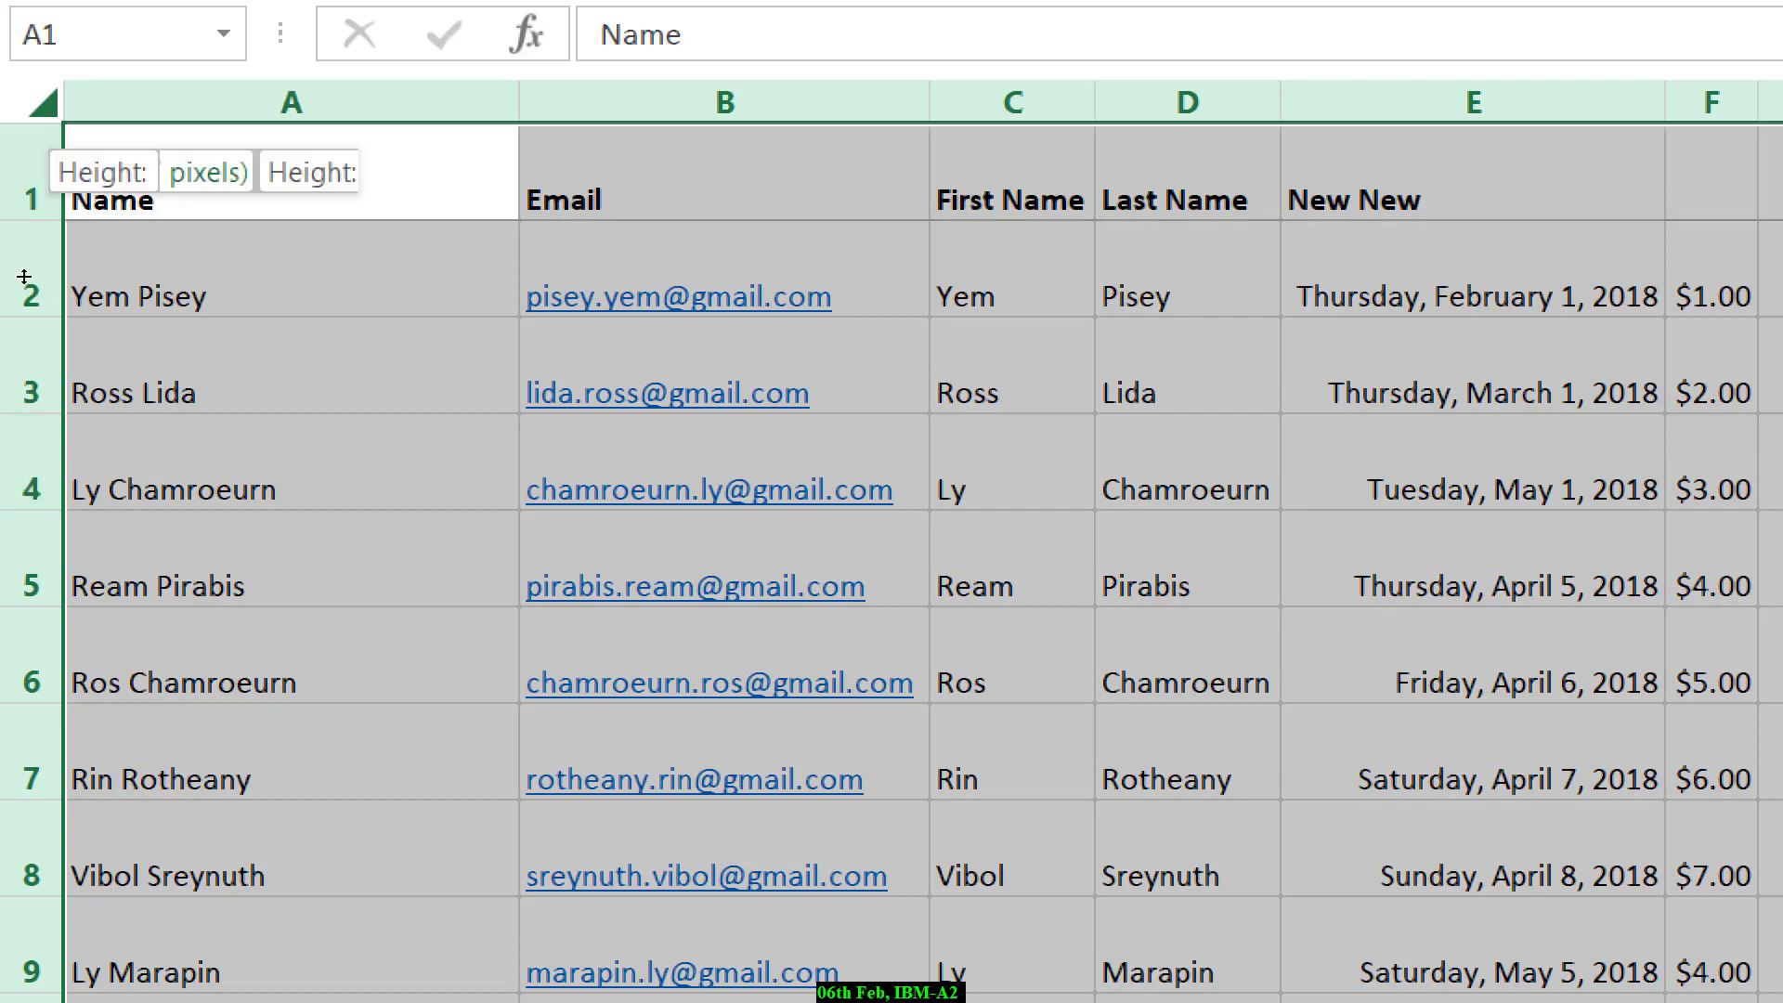
pyautogui.doubleClick(24, 277)
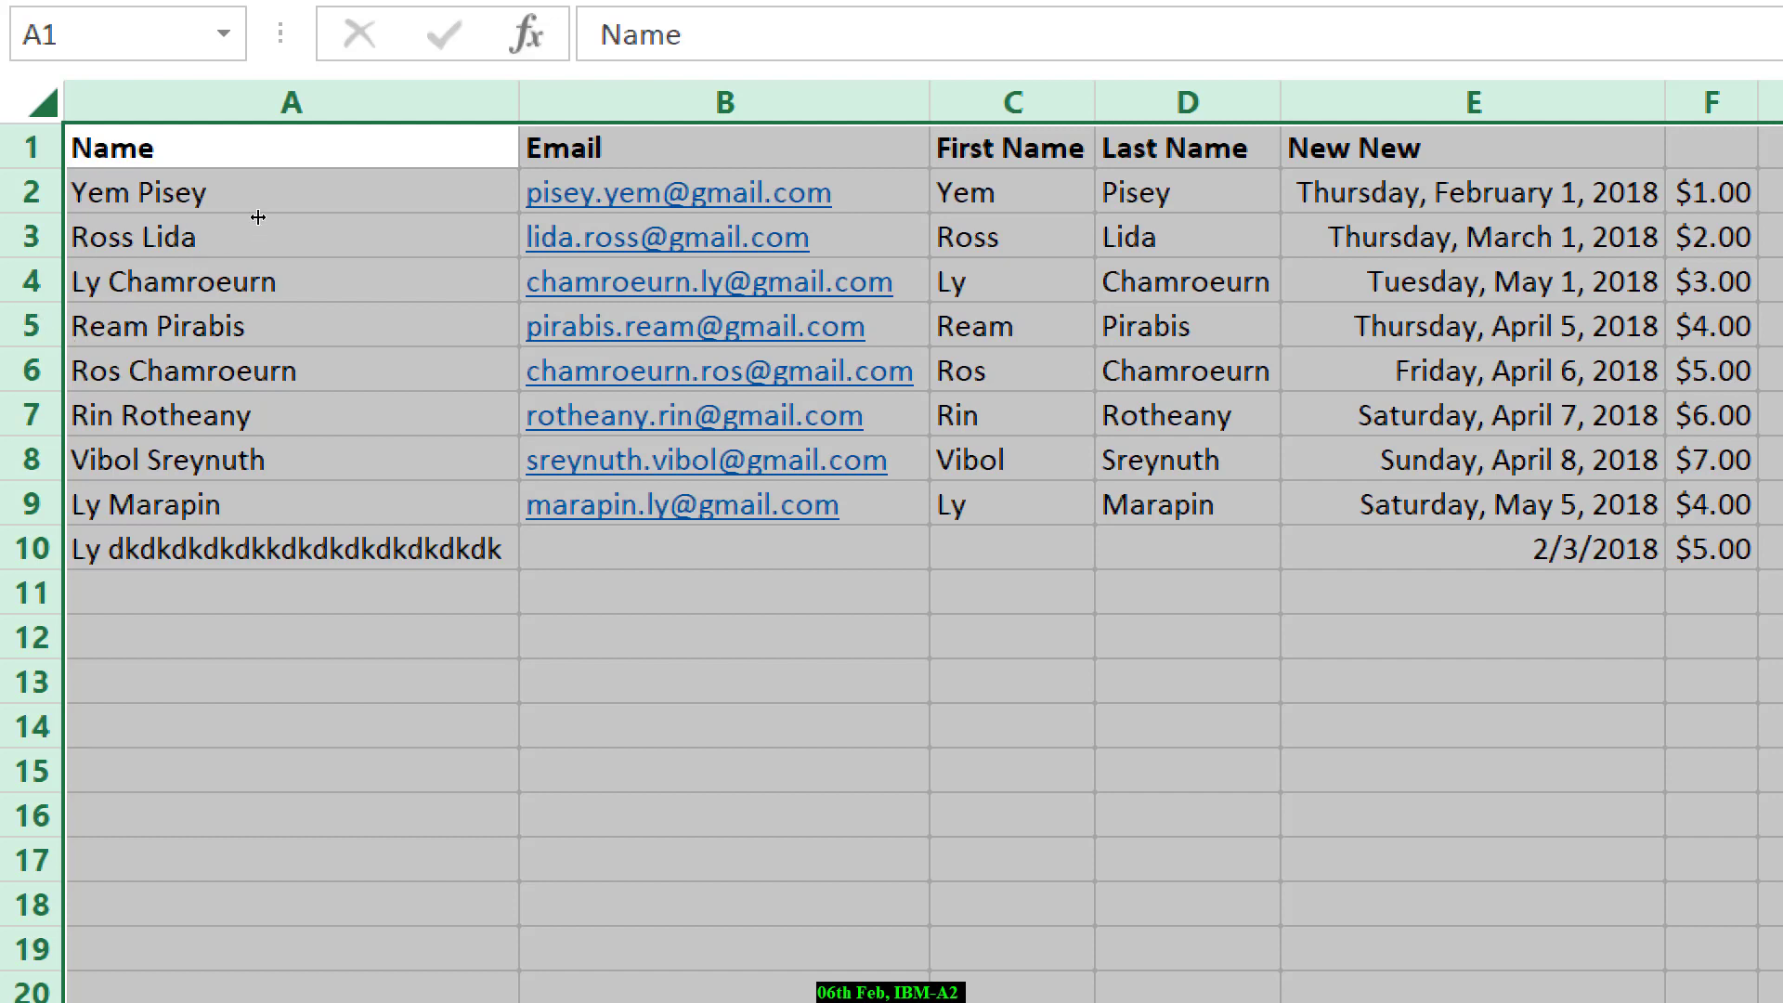
# Drag a column header border to give all selected columns one uniform, wider width.
pyautogui.moveTo(518, 102); pyautogui.dragTo(518, 102)
pyautogui.moveTo(465, 207); pyautogui.dragTo(474, 207)
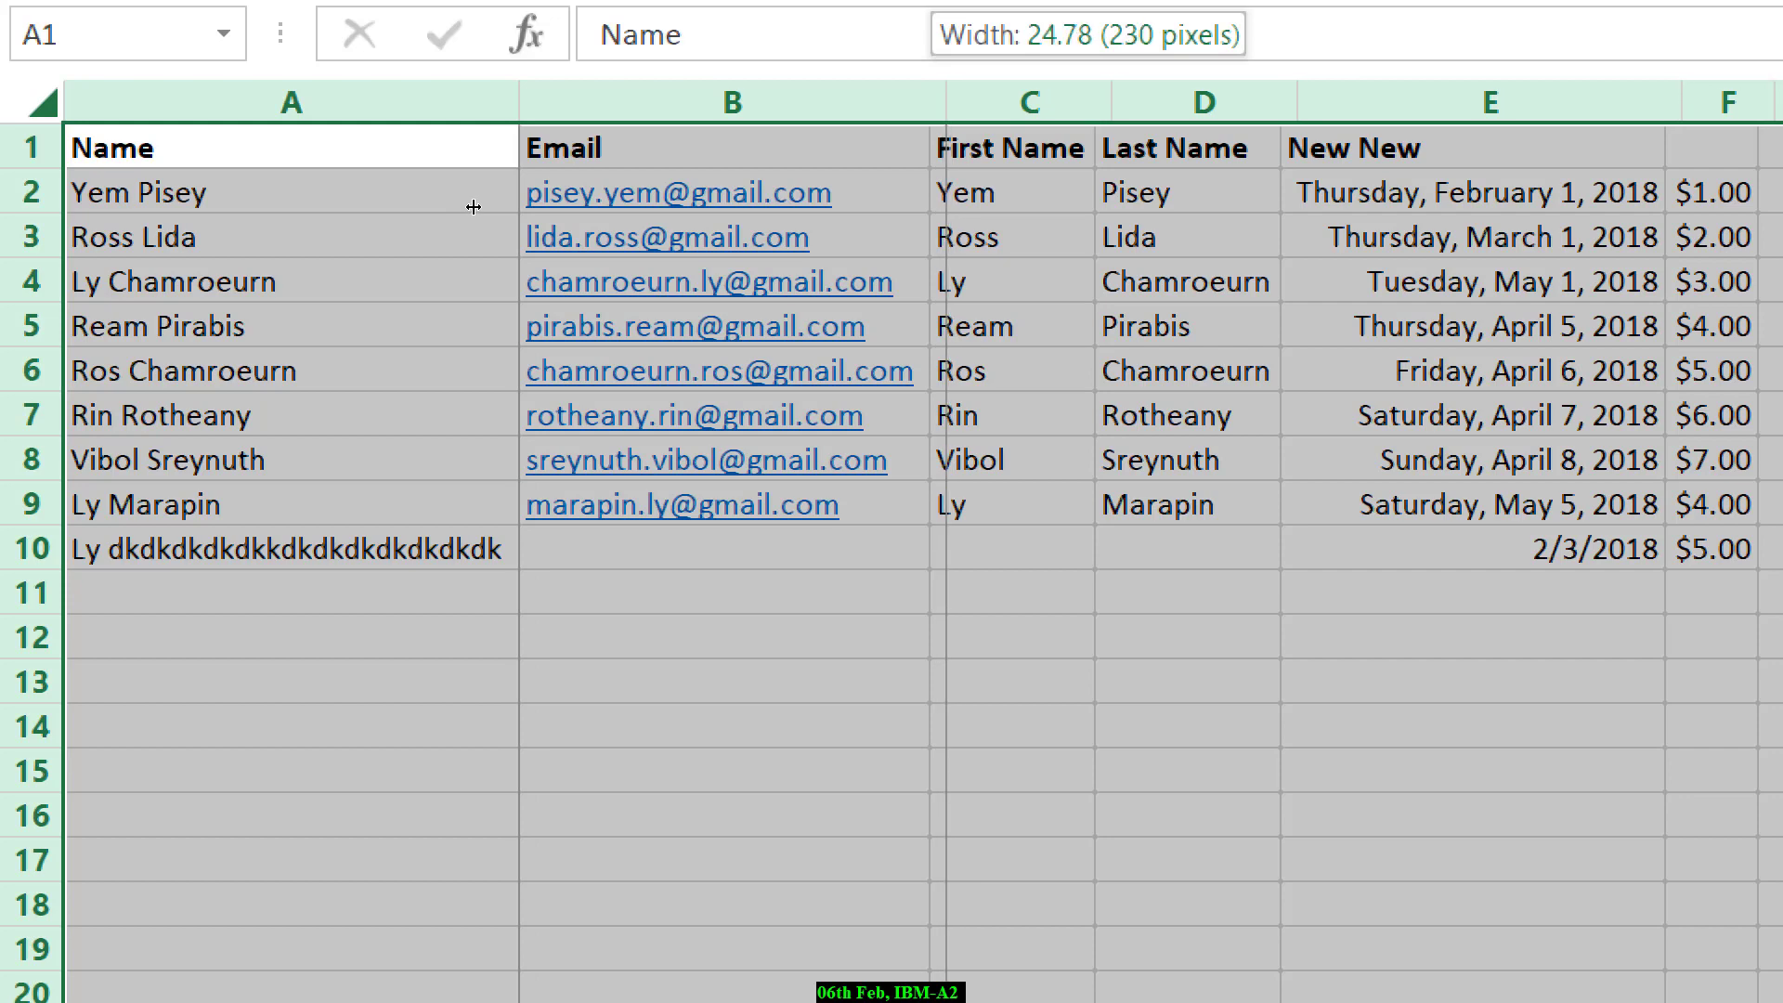
pyautogui.moveTo(474, 206); pyautogui.dragTo(472, 207)
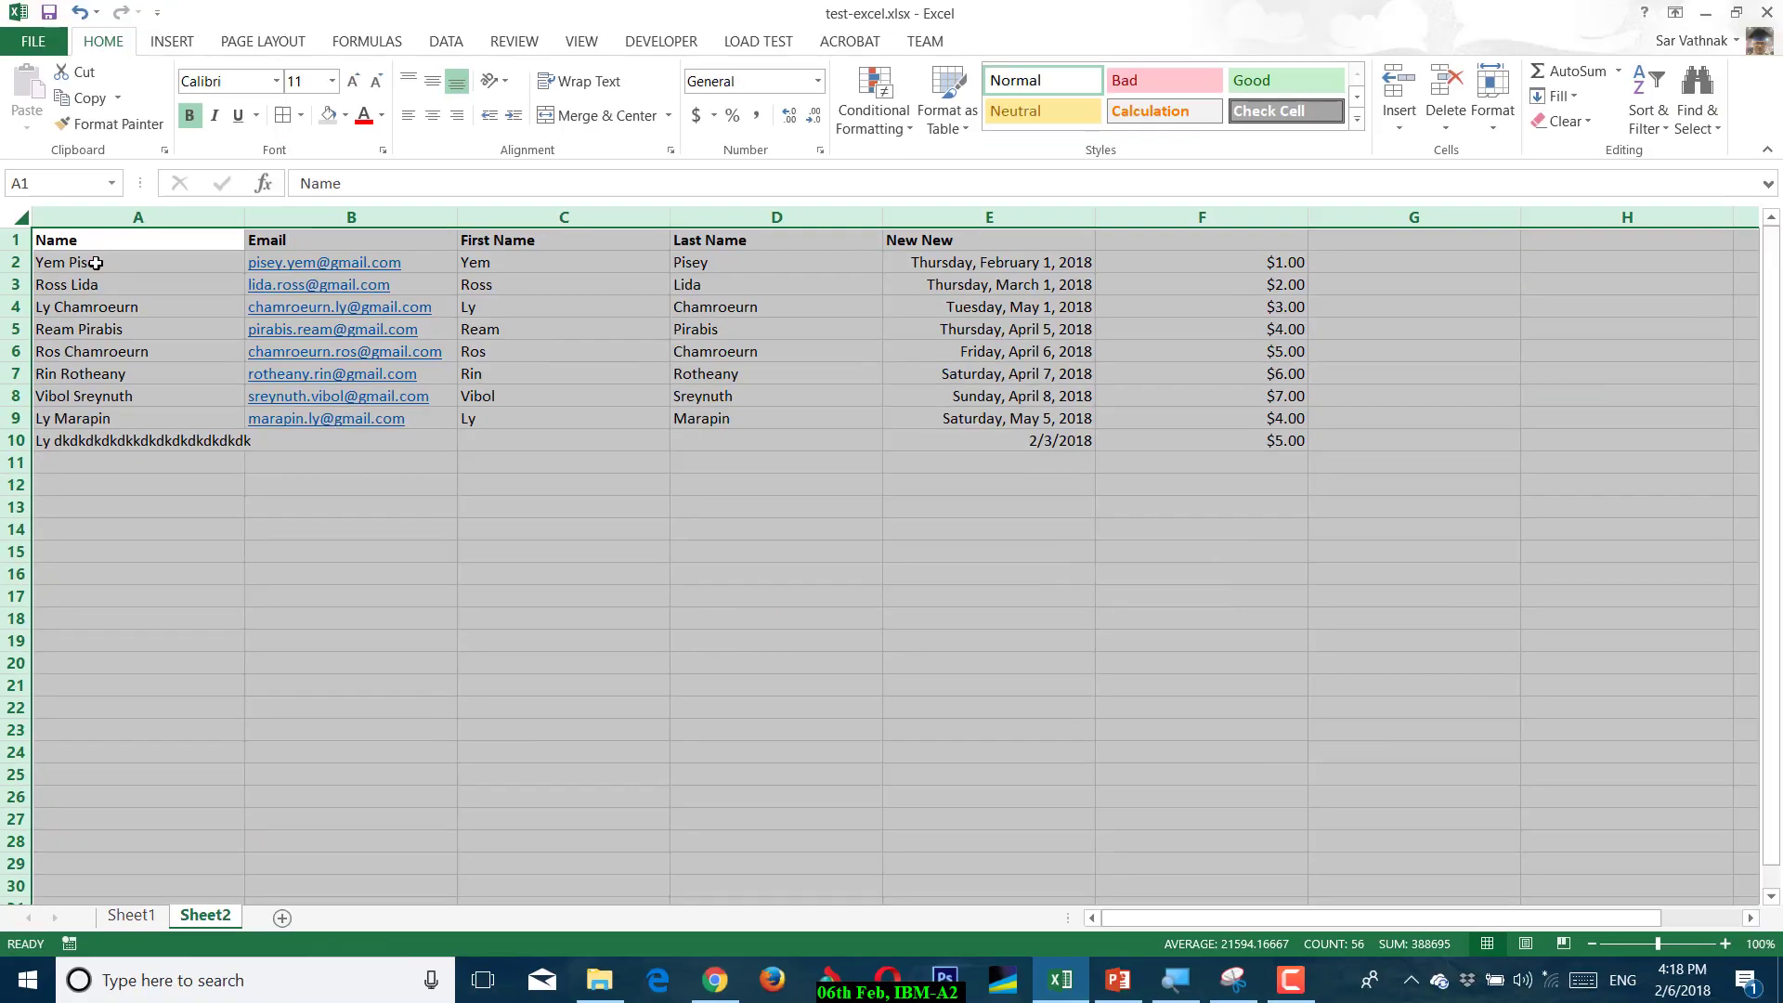
pyautogui.click(1291, 979)
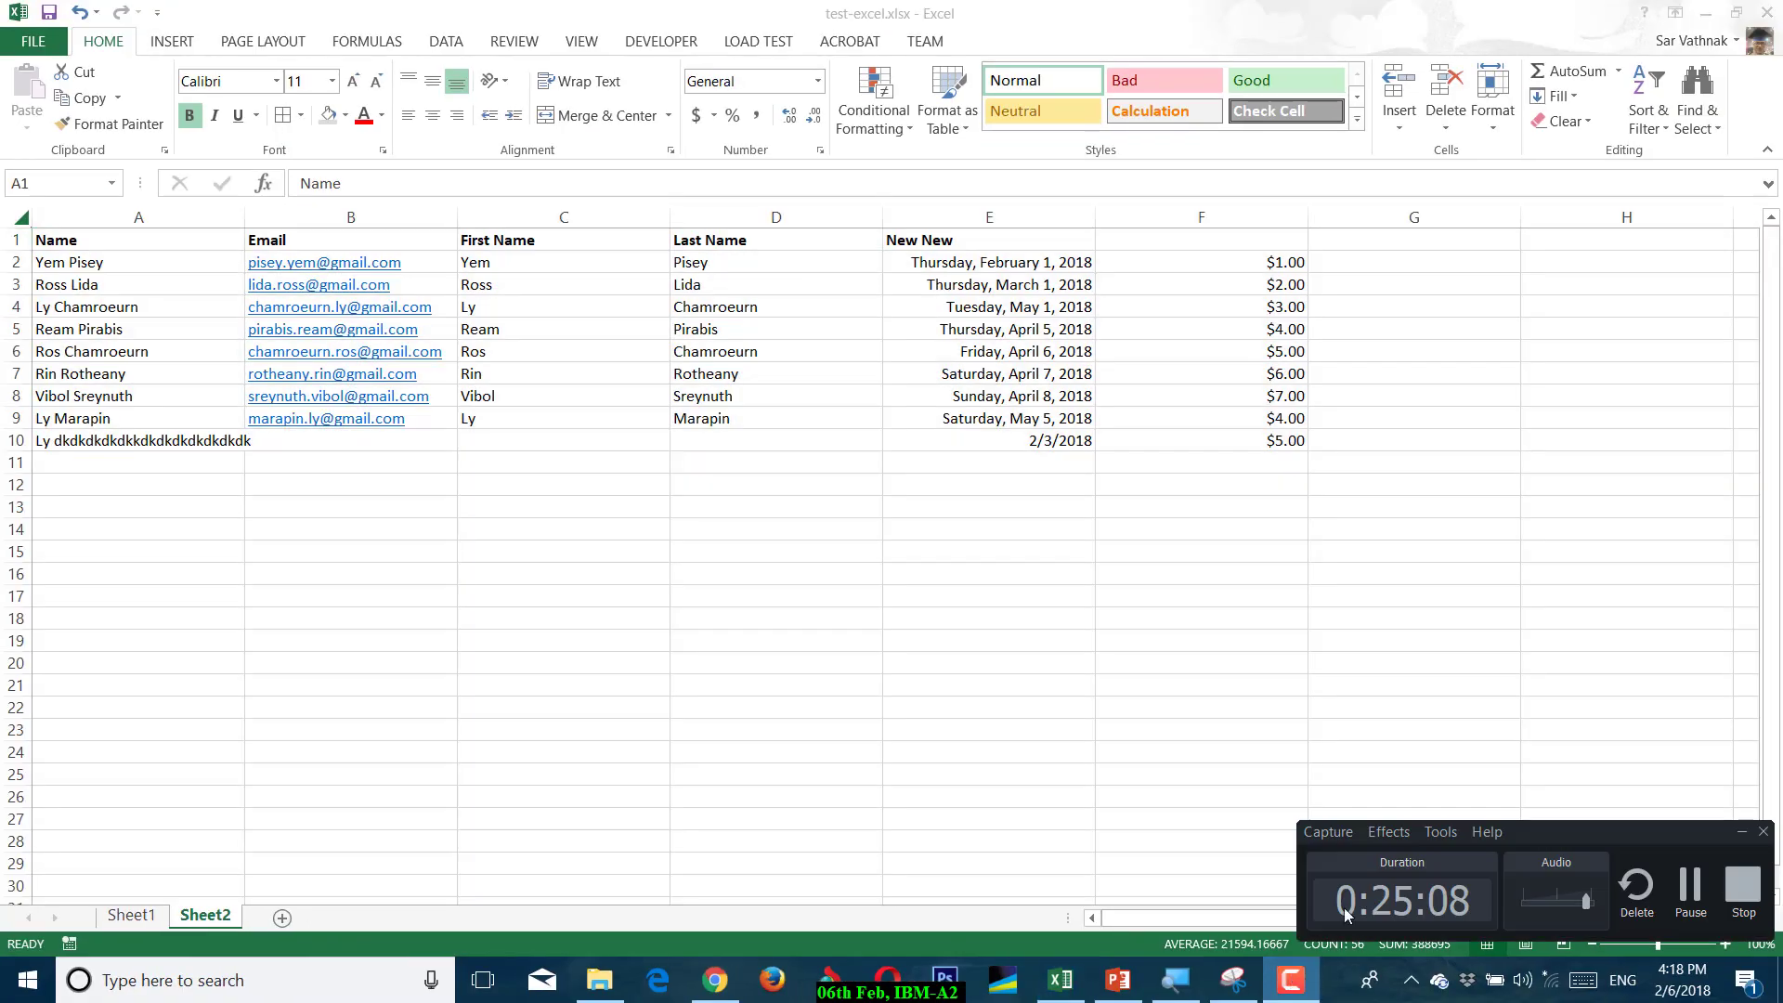
pyautogui.hotkey('alt', 'Tab')
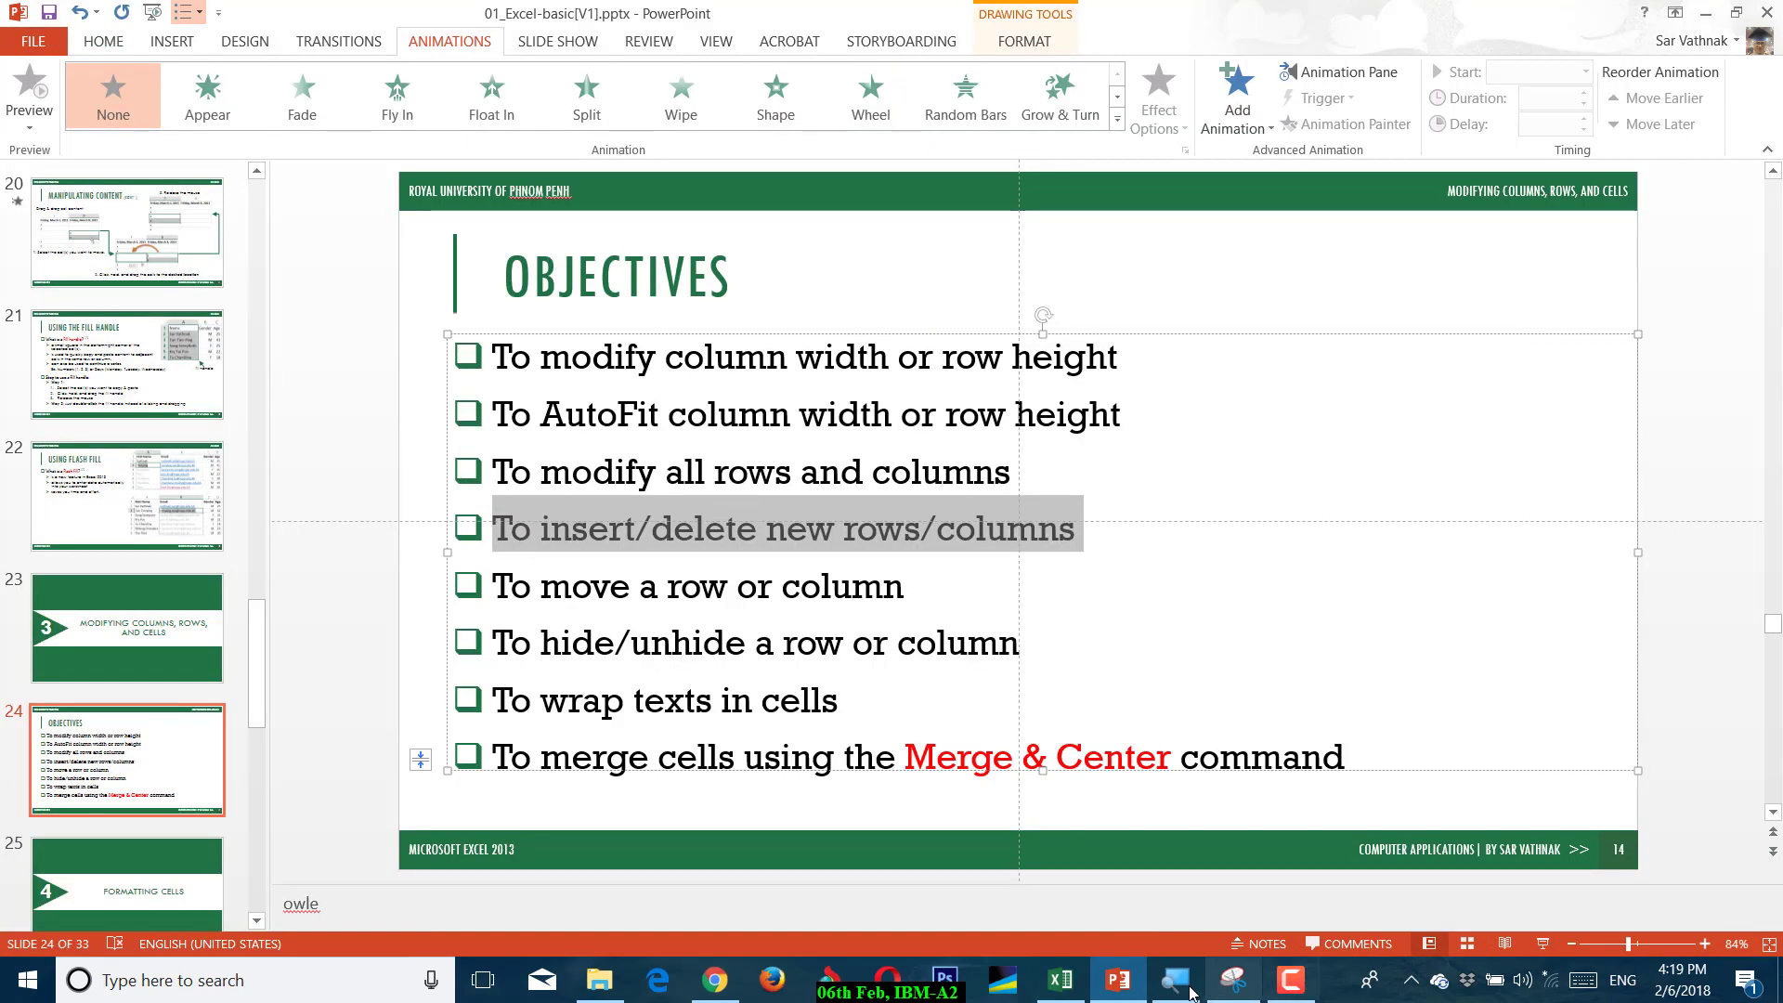
pyautogui.click(1060, 979)
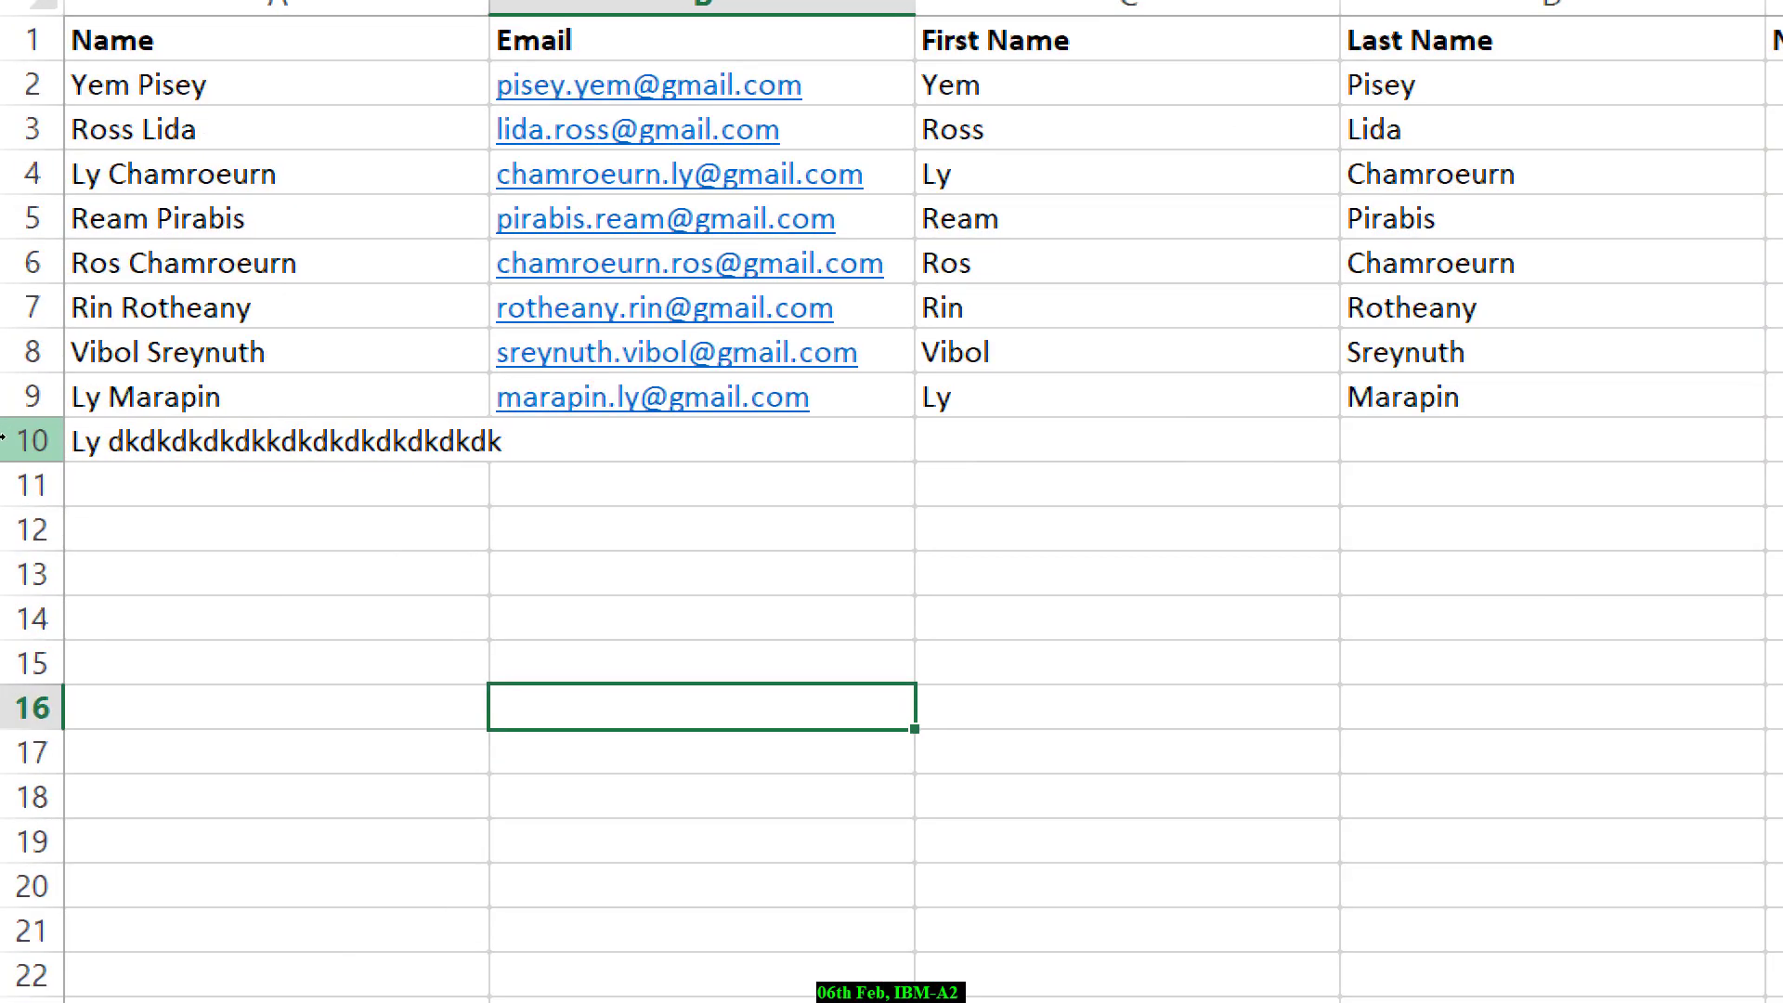
pyautogui.click(62, 377)
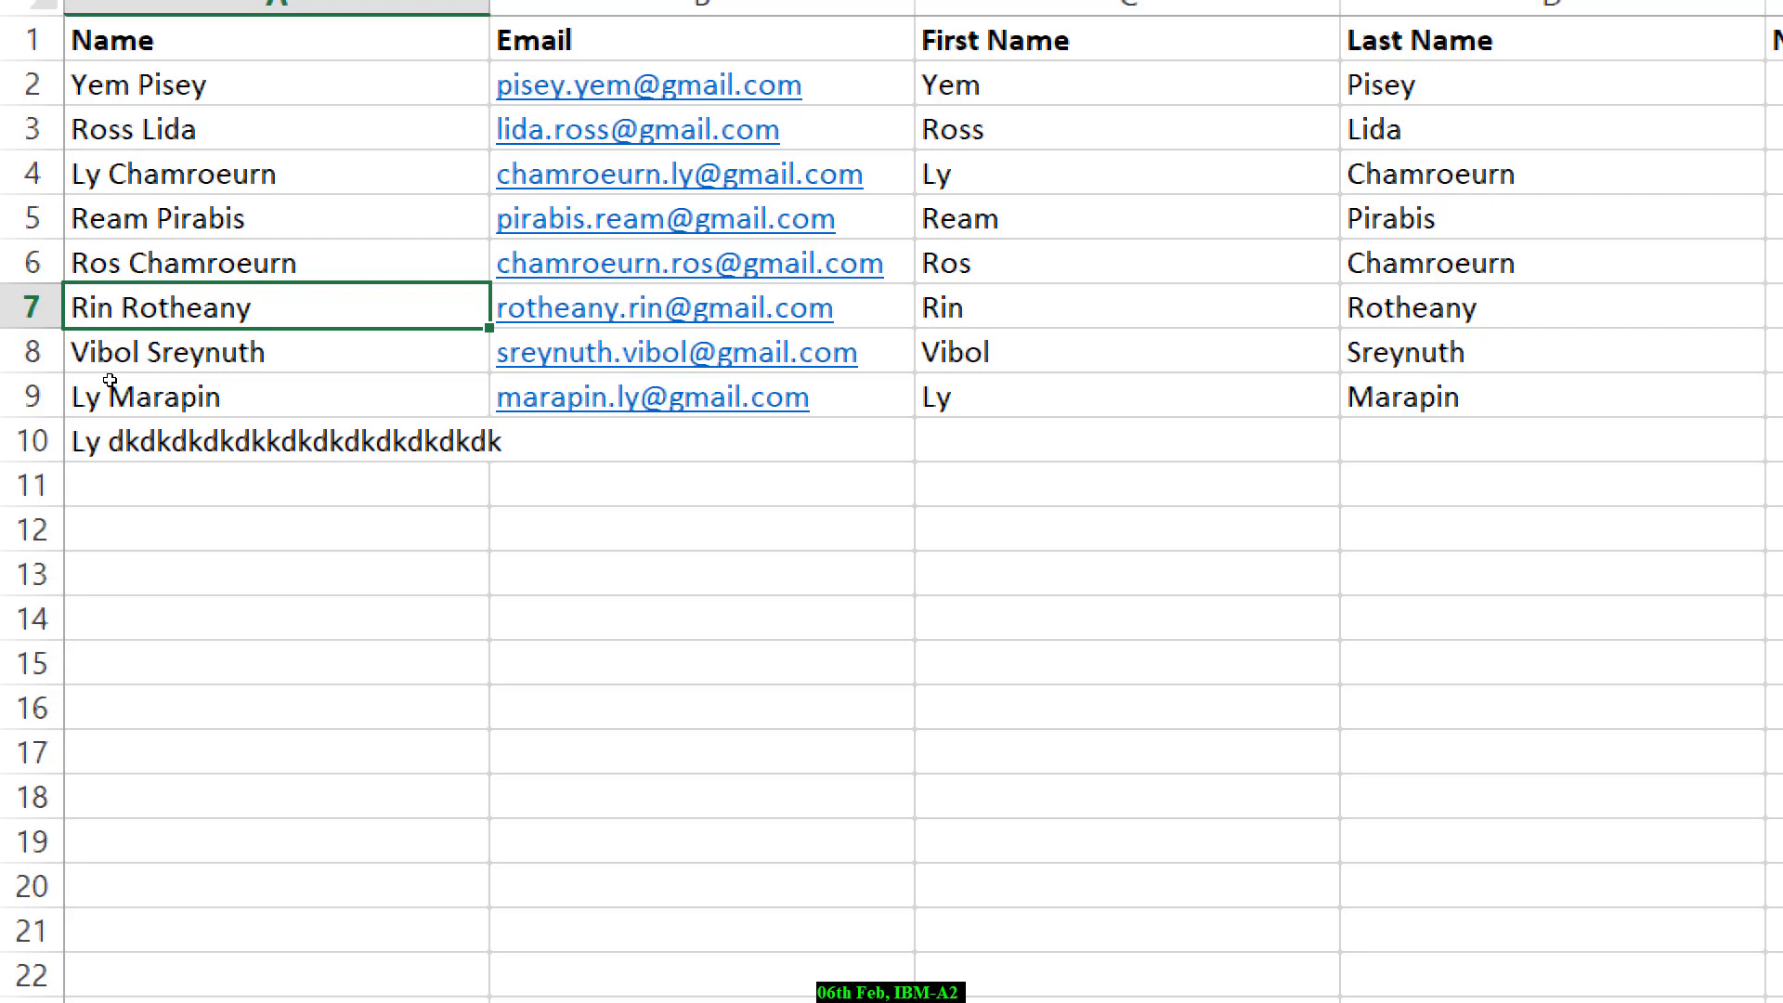
pyautogui.hotkey('shift', 'space')
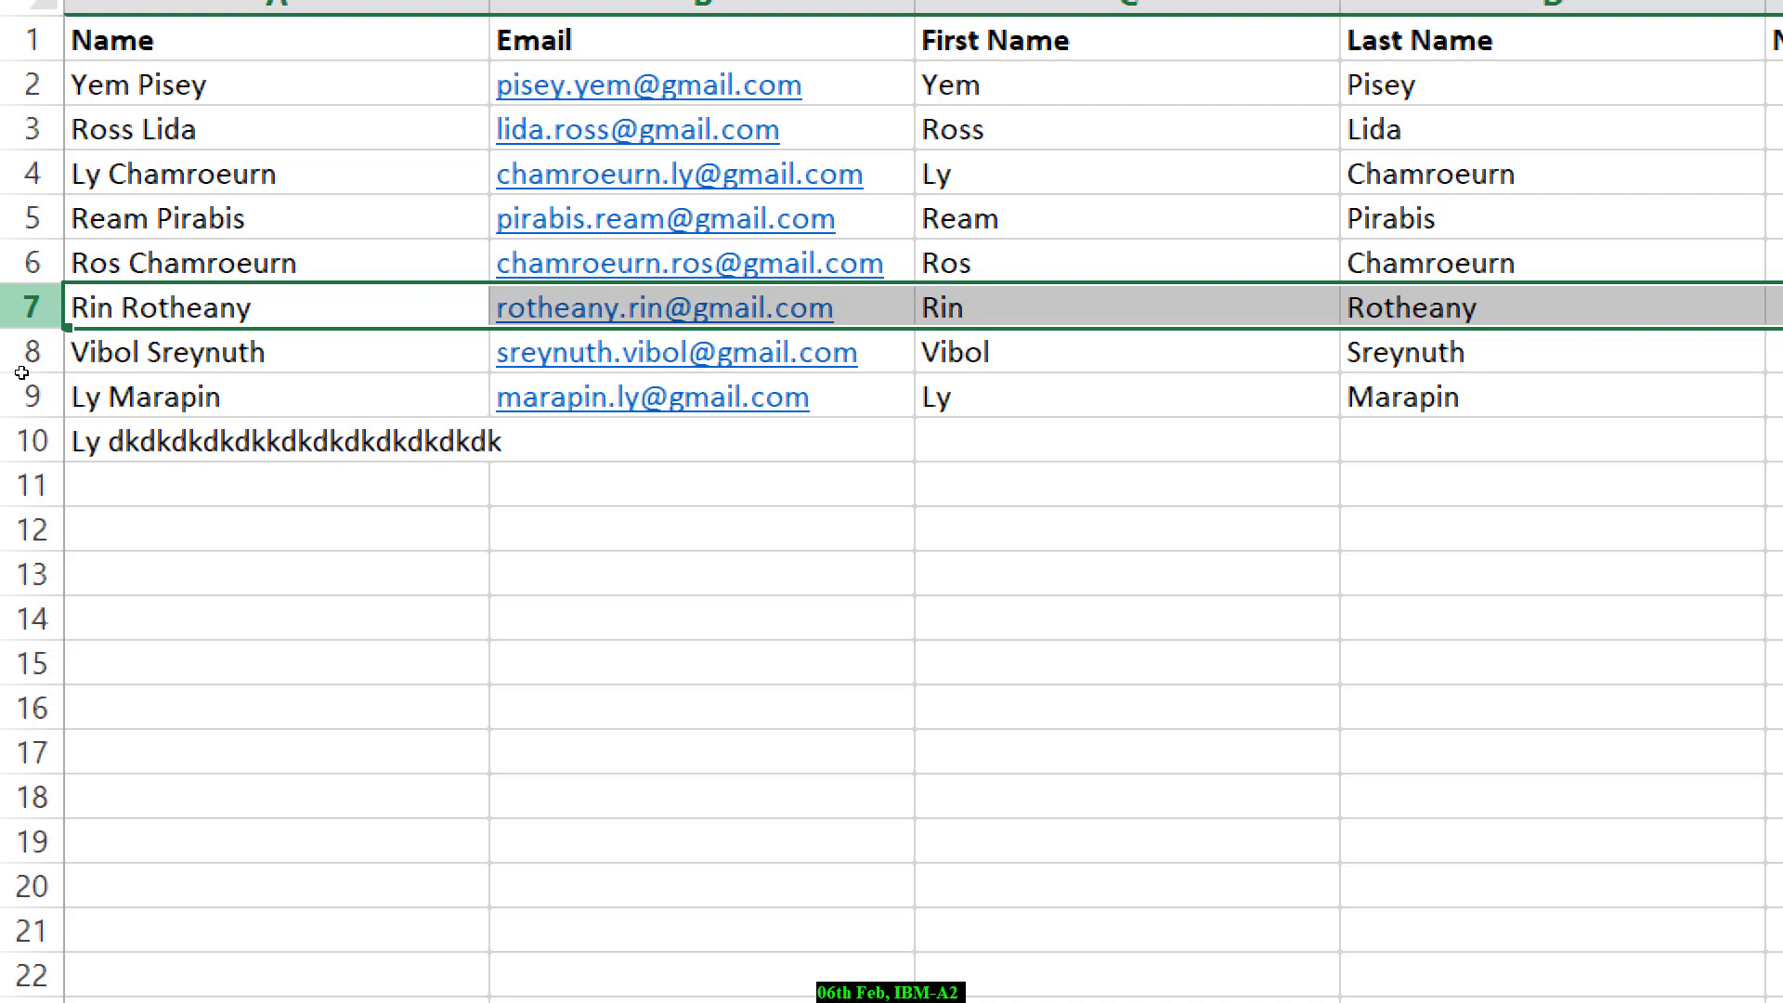
pyautogui.rightClick(31, 307)
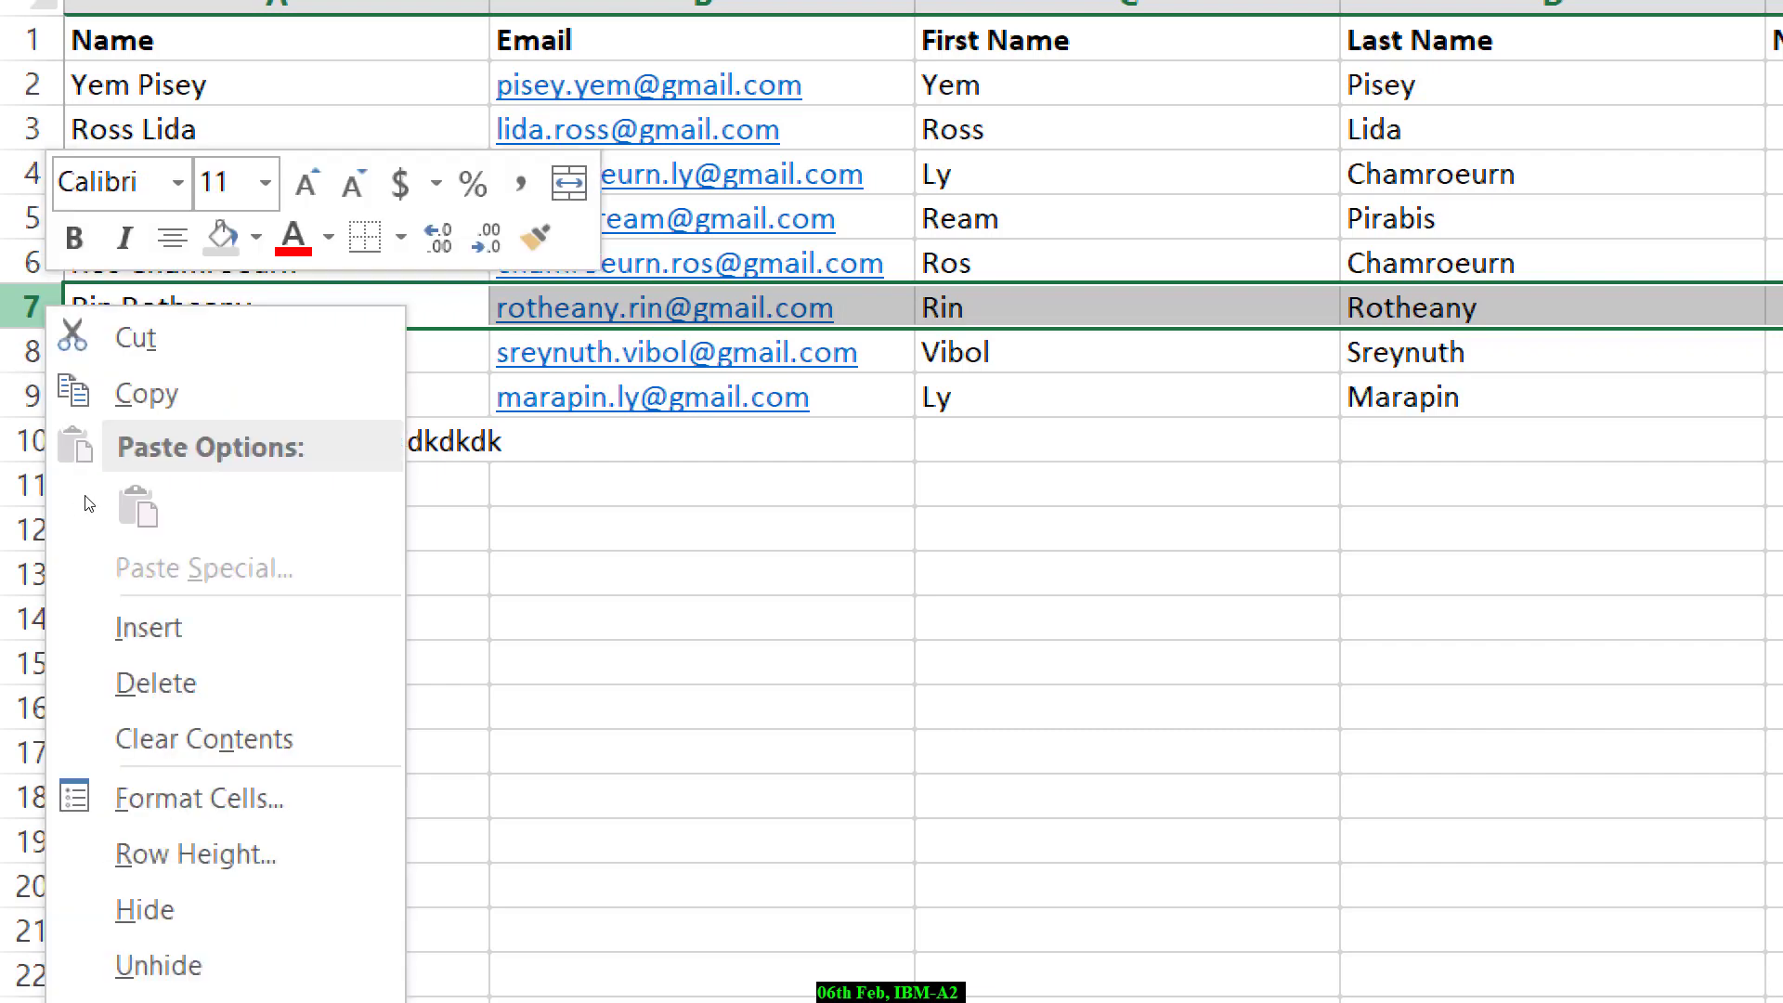
pyautogui.press('i')
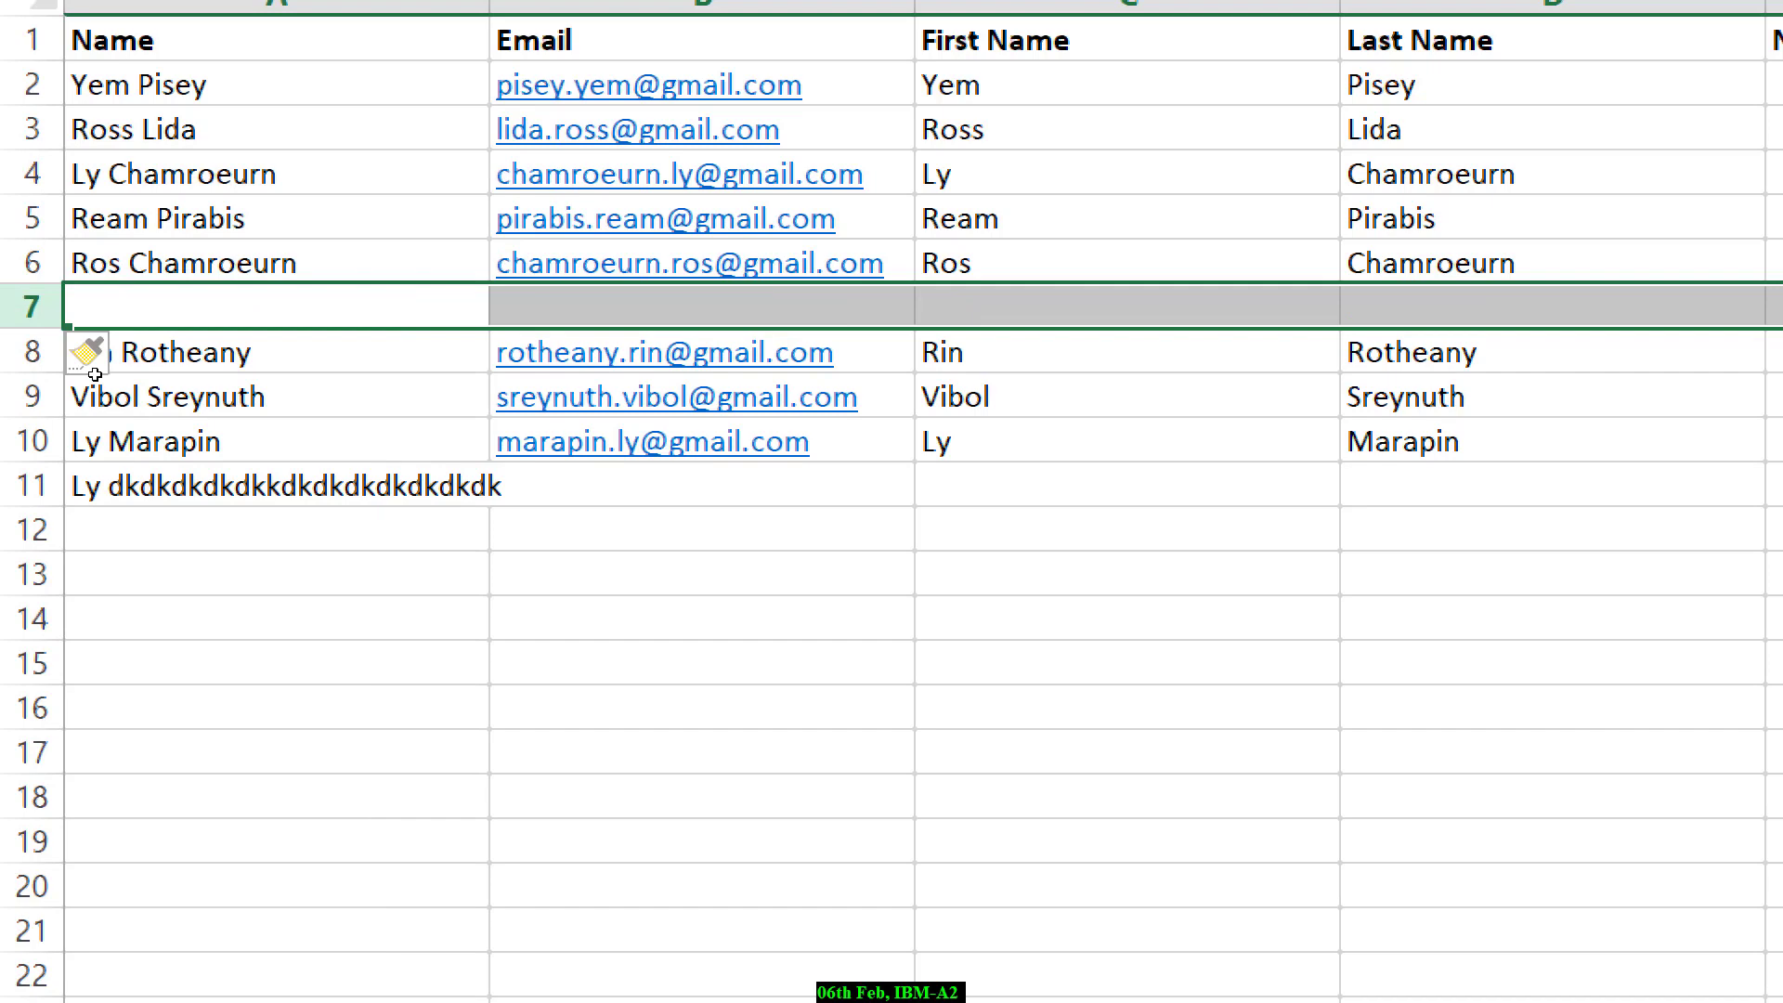
pyautogui.hotkey('ctrl', 'z')
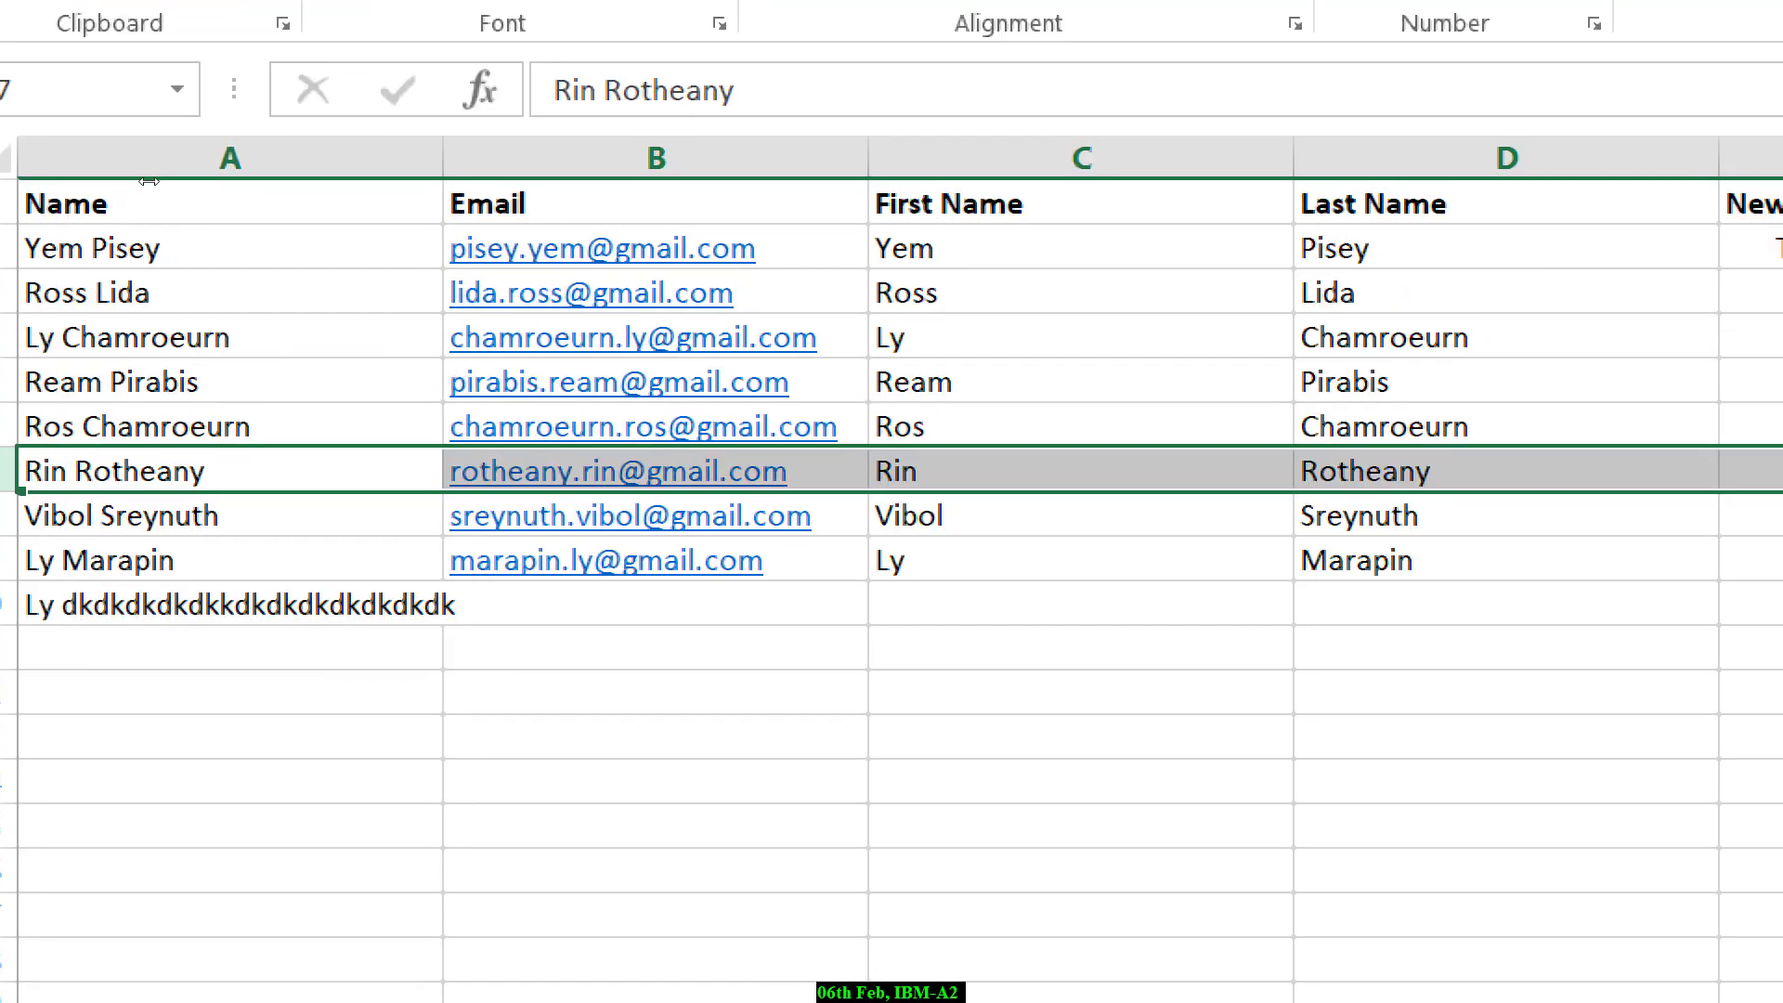
pyautogui.click(266, 212)
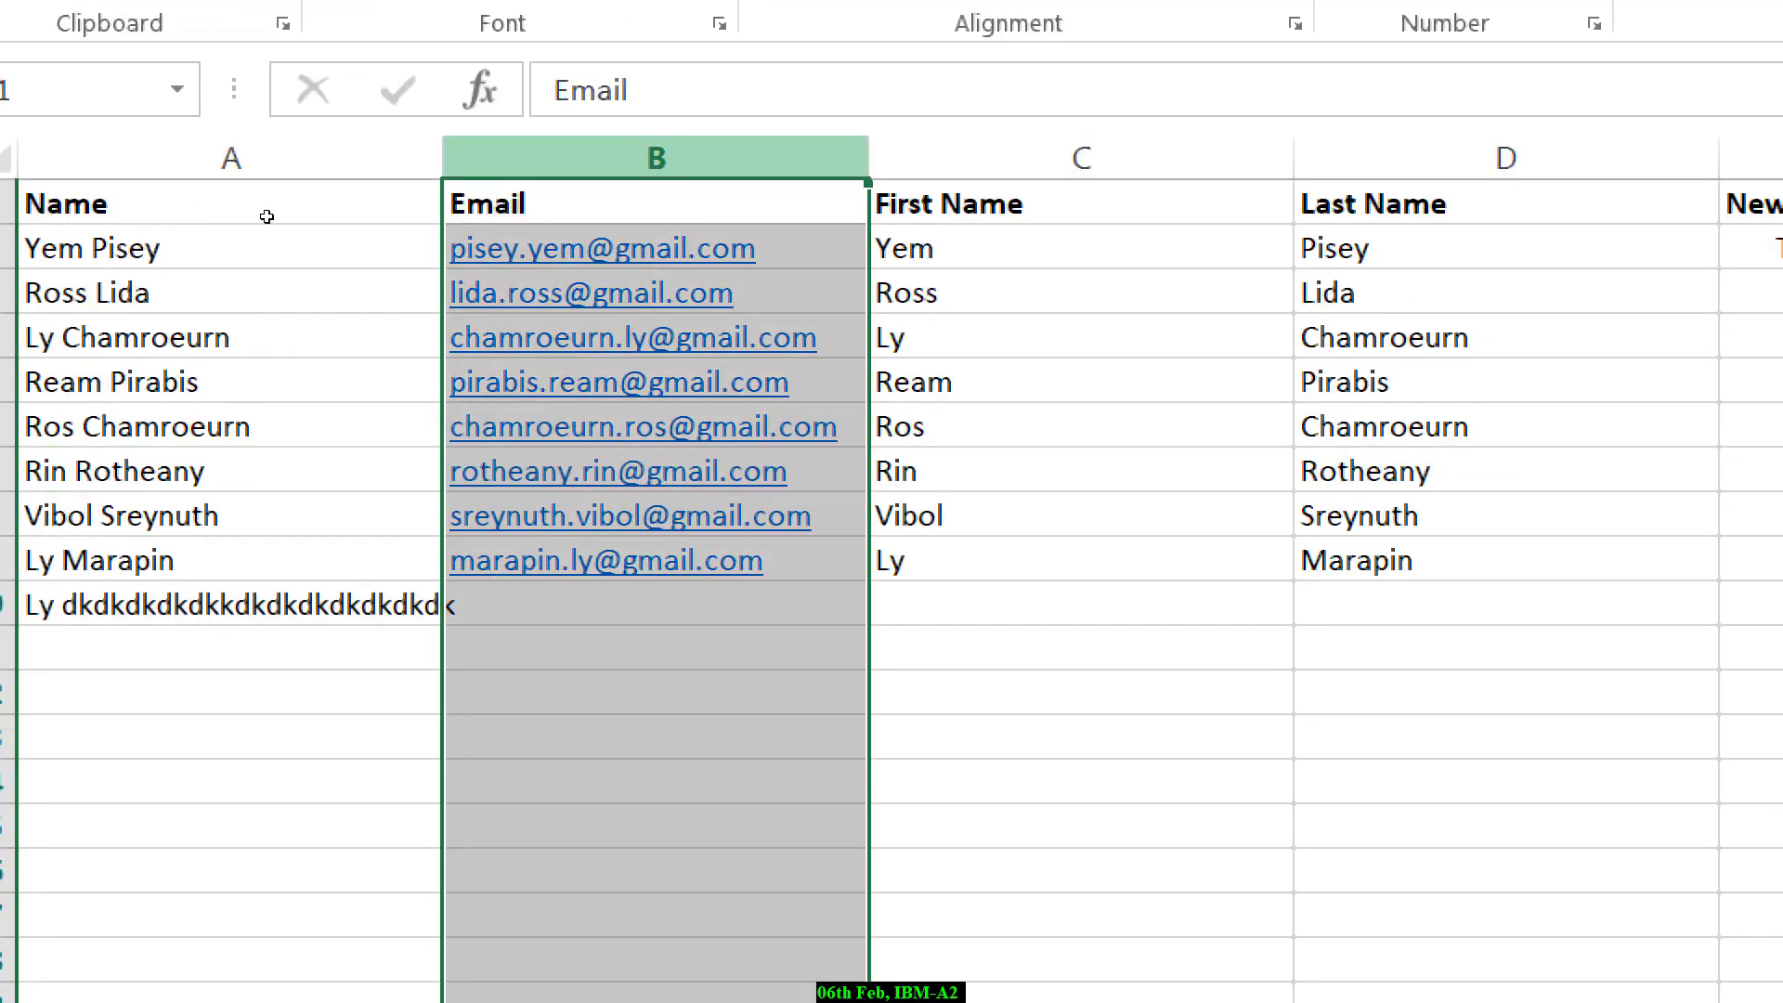
pyautogui.rightClick(268, 221)
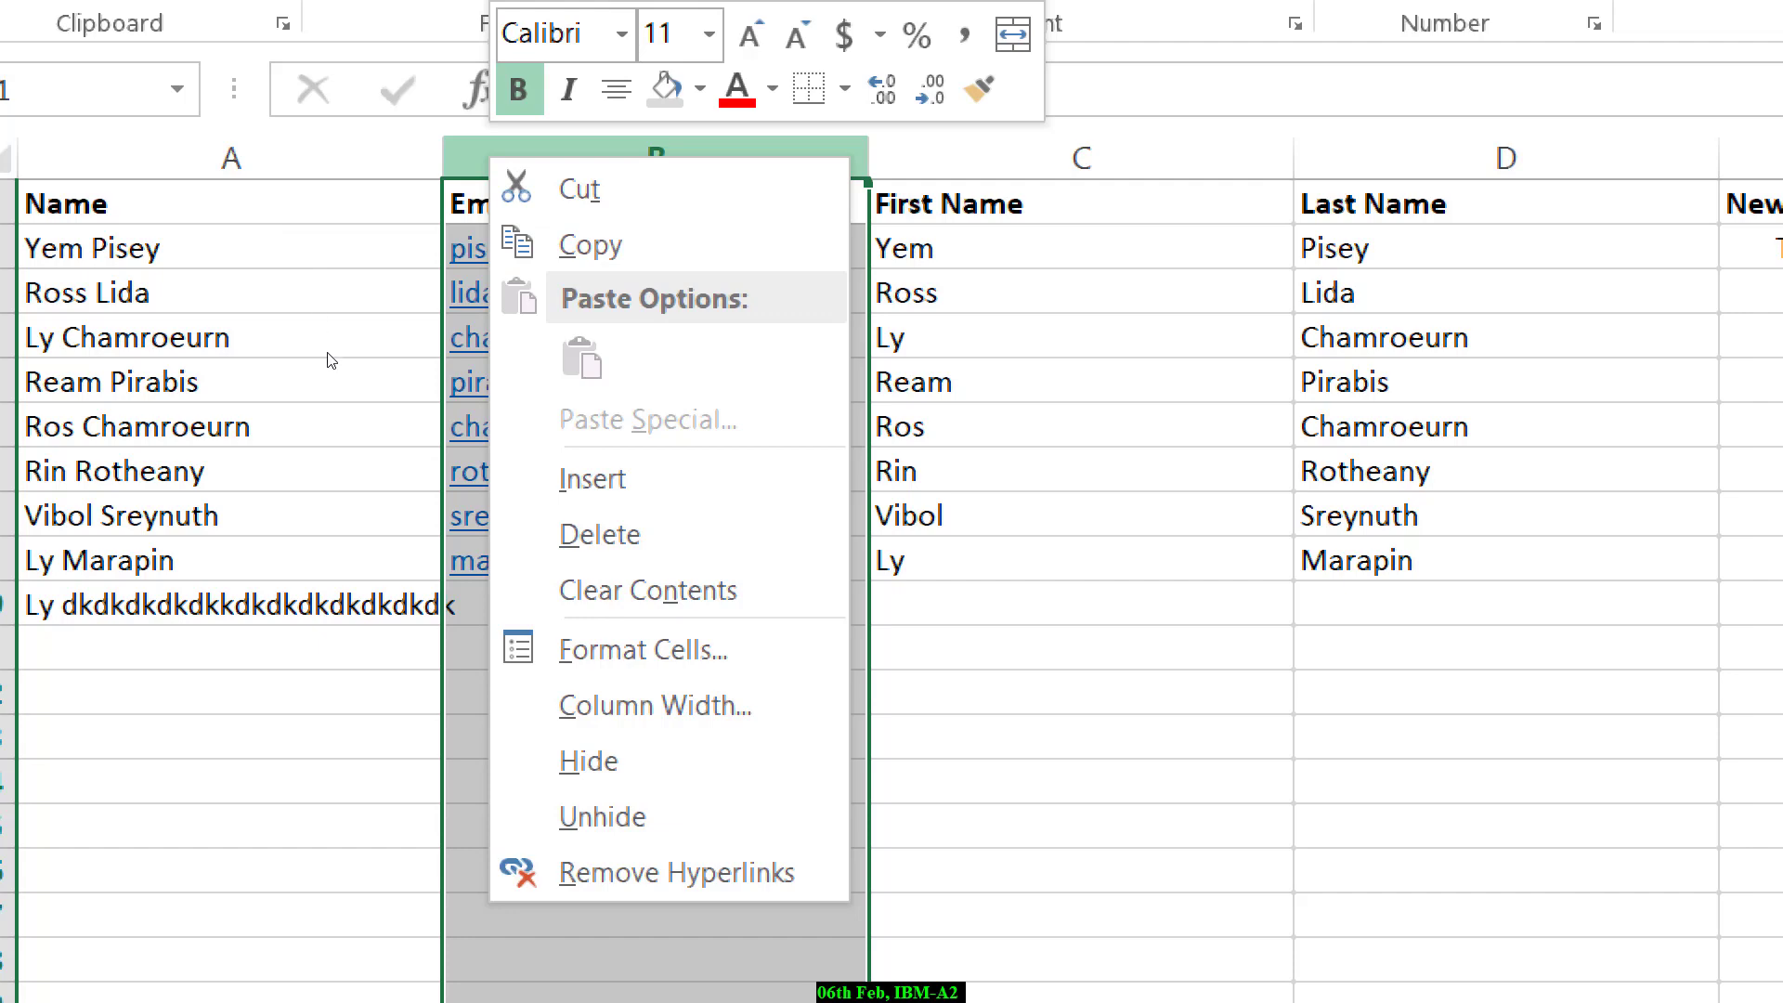
pyautogui.press('i')
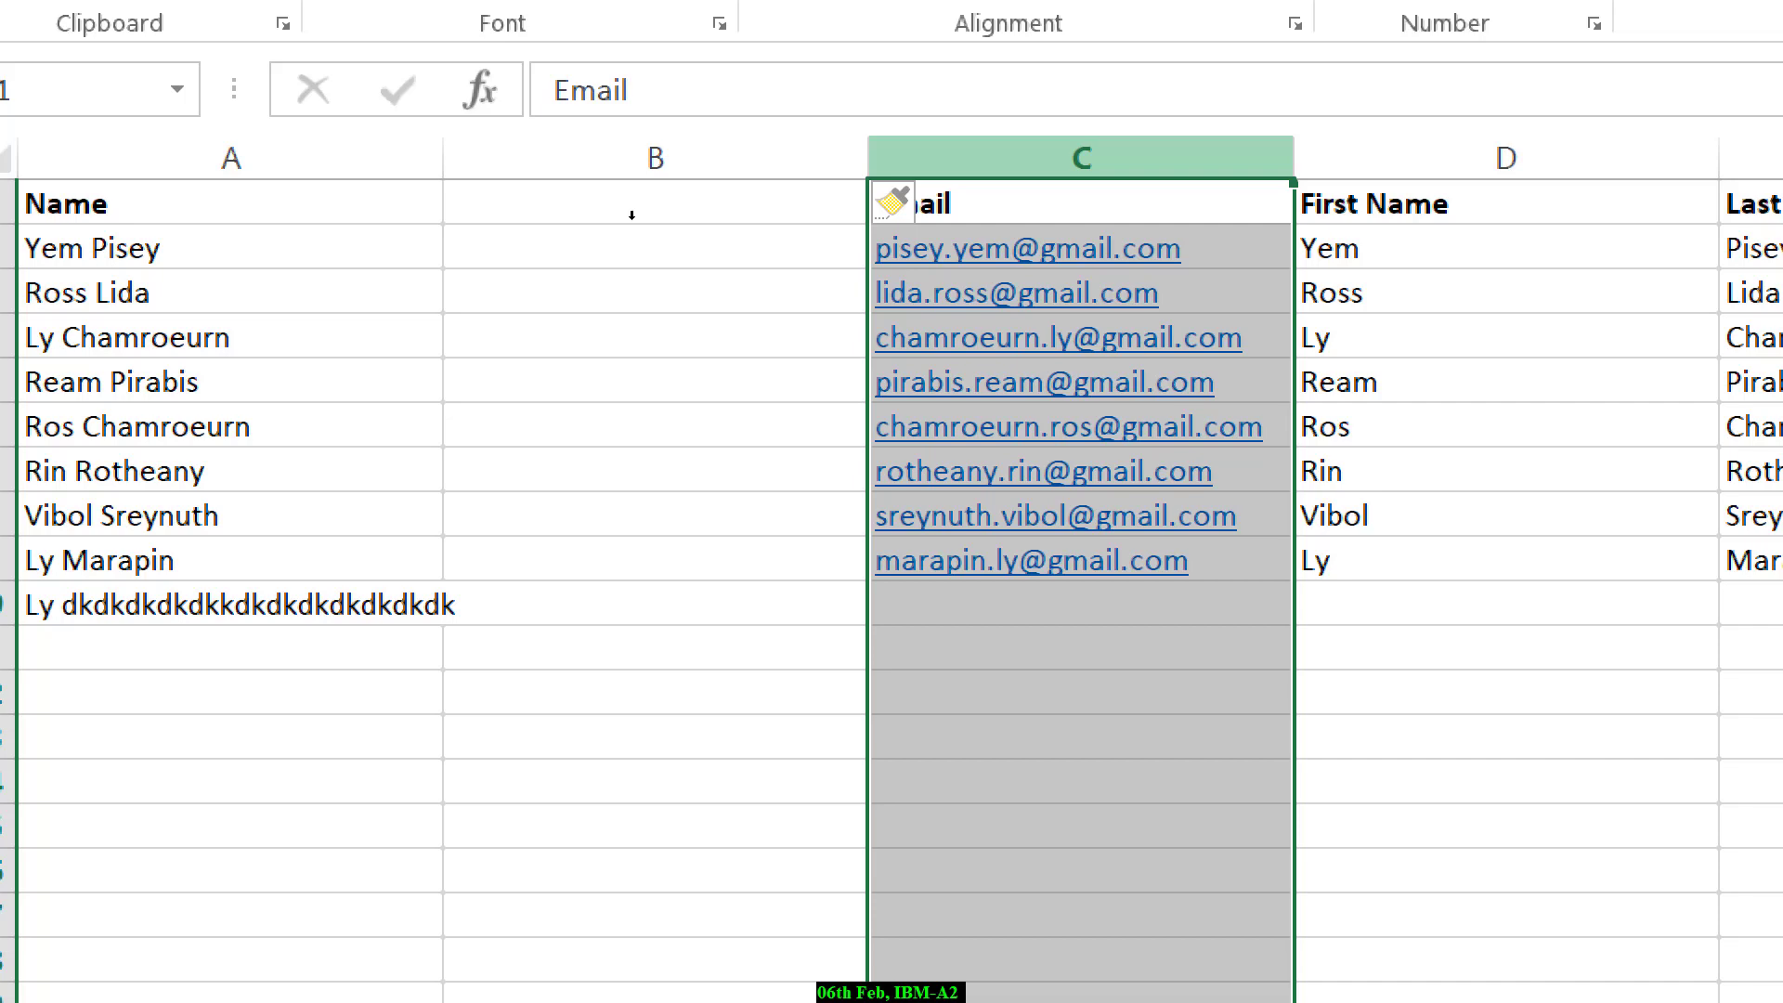
pyautogui.press('Right')
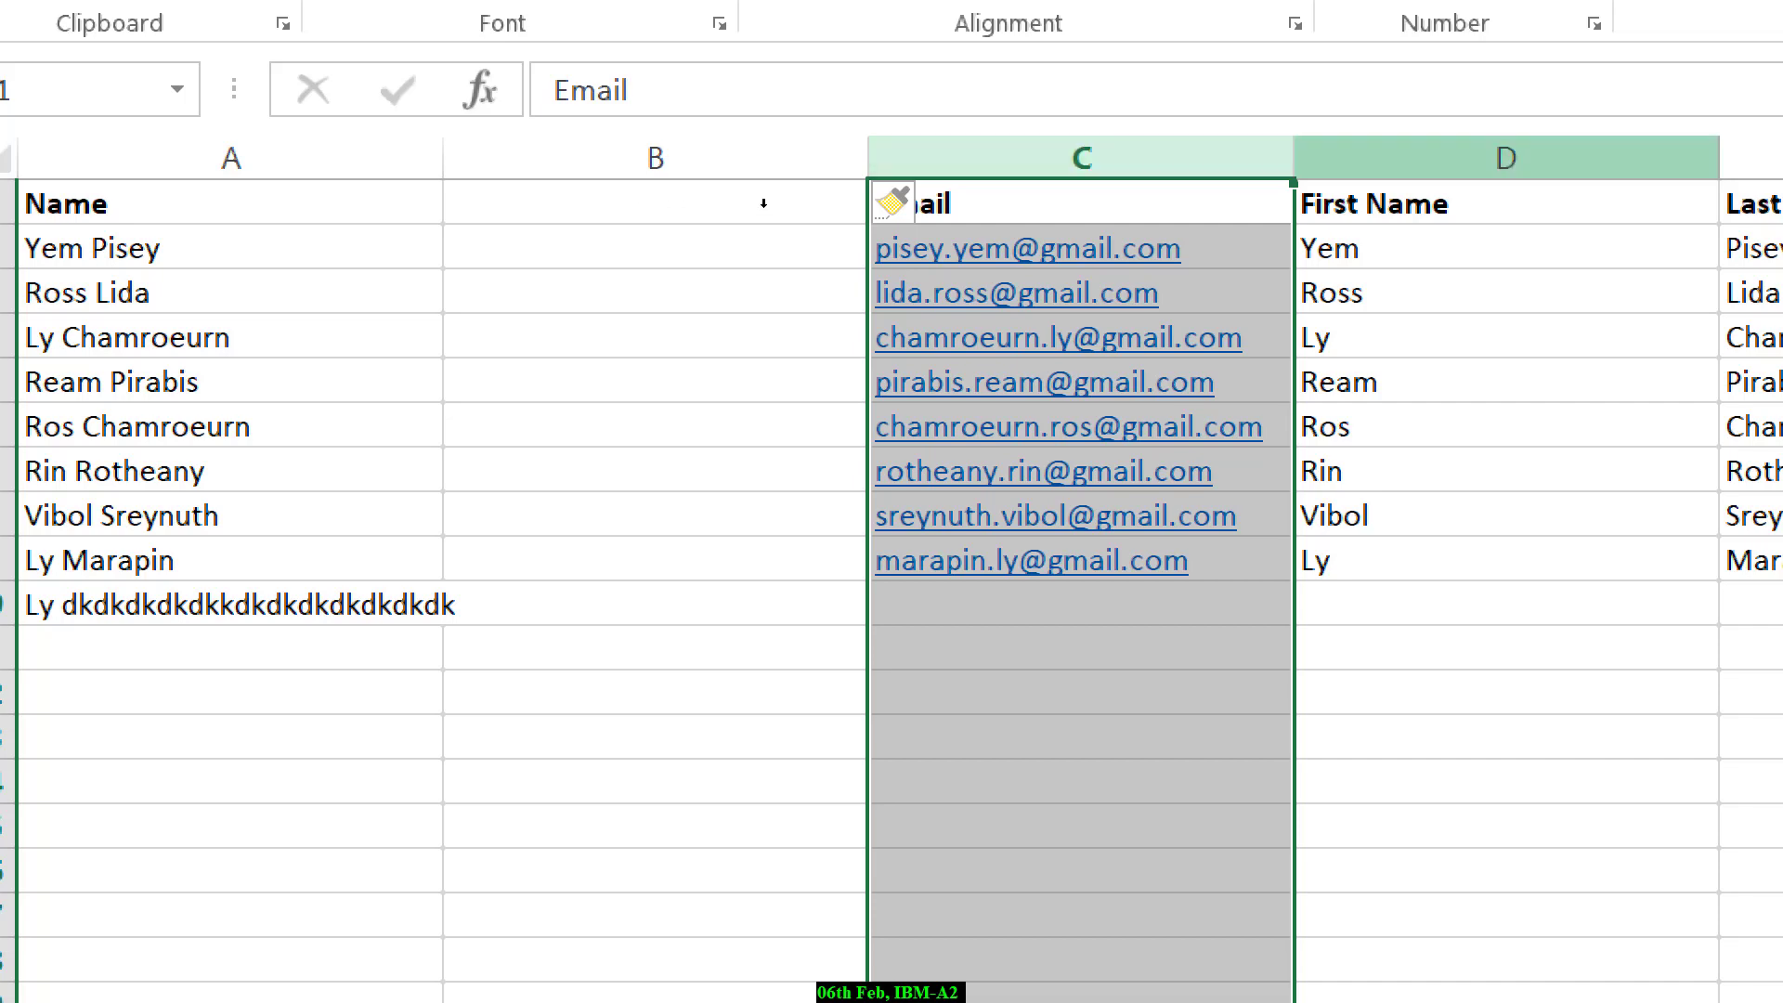
pyautogui.hotkey('ctrl', 'space')
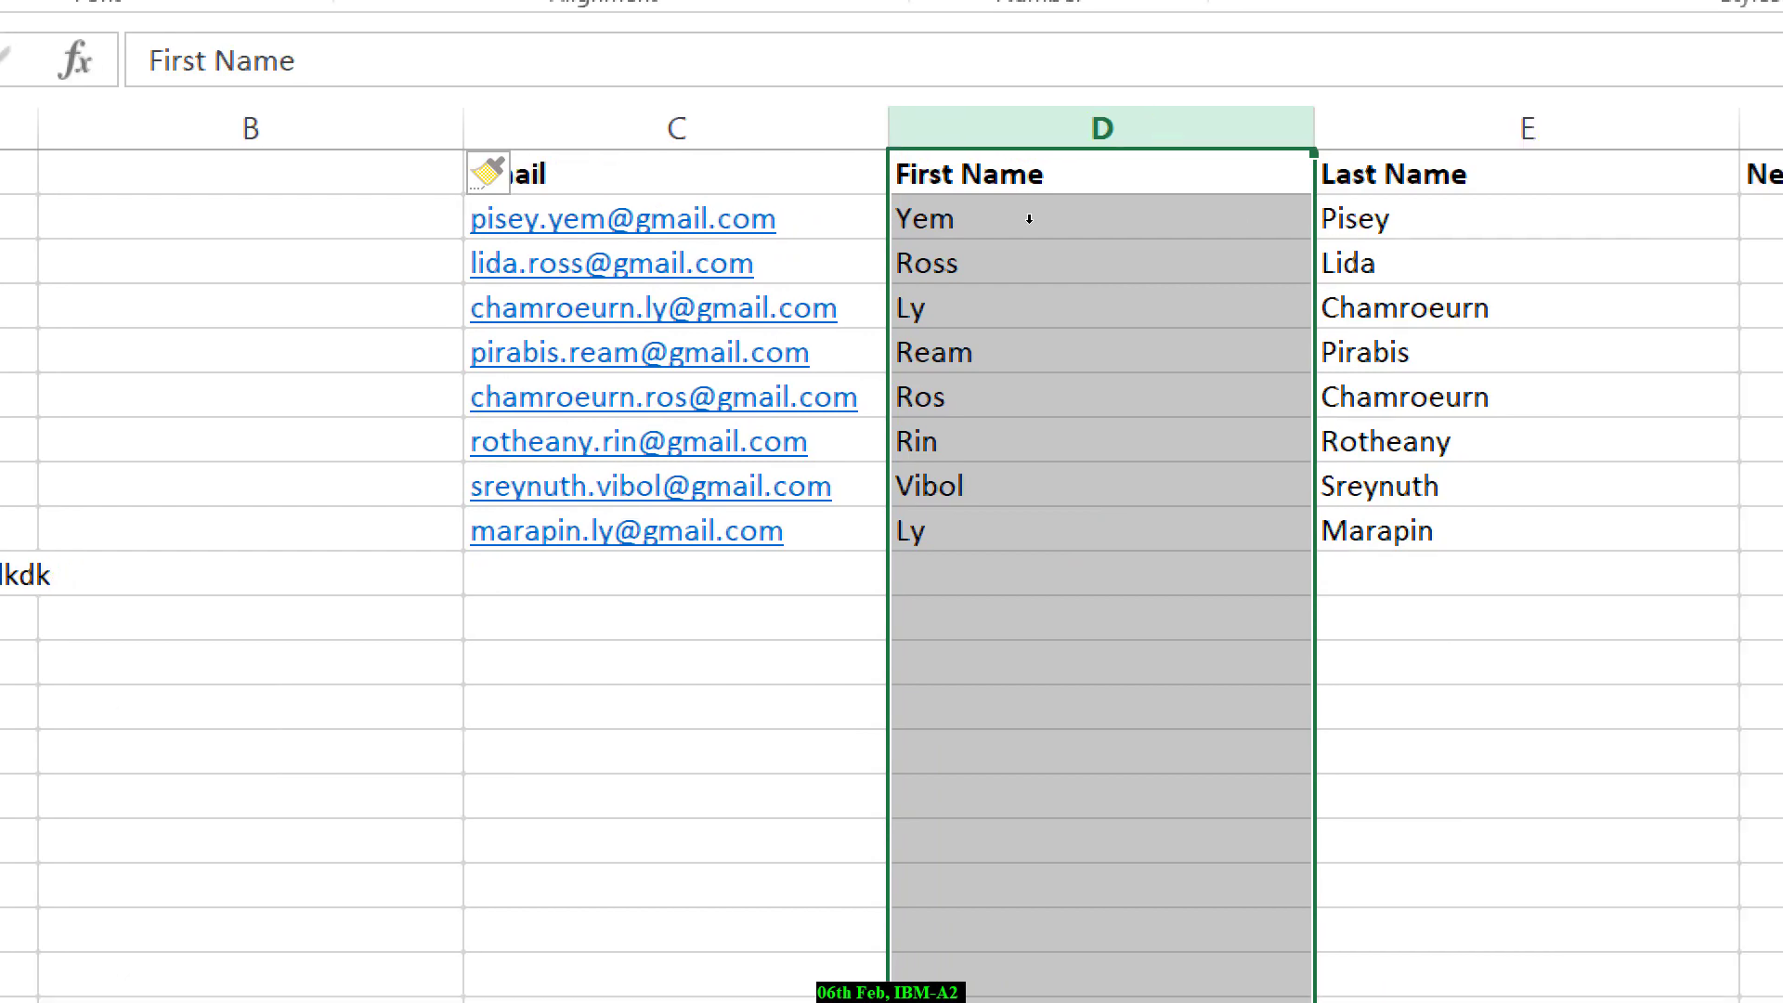
pyautogui.press('Right')
pyautogui.hotkey('ctrl', 'space')
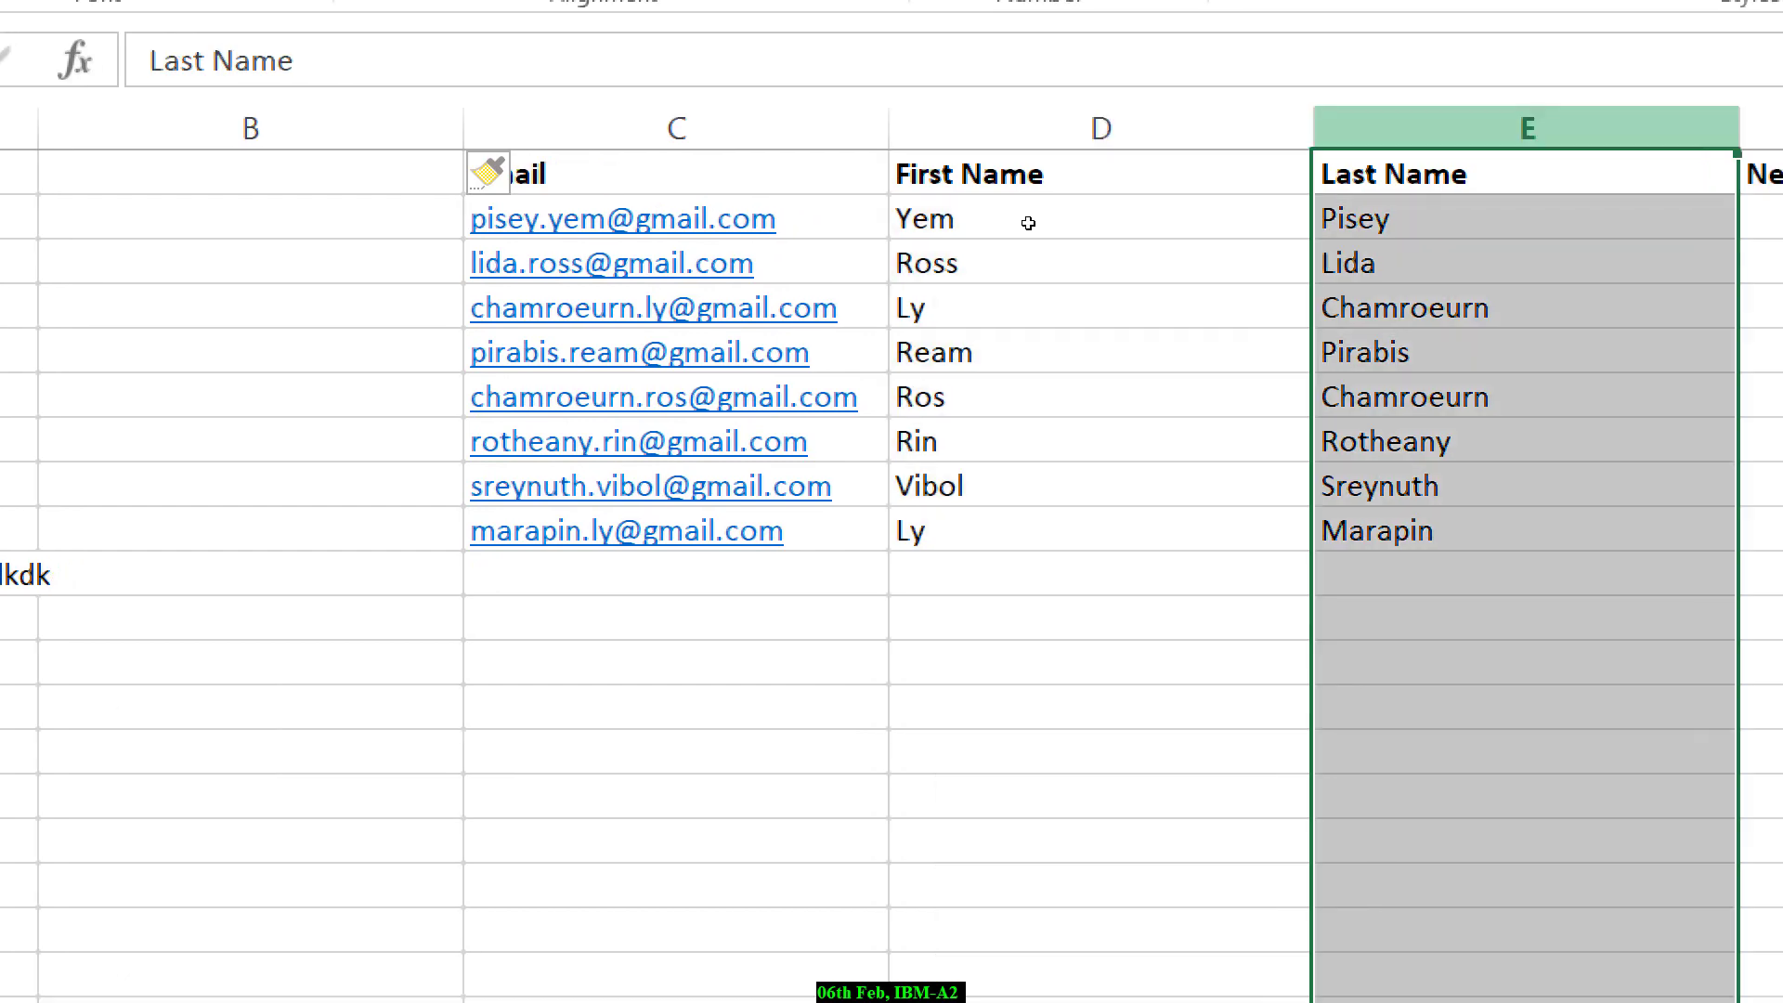
pyautogui.hotkey('shift', 'F10')
pyautogui.press('Down')
pyautogui.press('Down')
pyautogui.press('Down')
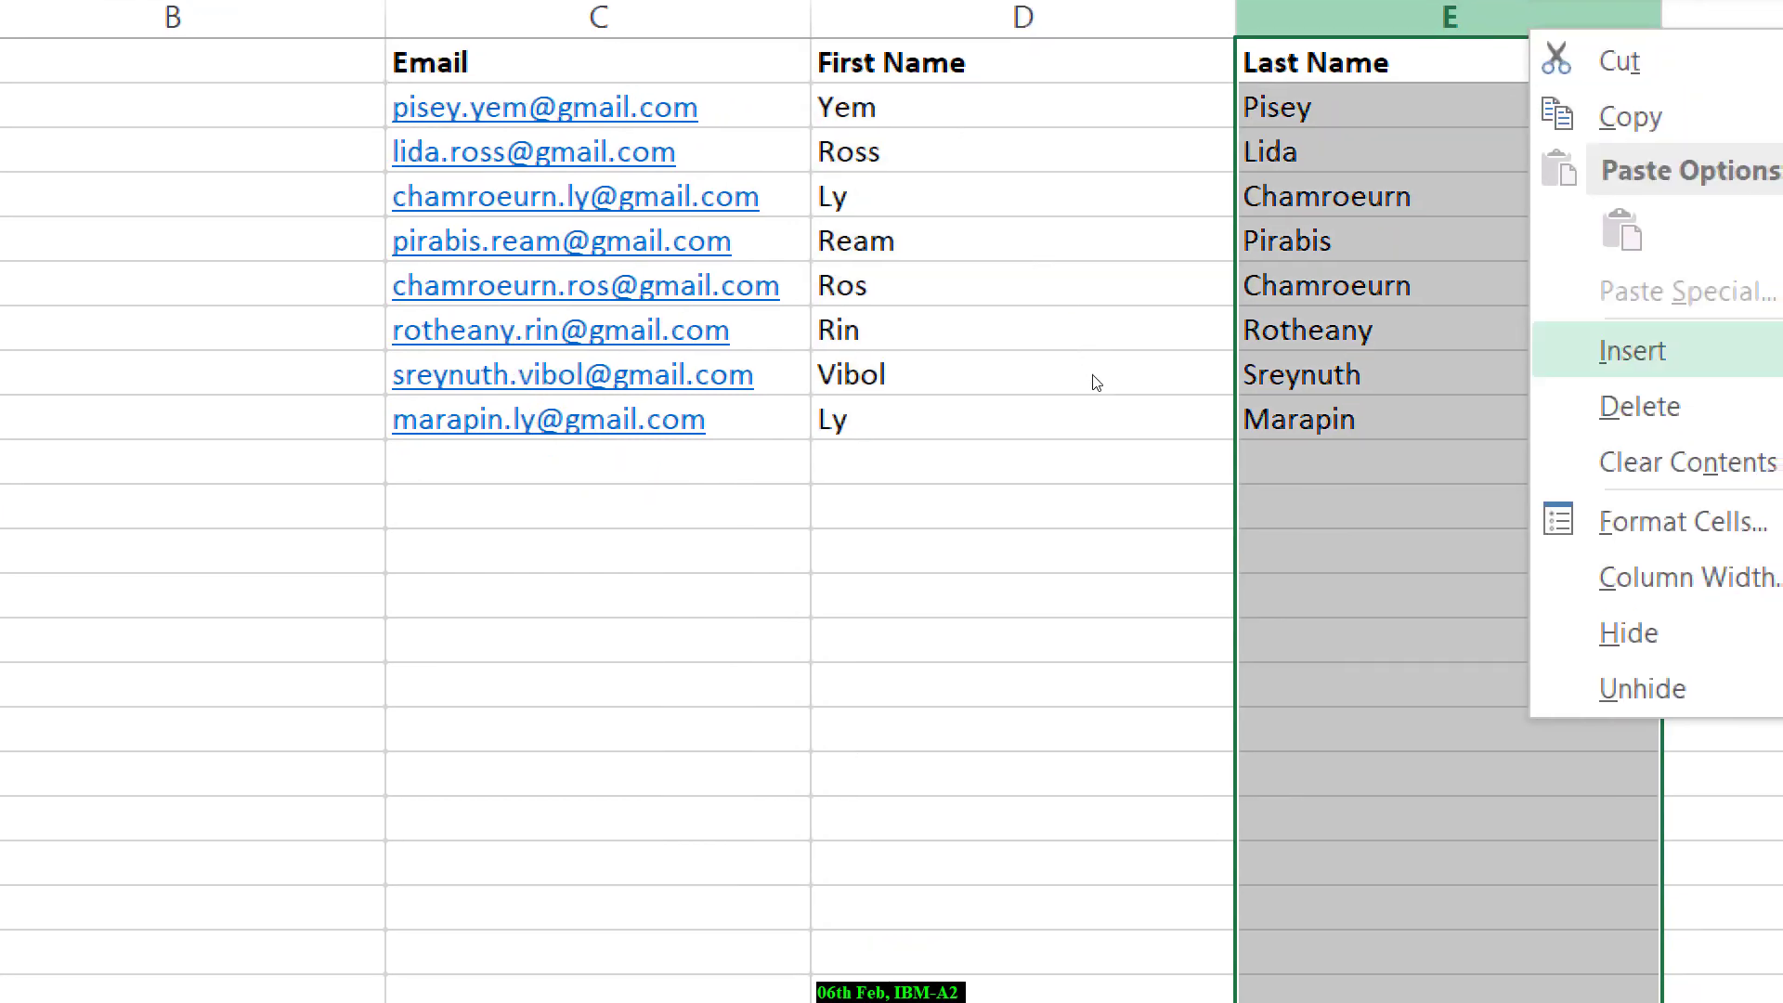
pyautogui.press('Escape')
pyautogui.hotkey('ctrl', 'shift', '+')
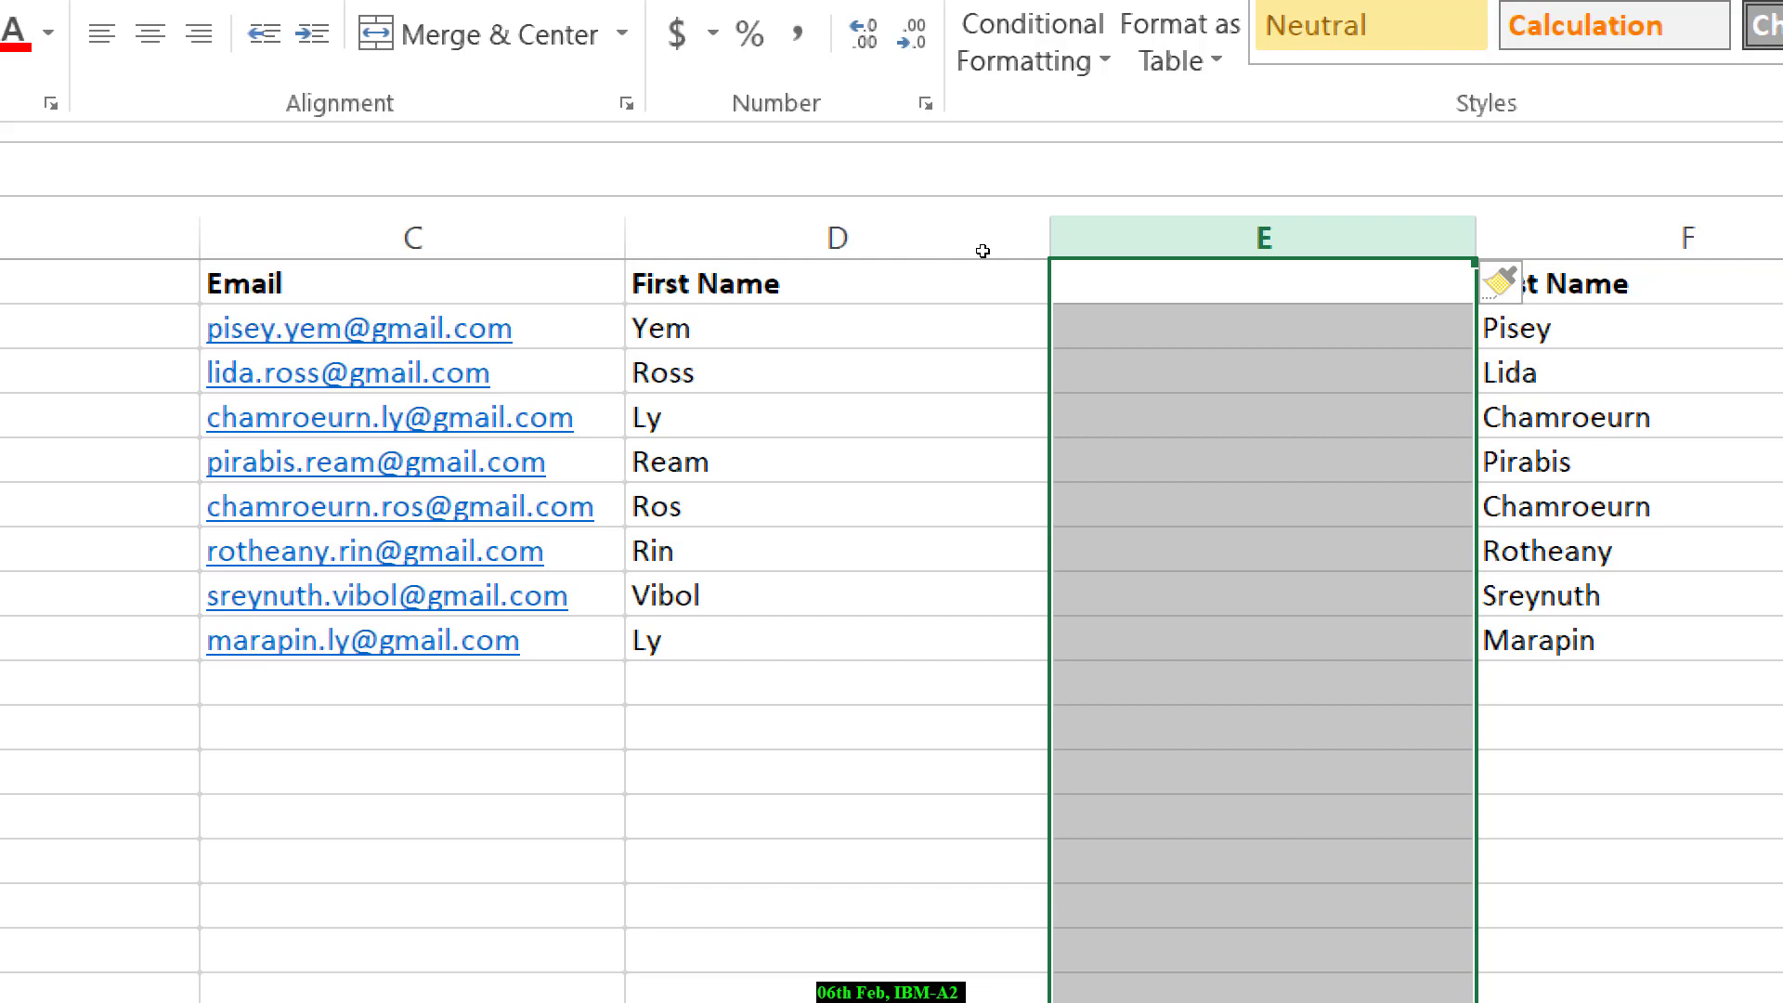
pyautogui.hotkey('ctrl', 'z')
pyautogui.hotkey('ctrl', 'z')
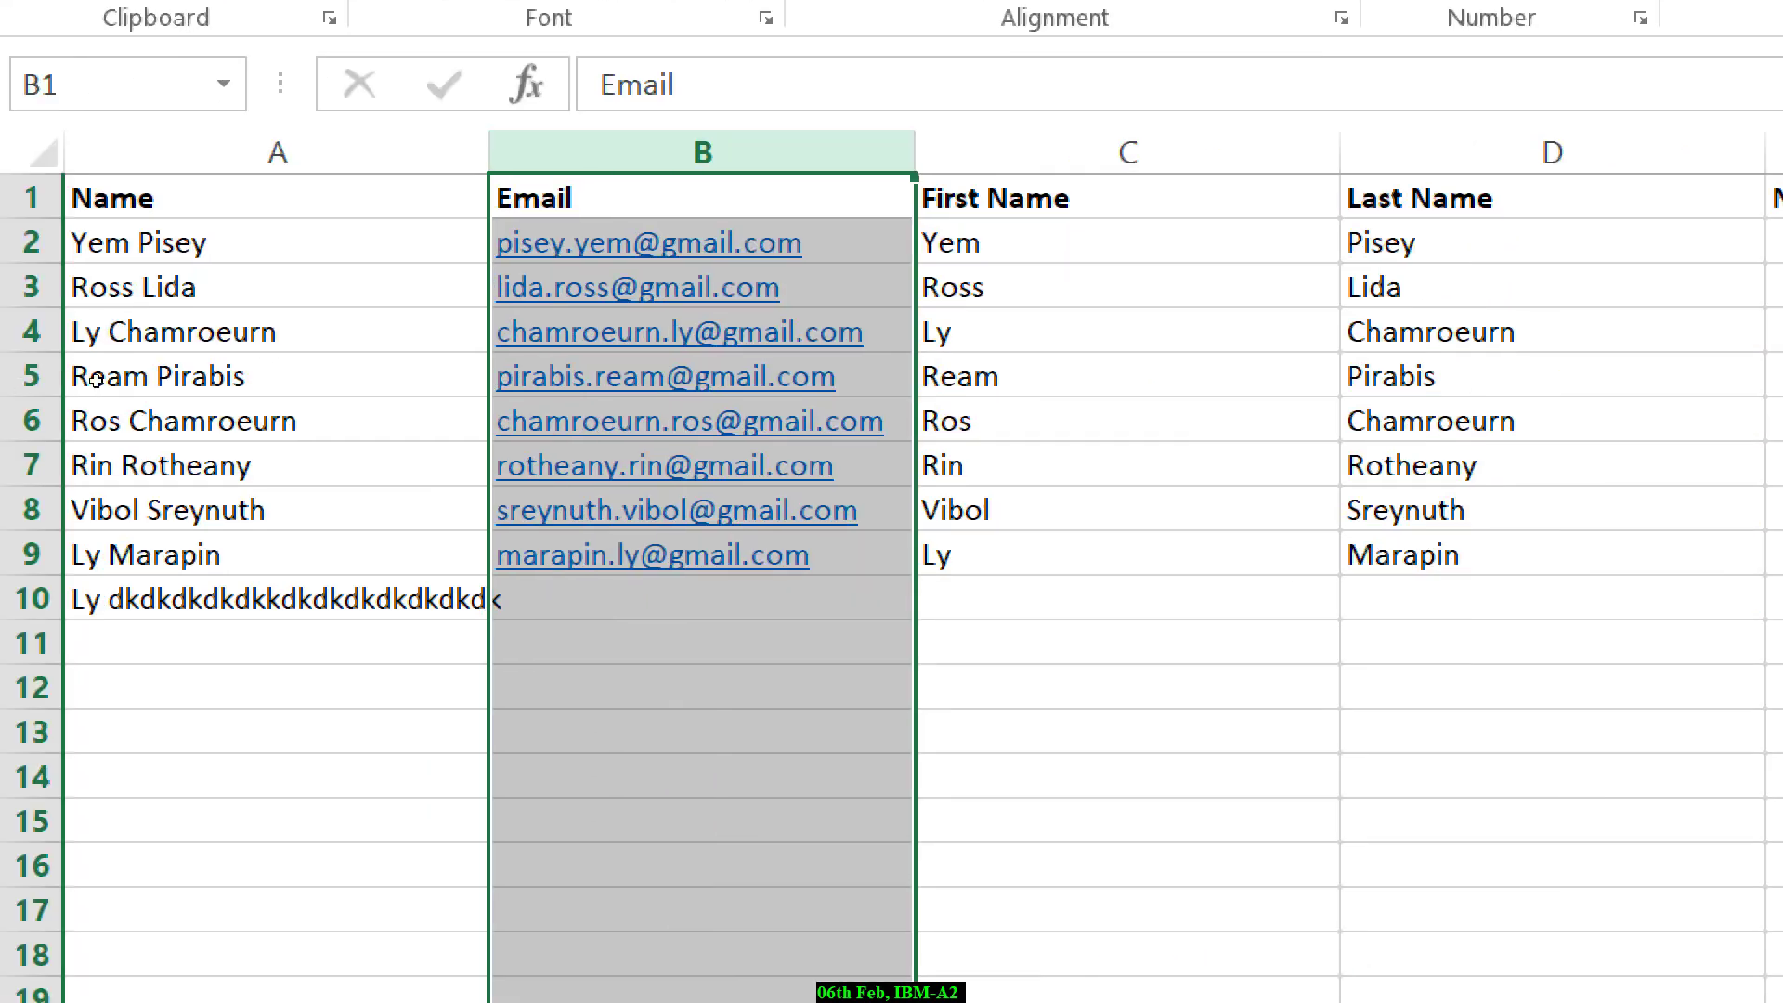
pyautogui.write('_')
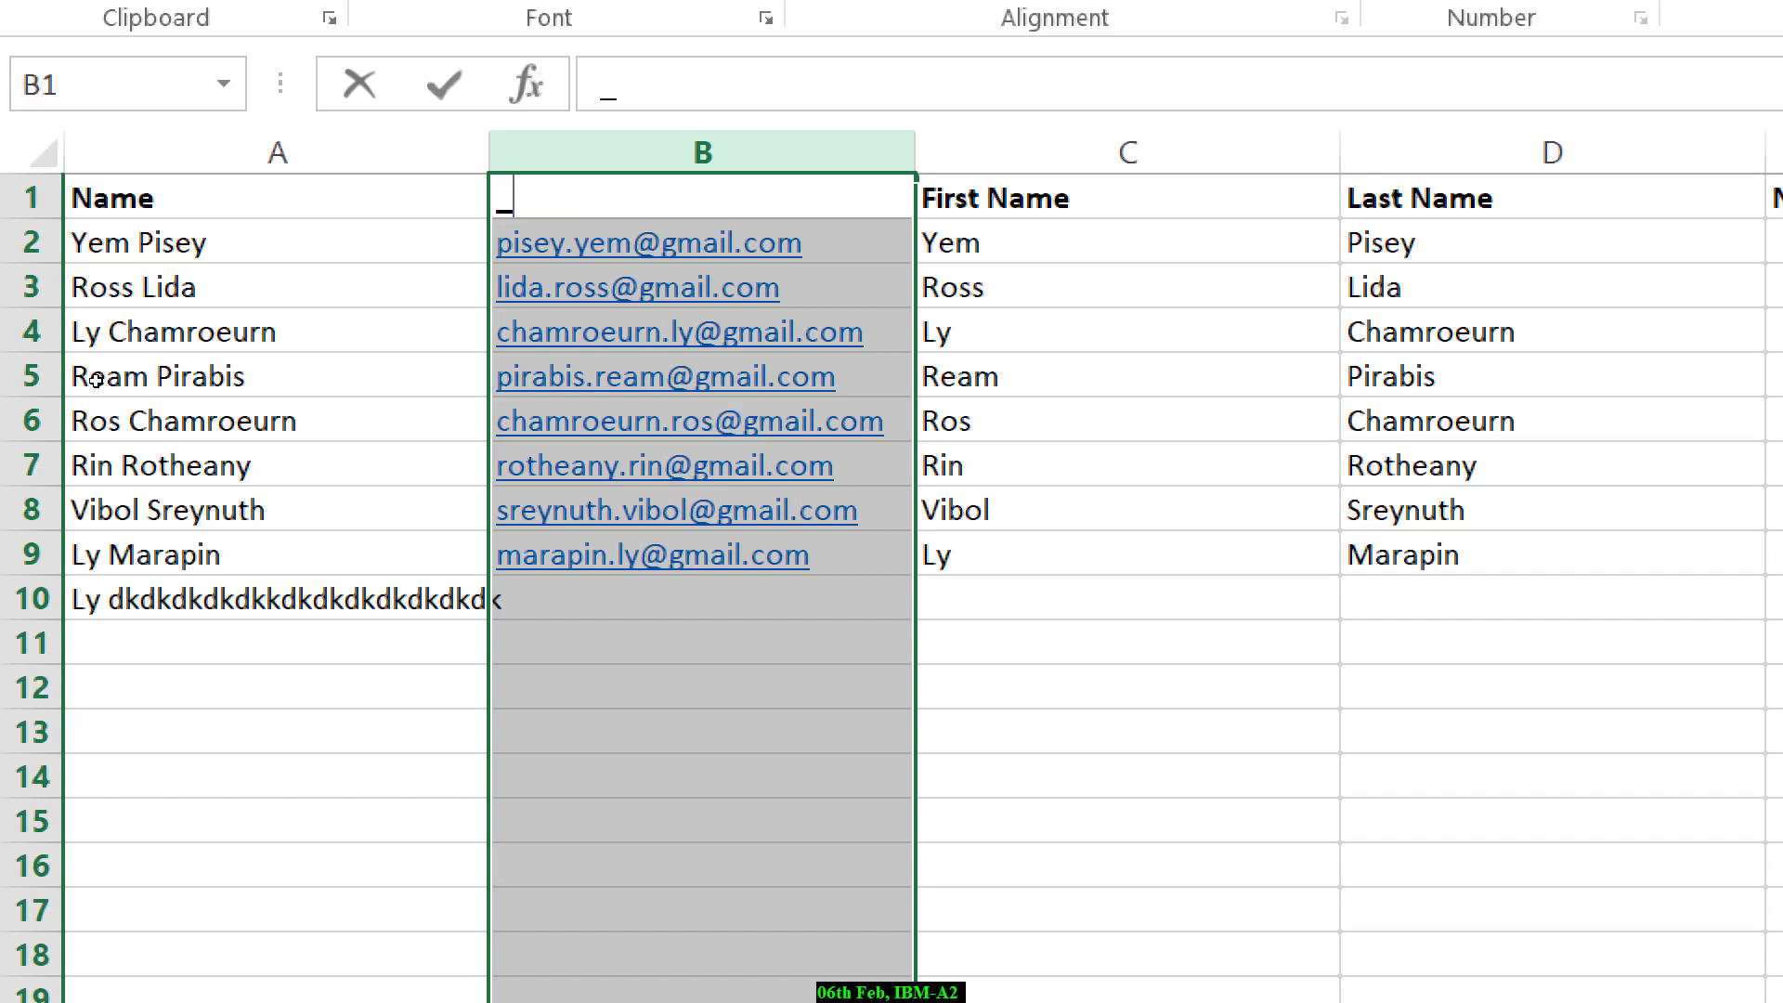
pyautogui.press('Escape')
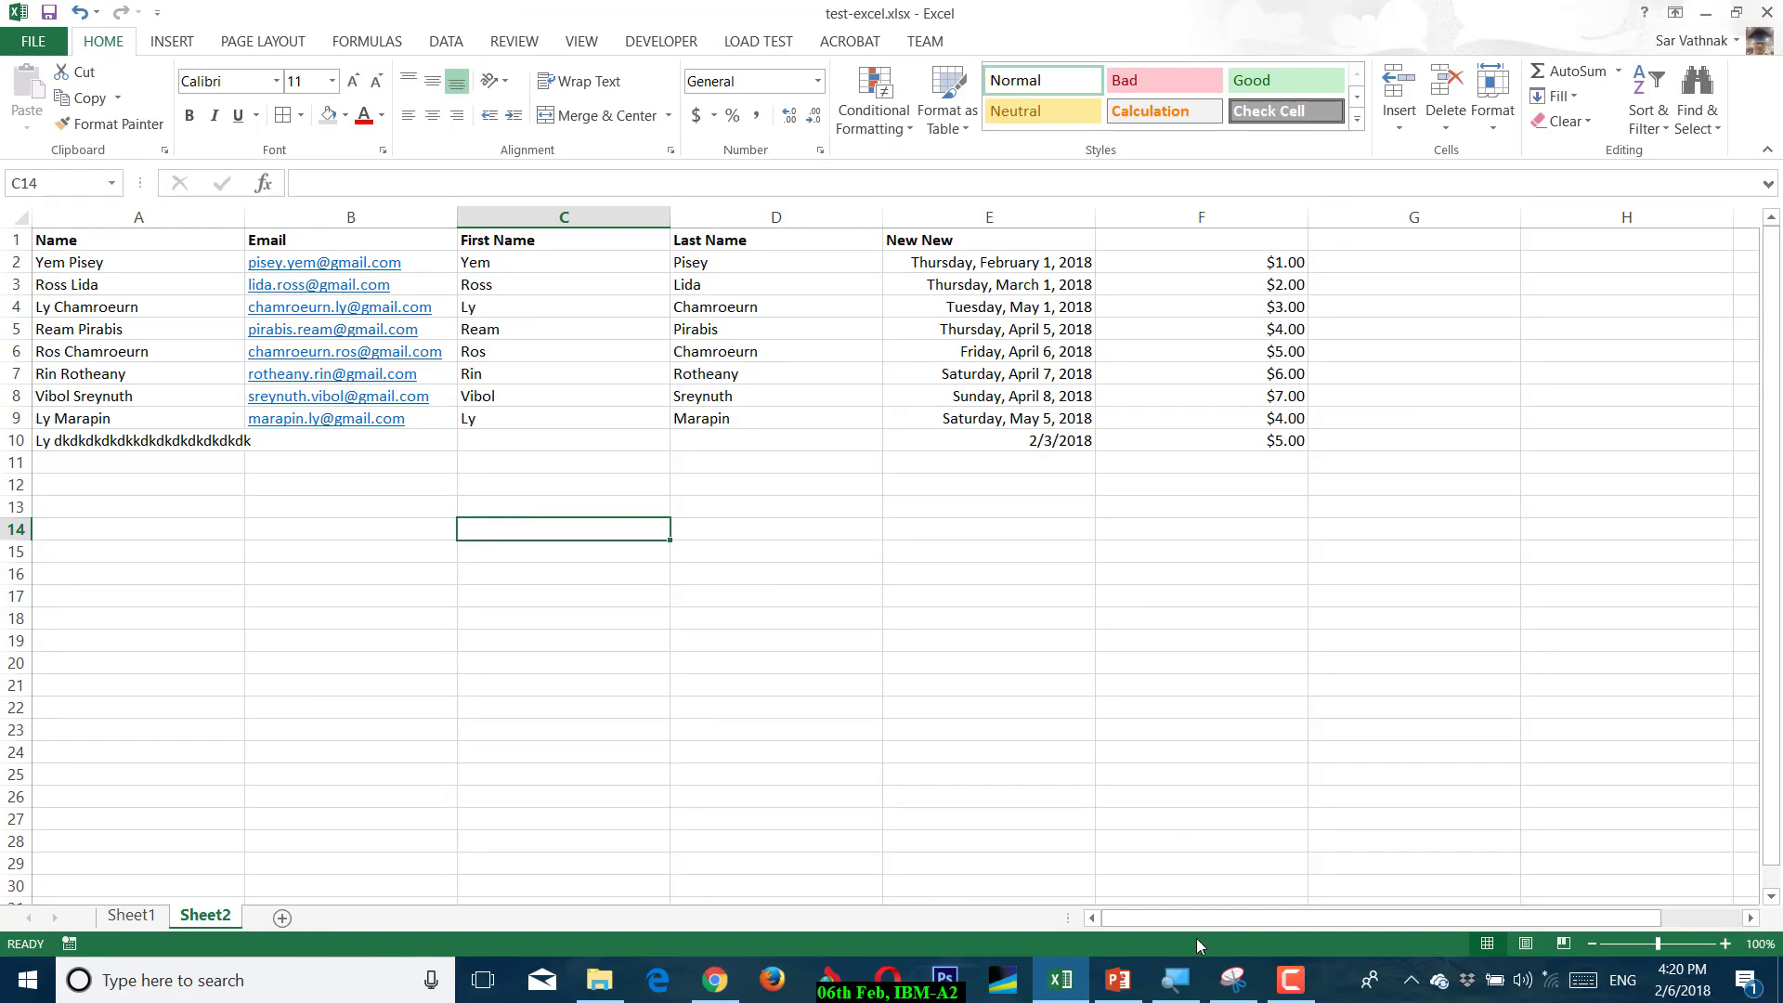
# Switch back to the Excel workbook and select the student record in row 9, columns A to D.
pyautogui.click(1286, 982)
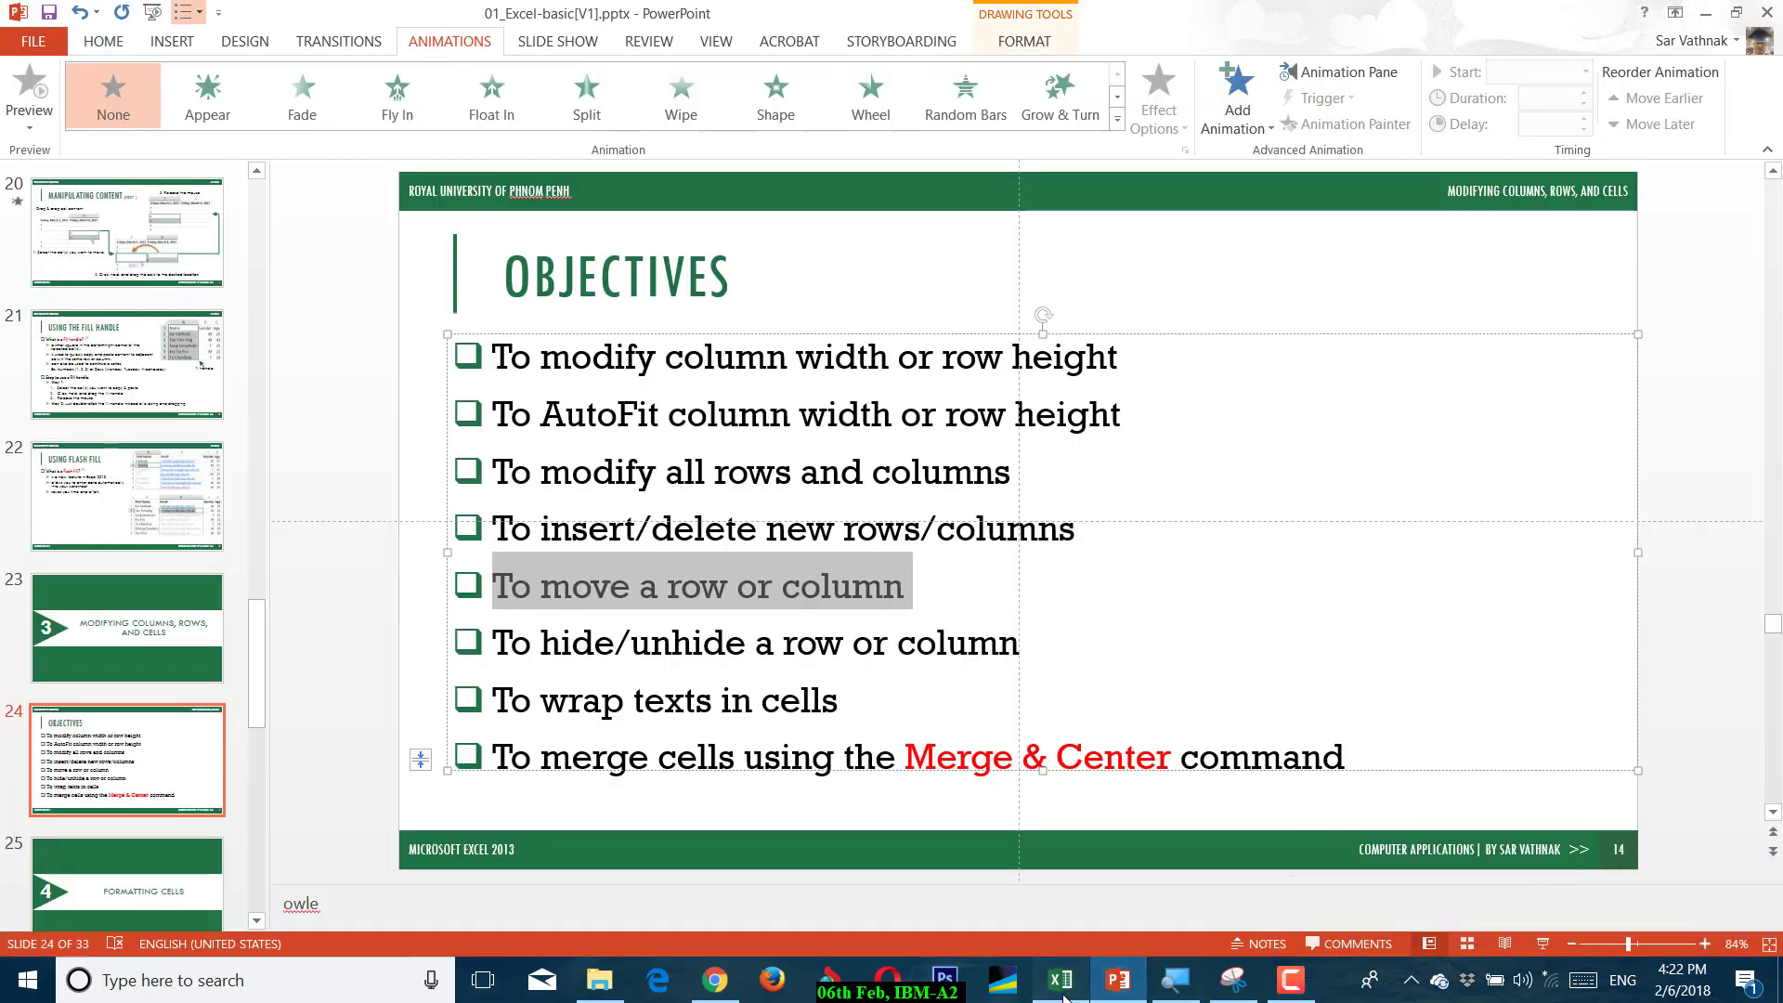
pyautogui.click(1060, 980)
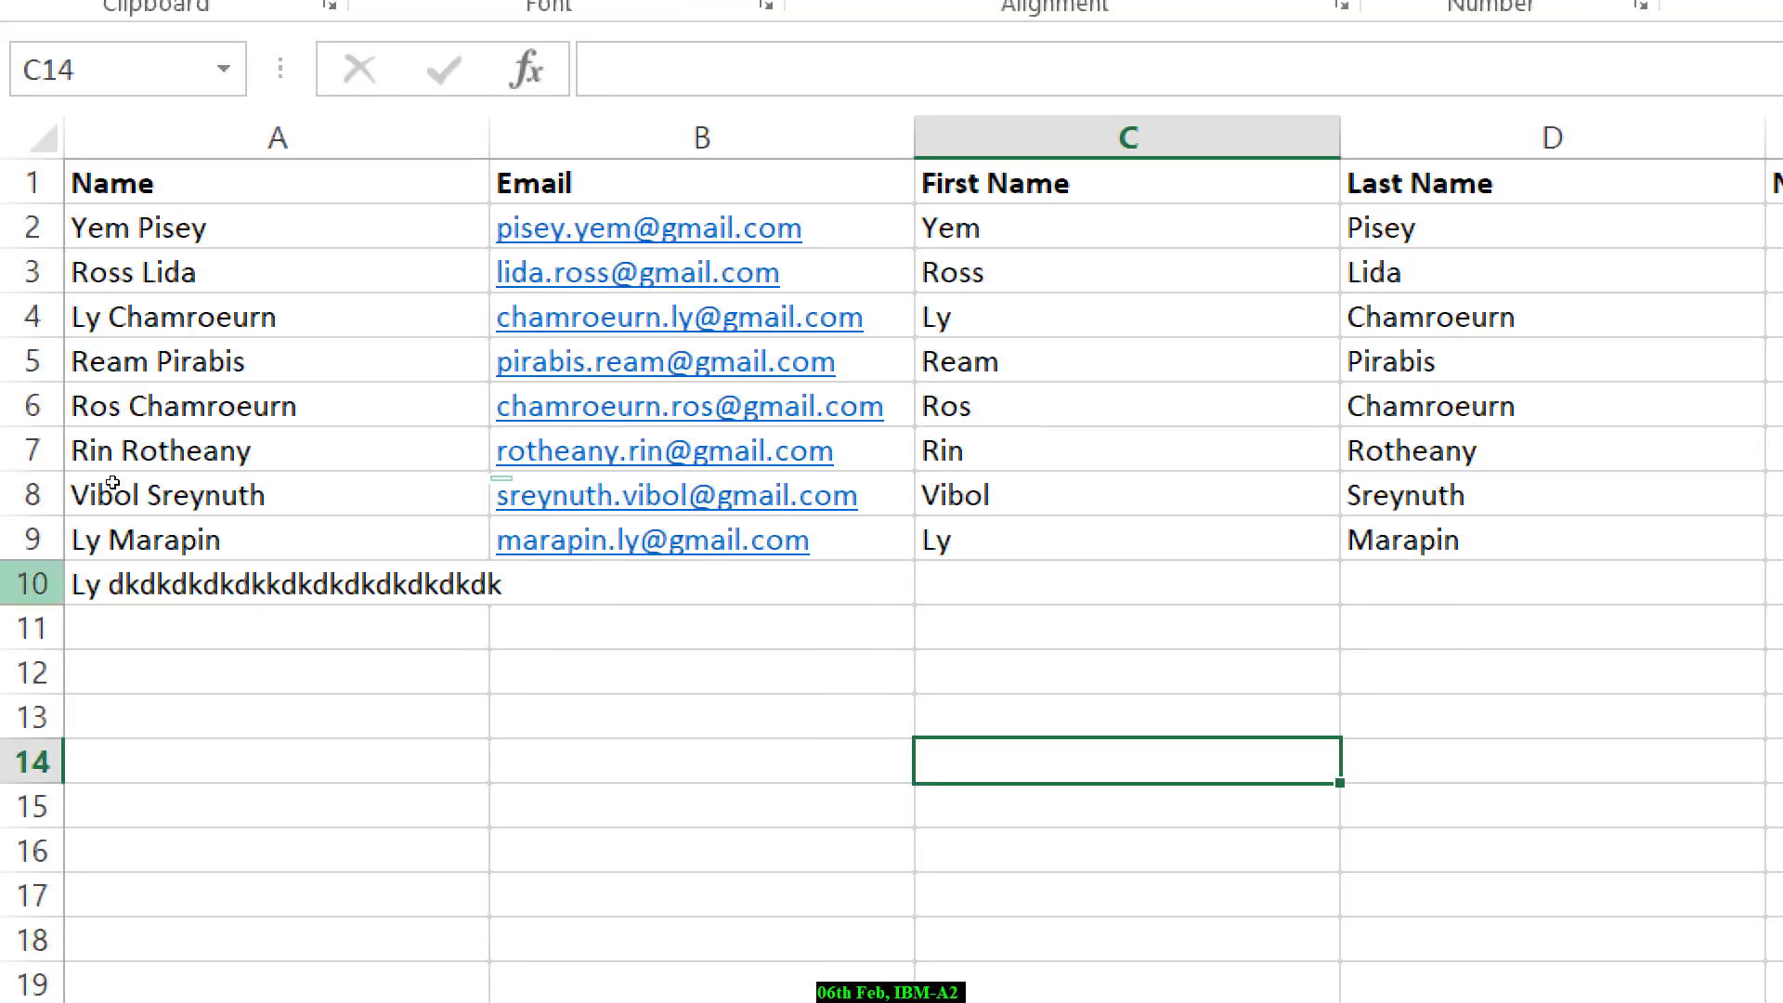
pyautogui.moveTo(93, 540)
pyautogui.mouseDown()
pyautogui.moveTo(1010, 405)
pyautogui.moveTo(9, 415)
pyautogui.mouseUp()
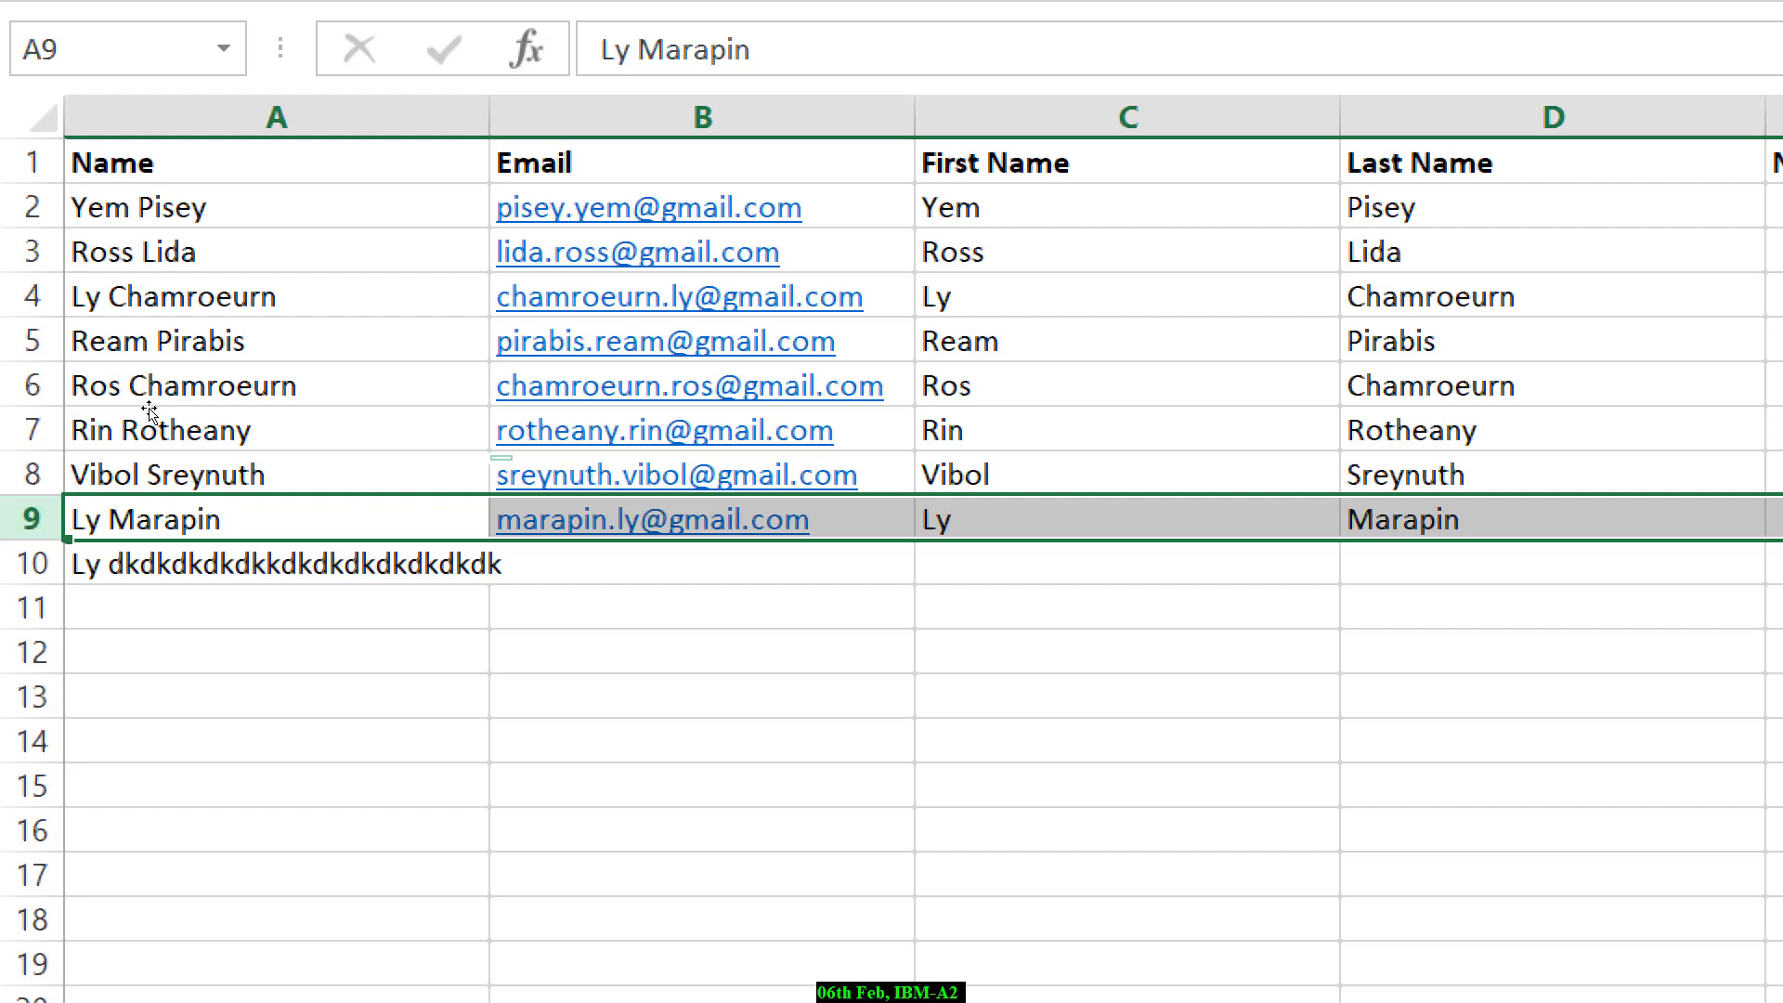
pyautogui.moveTo(152, 409); pyautogui.dragTo(160, 569)
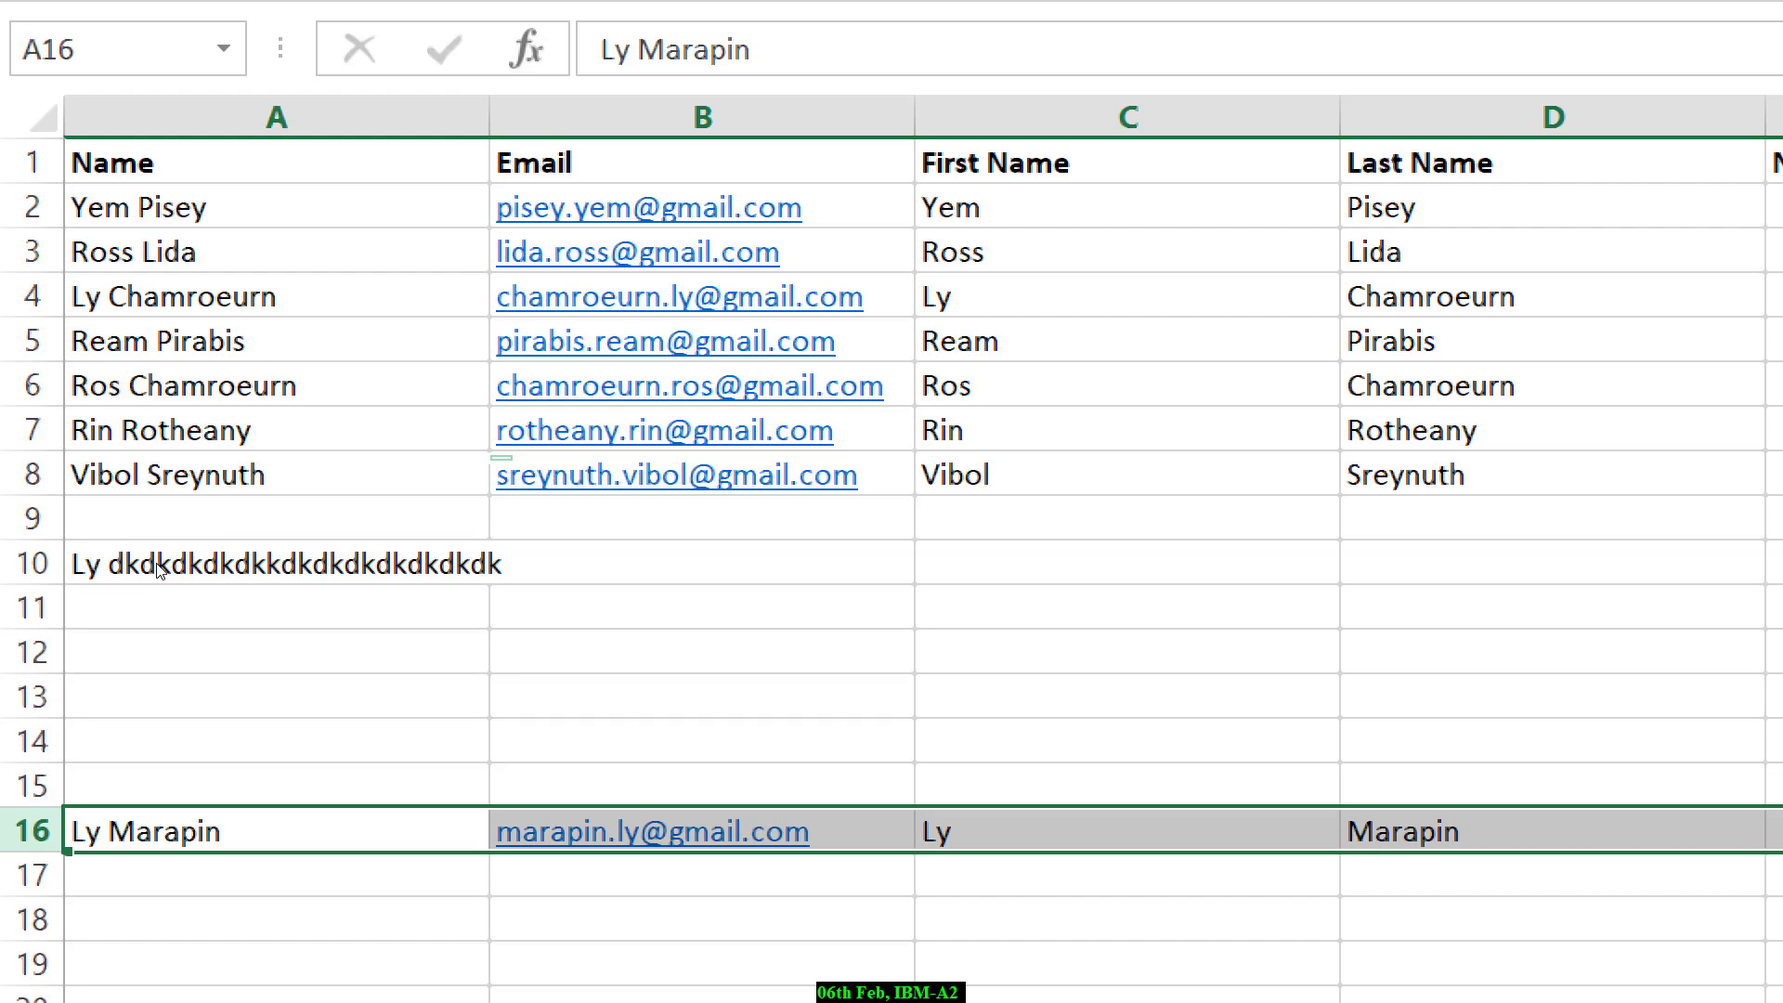
pyautogui.hotkey('ctrl', 'z')
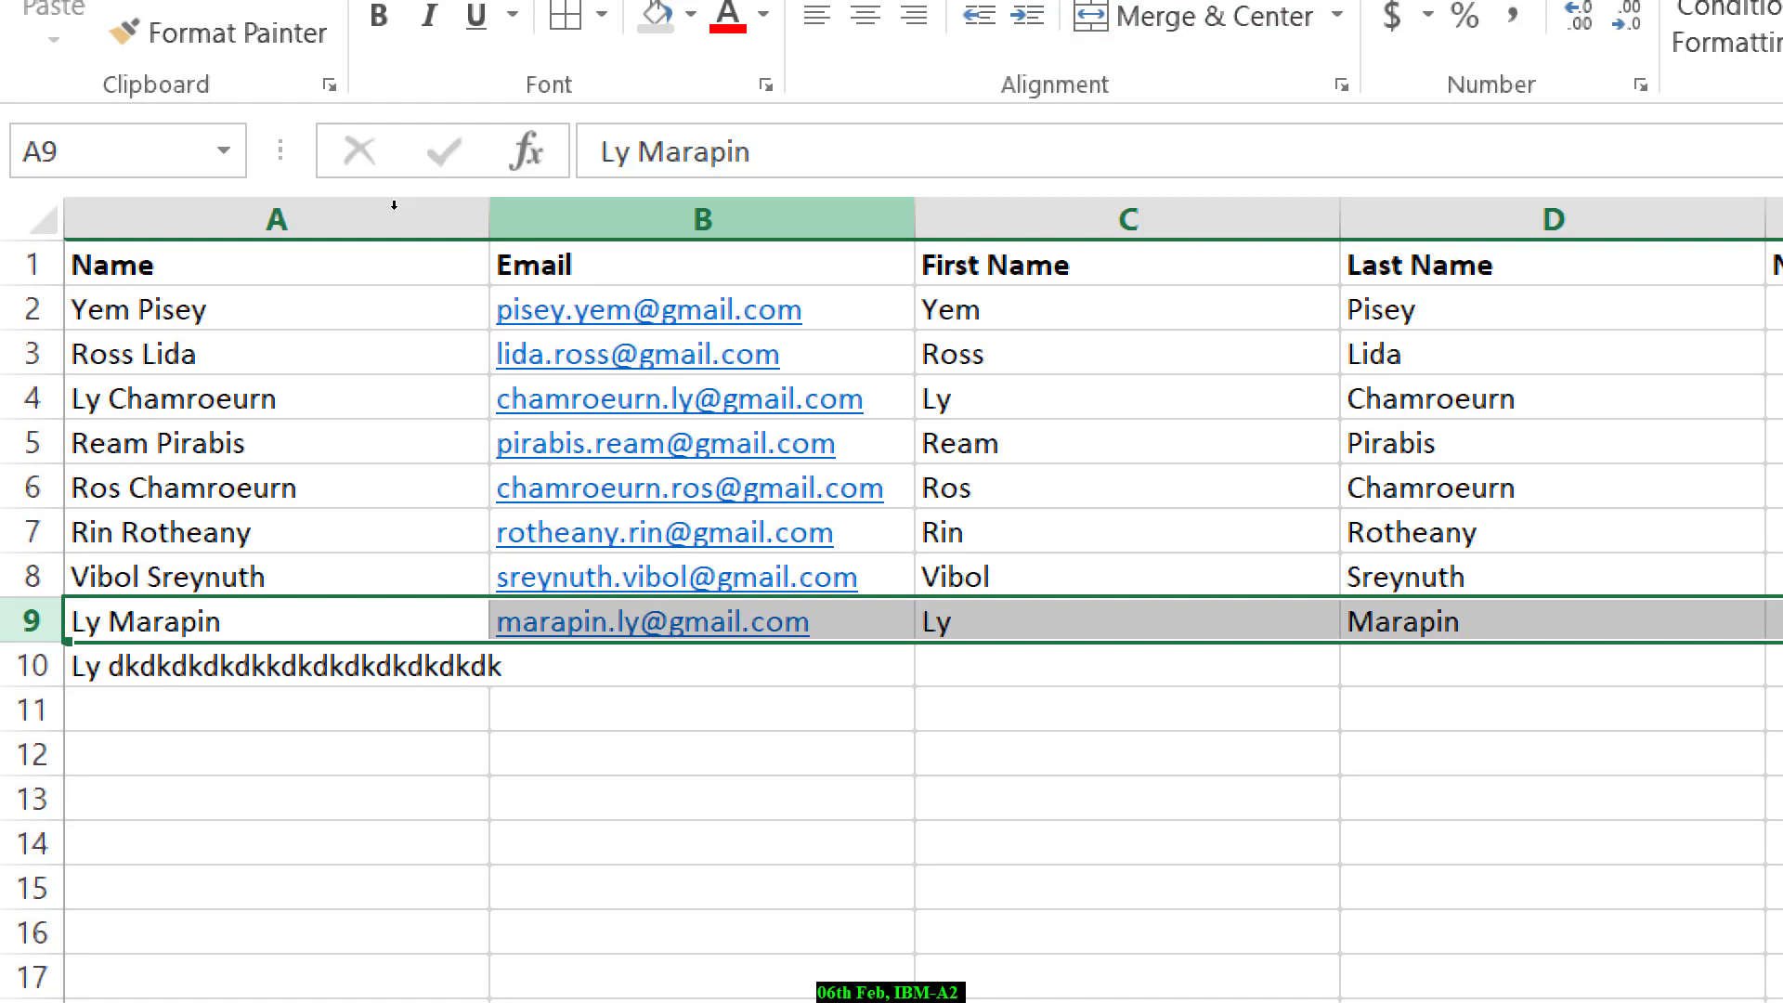
pyautogui.click(394, 205)
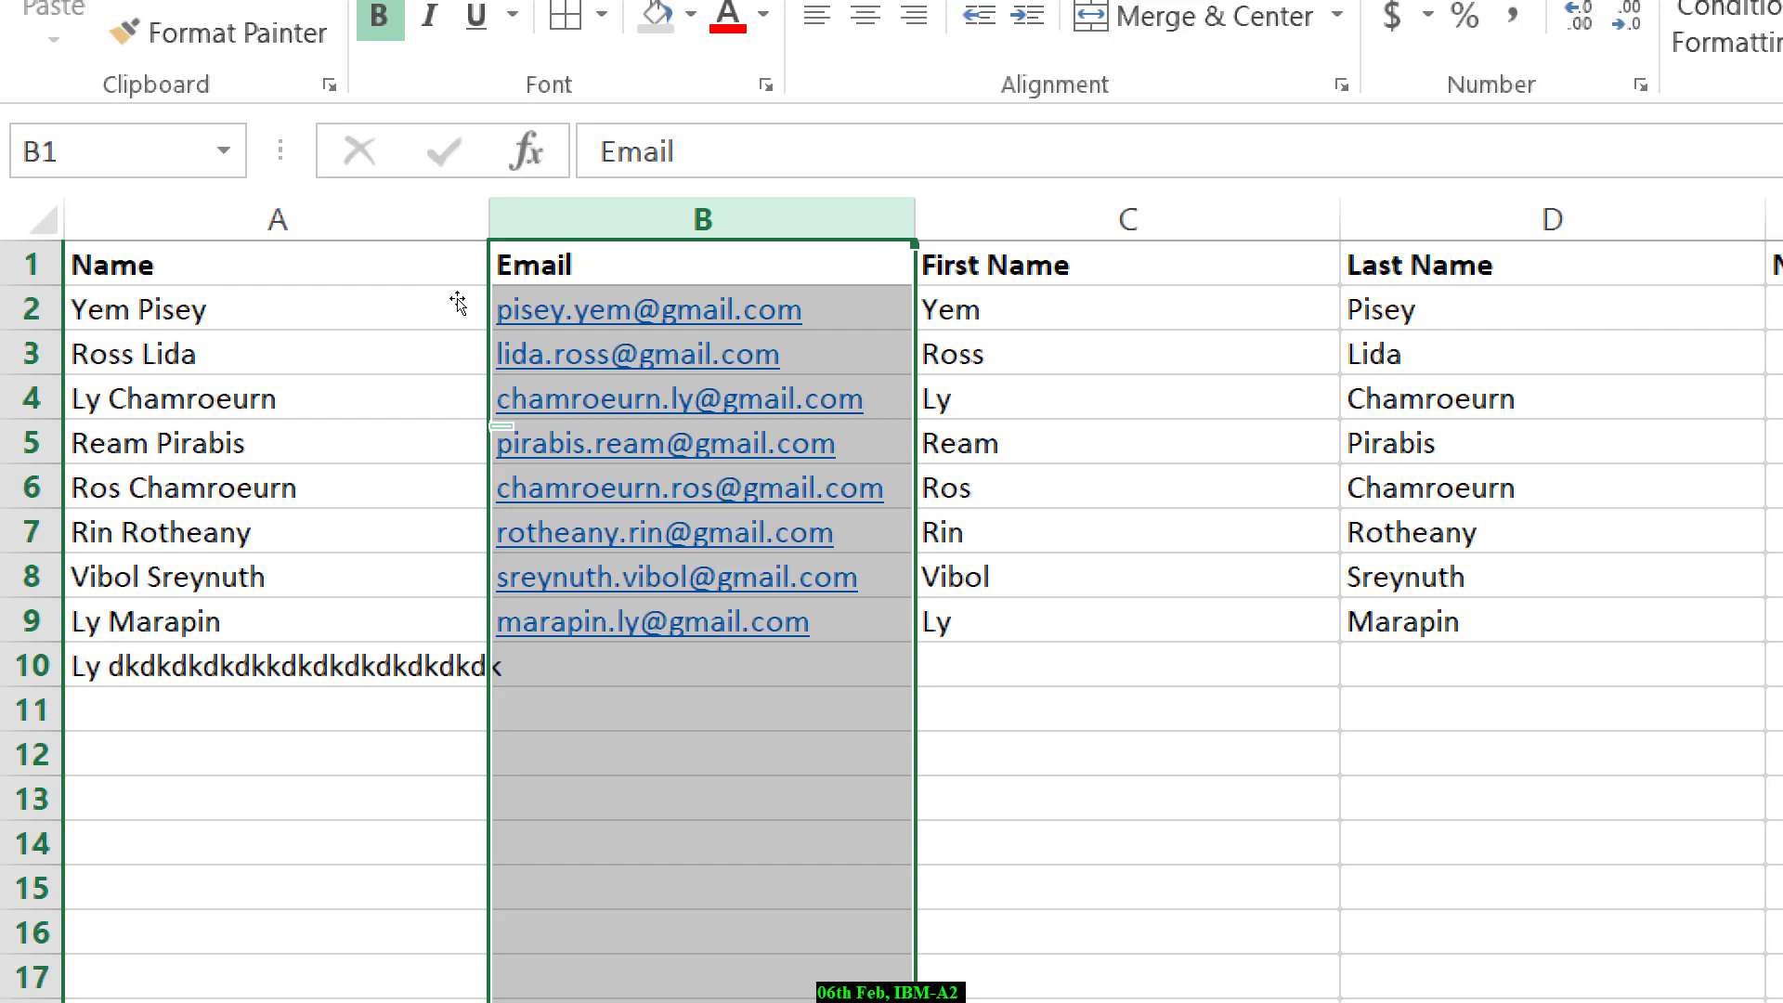
pyautogui.moveTo(458, 303)
pyautogui.mouseDown()
pyautogui.moveTo(1381, 306)
pyautogui.moveTo(1573, 326)
pyautogui.moveTo(1462, 341)
pyautogui.mouseUp()
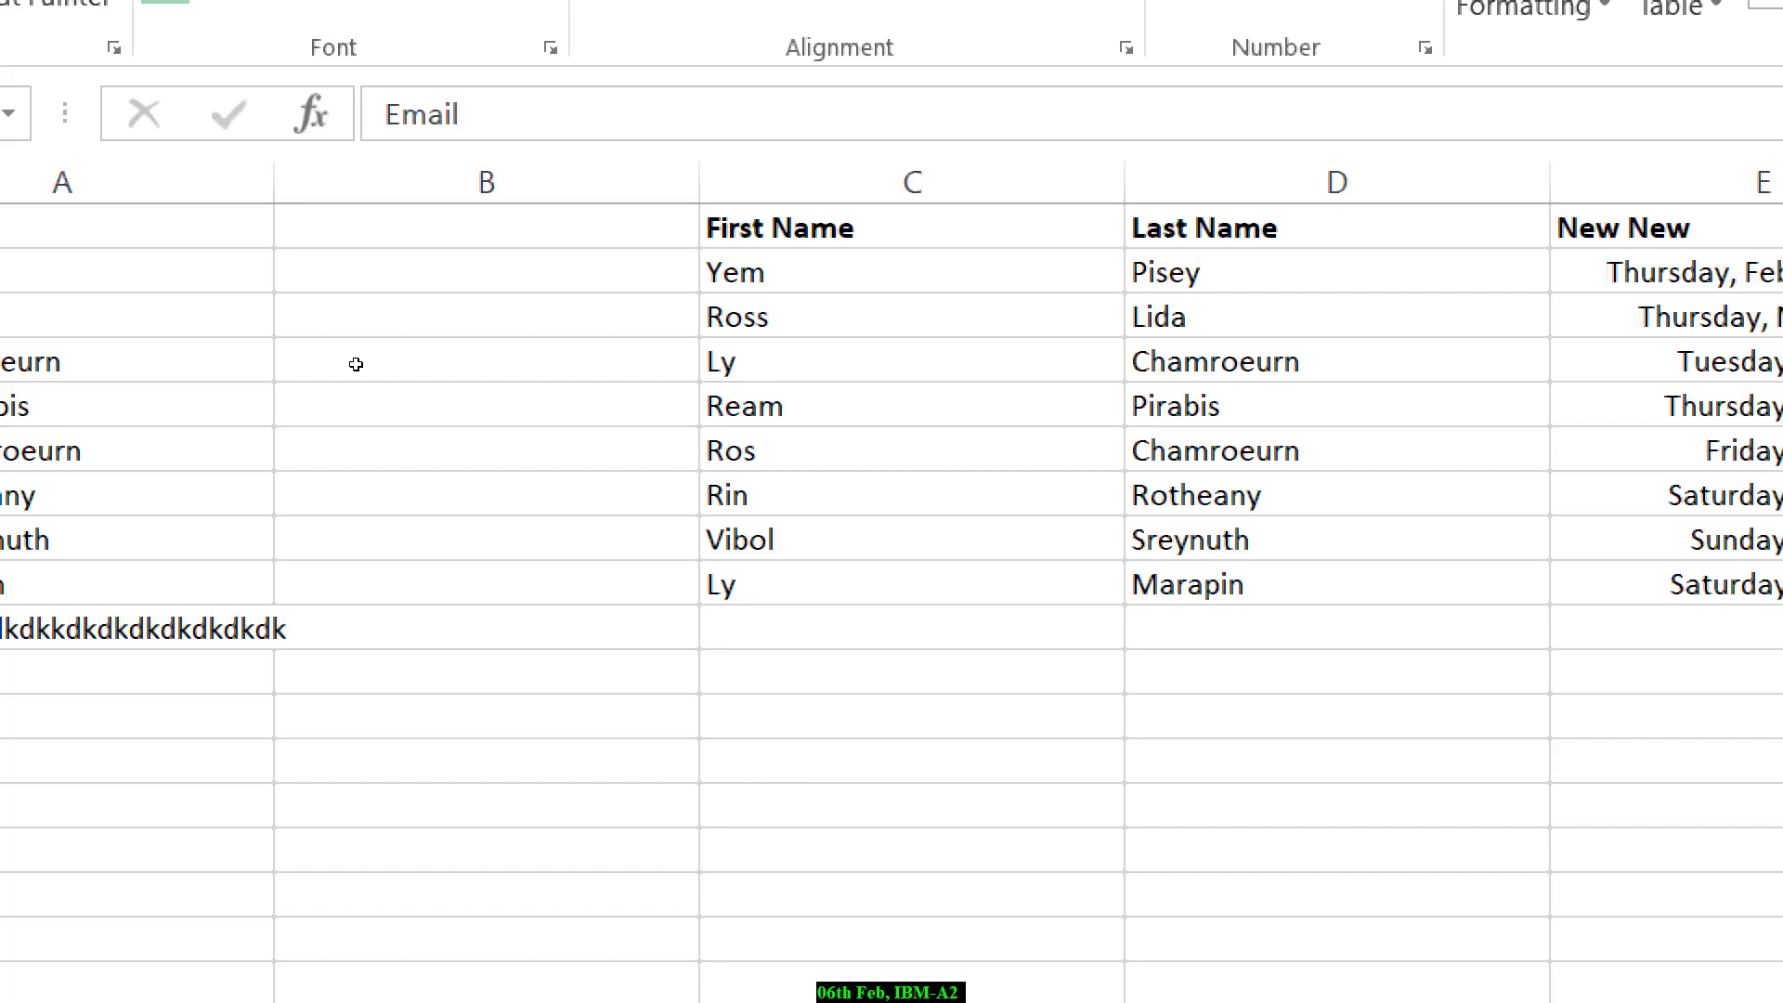
pyautogui.hotkey('ctrl', 'z')
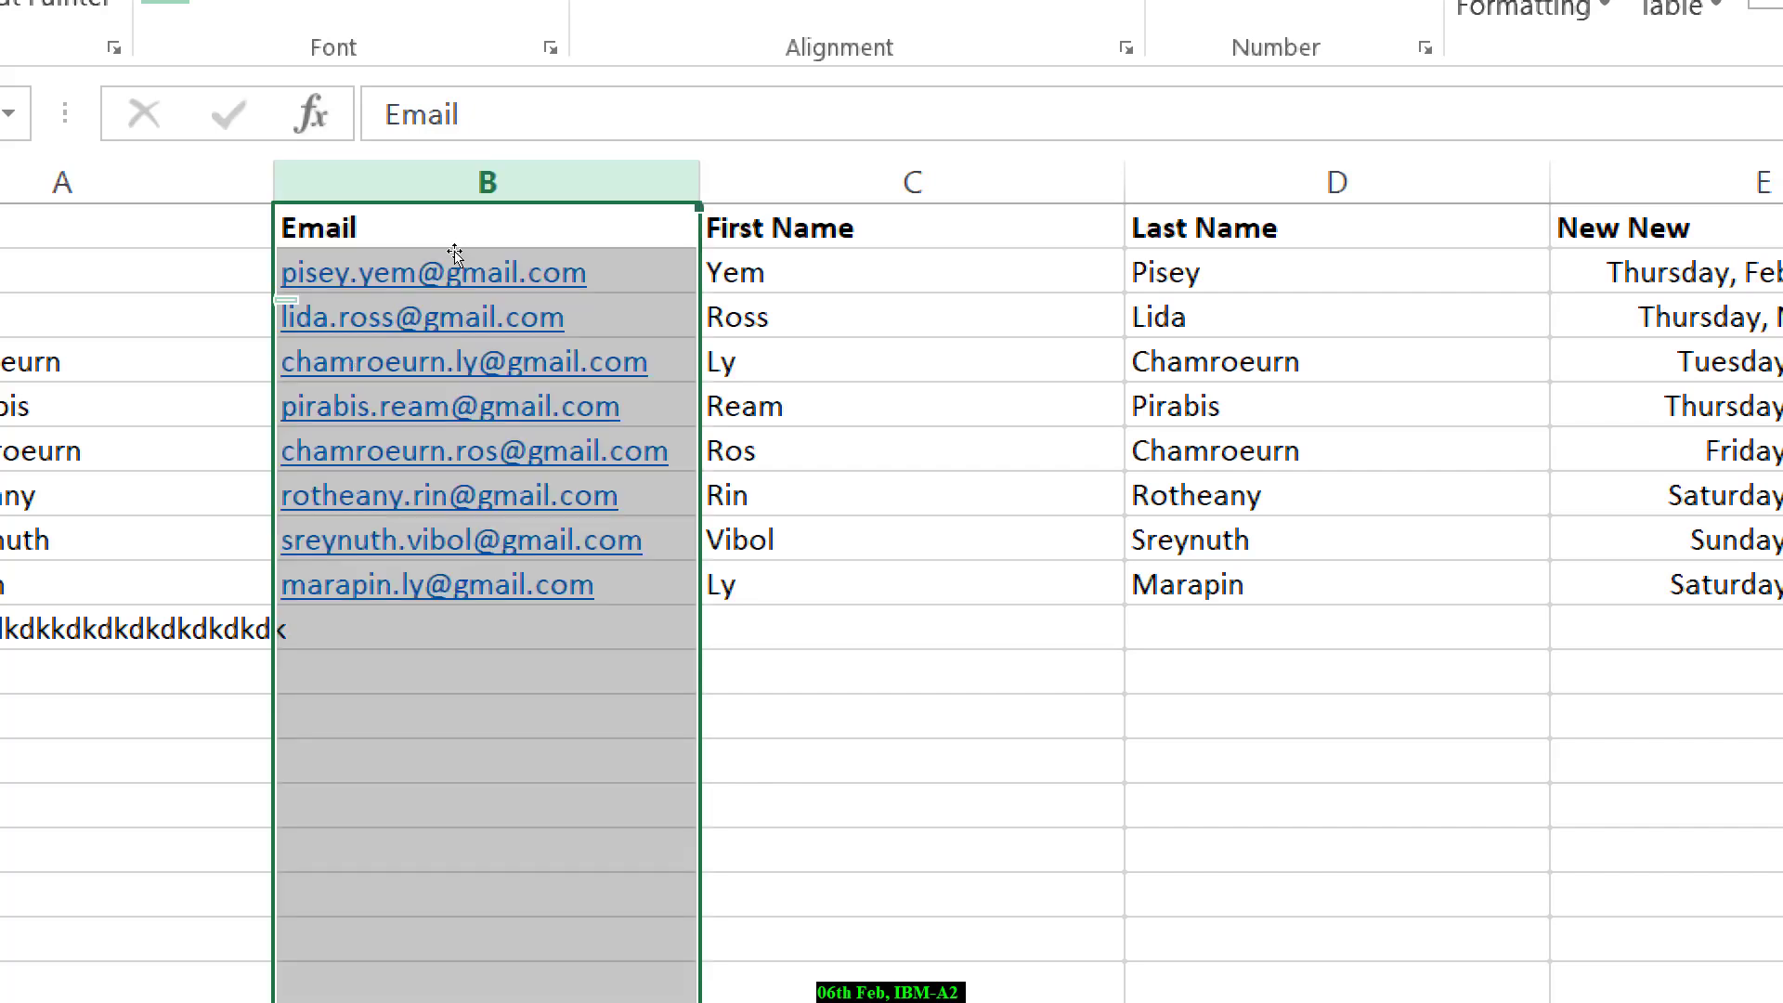
pyautogui.moveTo(461, 247); pyautogui.dragTo(555, 247)
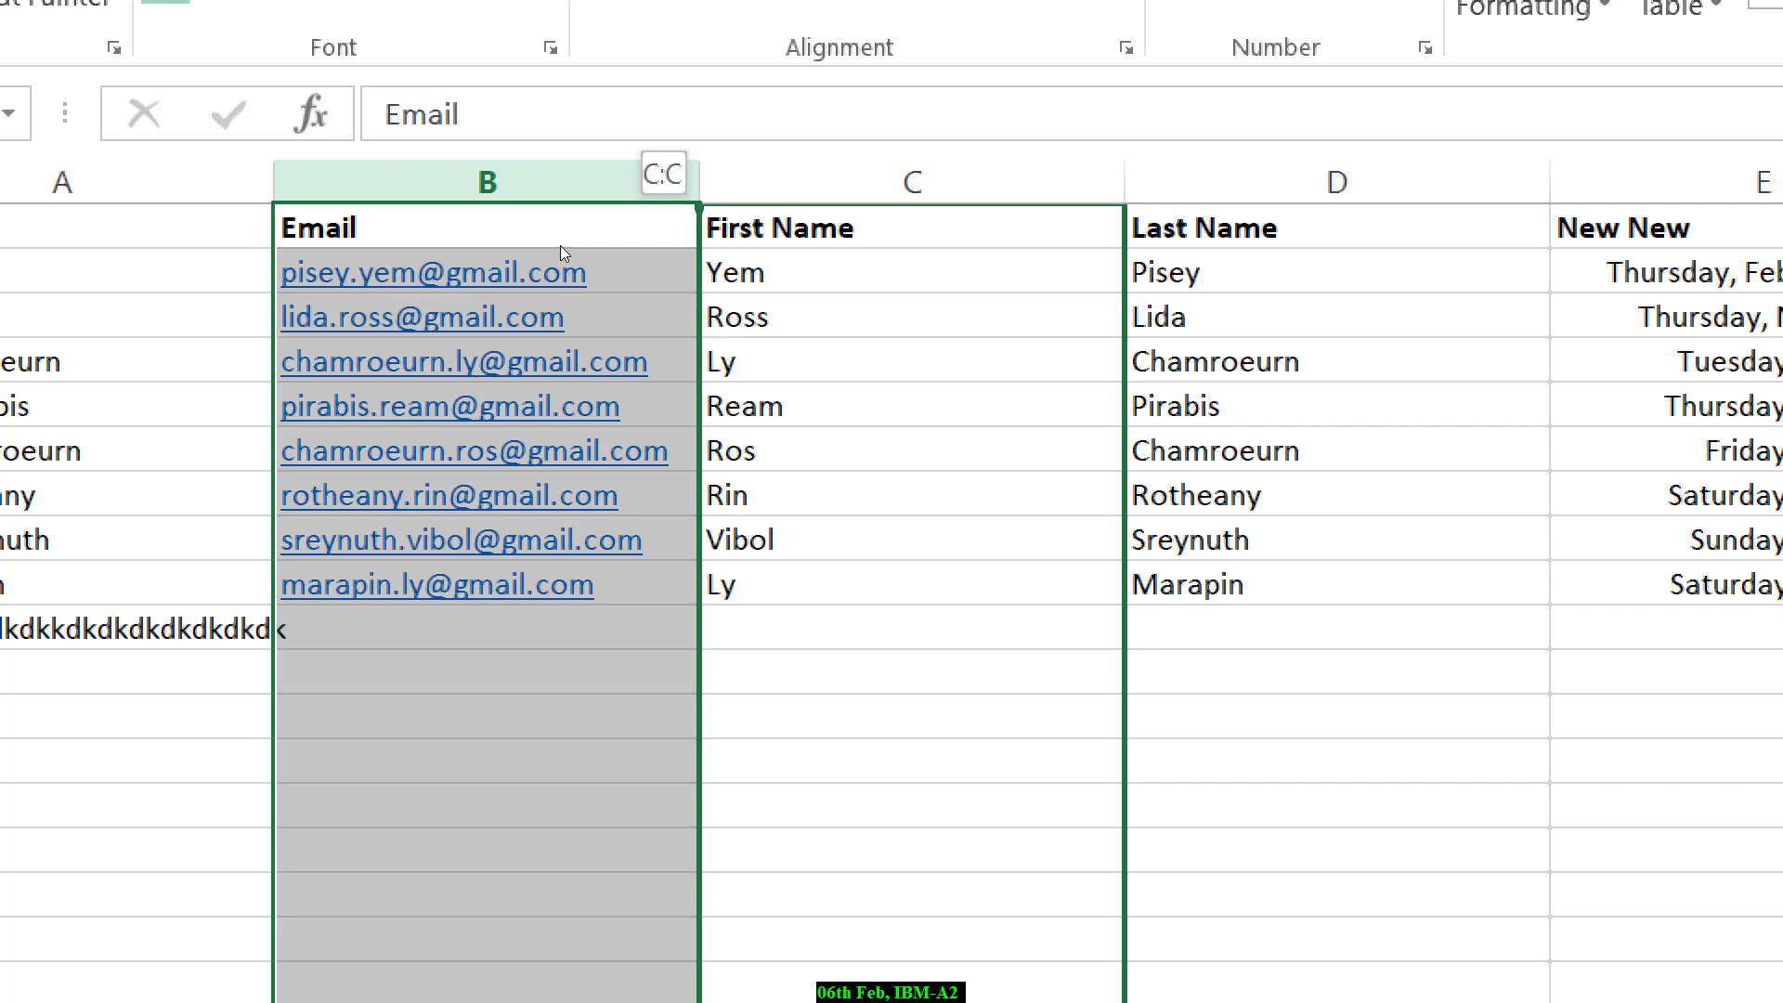
pyautogui.moveTo(560, 245); pyautogui.dragTo(560, 245)
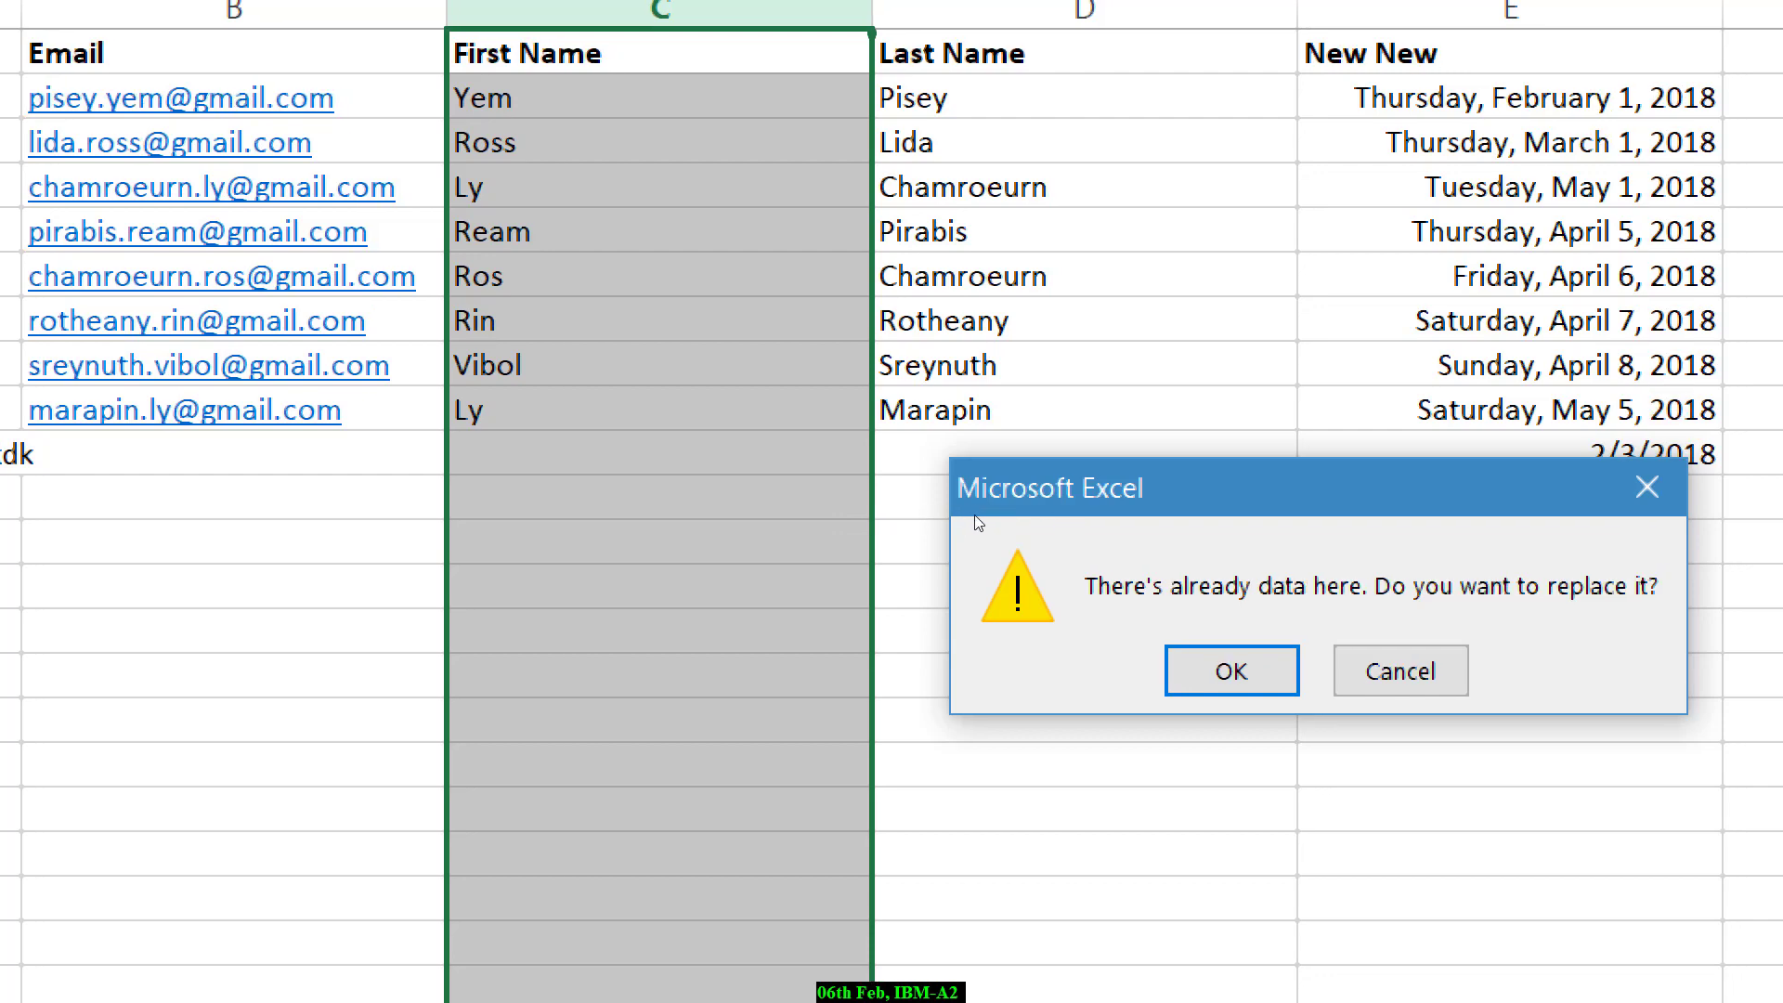
pyautogui.press('Return')
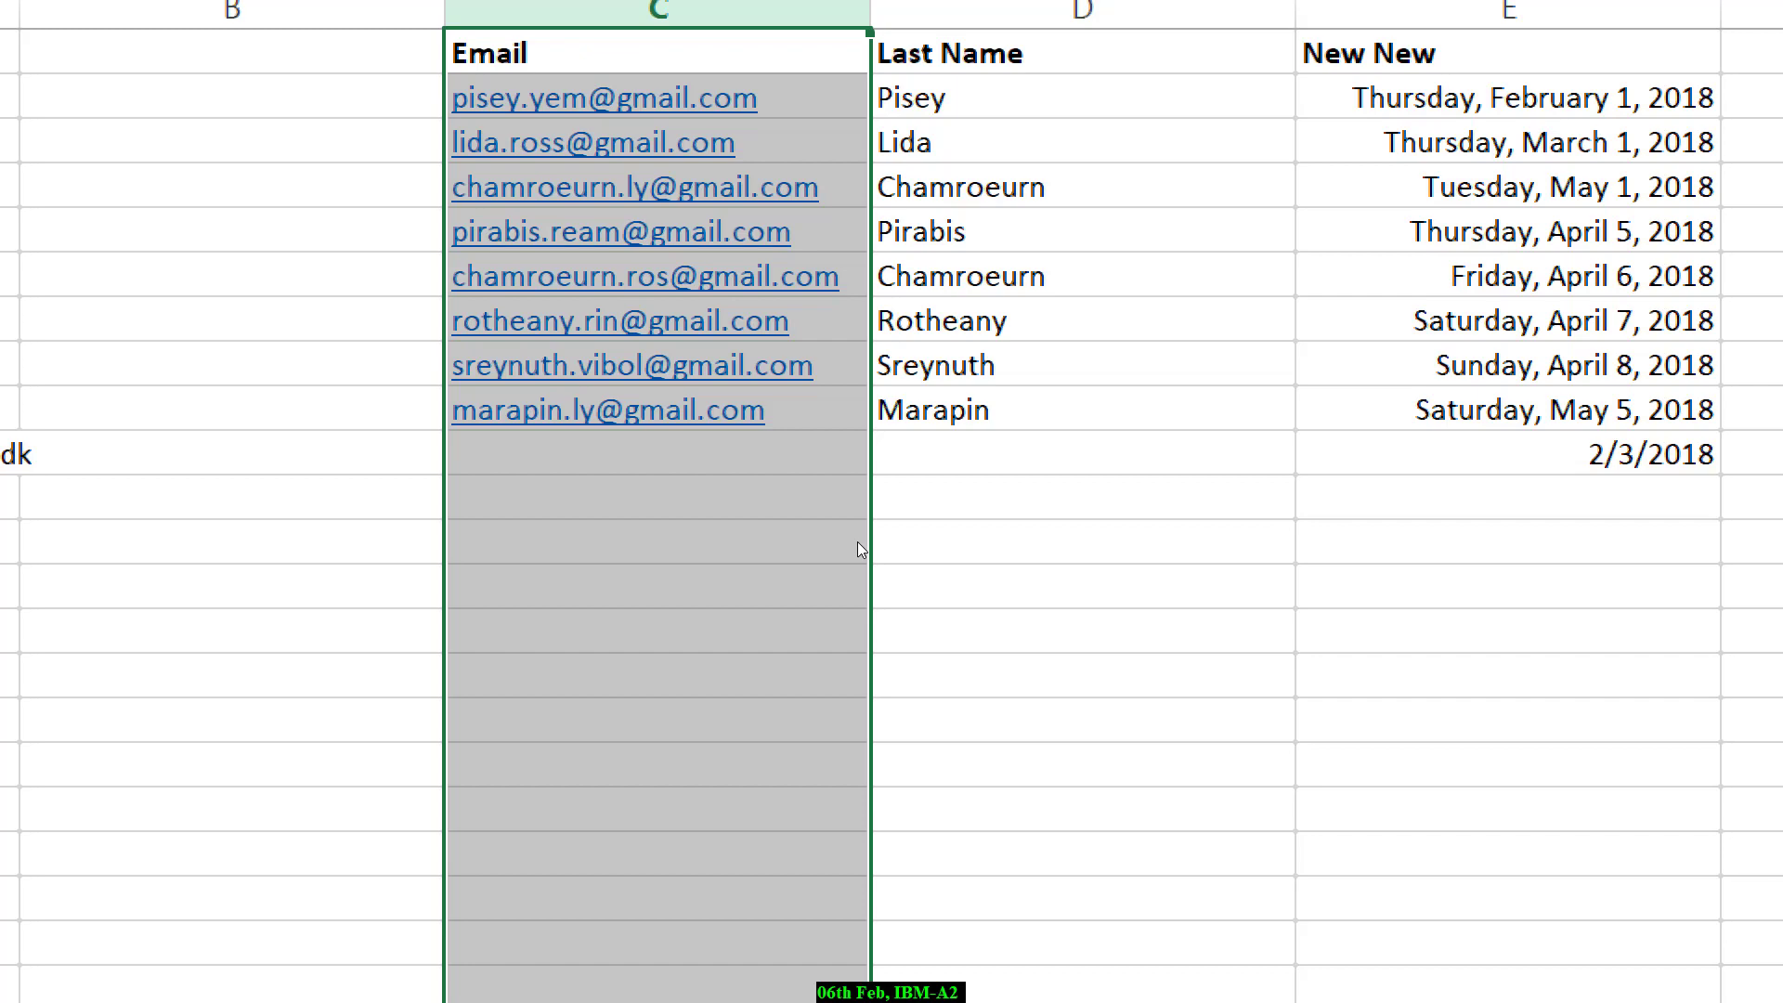
pyautogui.hotkey('ctrl', 'z')
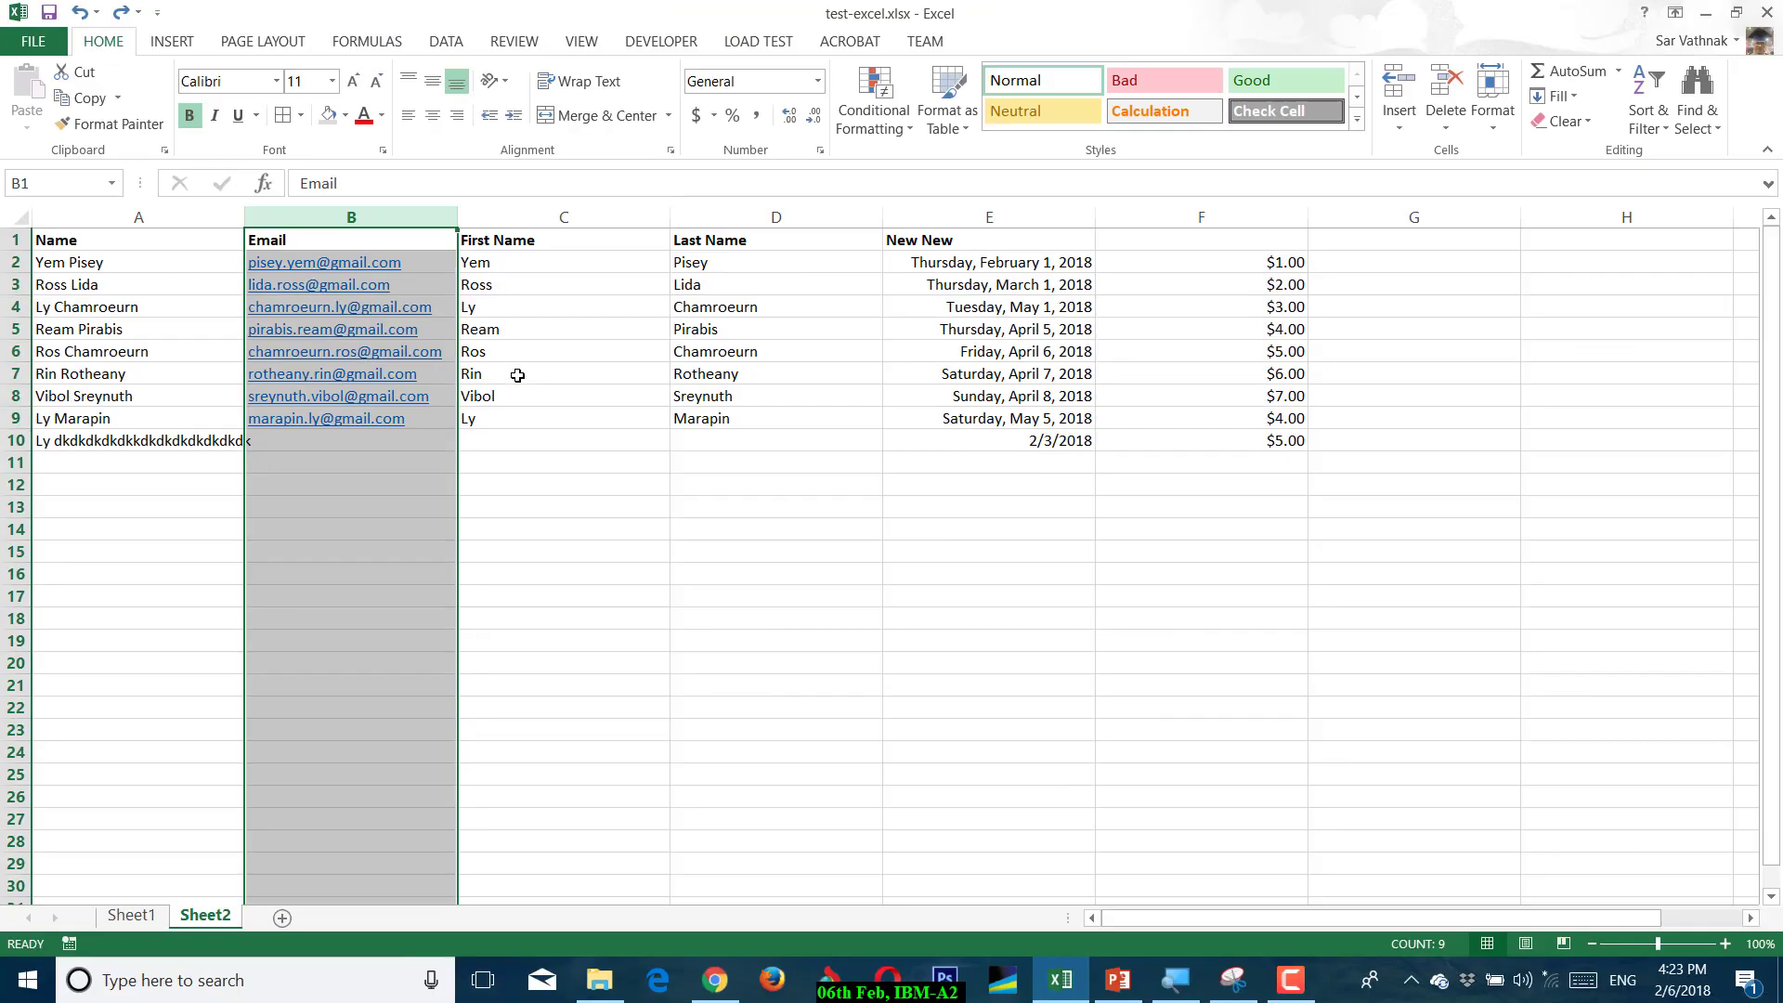
pyautogui.click(1254, 974)
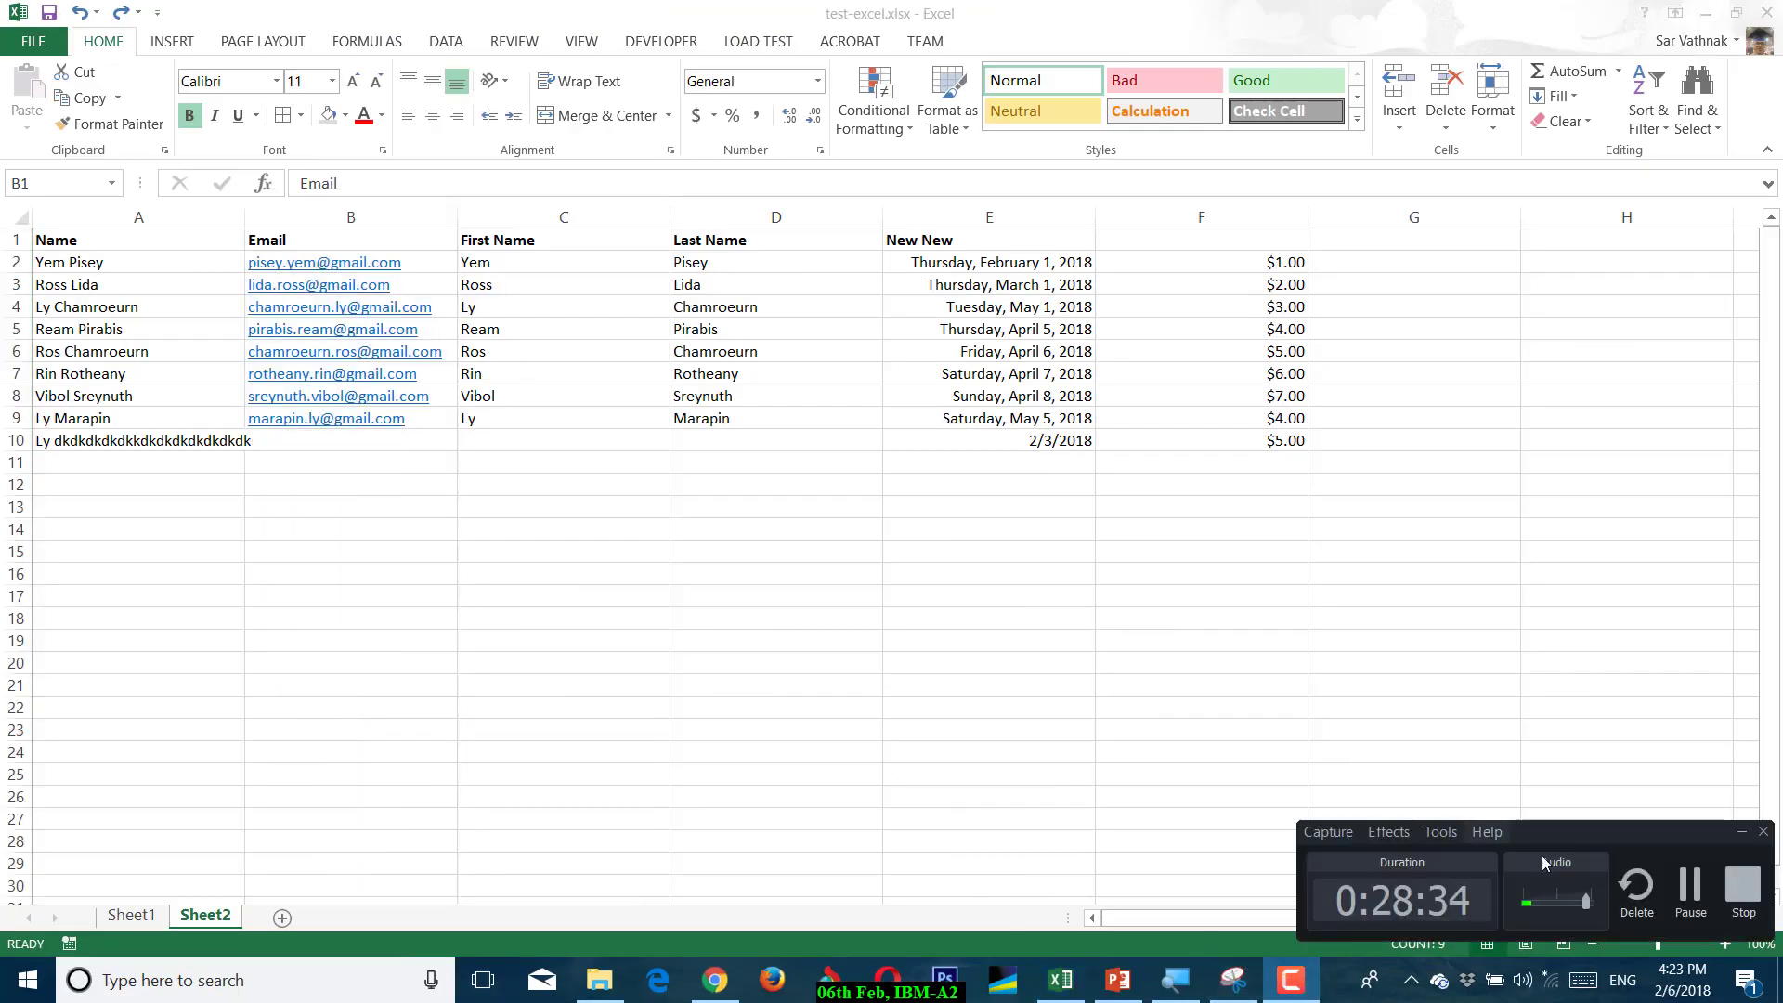
pyautogui.click(1686, 890)
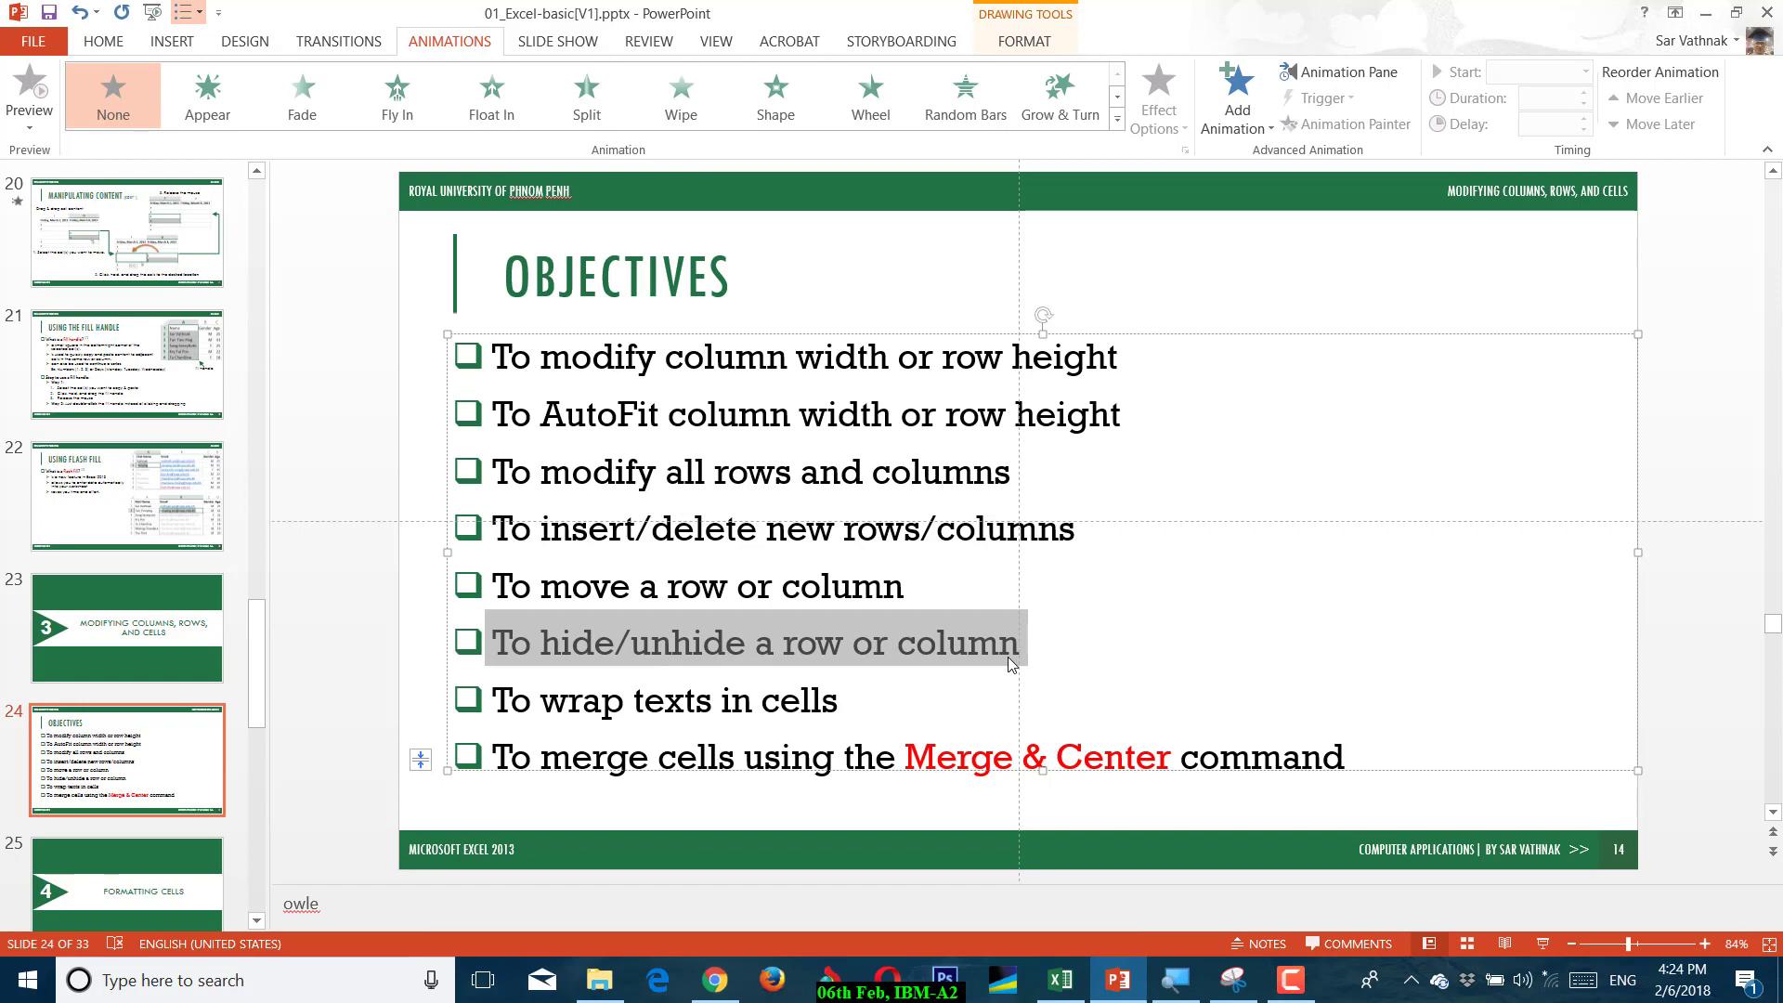
pyautogui.click(1060, 980)
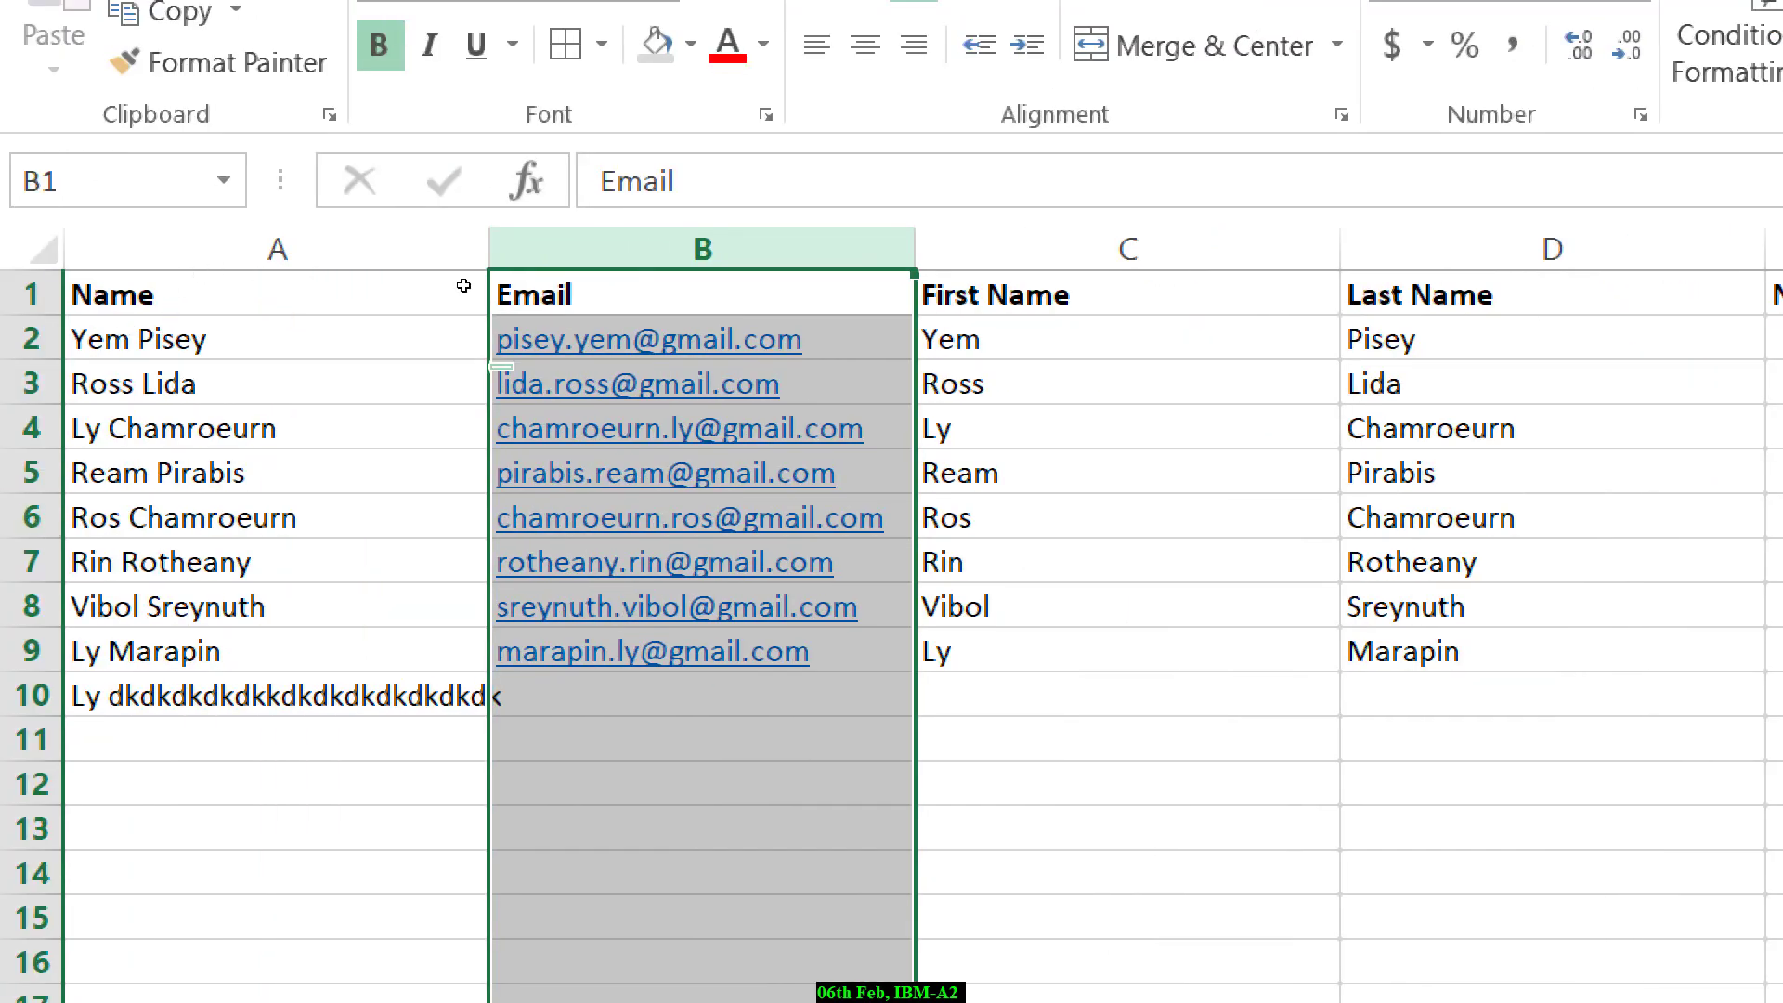
# Select columns B through E and hide them from the right-click menu.
pyautogui.press('Left')
pyautogui.press('Left')
pyautogui.press('Up')
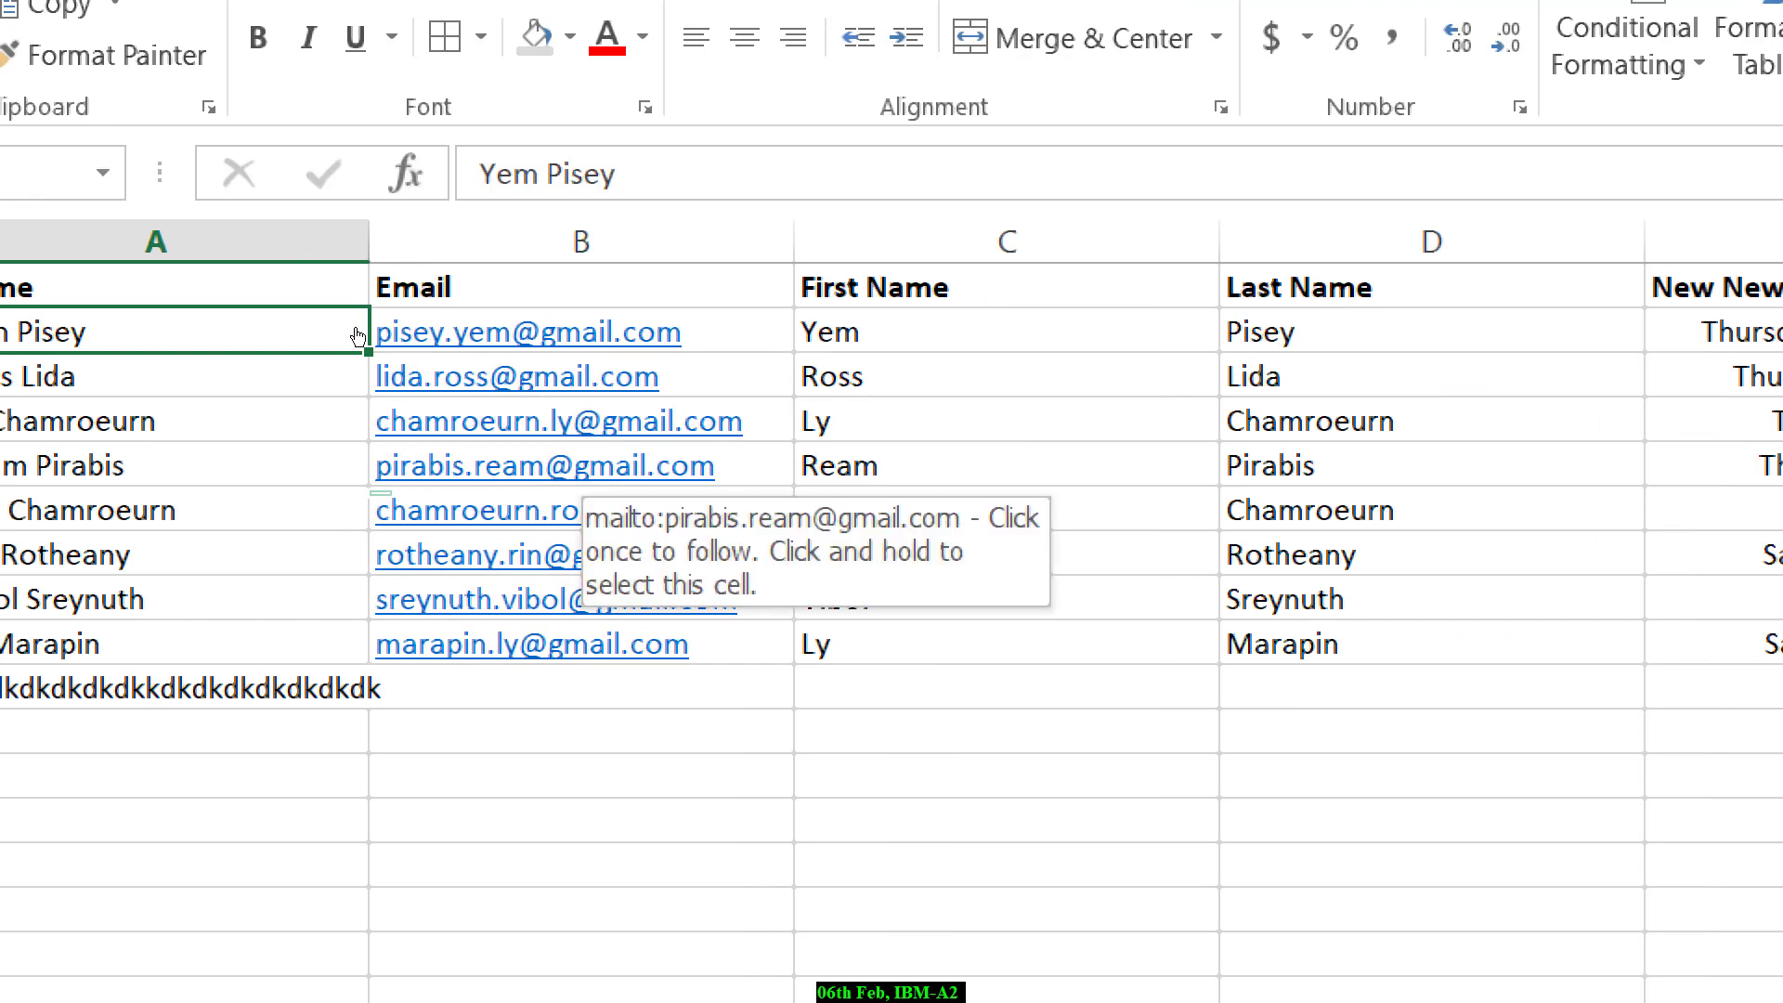
pyautogui.moveTo(390, 237)
pyautogui.mouseDown()
pyautogui.moveTo(855, 223)
pyautogui.moveTo(1127, 240)
pyautogui.moveTo(1088, 240)
pyautogui.mouseUp()
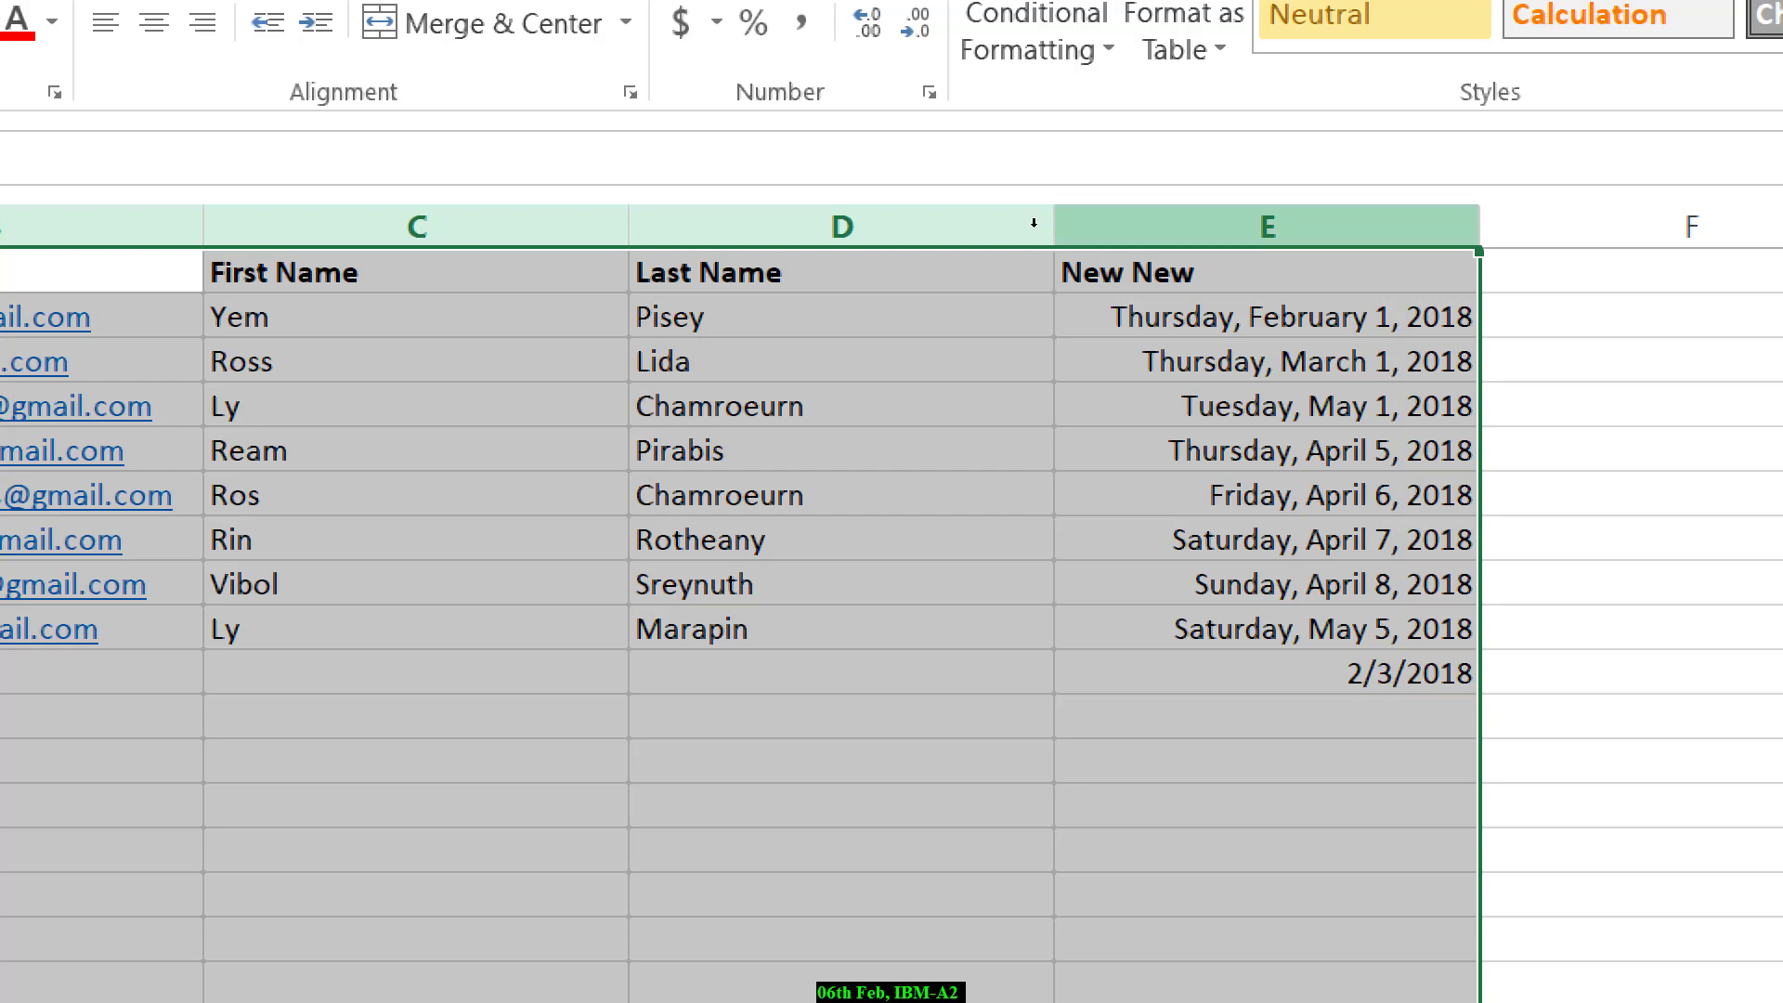
pyautogui.rightClick(1356, 232)
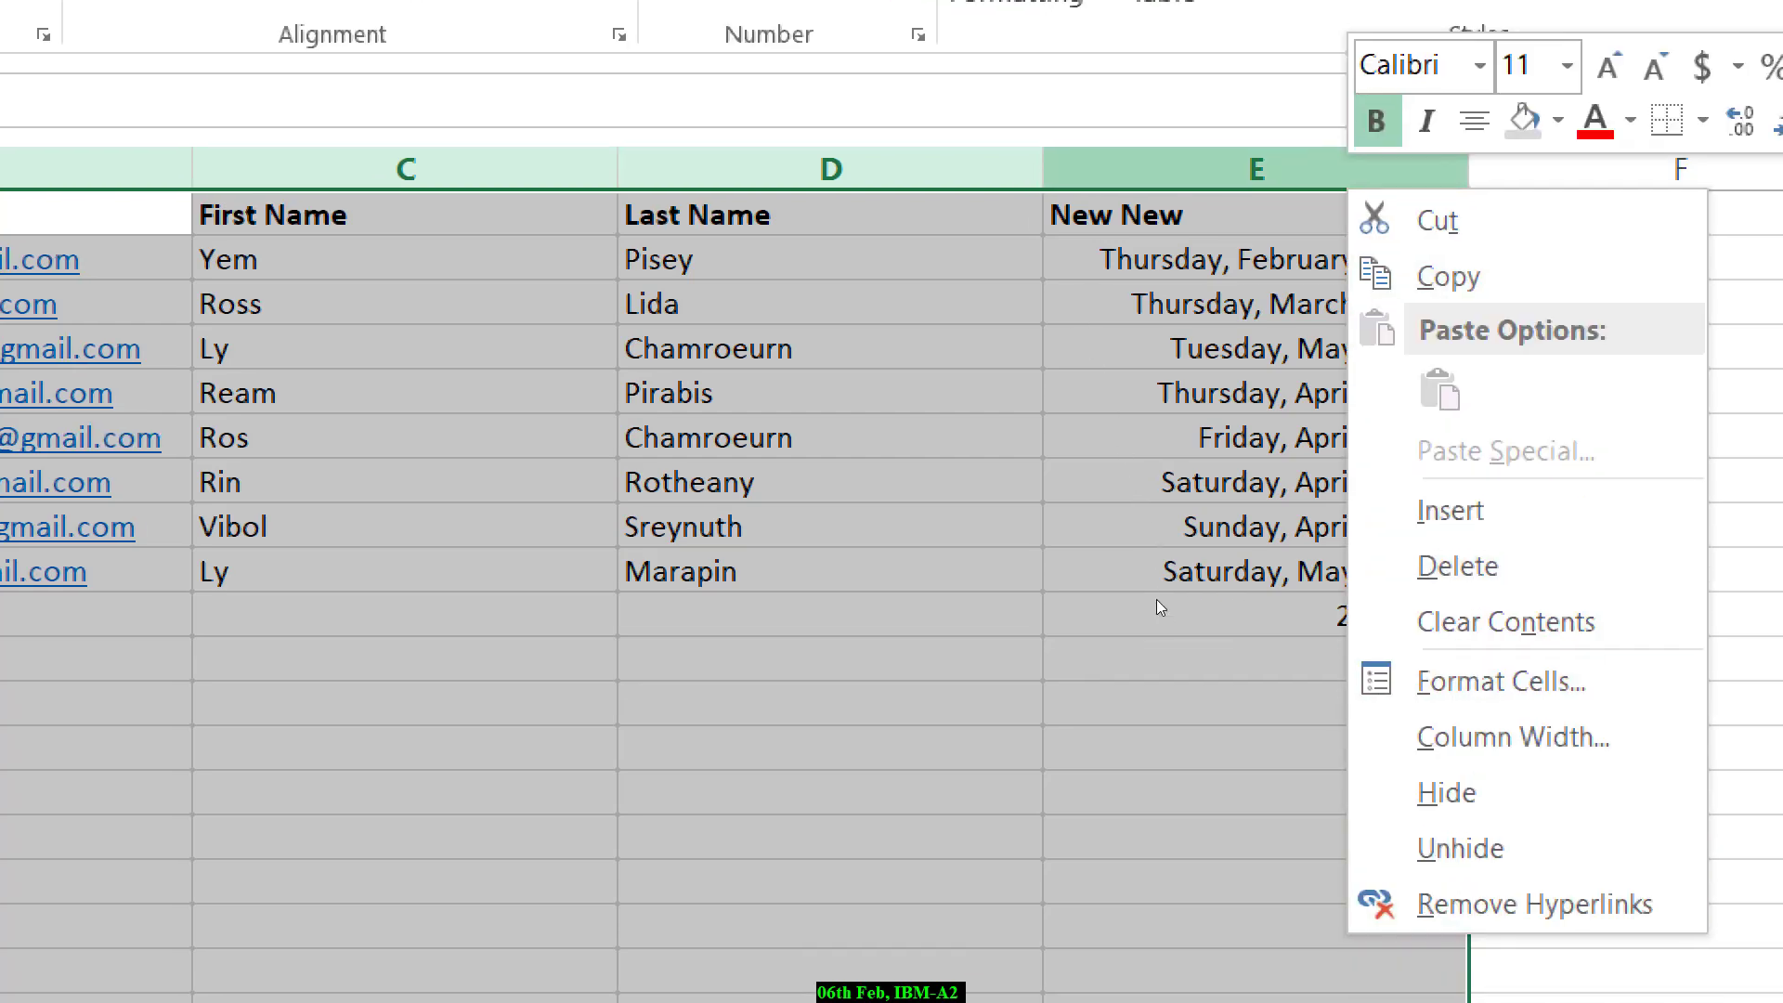
pyautogui.press('Up')
pyautogui.press('Up')
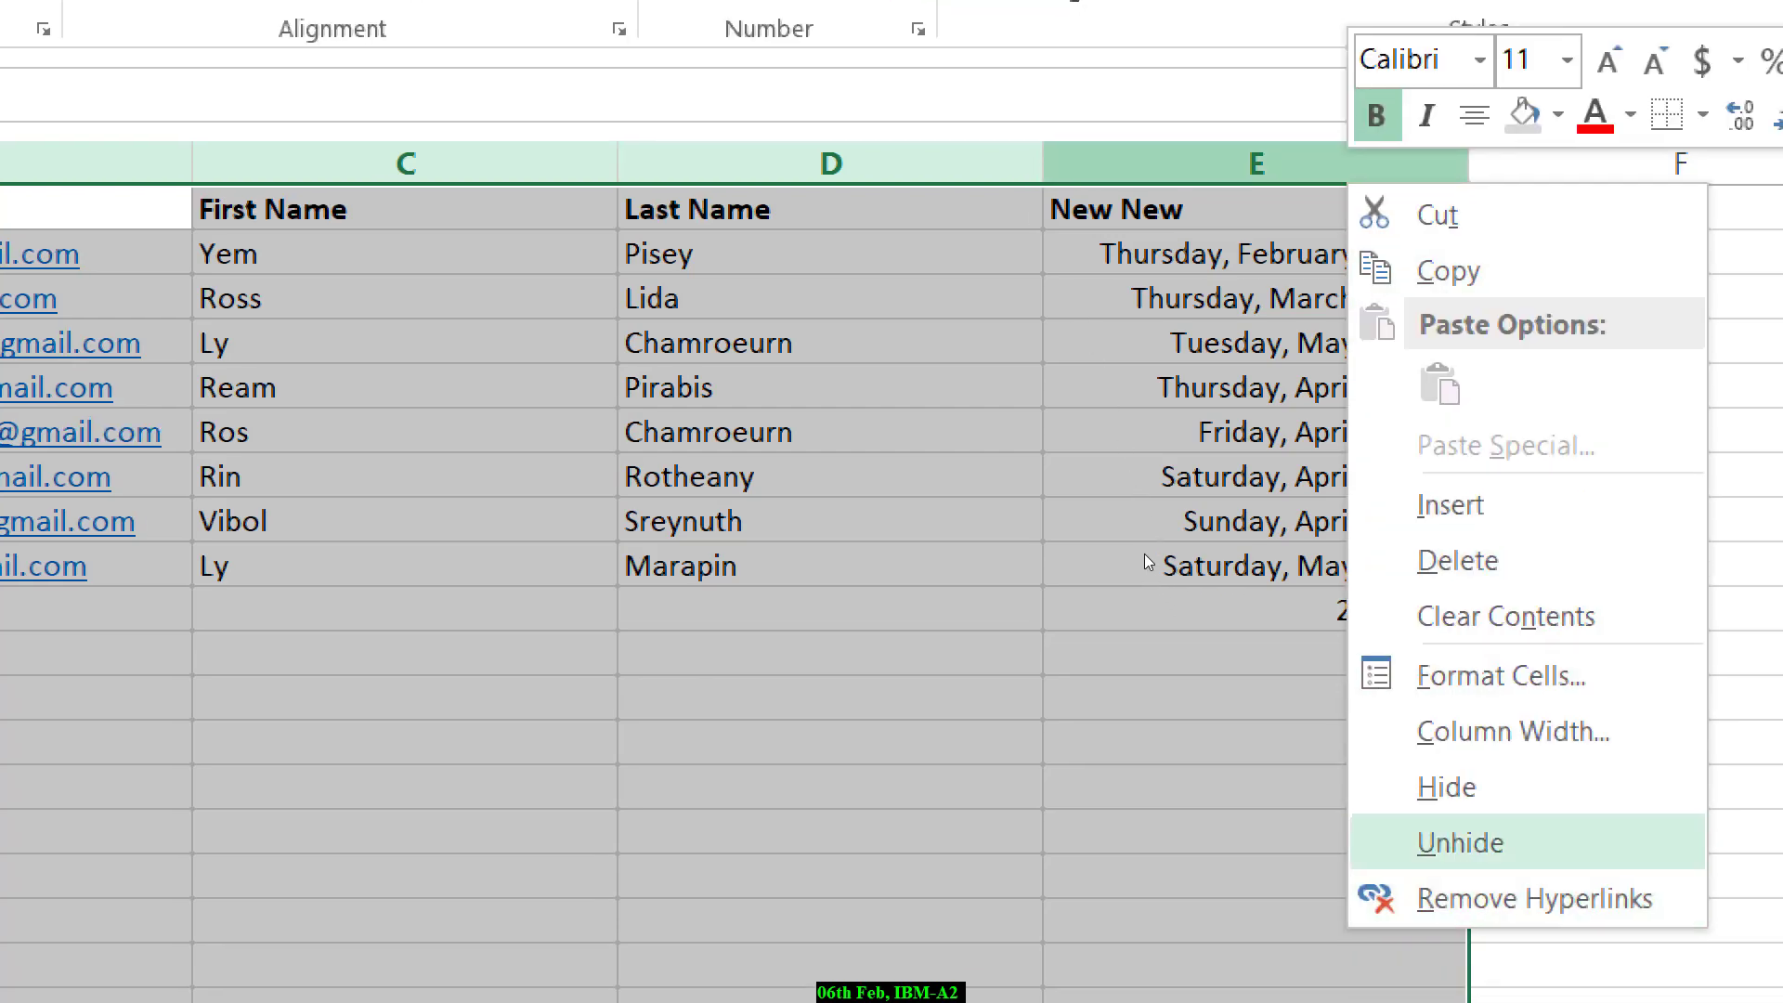
pyautogui.press('Up')
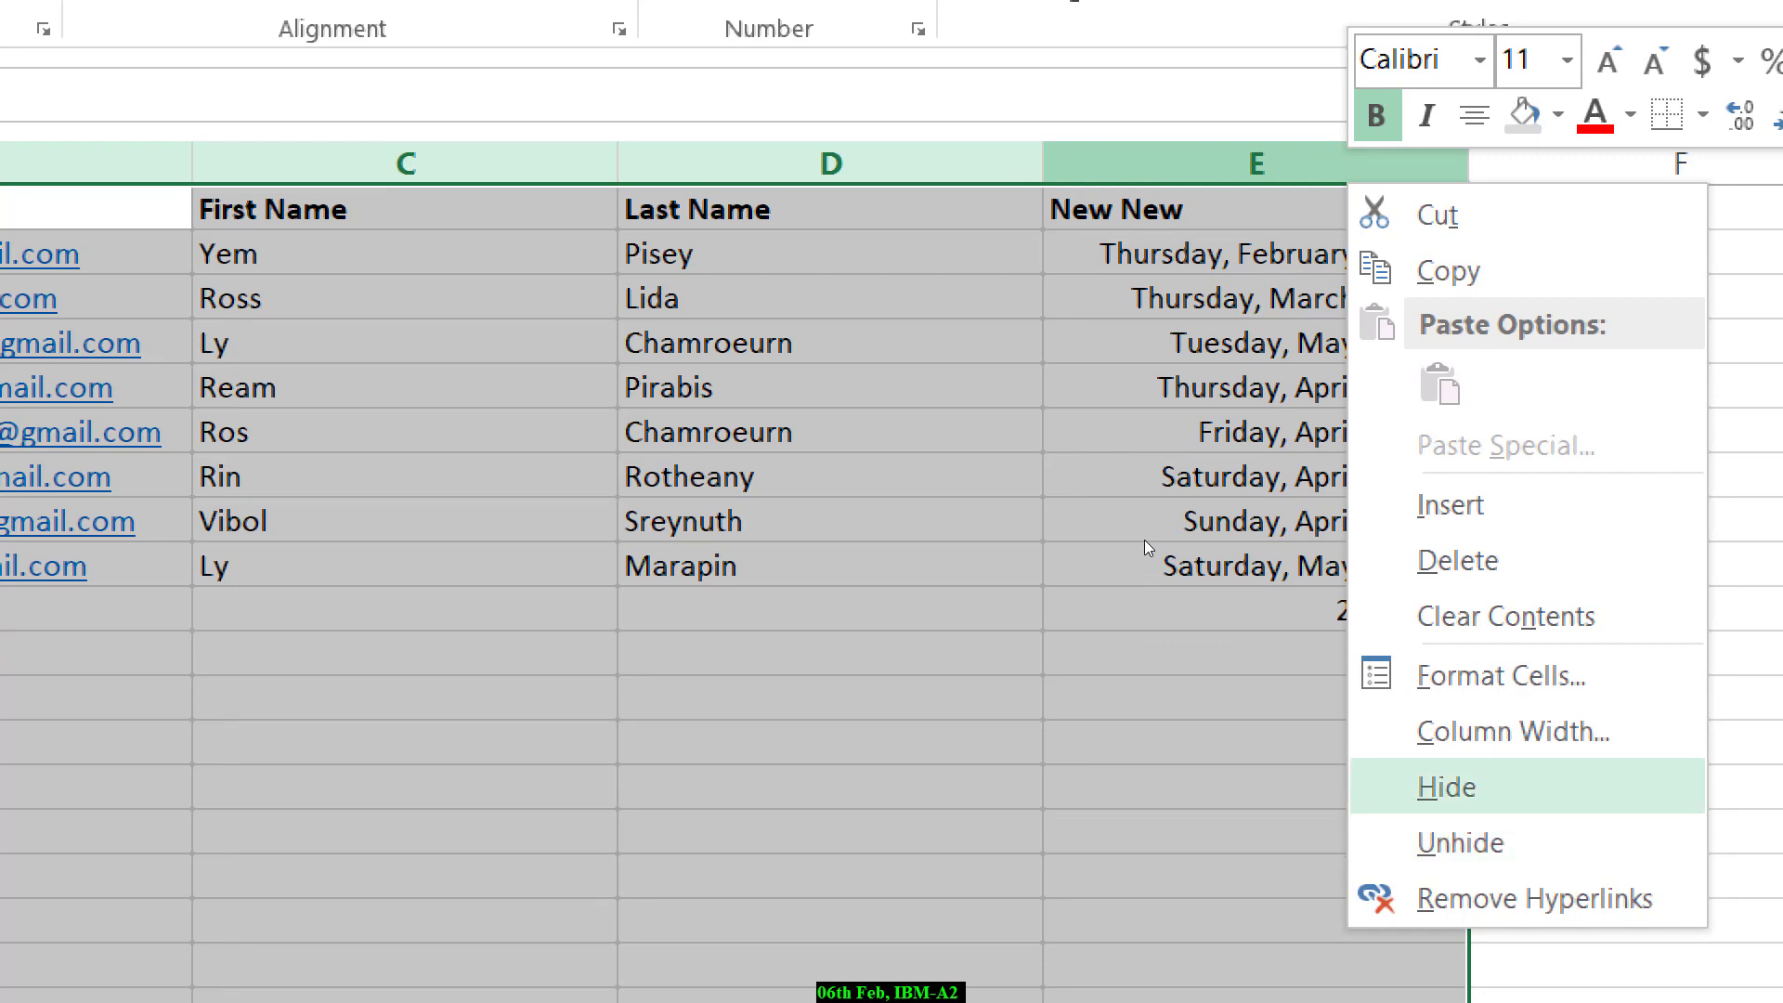
pyautogui.press('Return')
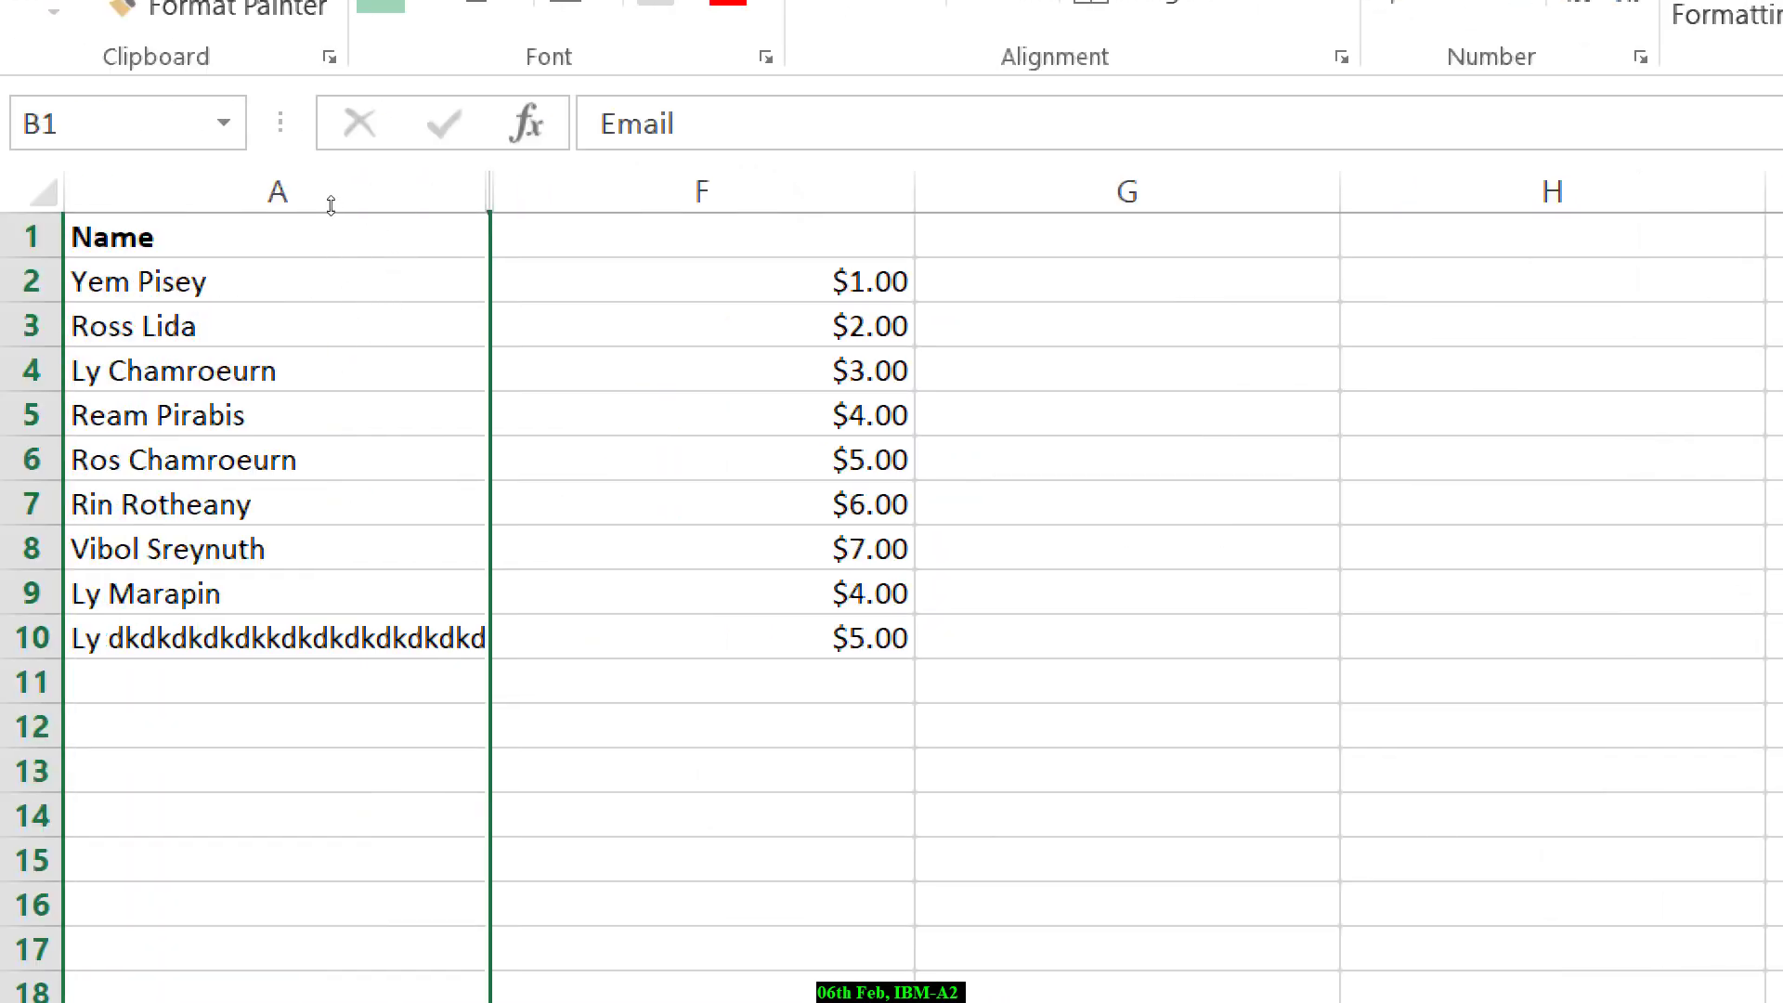
# Enter the header 'Incentive' in cell F1, fixing typos, then move down to cell A4.
pyautogui.click(202, 212)
pyautogui.press('Right')
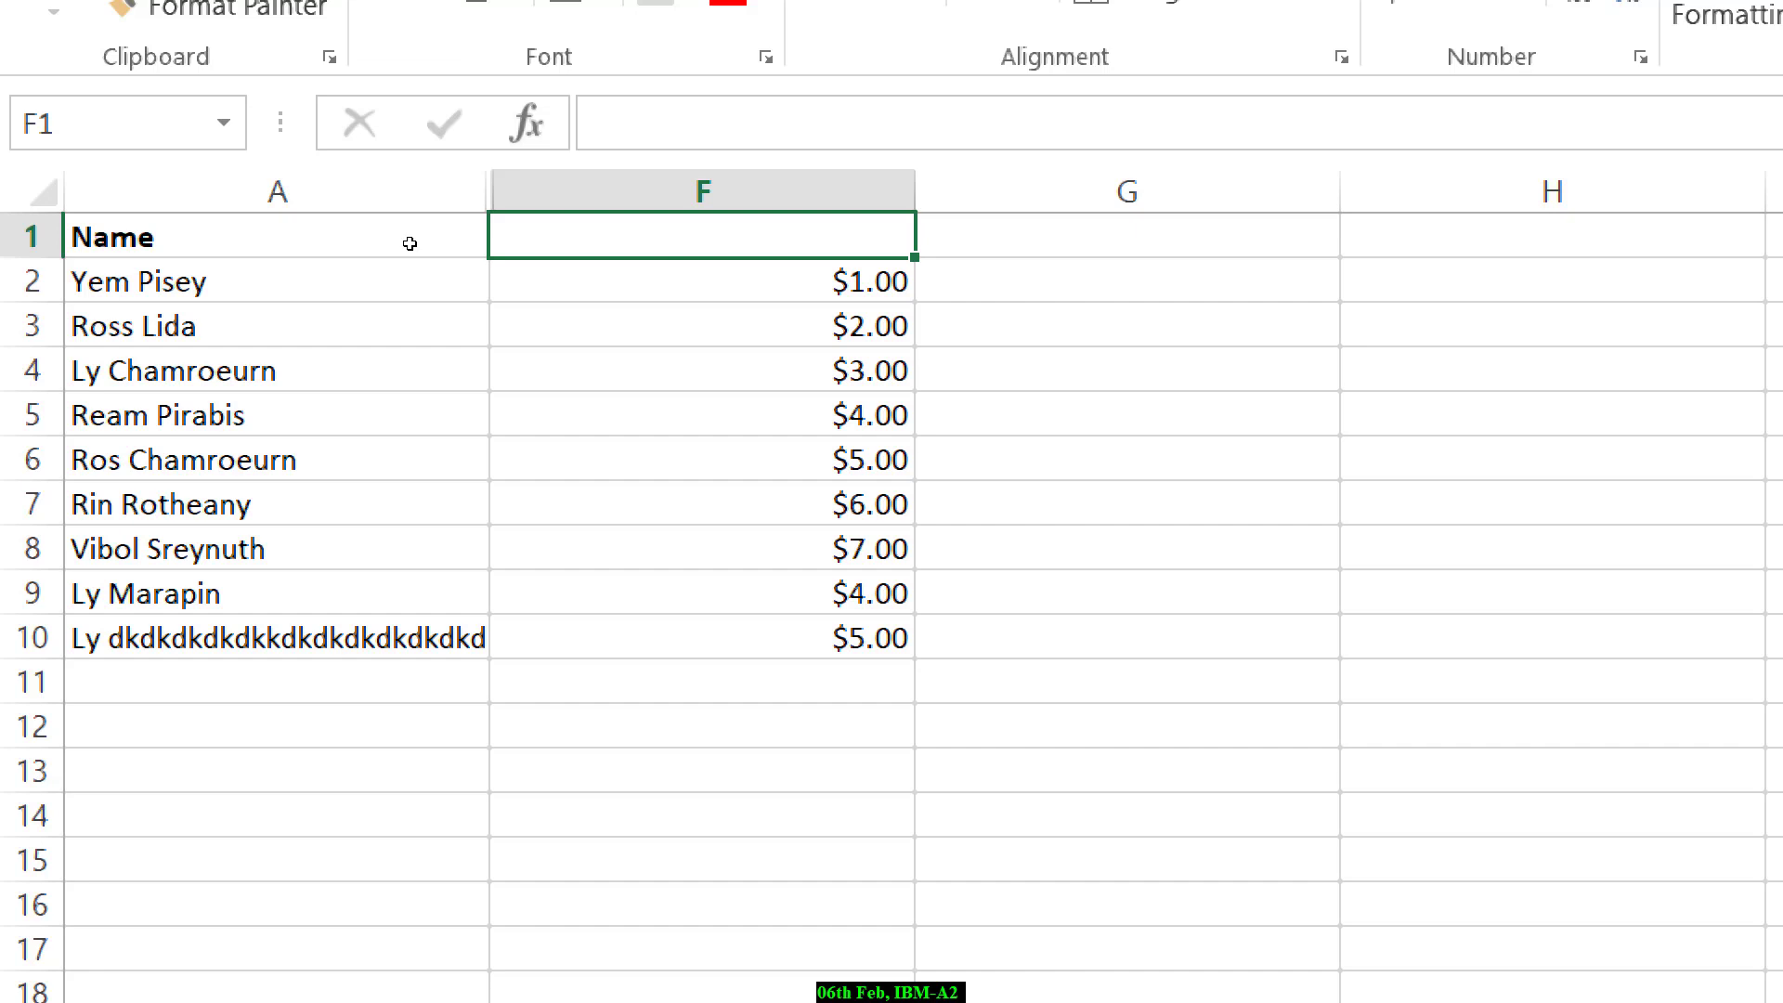
pyautogui.write('Sa')
pyautogui.press('BackSpace')
pyautogui.press('BackSpace')
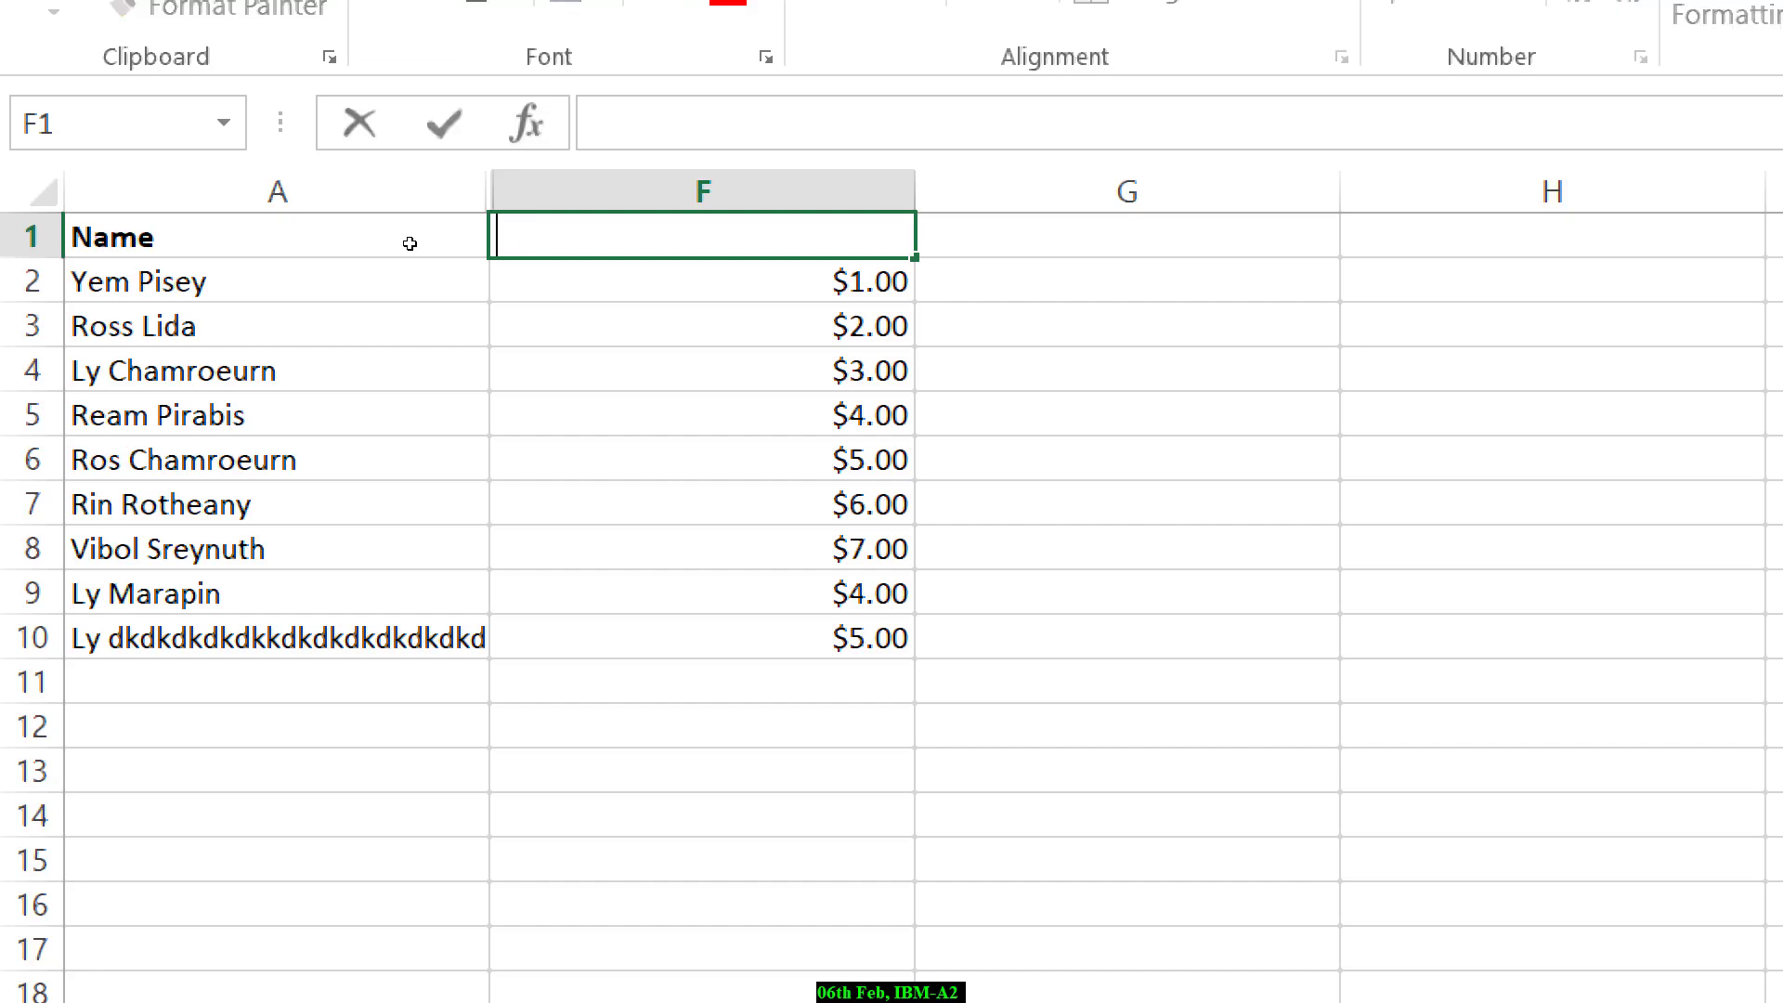
pyautogui.write('iNce')
pyautogui.press('BackSpace')
pyautogui.press('BackSpace')
pyautogui.press('BackSpace')
pyautogui.press('BackSpace')
pyautogui.write('I')
pyautogui.press('BackSpace')
pyautogui.write('Incentive')
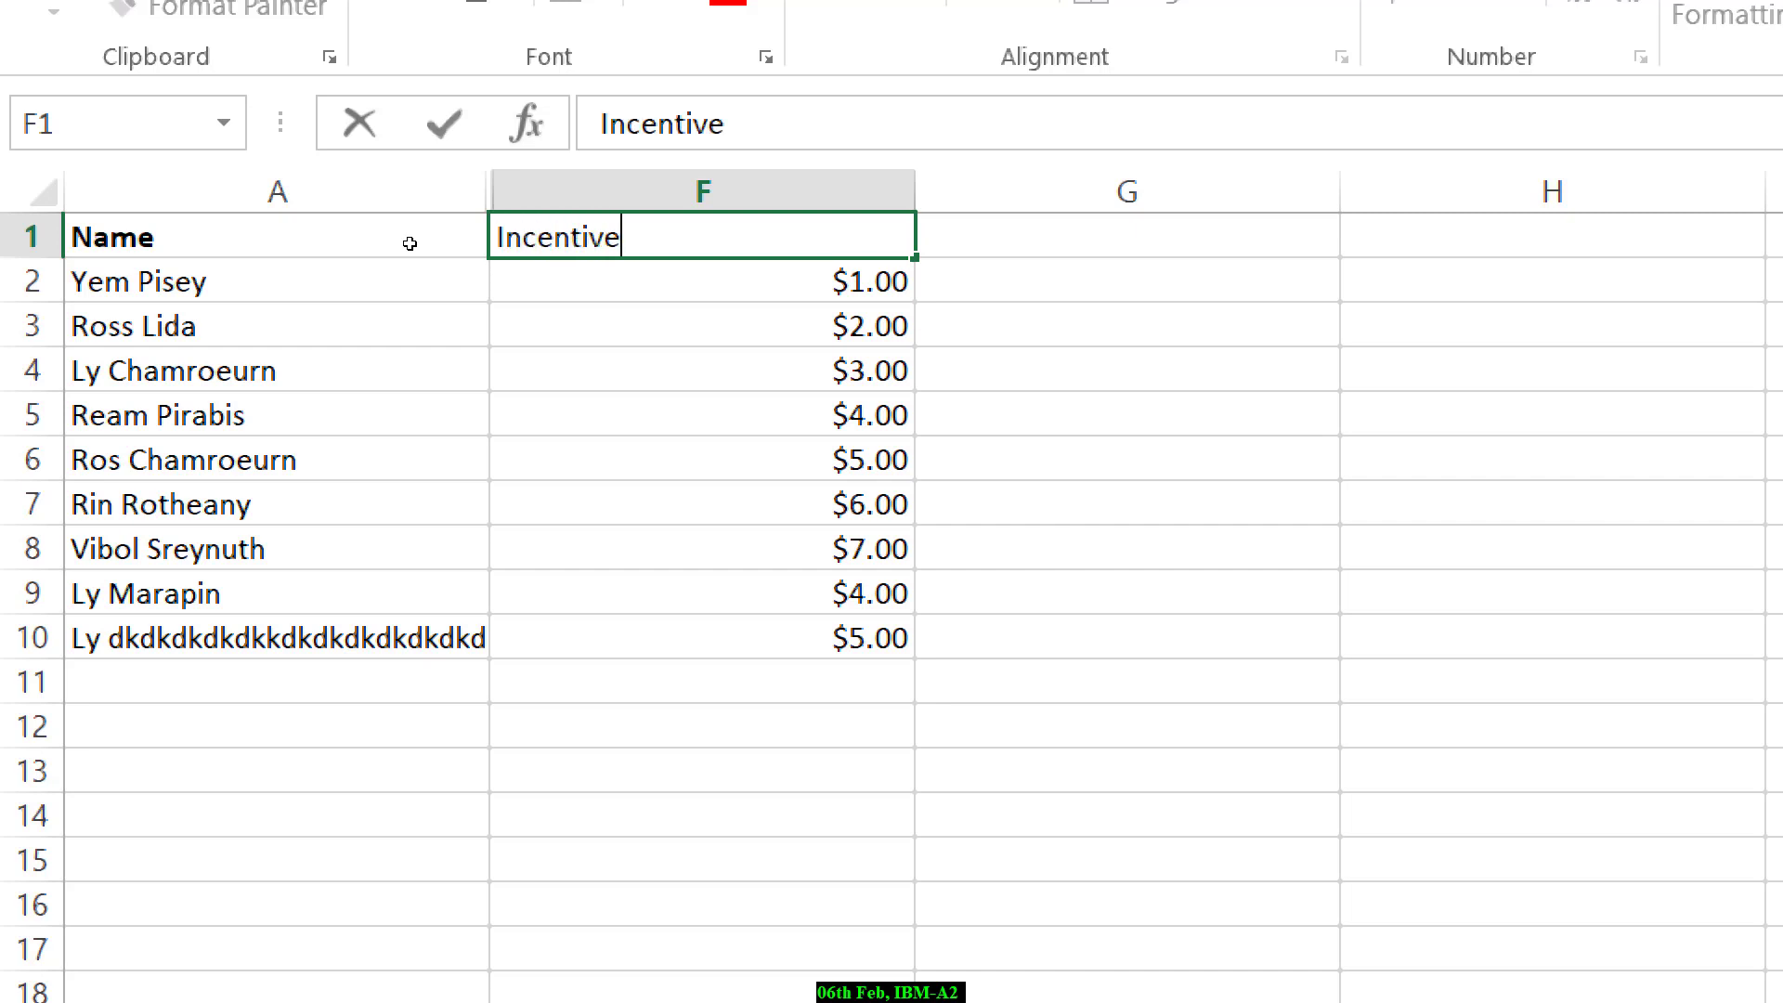
pyautogui.press('Down')
pyautogui.press('Down')
pyautogui.press('Down')
pyautogui.press('Up')
pyautogui.press('Up')
pyautogui.press('Up')
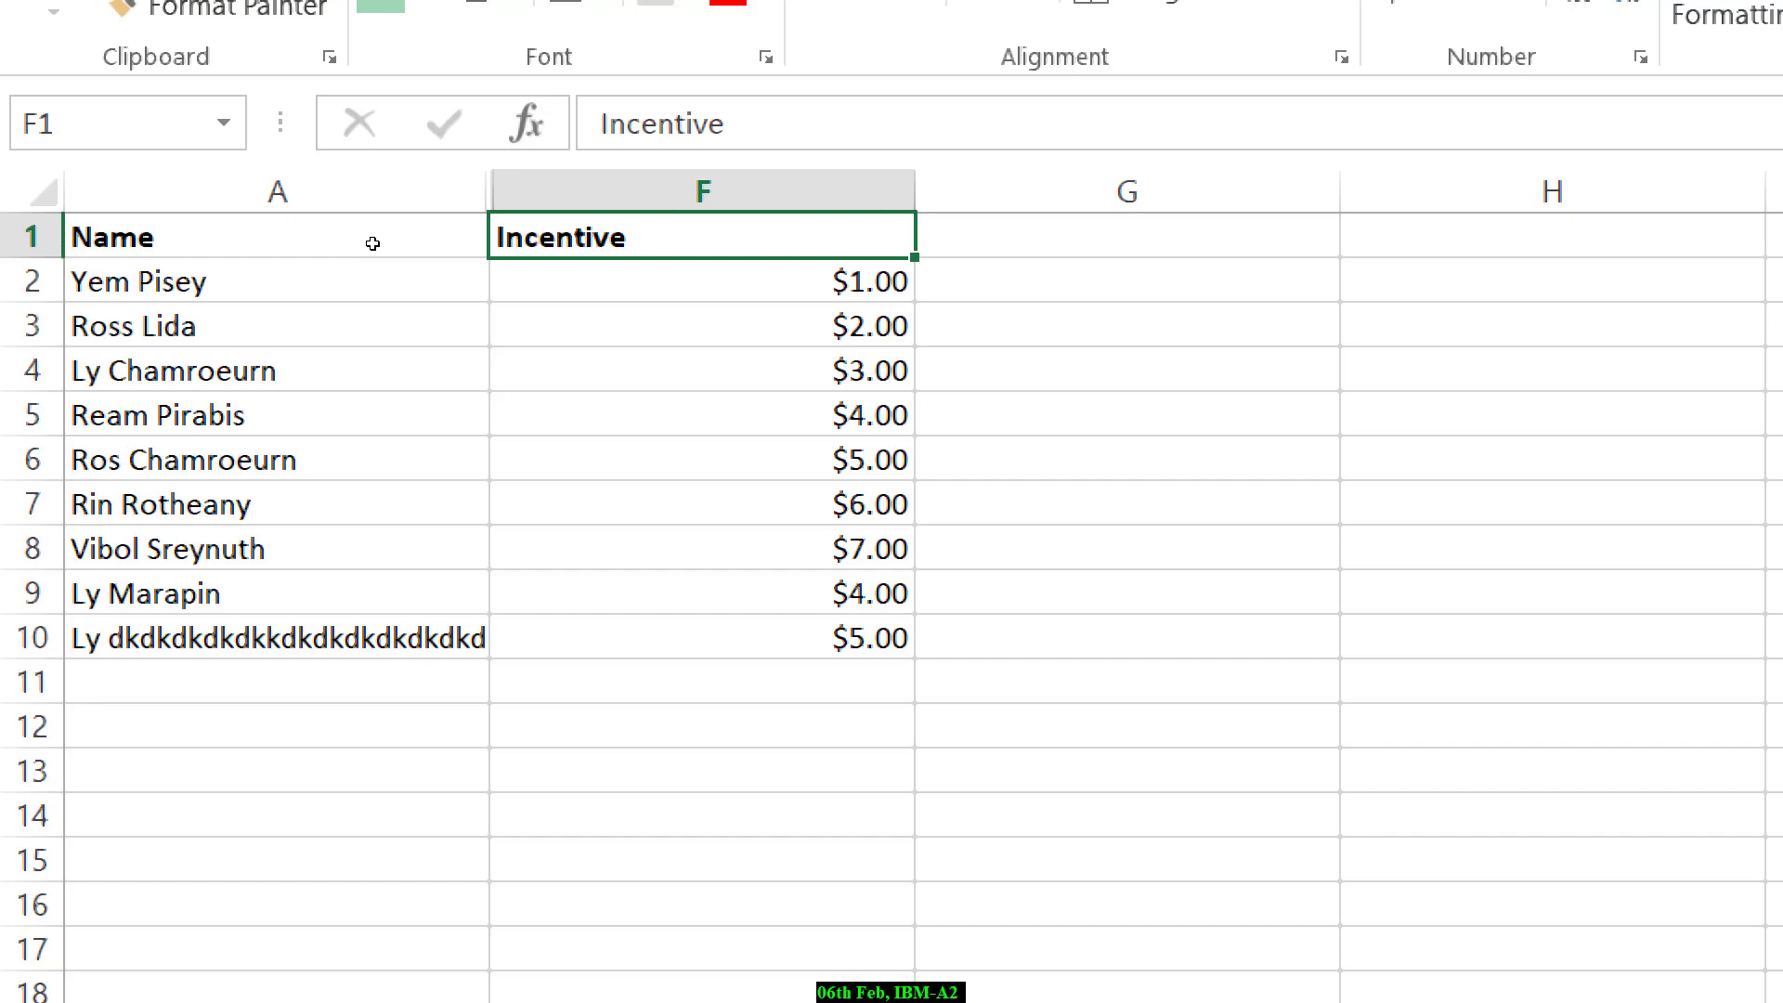
pyautogui.press('Down')
pyautogui.press('Down')
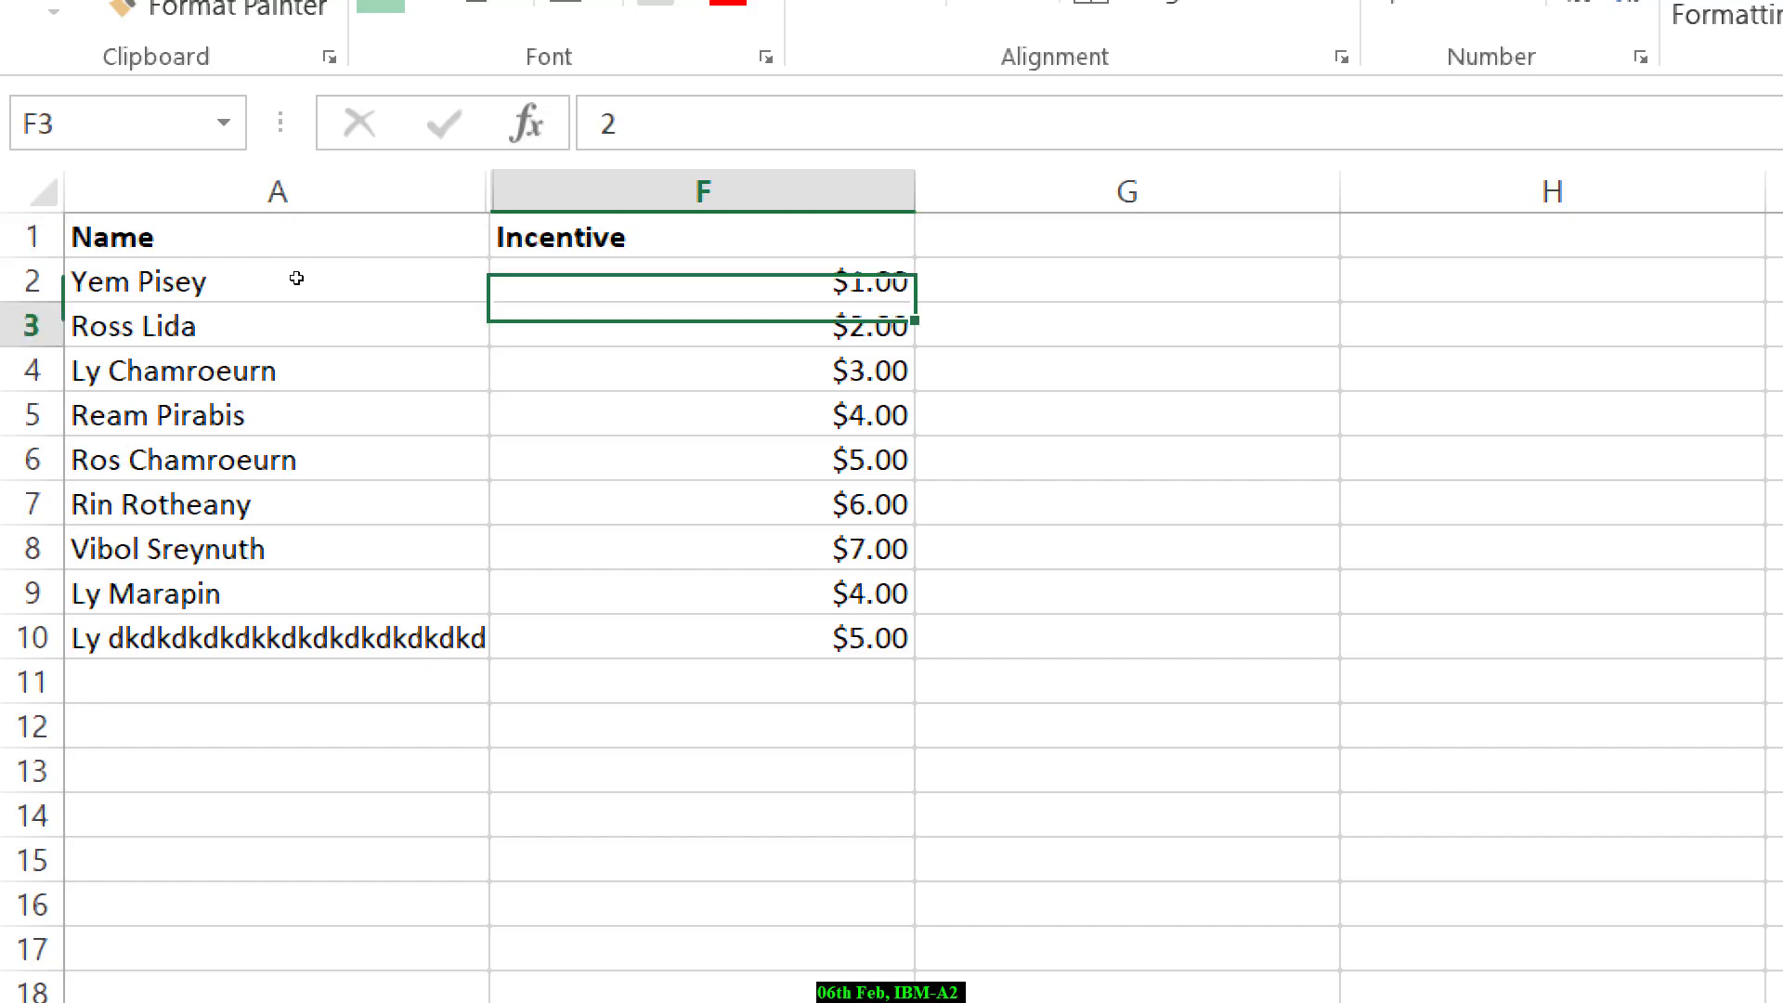
pyautogui.press('Left')
pyautogui.press('Down')
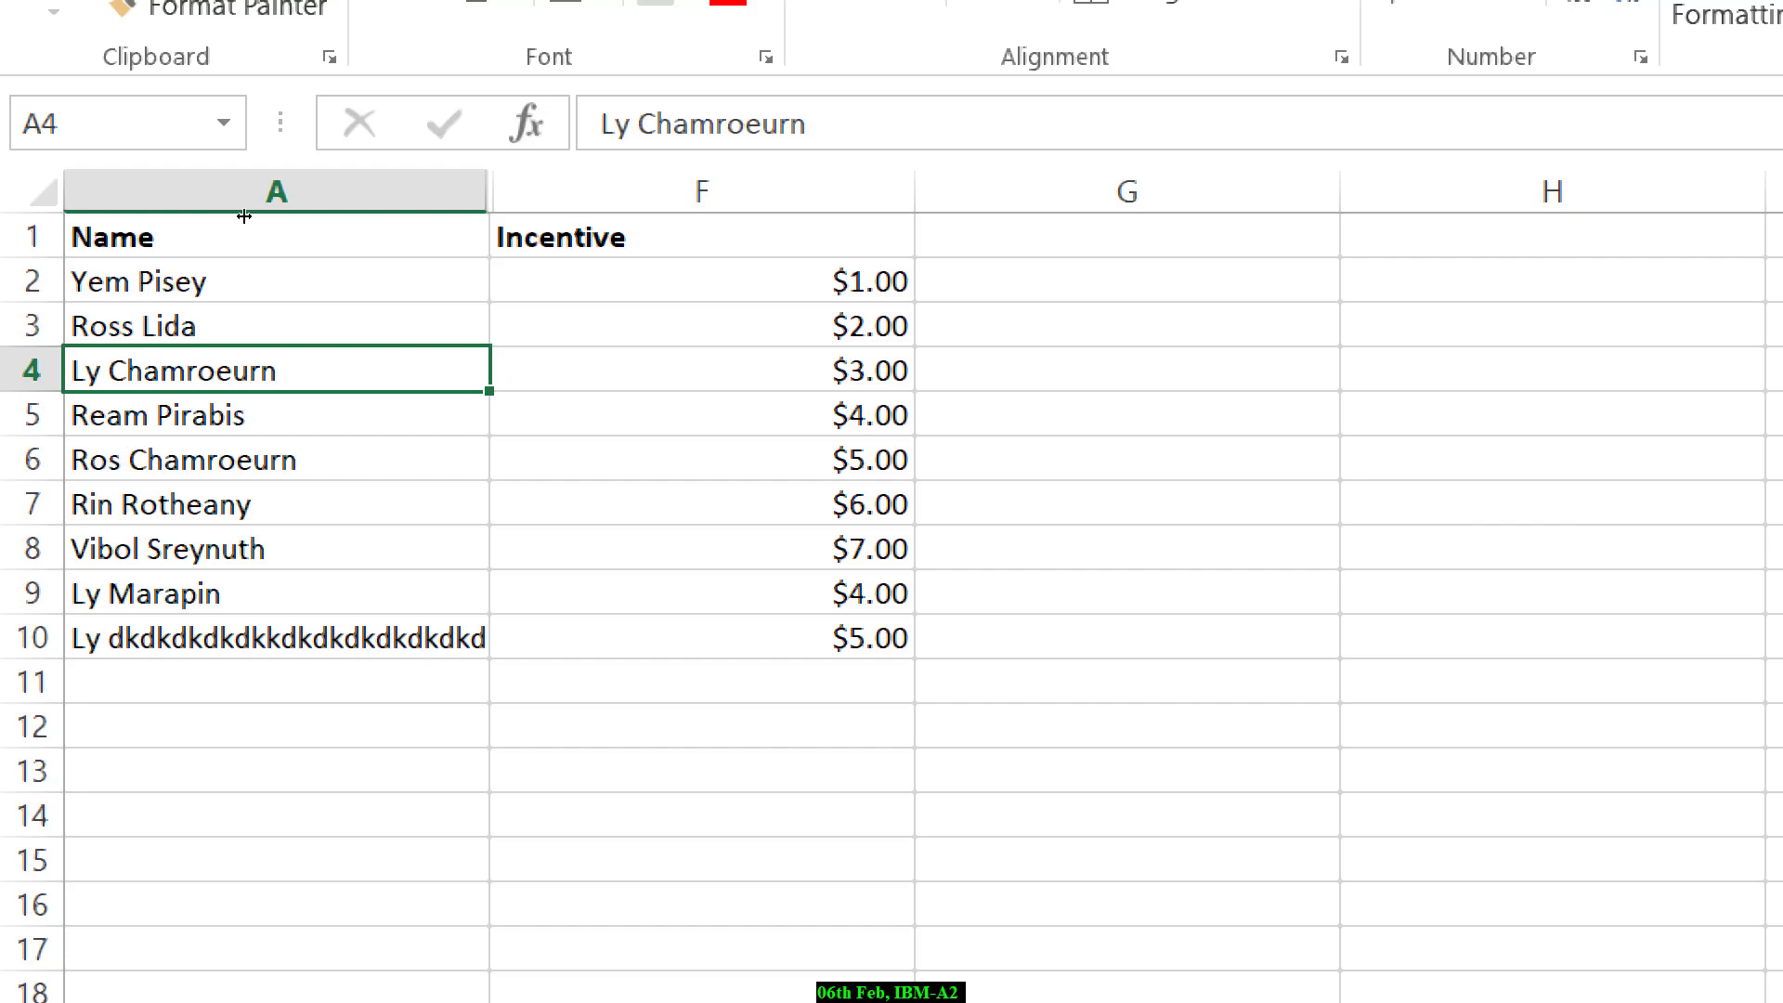
# Undo through the New New, Last Name, First Name and Email column changes, leaving columns B–E hidden.
pyautogui.hotkey('ctrl', 'z')
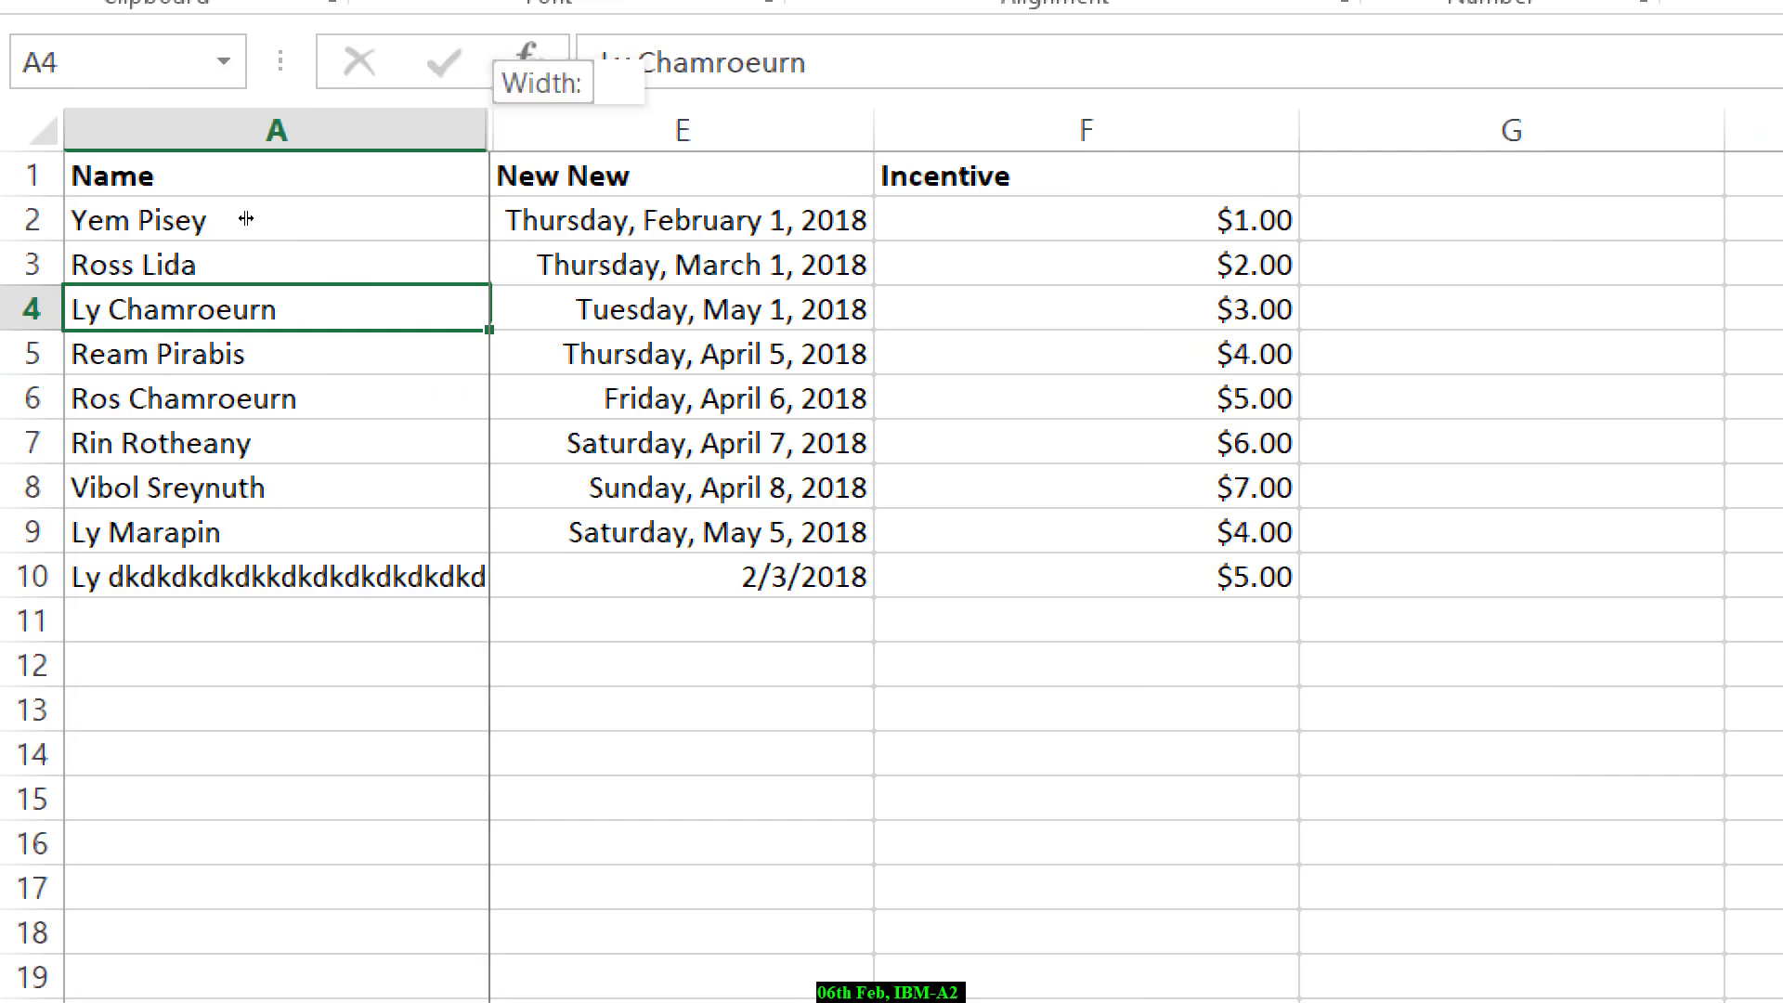
pyautogui.hotkey('ctrl', 'z')
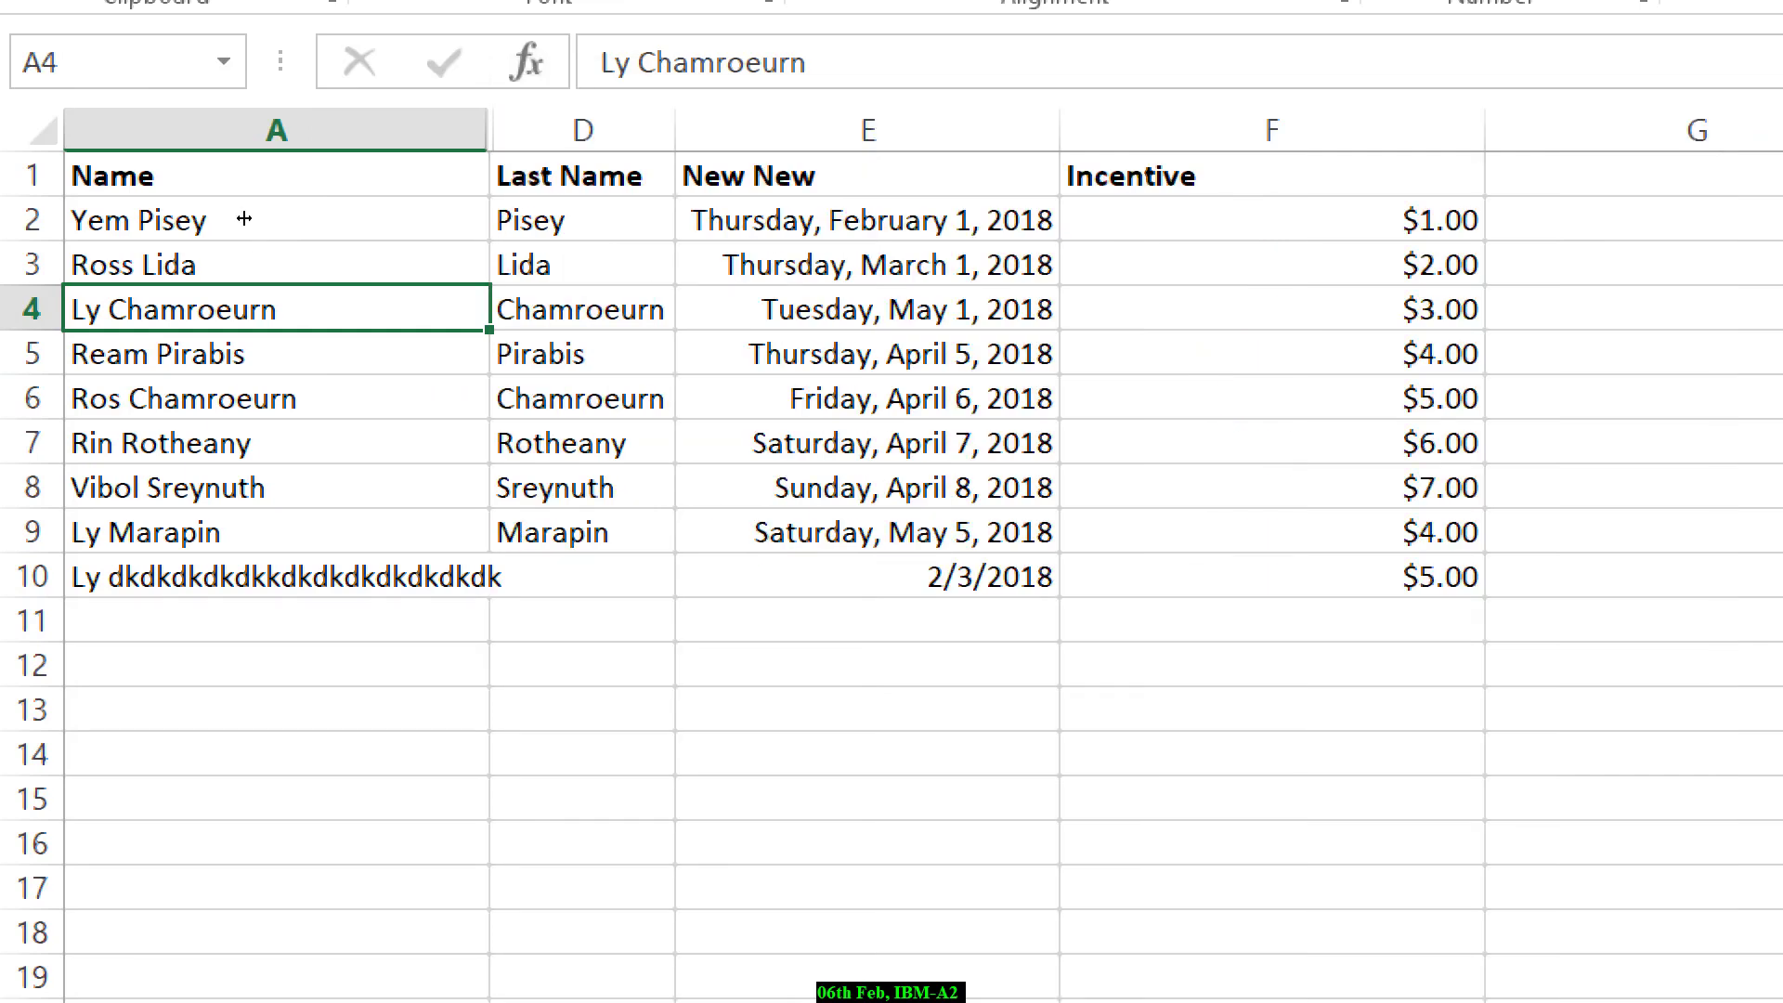
pyautogui.hotkey('ctrl', 'z')
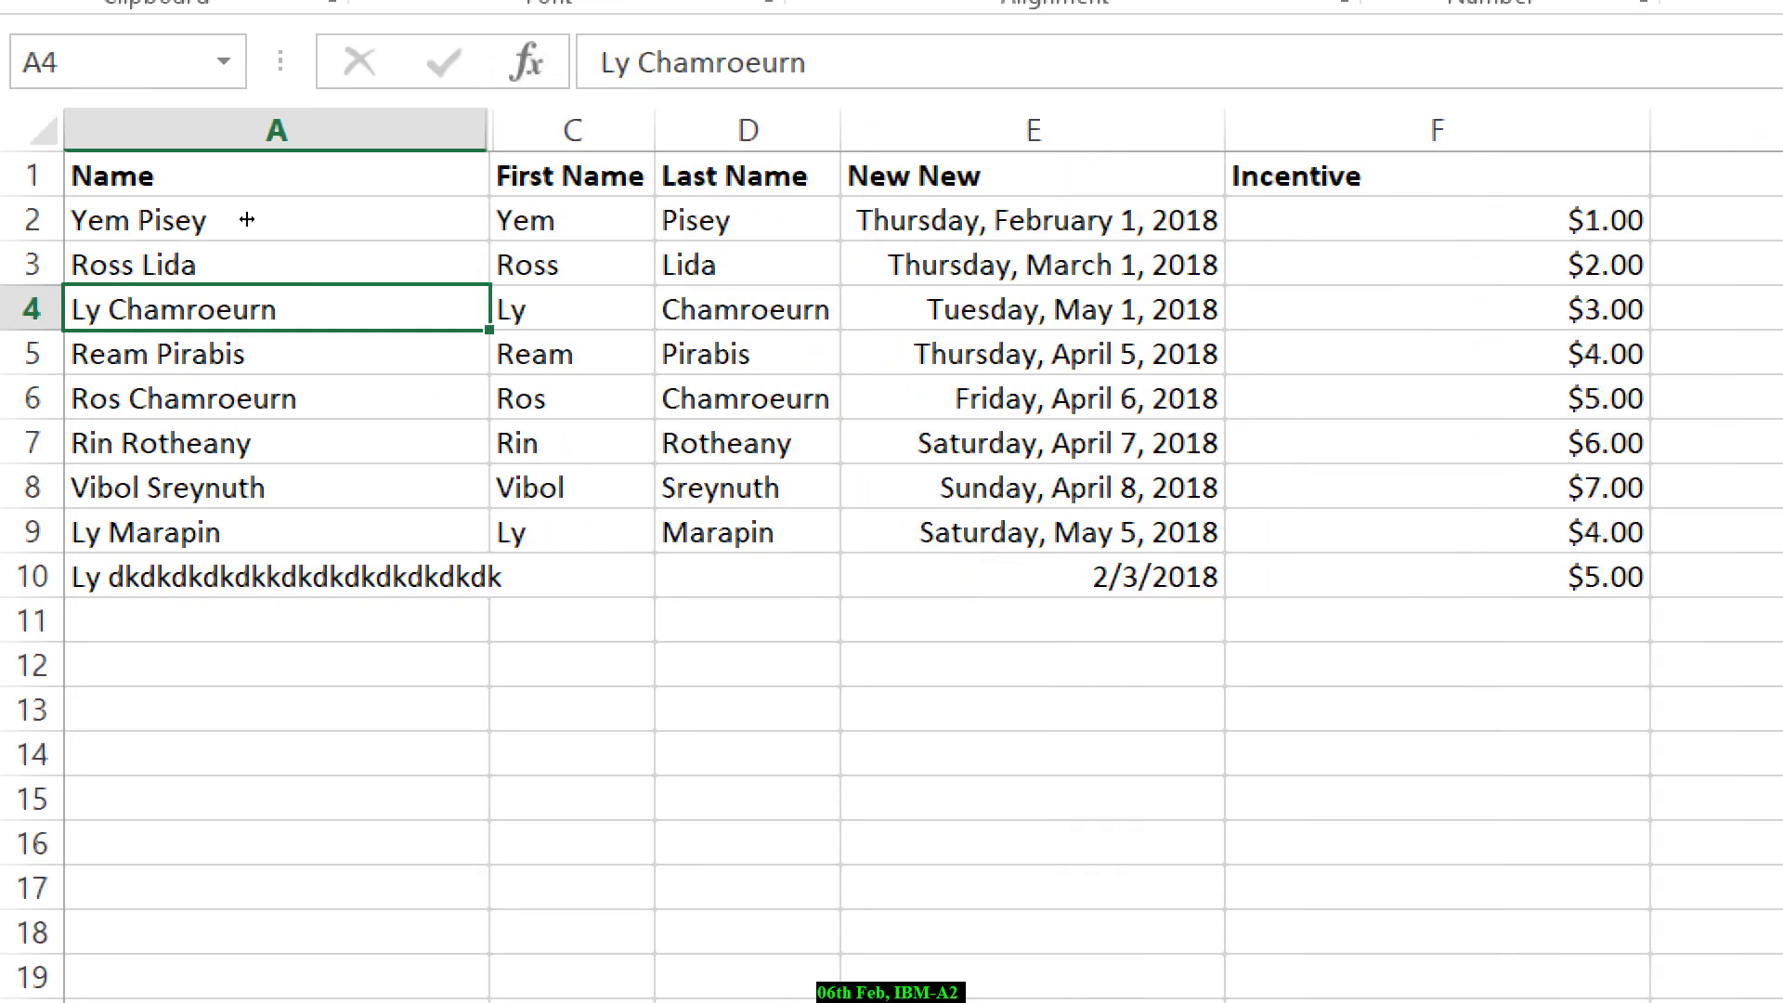
pyautogui.hotkey('ctrl', 'z')
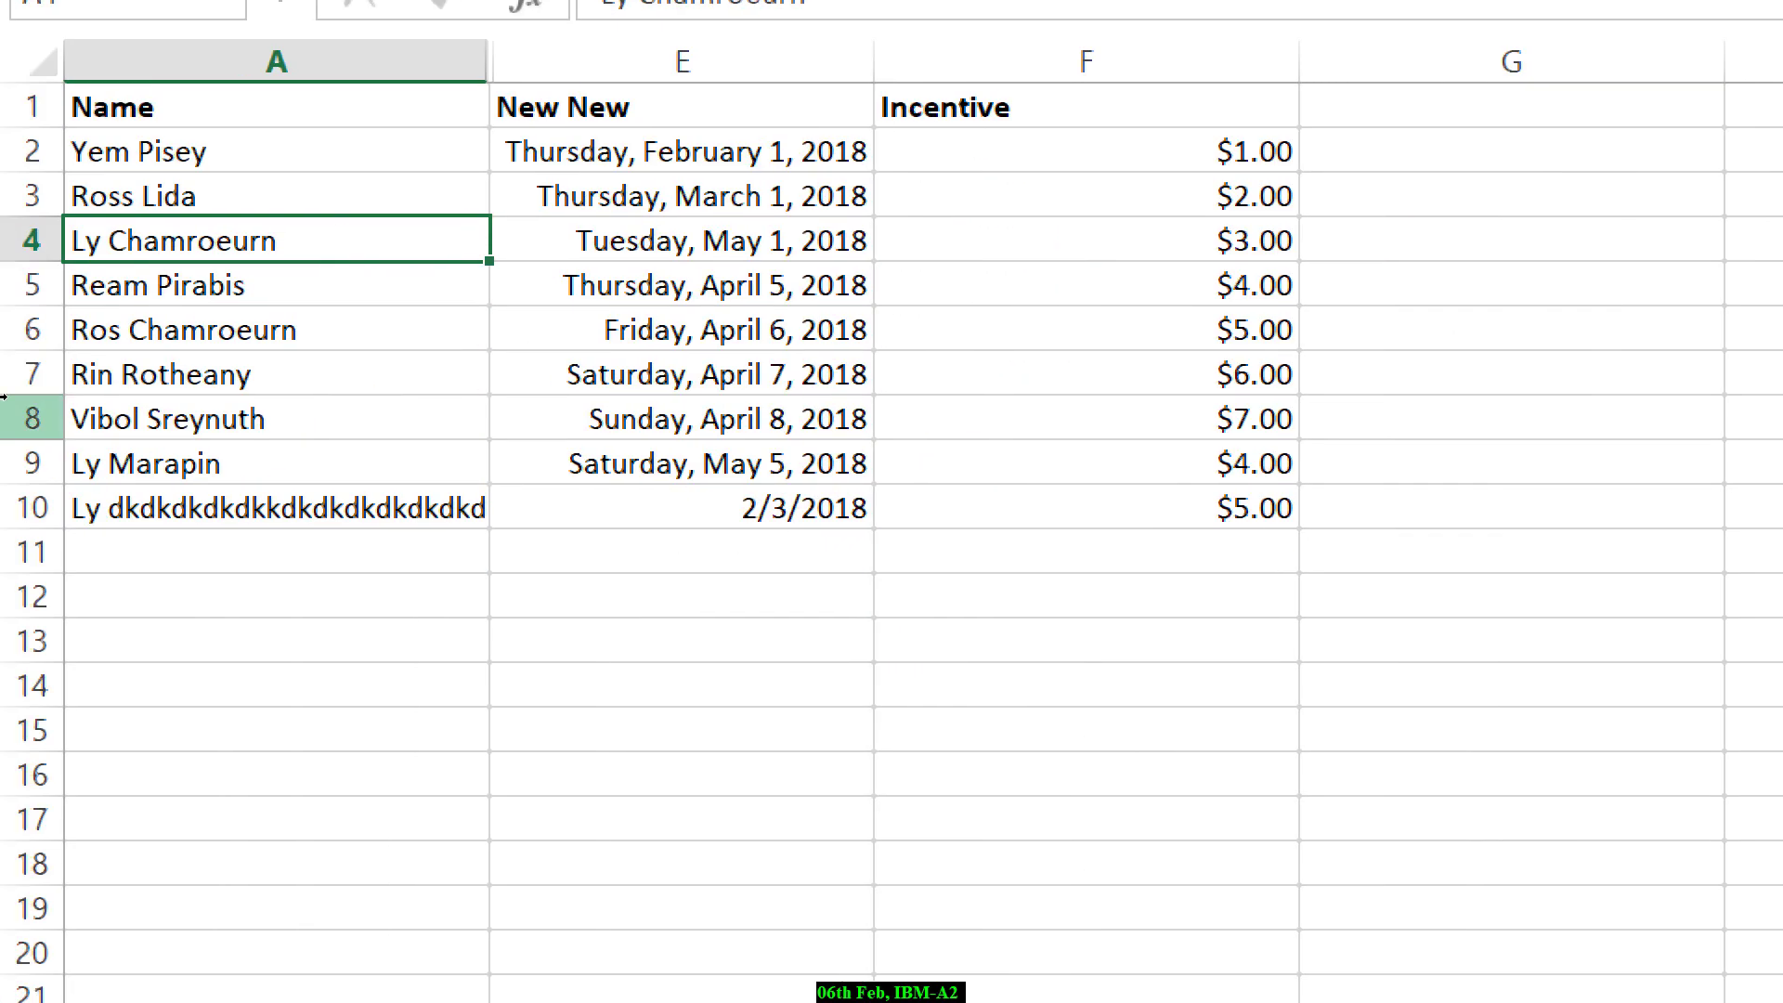
pyautogui.hotkey('ctrl', 'c')
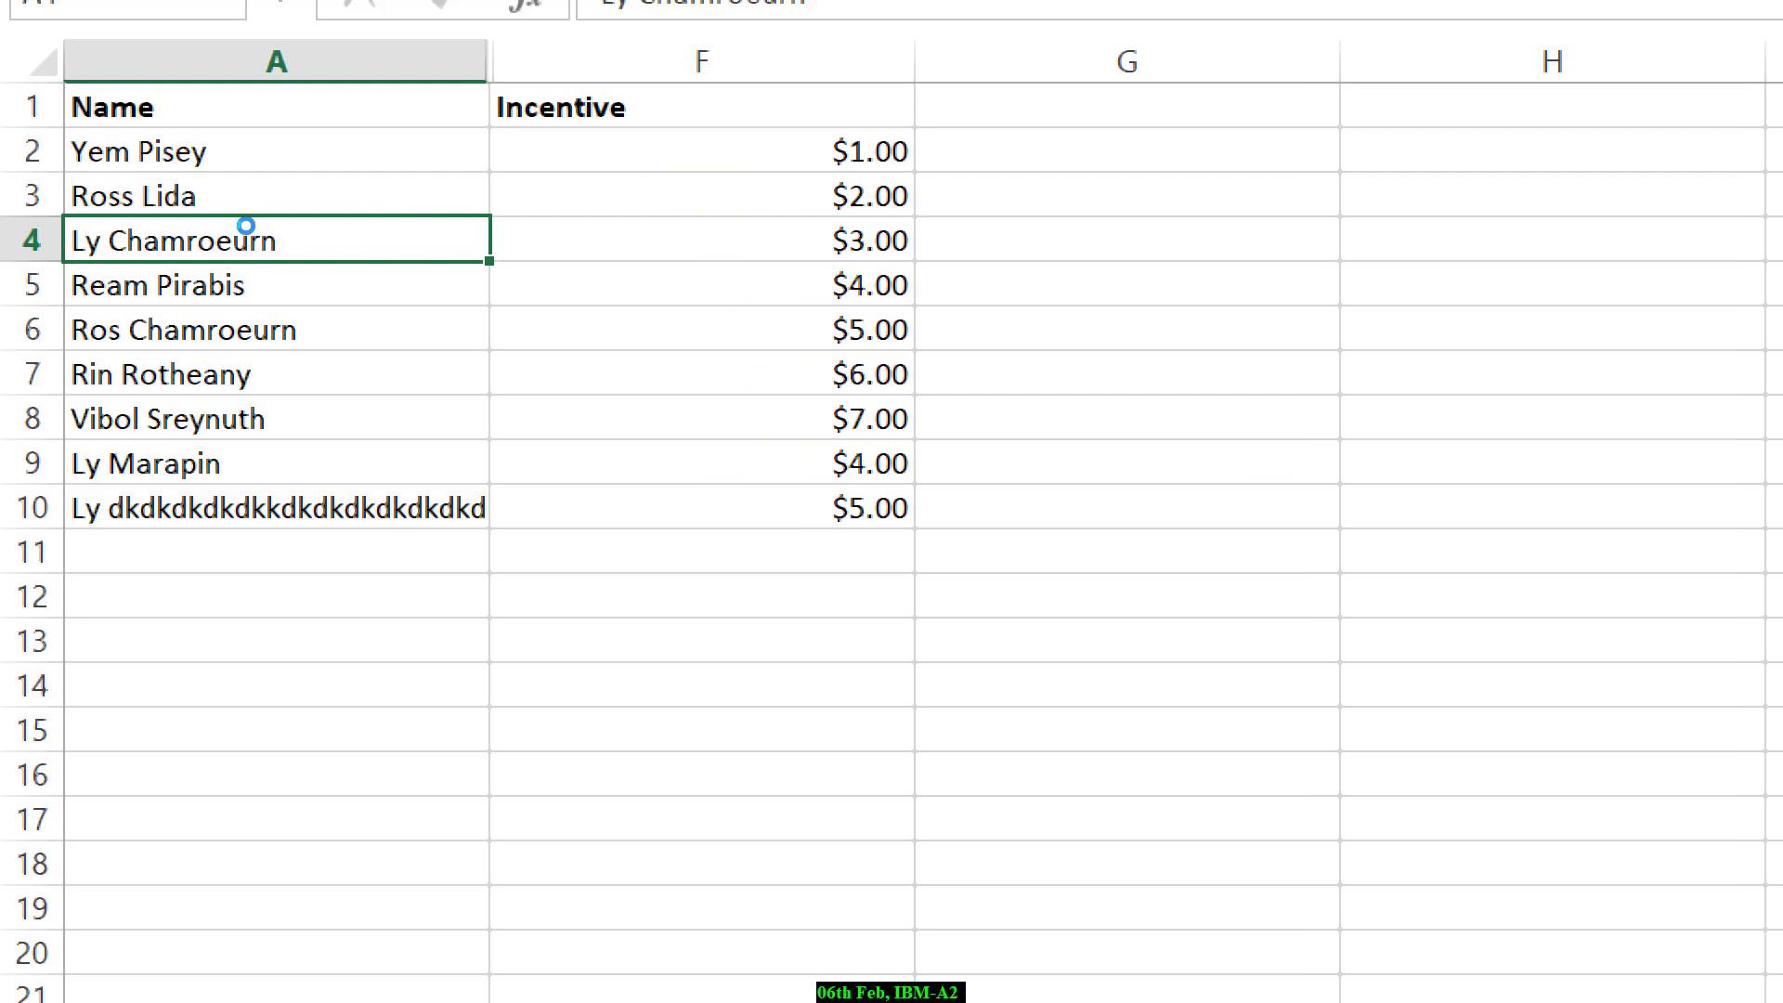
# Unhide columns B through E via the header right-click Unhide option, then clear the selection.
pyautogui.rightClick(492, 65)
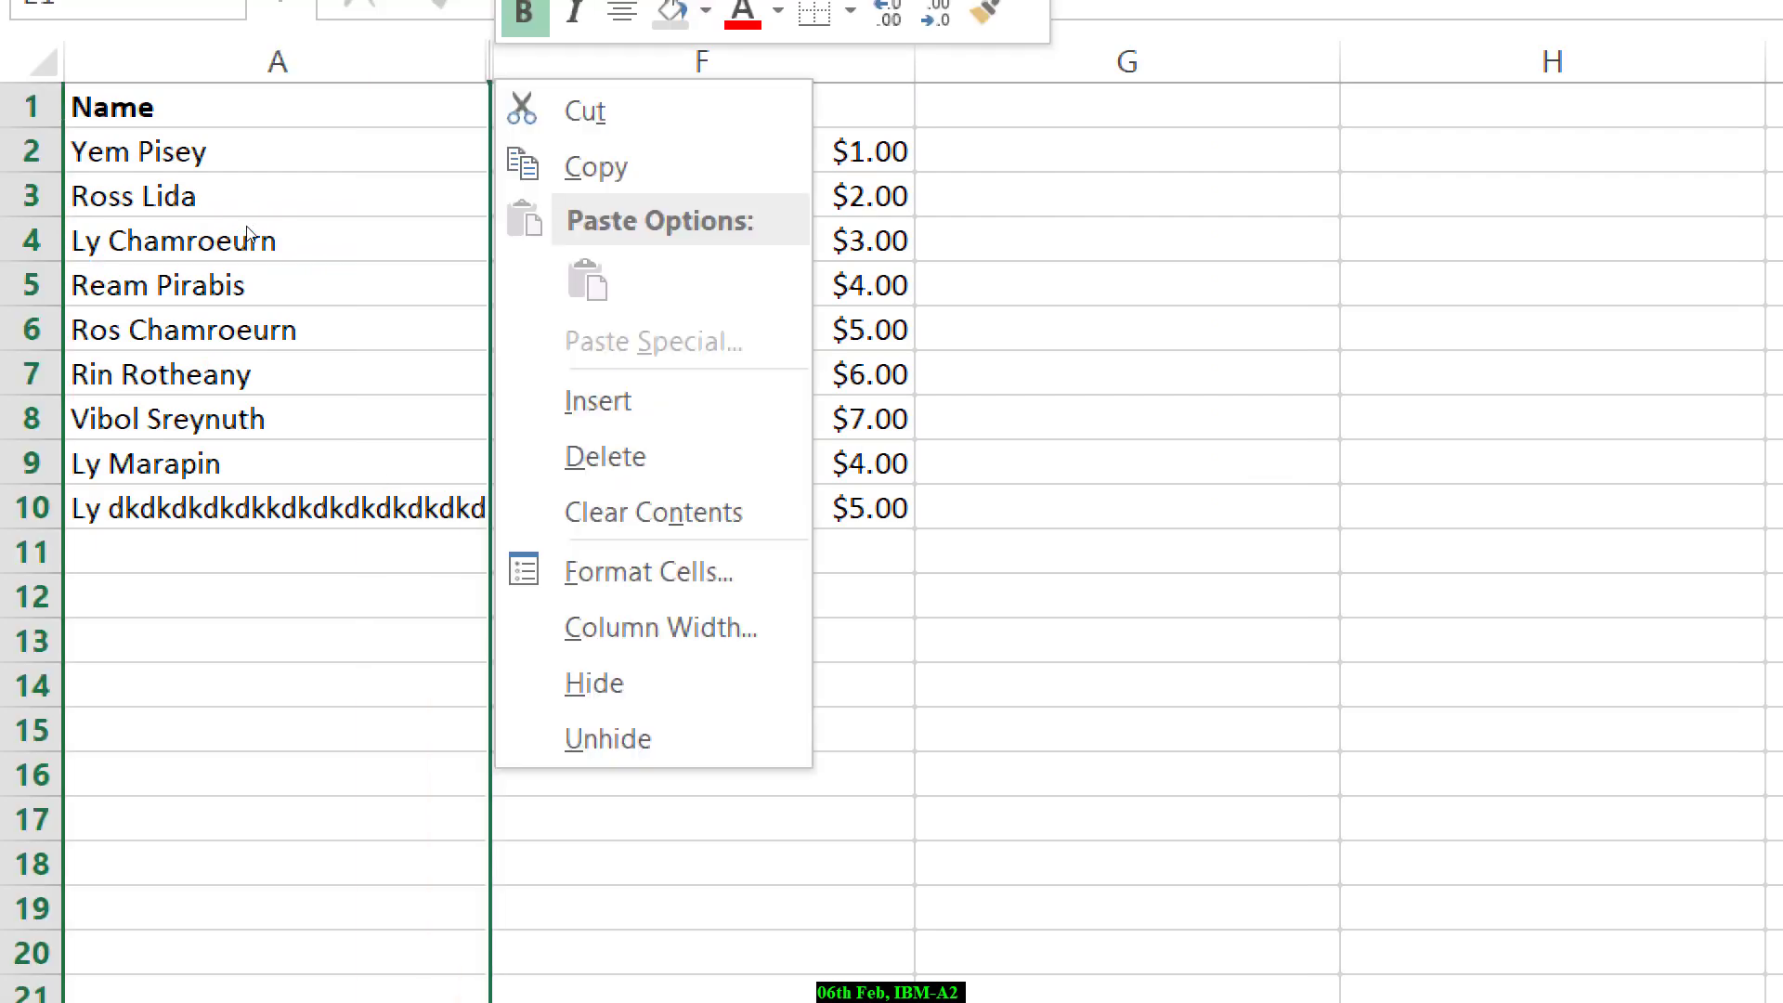
pyautogui.press('Up')
pyautogui.press('Up')
pyautogui.press('Up')
pyautogui.press('Down')
pyautogui.press('Down')
pyautogui.press('Return')
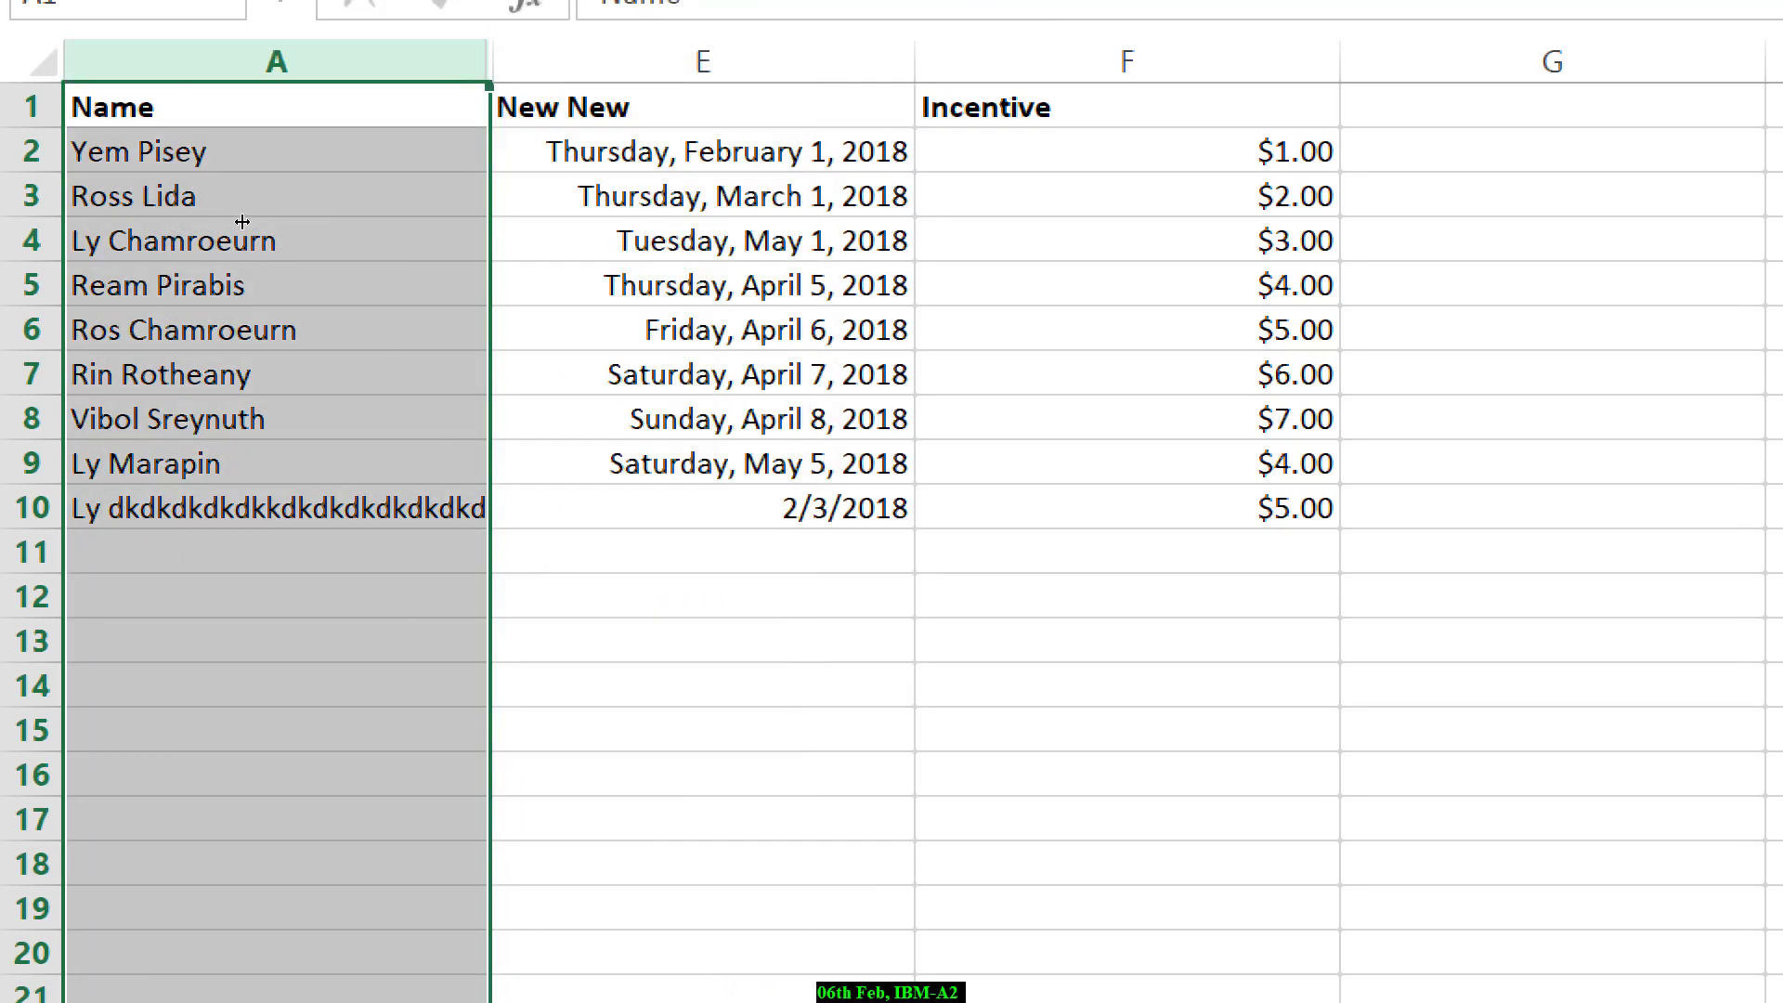
pyautogui.hotkey('ctrl', 'z')
pyautogui.hotkey('ctrl', 'z')
pyautogui.hotkey('ctrl', 'z')
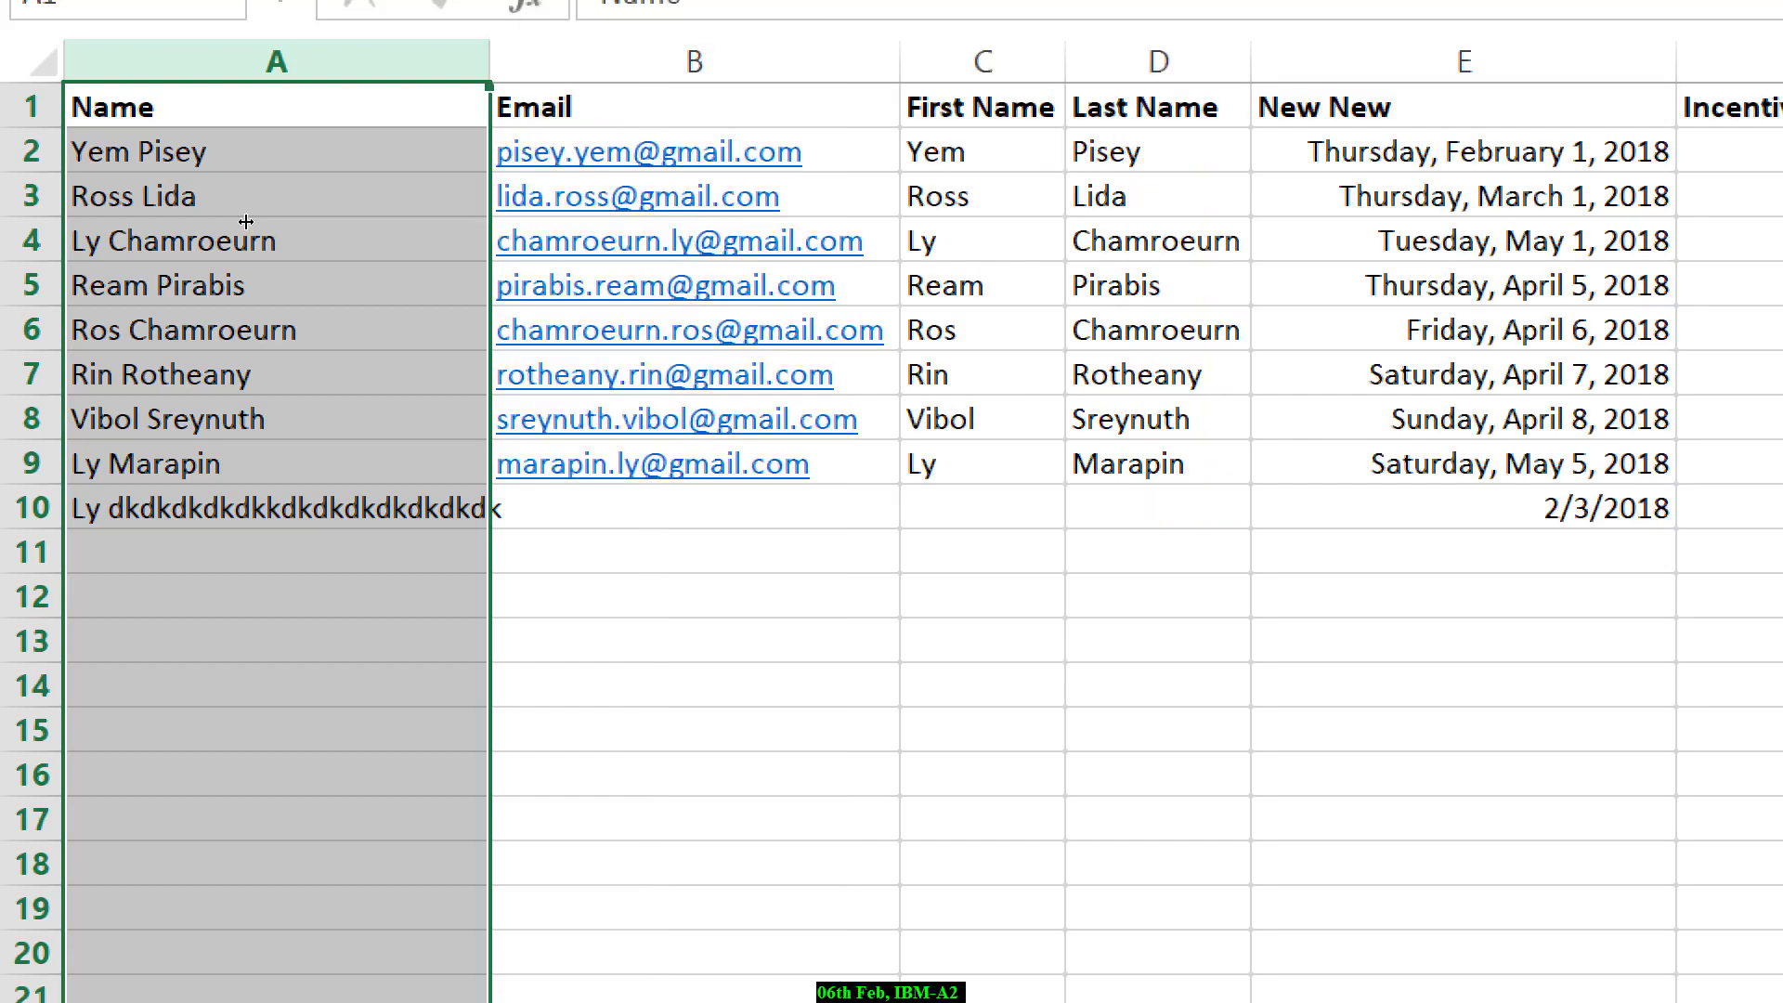
pyautogui.click(695, 773)
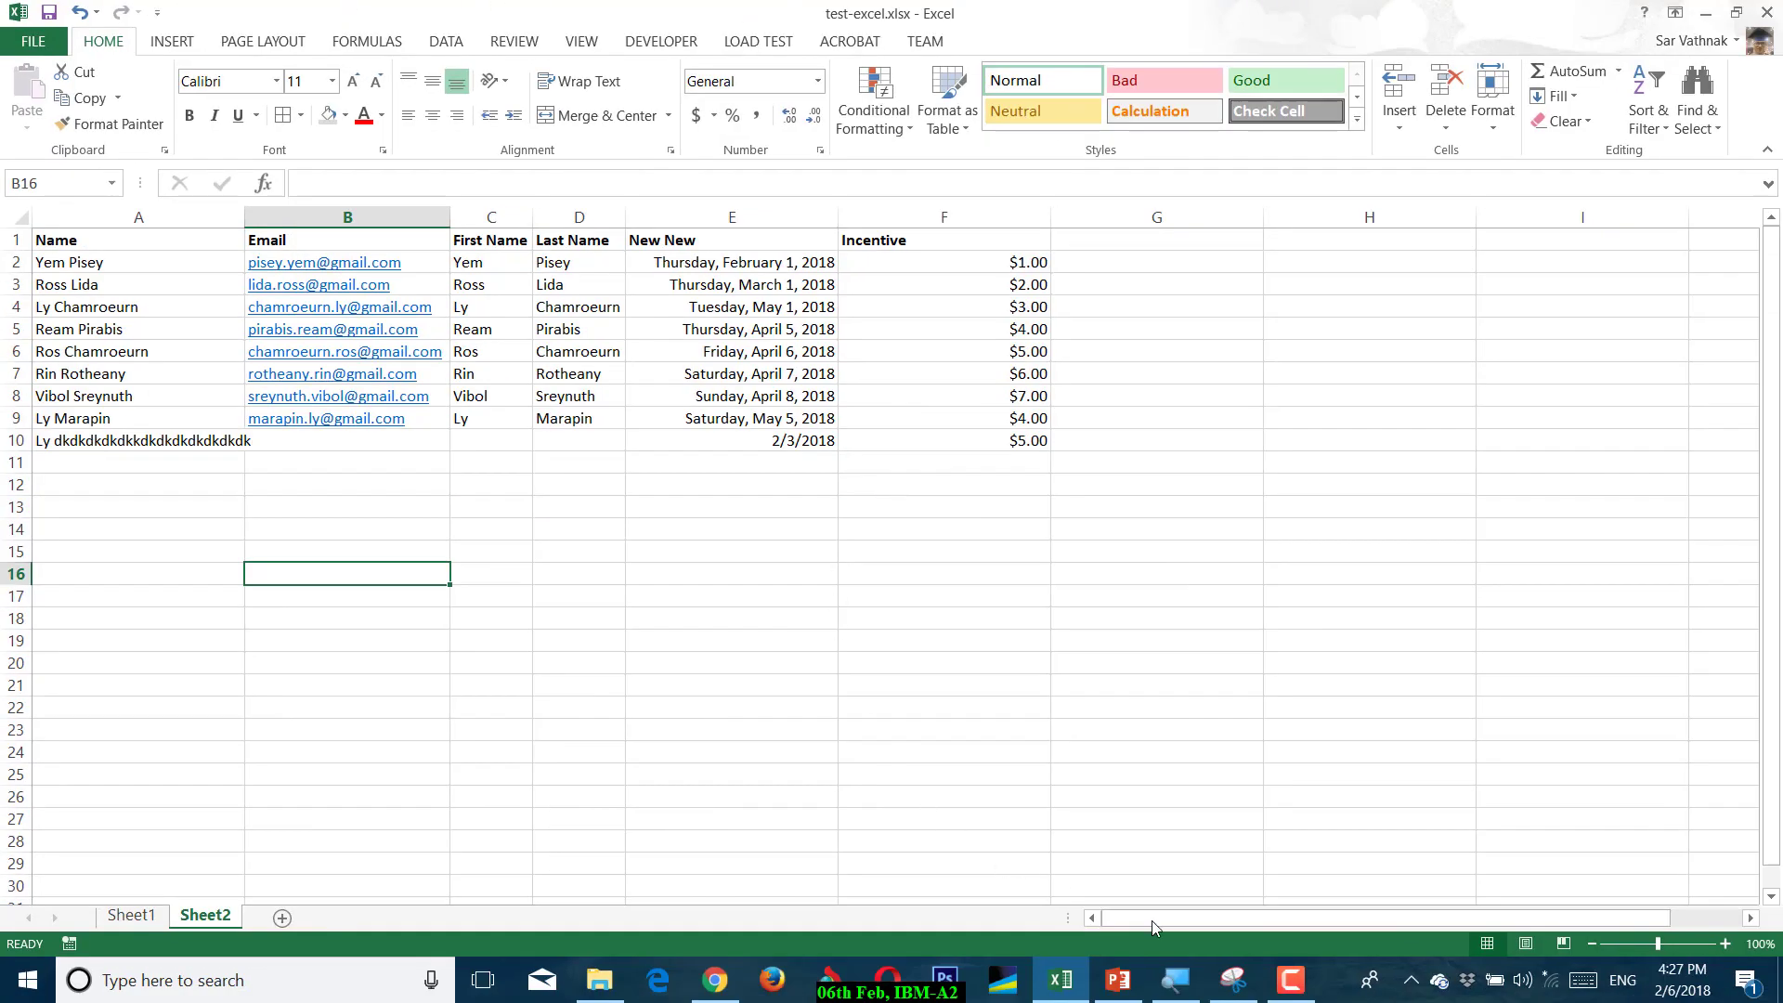
# Switch to PowerPoint and highlight the 'To wrap texts in cells' line on the Objectives slide.
pyautogui.click(1291, 974)
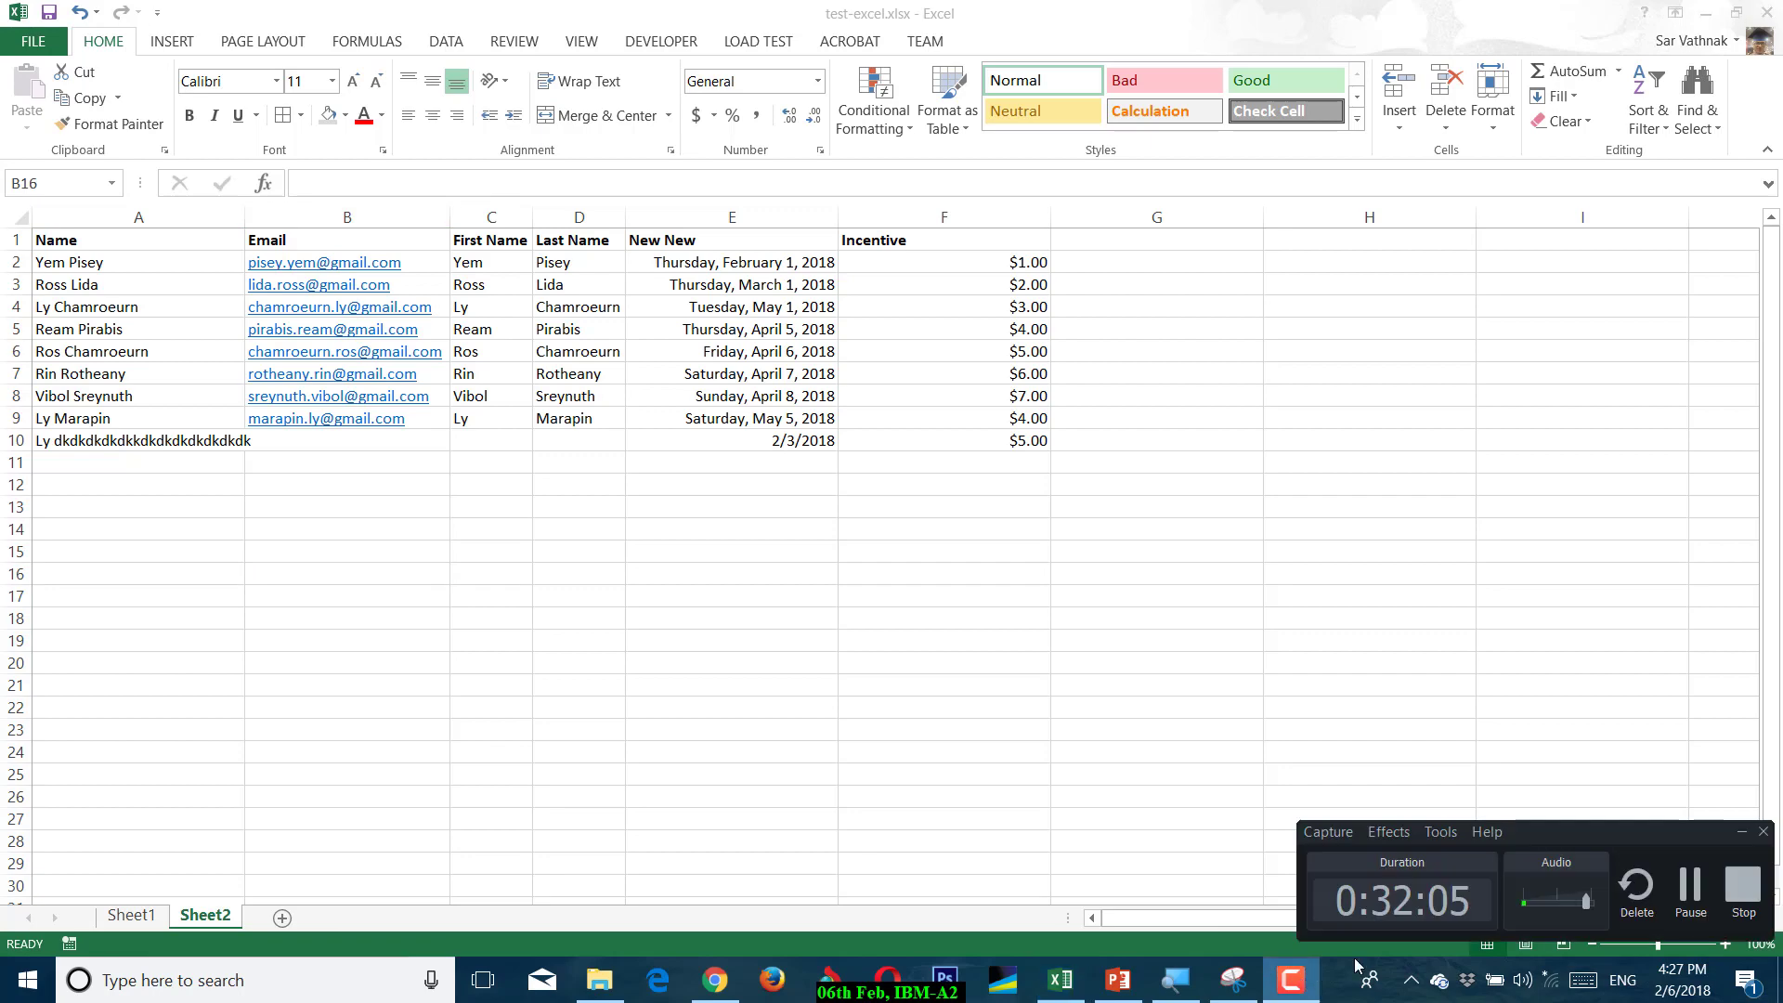
pyautogui.click(1118, 980)
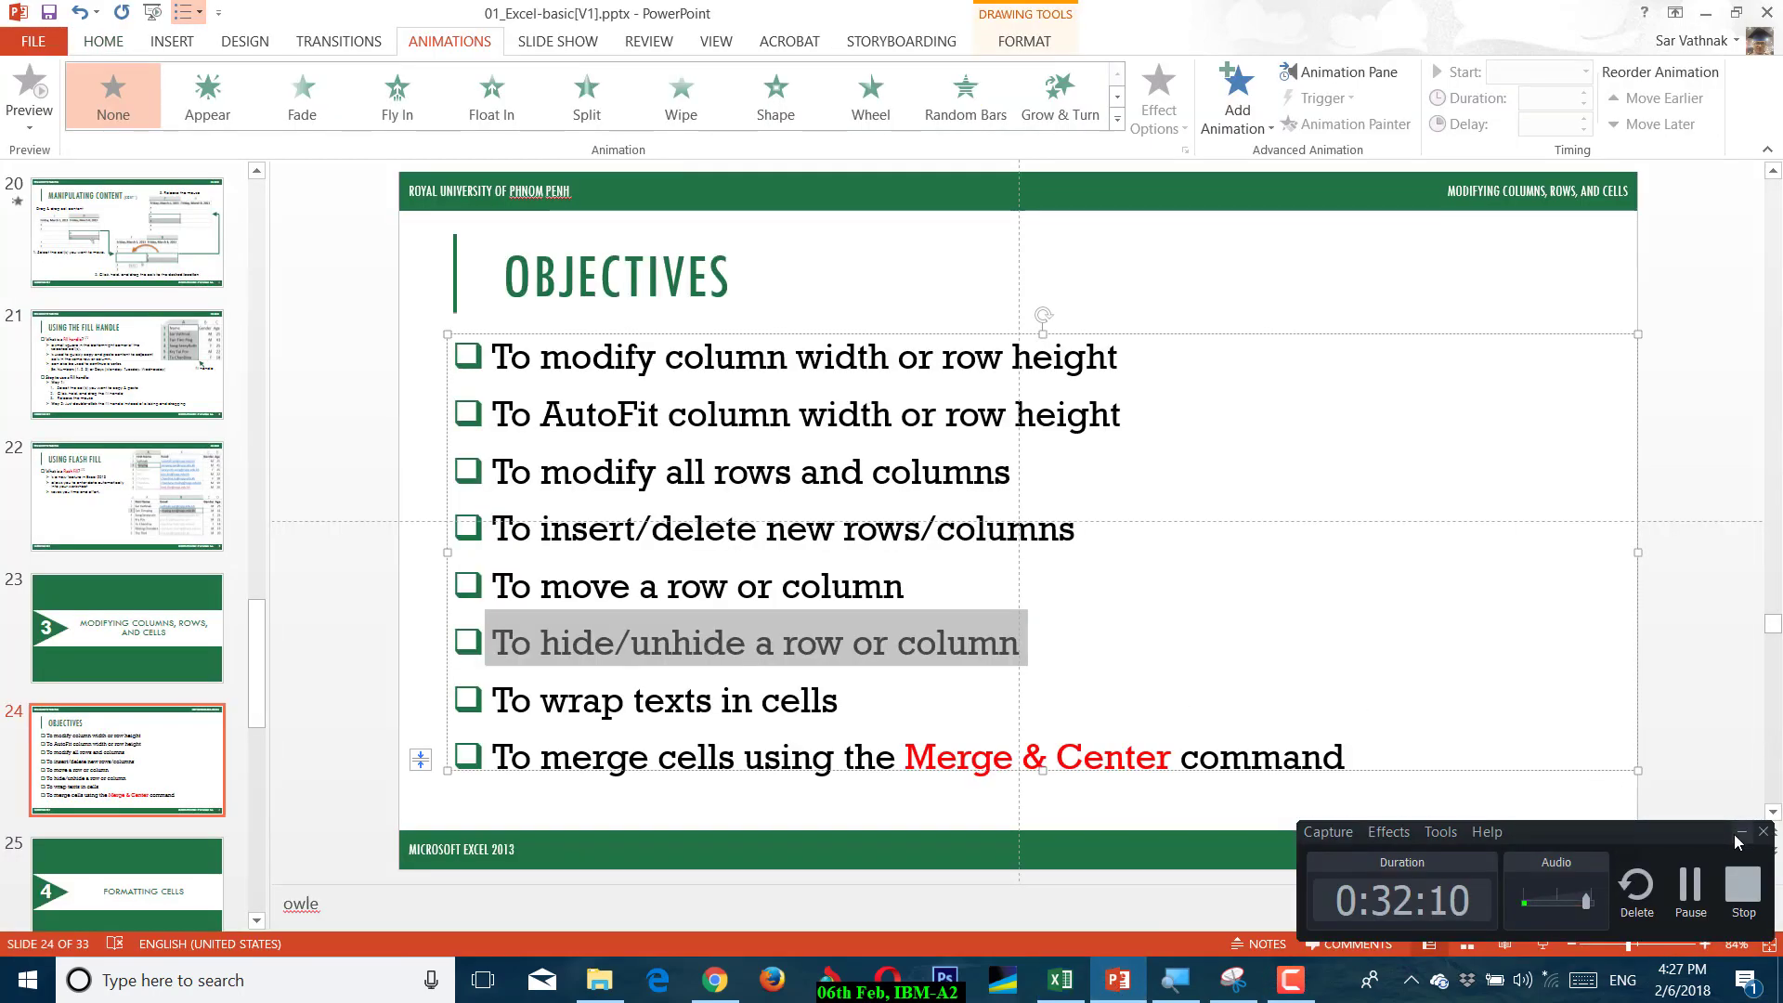
pyautogui.click(1740, 833)
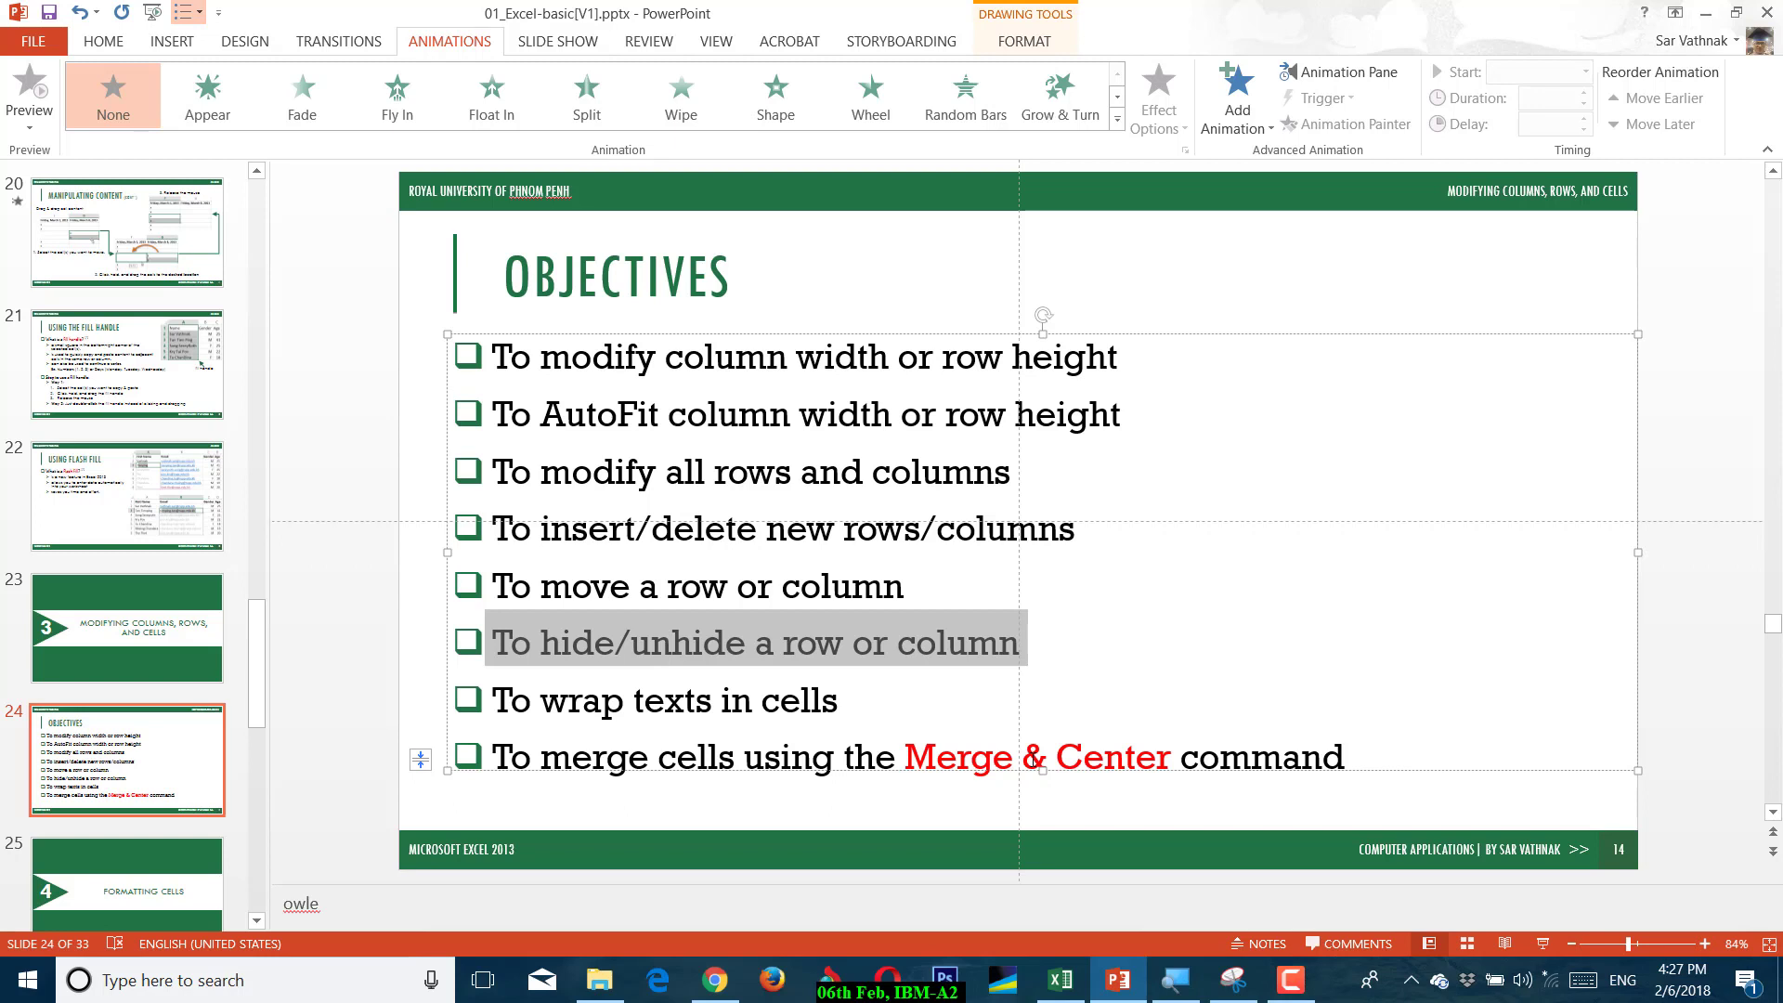
pyautogui.click(864, 712)
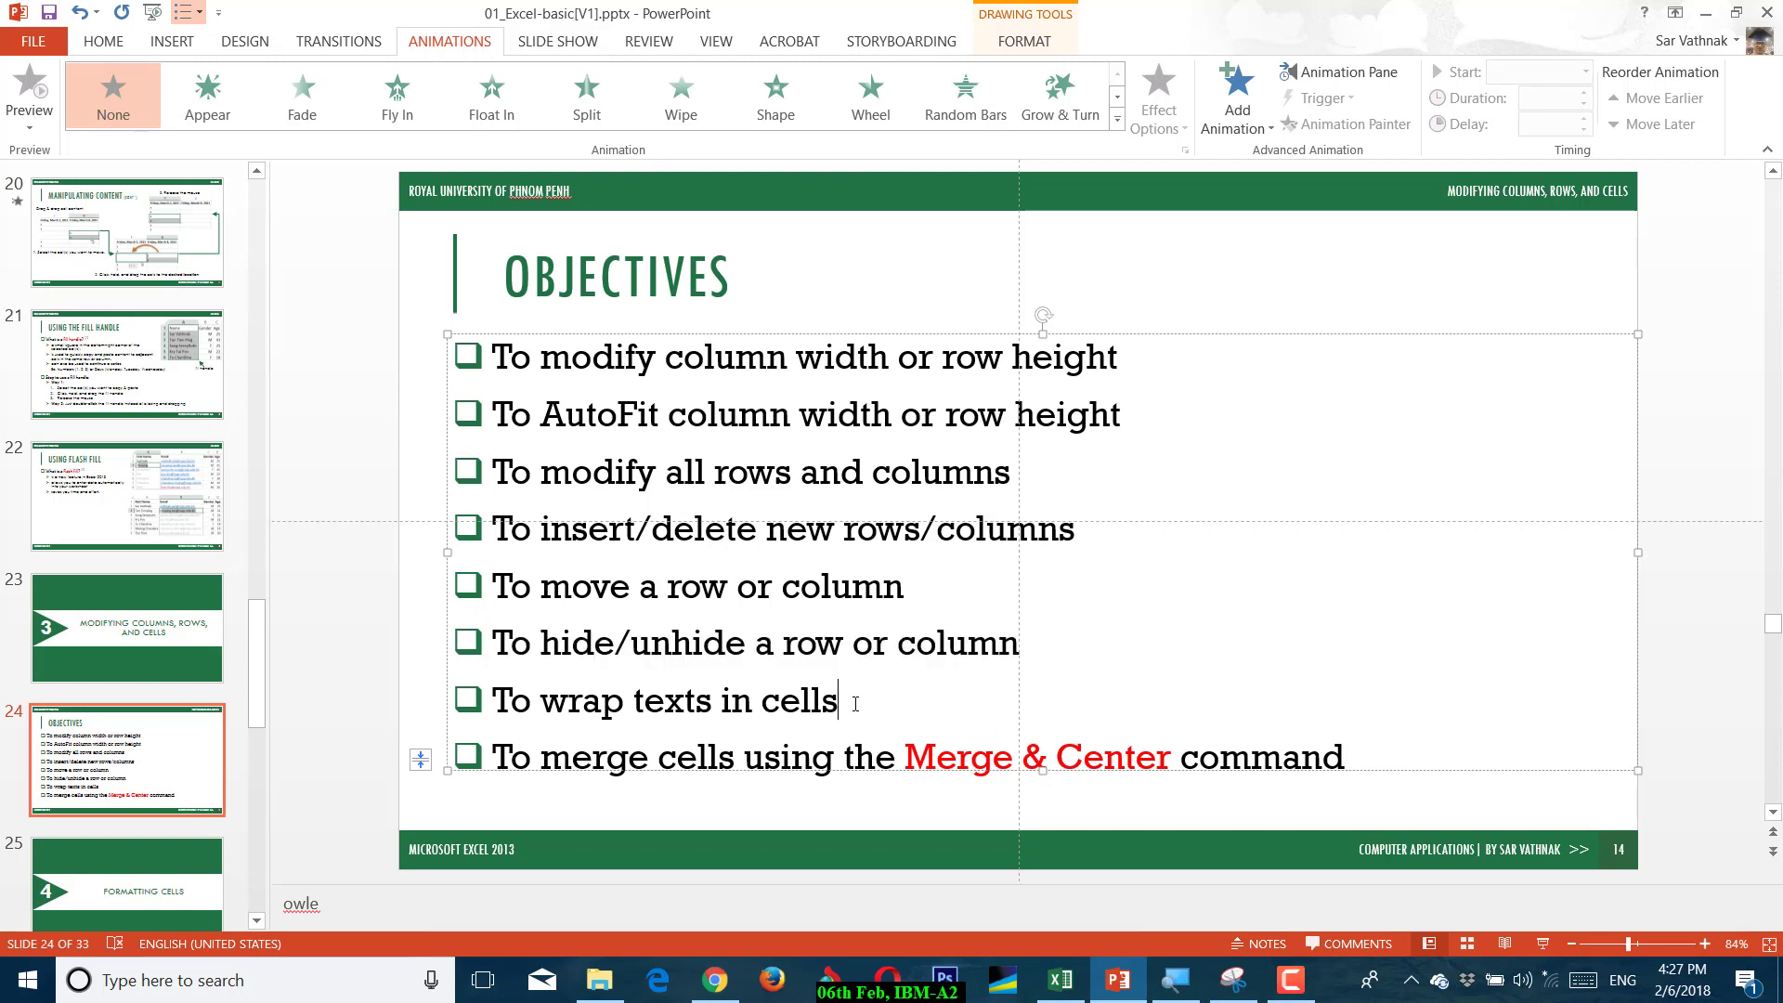
pyautogui.moveTo(841, 700); pyautogui.dragTo(492, 700)
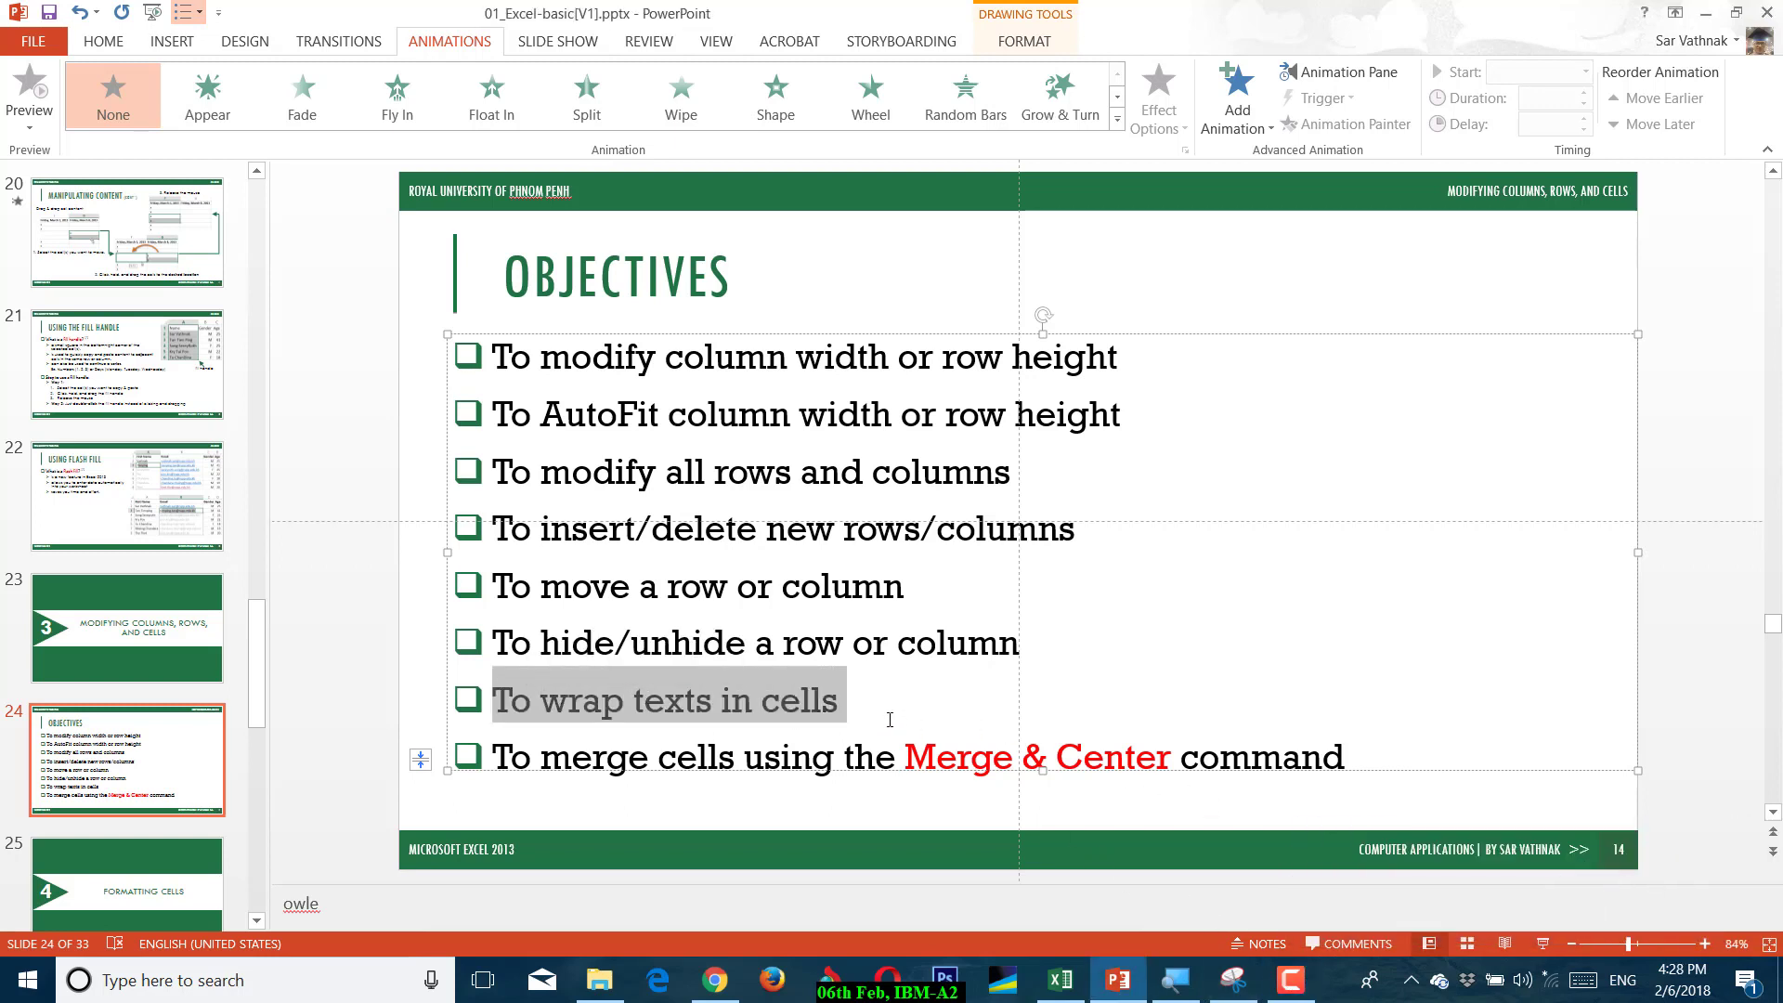
pyautogui.moveTo(887, 713); pyautogui.dragTo(505, 692)
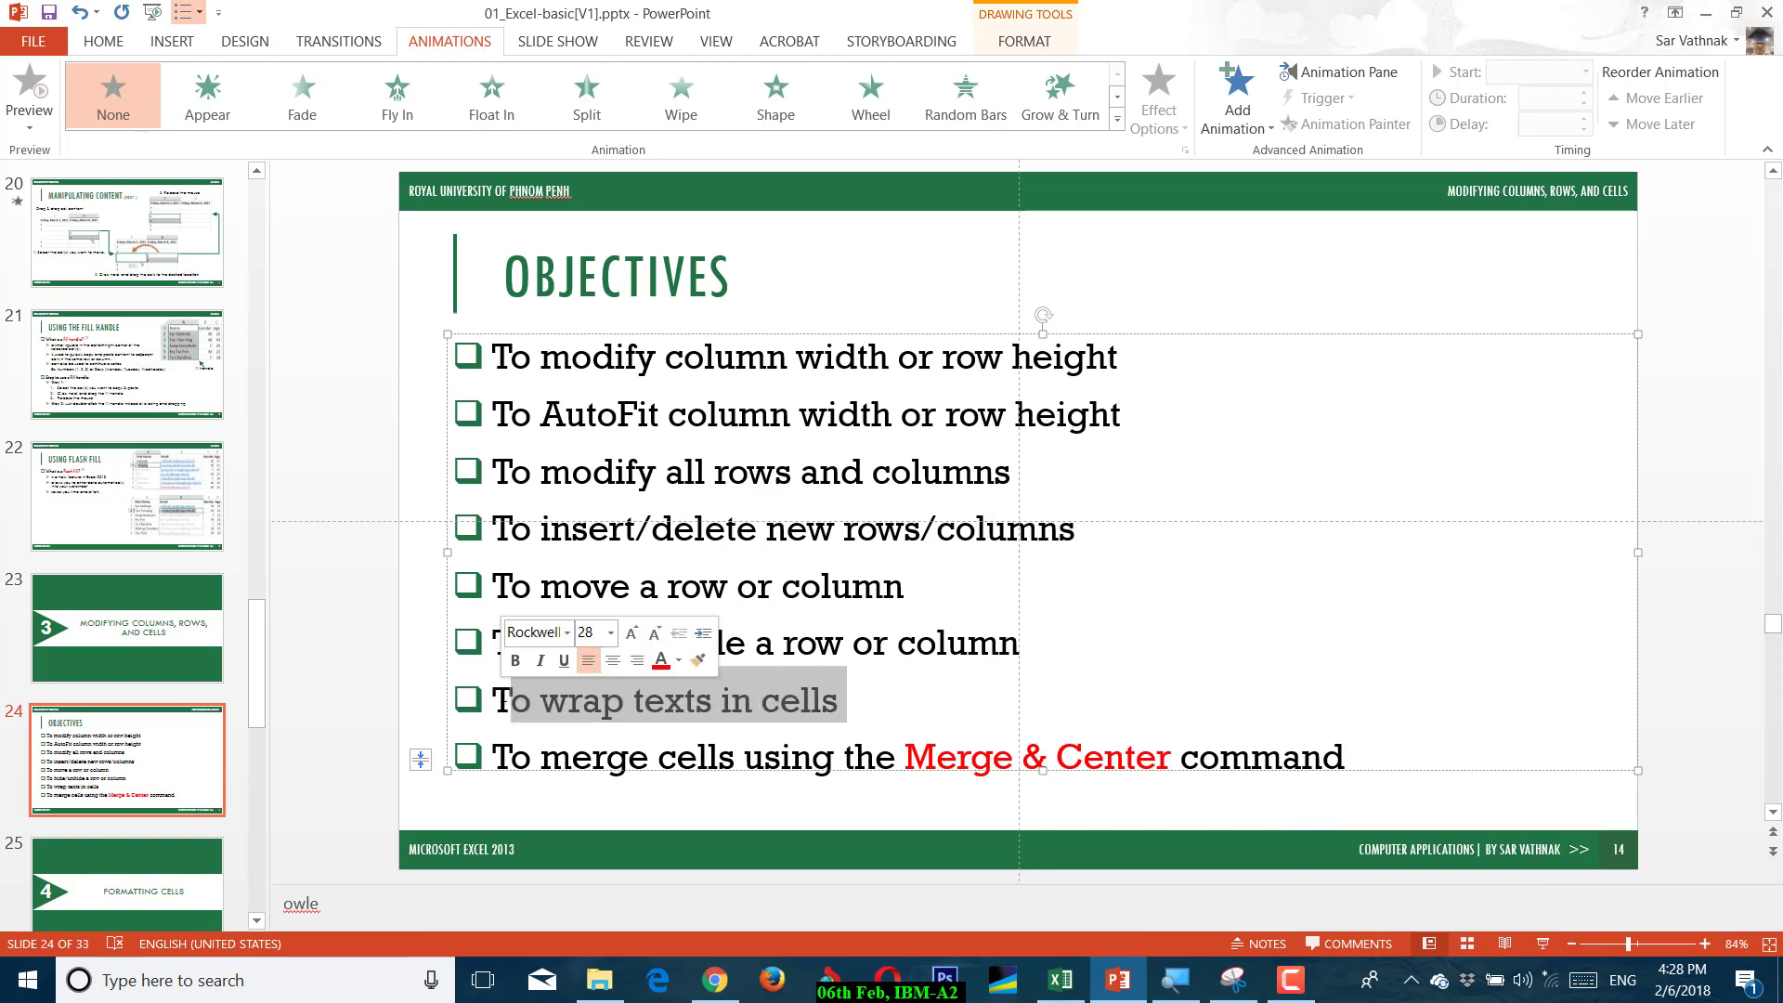
# Return to the Excel workbook and start editing cell A10.
pyautogui.click(1060, 979)
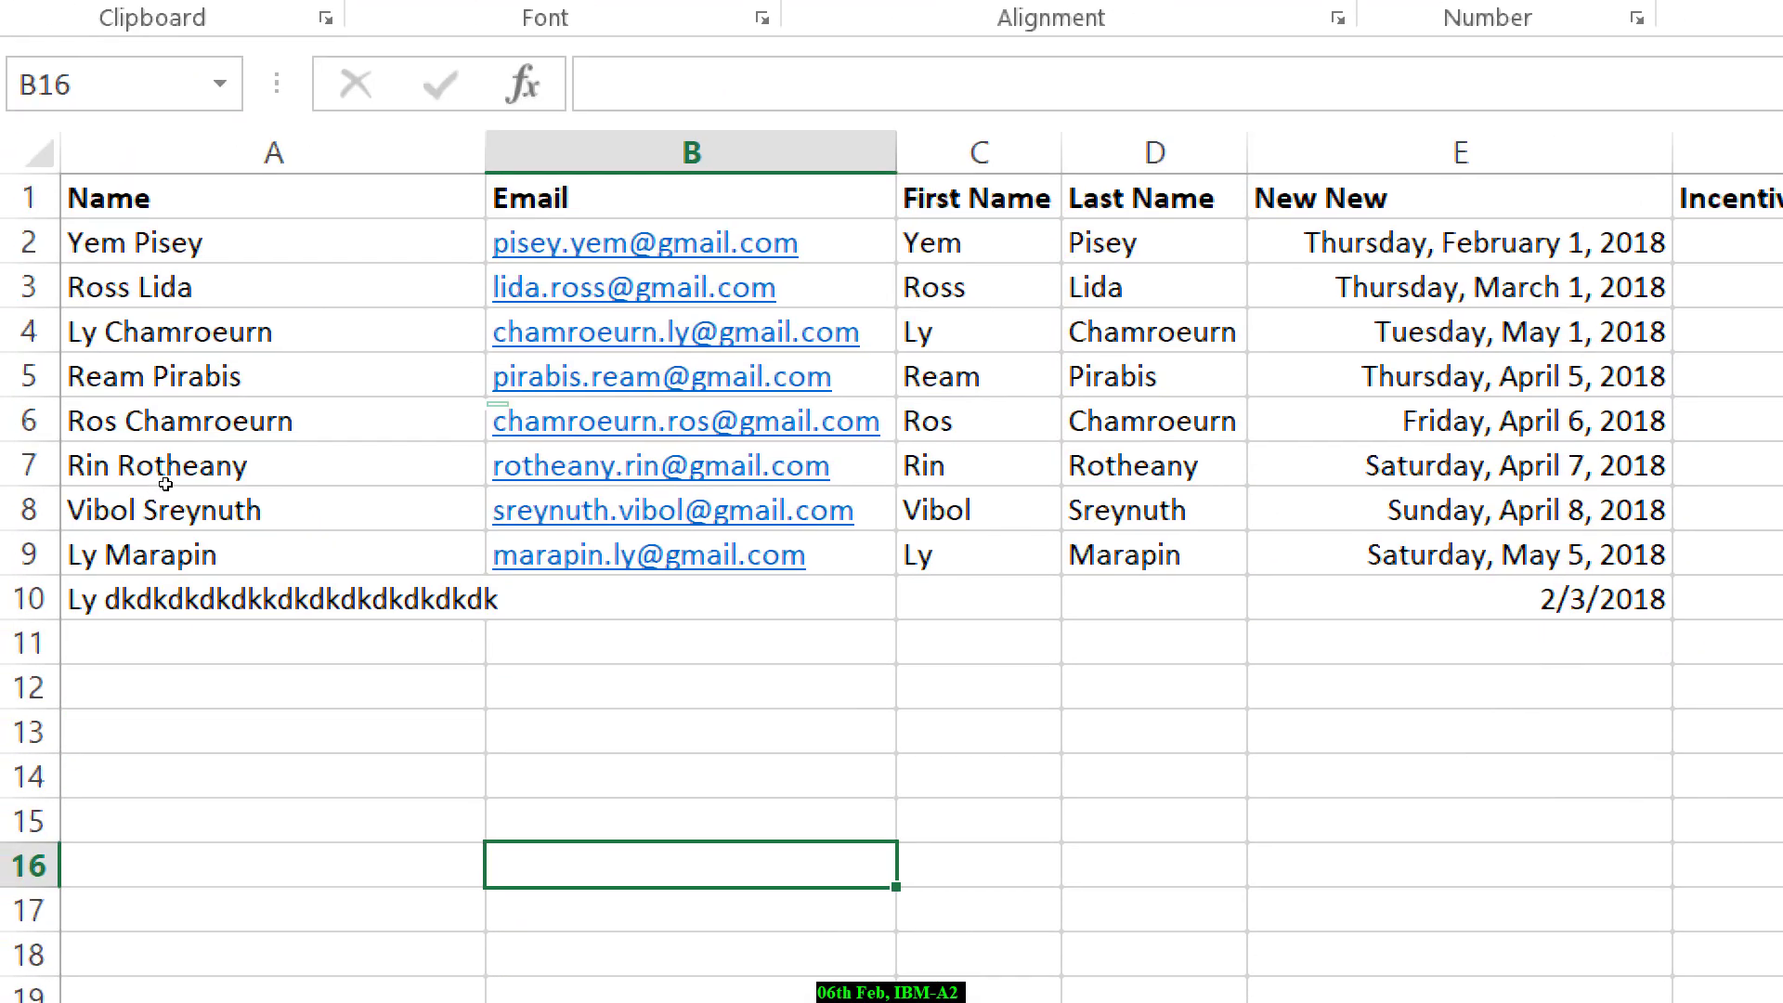
pyautogui.press('Left')
pyautogui.press('Up')
pyautogui.press('Up')
pyautogui.press('Up')
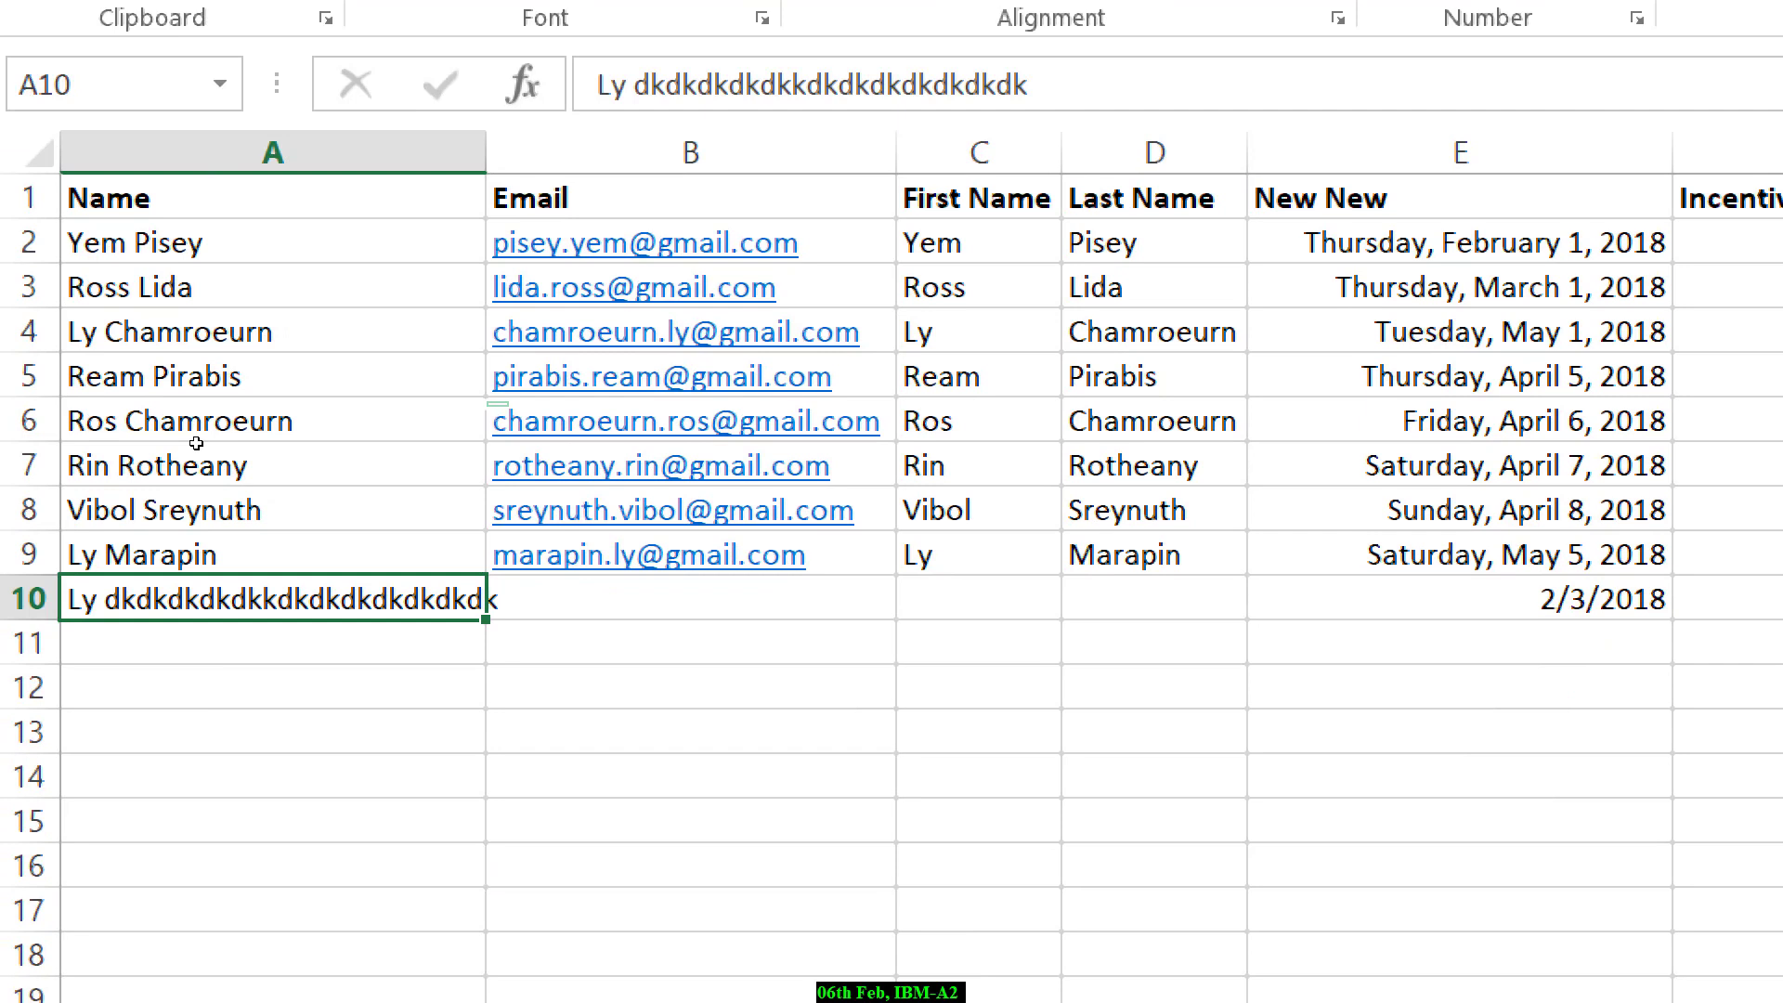
pyautogui.press('F2')
# Replace A10's text with 'This is the time I want to go home'.
pyautogui.hotkey('shift', 'Home')
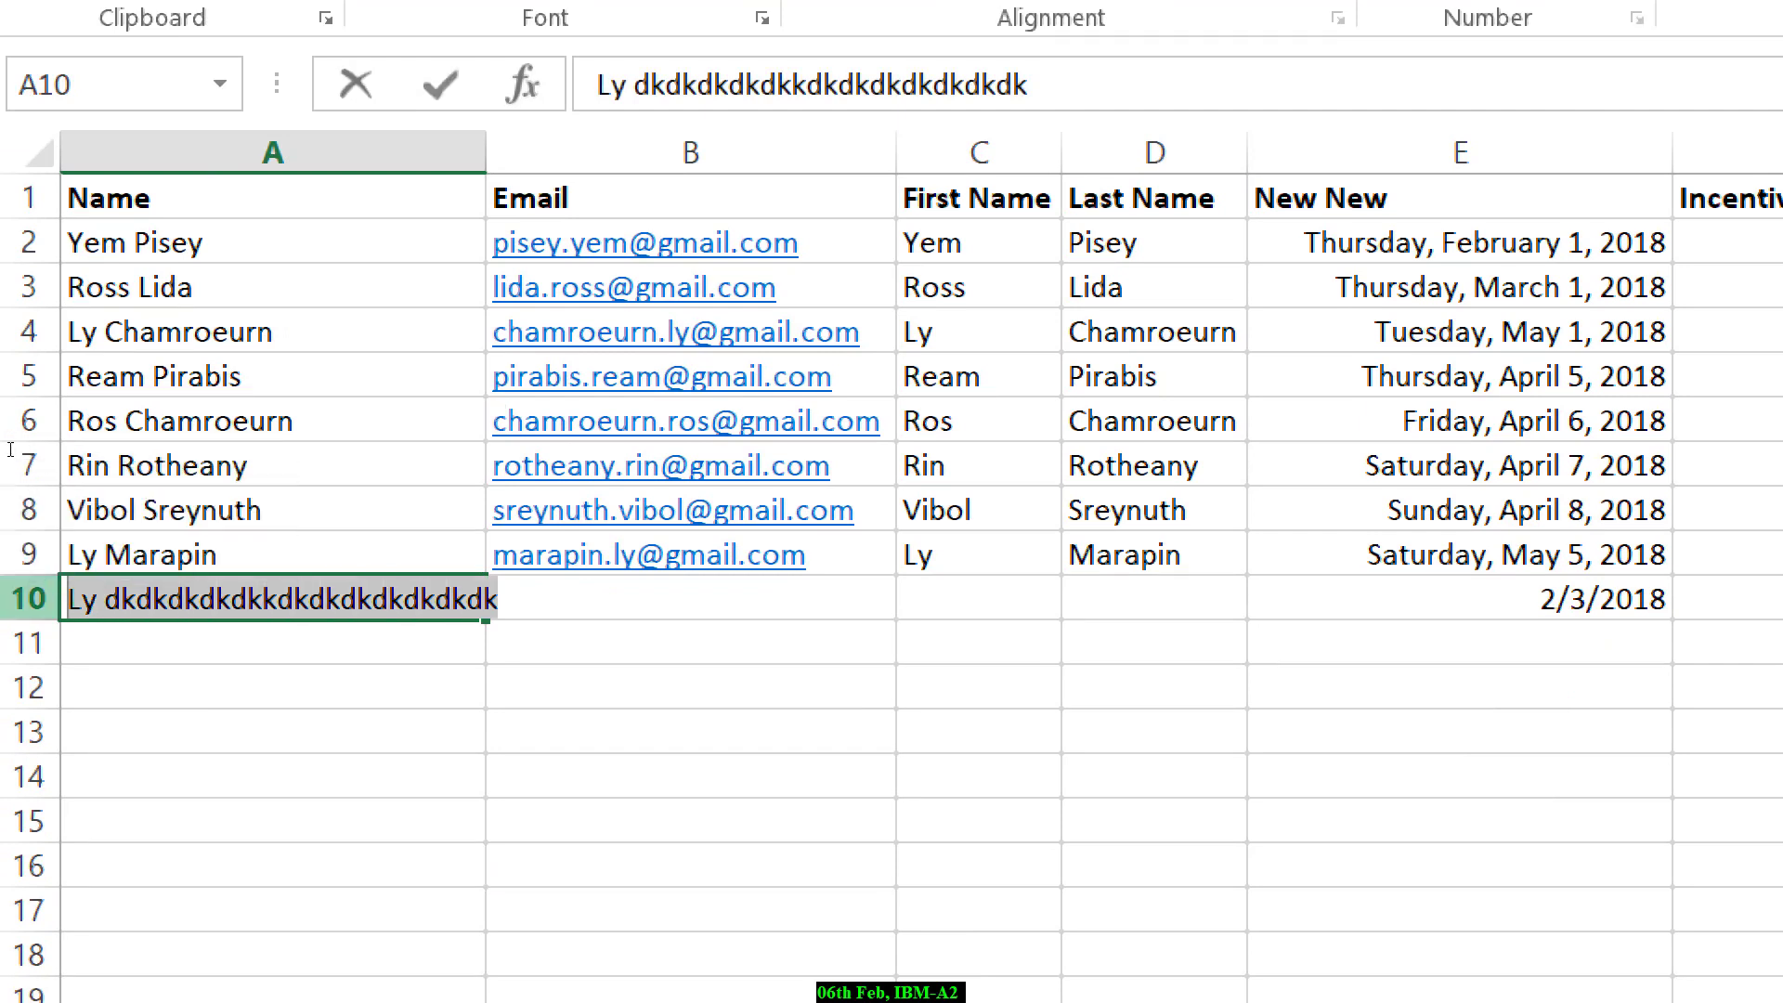
pyautogui.write('This is the ')
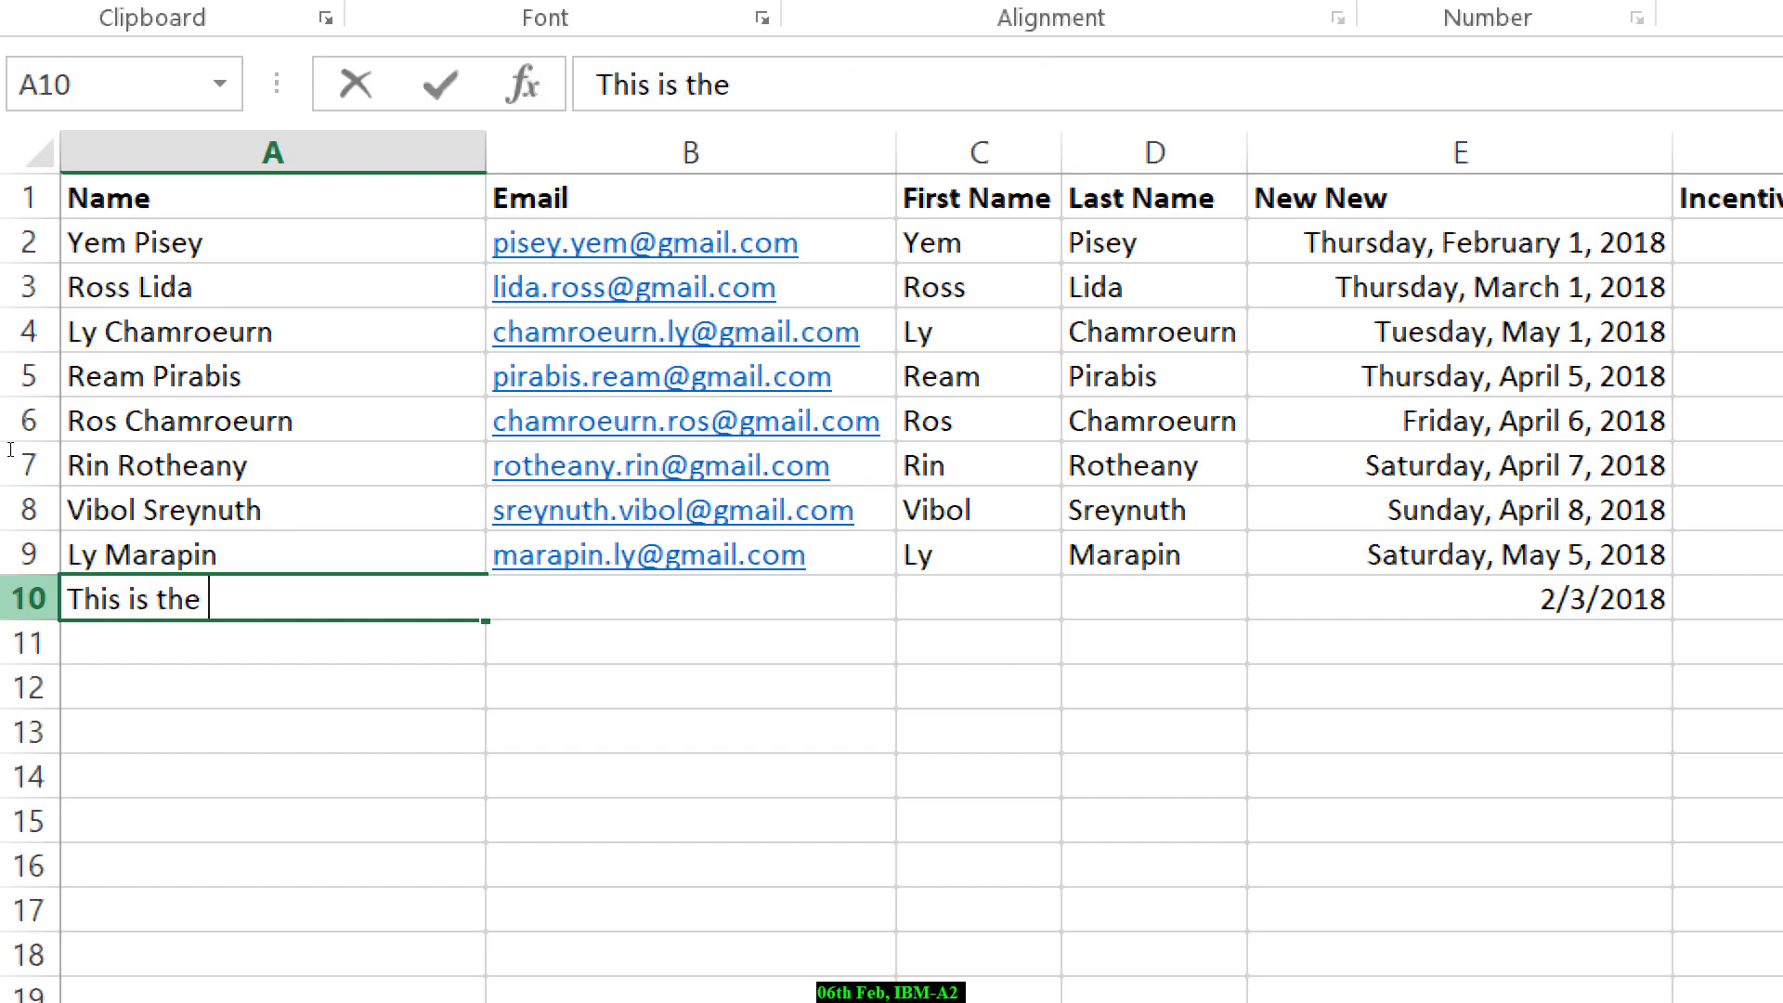
pyautogui.write('time')
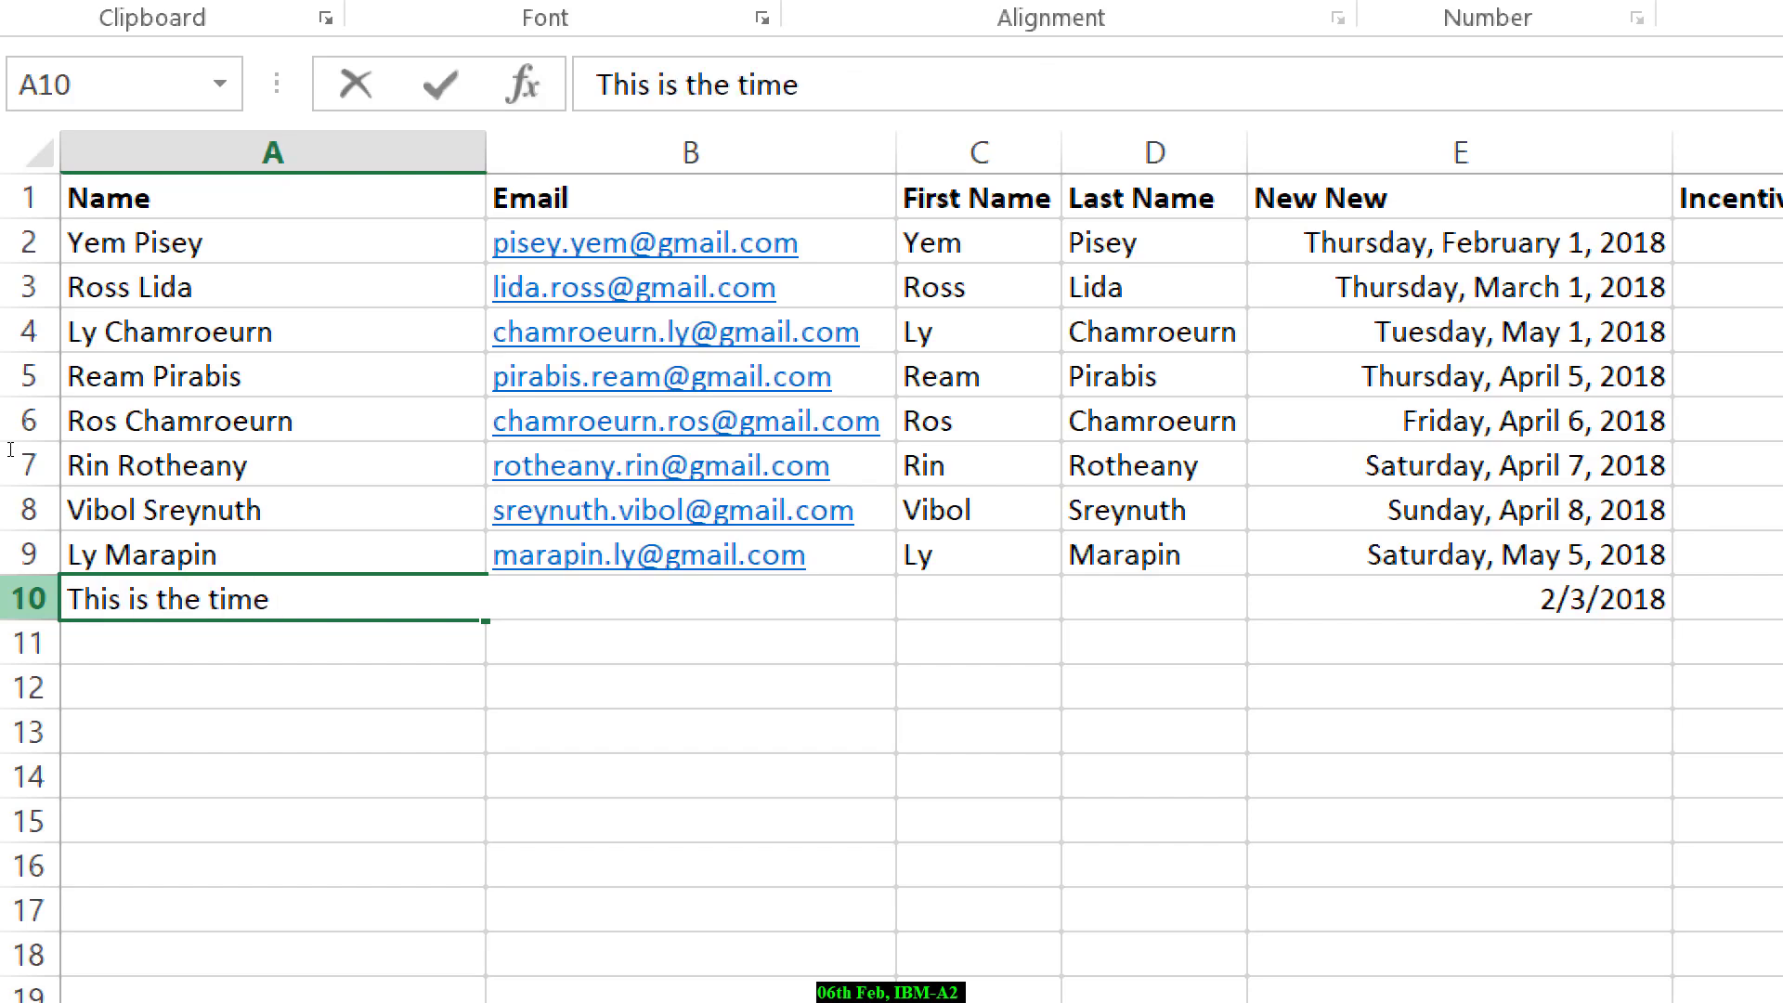
pyautogui.write(' I want to go hom')
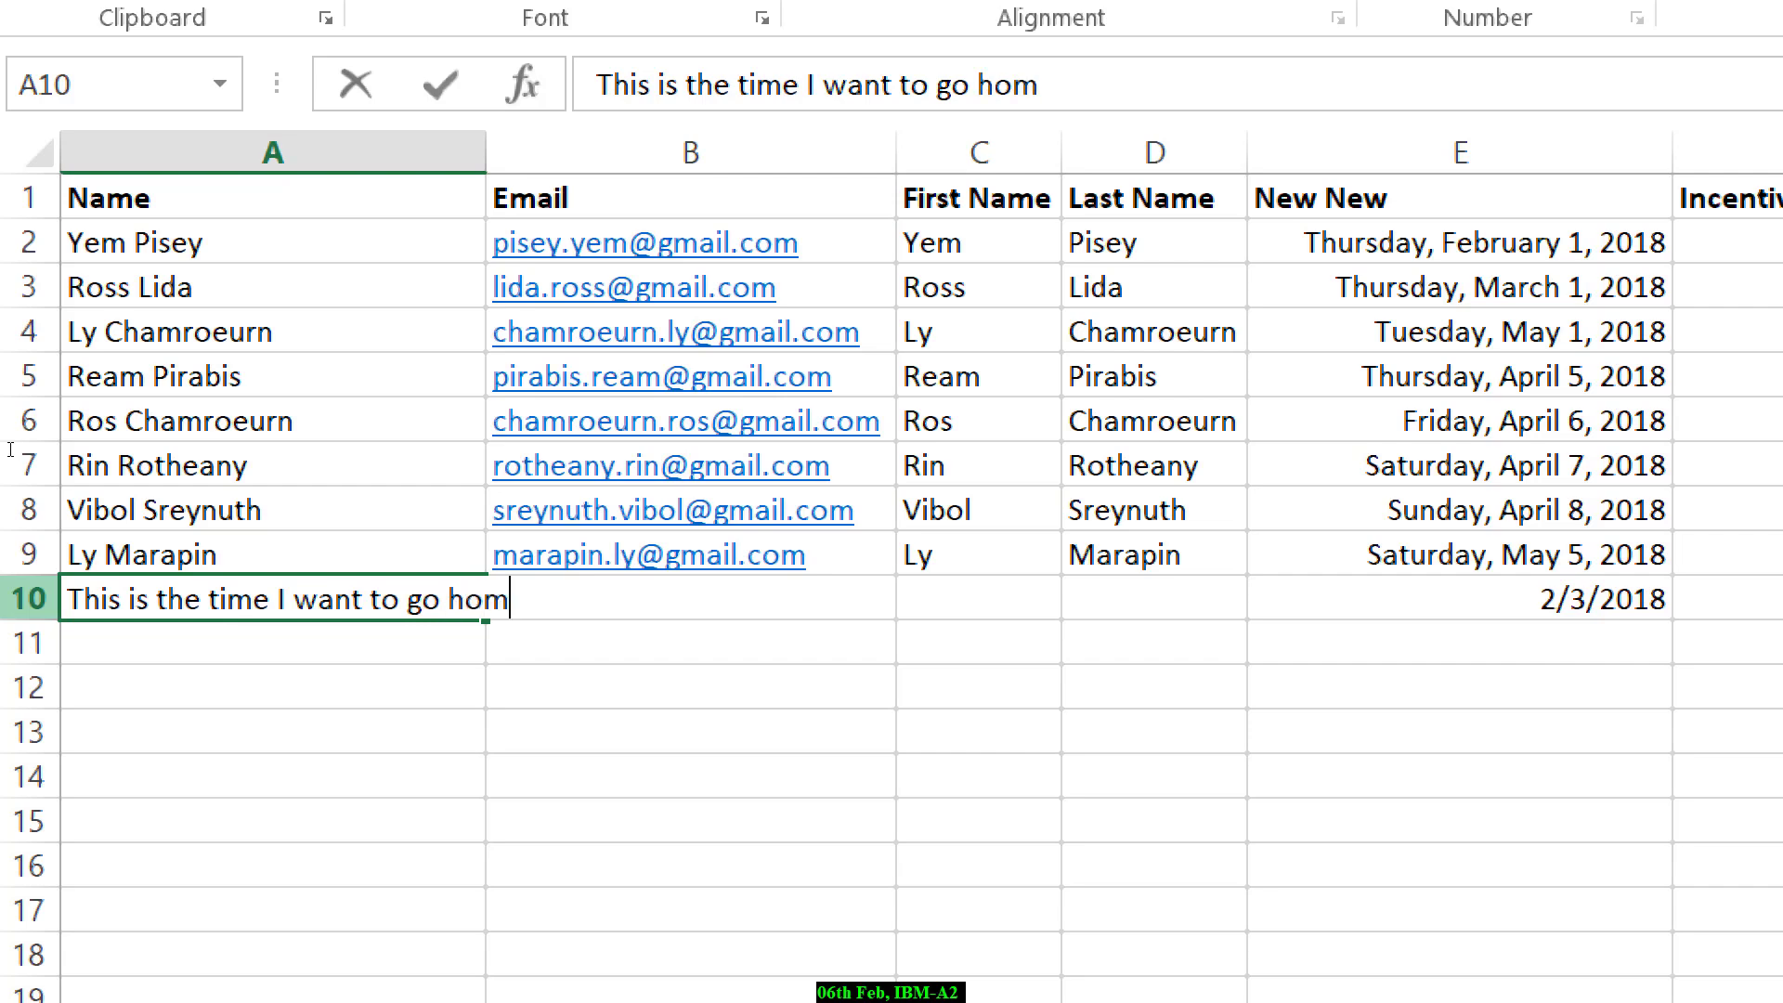
pyautogui.write('e')
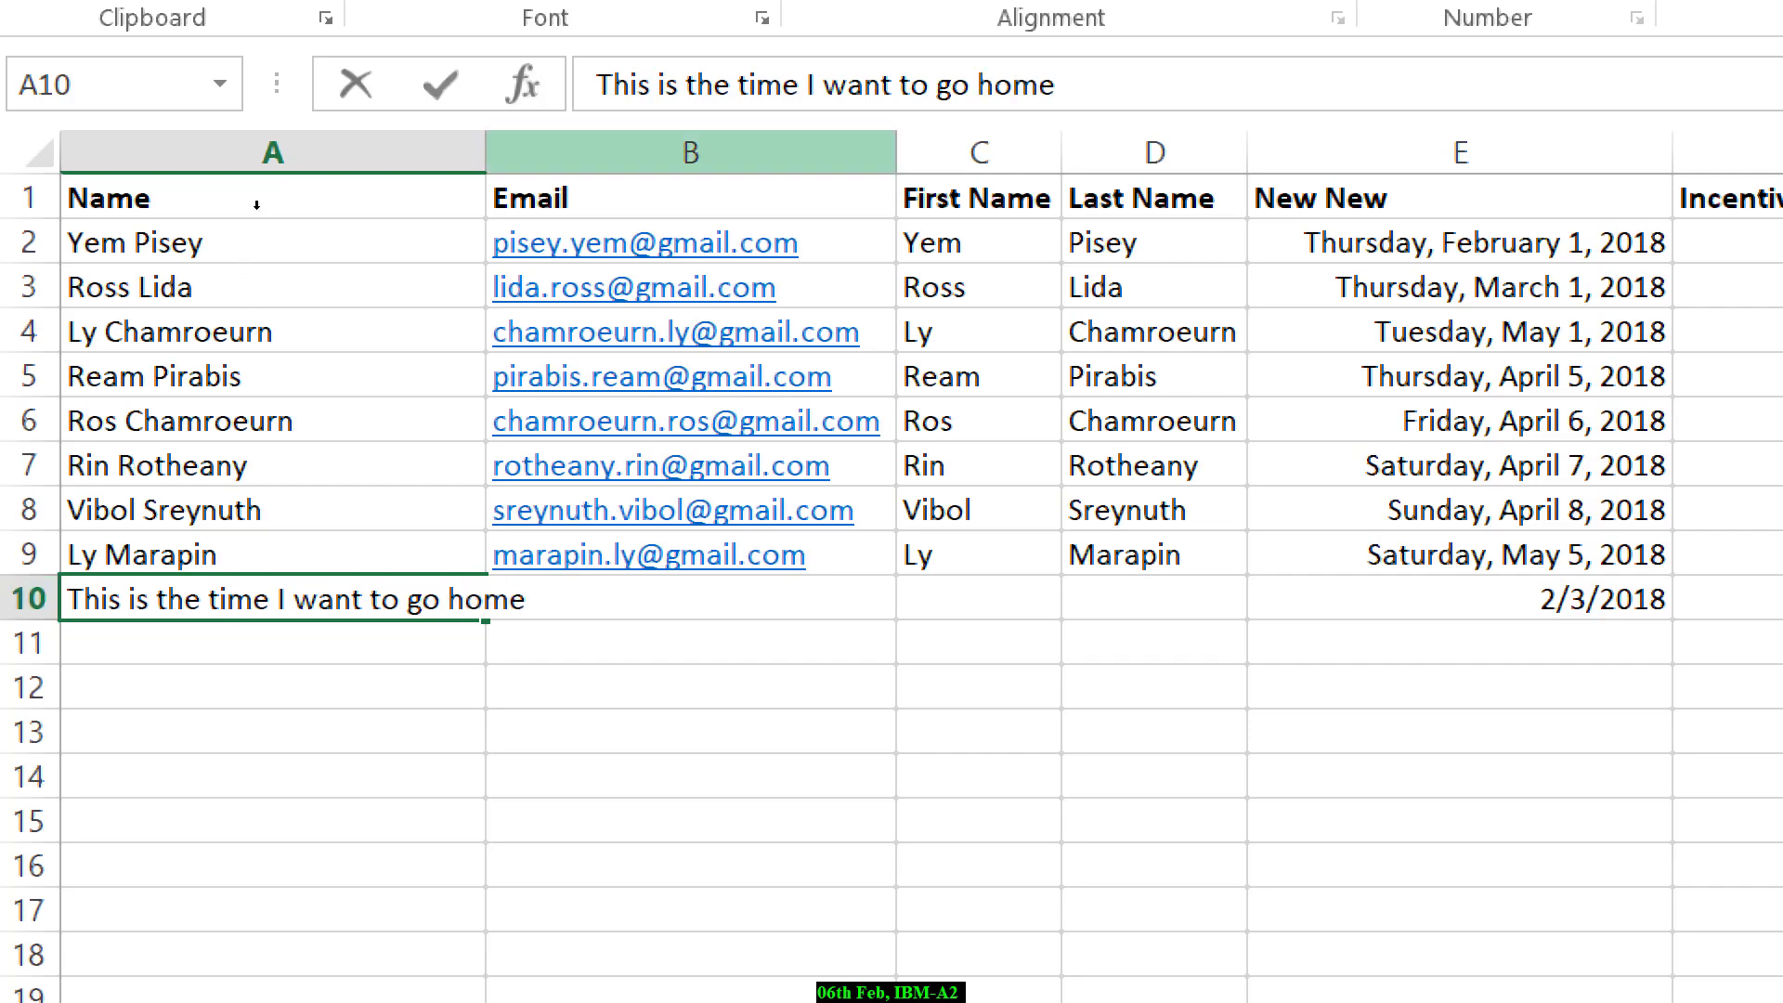
pyautogui.click(229, 305)
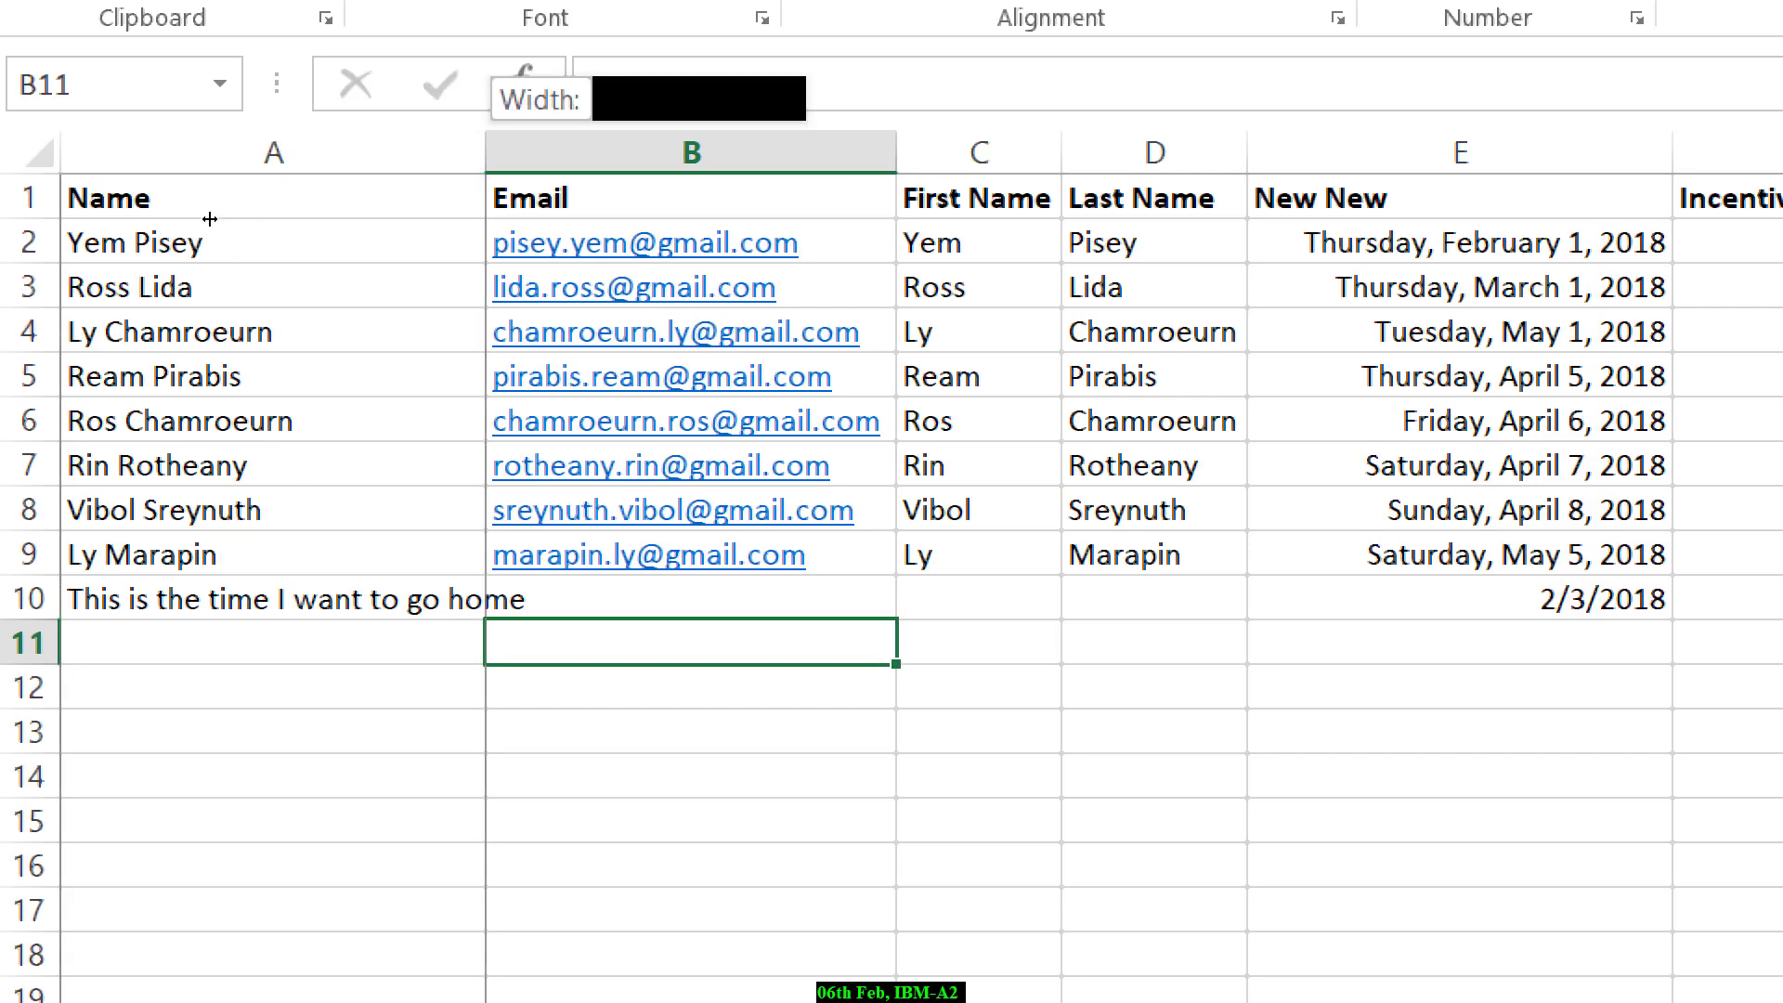
# Narrow column A to fit the names and return to cell A10.
pyautogui.moveTo(210, 218); pyautogui.dragTo(114, 427)
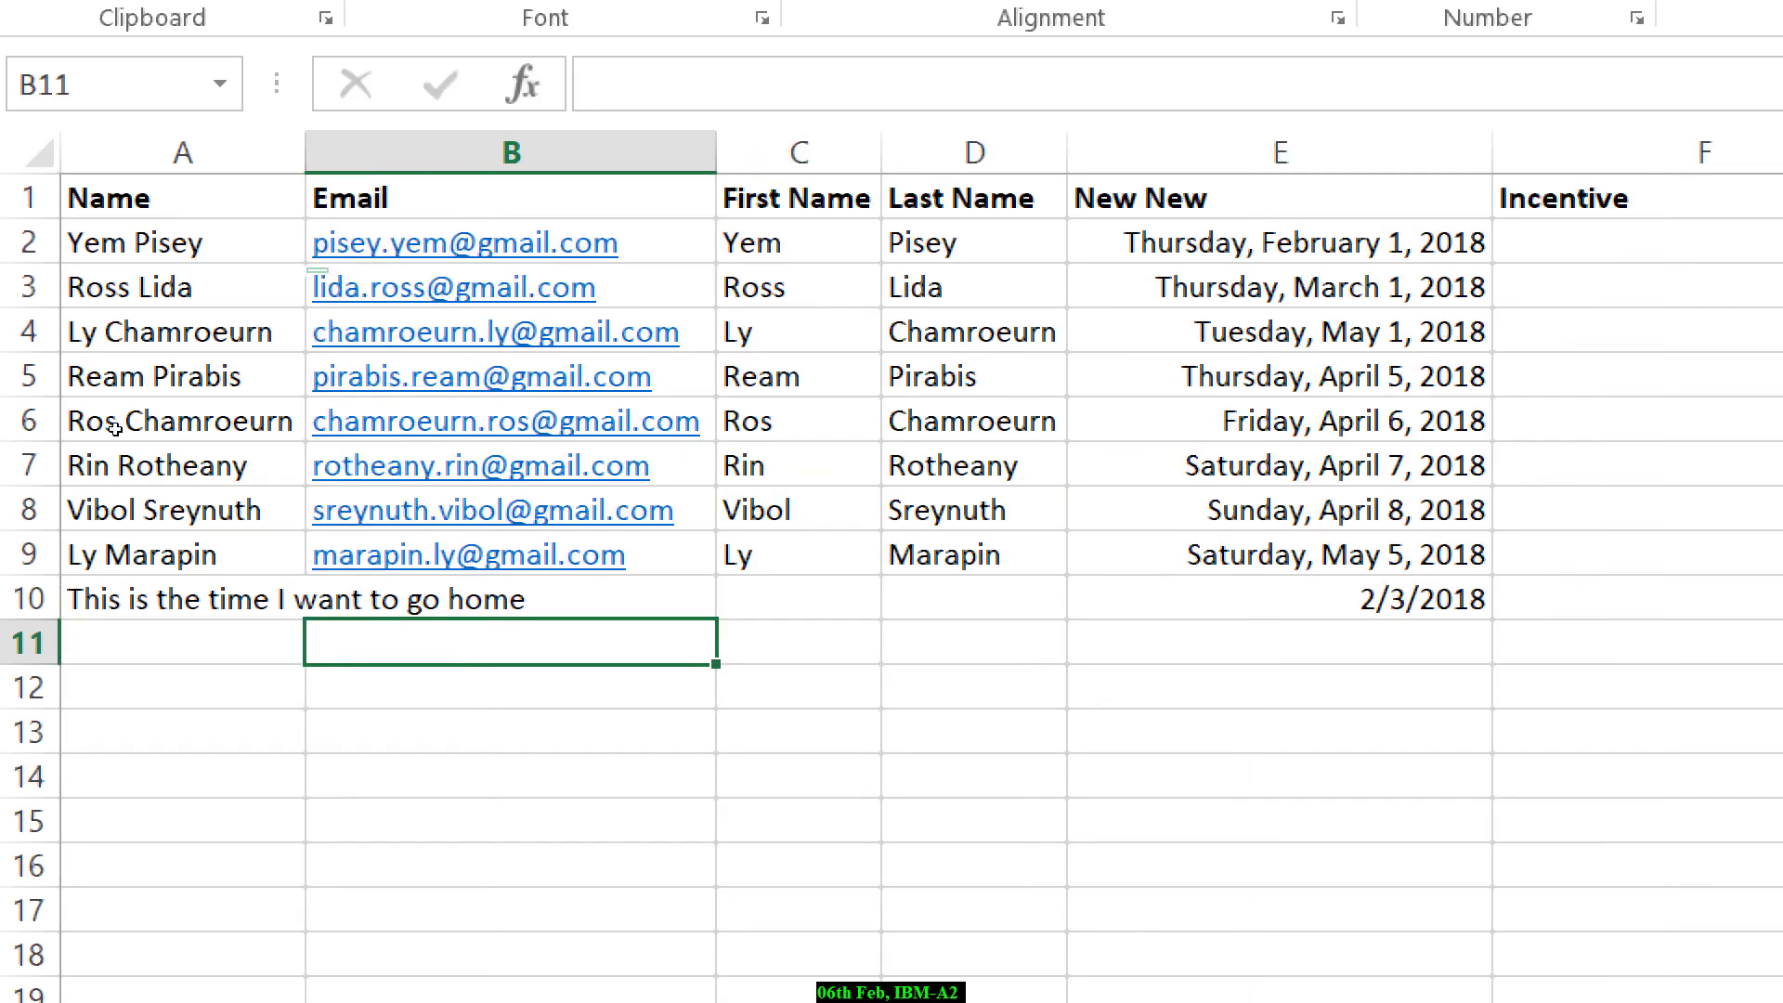
pyautogui.press('Up')
pyautogui.press('Left')
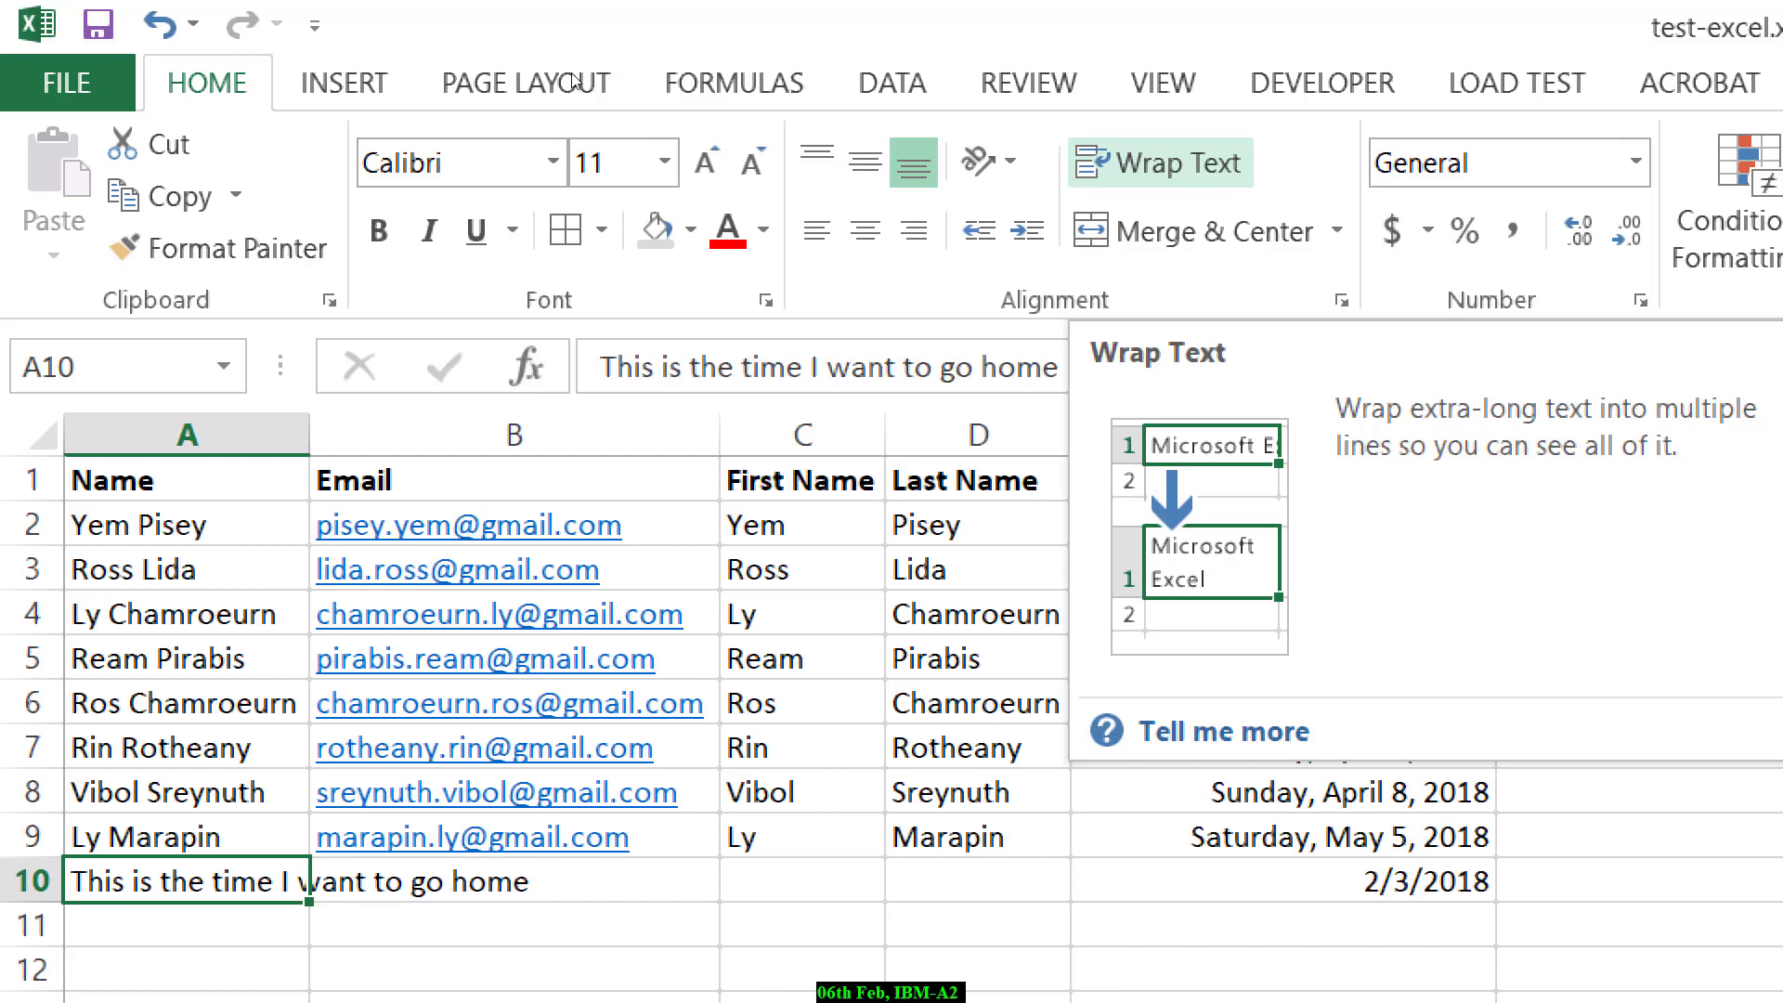
# Wrap A10's sentence onto two lines and tighten row 10's height to fit.
pyautogui.click(1161, 163)
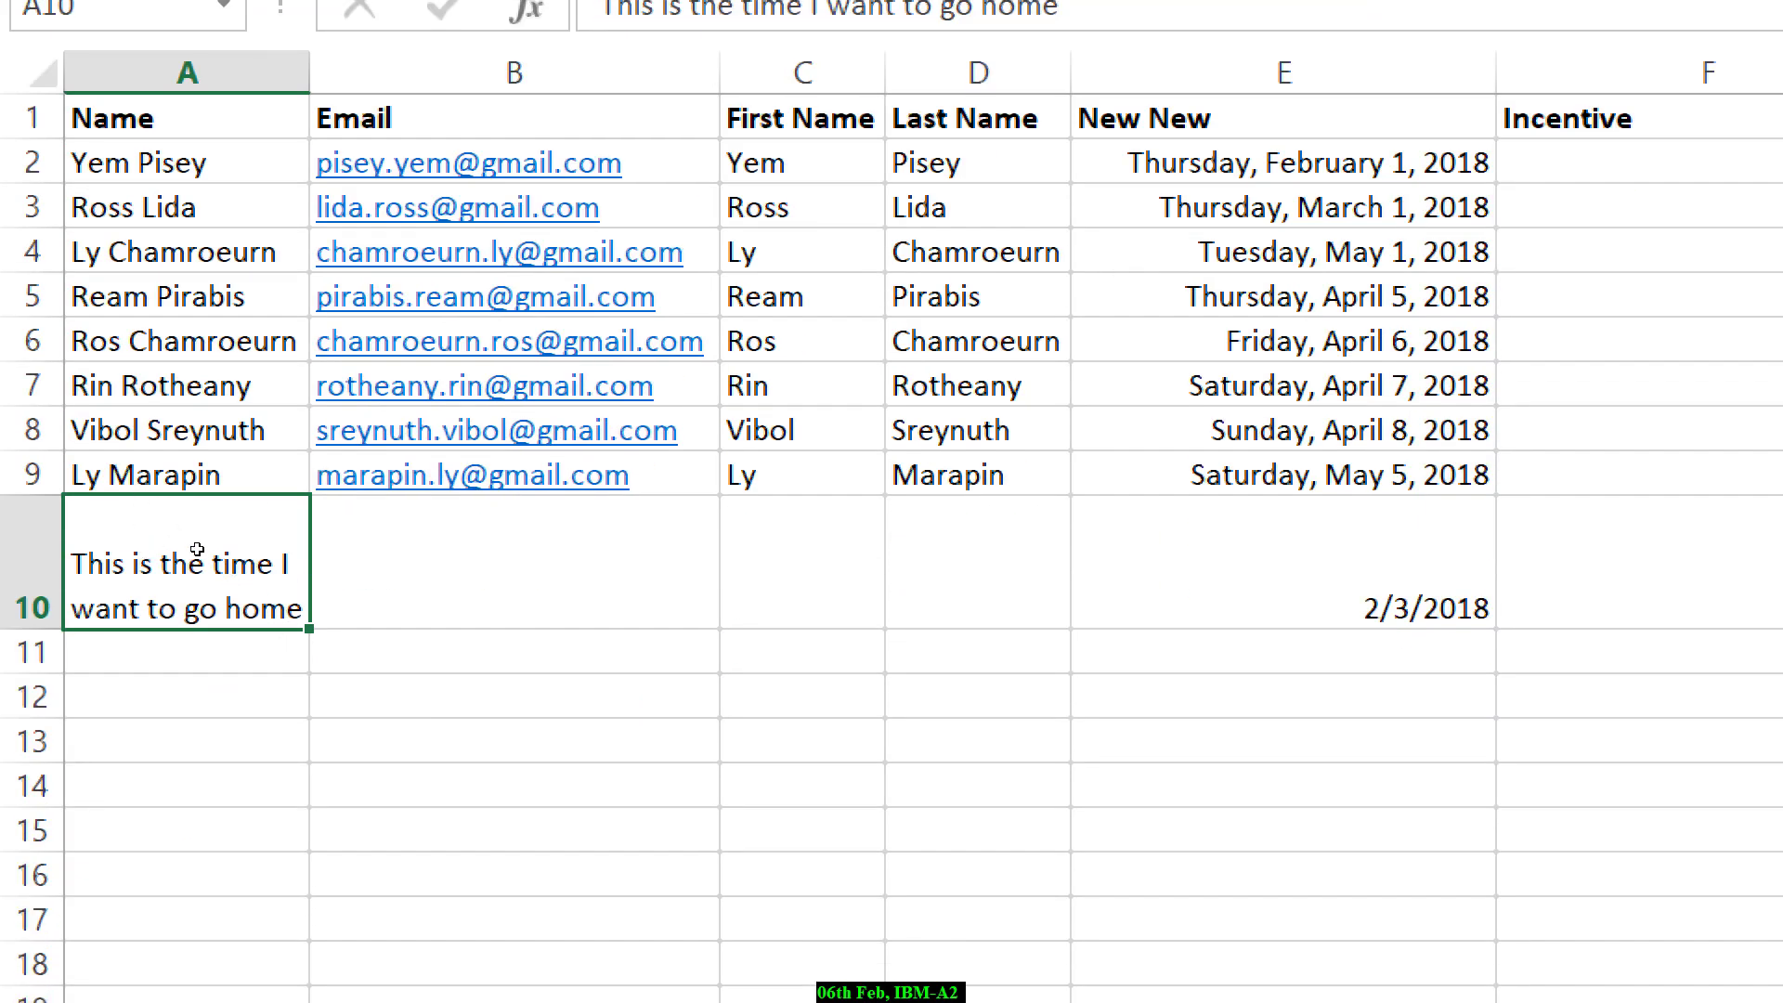
pyautogui.press('Down')
pyautogui.press('Down')
pyautogui.press('Right')
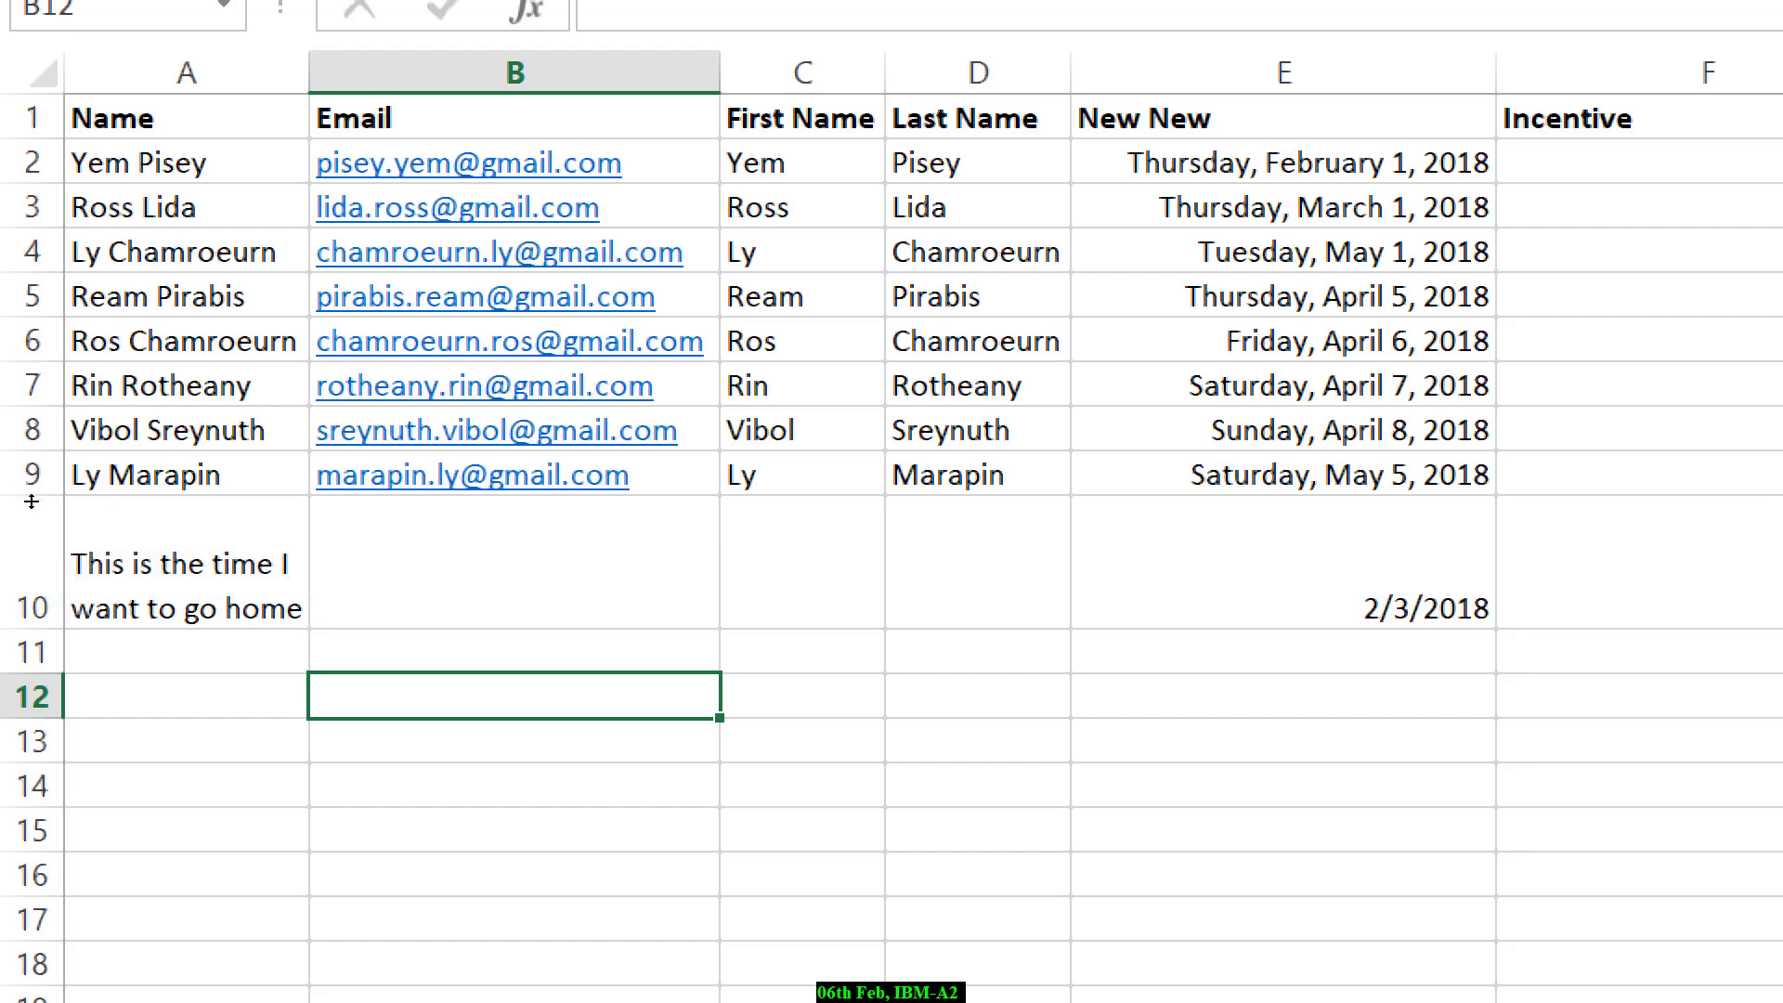
pyautogui.moveTo(25, 498); pyautogui.dragTo(52, 474)
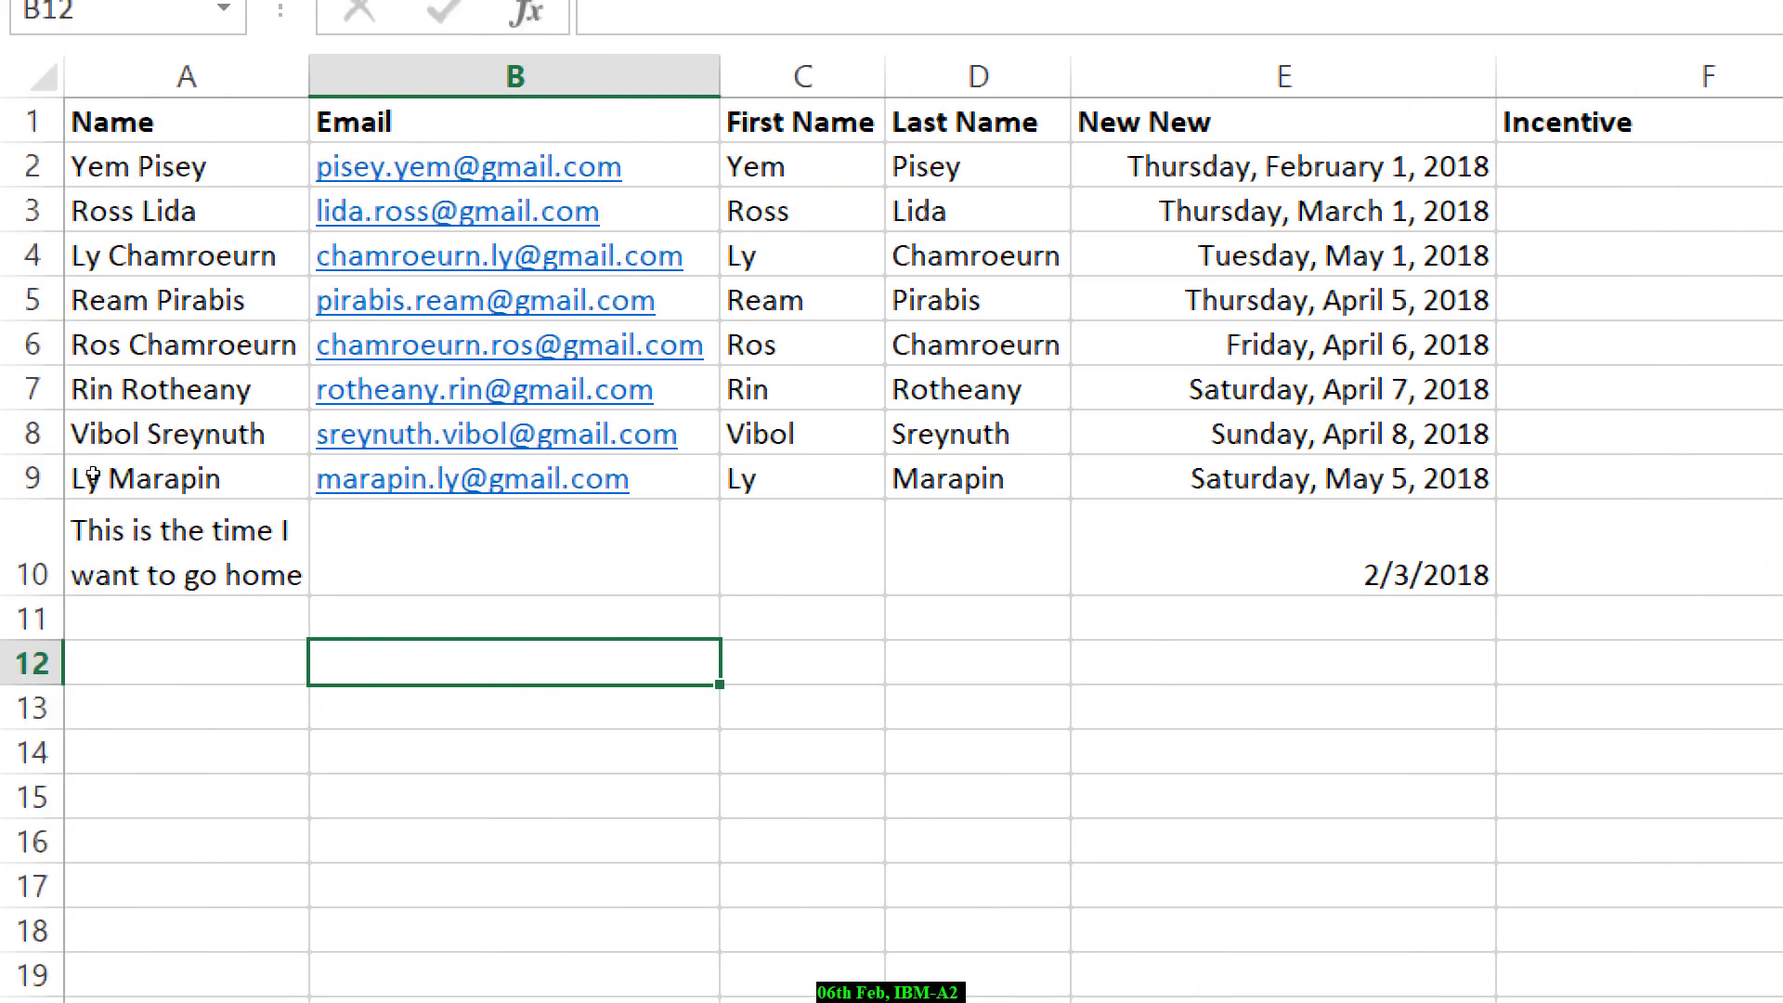
pyautogui.click(103, 510)
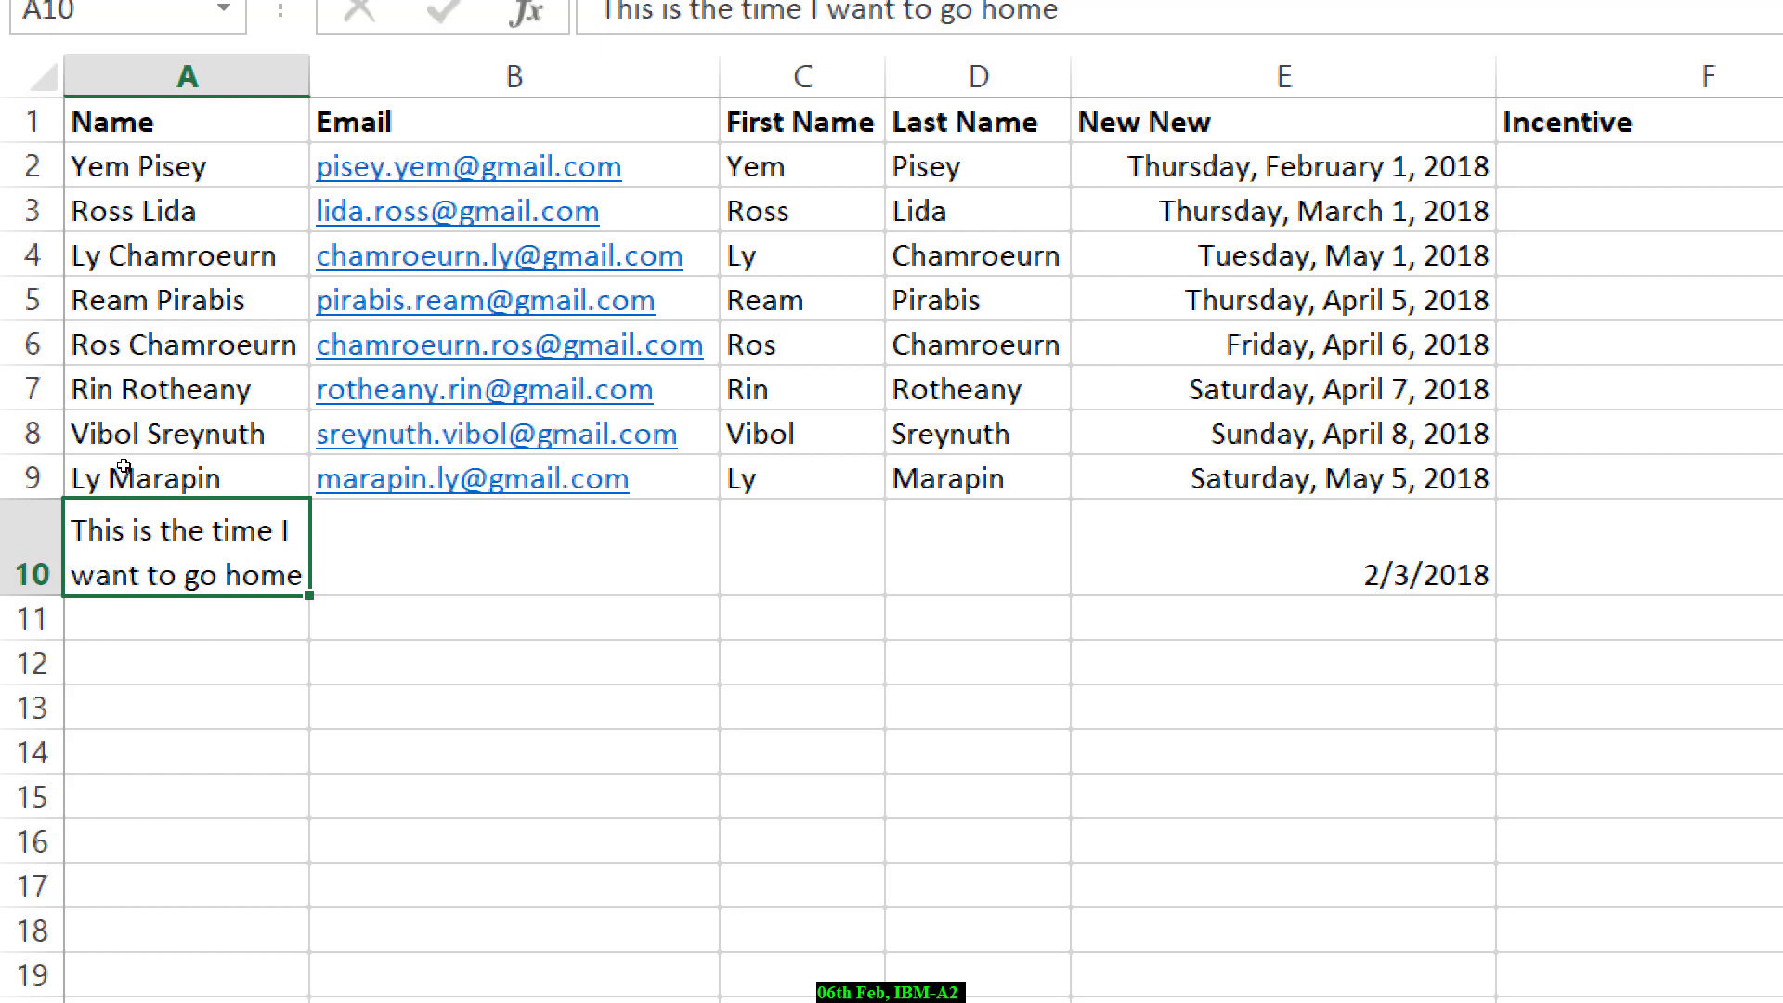
# Undo the wrap and insert line breaks before 'the' and before 'to' in A10.
pyautogui.hotkey('ctrl', 'z')
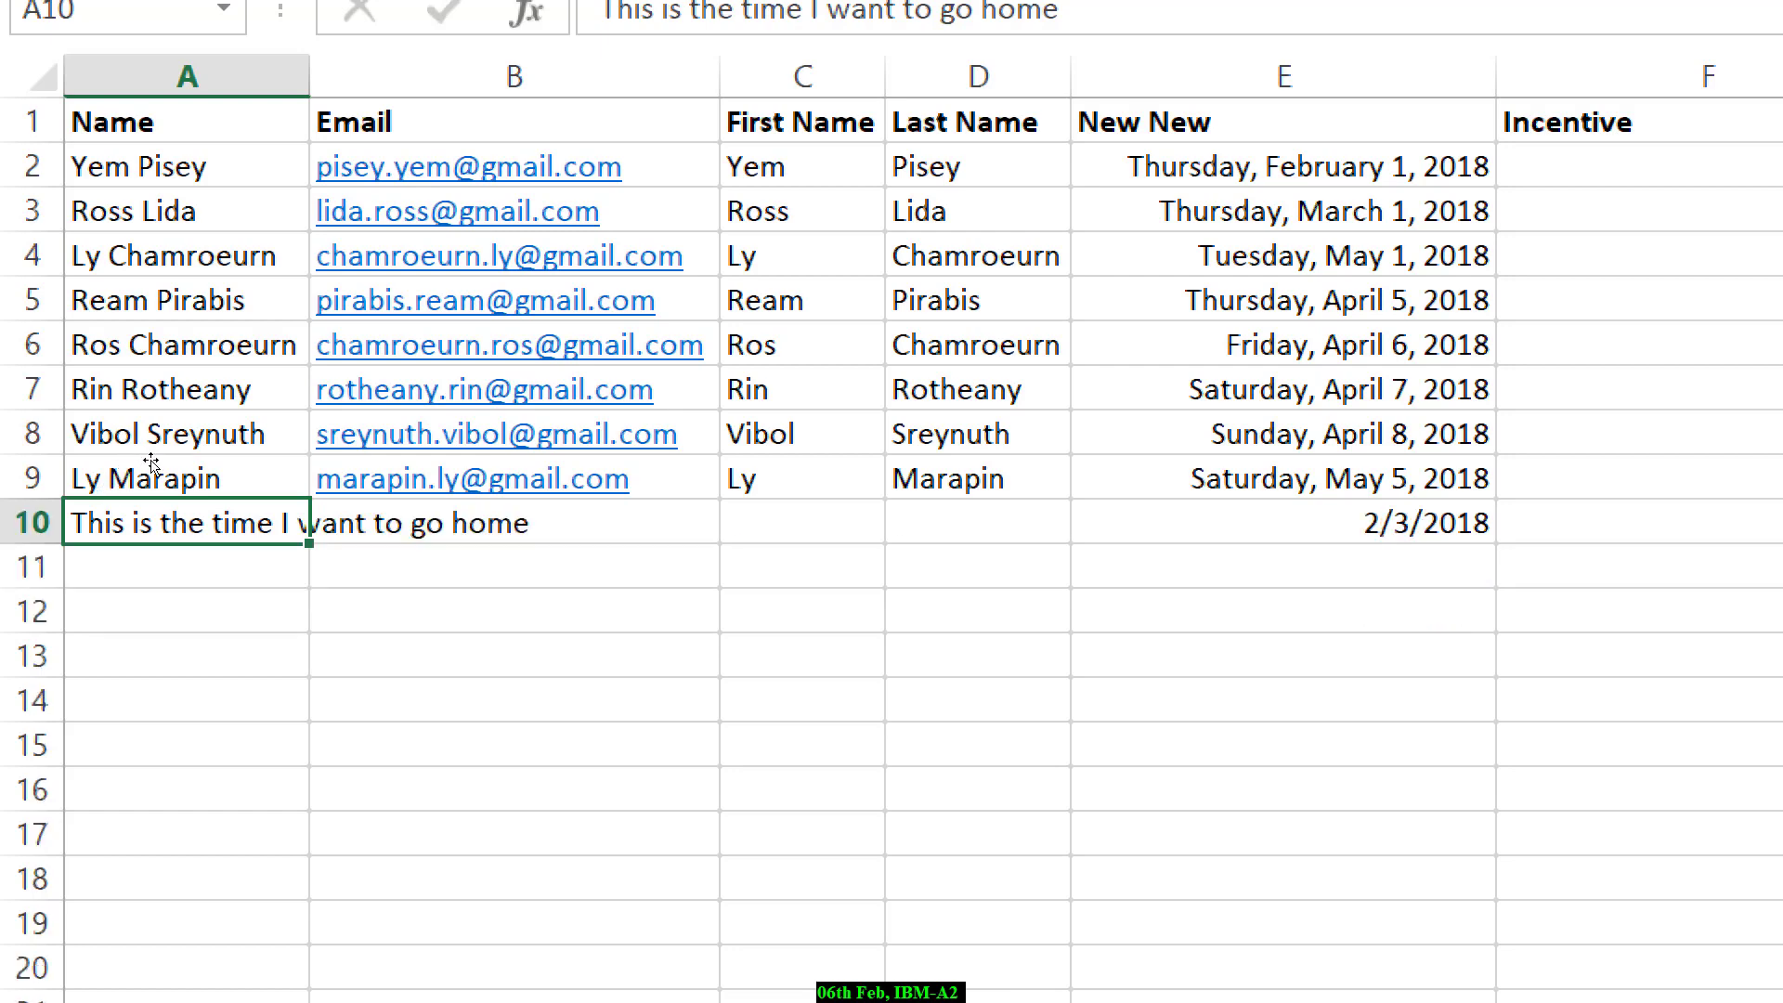
pyautogui.press('F2')
pyautogui.press('Right')
pyautogui.press('Right')
pyautogui.press('Right')
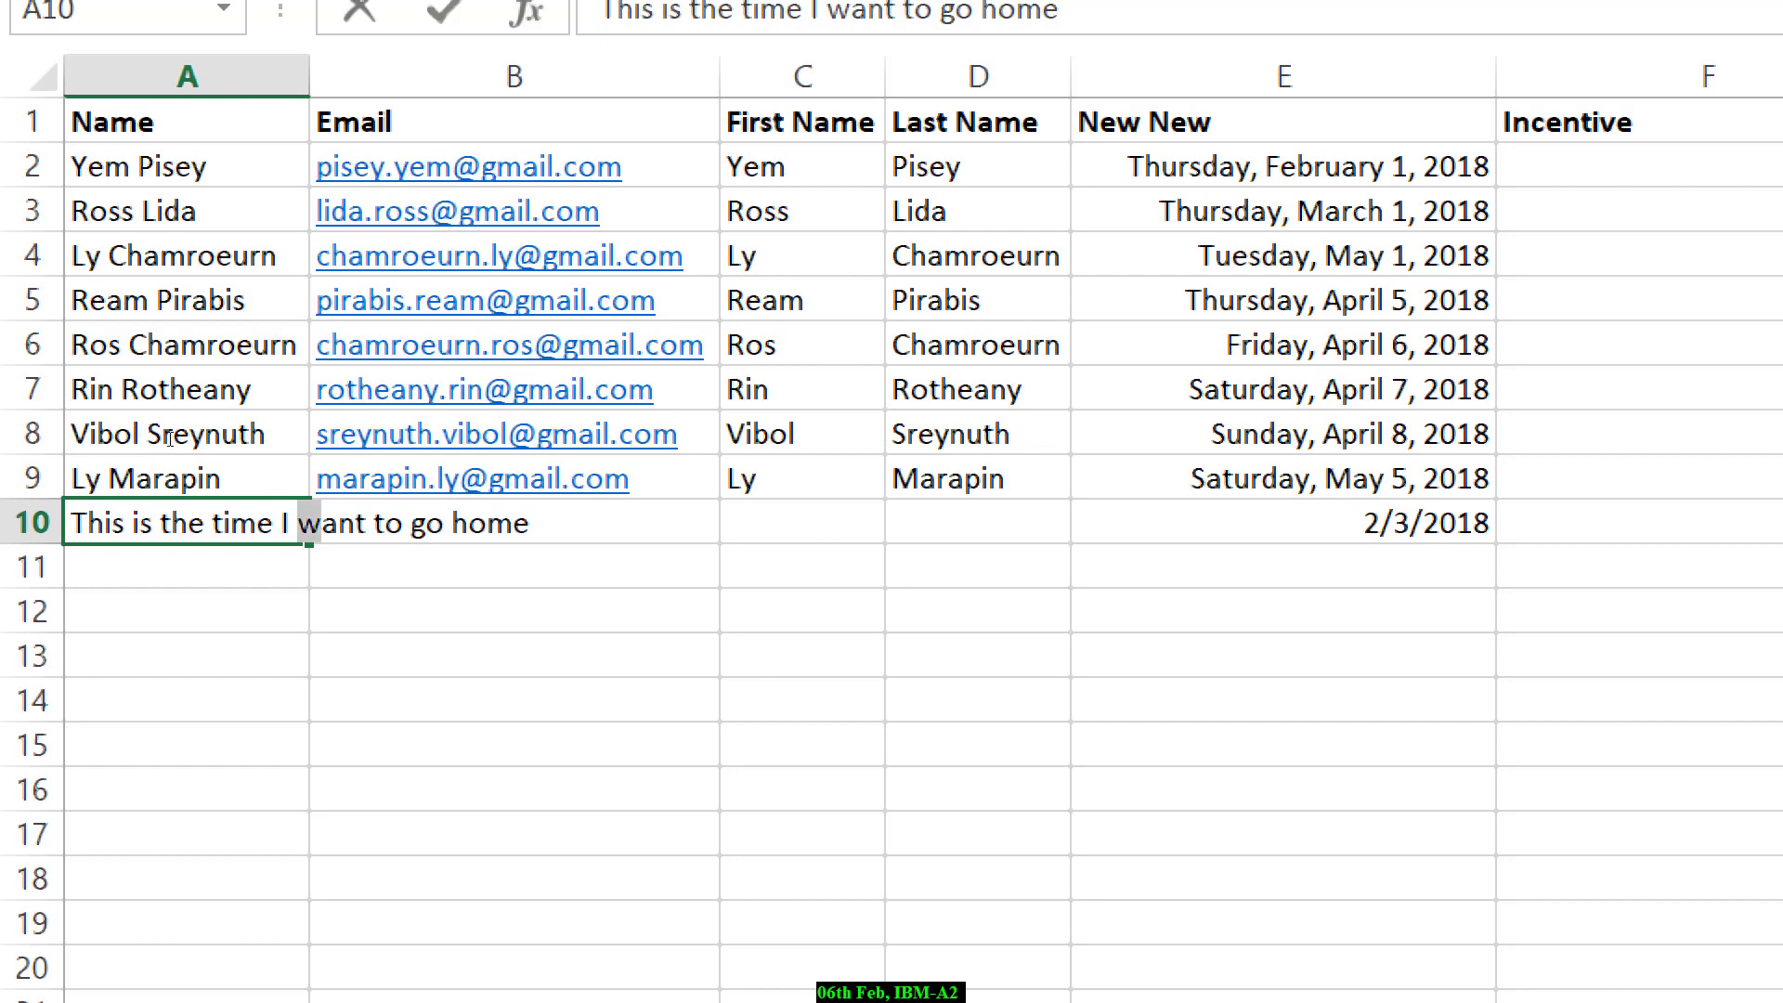
pyautogui.hotkey('shift', 'End')
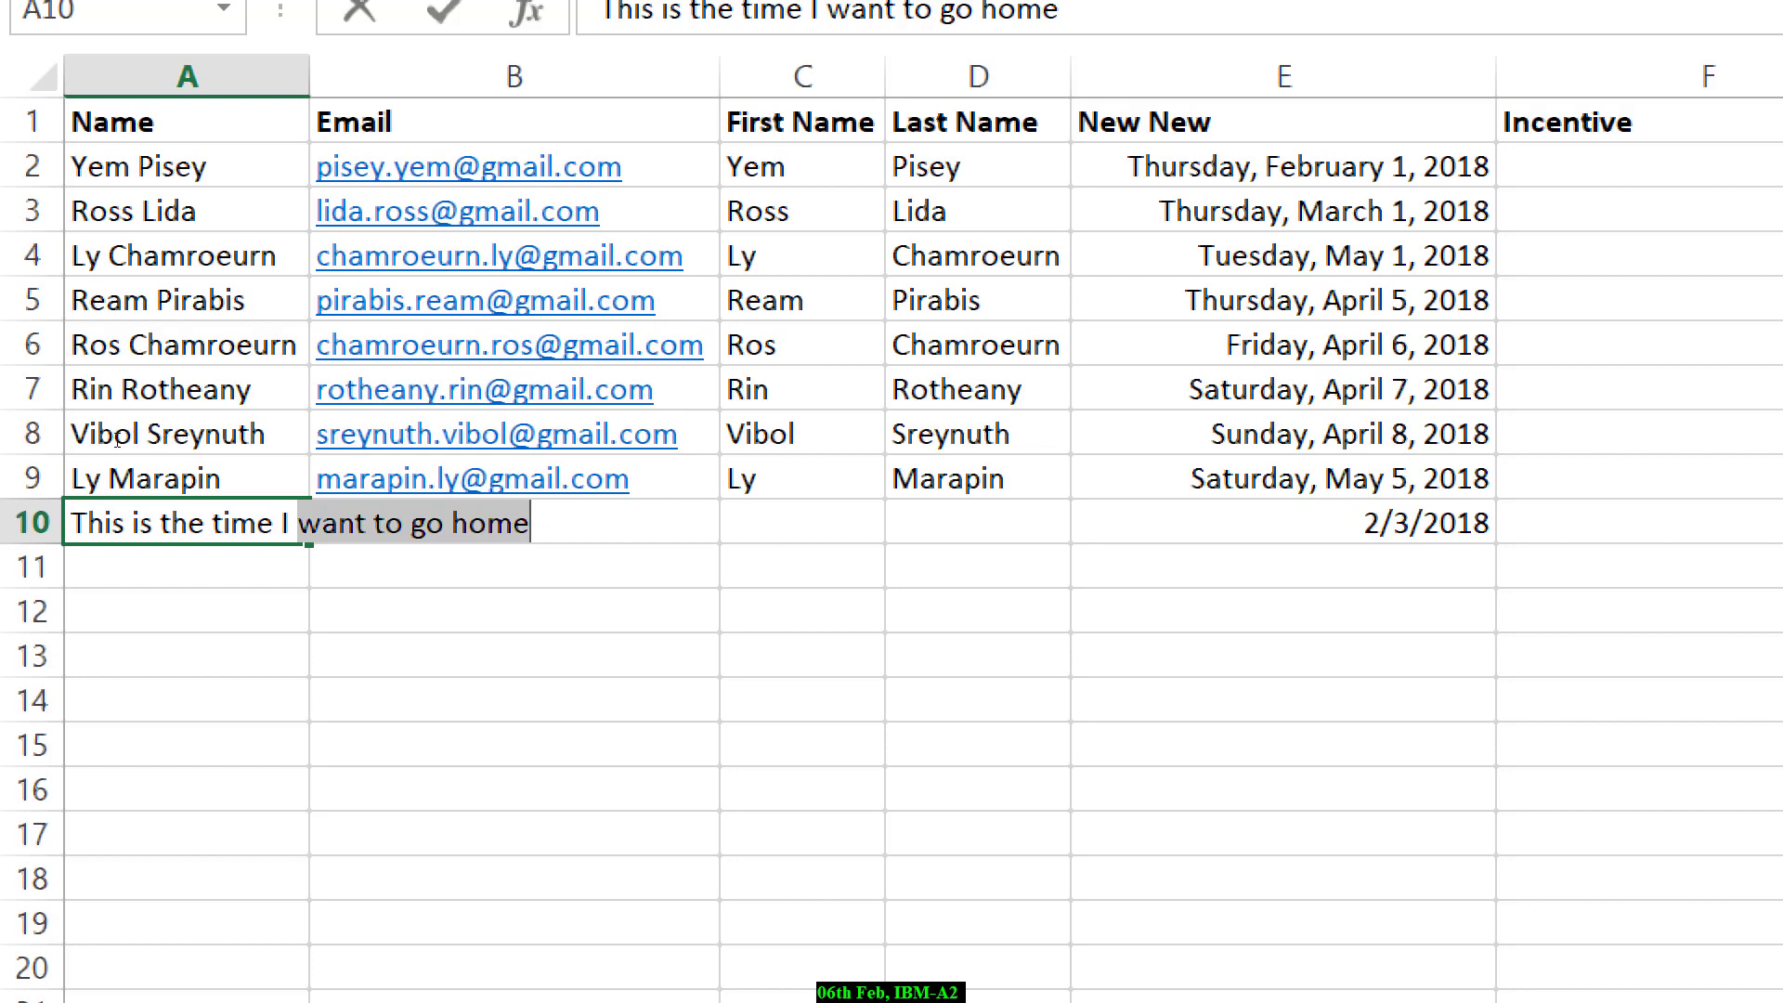
pyautogui.press('Left')
pyautogui.press('Left')
pyautogui.press('Left')
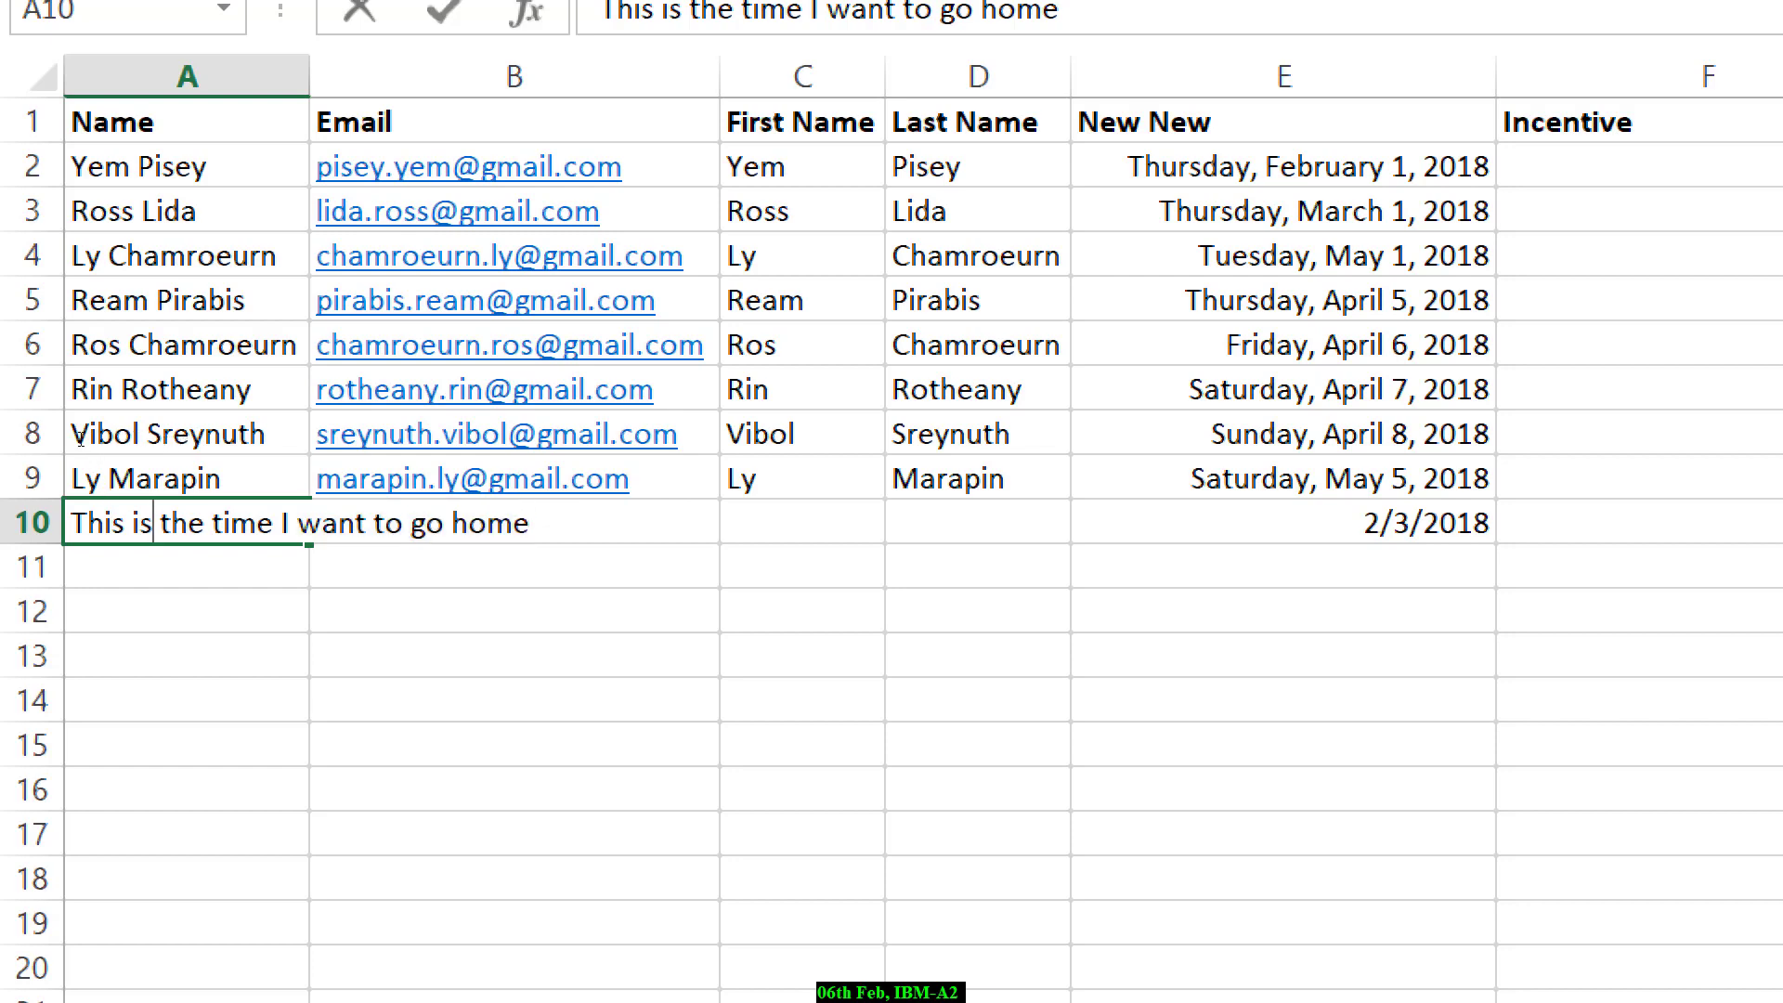
pyautogui.press('Right')
pyautogui.hotkey('alt', 'Return')
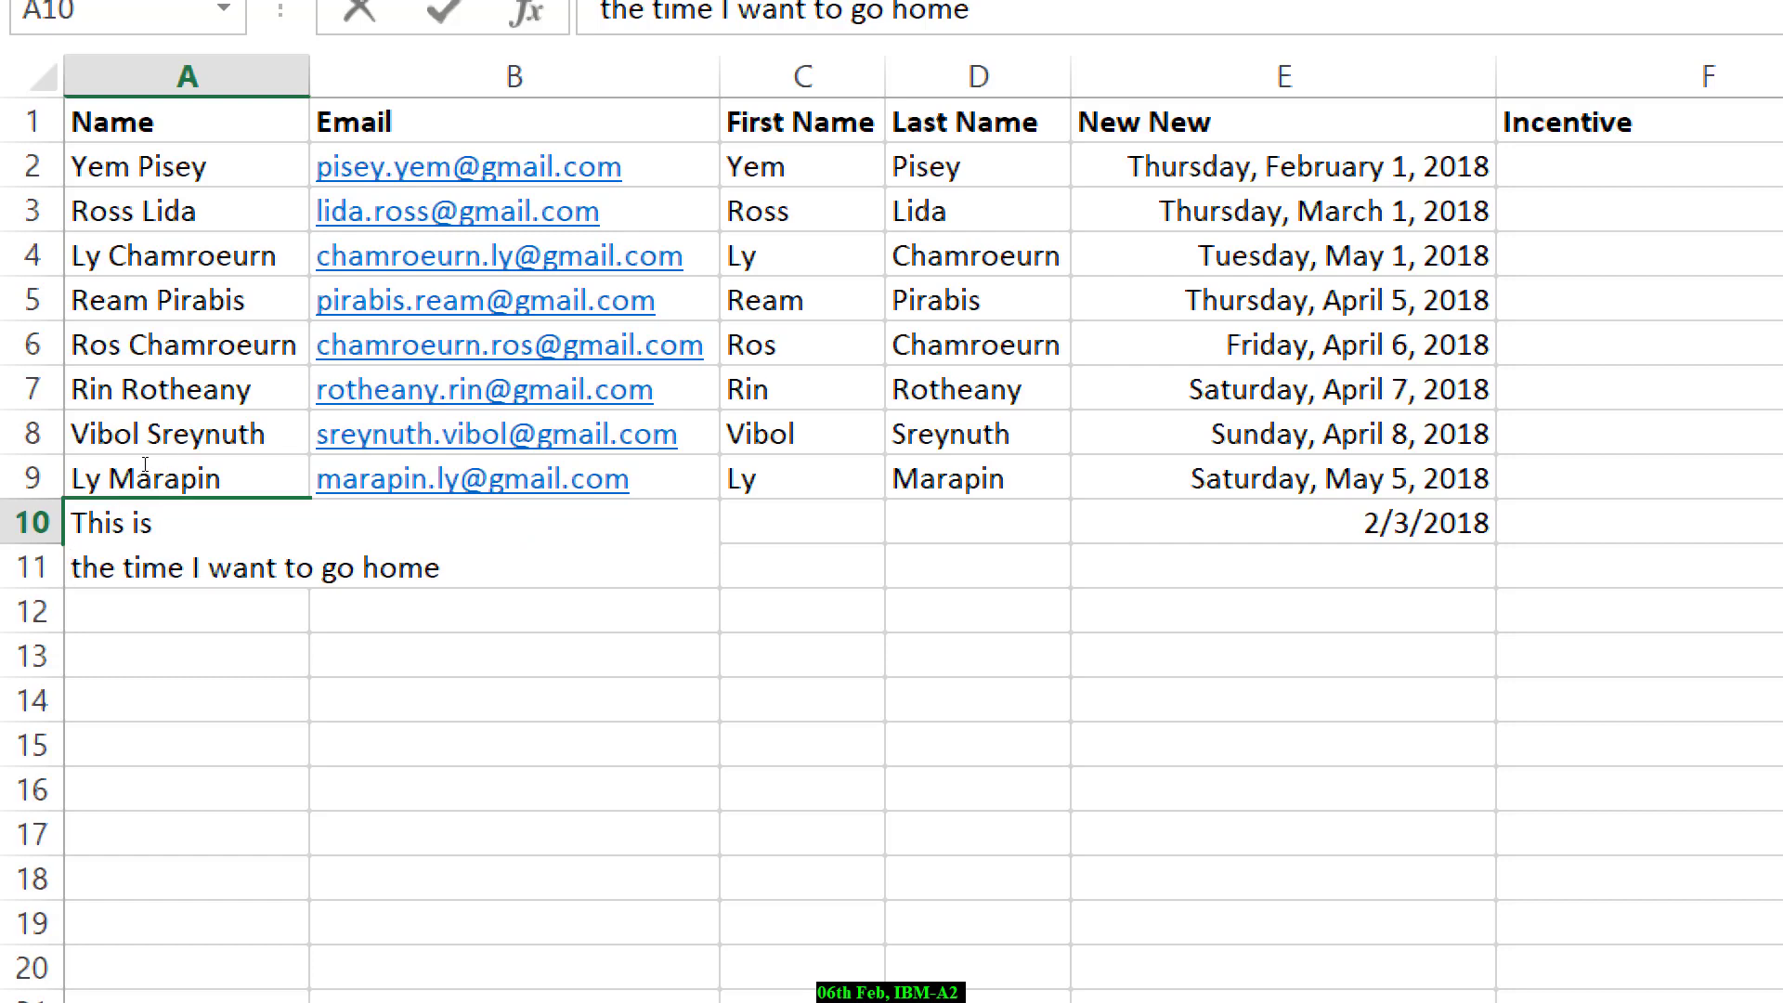
pyautogui.hotkey('ctrl', 'Right')
pyautogui.hotkey('ctrl', 'Right')
pyautogui.hotkey('ctrl', 'Right')
pyautogui.hotkey('alt', 'Return')
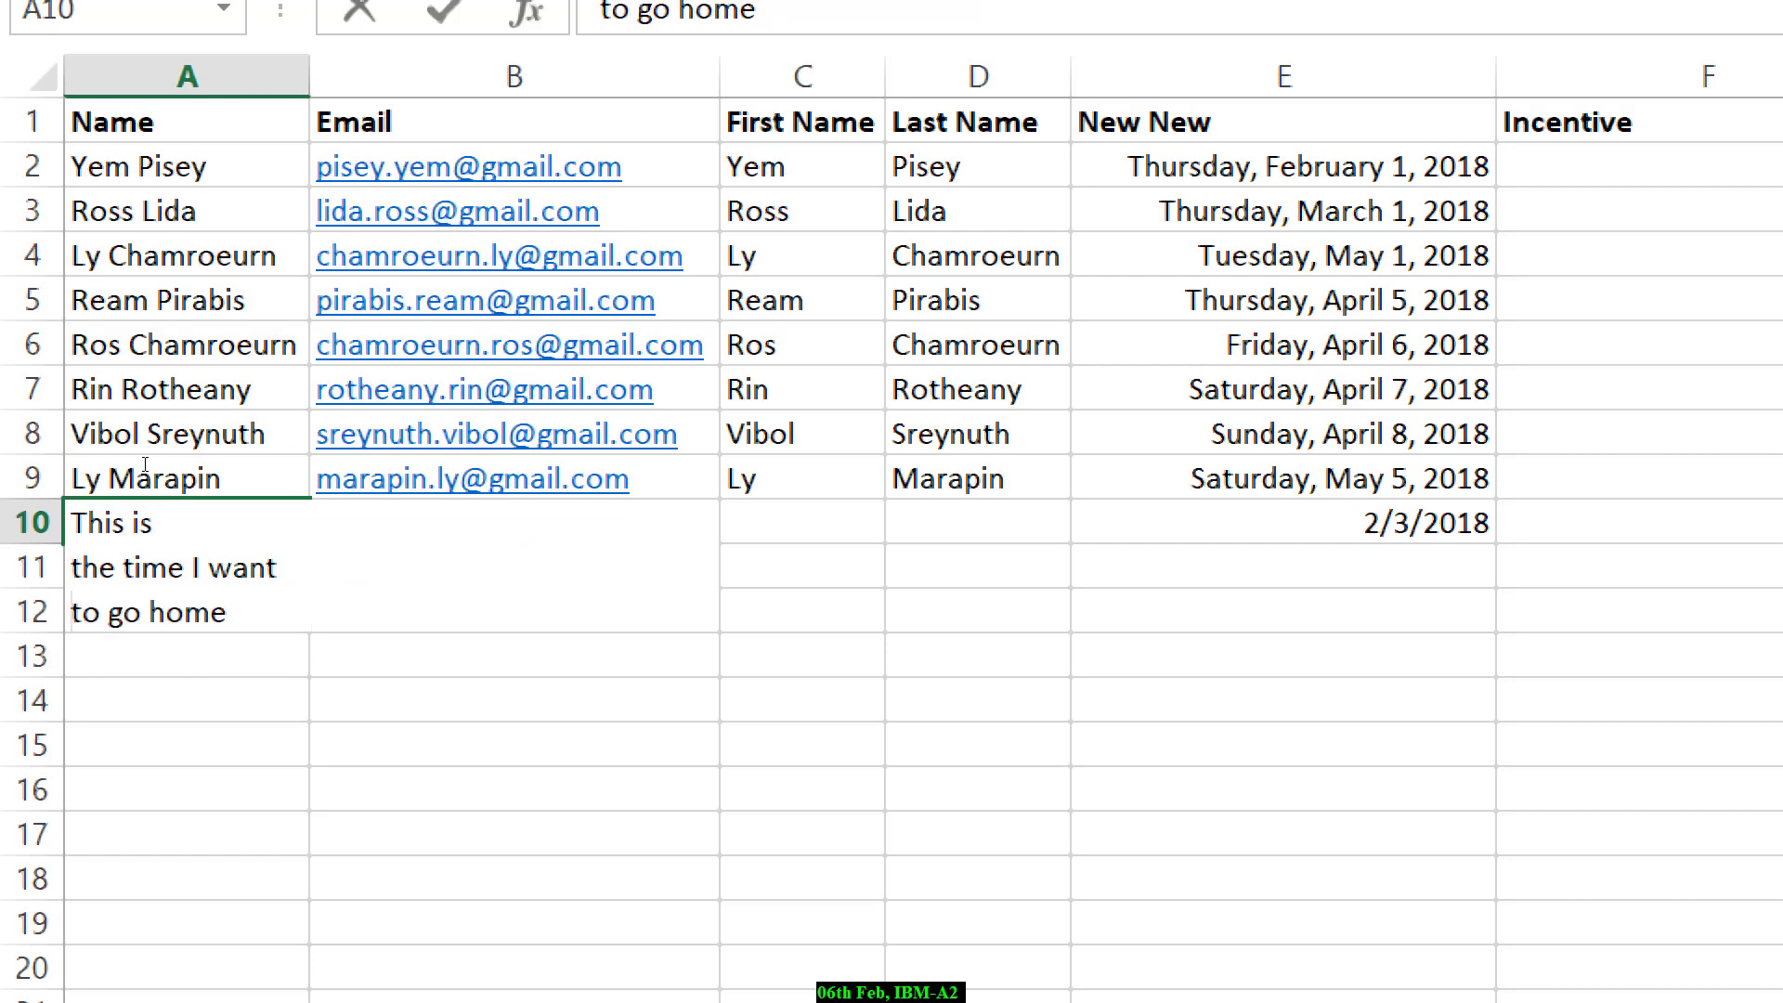
# Confirm A10 reads 'This is', 'the time I want', 'to go home' on three lines.
pyautogui.moveTo(514, 833); pyautogui.dragTo(513, 743)
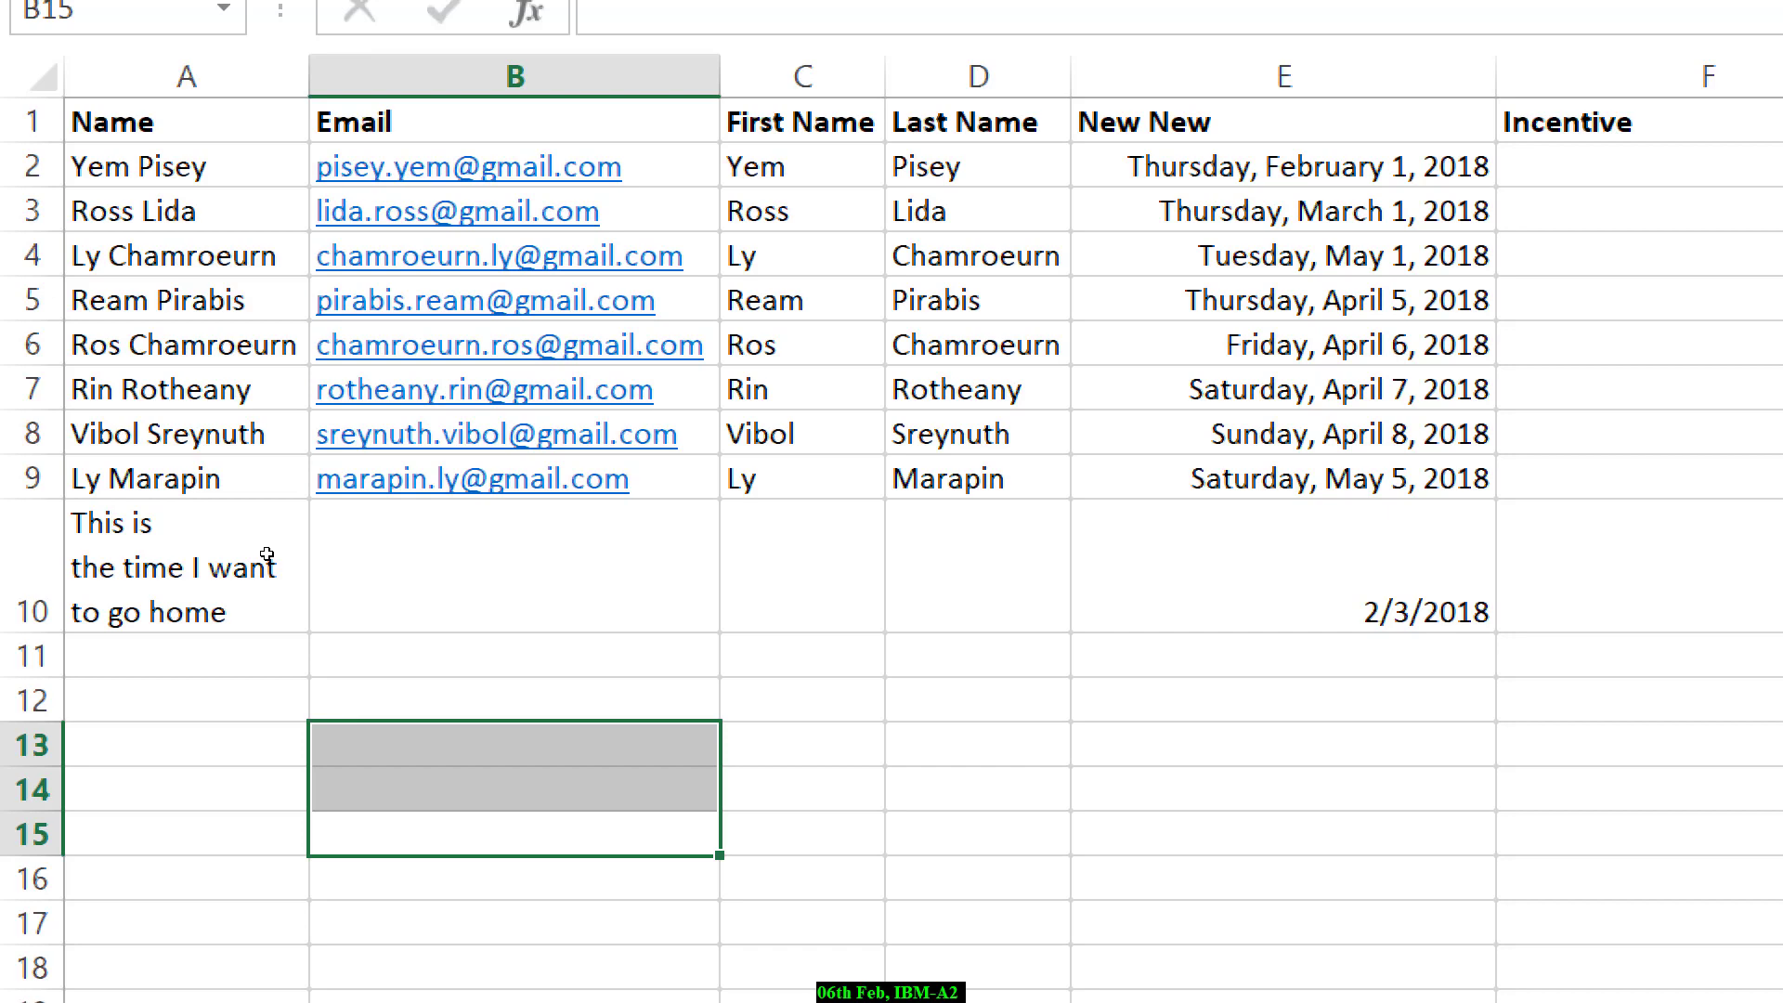
pyautogui.click(91, 492)
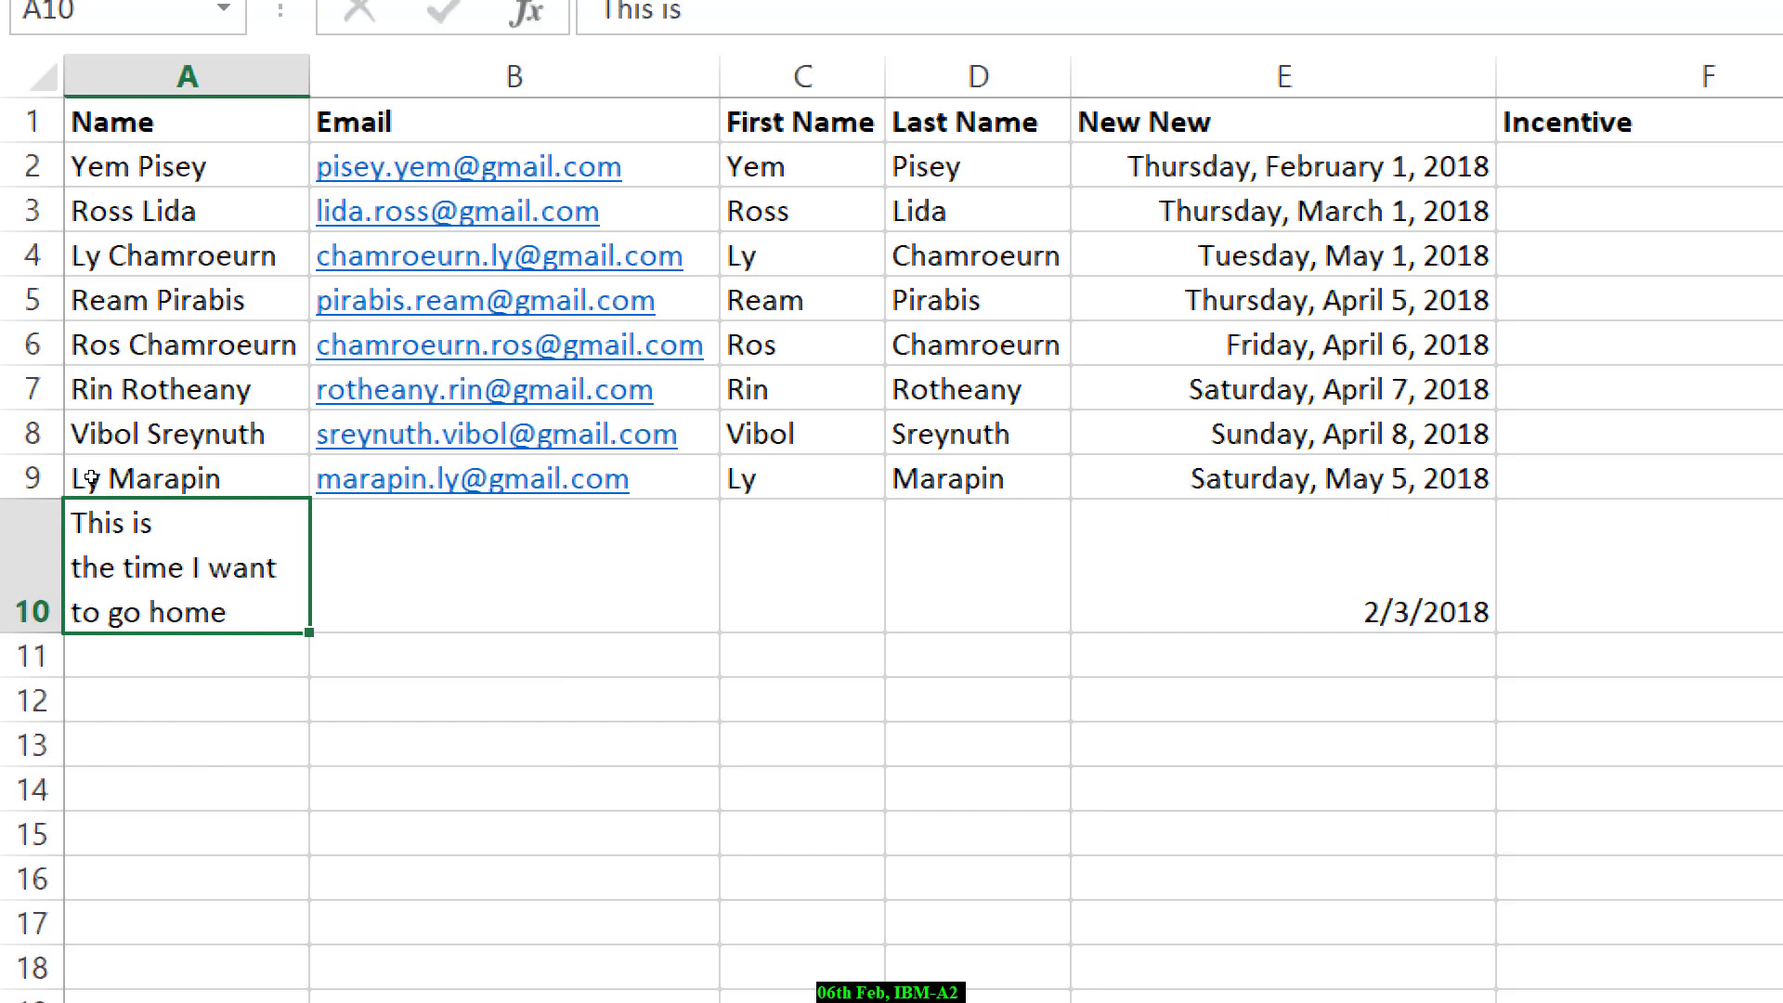
pyautogui.press('Down')
pyautogui.press('Right')
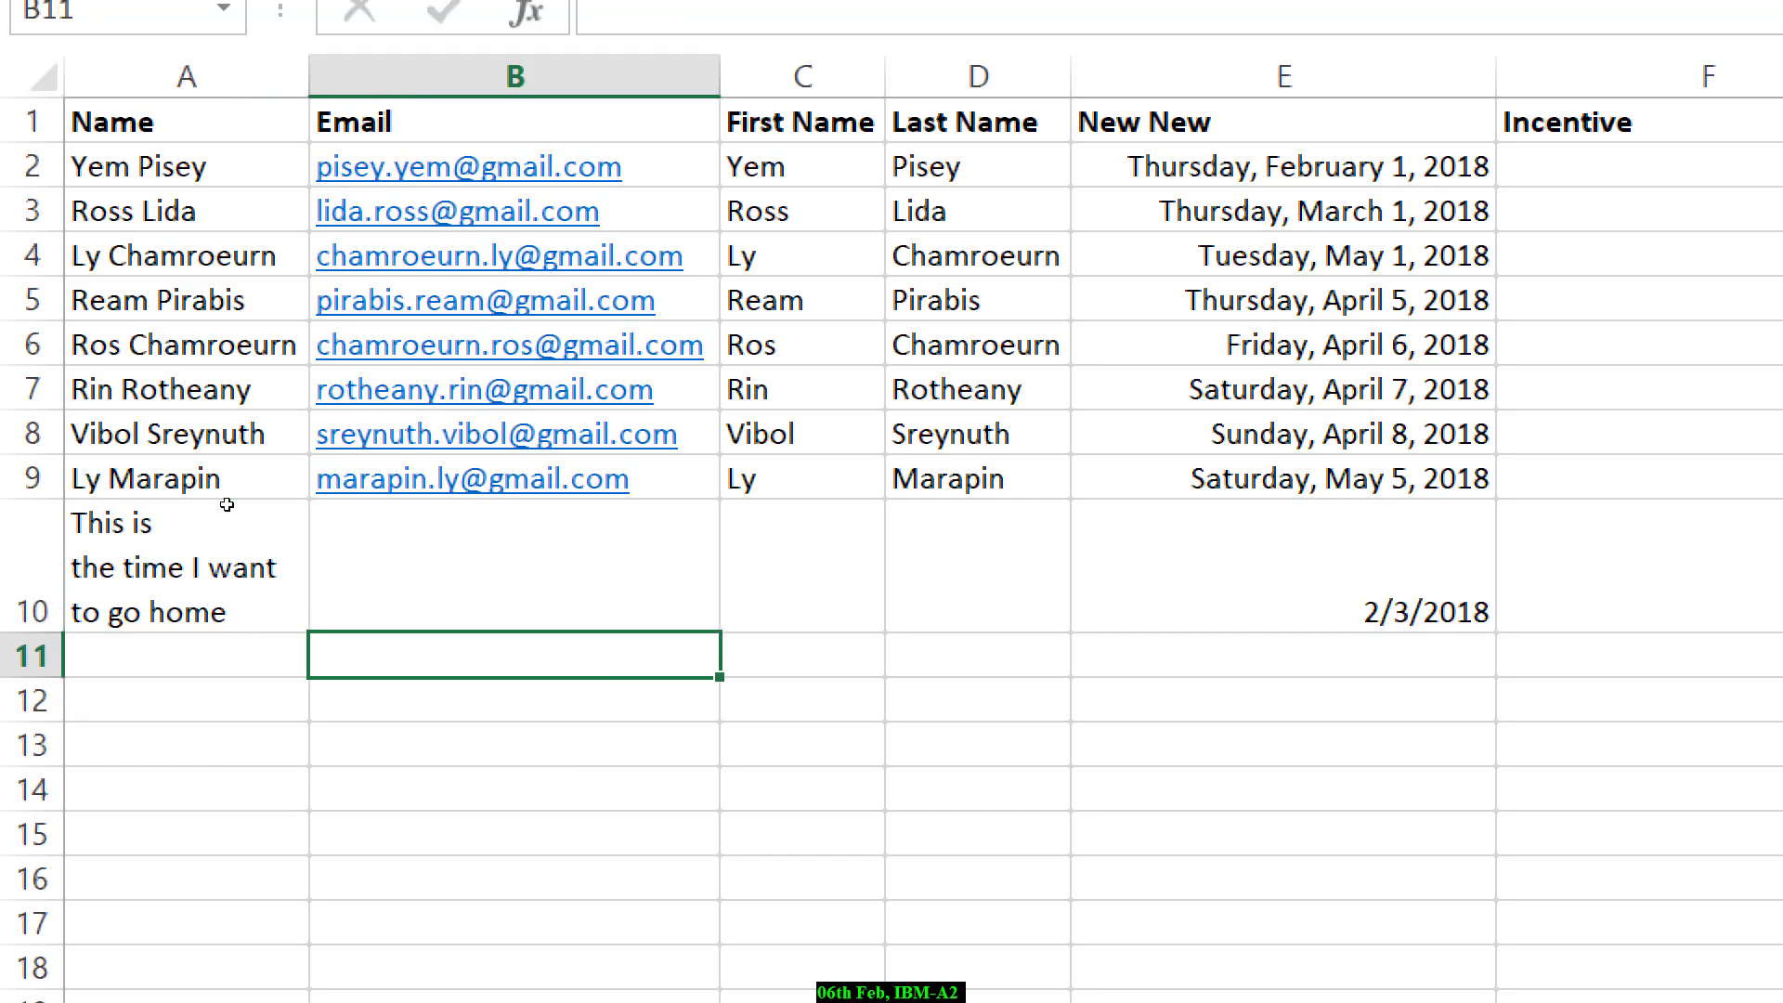
pyautogui.press('Down')
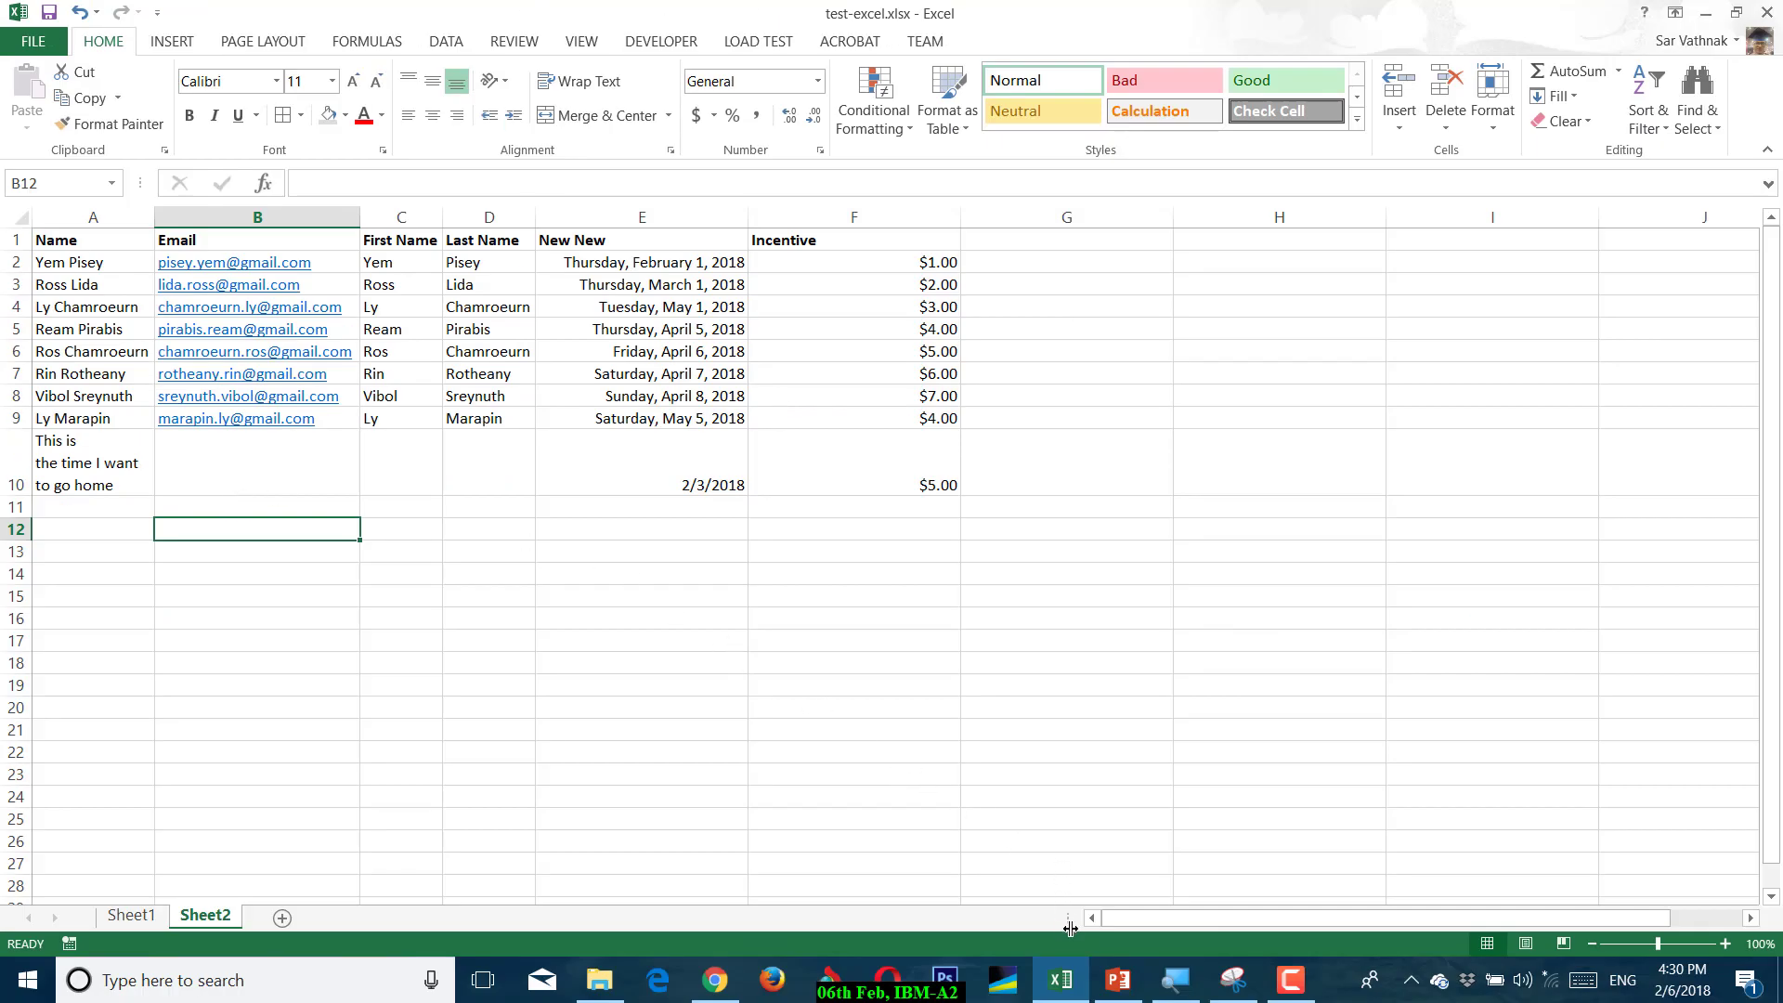
# Highlight the merging-cells objective on PowerPoint's Objectives slide, then return to the Excel workbook.
pyautogui.click(1120, 982)
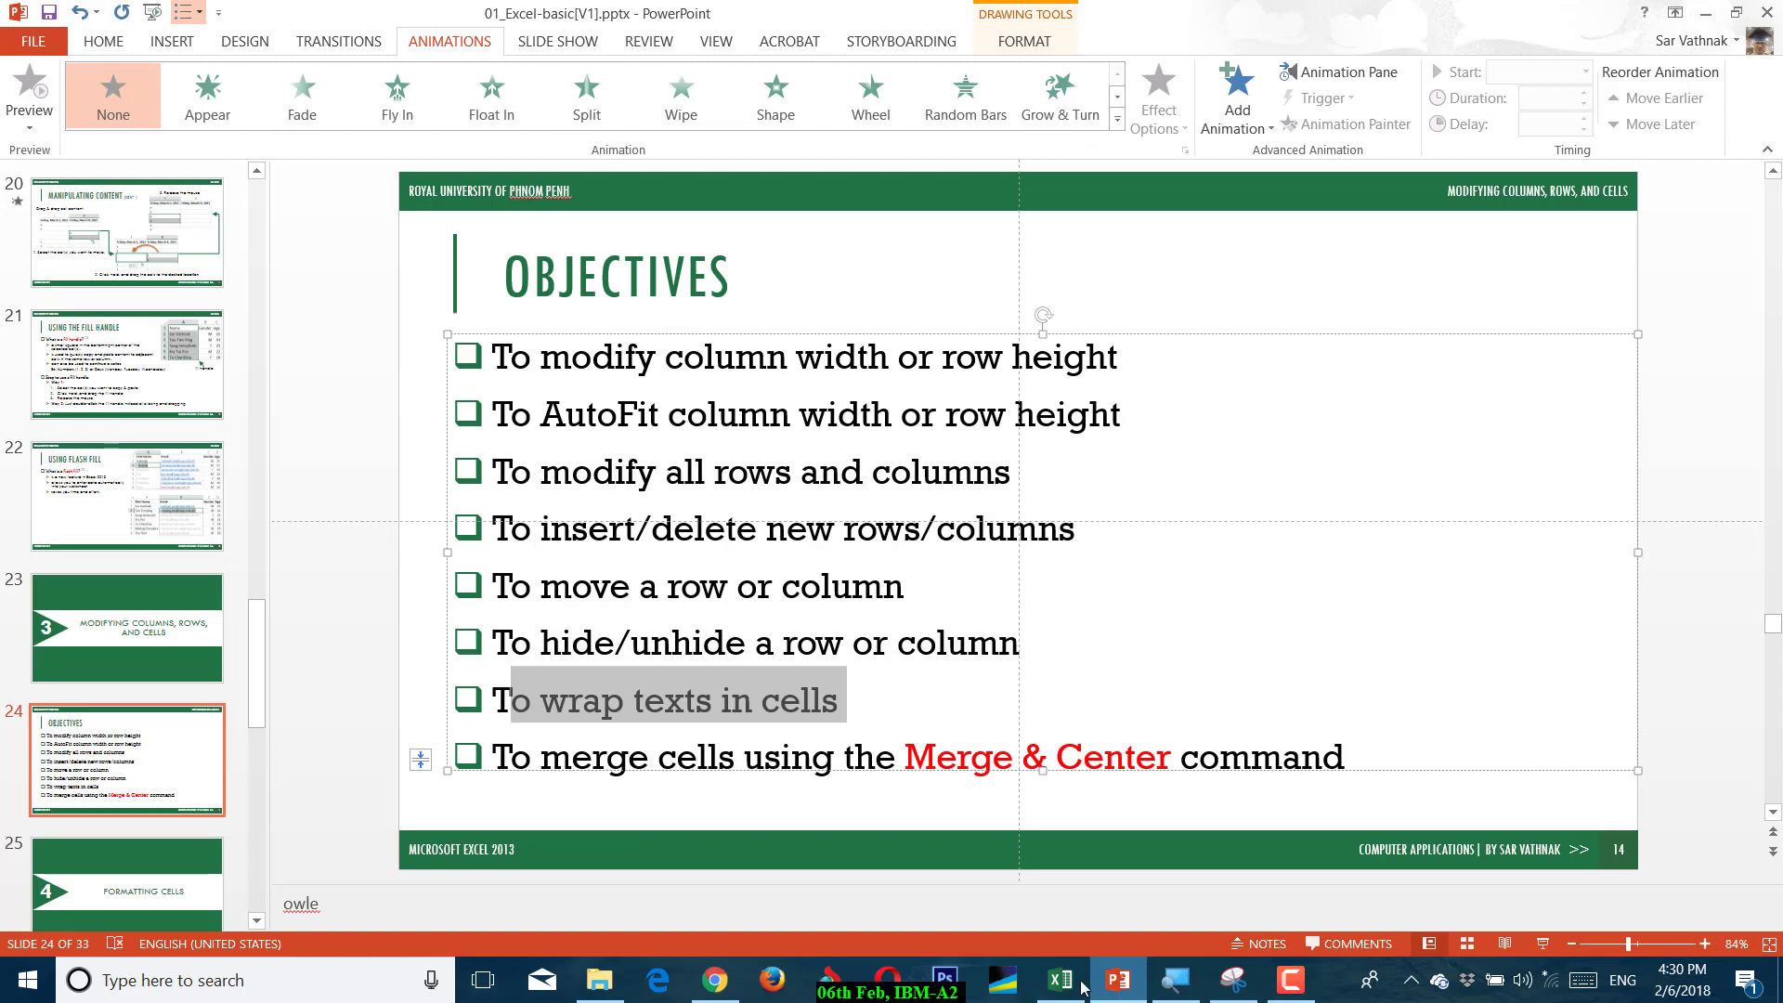
pyautogui.click(1081, 756)
pyautogui.moveTo(1084, 774); pyautogui.dragTo(488, 775)
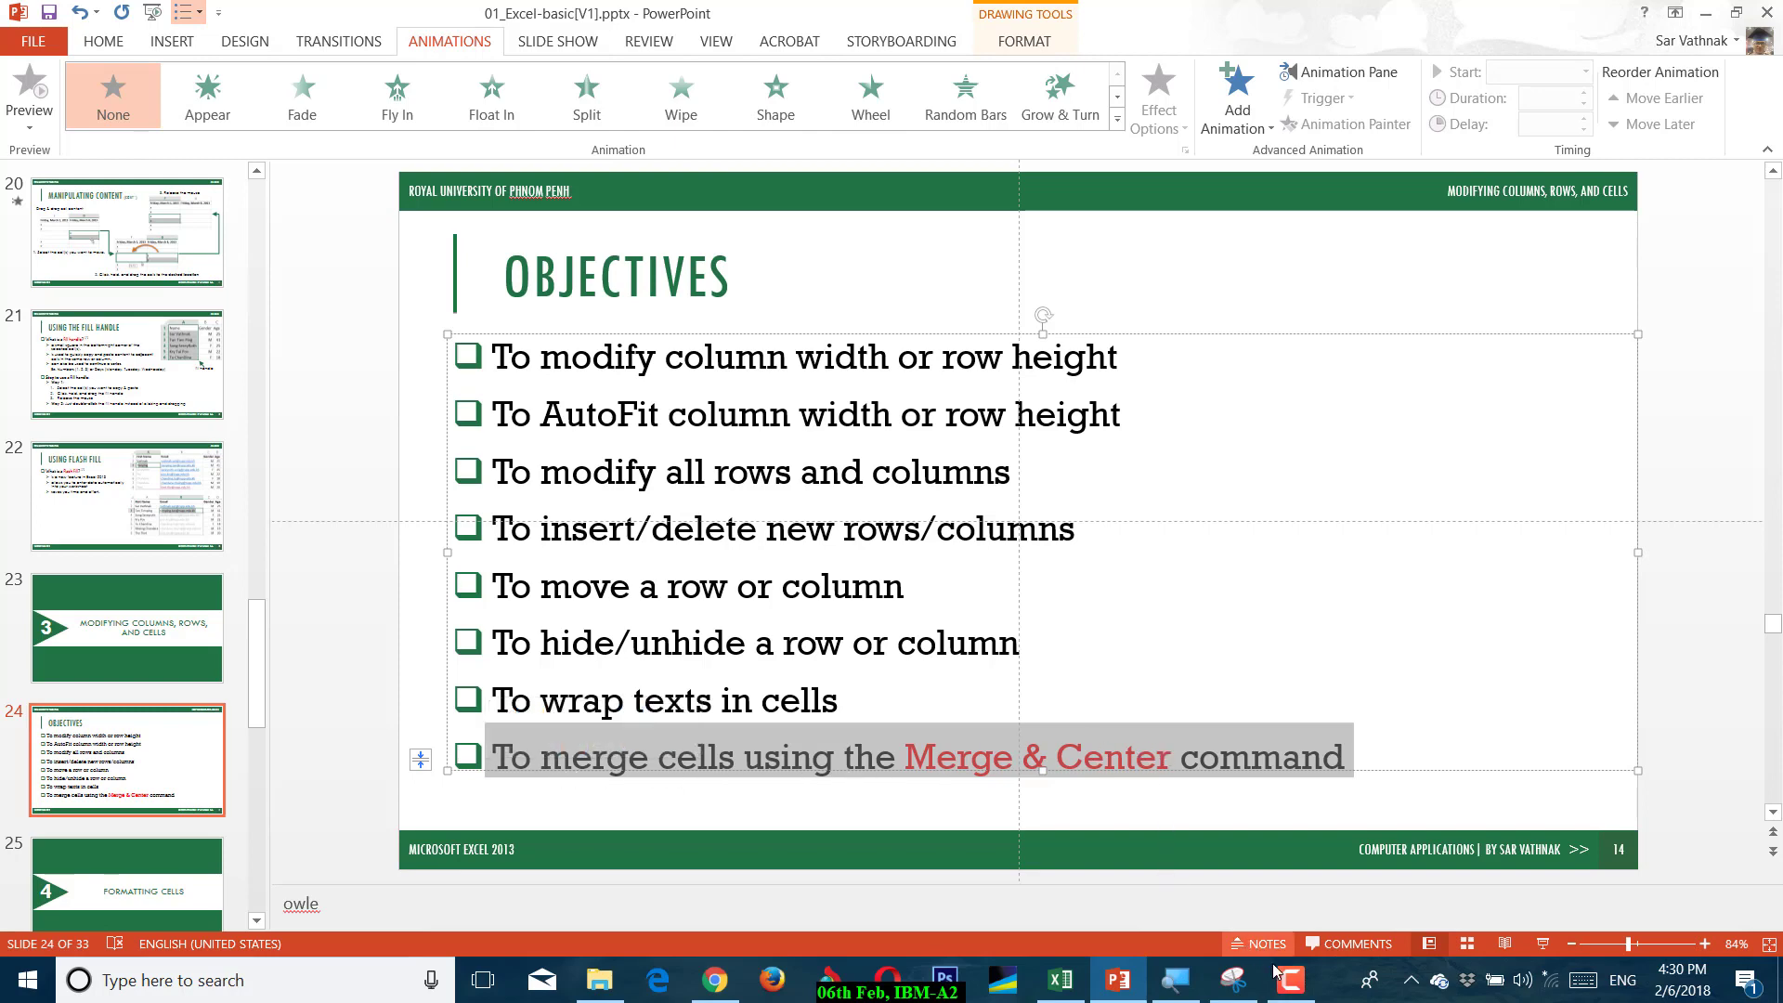
pyautogui.click(1060, 980)
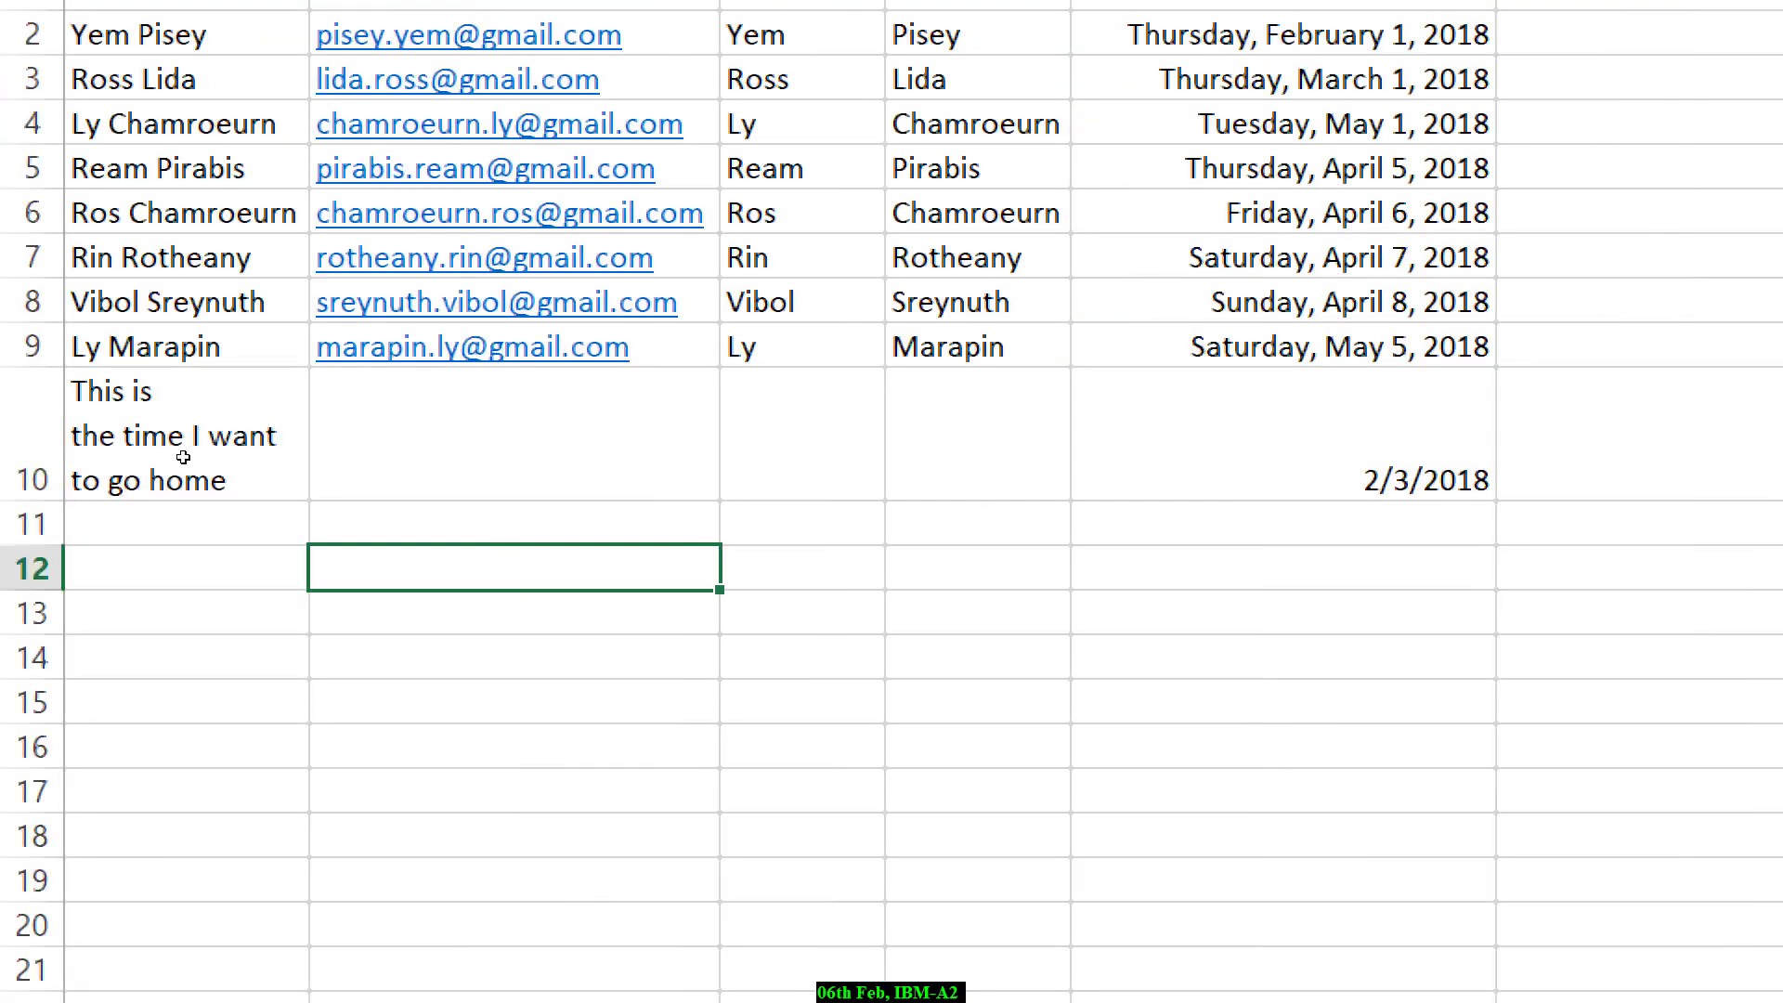
pyautogui.press('Up')
pyautogui.press('Up')
pyautogui.moveTo(102, 459); pyautogui.dragTo(531, 459)
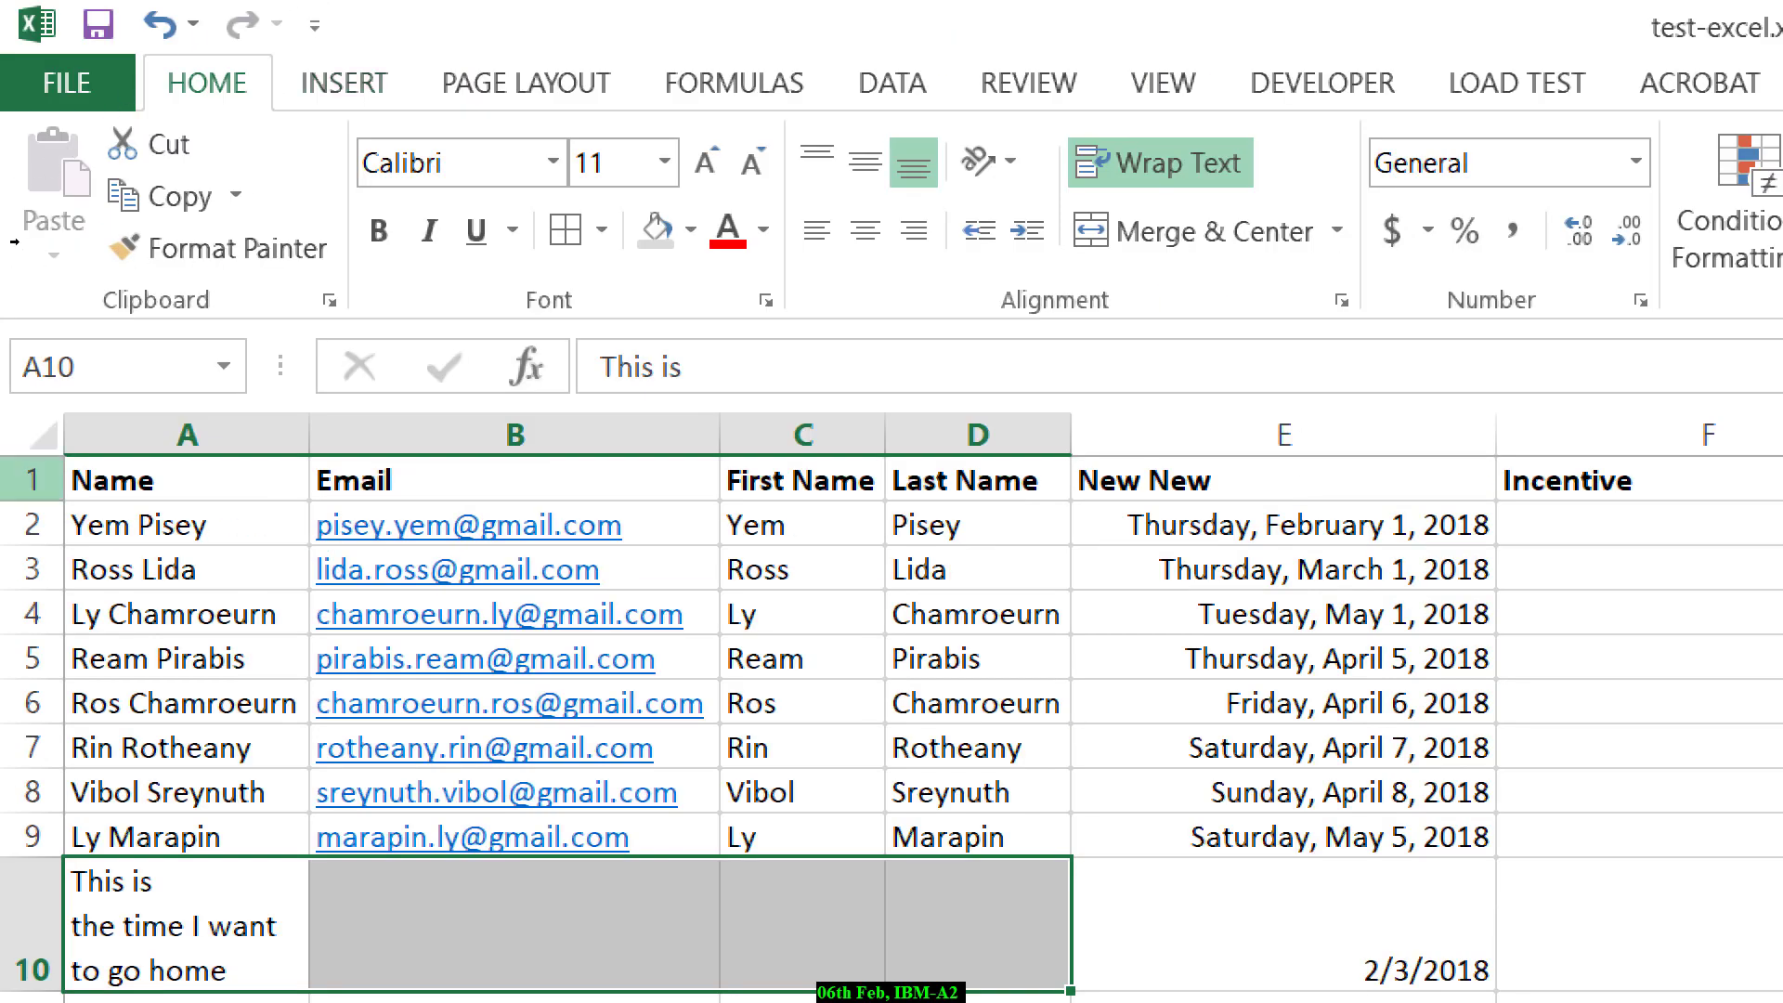
# Insert a blank row above the header row.
pyautogui.click(31, 480)
pyautogui.rightClick(36, 480)
pyautogui.click(139, 804)
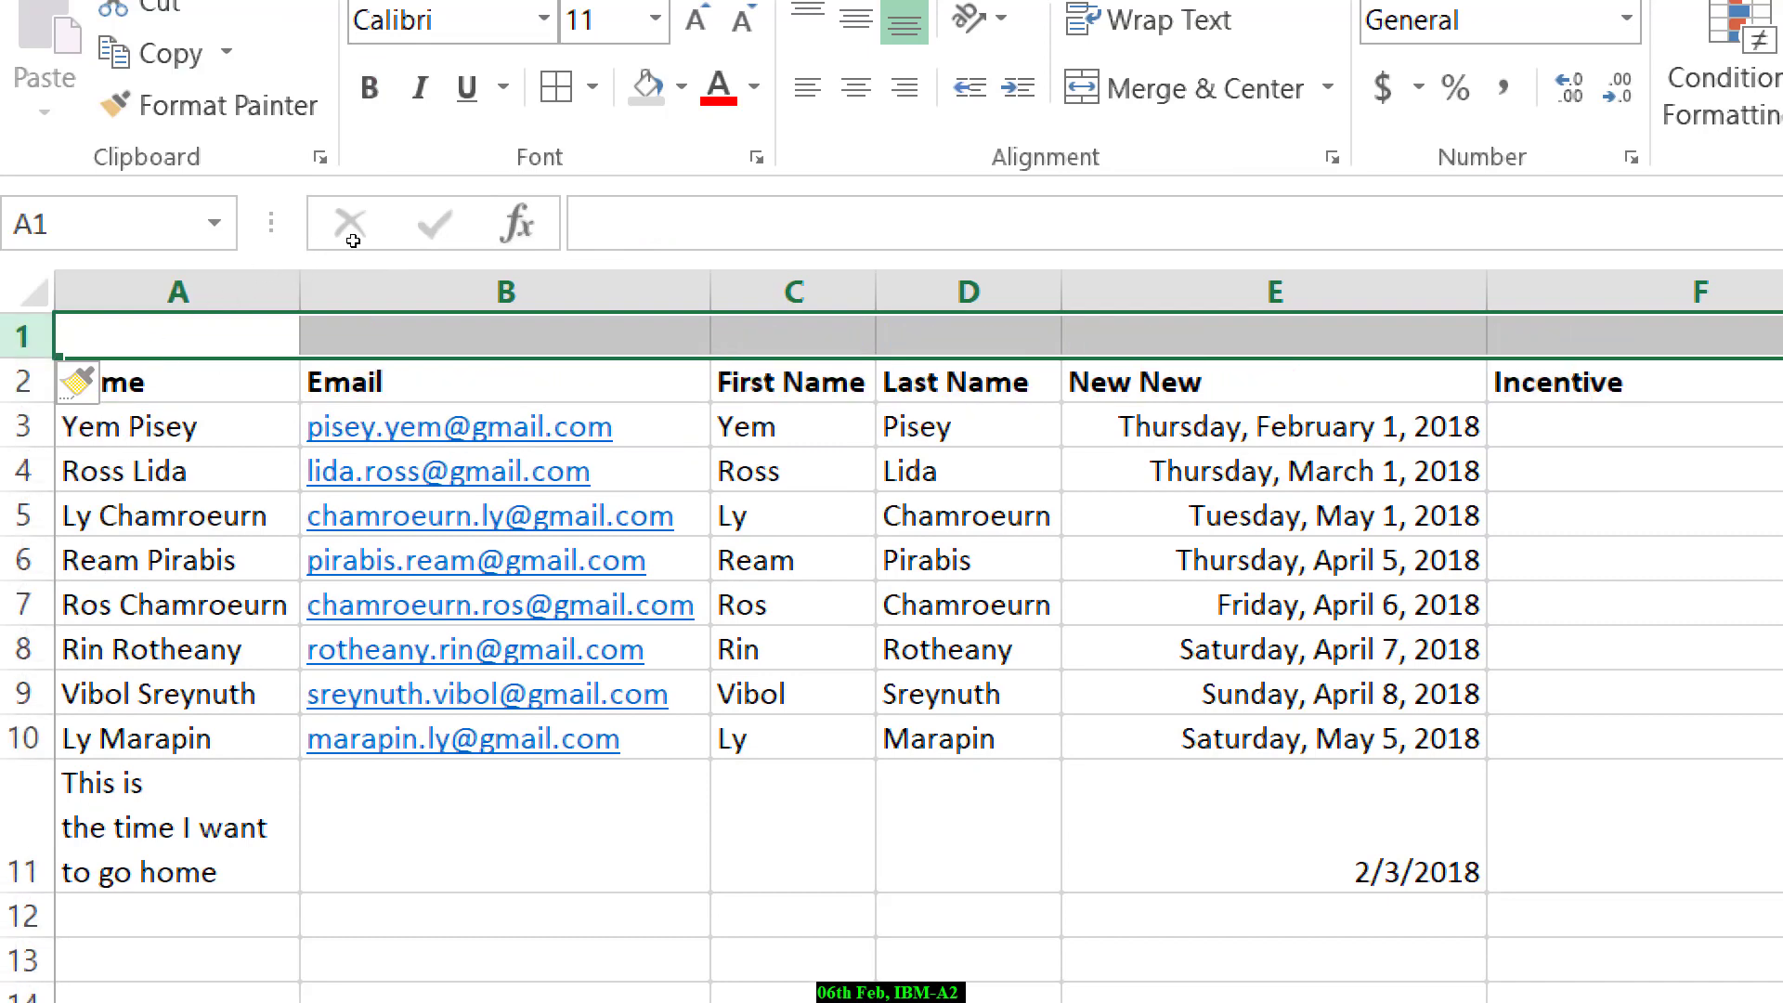
# Enter the title 'Student List' in cell C1.
pyautogui.press('Right')
pyautogui.press('Right')
pyautogui.write('Stud')
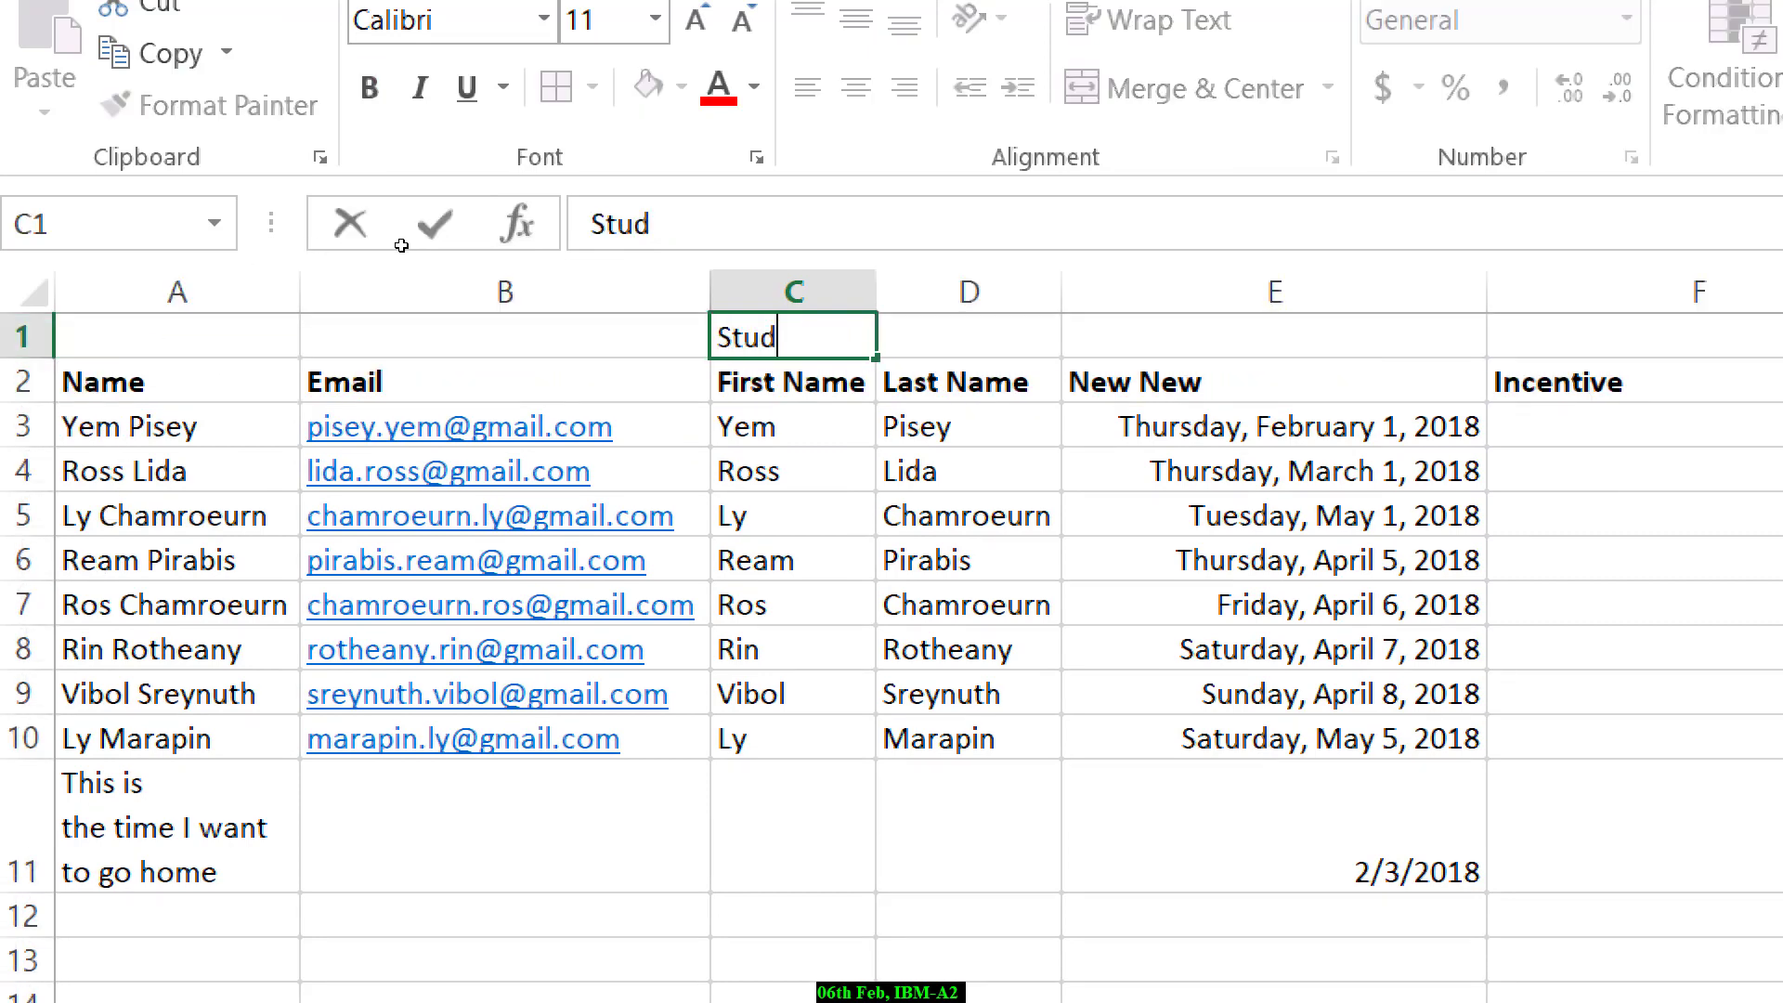
pyautogui.write('ent List')
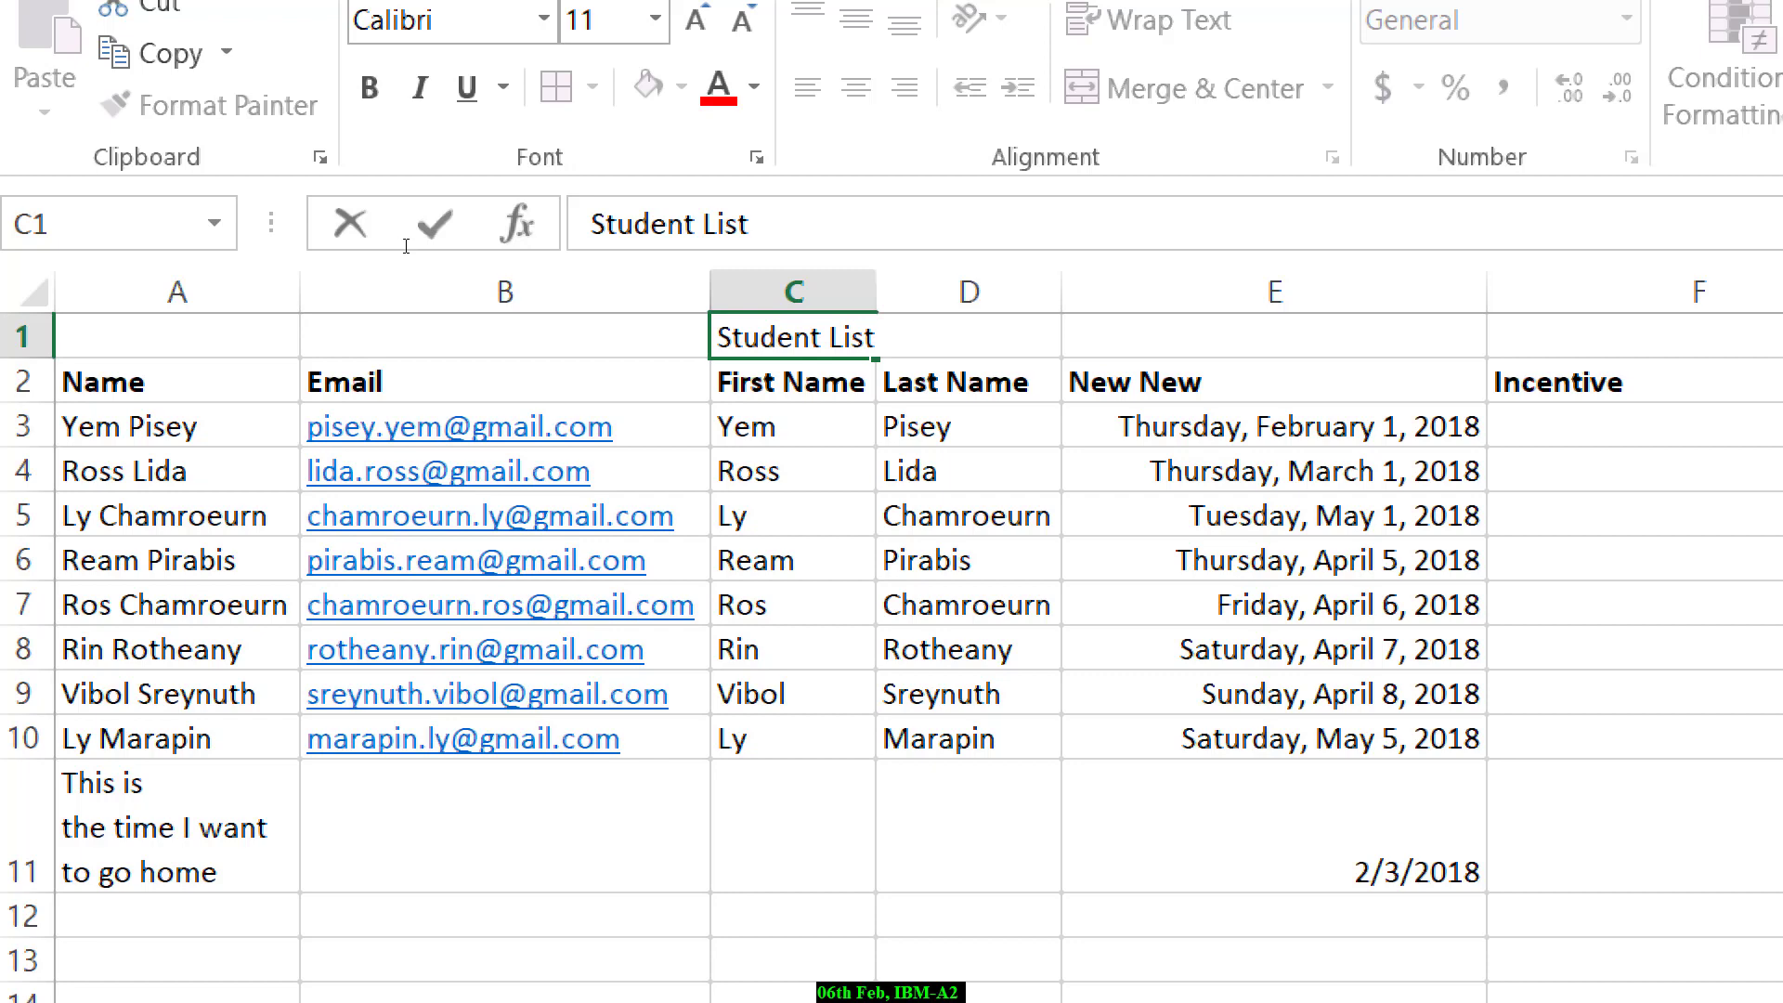
pyautogui.press('Return')
pyautogui.press('Right')
pyautogui.press('Down')
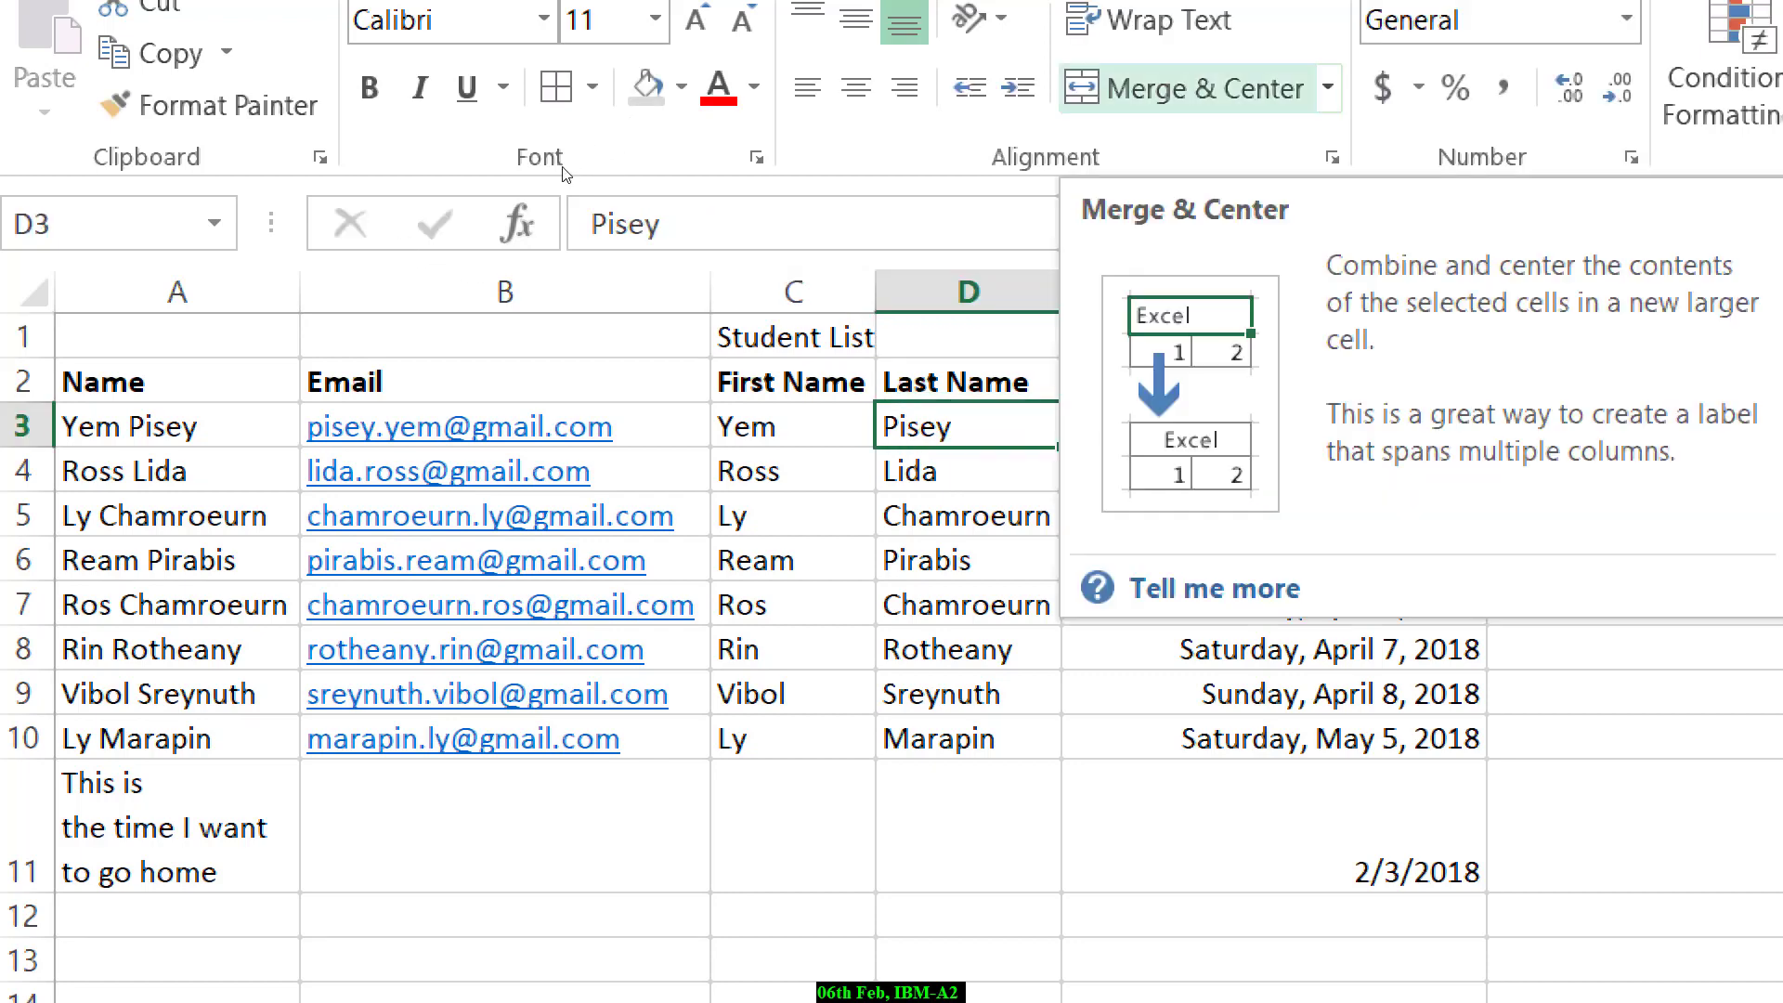
pyautogui.press('Left')
pyautogui.press('Down')
pyautogui.press('Down')
pyautogui.press('Down')
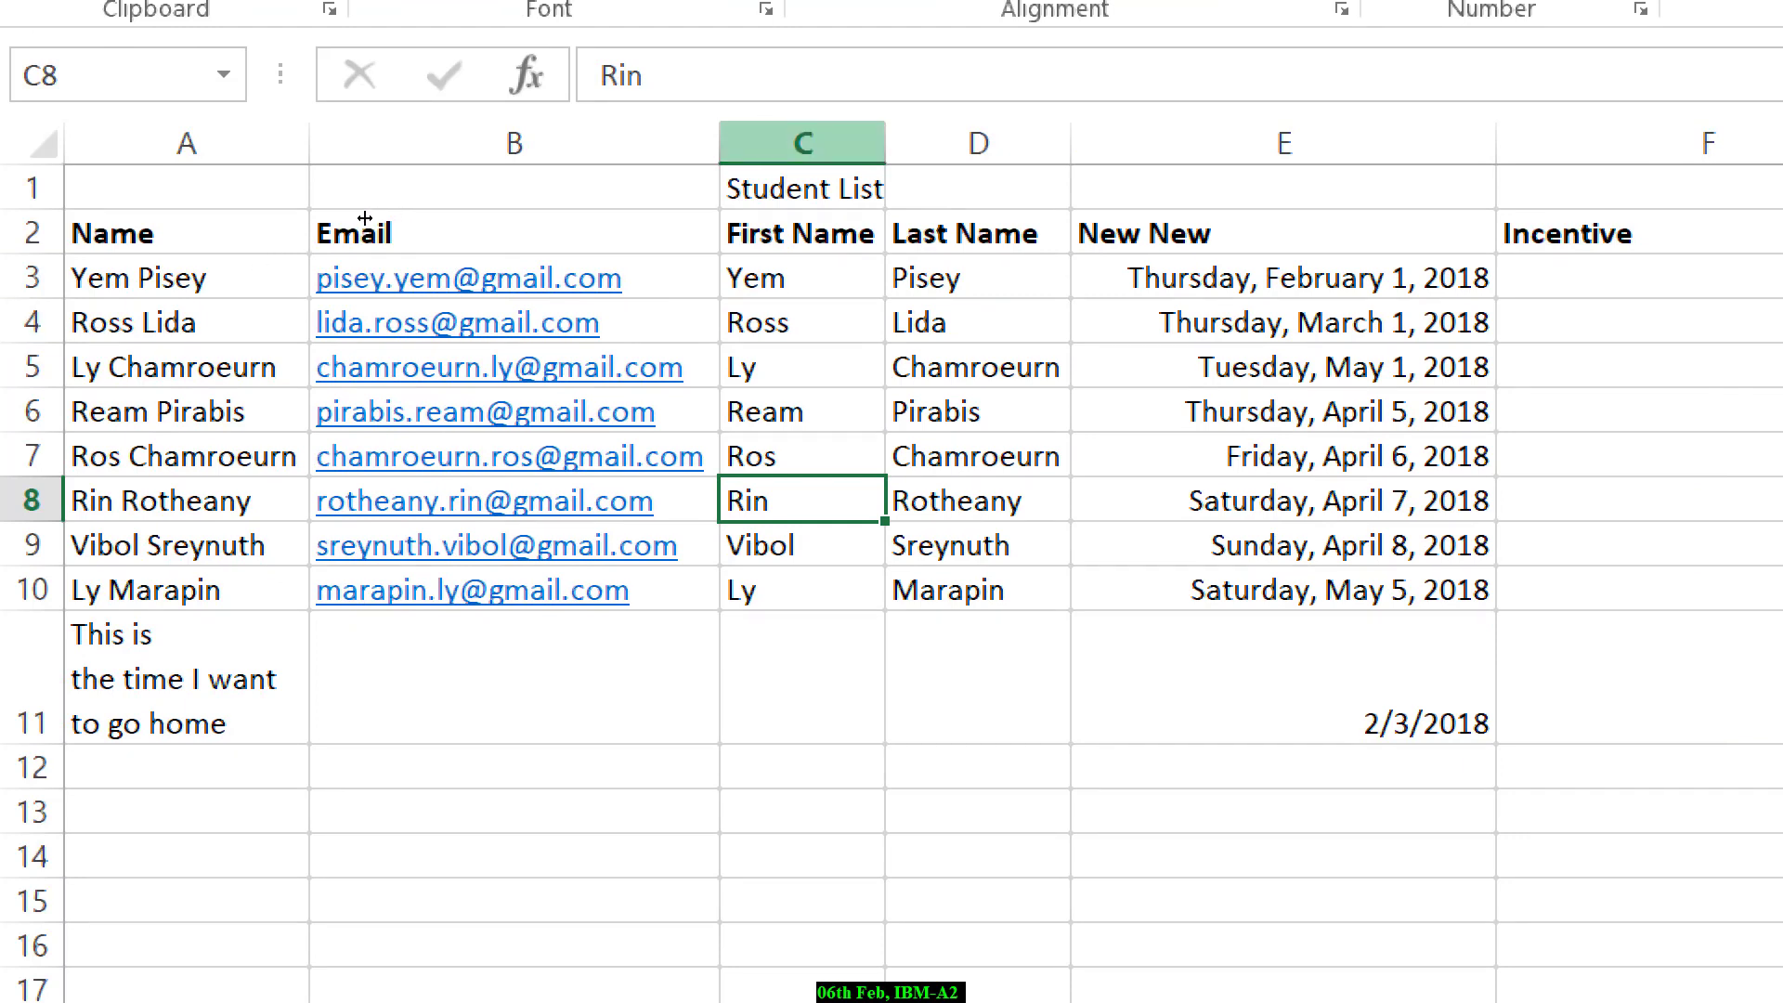
# Merge and center A1:F1 so 'Student List' sits centred above the table.
pyautogui.moveTo(362, 219); pyautogui.dragTo(420, 214)
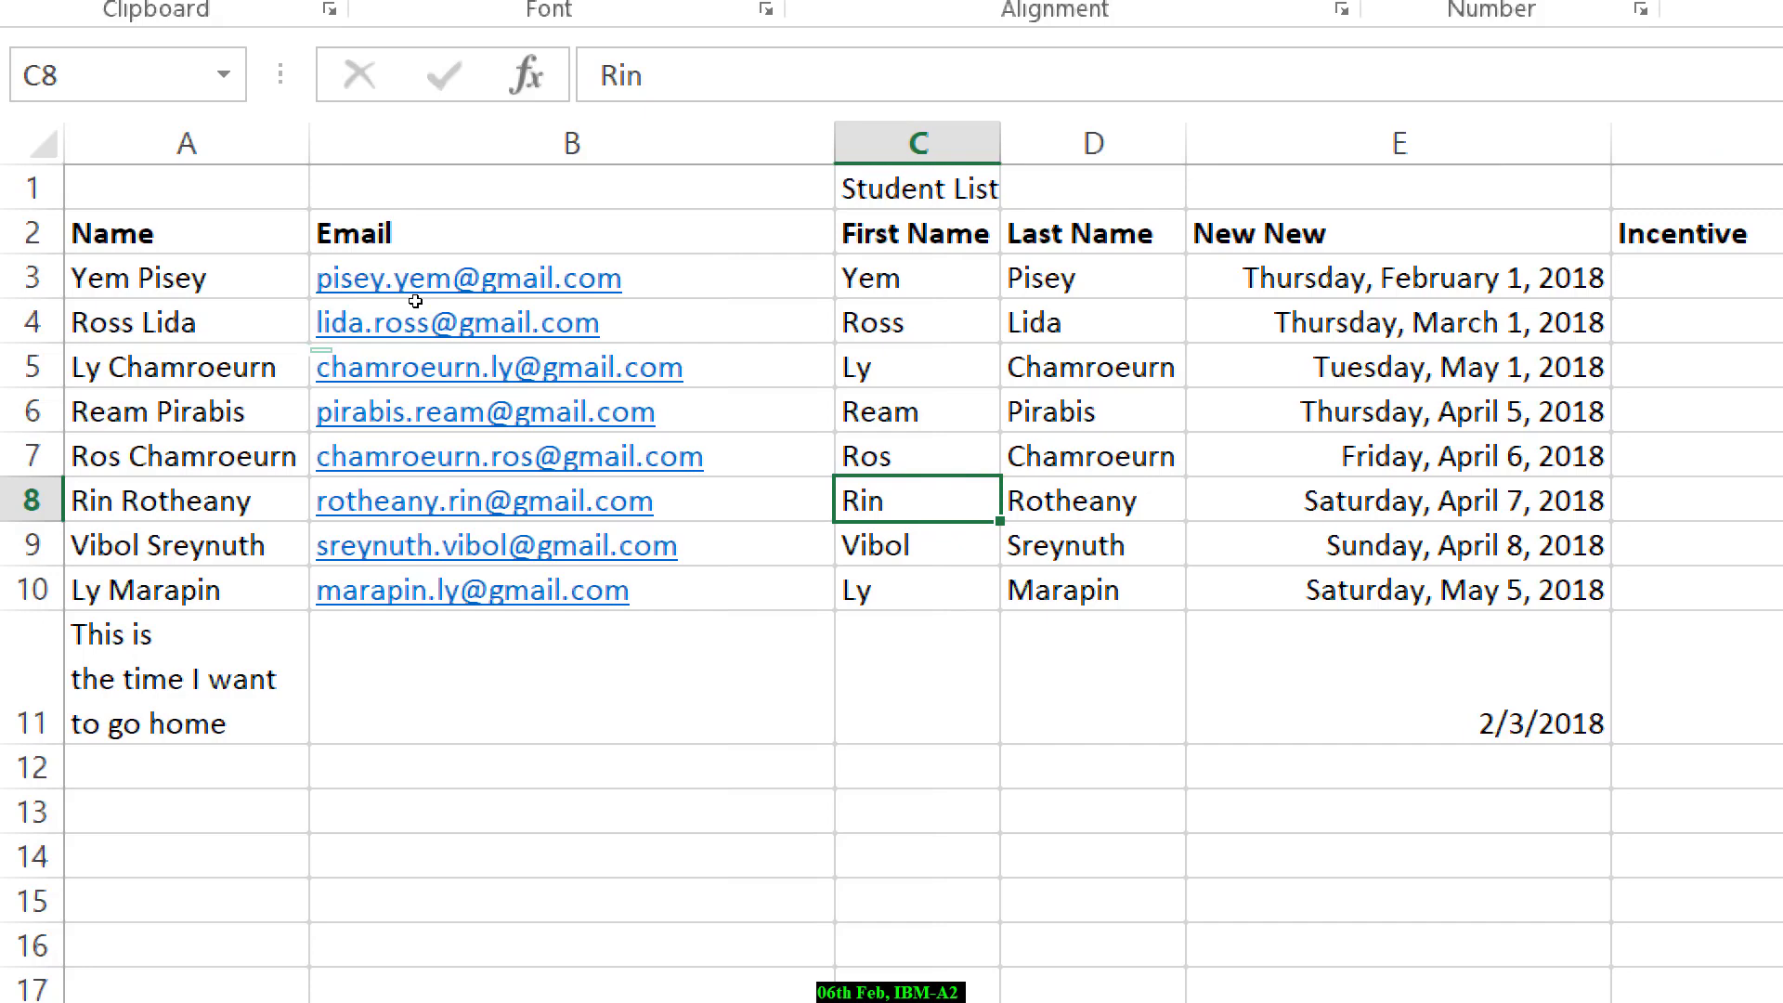
pyautogui.hotkey('ctrl', 'z')
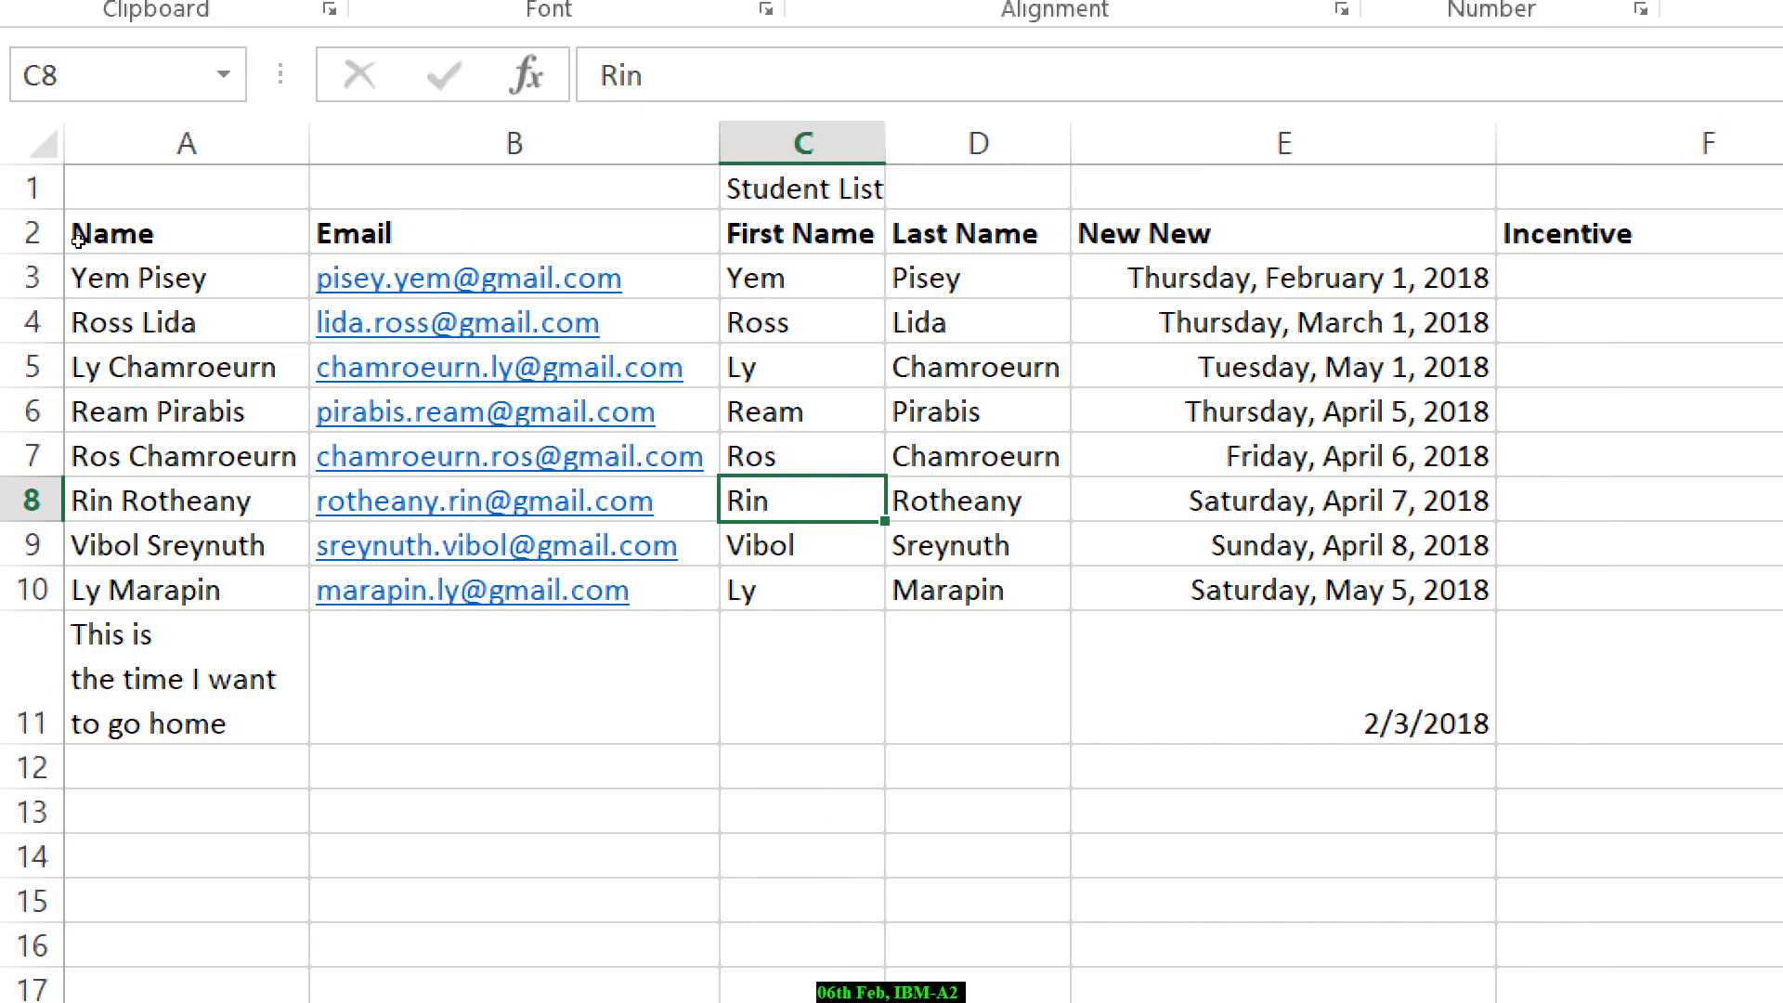
pyautogui.moveTo(93, 190); pyautogui.dragTo(1579, 193)
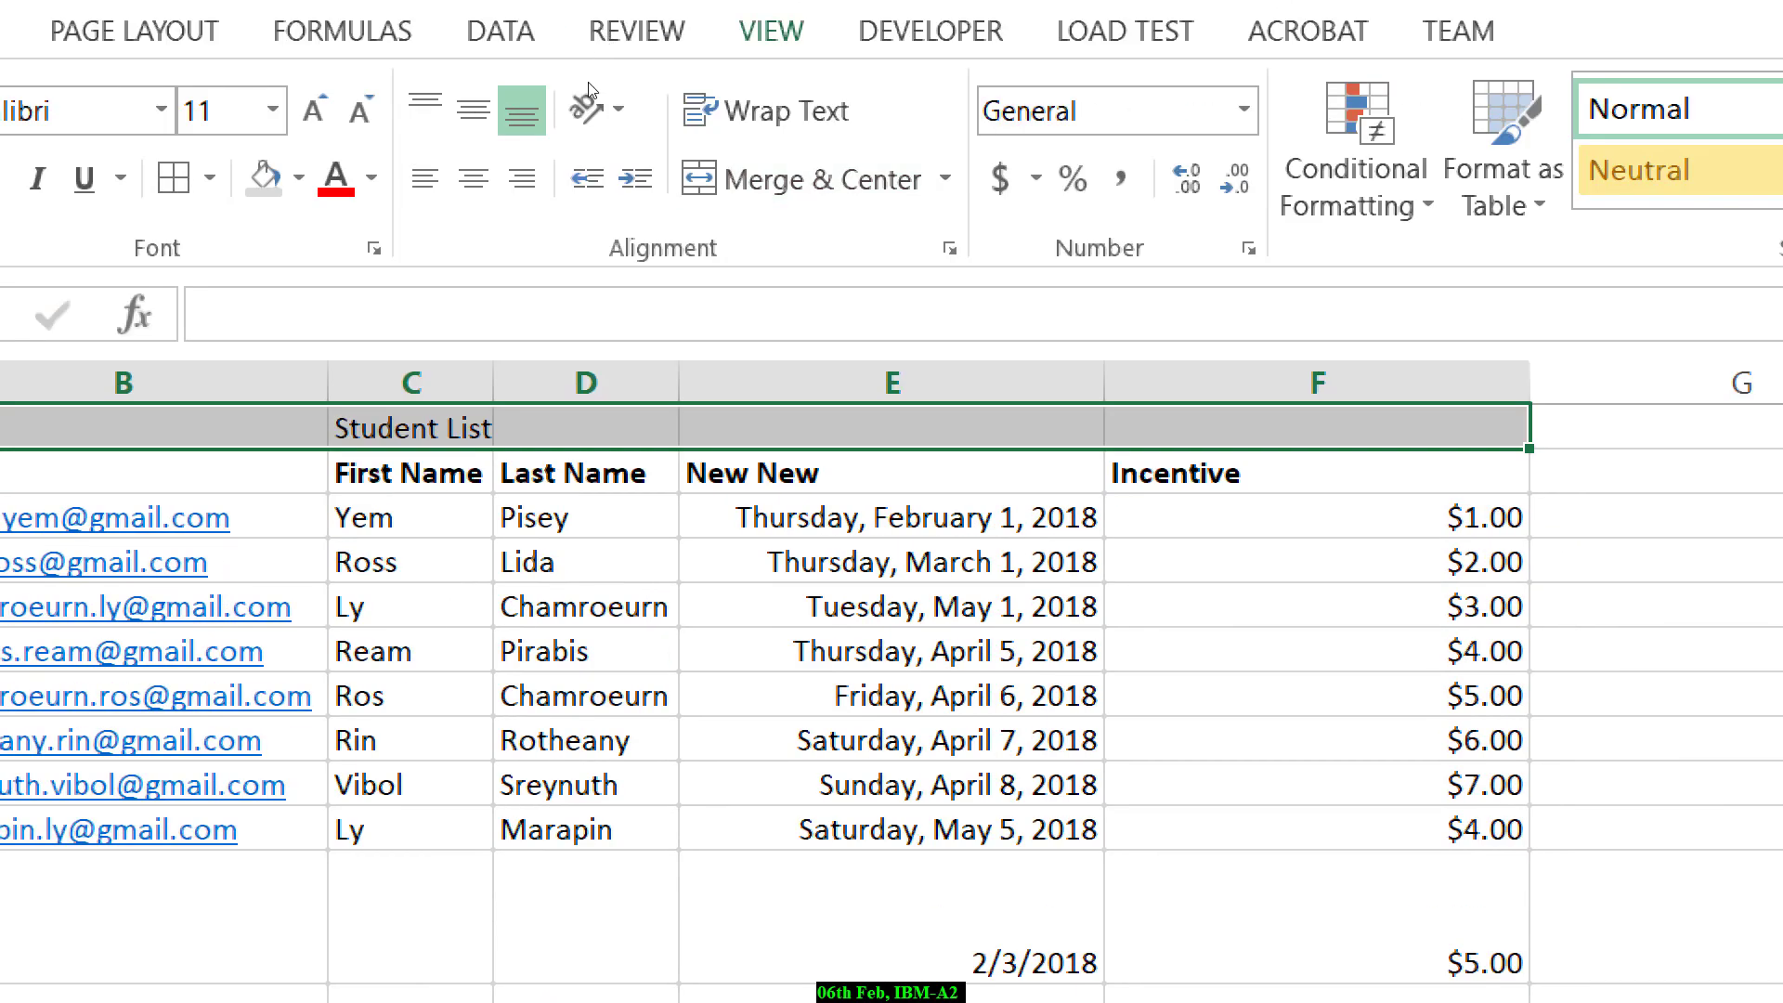
pyautogui.click(789, 179)
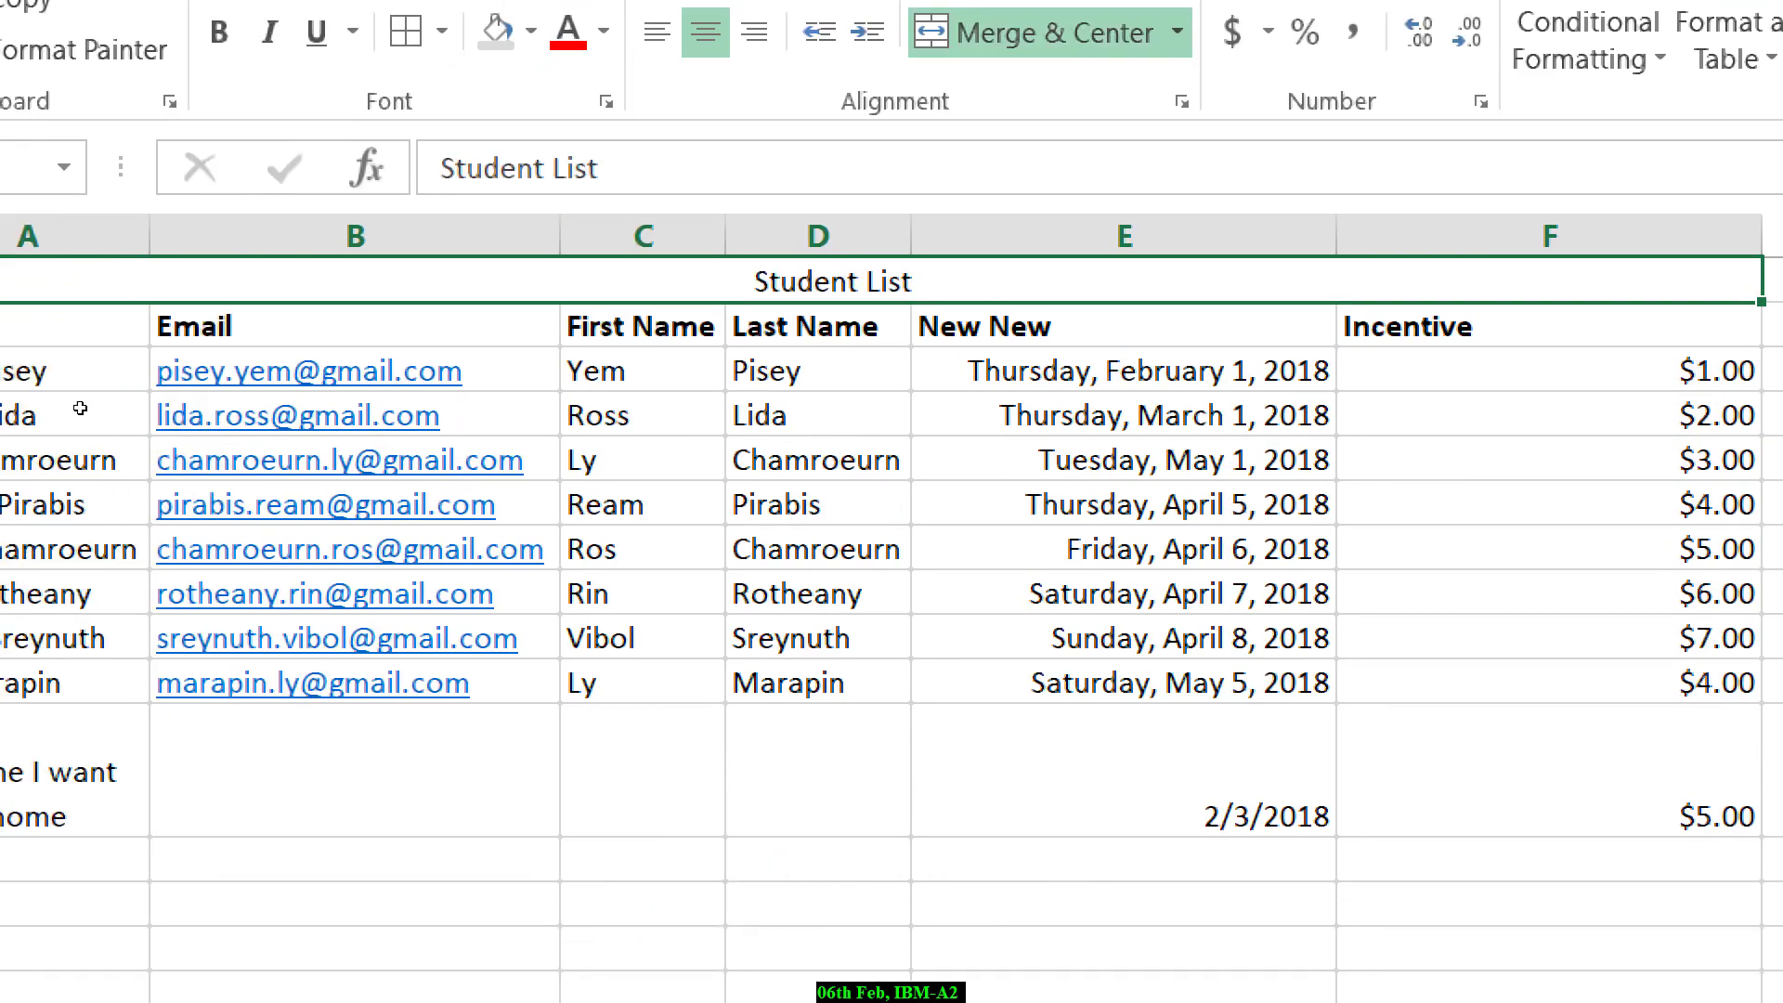